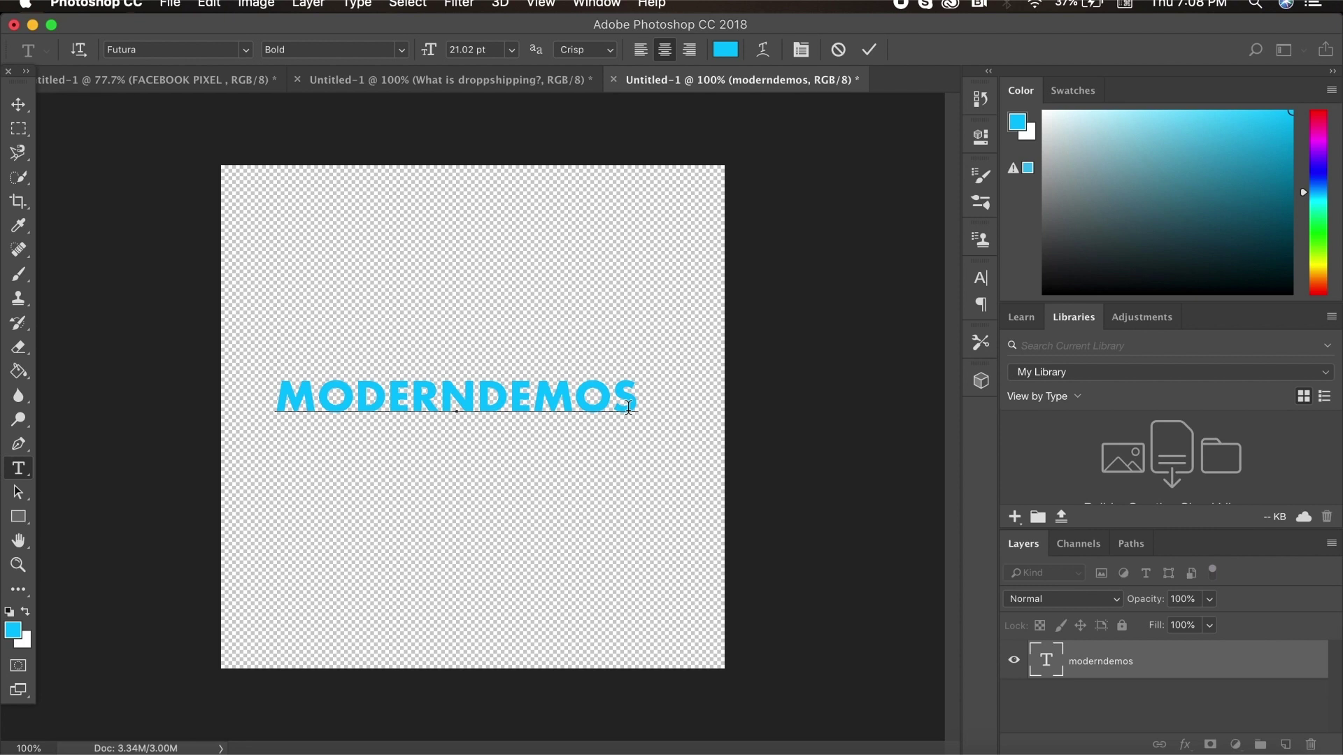
Make the whole MODERNDEMOS text black (#000000)
left_click_drag(628, 406, 177, 406)
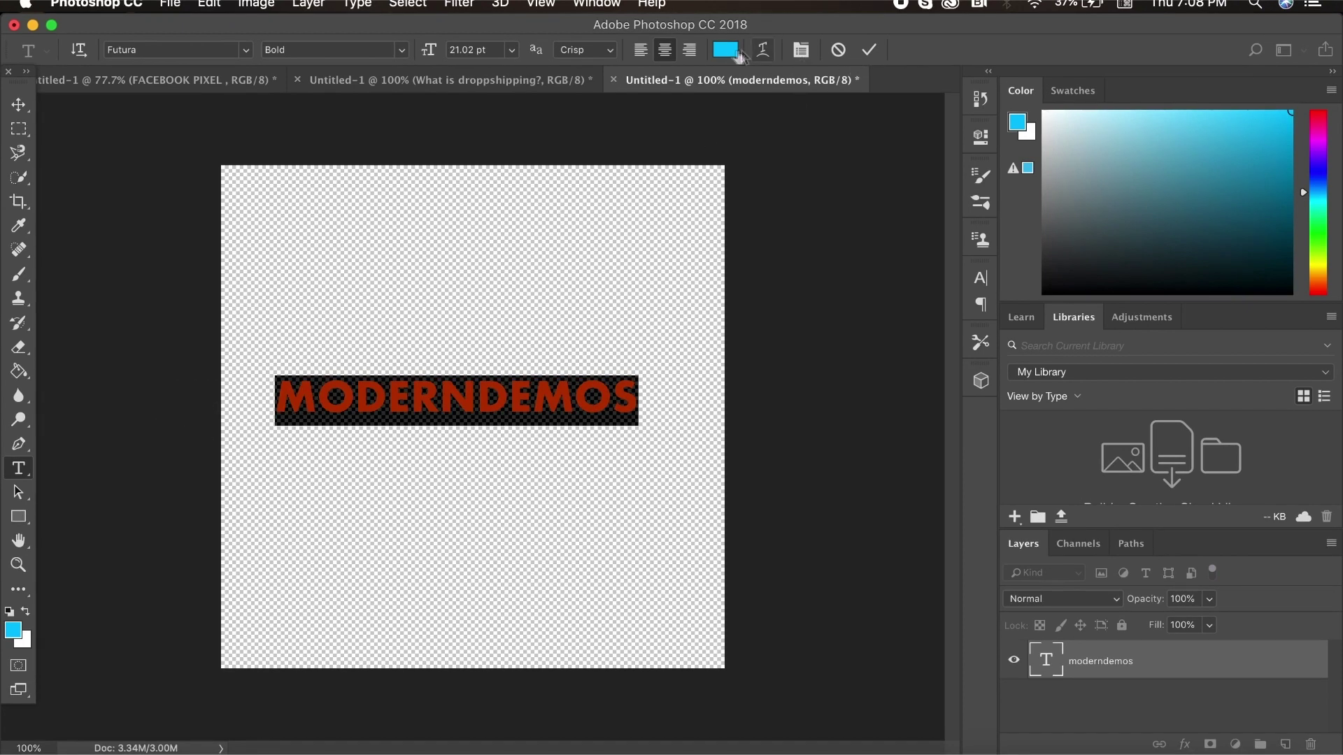
left_click(734, 51)
type("000000")
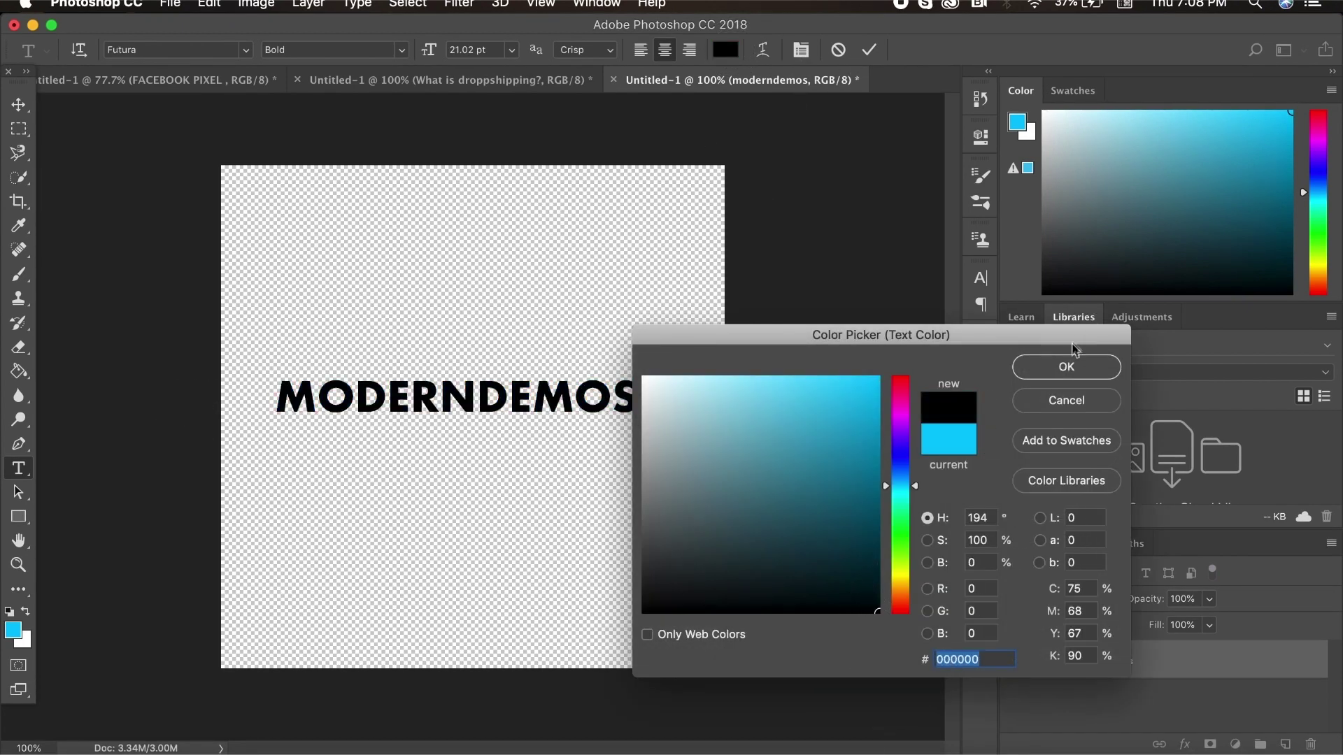
left_click(1065, 369)
left_click(534, 394)
Set DEMOS to Futura Condensed Medium and MODERN to Condensed ExtraBold
left_click_drag(635, 389, 316, 404)
left_click(402, 49)
left_click(336, 70)
left_click(402, 50)
left_click(406, 55)
key("super+Return")
Nudge the MODERNDEMOS text layer slightly lower with the Move tool
key("v")
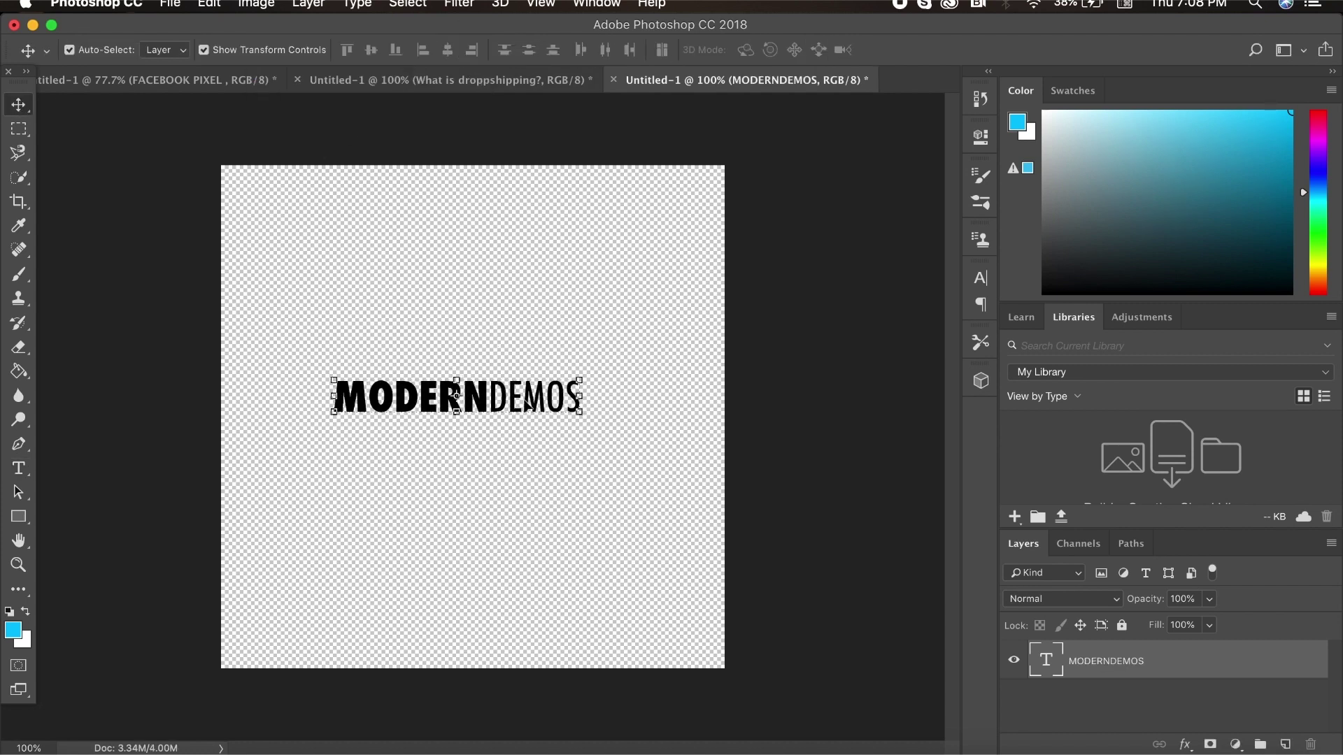
left_click_drag(526, 401, 526, 413)
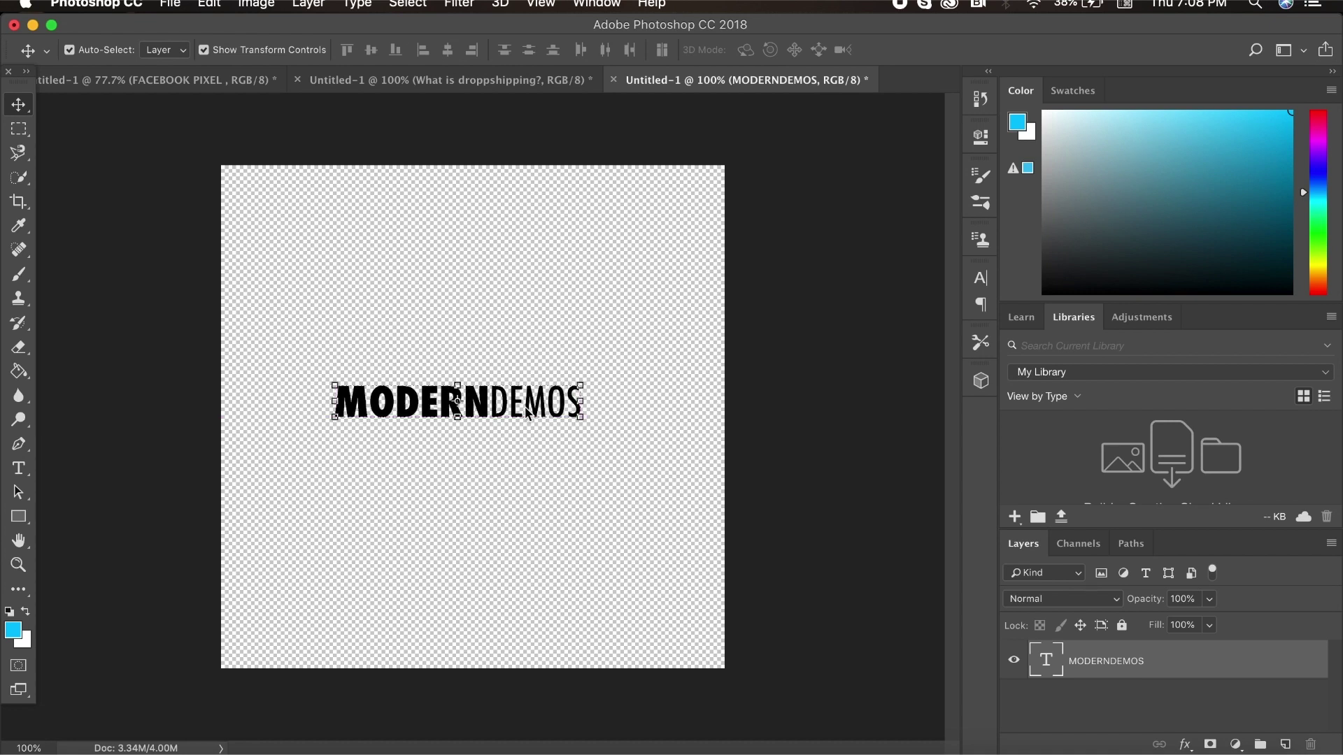
left_click(183, 743)
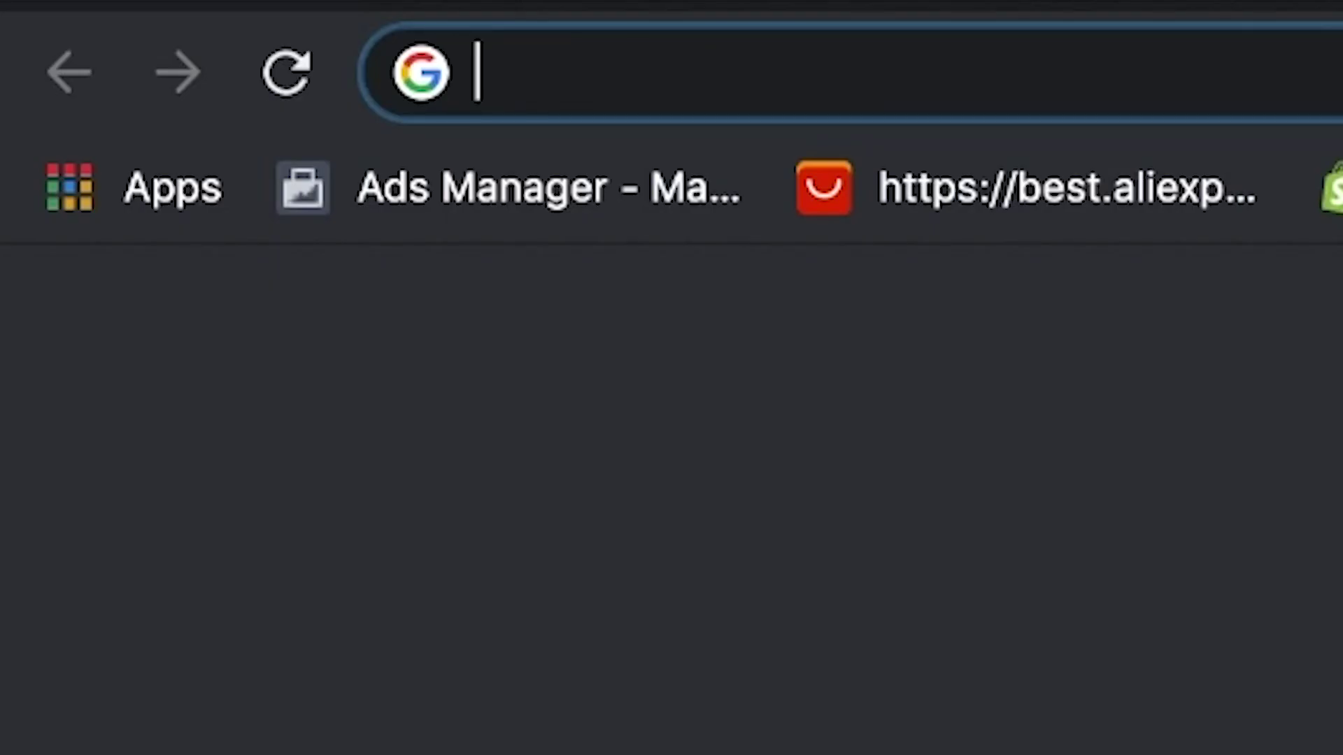
Go to flaticon.com and look over its home page
type("FLATICON.COM")
key("Return")
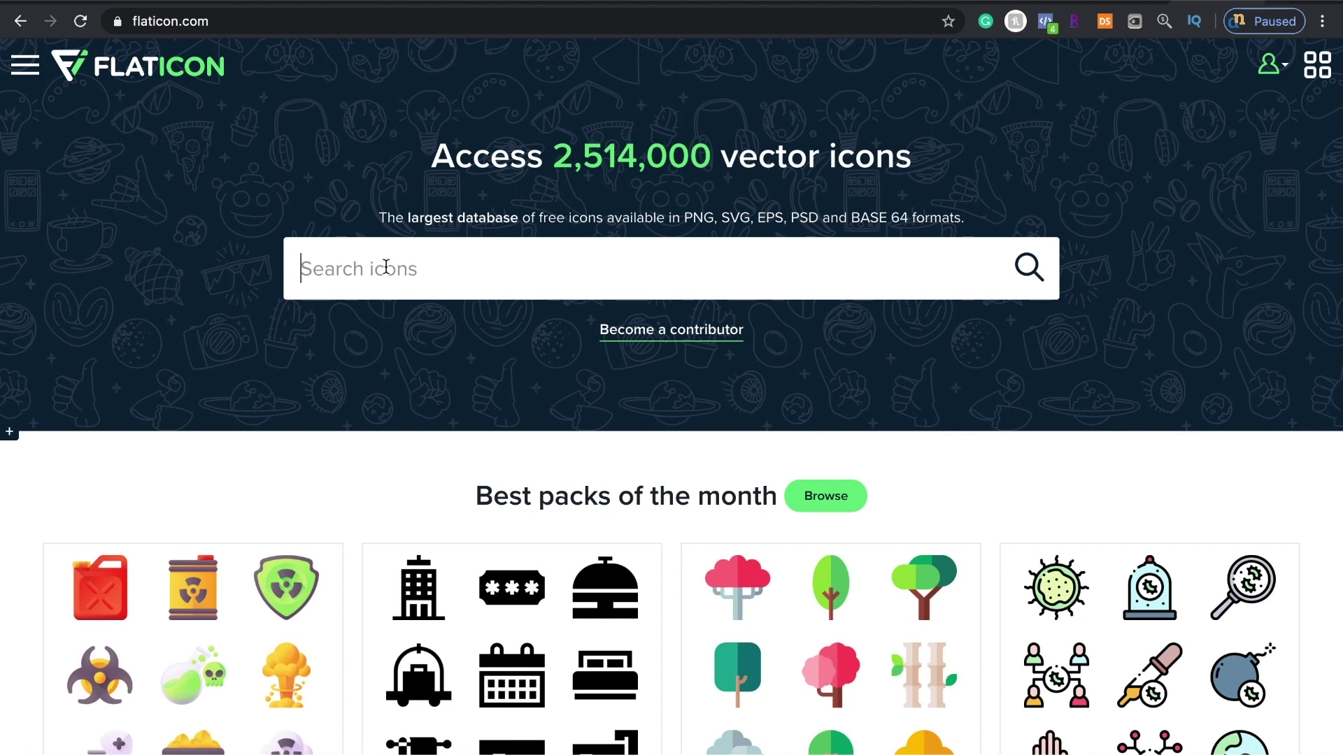
scroll(420, 349, "down", 10)
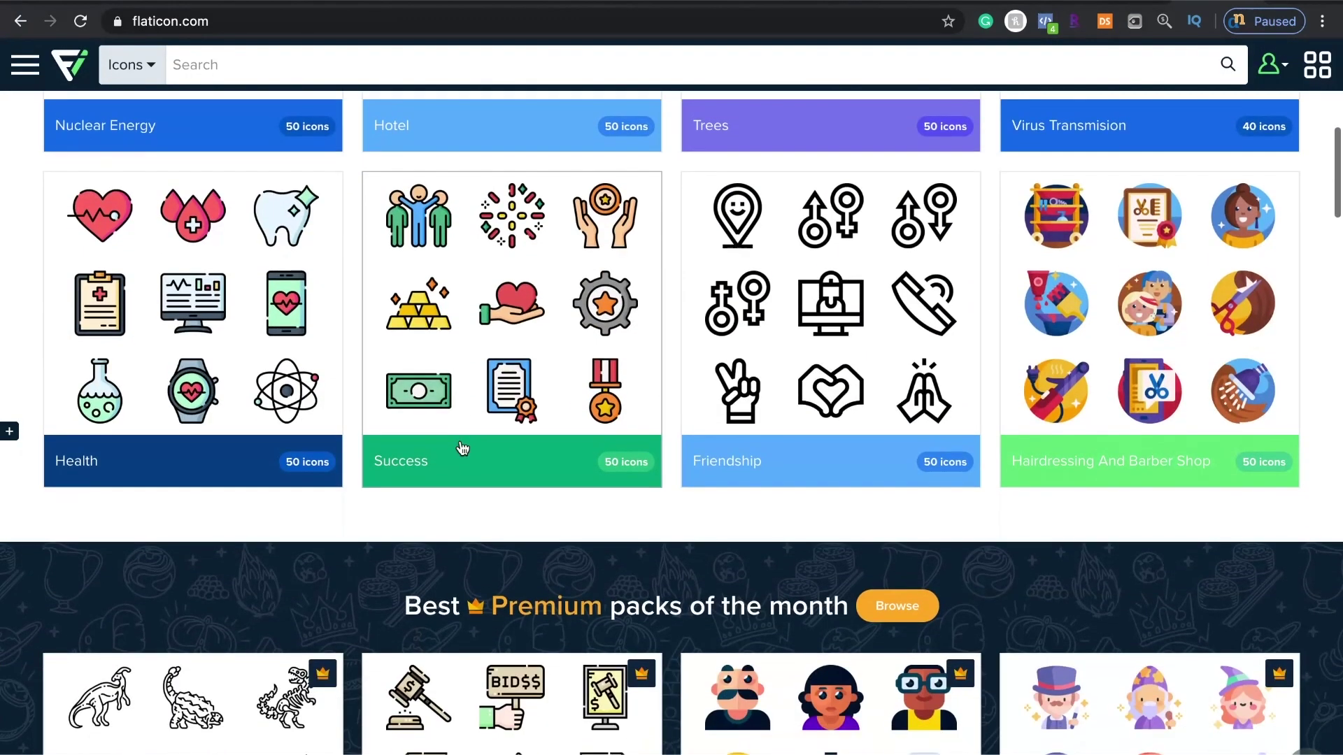
scroll(402, 318, "down", 4)
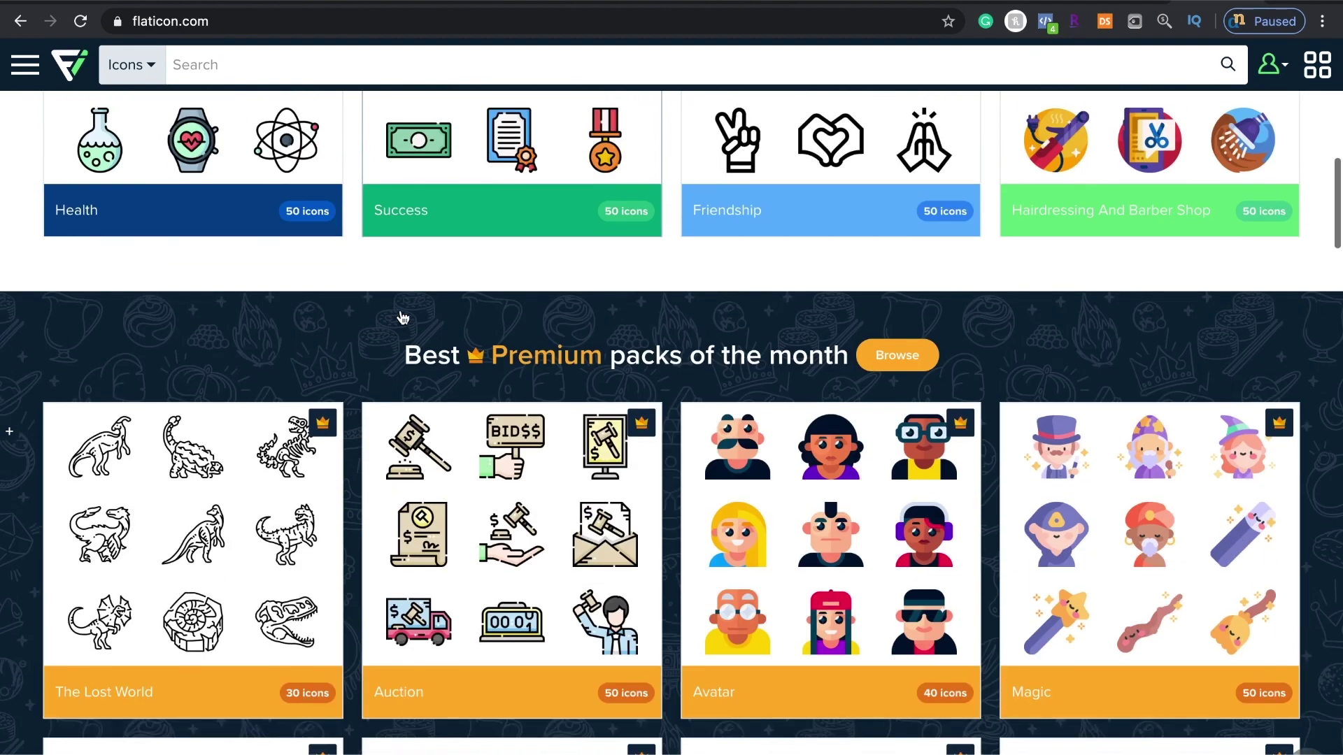
scroll(403, 318, "down", 8)
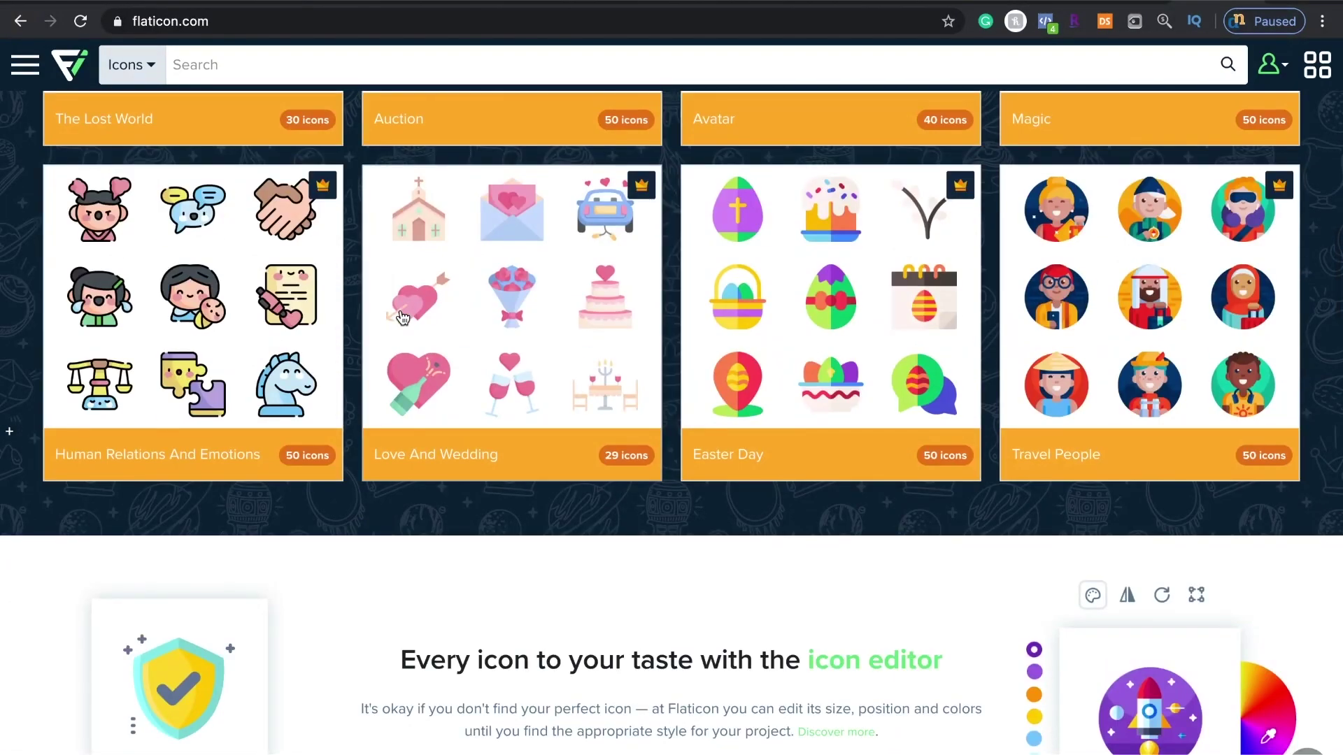
scroll(402, 318, "up", 20)
Search Flaticon for PRODUCT icons
left_click(424, 283)
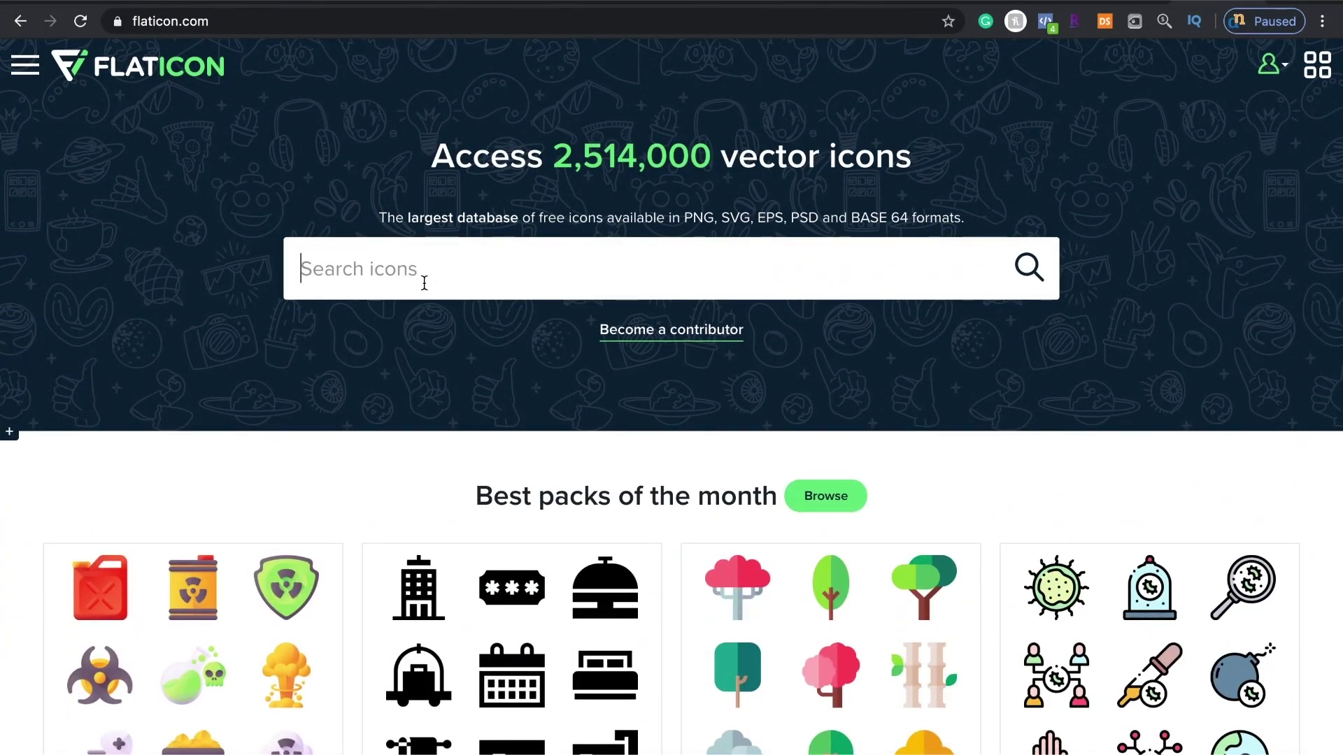
type("PR")
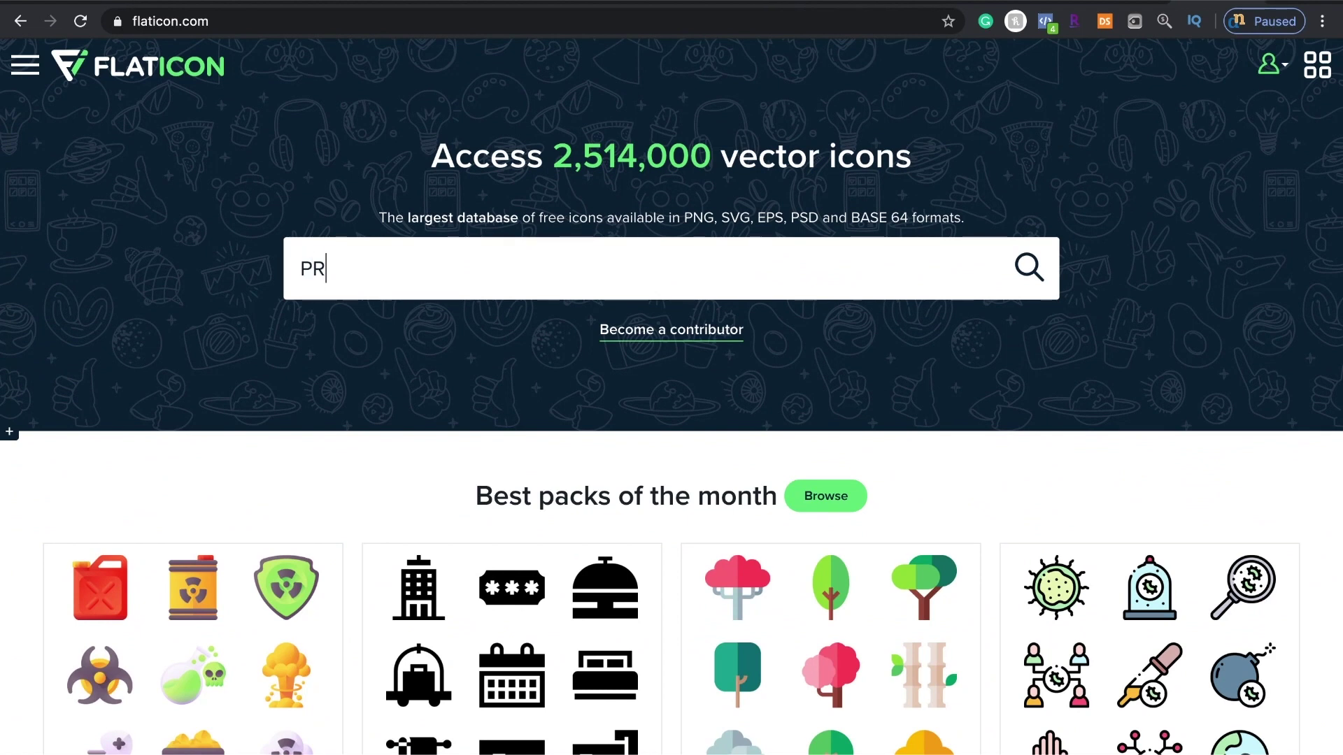
type("ODUCT")
key("Return")
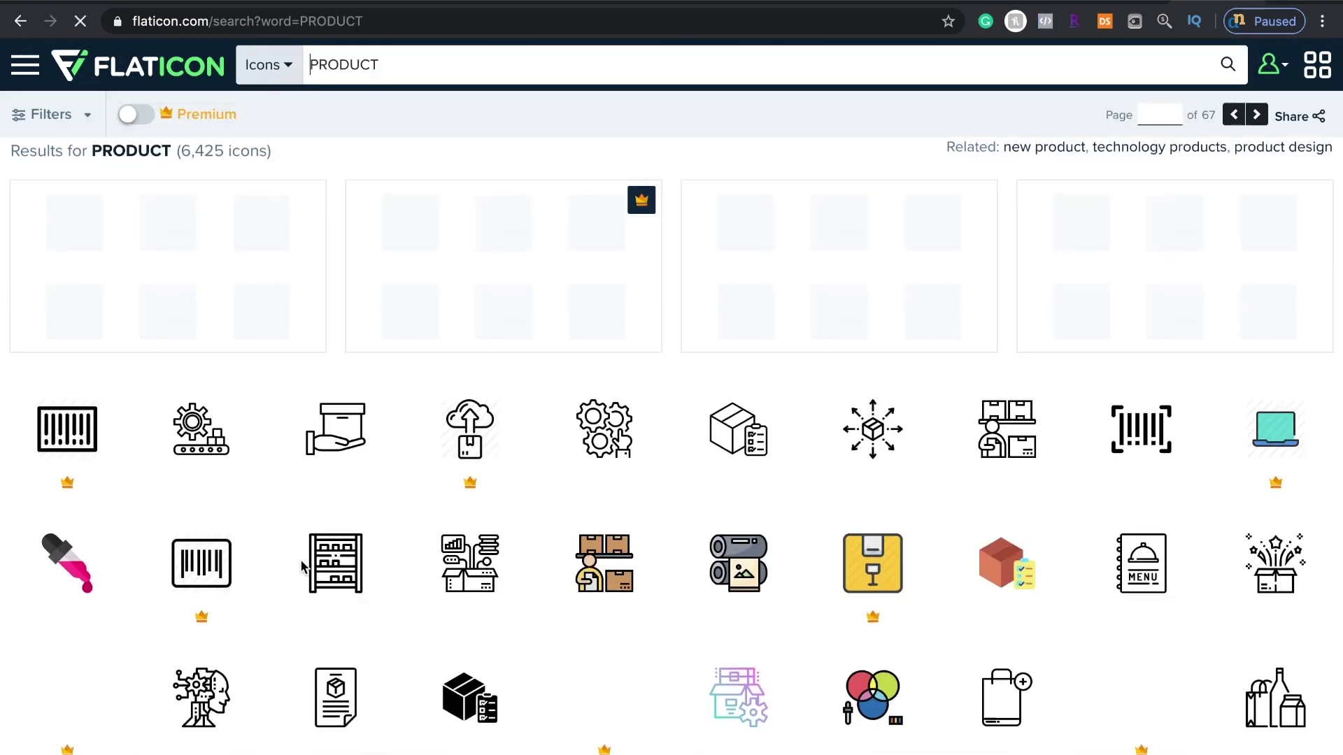
scroll(300, 489, "down", 3)
scroll(303, 567, "down", 1)
Save the box-with-clipboard icon as an SVG file to the Desktop
left_click(985, 251)
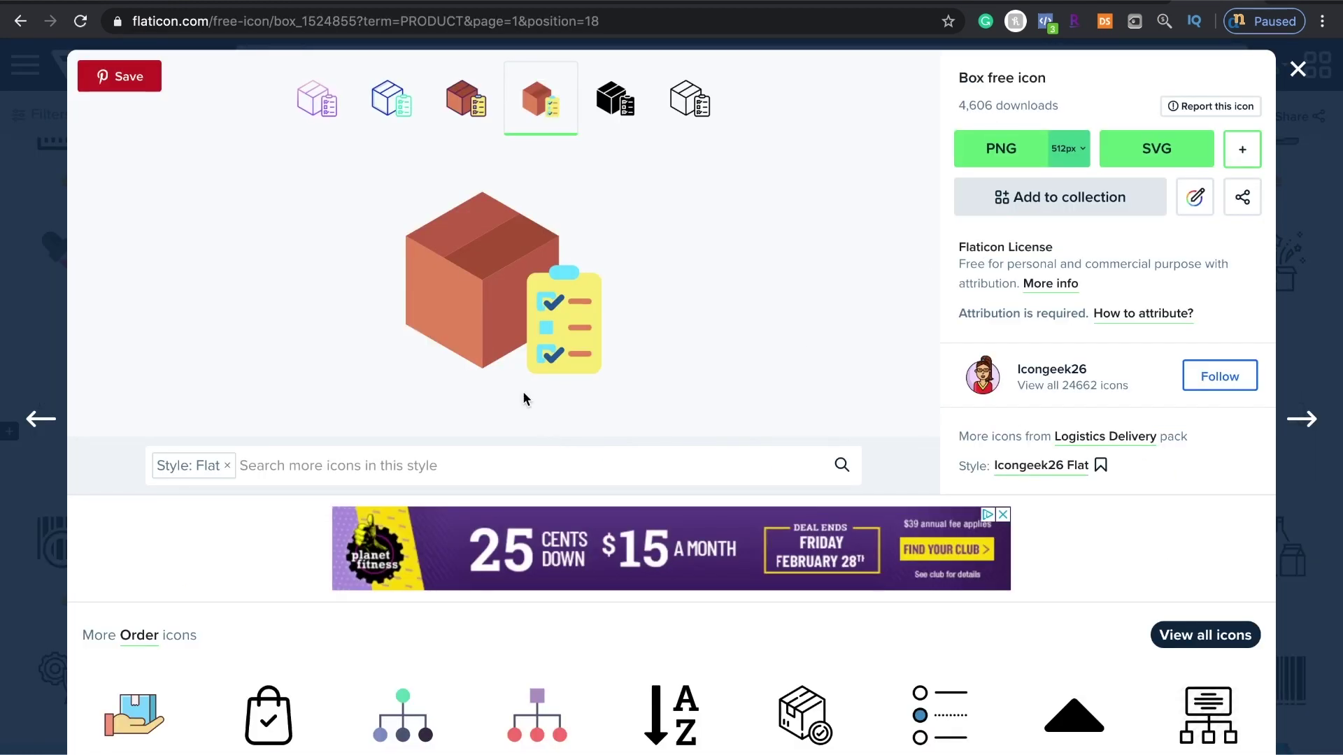
right_click(464, 323)
left_click(527, 358)
left_click(329, 133)
left_click(1018, 360)
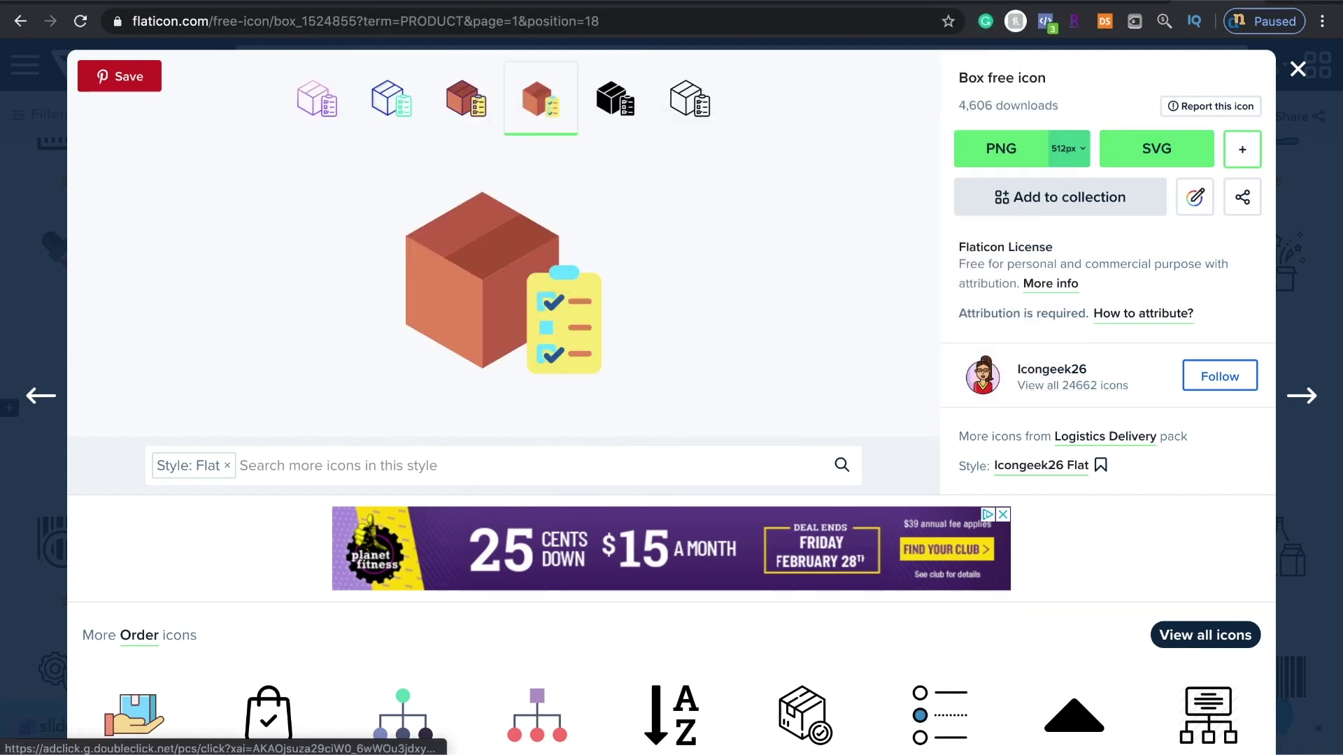
mouse_move(671, 2)
left_click(59, 3)
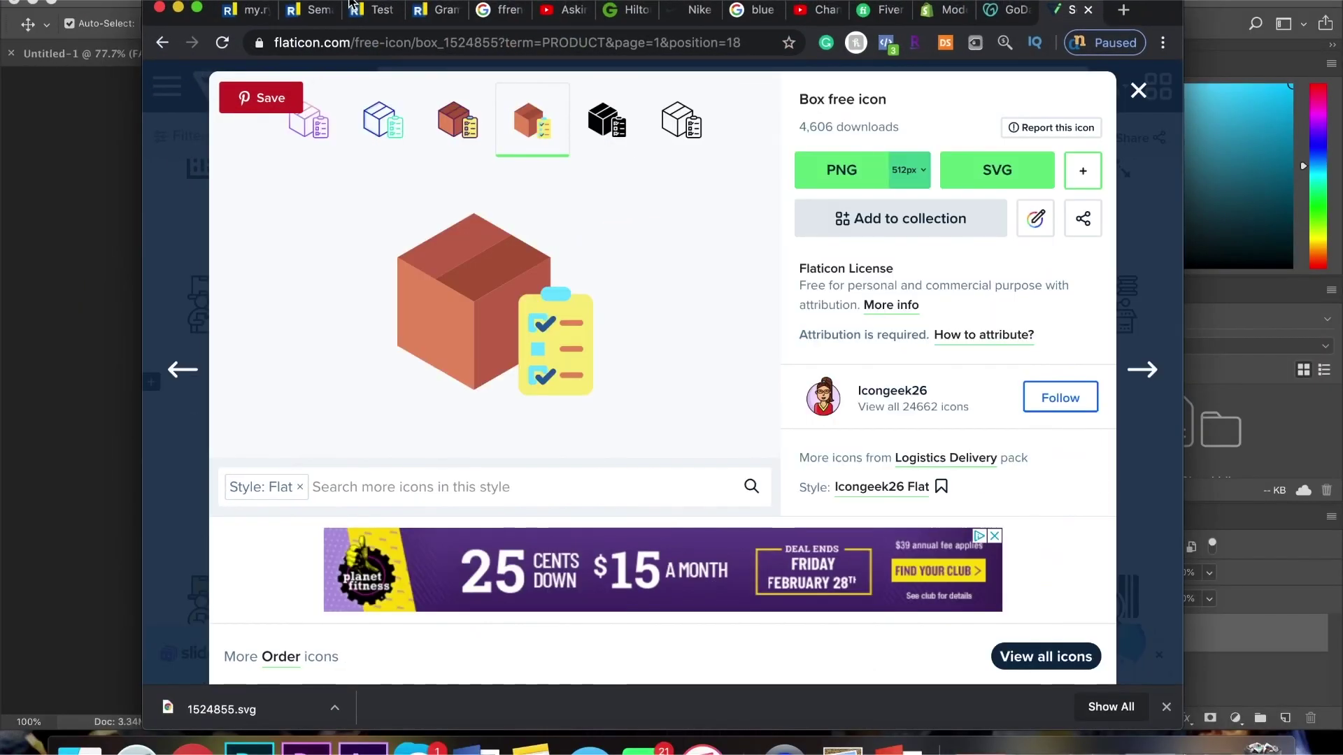
Place 1524855.svg on the logo canvas and scale it down small
left_click_drag(415, 7, 902, 3)
left_click_drag(776, 709, 561, 555)
left_click_drag(721, 145, 292, 556)
left_click_drag(262, 605, 647, 346)
key("Return")
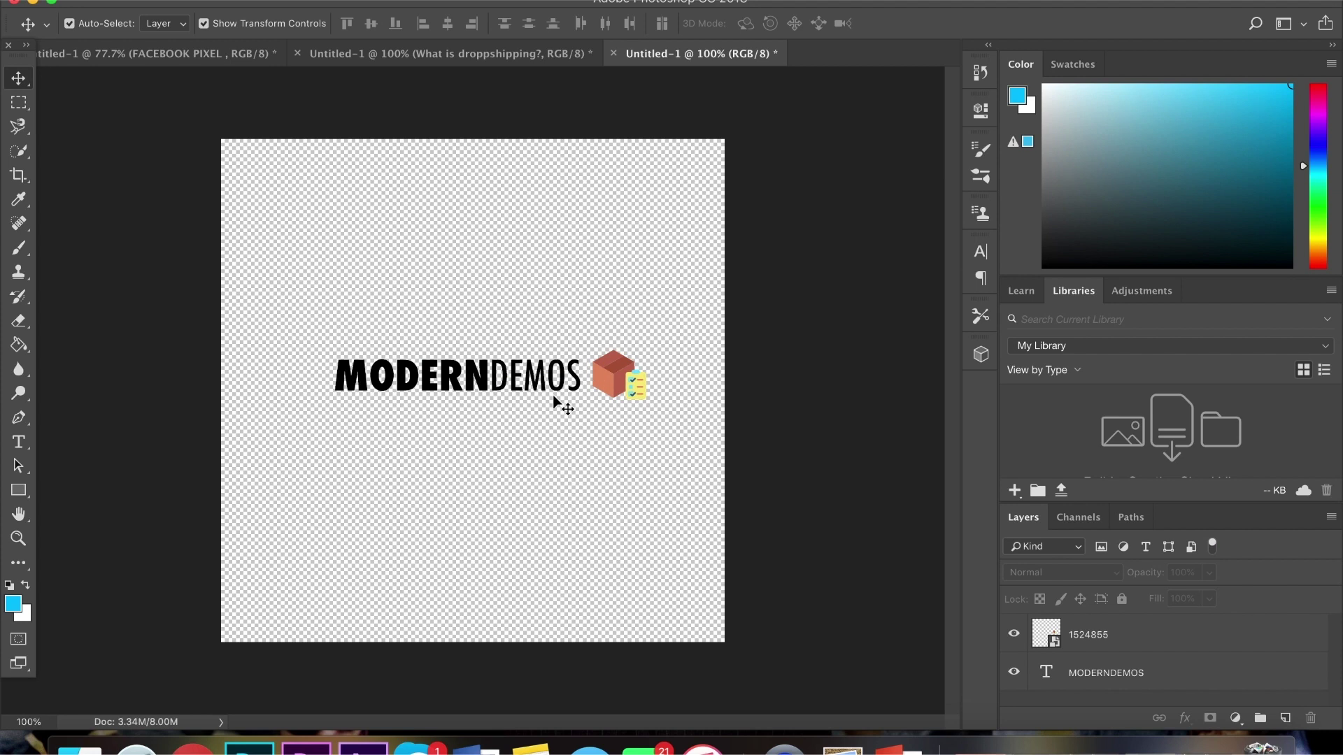
Add spaces between MODERN and DEMOS and fit the box icon into the gap
key("t")
left_click(489, 376)
left_click(19, 78)
left_click_drag(616, 375, 490, 385)
key("t")
left_click(516, 364)
left_click(19, 78)
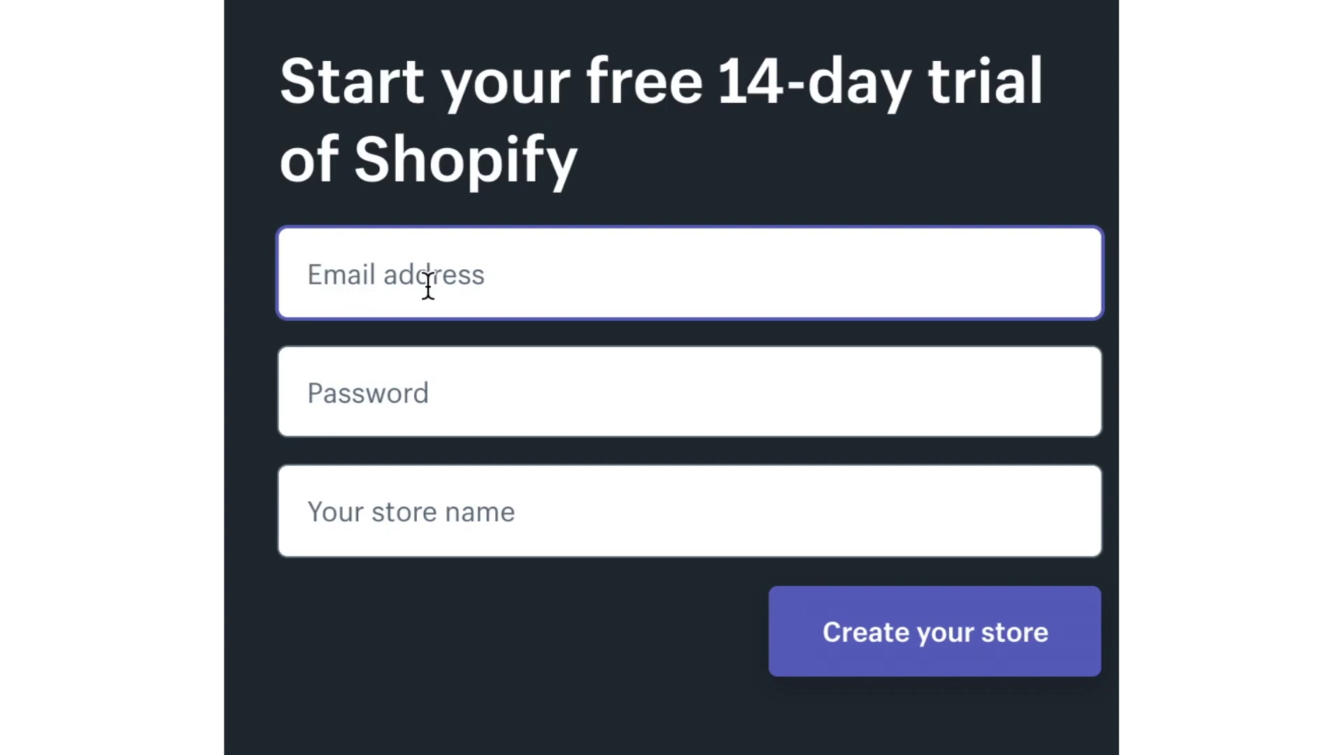
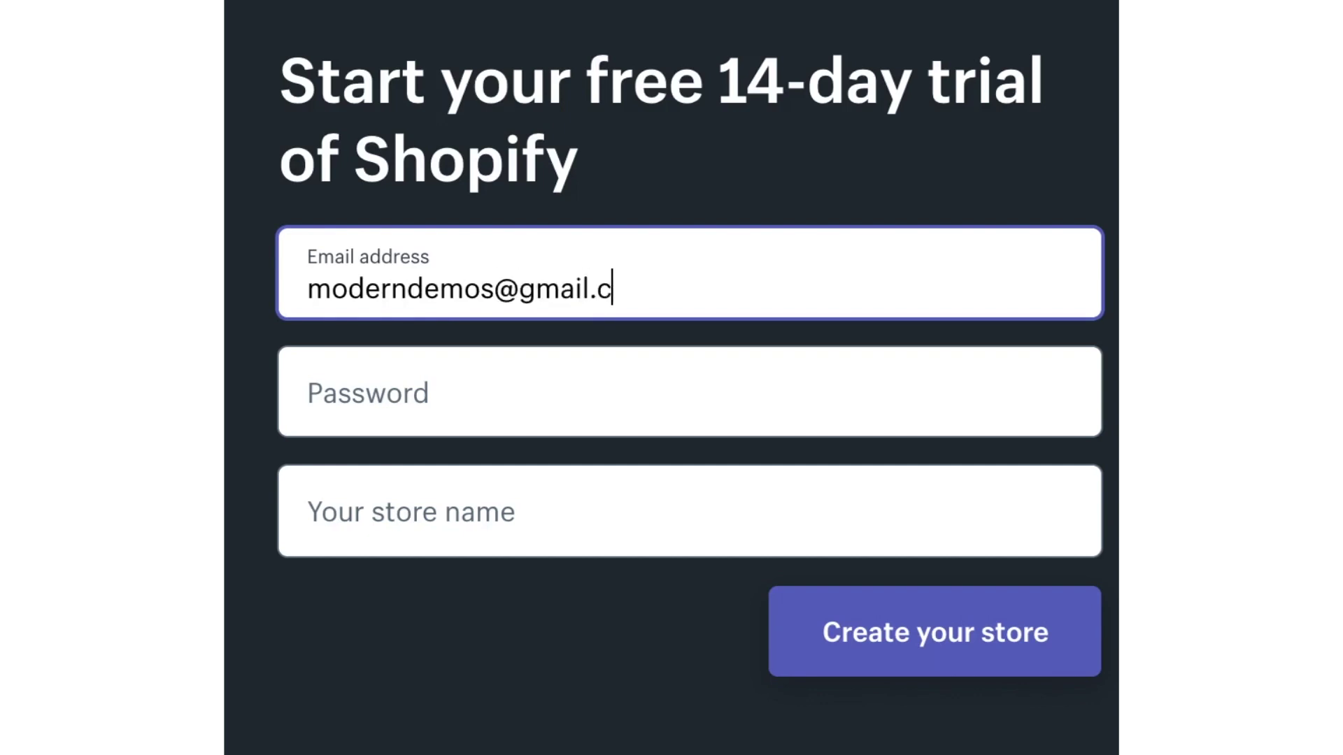
Enter the account e-mail address, a password, and the store name 'Modern Demos'
left_click(412, 370)
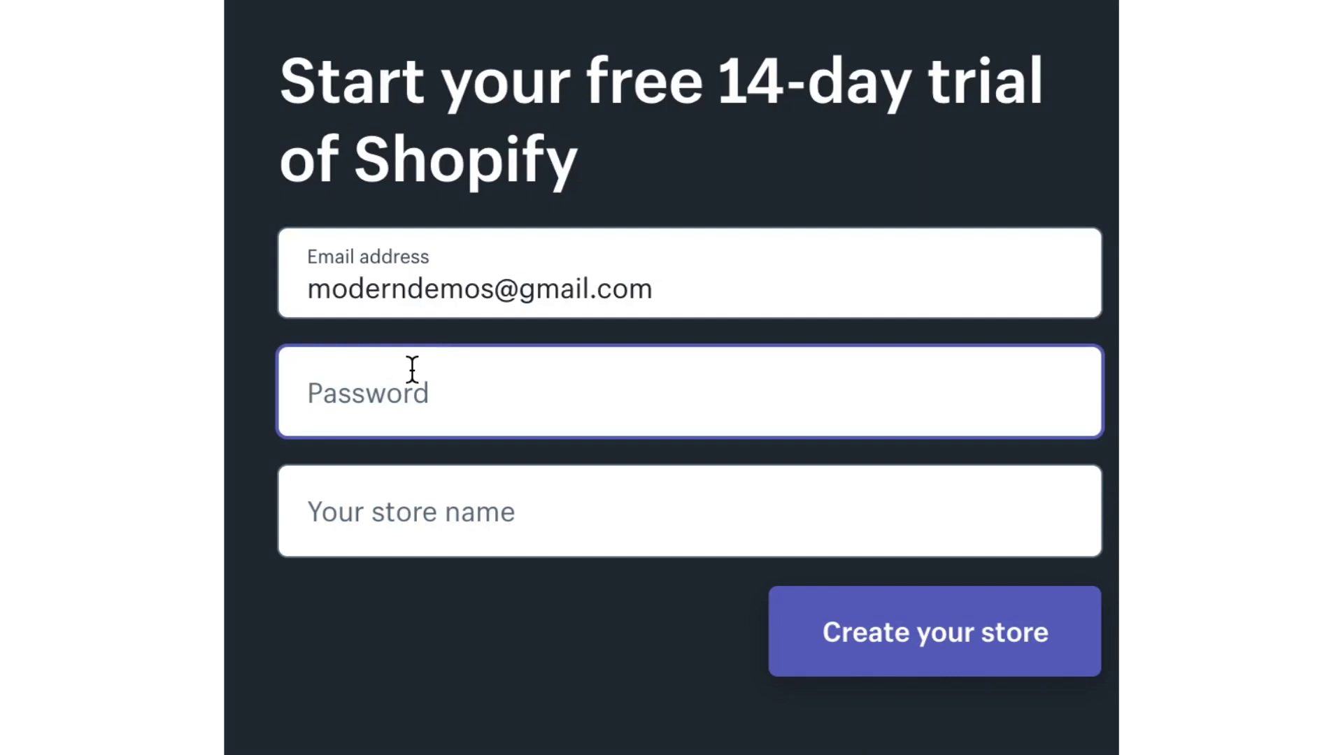
type("••••")
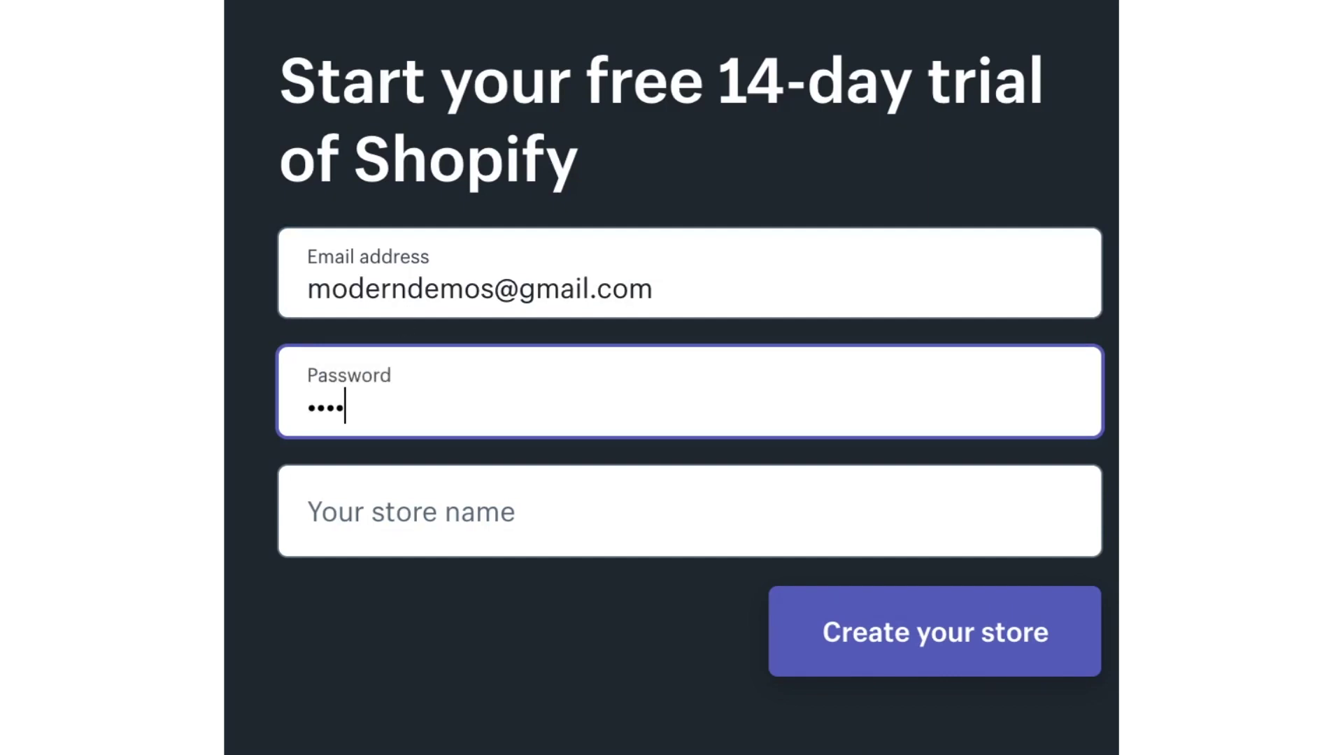
type("••••")
left_click(405, 506)
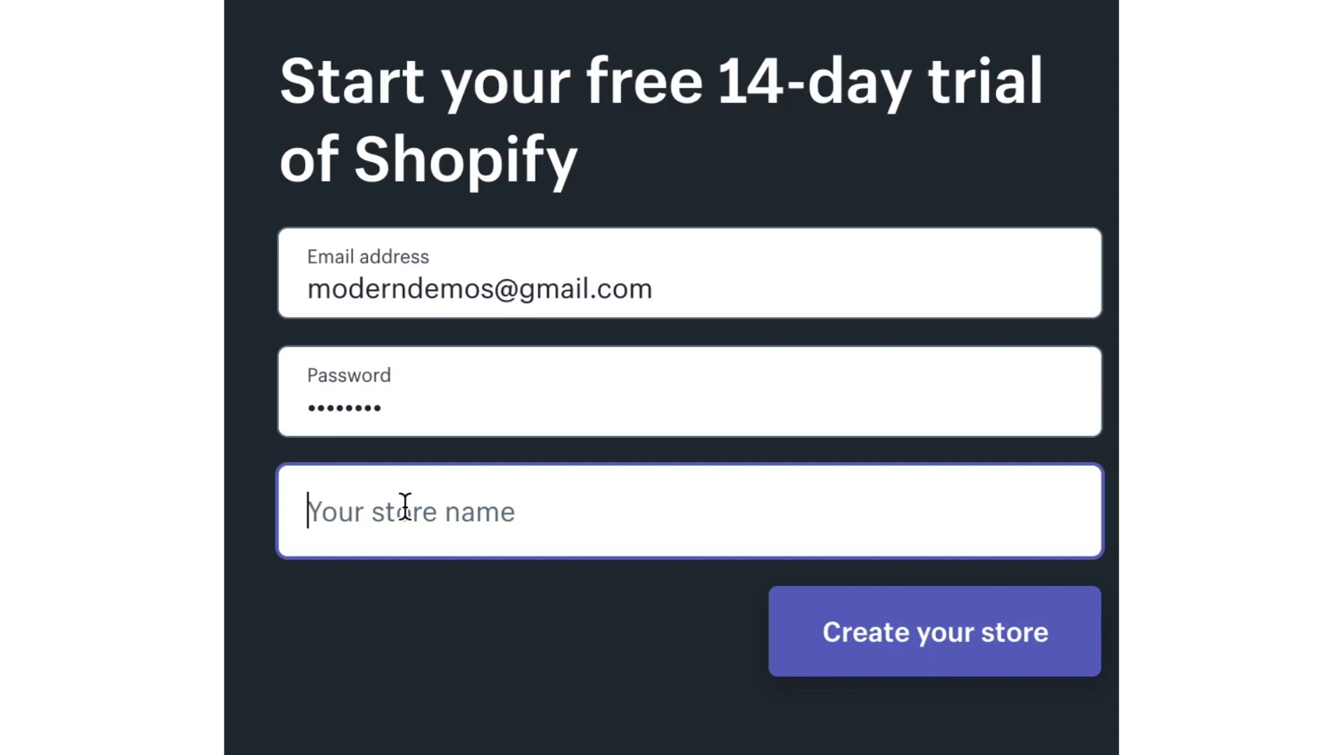
type("Modern ")
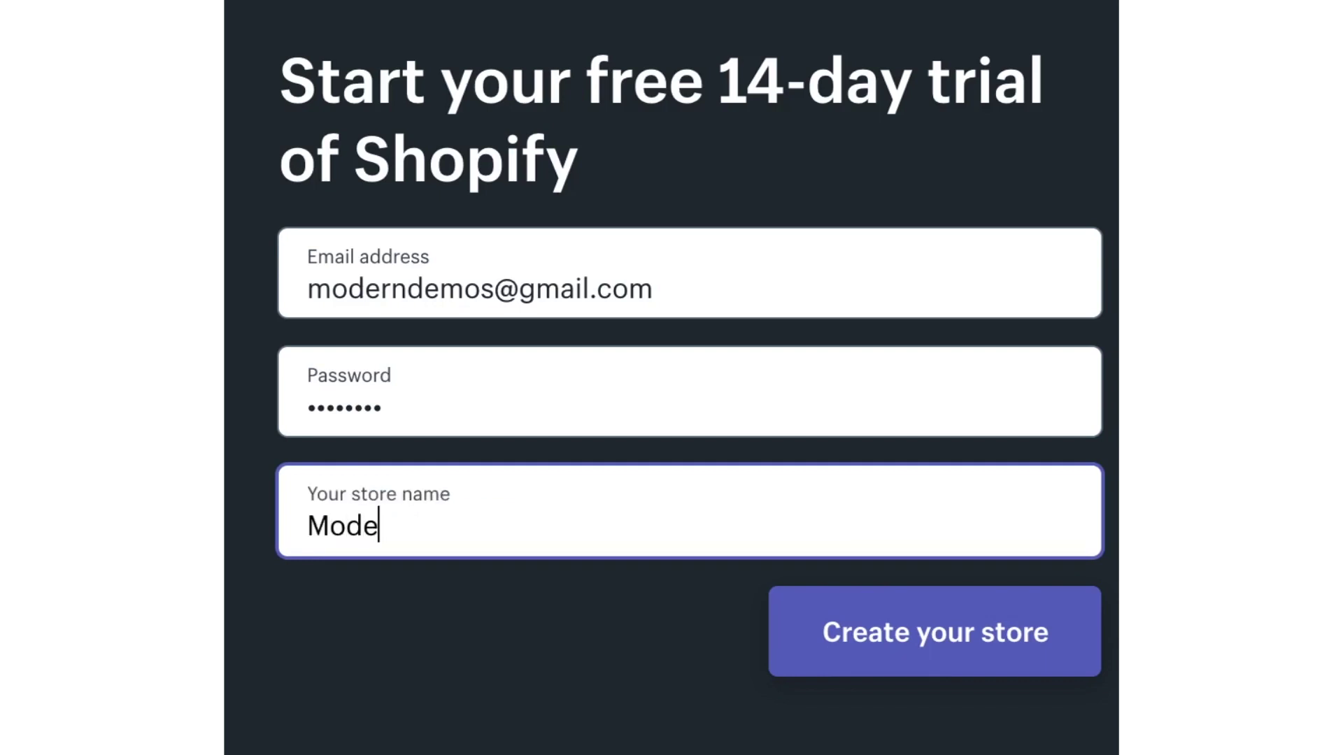
type("Demos")
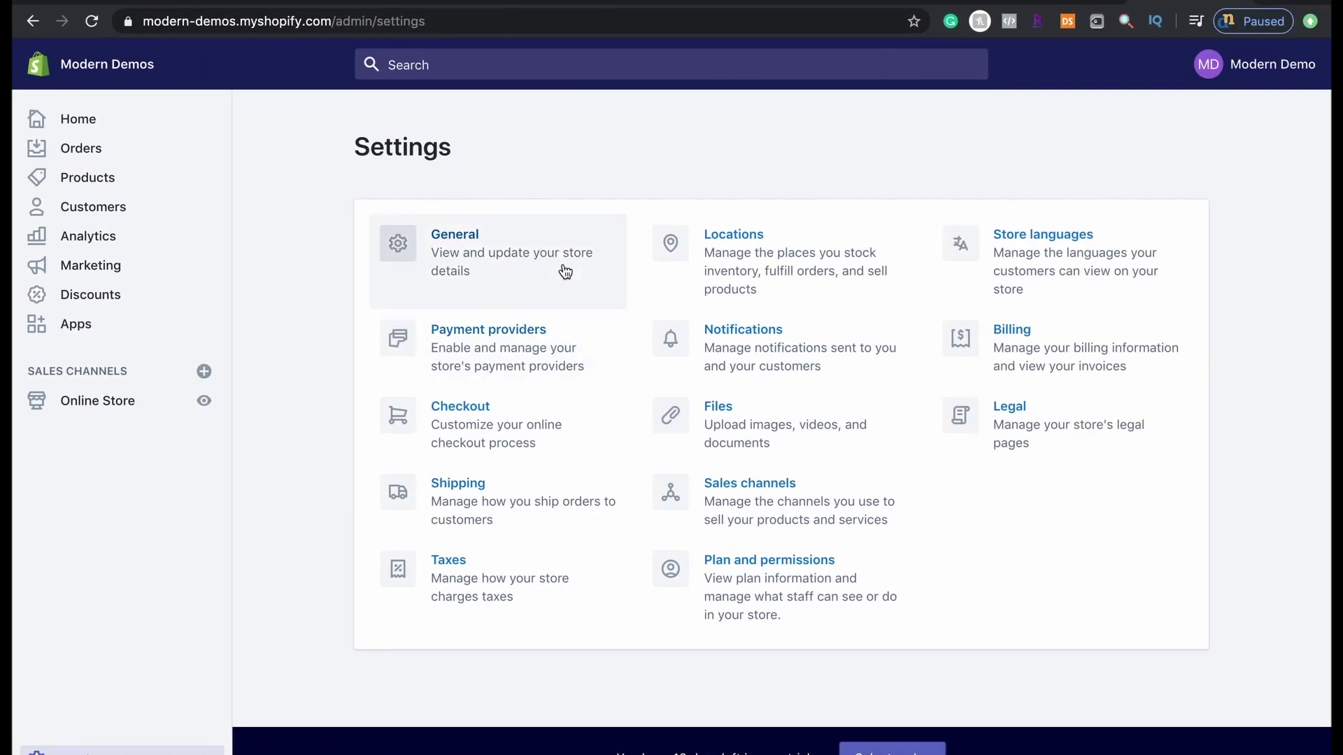
In General settings, change the store currency to US Dollar (USD)
left_click(566, 271)
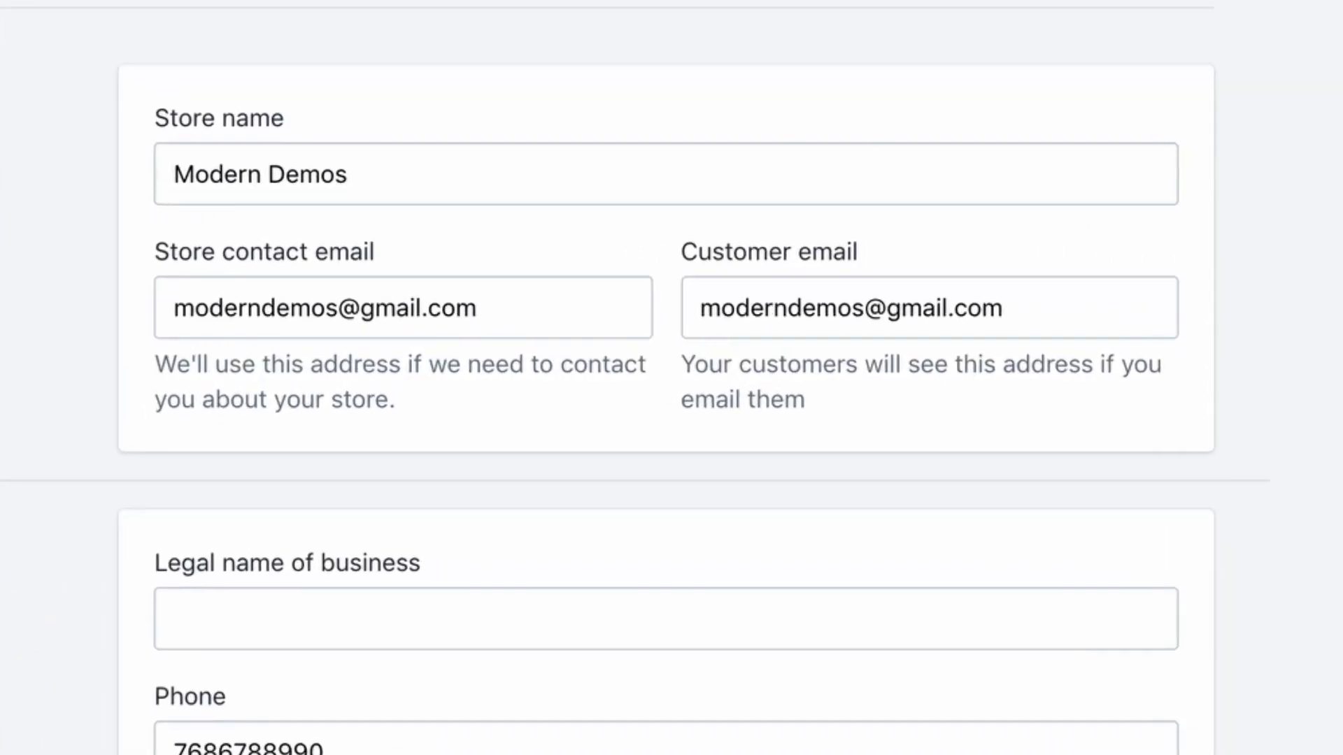
scroll(671, 377, "down", 3)
scroll(82, 211, "down", 5)
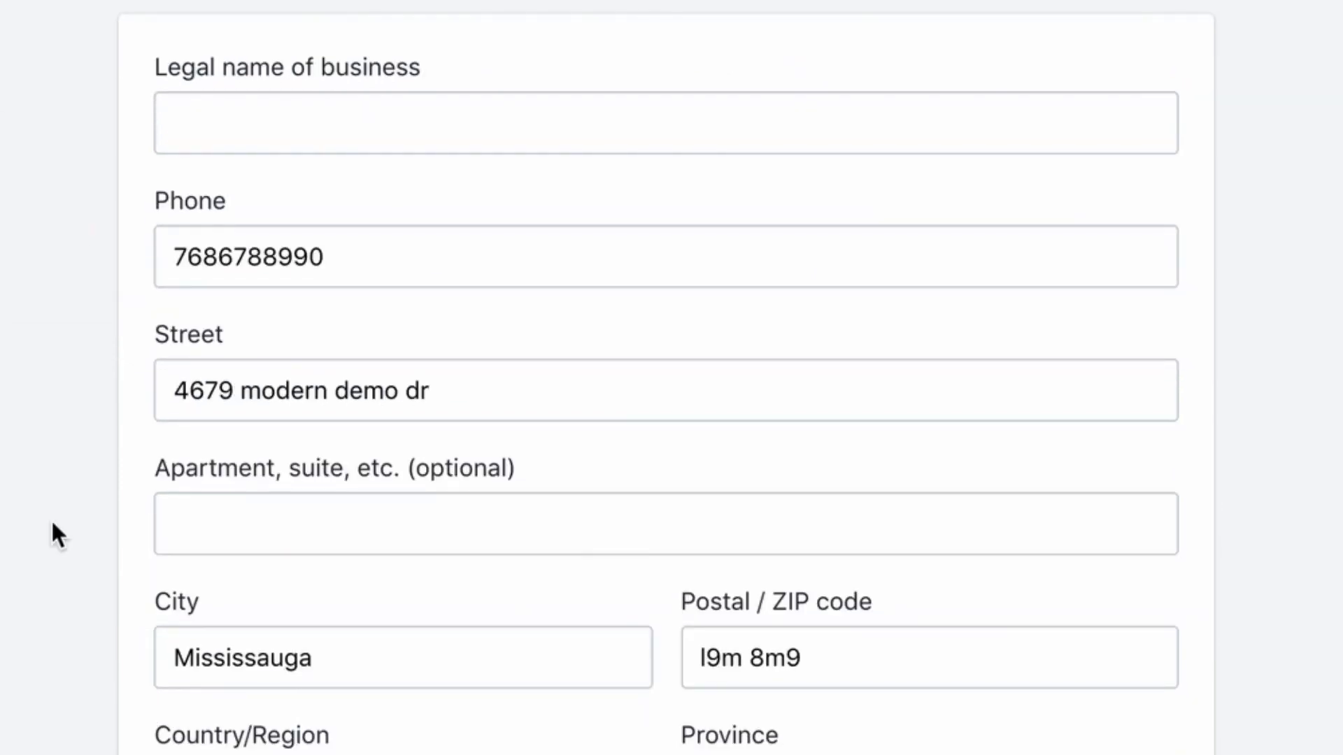
scroll(53, 523, "down", 10)
scroll(328, 308, "down", 3)
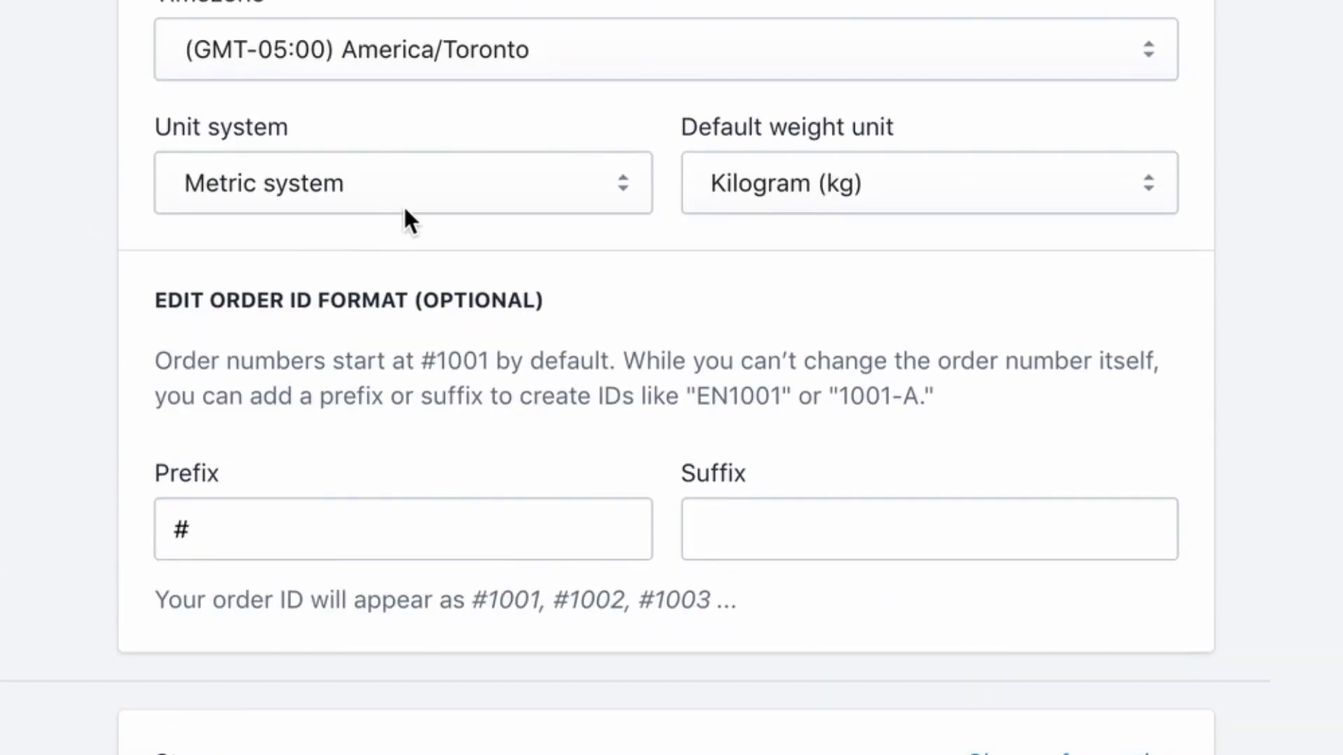
scroll(120, 384, "up", 3)
scroll(119, 385, "down", 7)
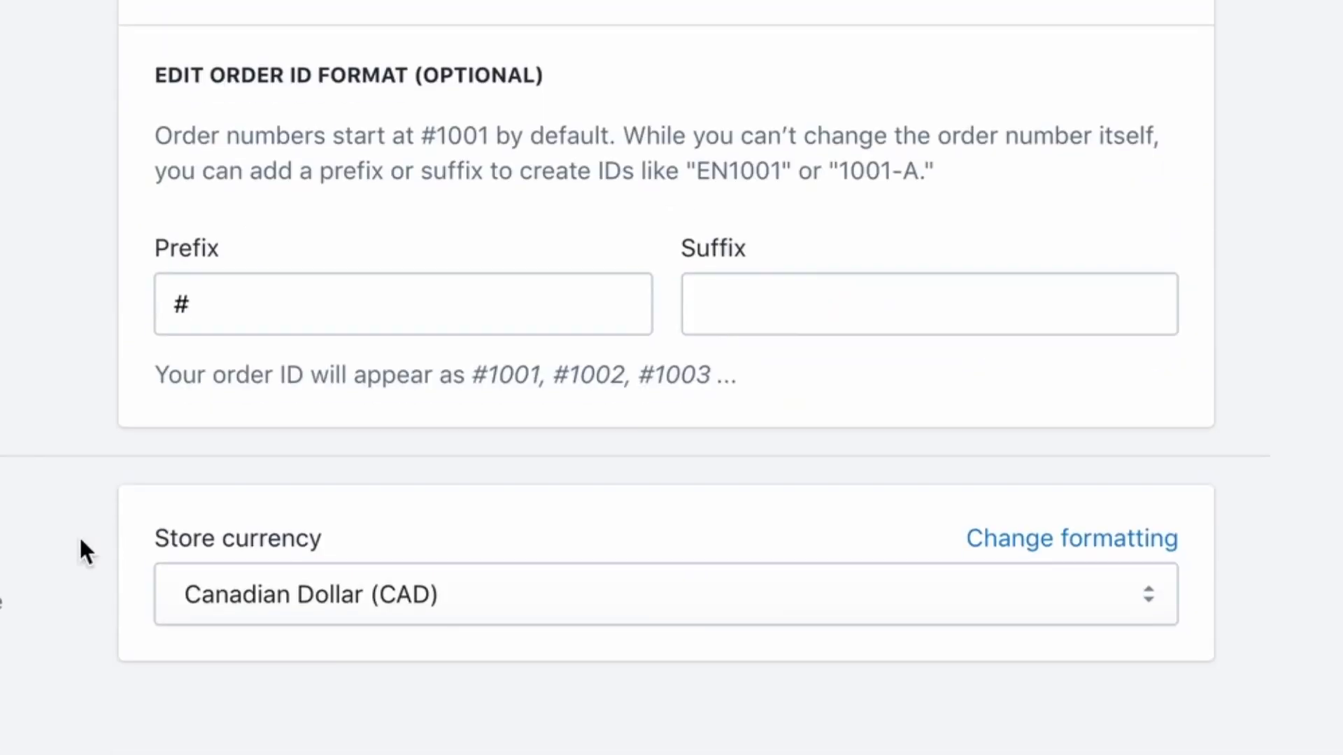
left_click(214, 601)
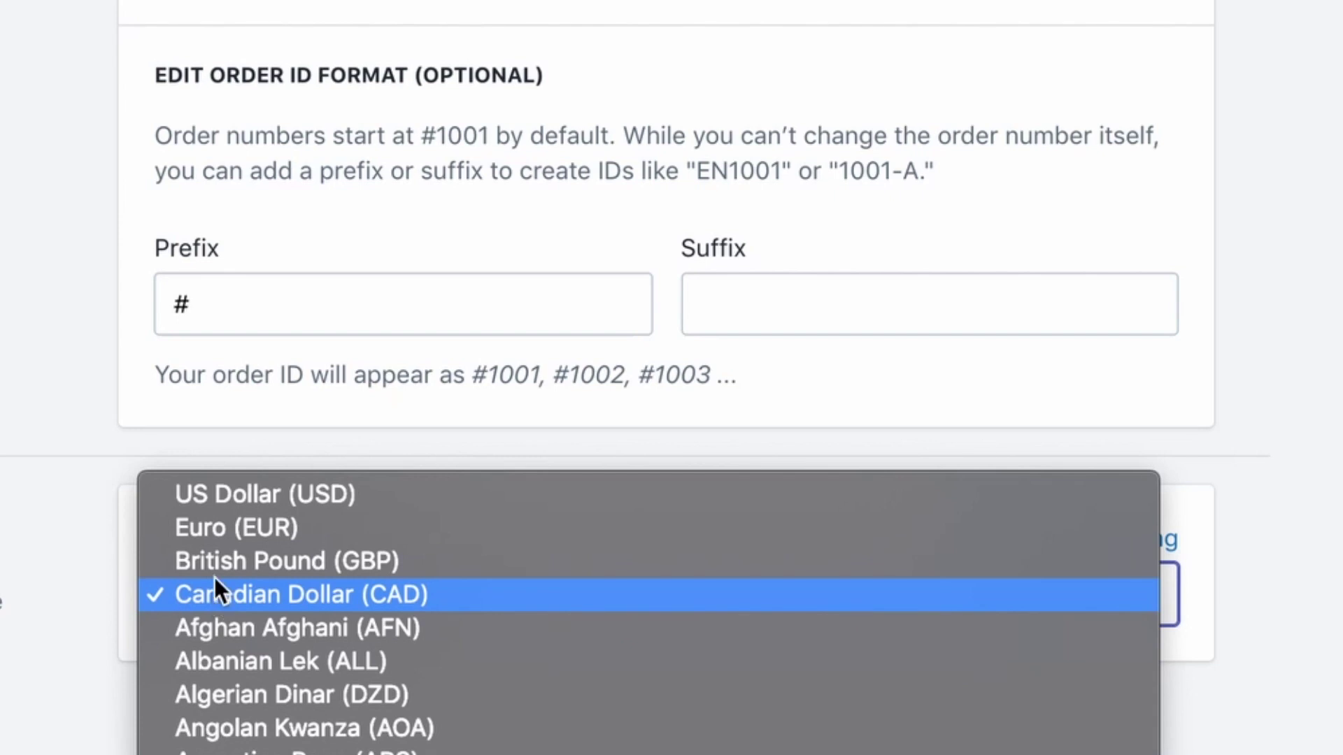
left_click(216, 501)
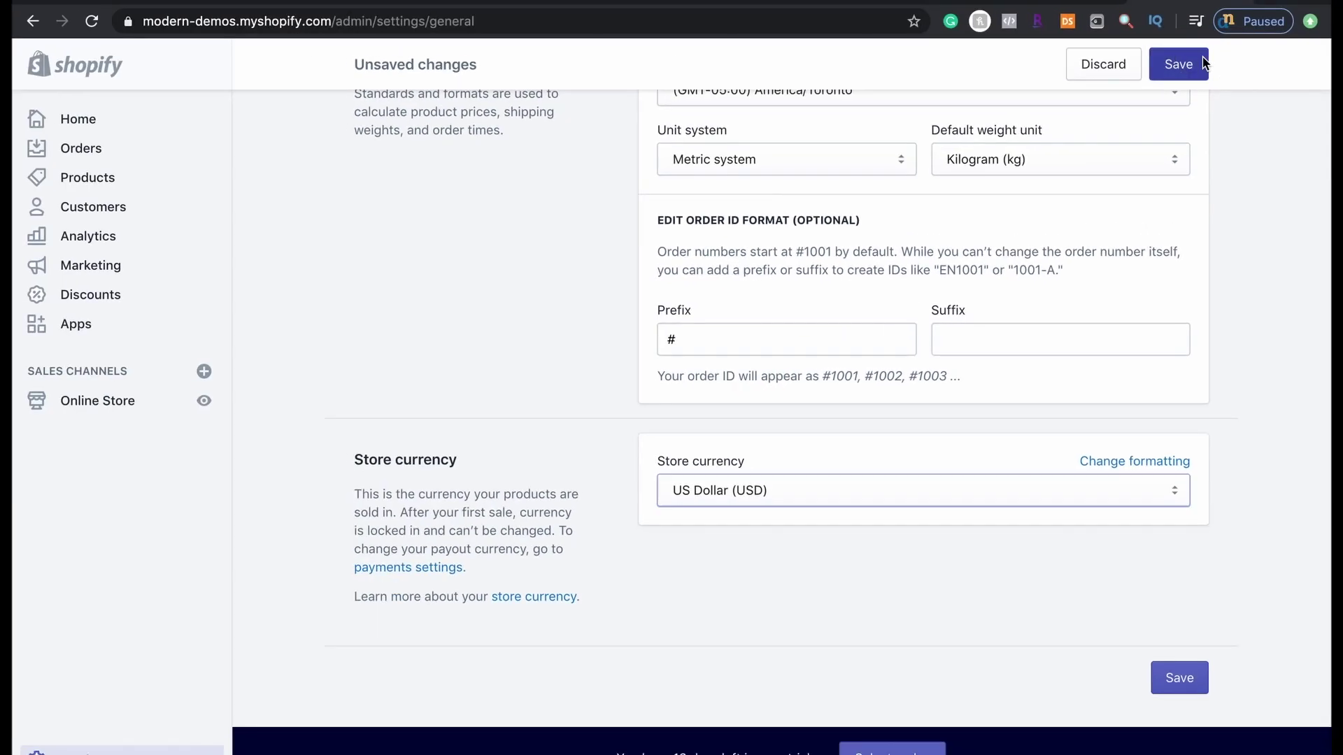
Save the currency change and return to the Settings overview
left_click(1178, 60)
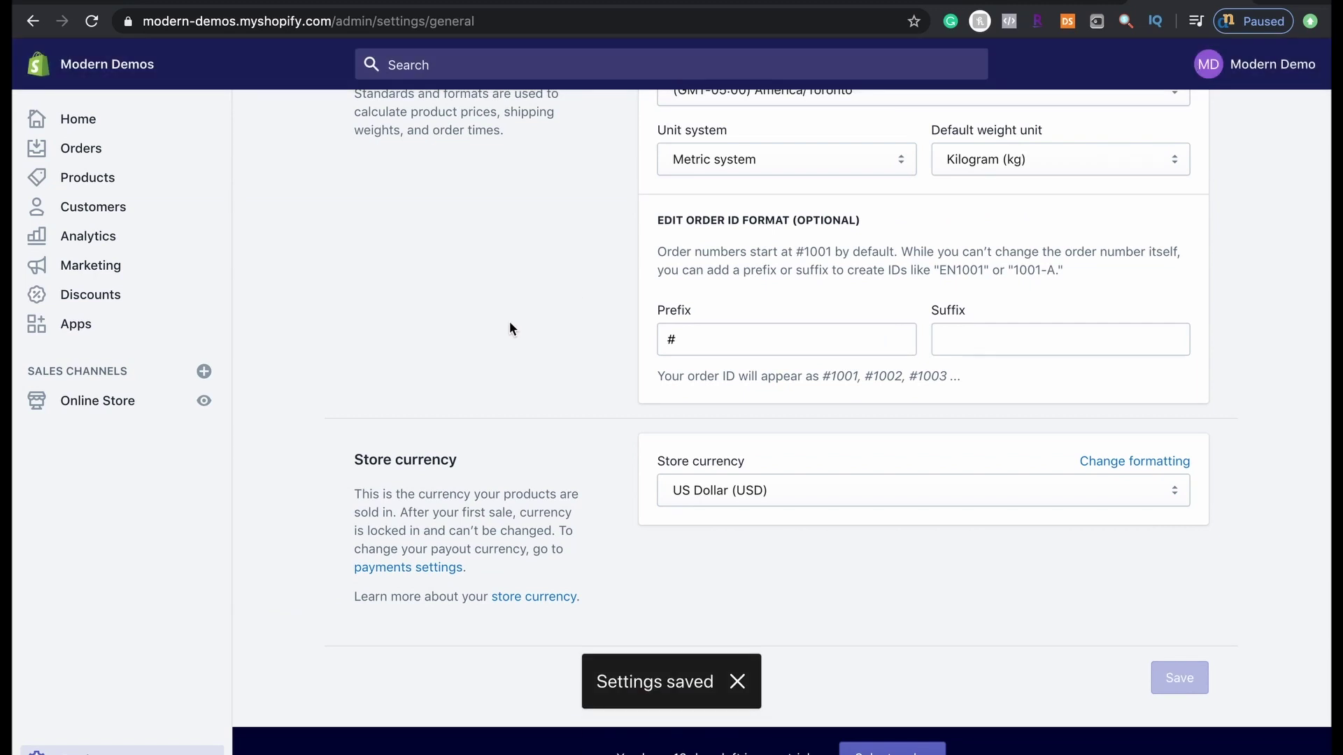
scroll(259, 297, "up", 10)
left_click(367, 122)
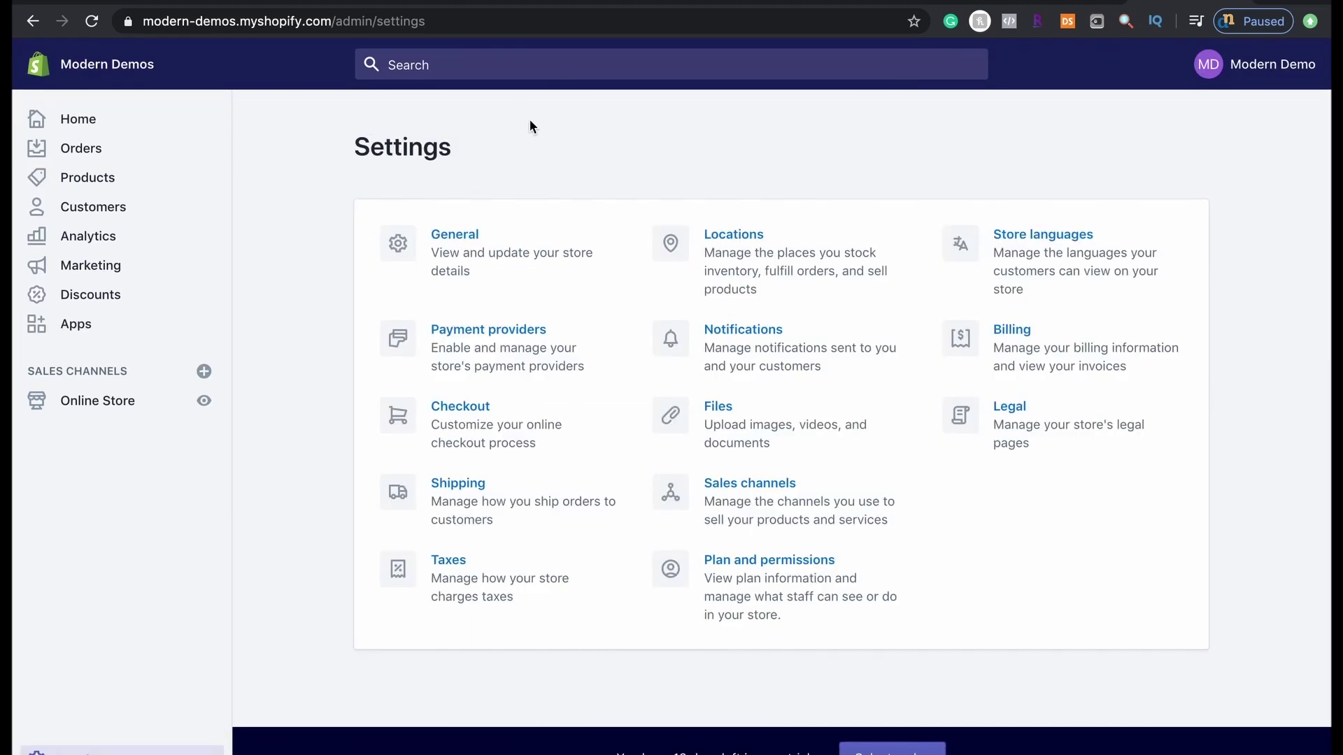
In Legal settings, fill the refund, privacy and terms of service policies from templates
left_click(1007, 423)
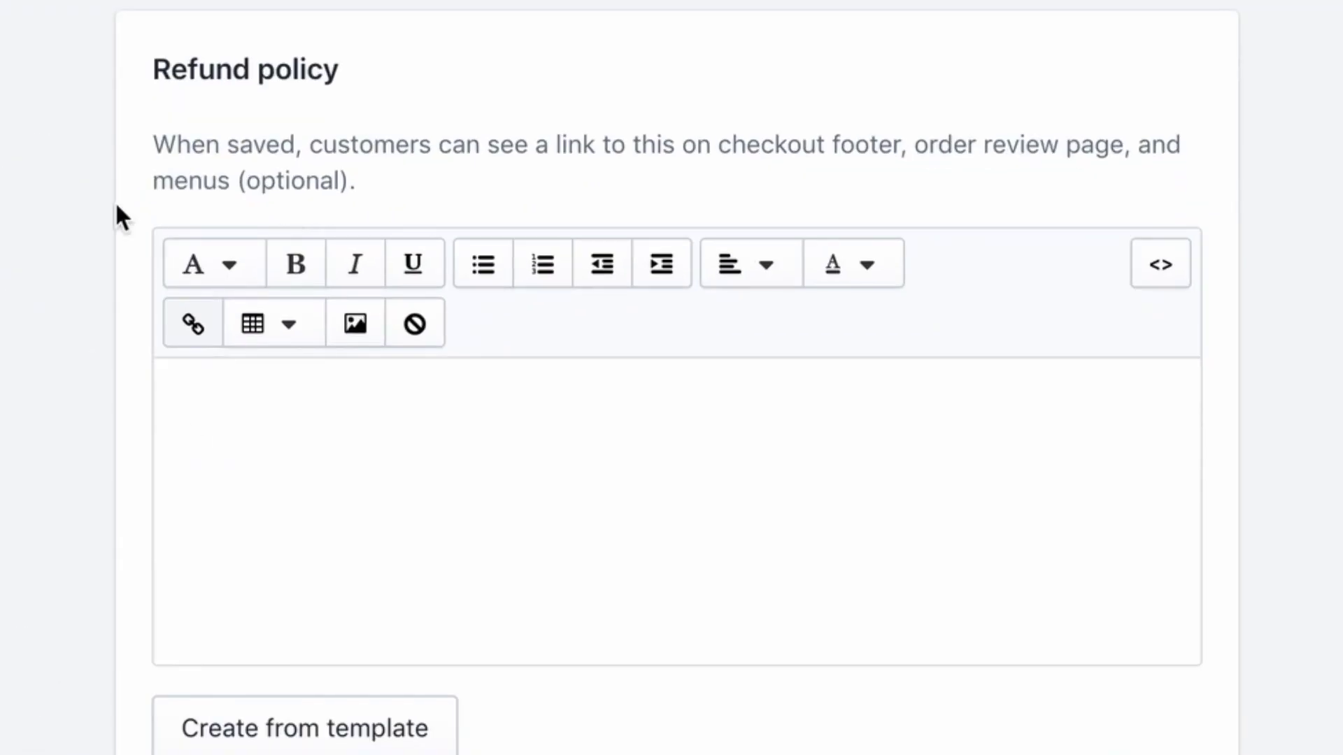
scroll(115, 200, "down", 20)
scroll(133, 379, "up", 10)
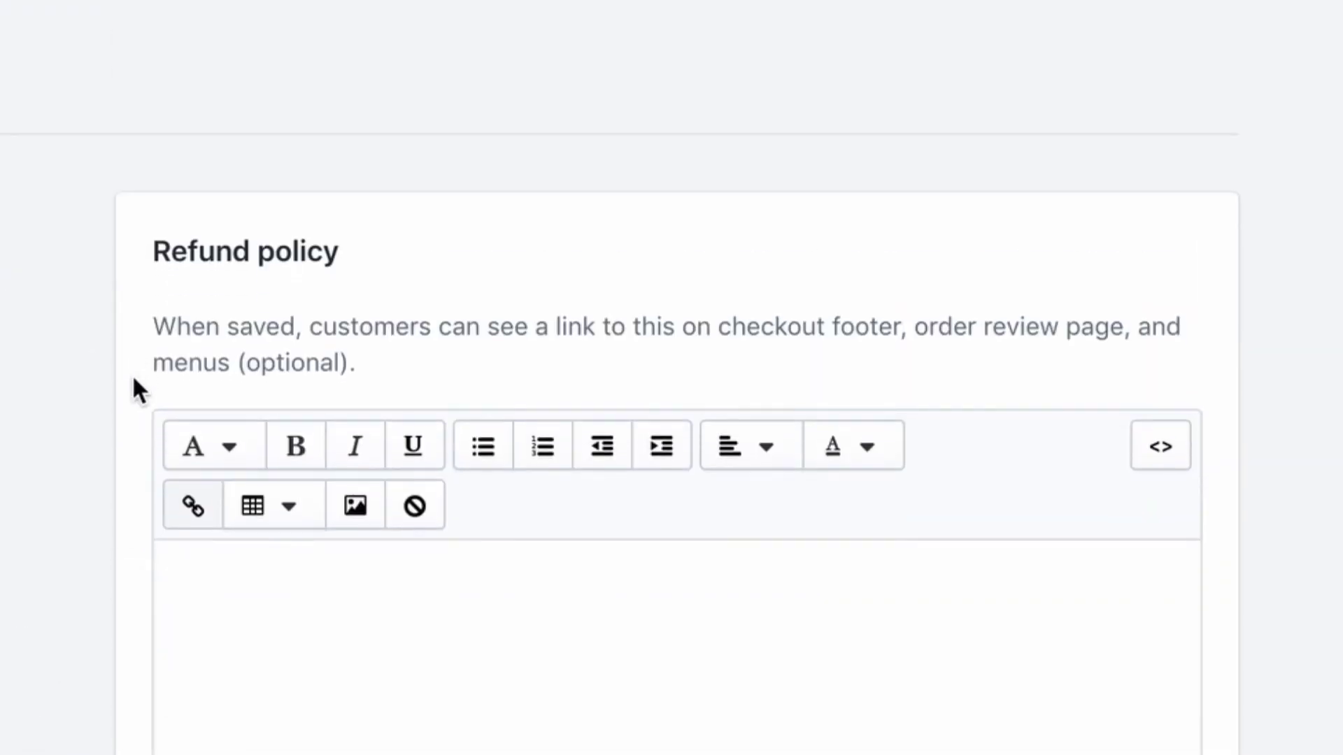
scroll(133, 375, "down", 3)
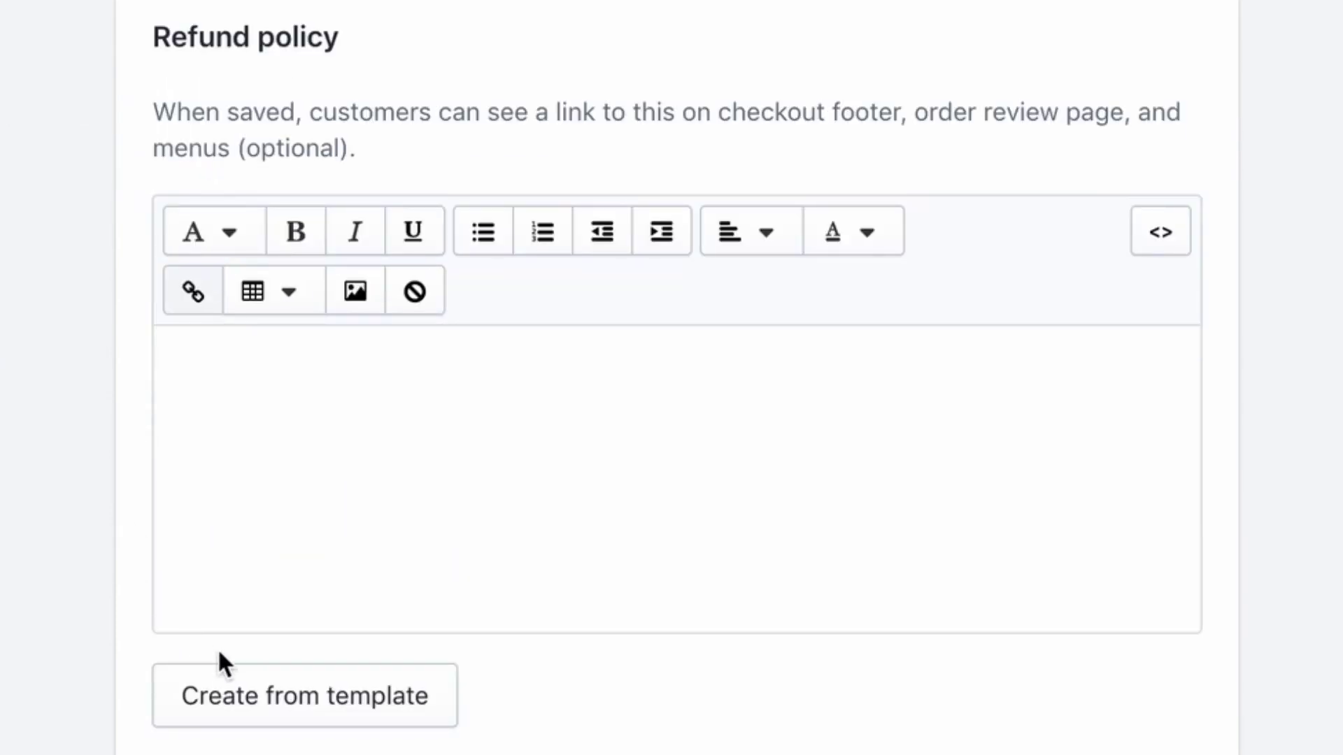
left_click(222, 681)
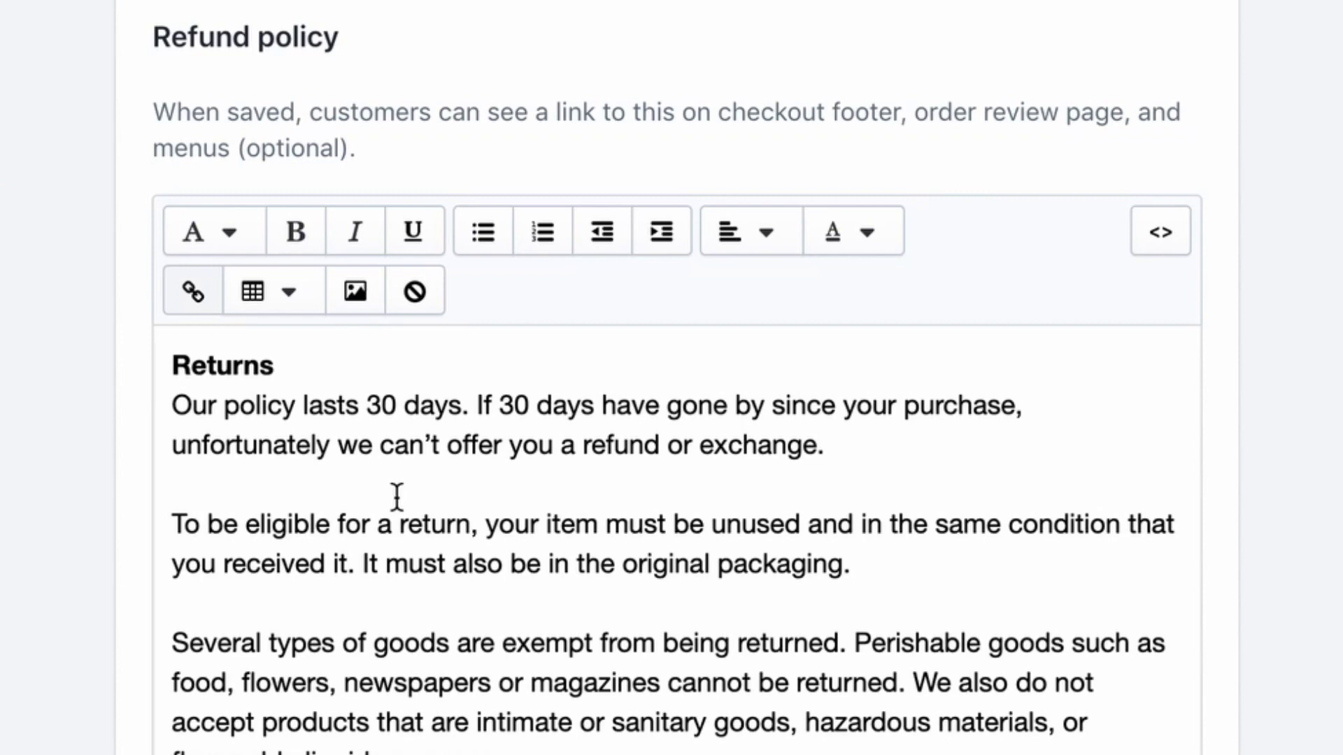
scroll(397, 496, "down", 15)
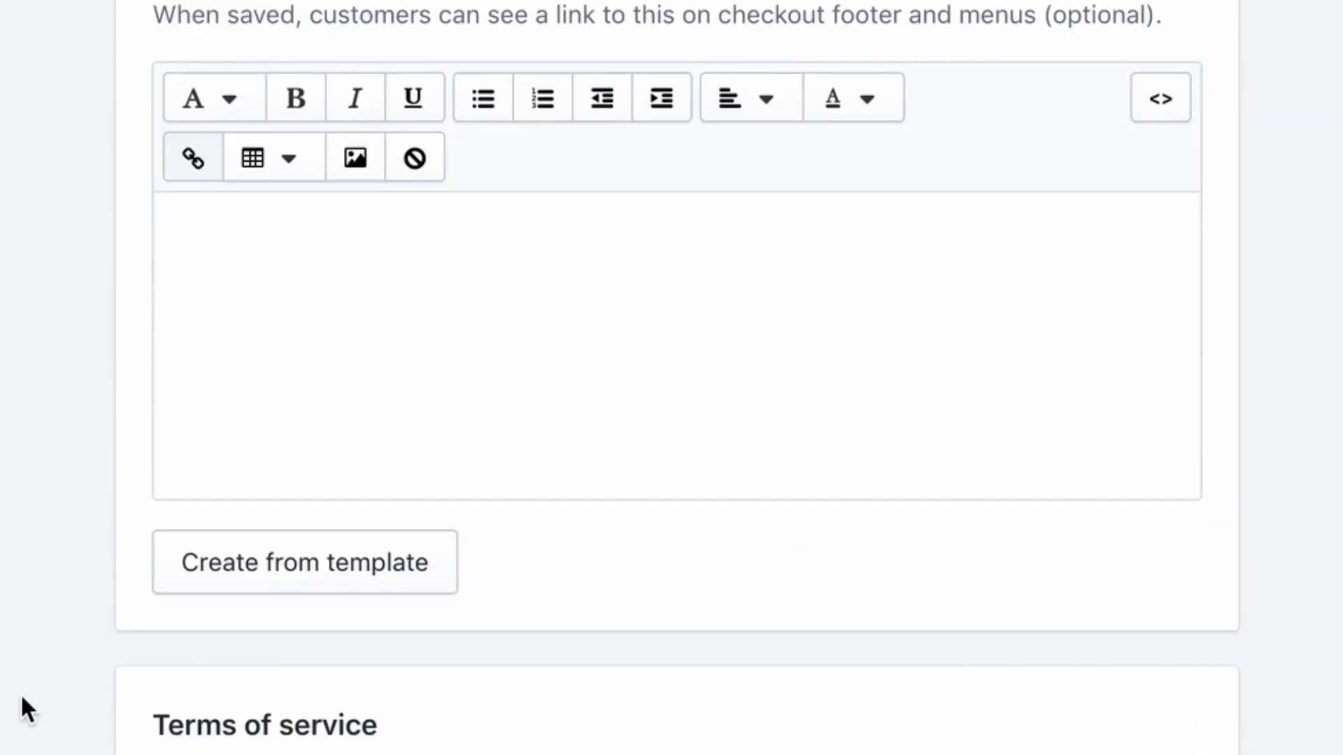
scroll(345, 543, "down", 2)
left_click(345, 543)
scroll(324, 524, "down", 10)
scroll(280, 657, "down", 1)
left_click(340, 675)
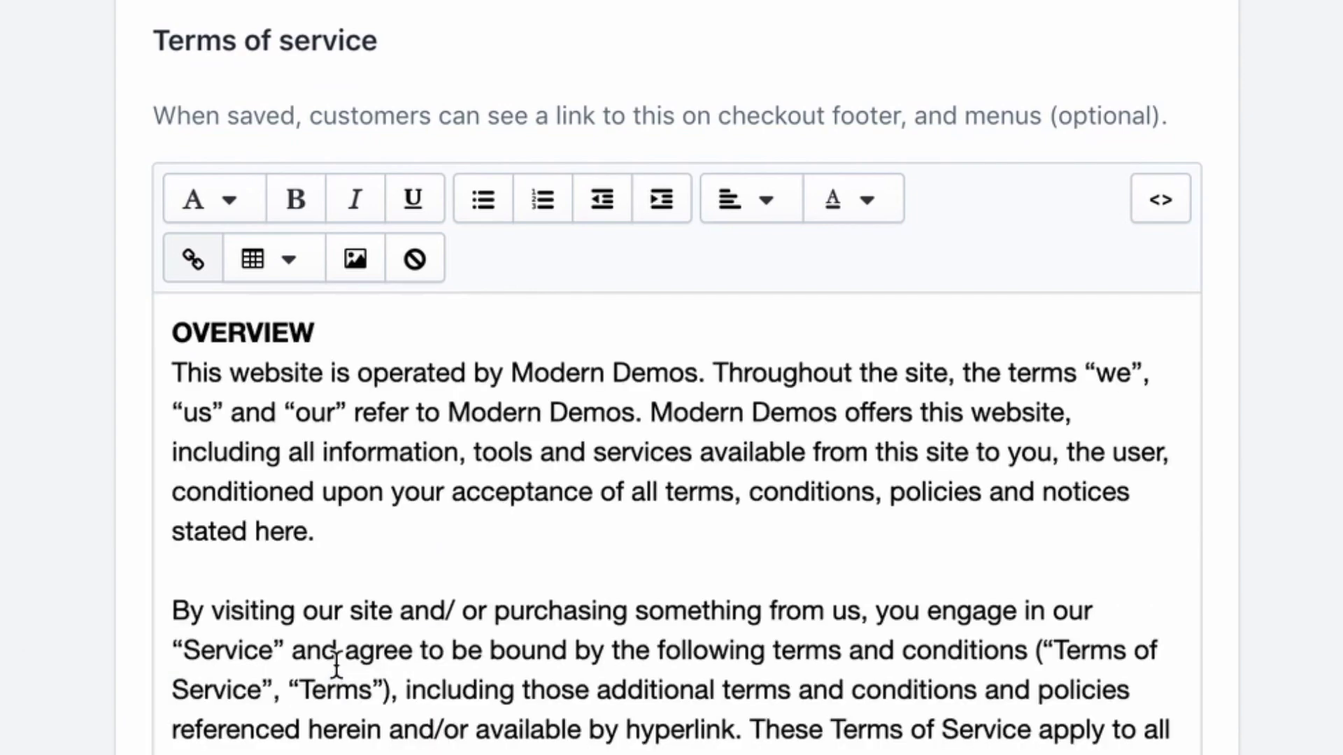
Delete the payment-types and other-information placeholders from the privacy policy
scroll(4, 727, "up", 15)
scroll(4, 727, "up", 3)
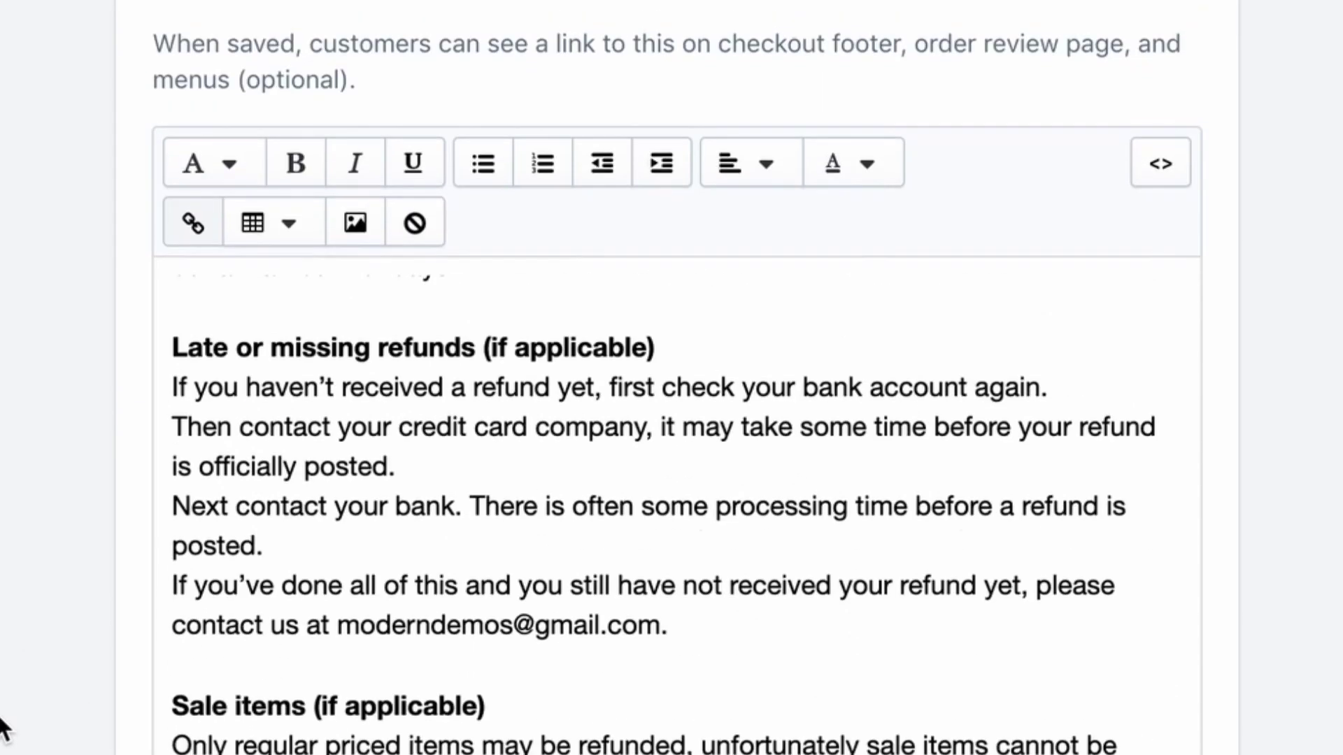
scroll(418, 420, "down", 2)
scroll(418, 420, "up", 15)
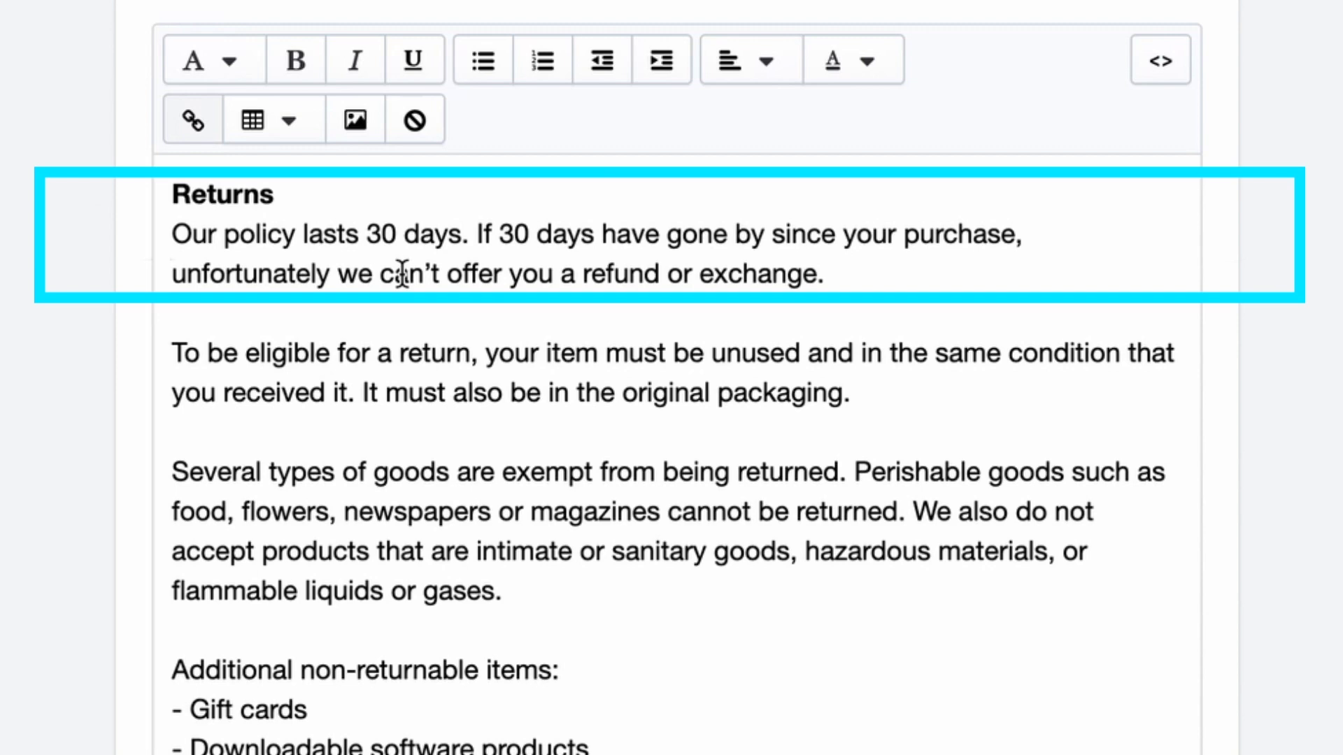
scroll(56, 433, "down", 15)
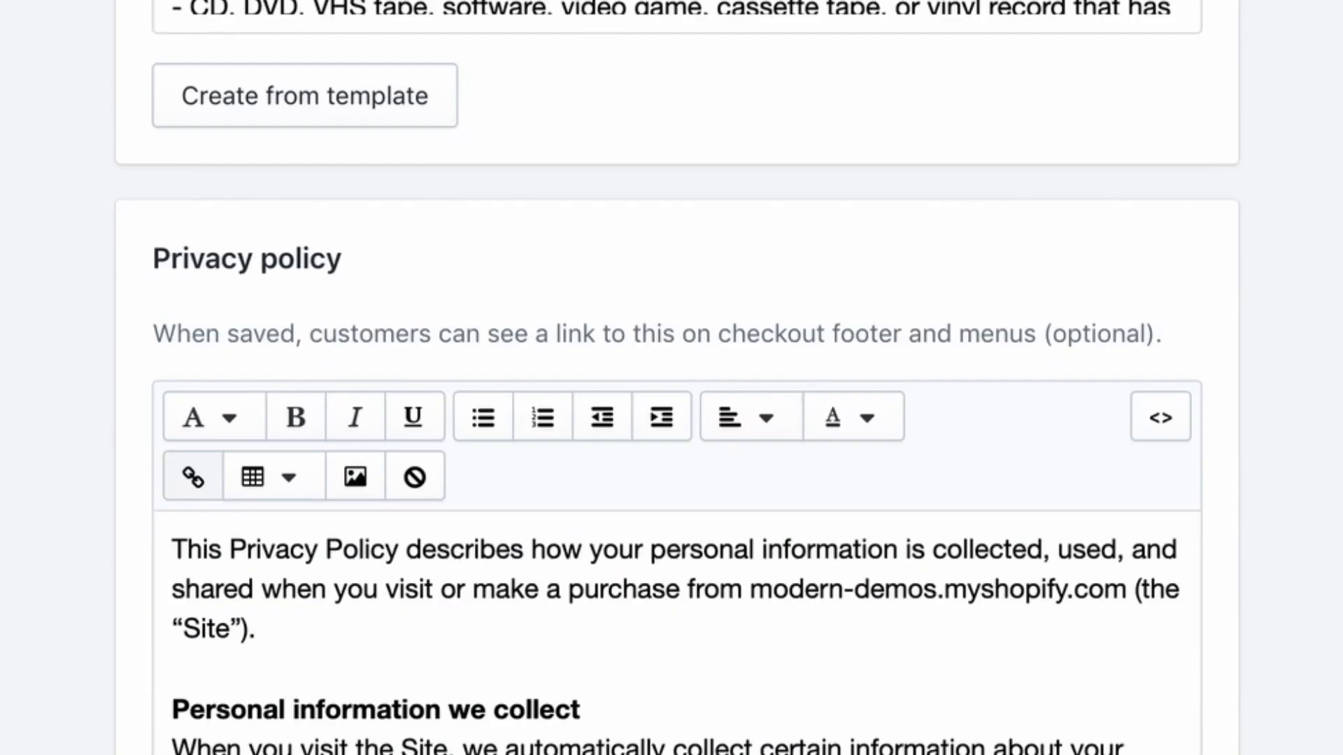
scroll(324, 578, "up", 1)
scroll(325, 573, "down", 5)
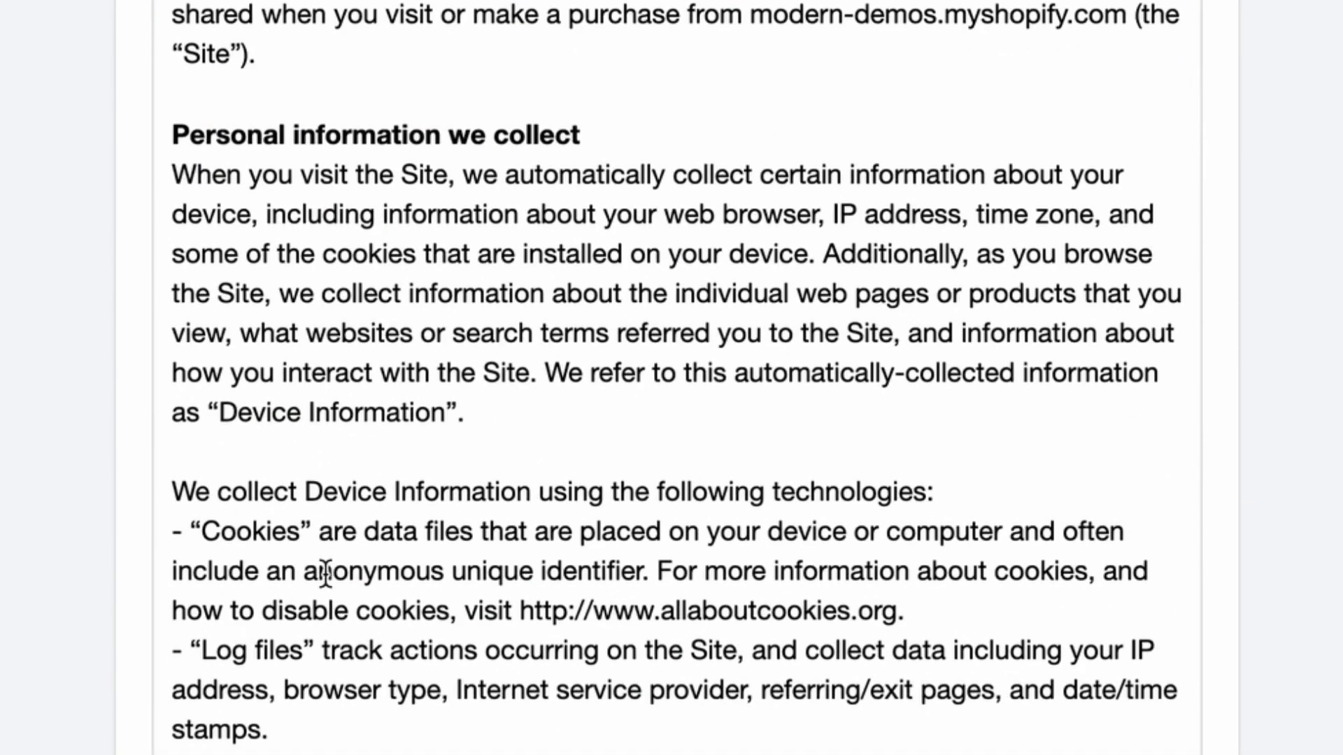
scroll(429, 587, "down", 2)
left_click_drag(297, 611, 150, 575)
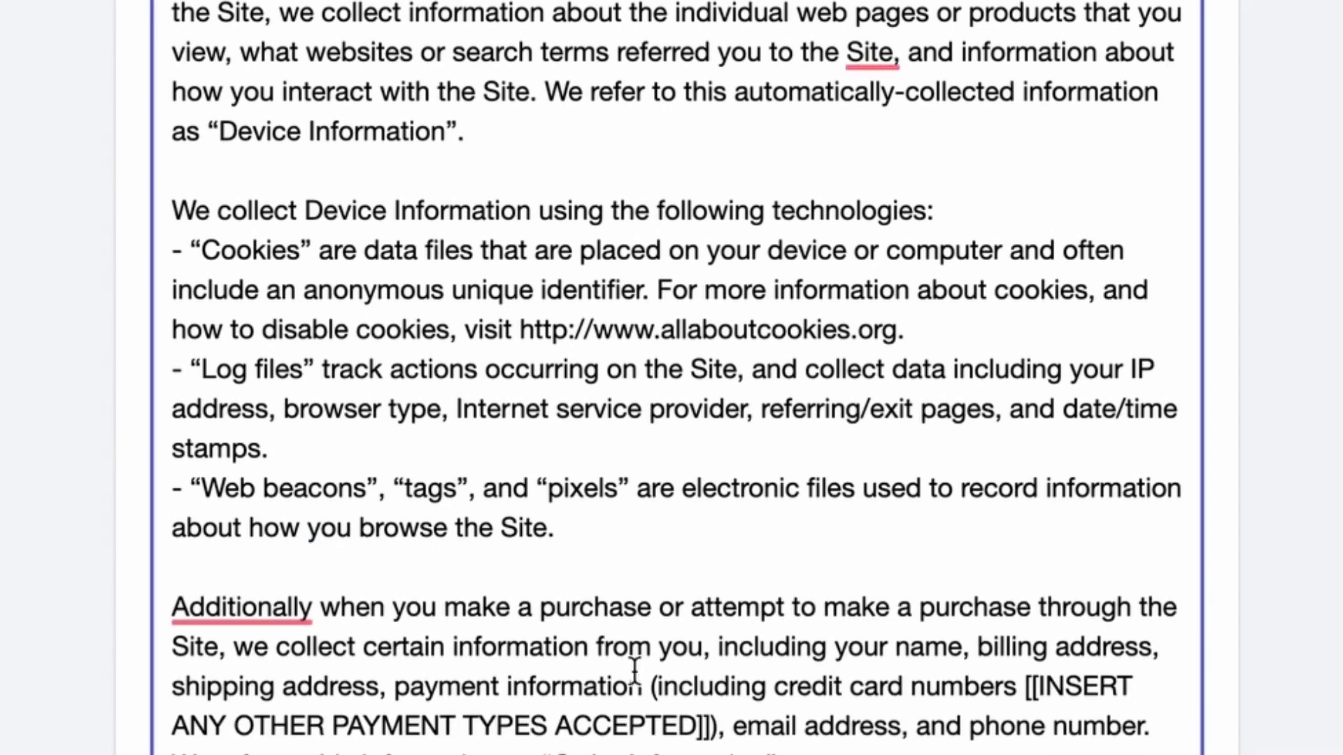
scroll(664, 621, "down", 3)
left_click_drag(715, 533, 1026, 490)
key("BackSpace")
scroll(876, 490, "down", 3)
left_click_drag(683, 534, 144, 470)
key("BackSpace")
key("BackSpace")
Save the legal policies
scroll(468, 521, "down", 3)
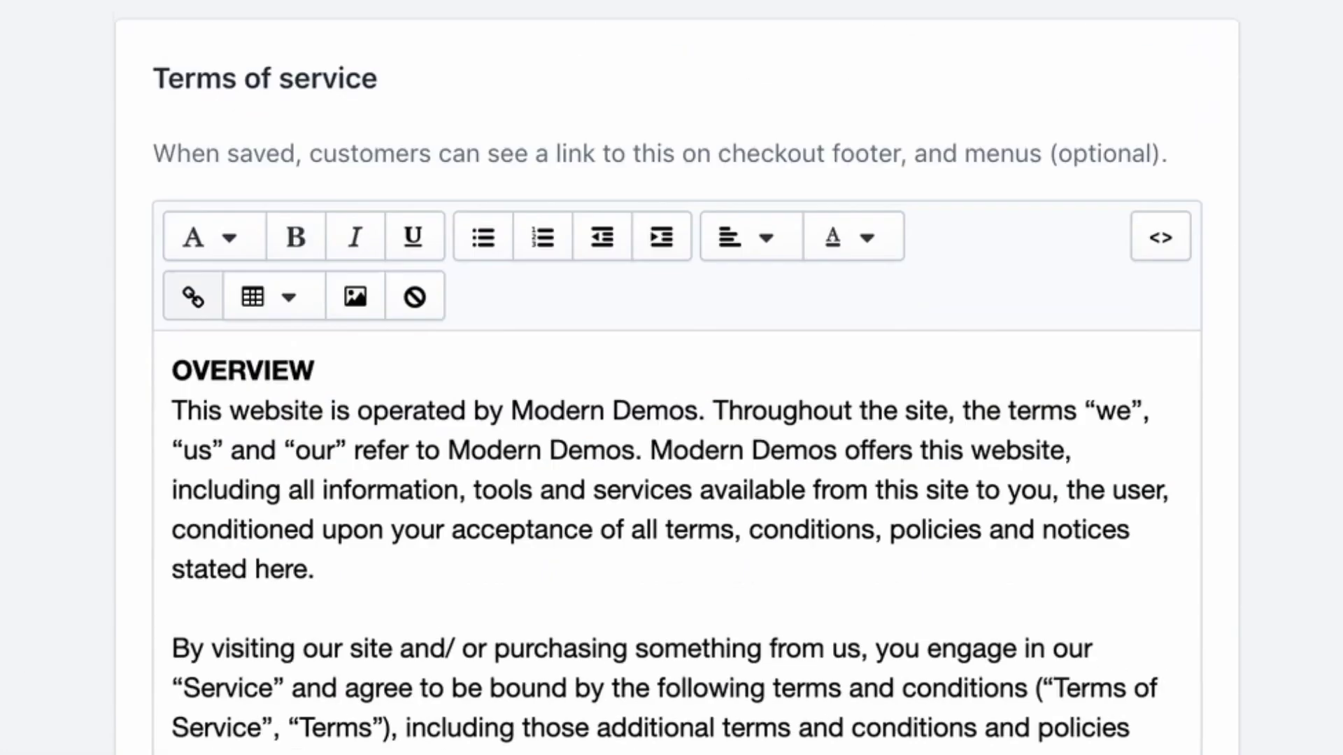
scroll(626, 654, "down", 2)
scroll(626, 654, "down", 20)
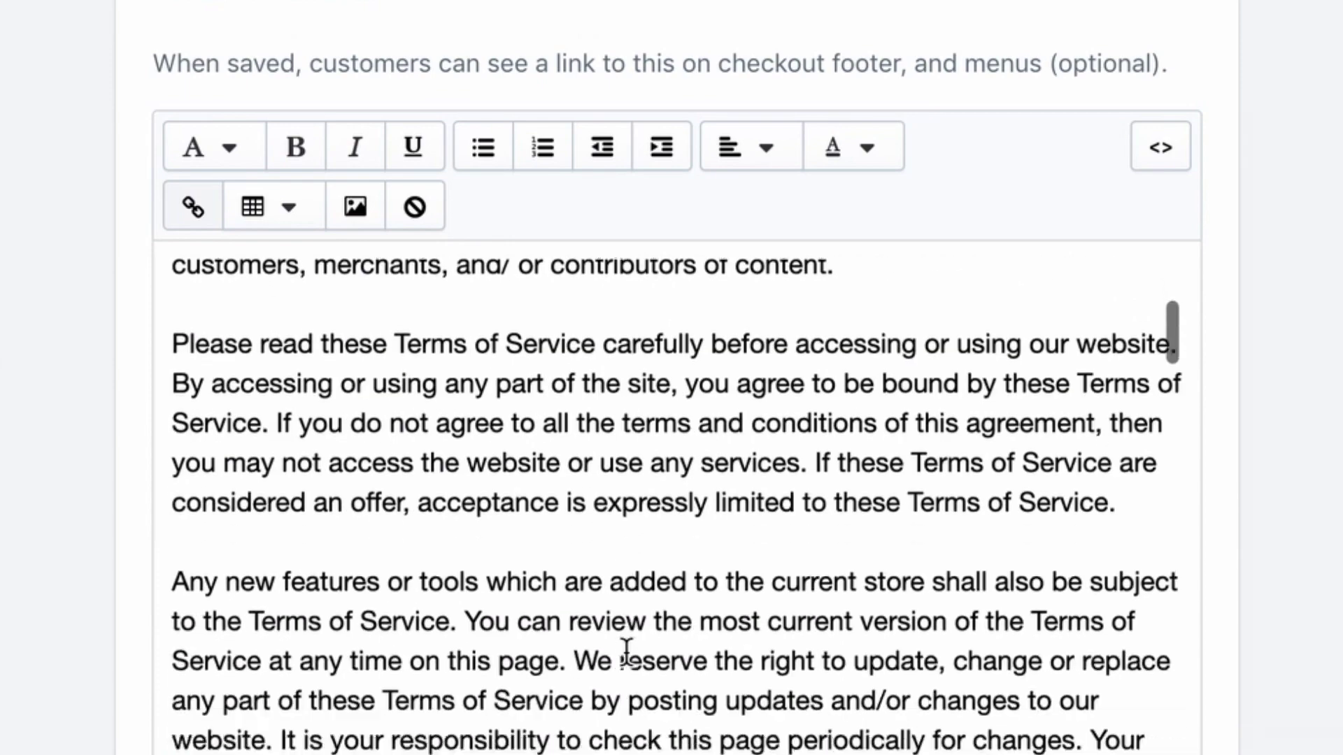
scroll(626, 654, "down", 20)
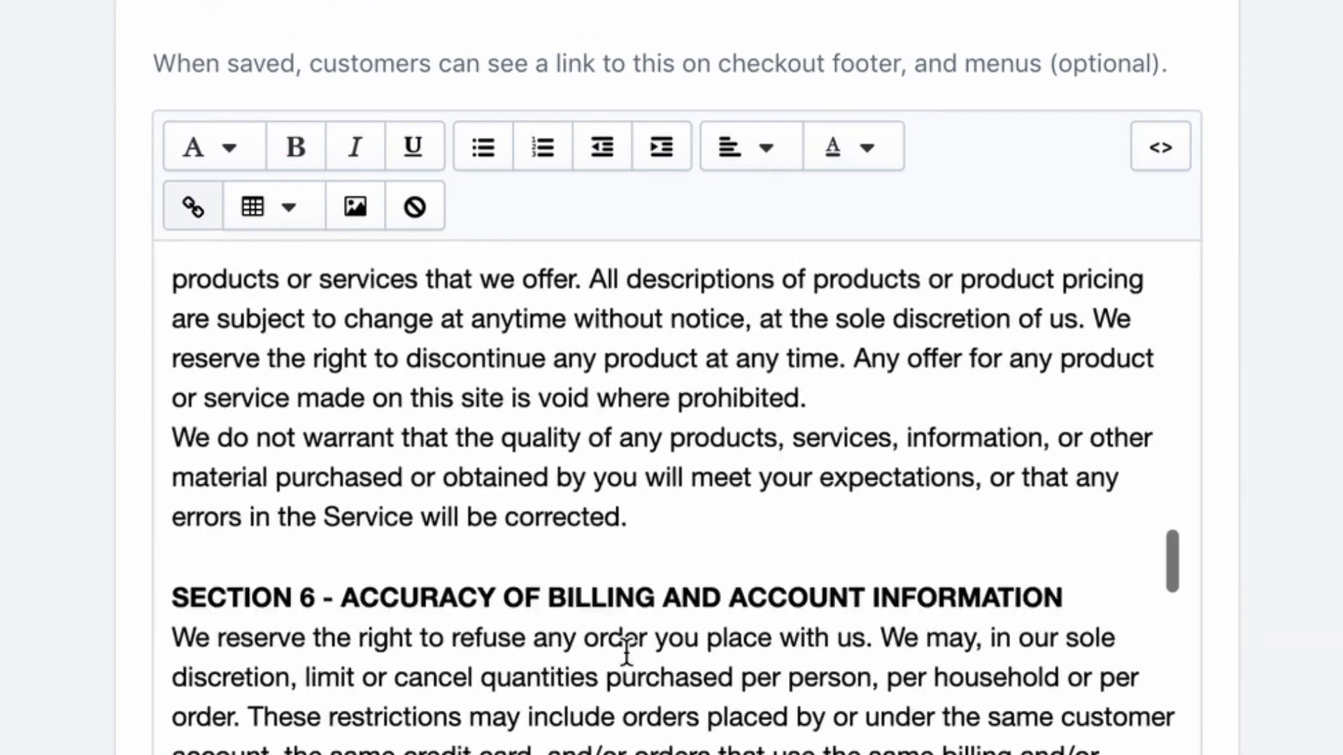
scroll(626, 654, "down", 15)
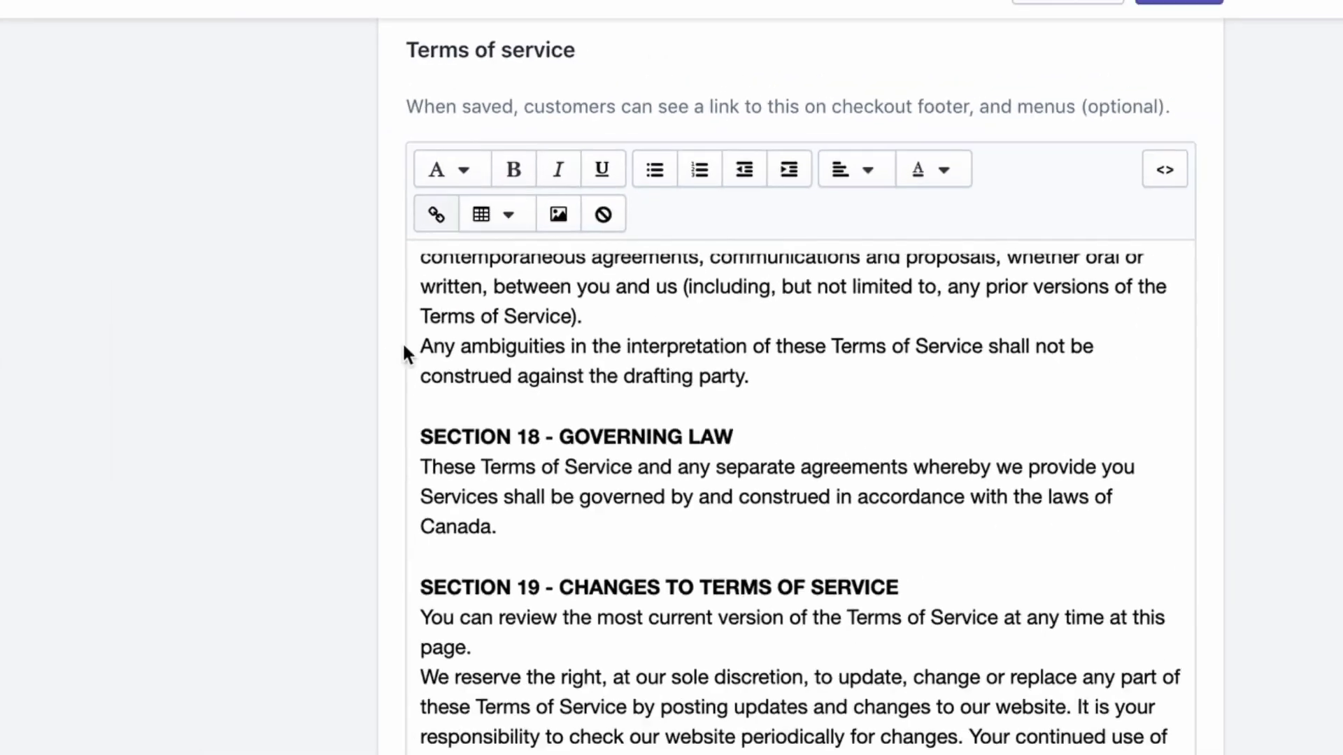
left_click(1185, 63)
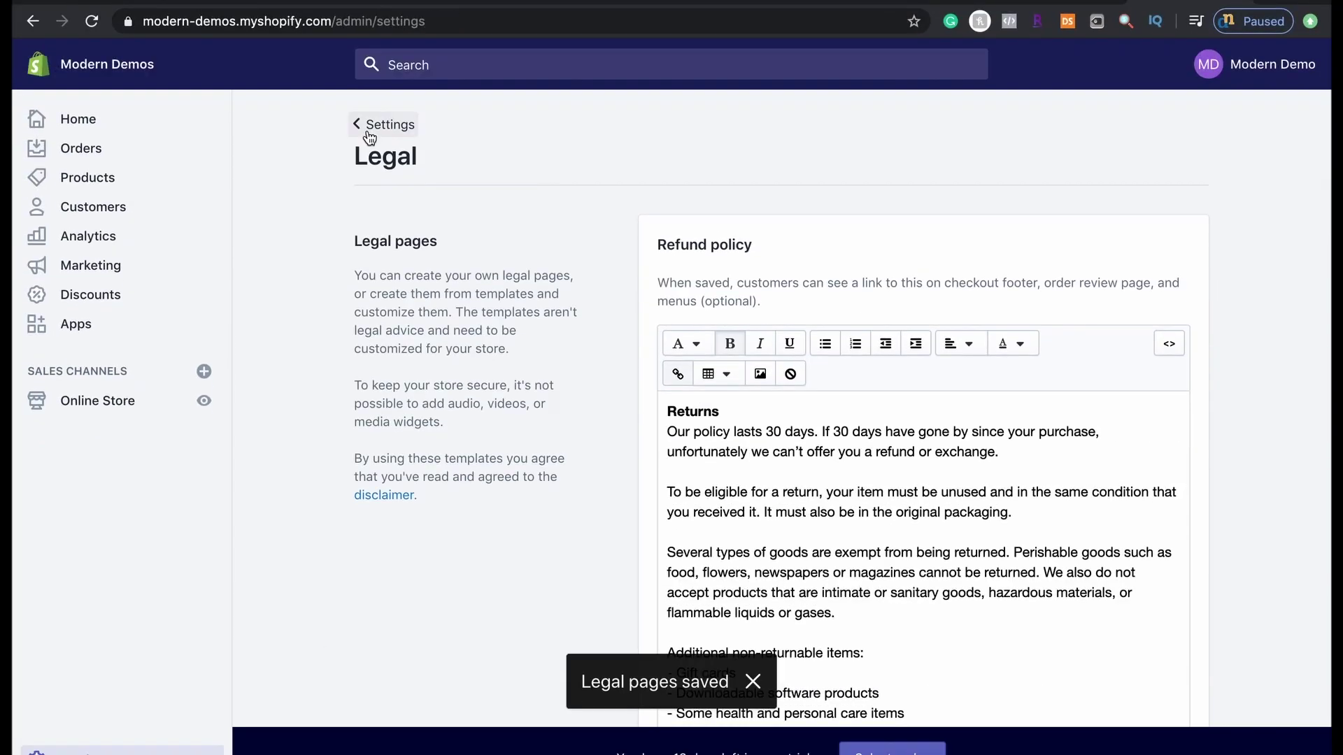
Go from Settings to the Online Store Themes page and scroll to the theme library
left_click(370, 137)
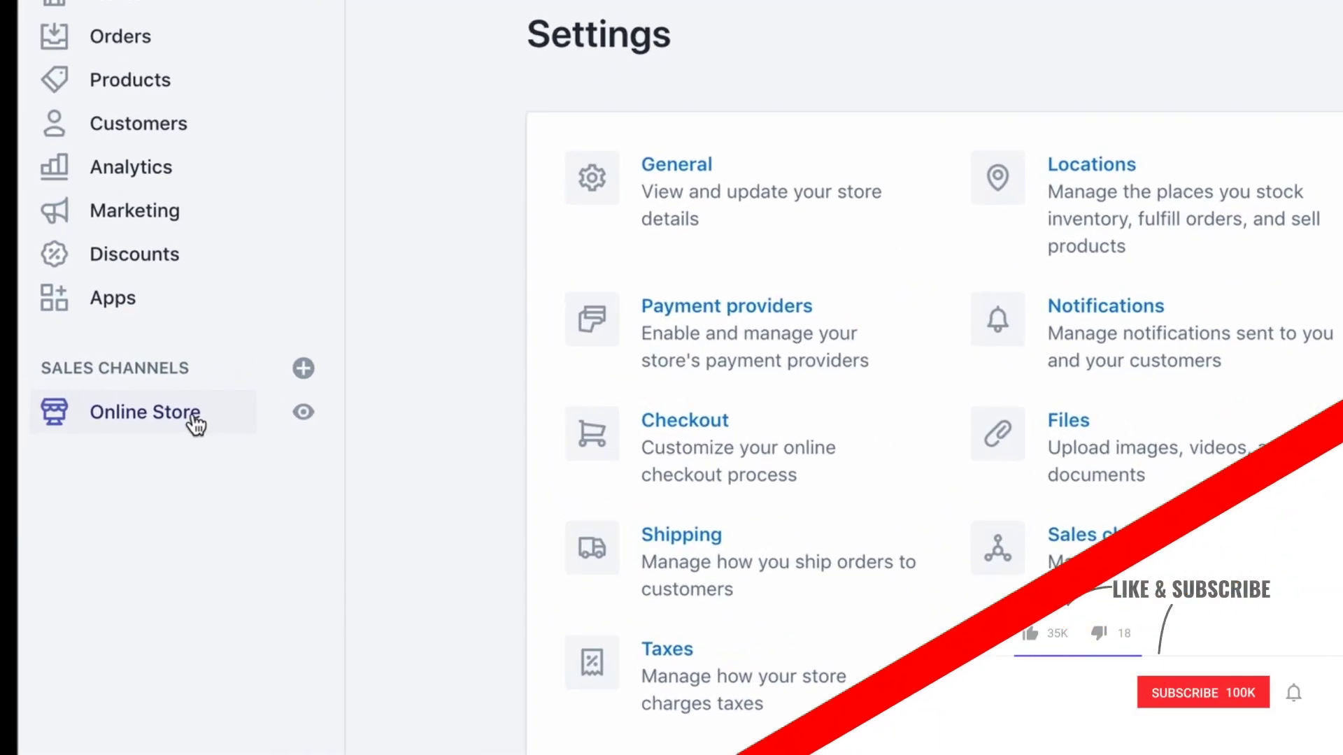
left_click(130, 404)
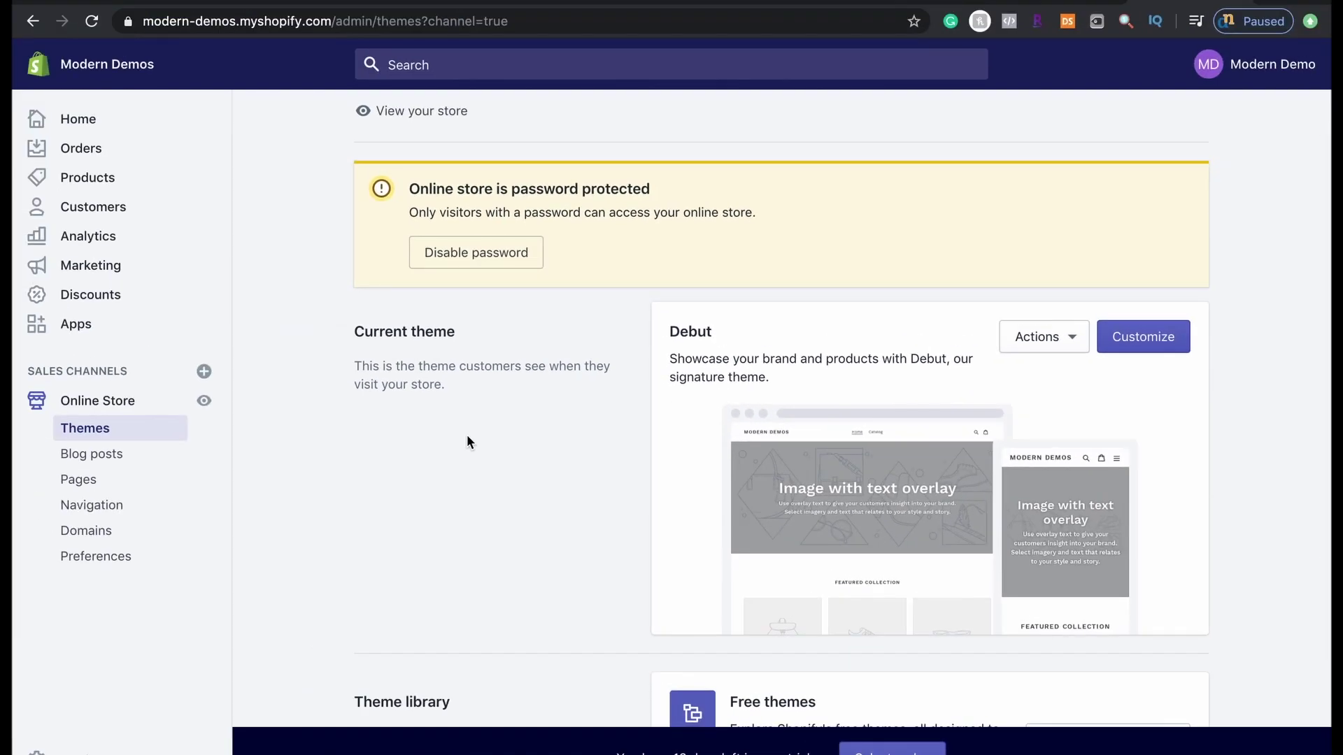
scroll(467, 436, "down", 2)
scroll(470, 430, "down", 1)
double_click(691, 275)
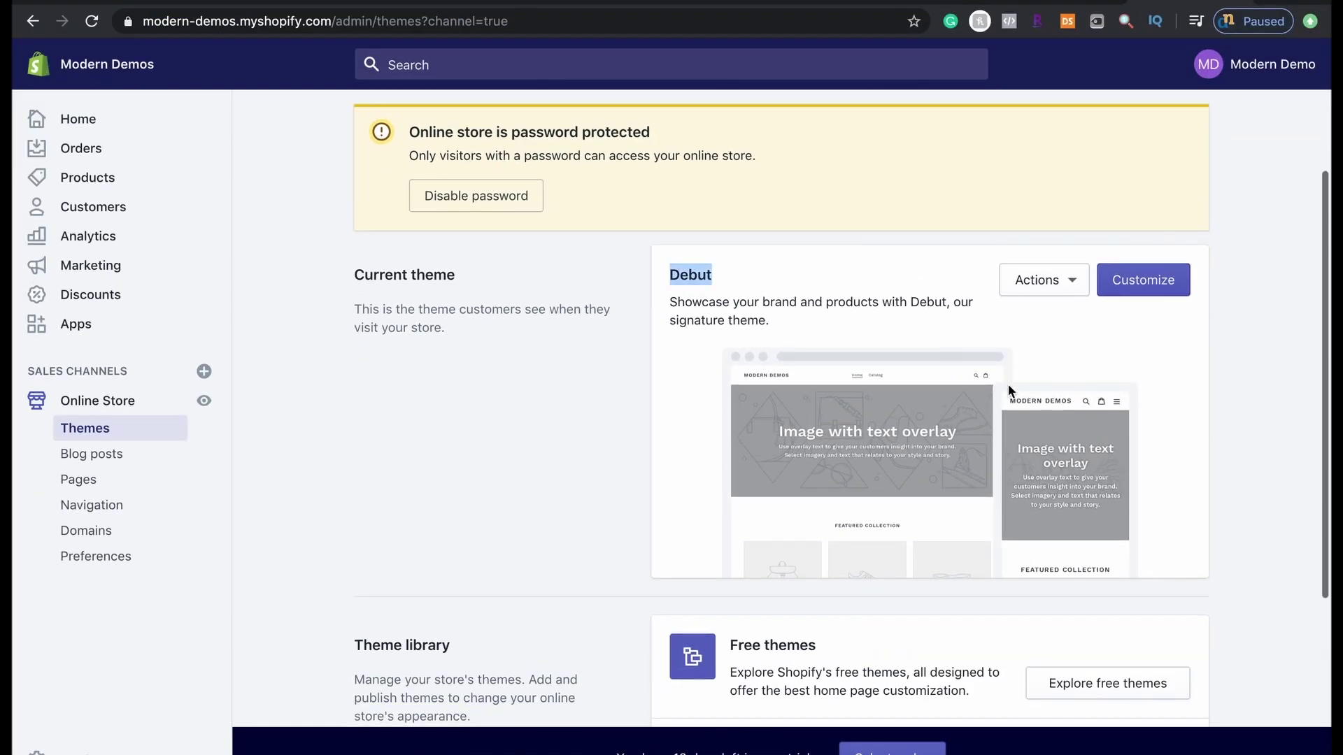
scroll(993, 371, "down", 5)
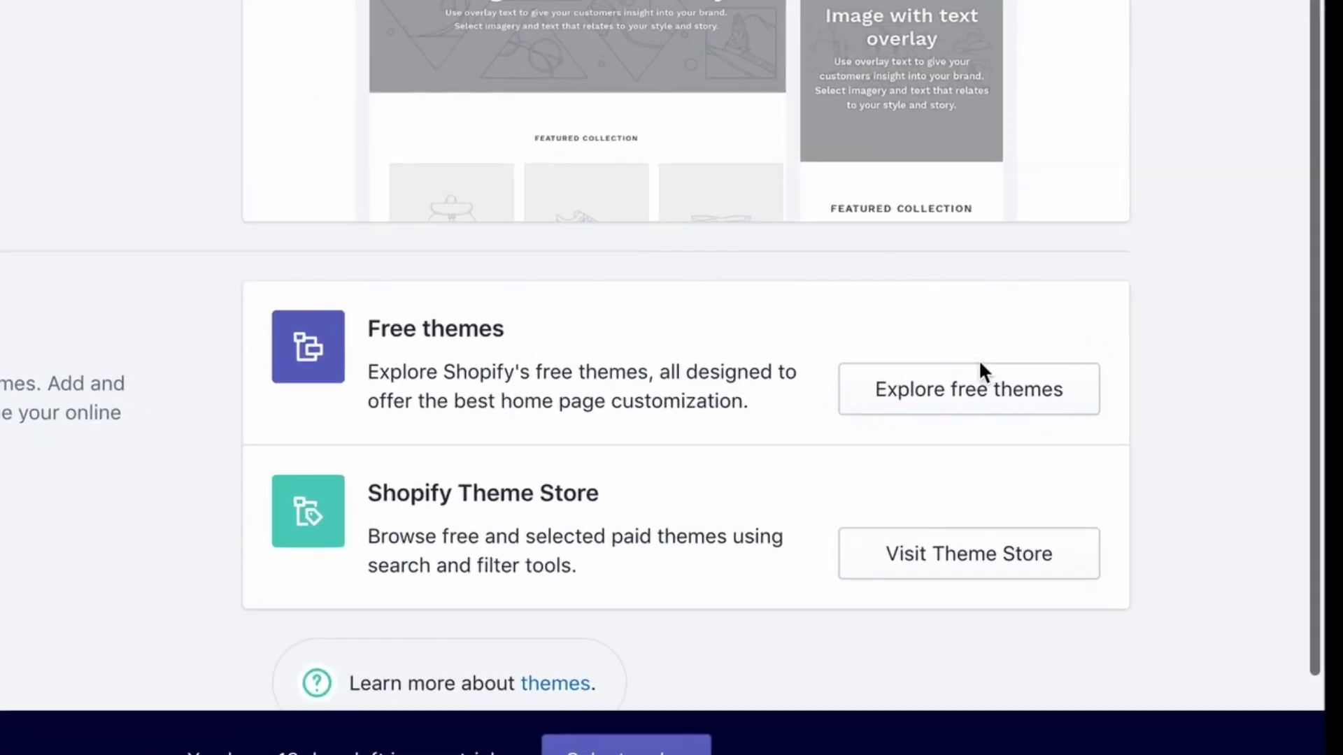
Browse the Explore free themes gallery, then close it
left_click(944, 381)
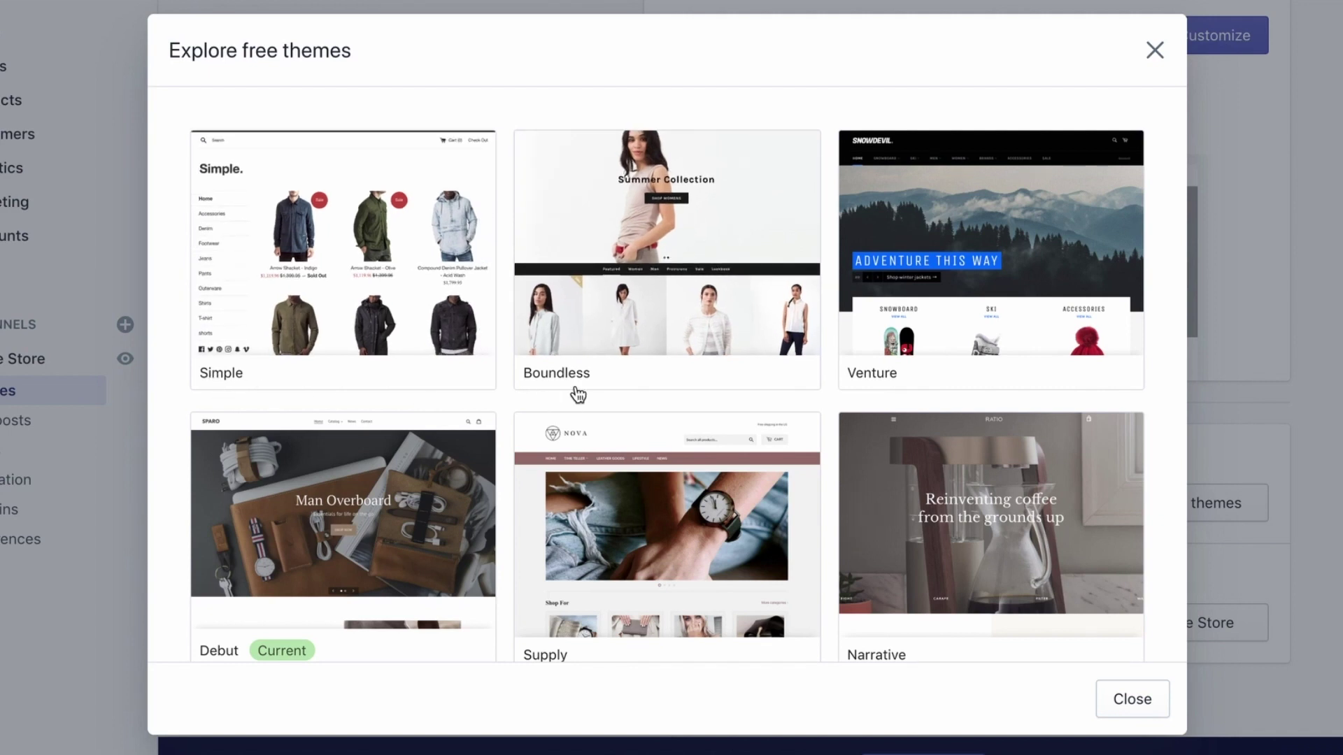
scroll(815, 351, "down", 2)
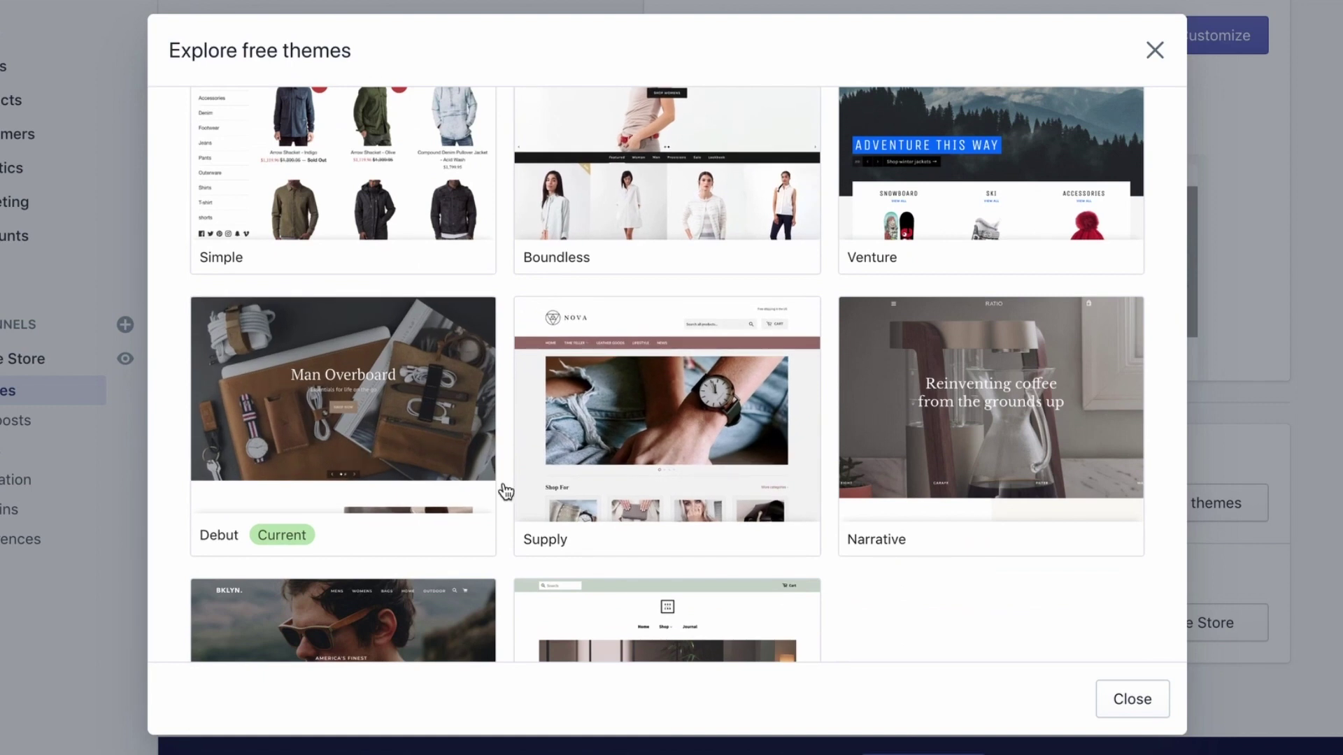
scroll(530, 498, "down", 3)
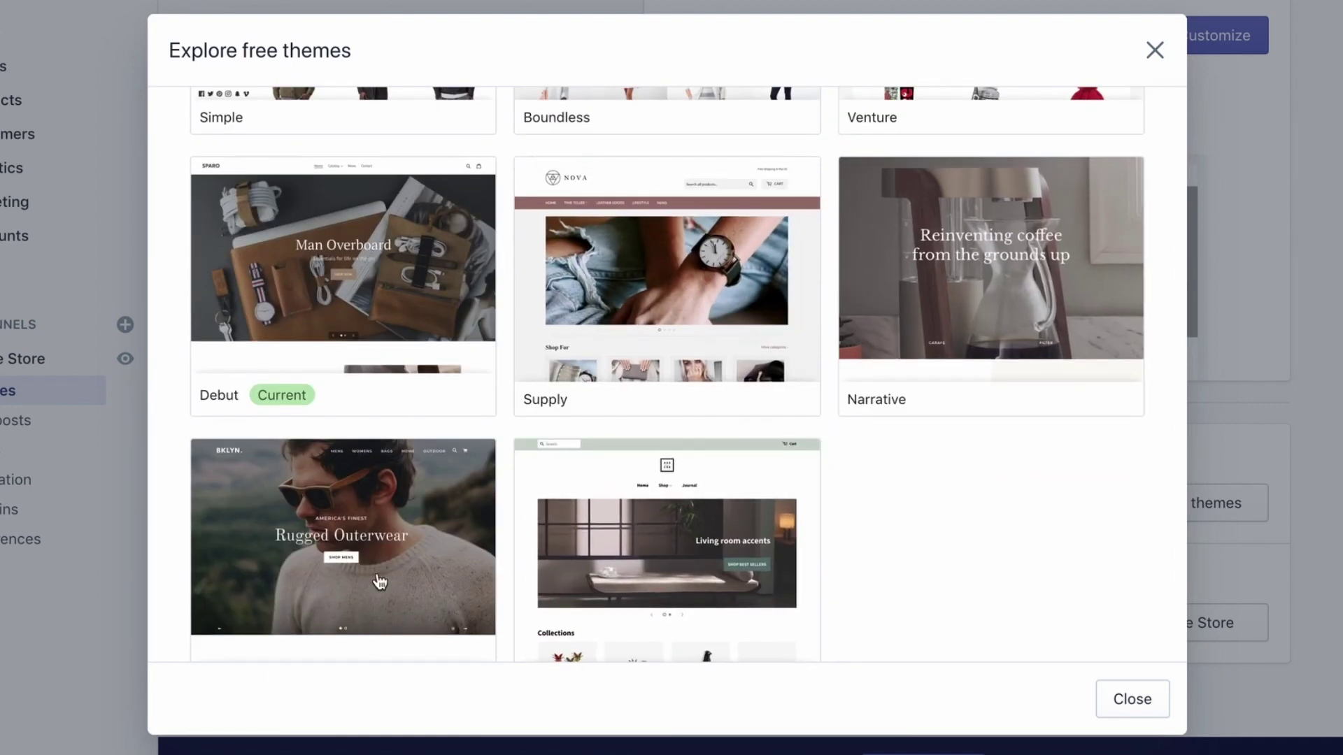
scroll(545, 585, "down", 1)
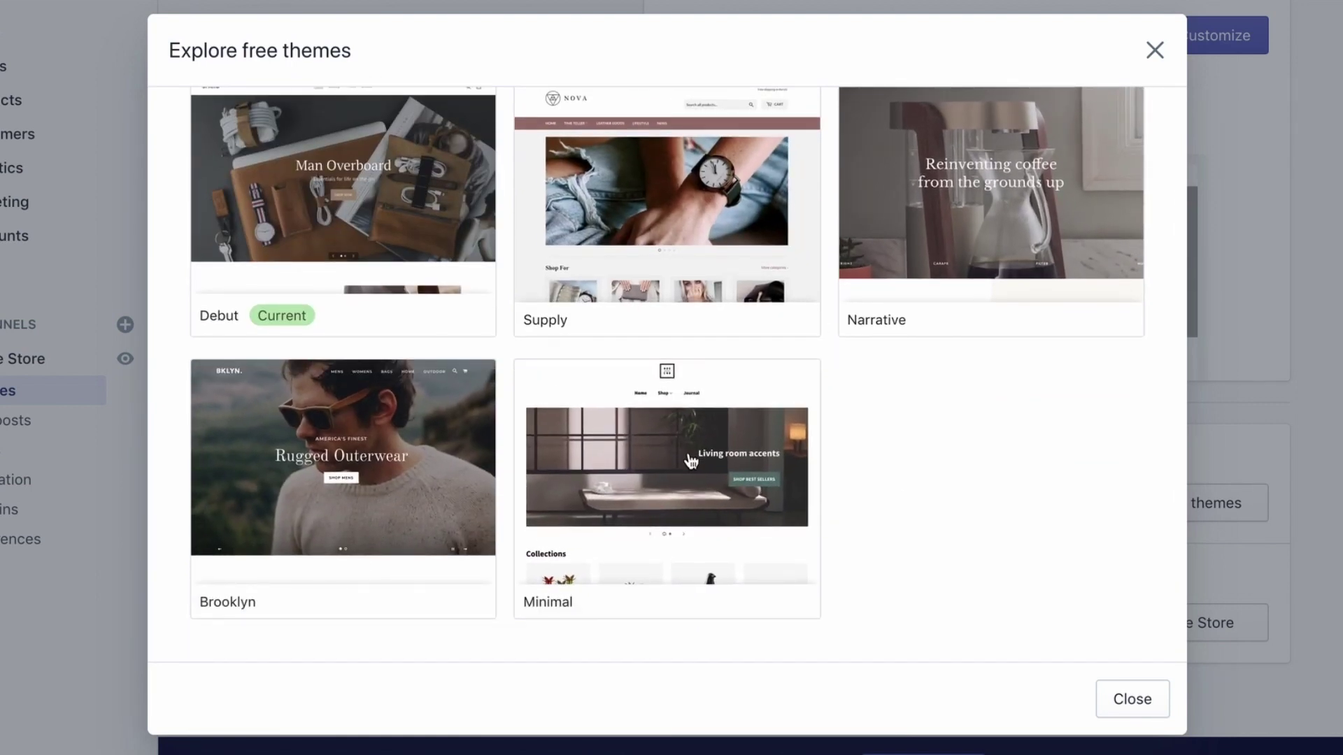
scroll(691, 462, "up", 5)
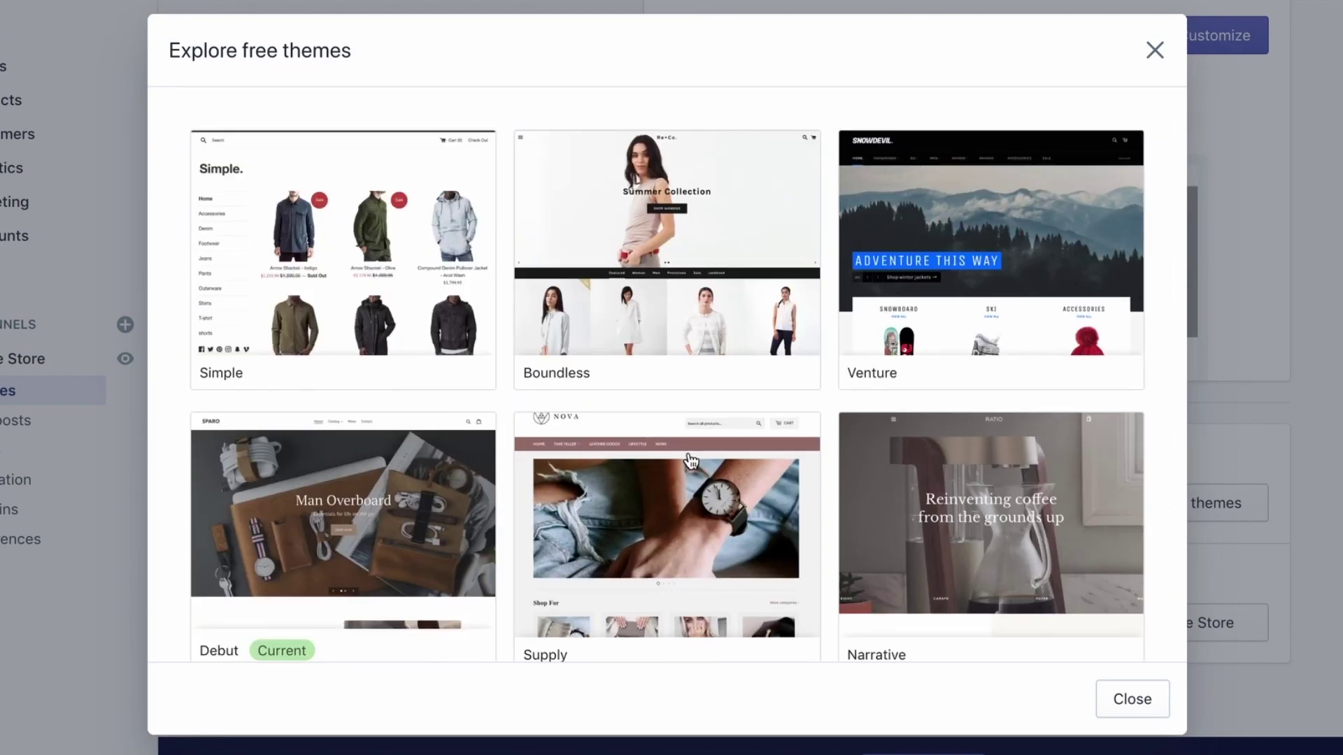
left_click(1155, 50)
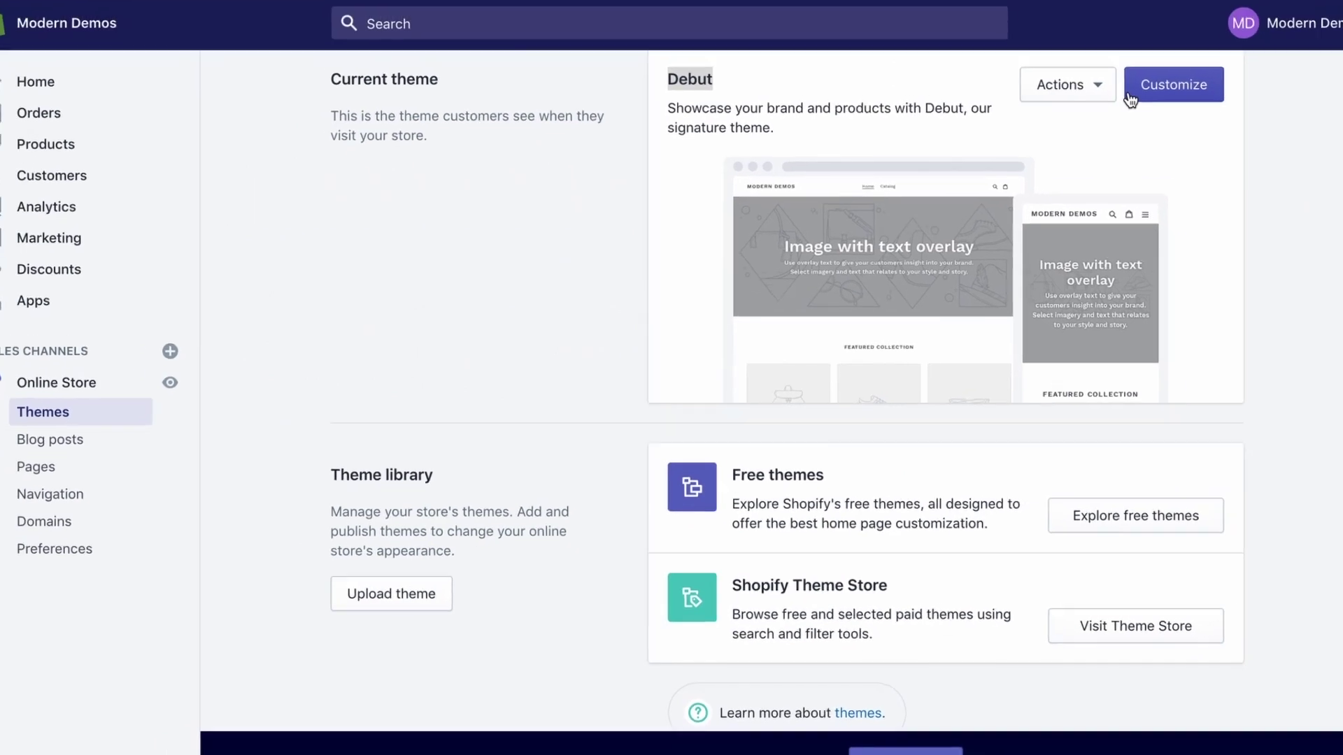
Customize the Debut theme and switch the editor preview to mobile
scroll(917, 168, "up", 2)
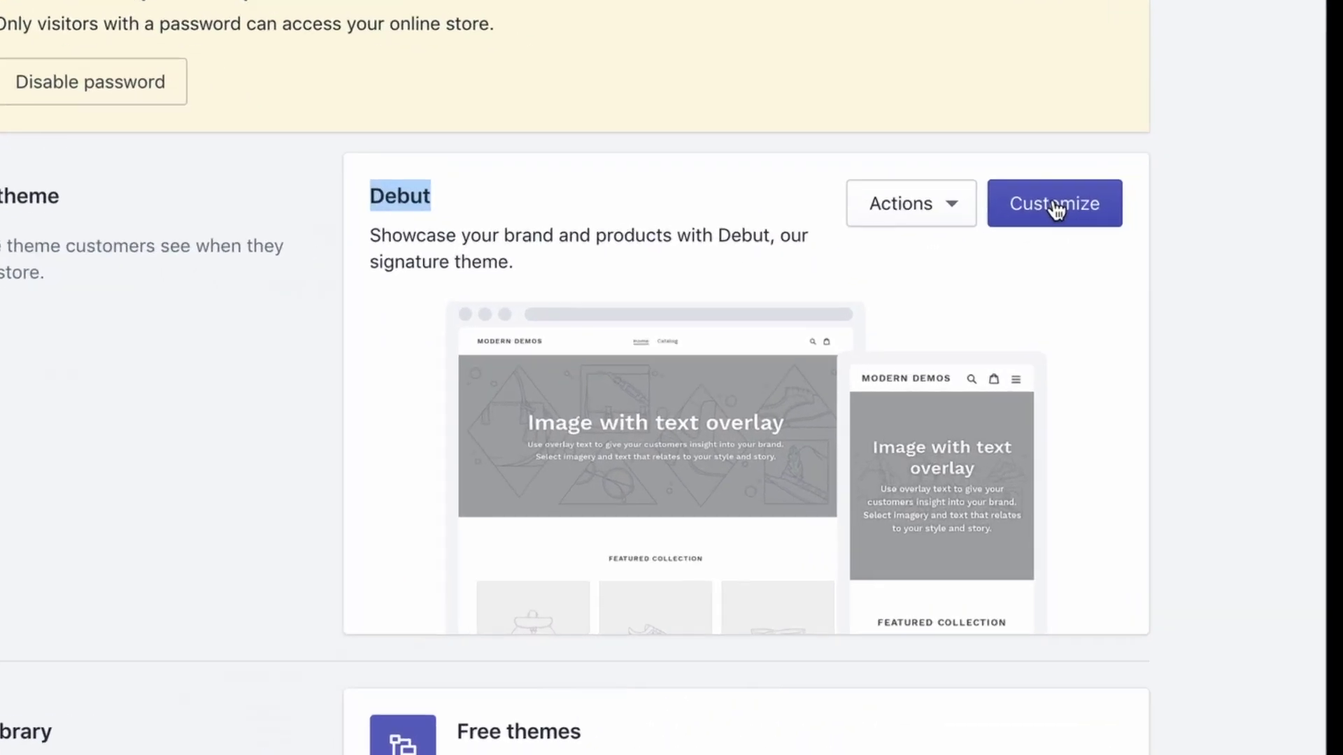
left_click(1054, 206)
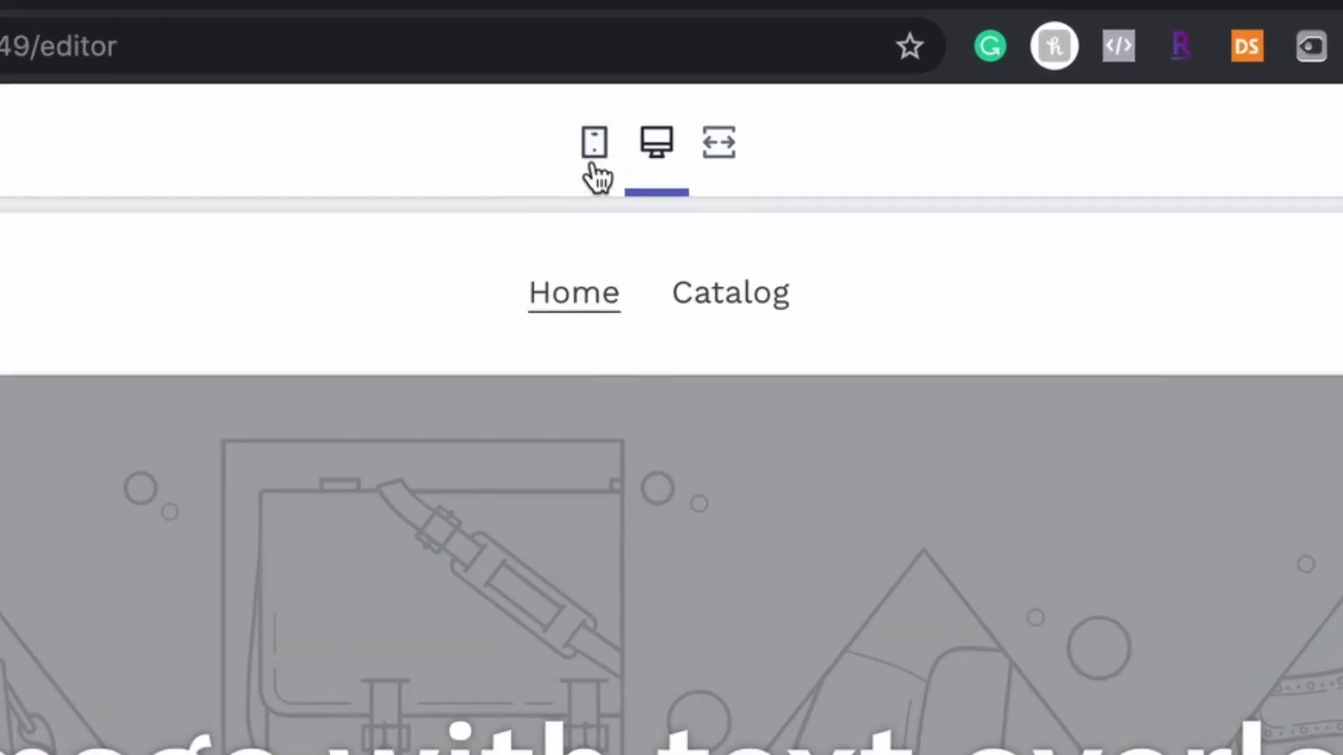
left_click(594, 149)
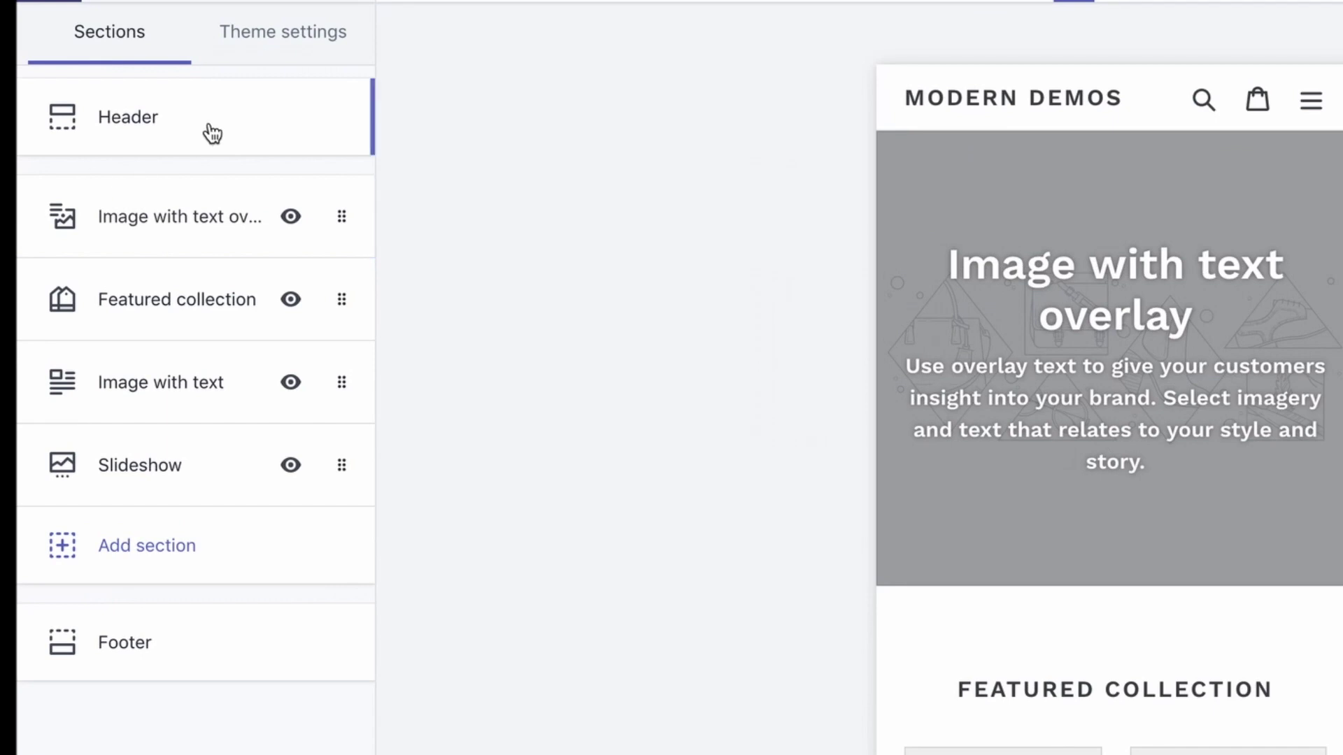
Upload the Modern Demos logo file as the header logo image
left_click(143, 180)
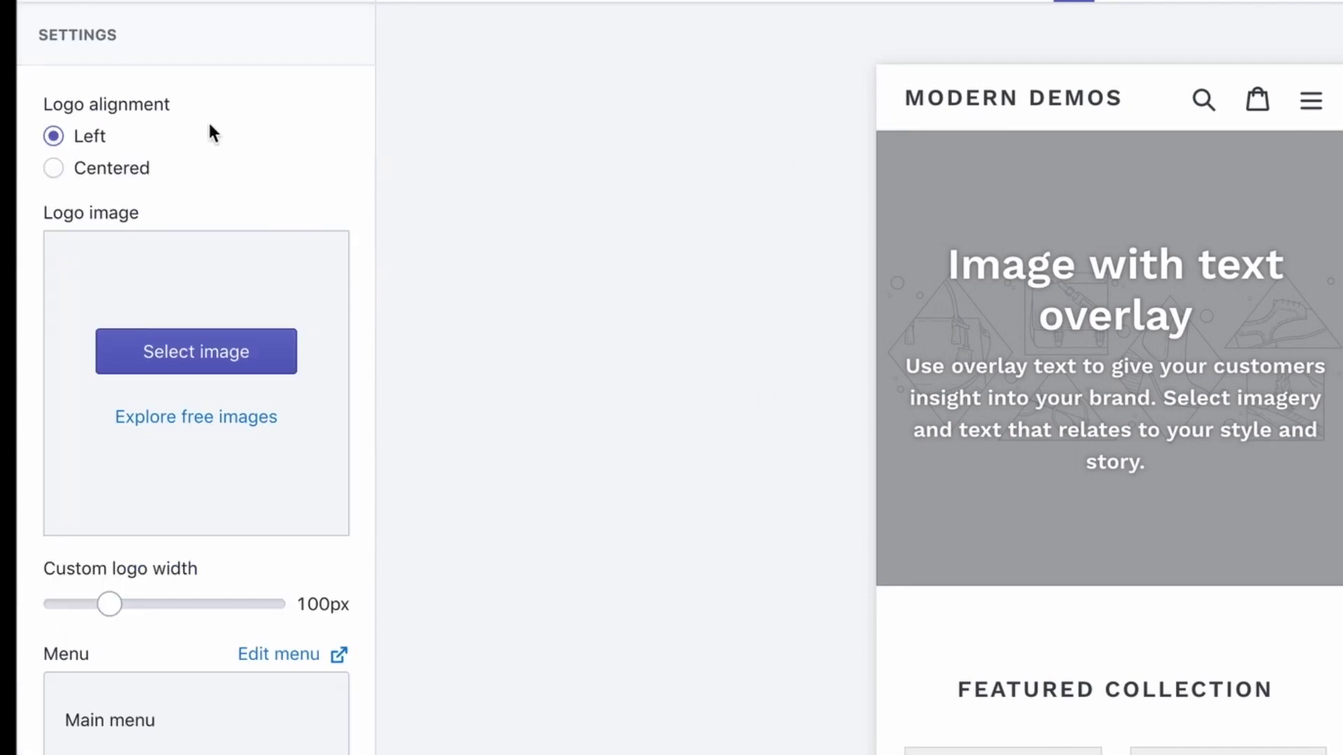
left_click(228, 354)
left_click(278, 23)
left_click(78, 29)
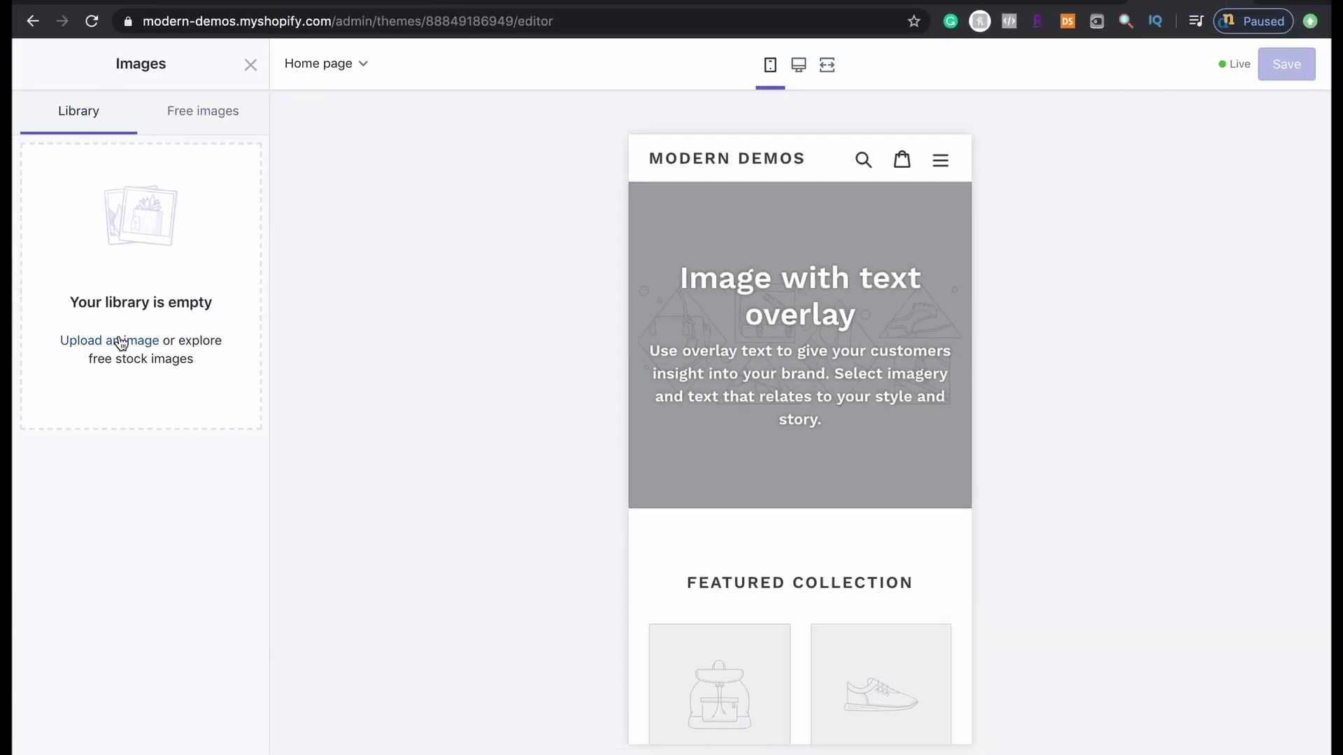
left_click(186, 352)
scroll(489, 335, "down", 1)
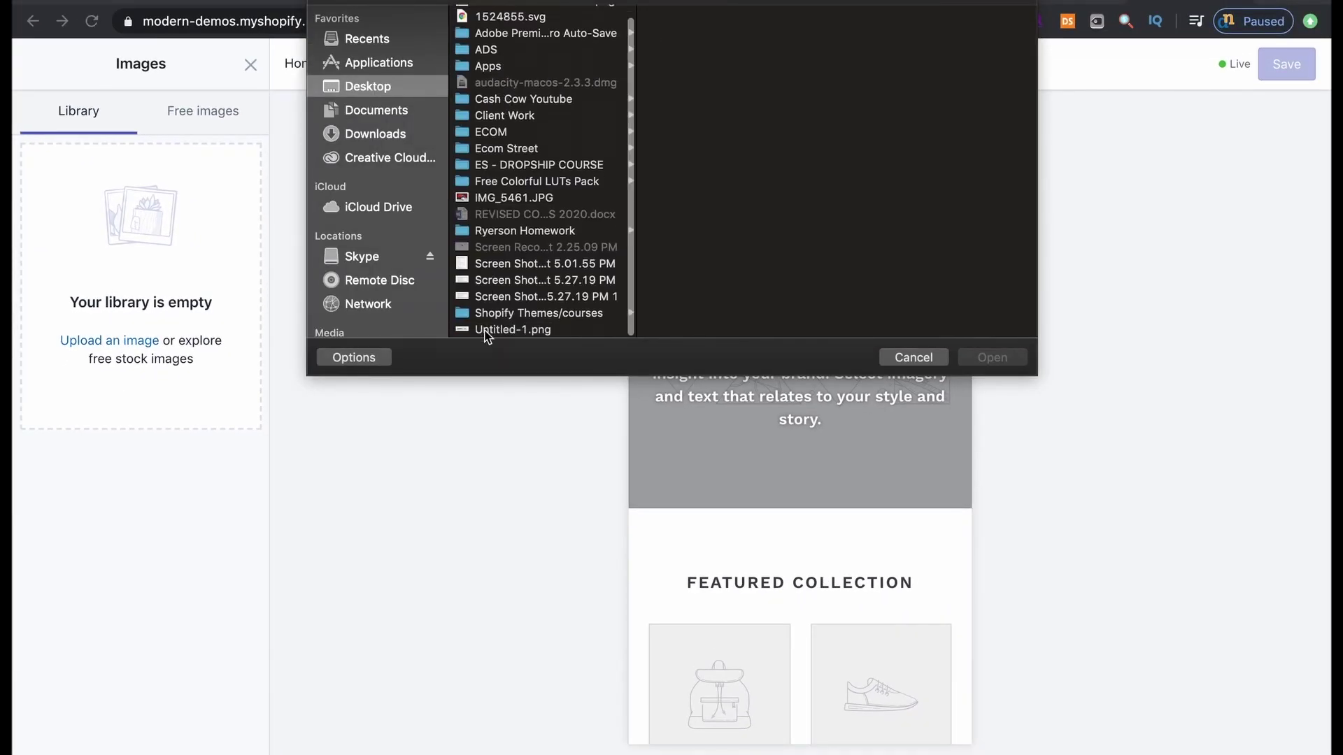
left_click(490, 329)
left_click(985, 356)
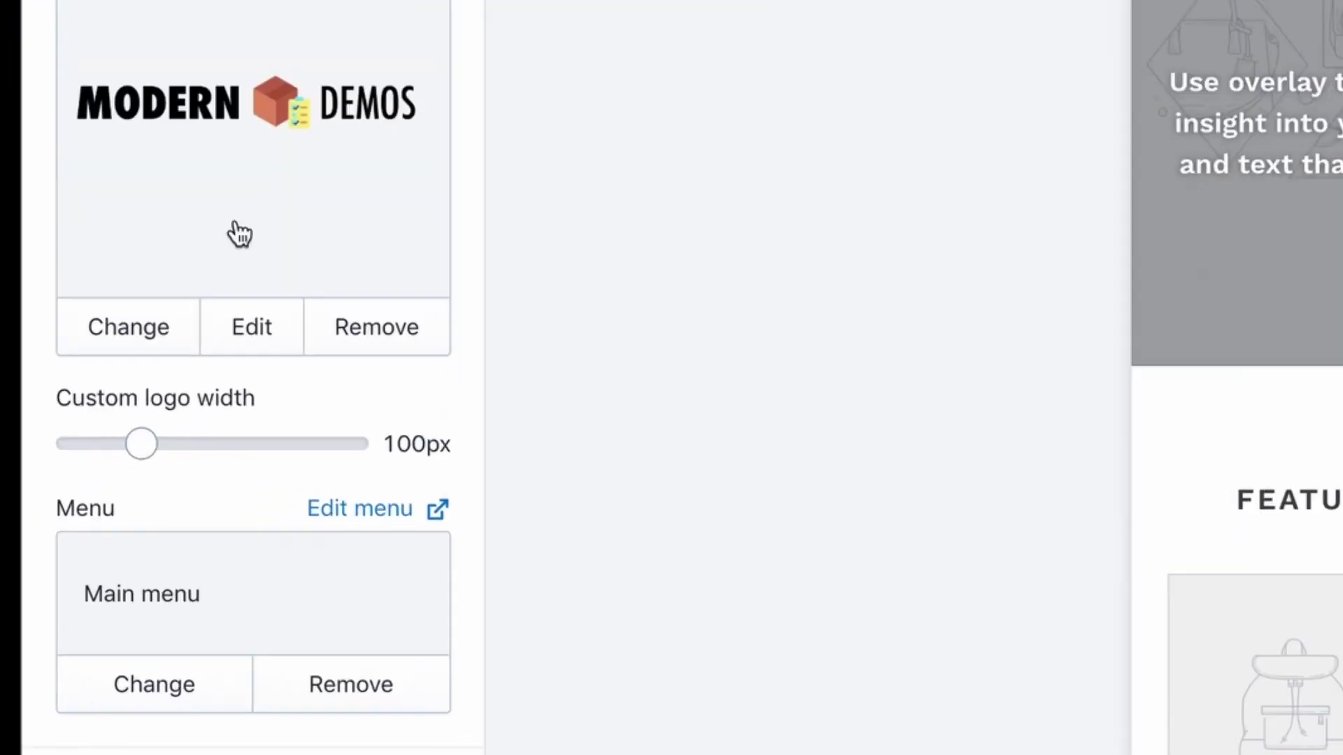
Widen the header logo to a custom width of 170px
left_click_drag(74, 555, 109, 555)
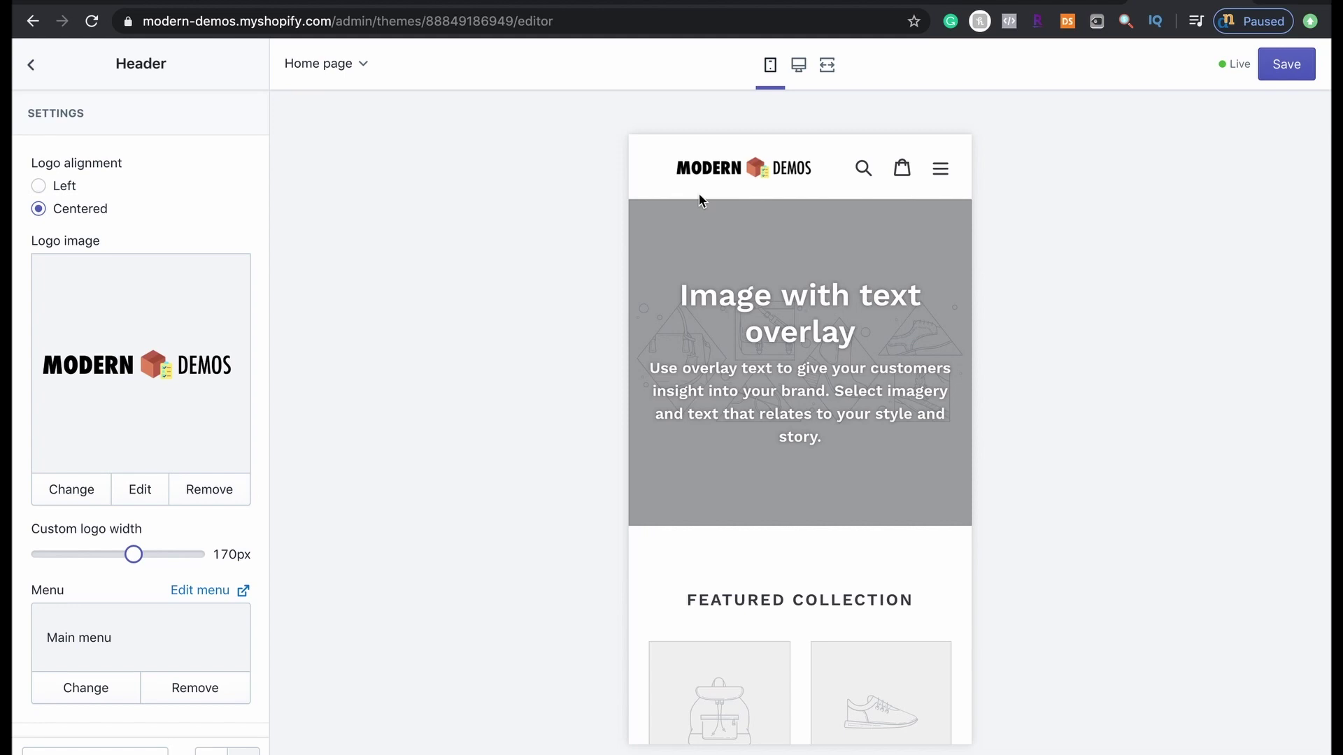
scroll(700, 201, "down", 1)
scroll(685, 328, "up", 1)
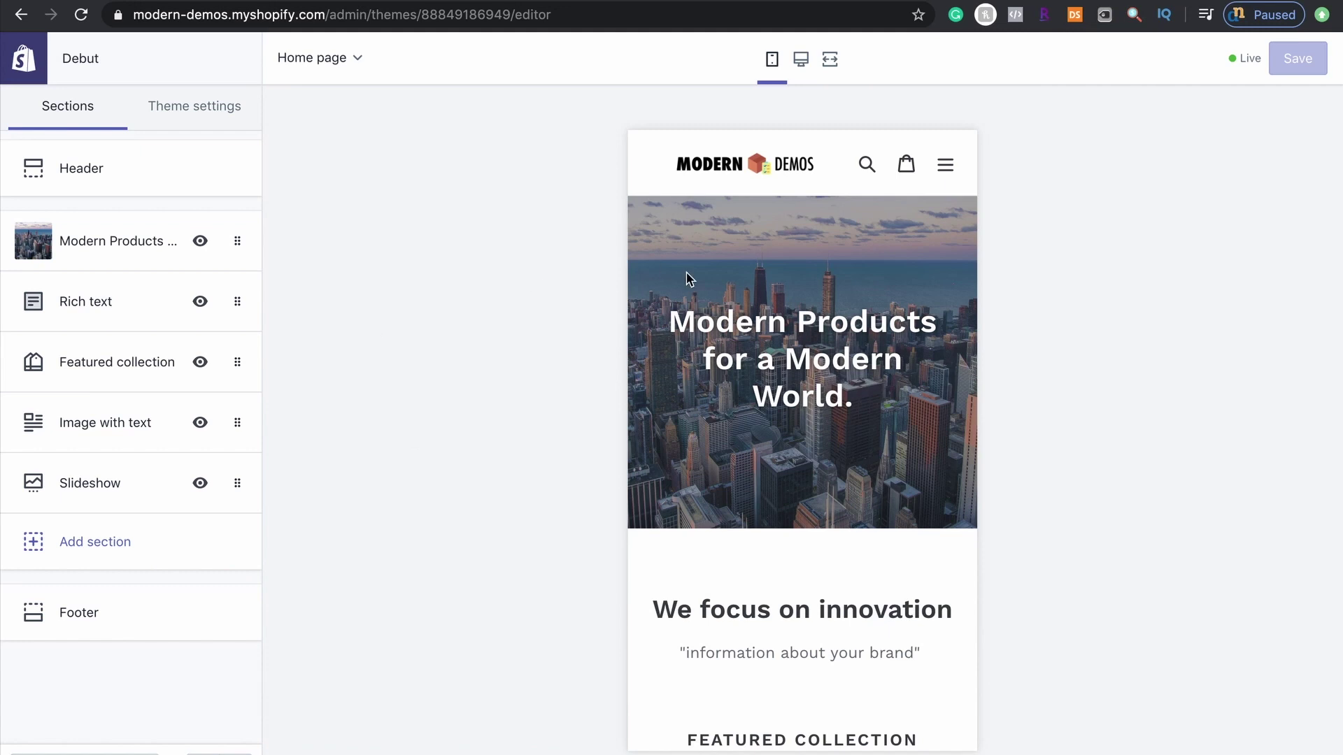
Replace the hero image with the free Pets & Animals photo of a cavalier and bulldog in party hats
scroll(688, 326, "down", 4)
scroll(446, 367, "up", 4)
left_click(689, 324)
left_click(60, 412)
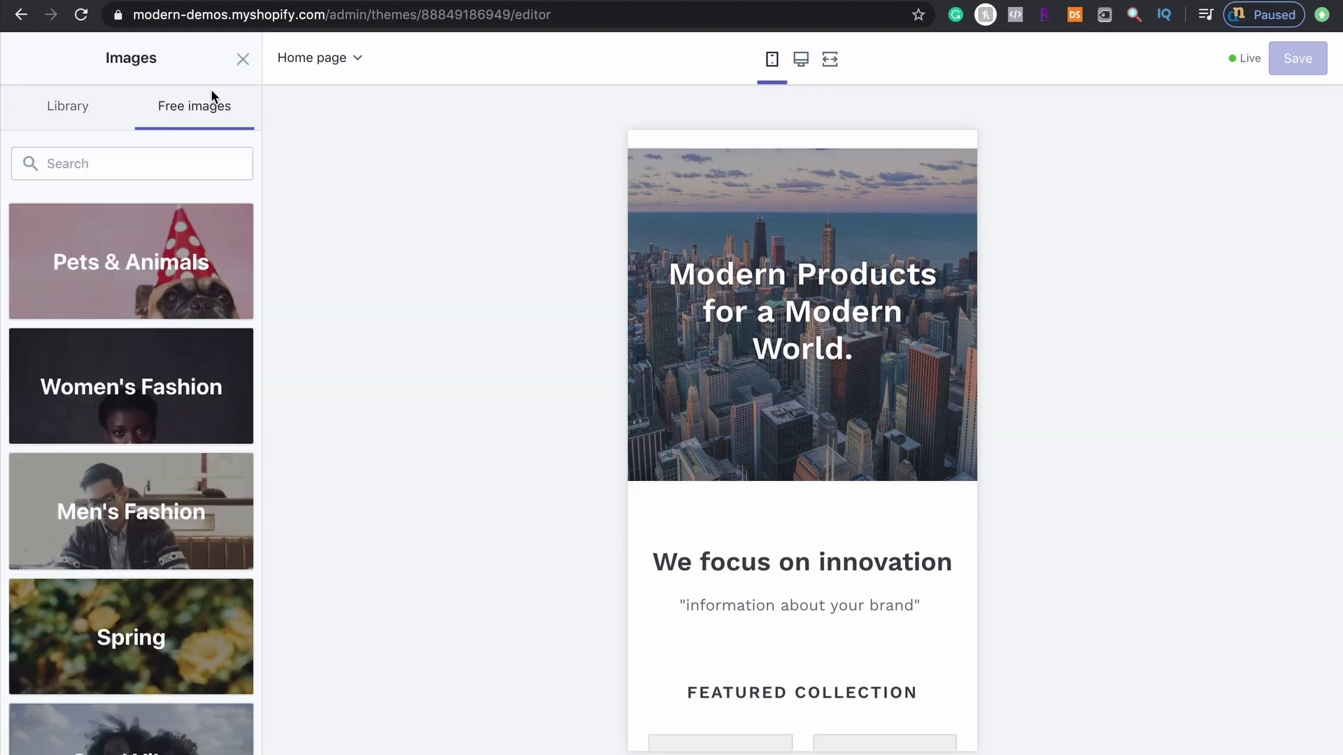
left_click(102, 289)
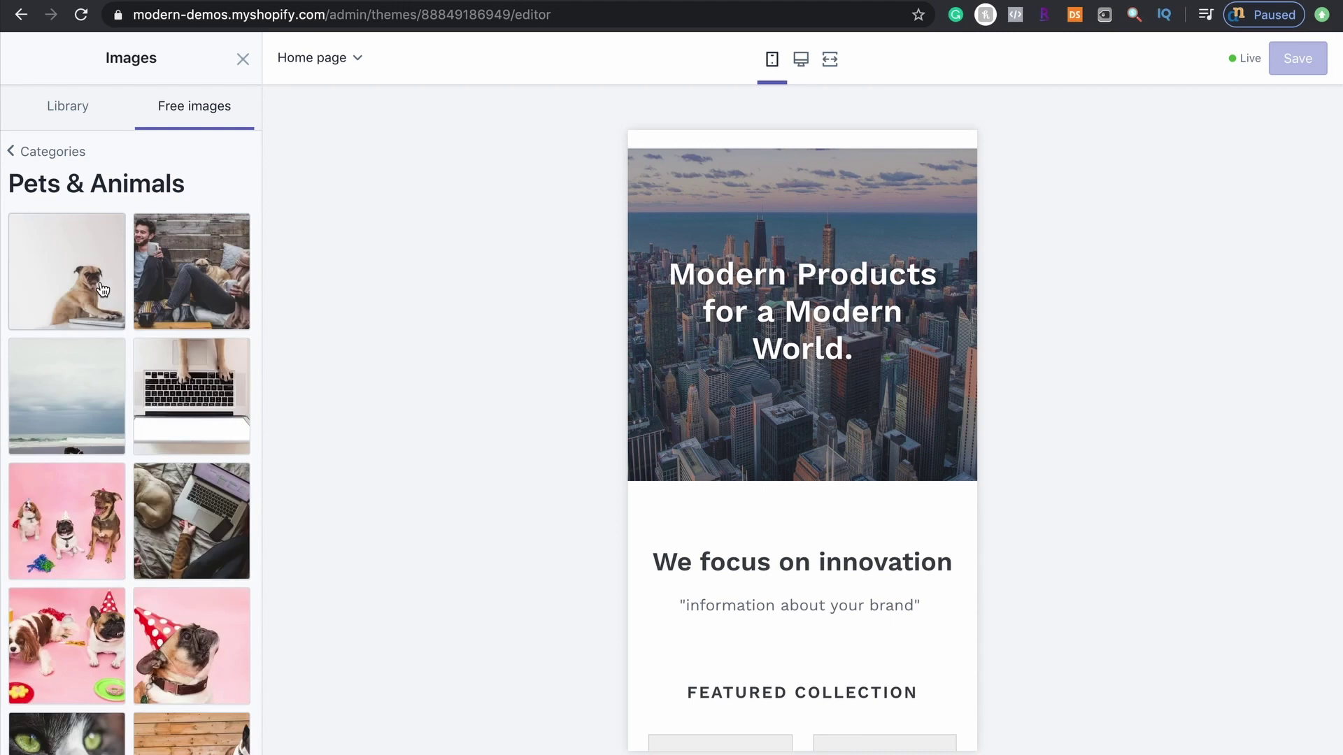
left_click(102, 289)
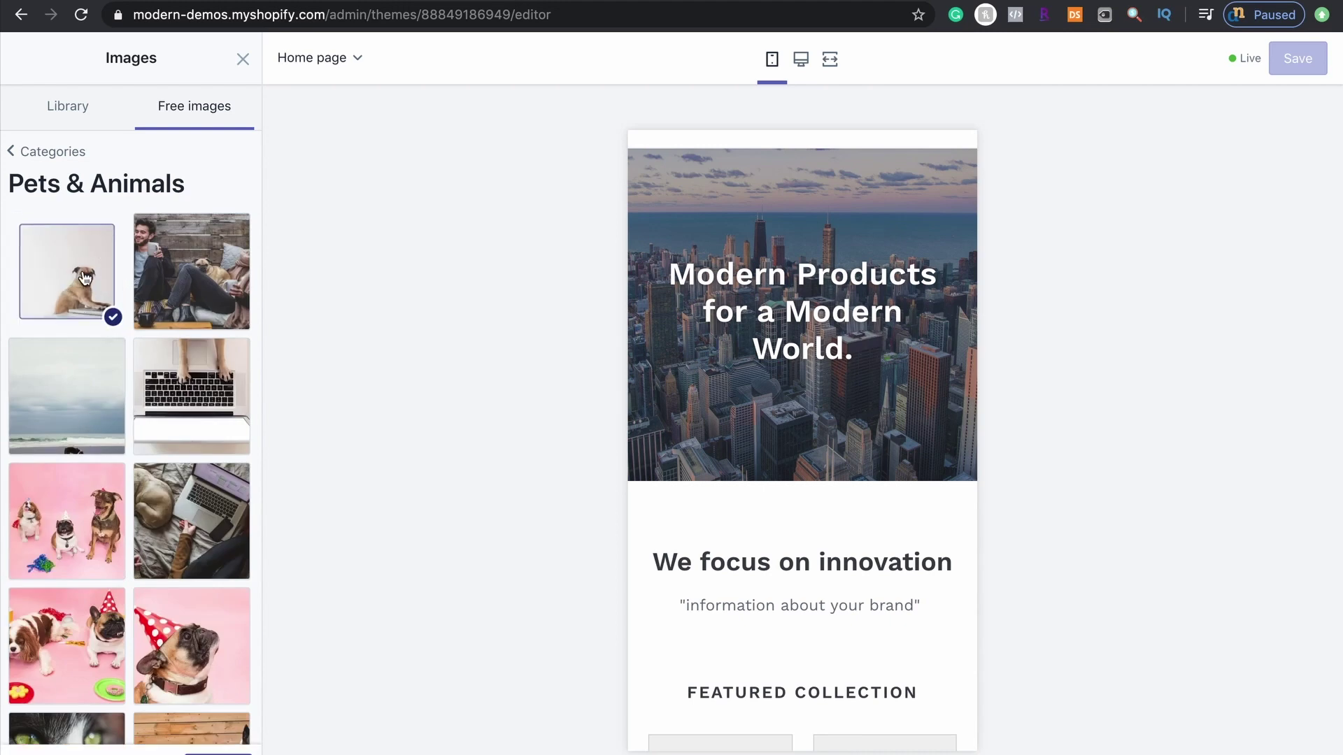
left_click(102, 499)
scroll(102, 499, "down", 3)
left_click(91, 479)
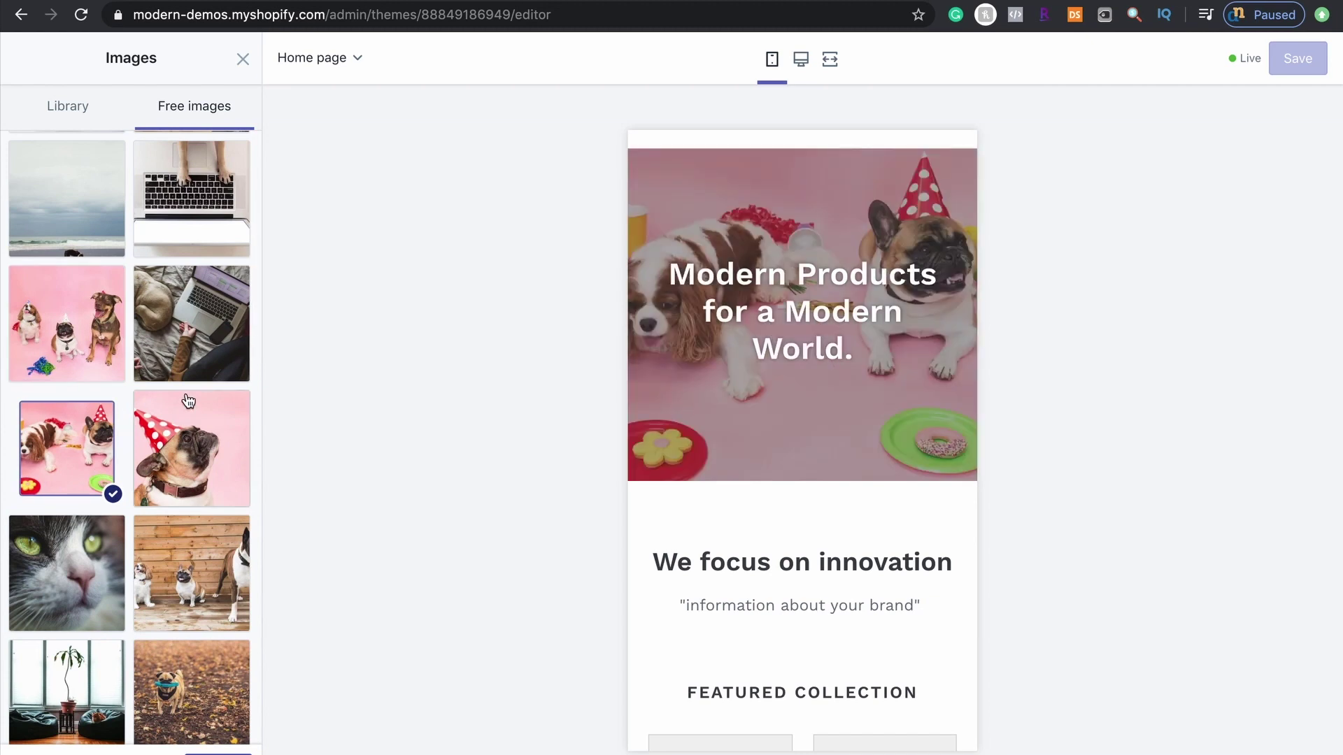
scroll(187, 400, "up", 5)
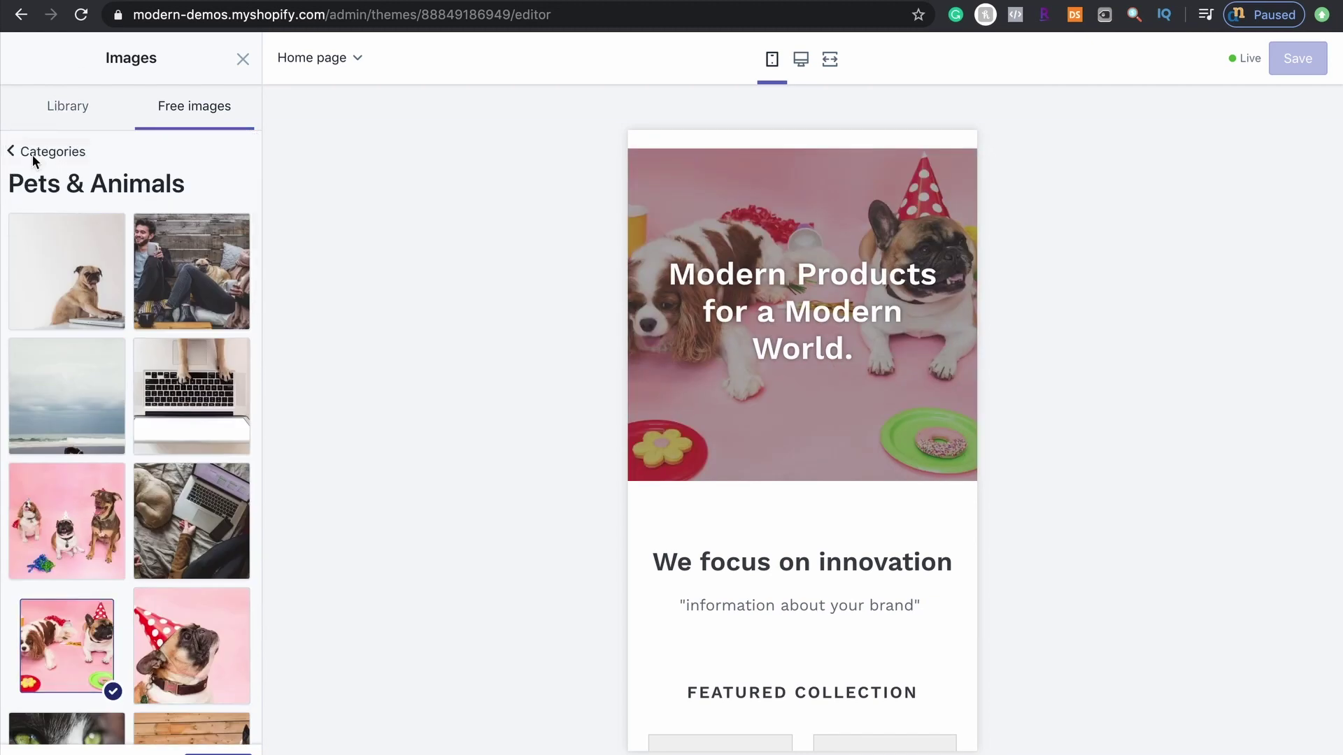
left_click(31, 152)
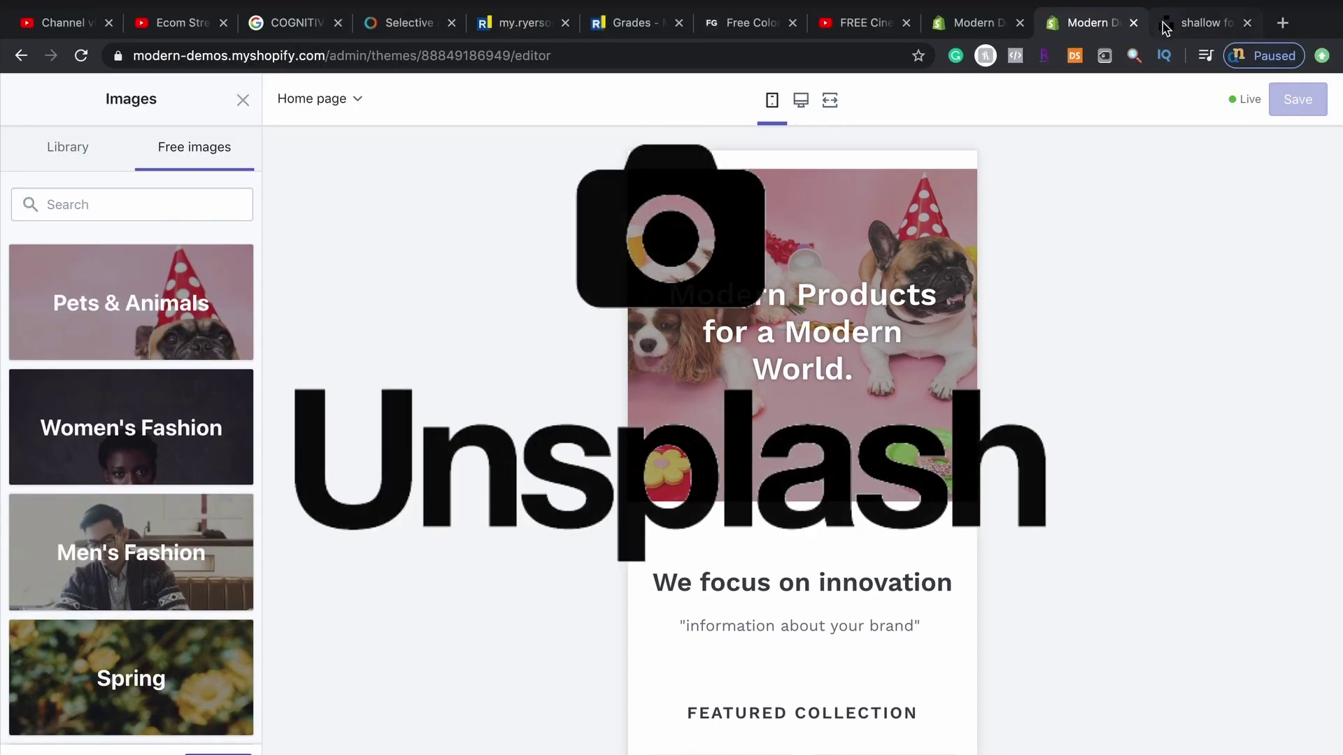
In the Unsplash tab, close the enlarged shopping photo and scroll back to the top of the results
left_click(1199, 28)
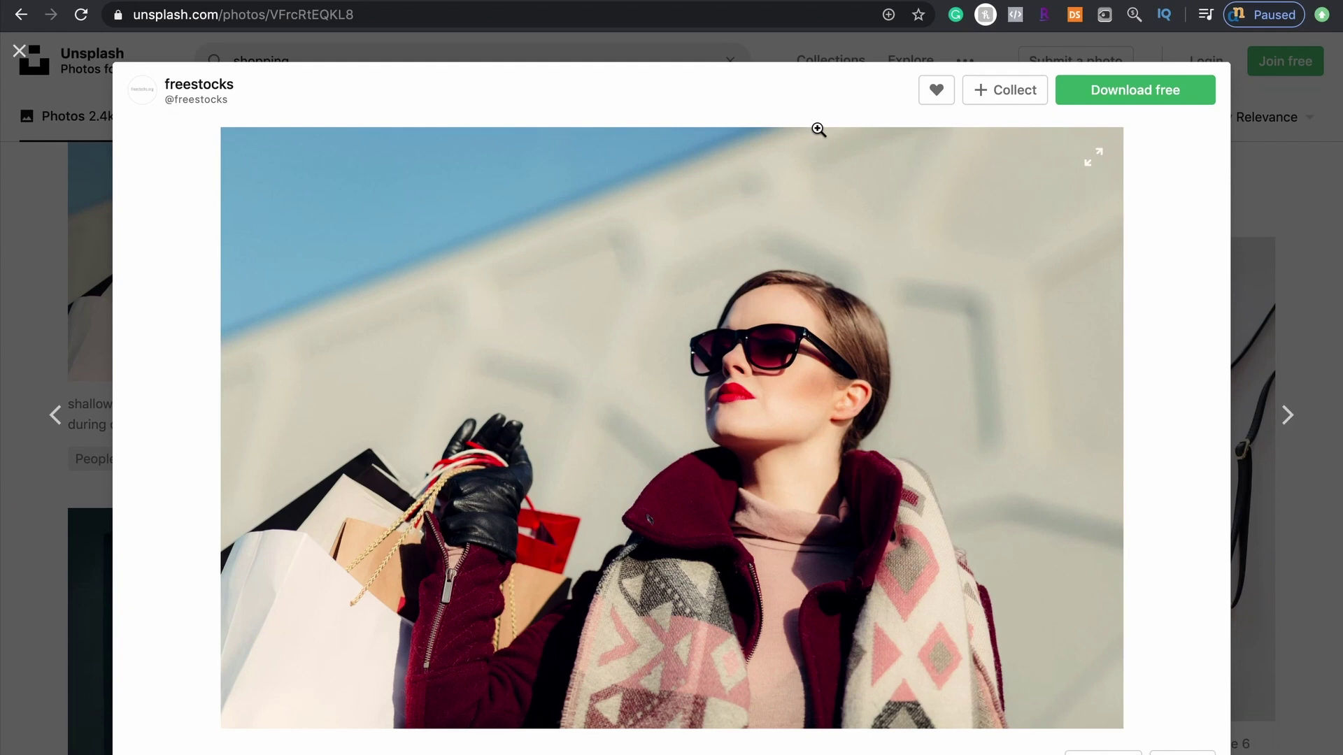
left_click(22, 64)
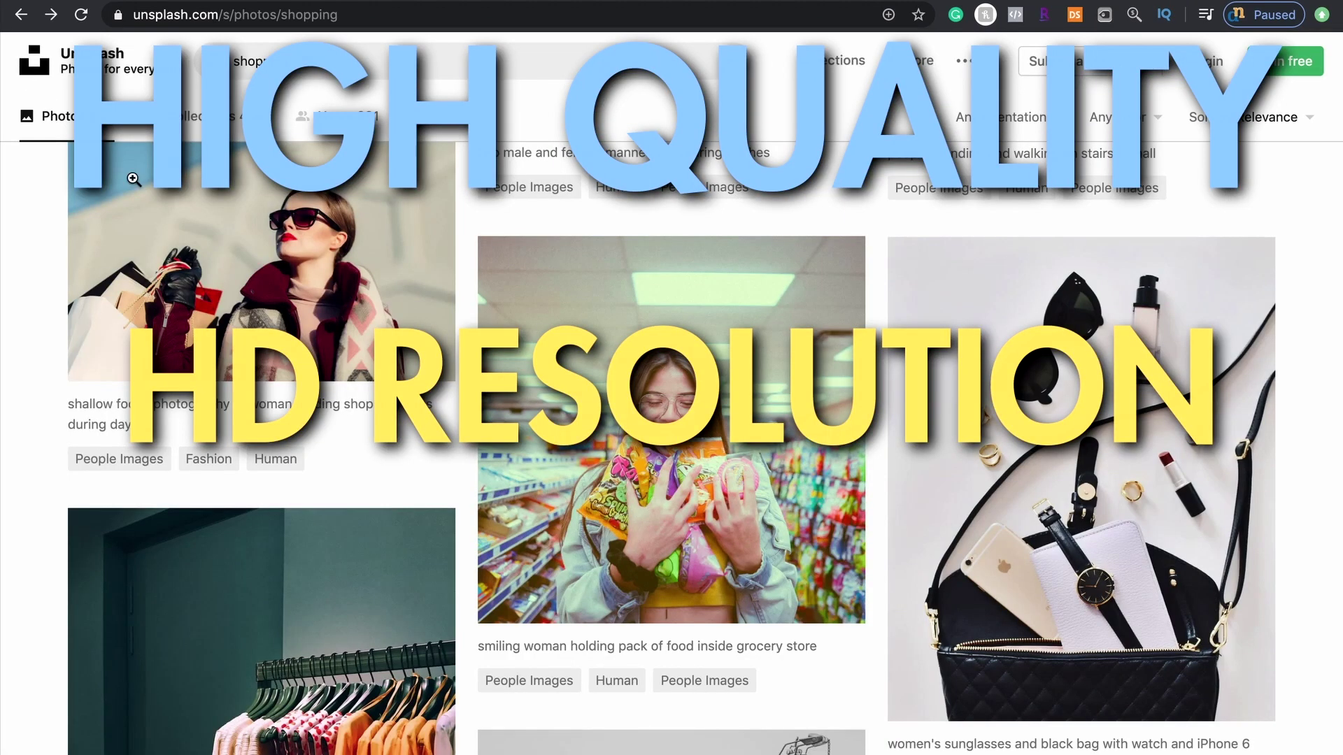
scroll(252, 313, "up", 10)
scroll(251, 314, "up", 10)
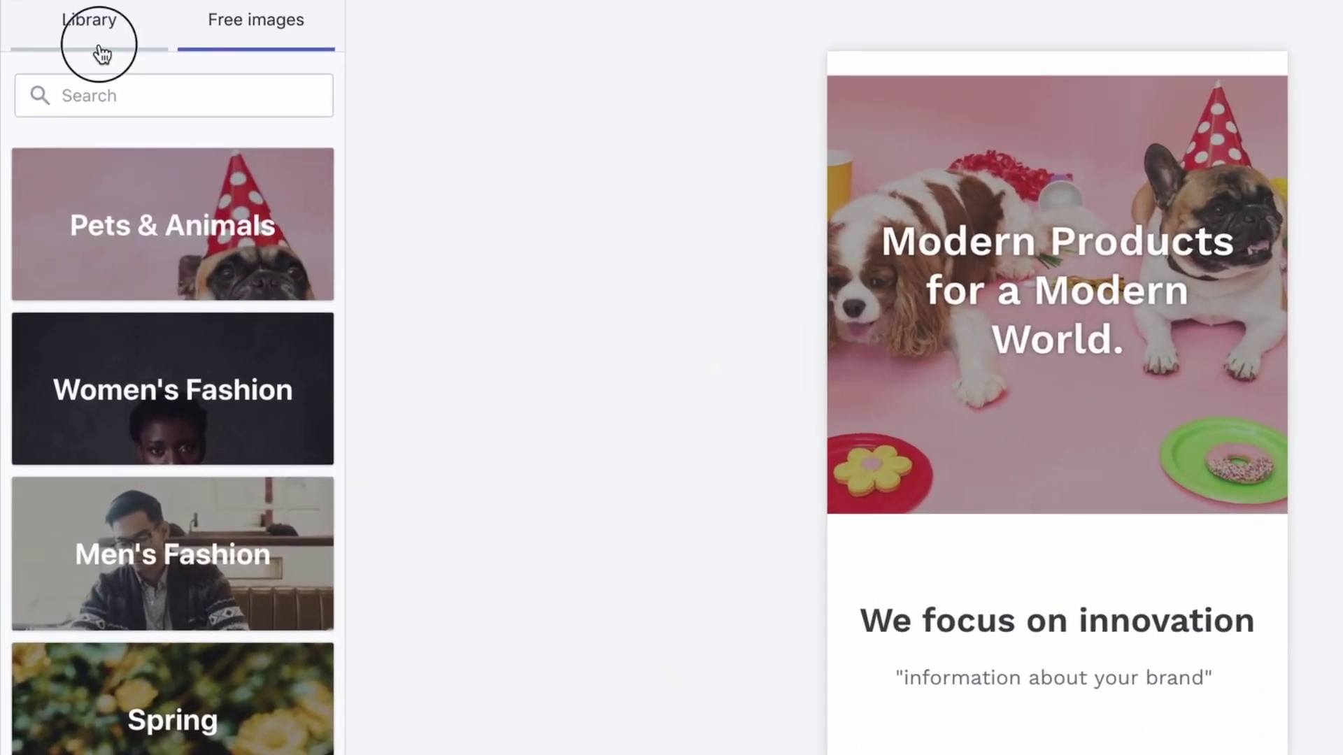
Choose the city skyline photo from the store's image library as the hero image
left_click(66, 112)
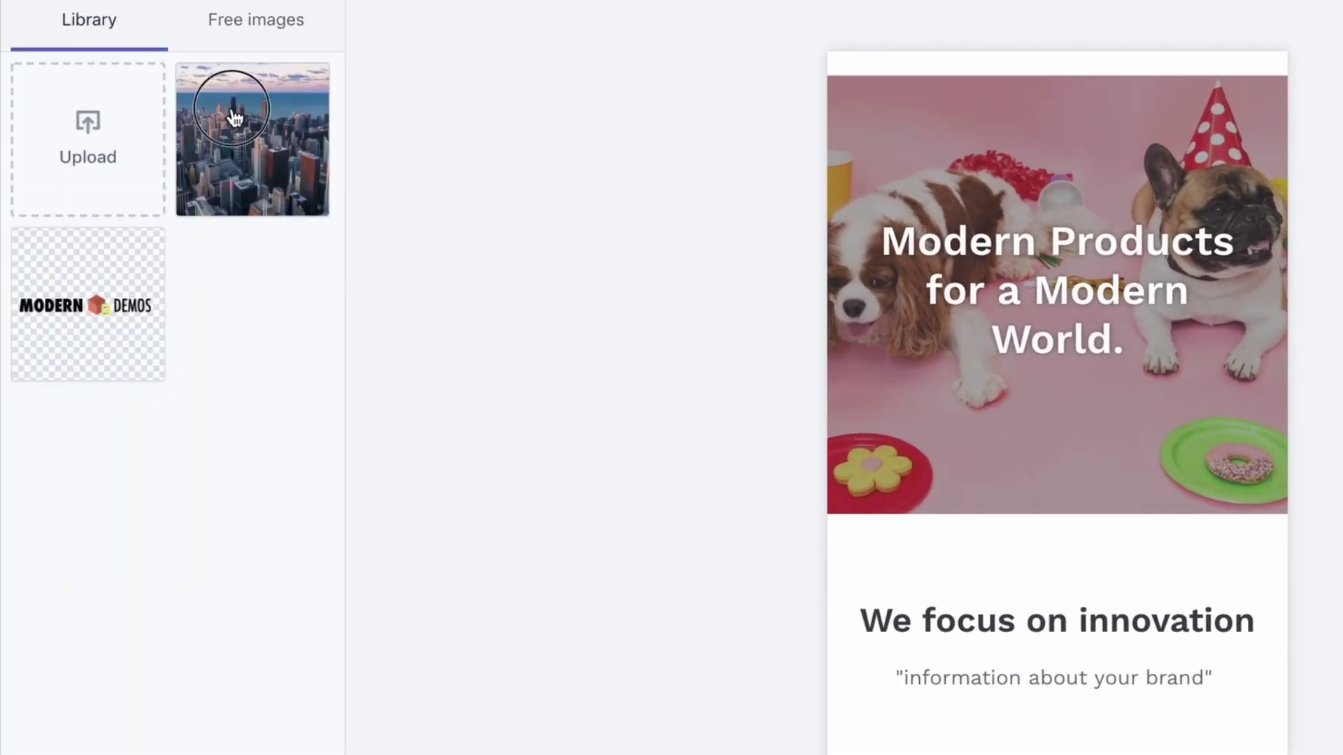
left_click(233, 115)
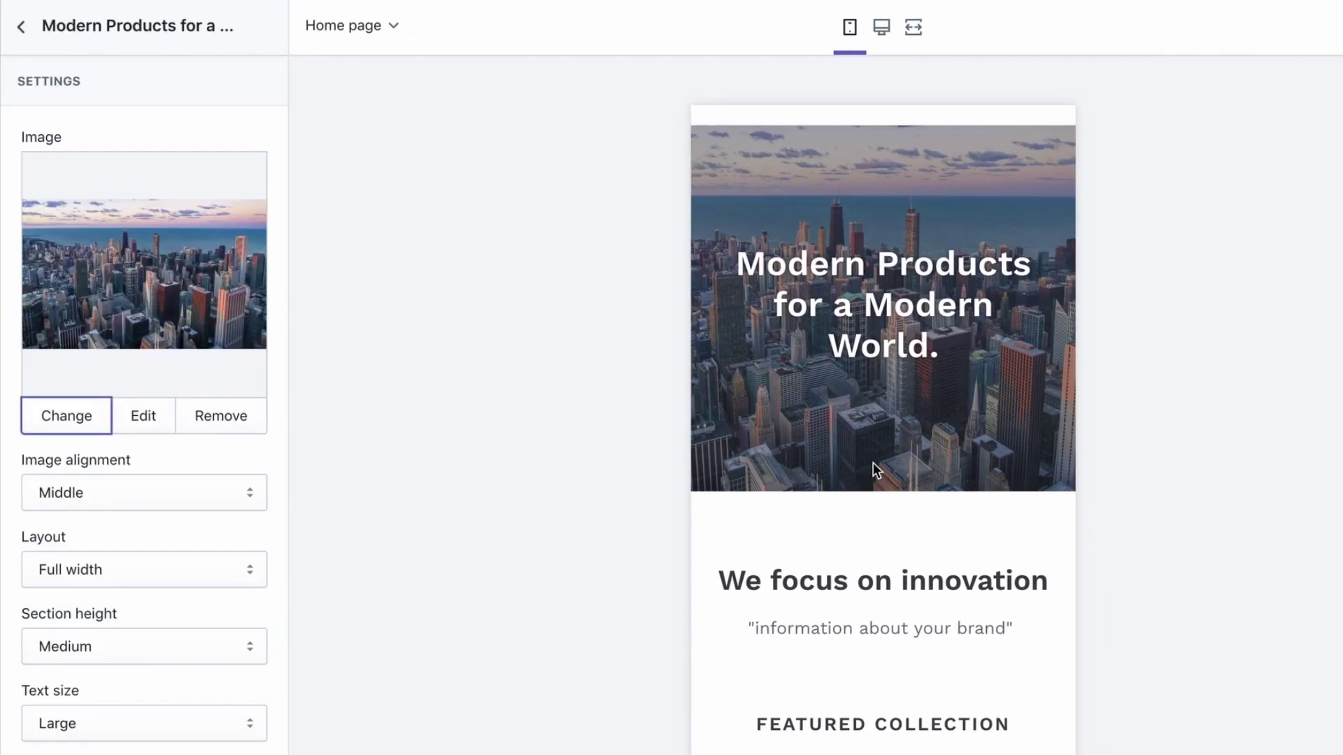
scroll(5, 434, "down", 6)
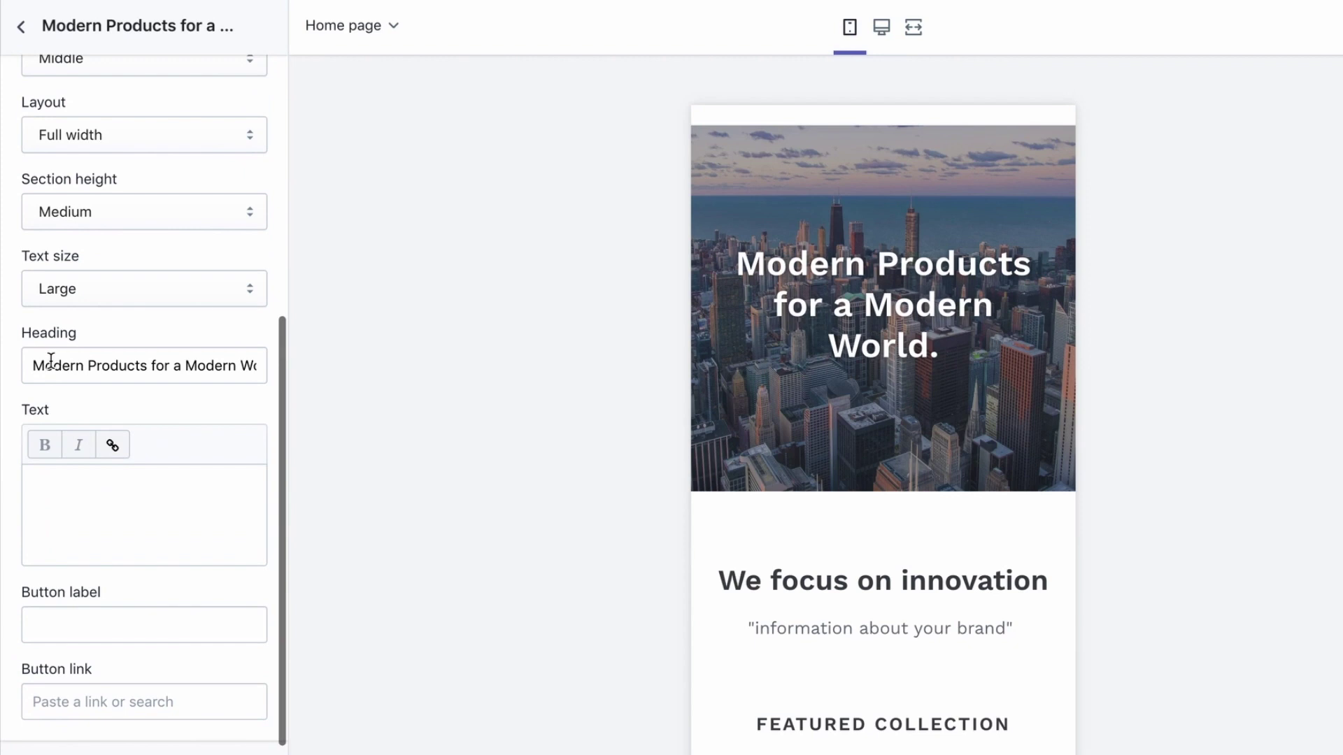
Reopen the Modern Products section to check its heading, then return to the sections list
left_click(22, 28)
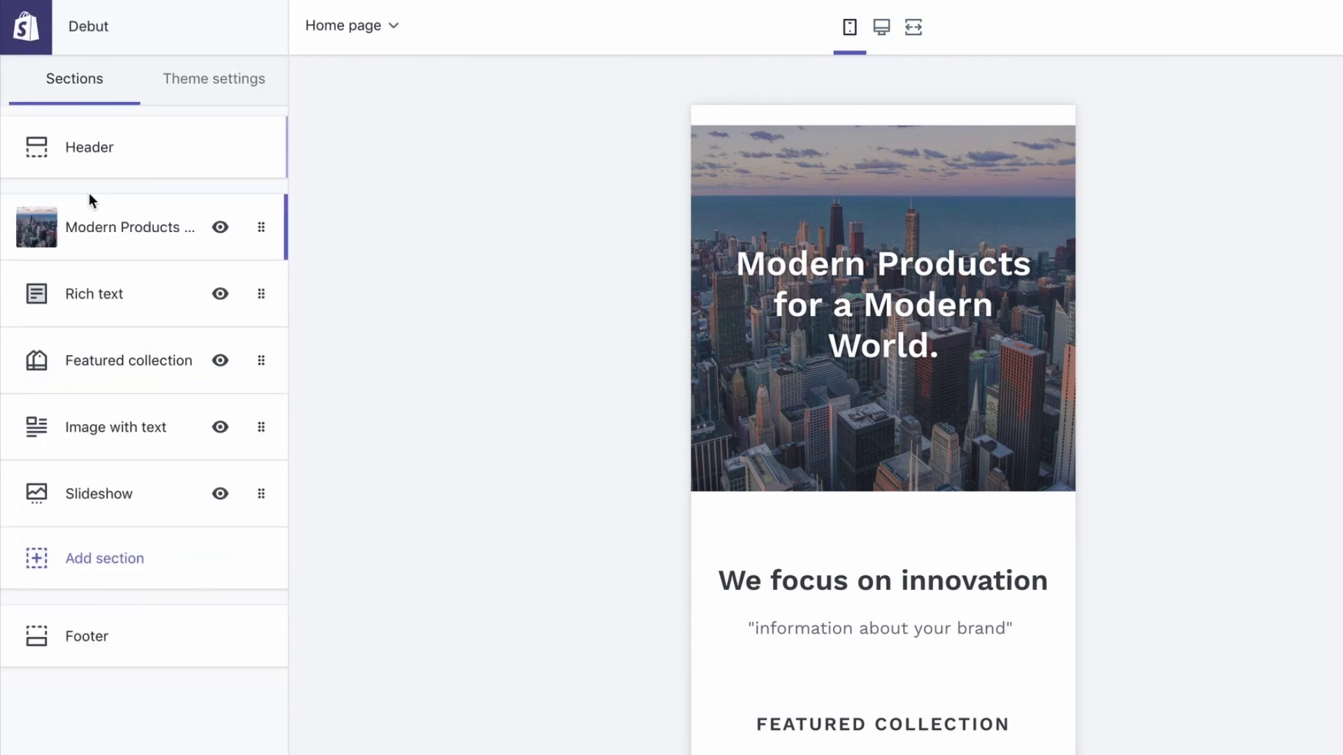
left_click(103, 229)
scroll(24, 500, "down", 6)
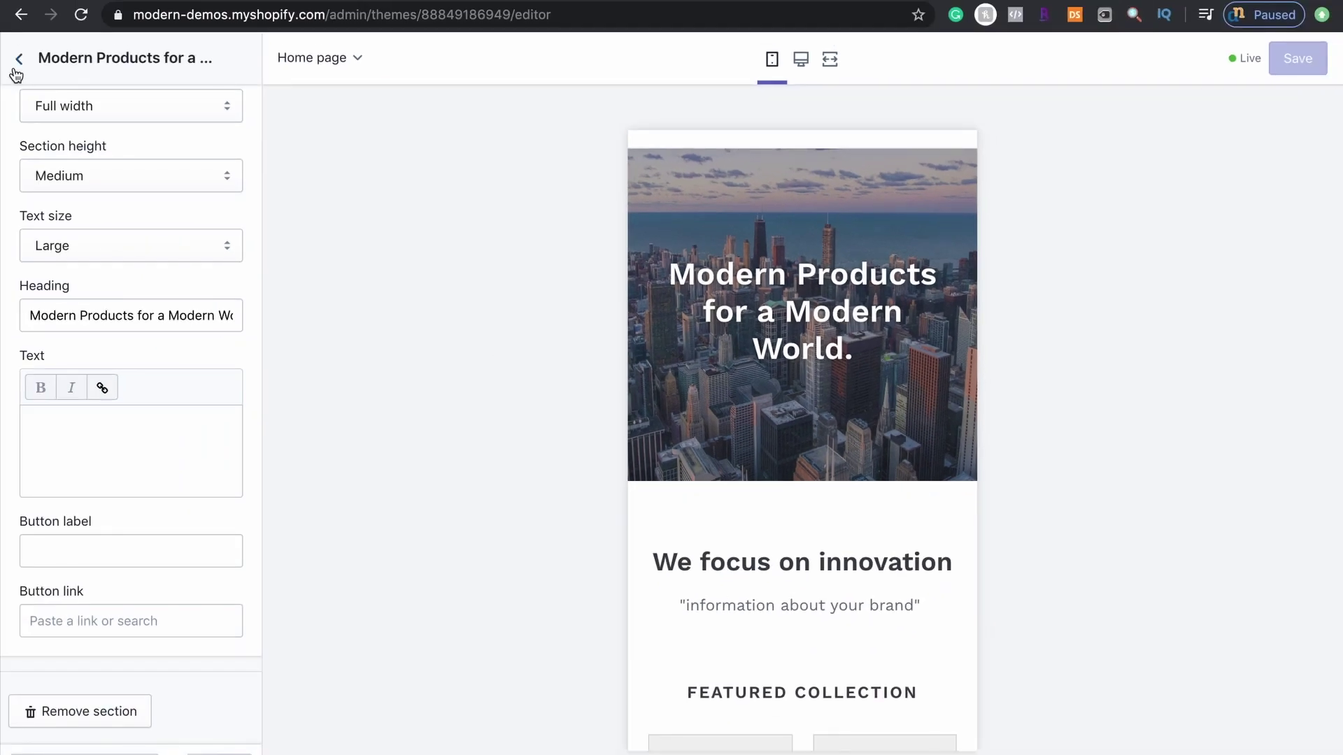
left_click(18, 60)
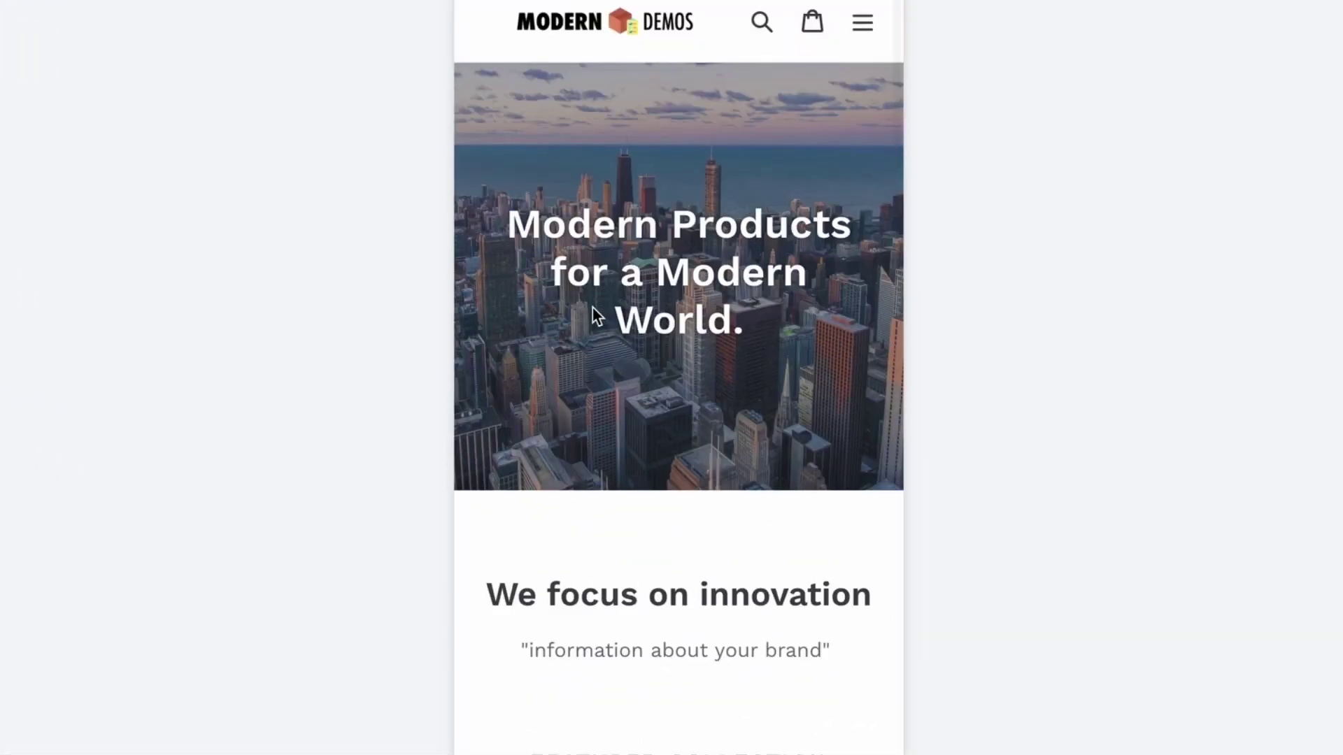
Set the Rich text heading to 'We focus on innovation' with an 'information about your brand' line
scroll(594, 309, "down", 2)
left_click_drag(493, 392, 873, 443)
left_click(585, 305)
scroll(585, 306, "up", 1)
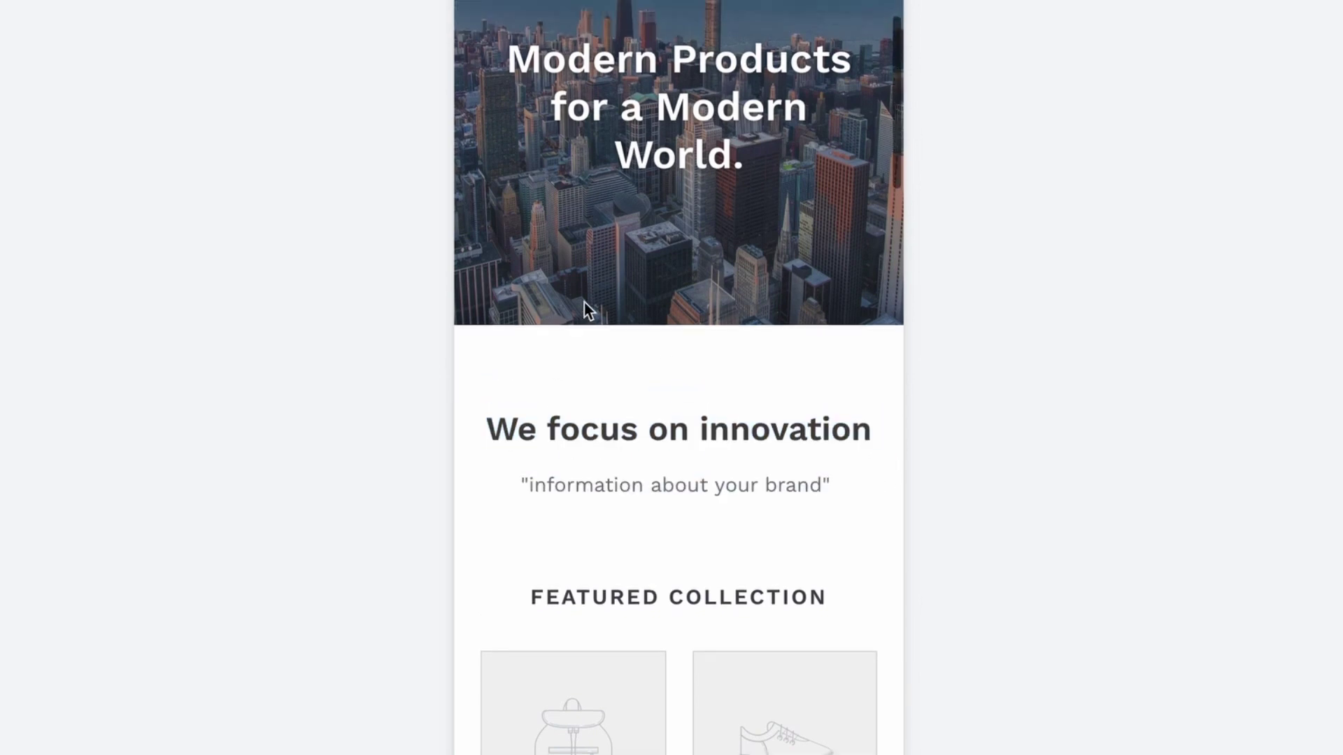
left_click_drag(489, 429, 877, 431)
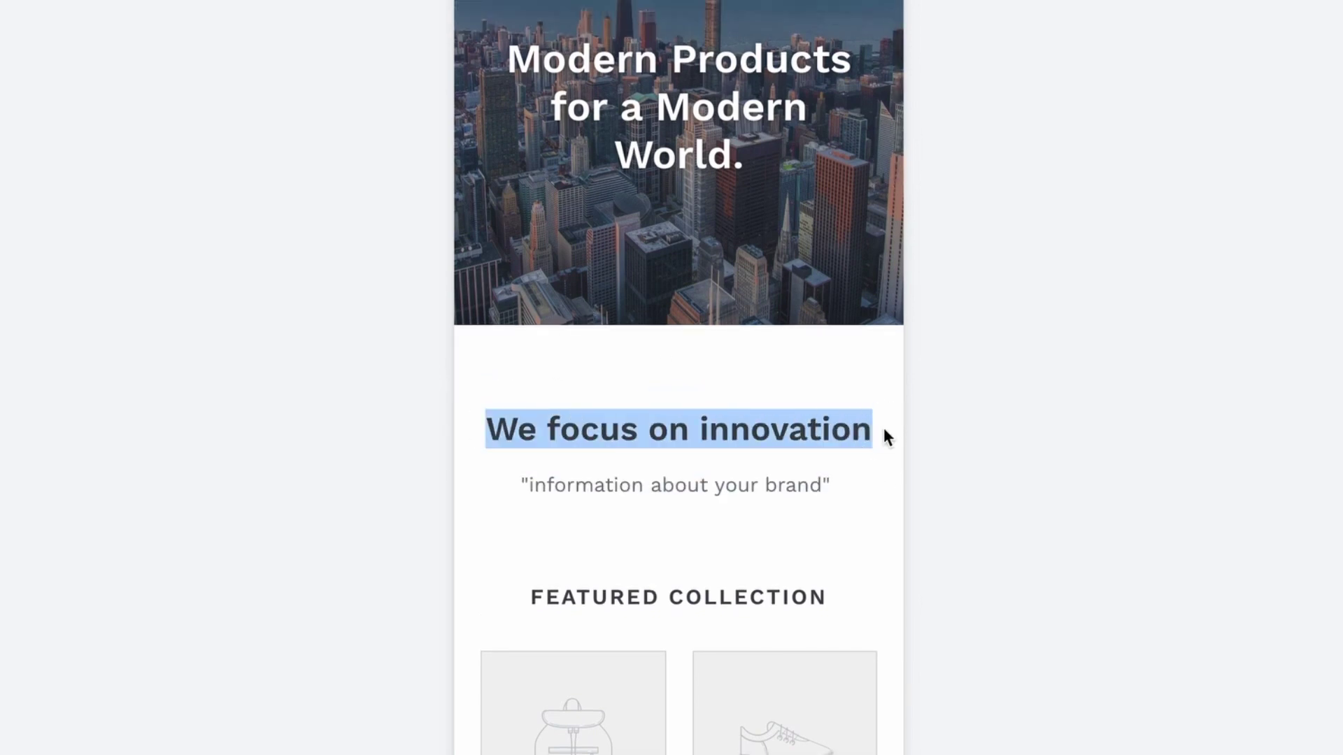
left_click(615, 459)
scroll(614, 459, "down", 5)
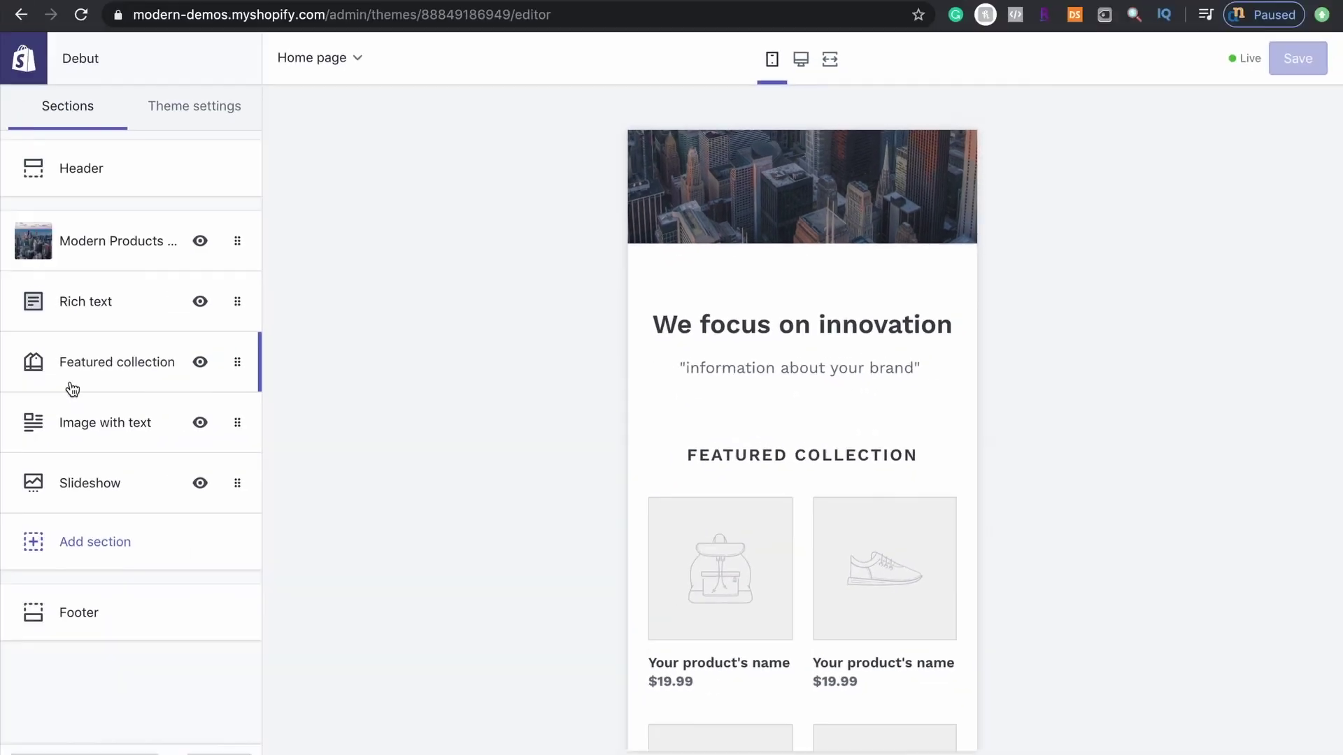
left_click(74, 321)
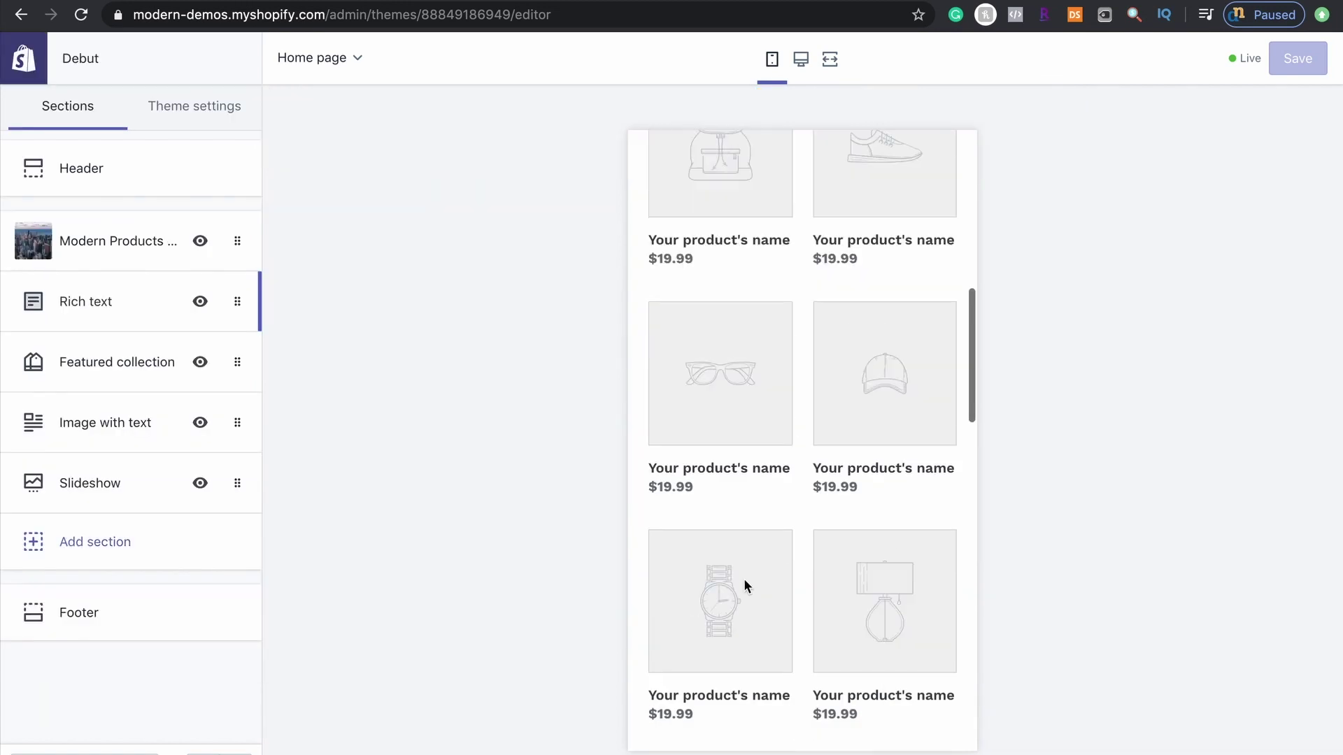
scroll(743, 586, "down", 8)
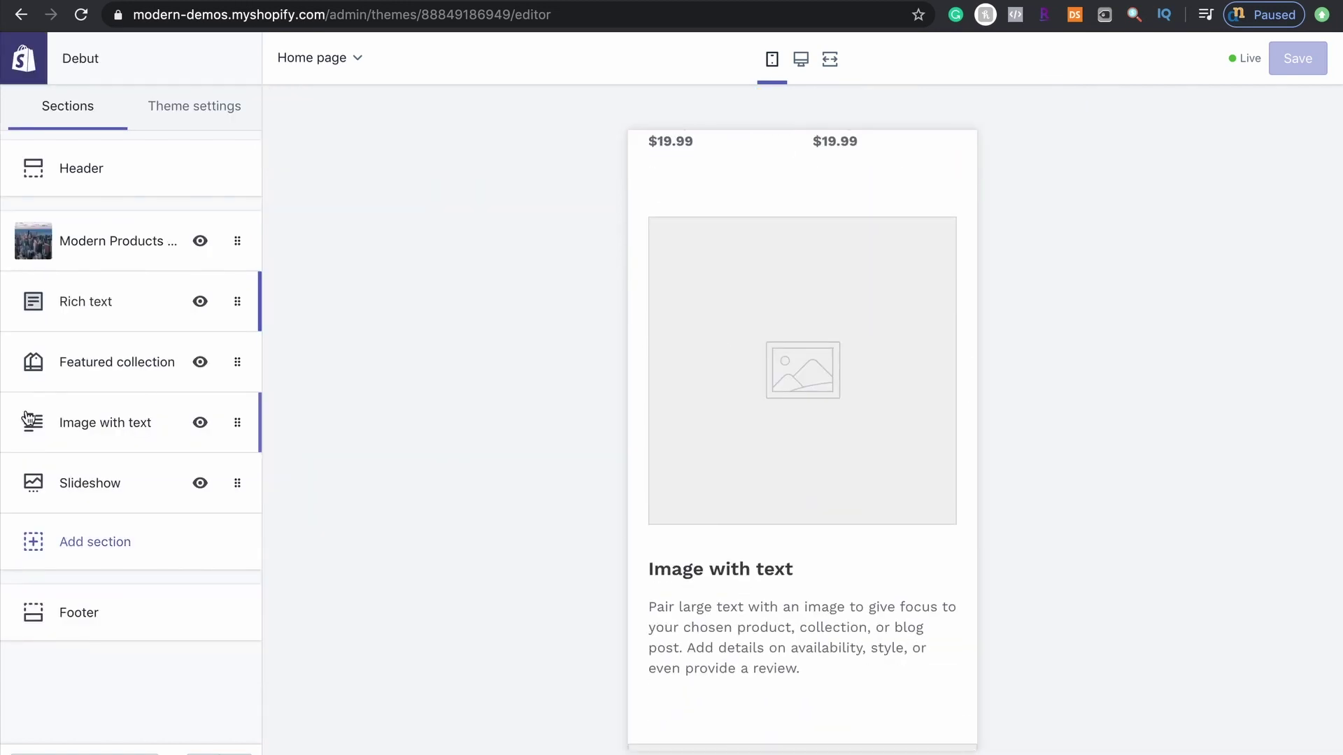
Upload the woman-with-shopping-bags photo from Desktop and use it in the Image with text section
left_click(61, 417)
left_click(172, 259)
left_click(77, 170)
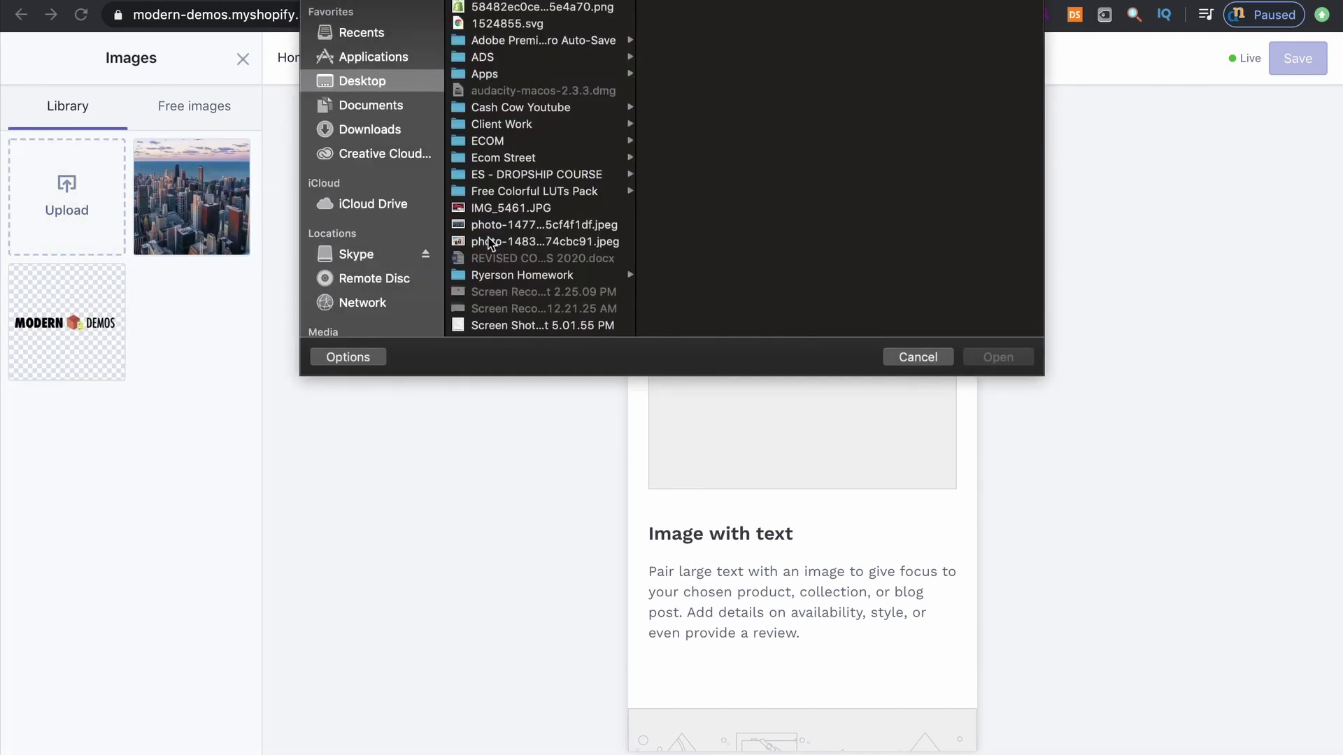
left_click(498, 241)
left_click(1006, 357)
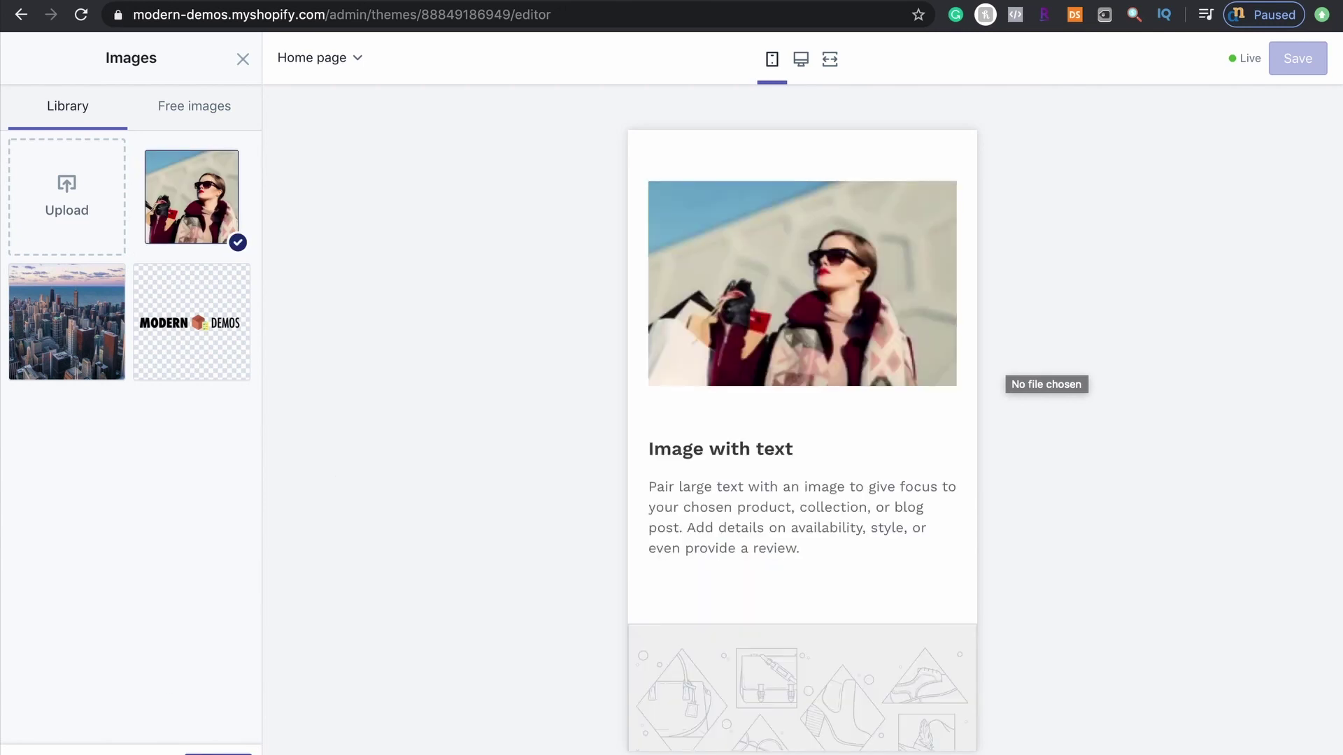
left_click(668, 422)
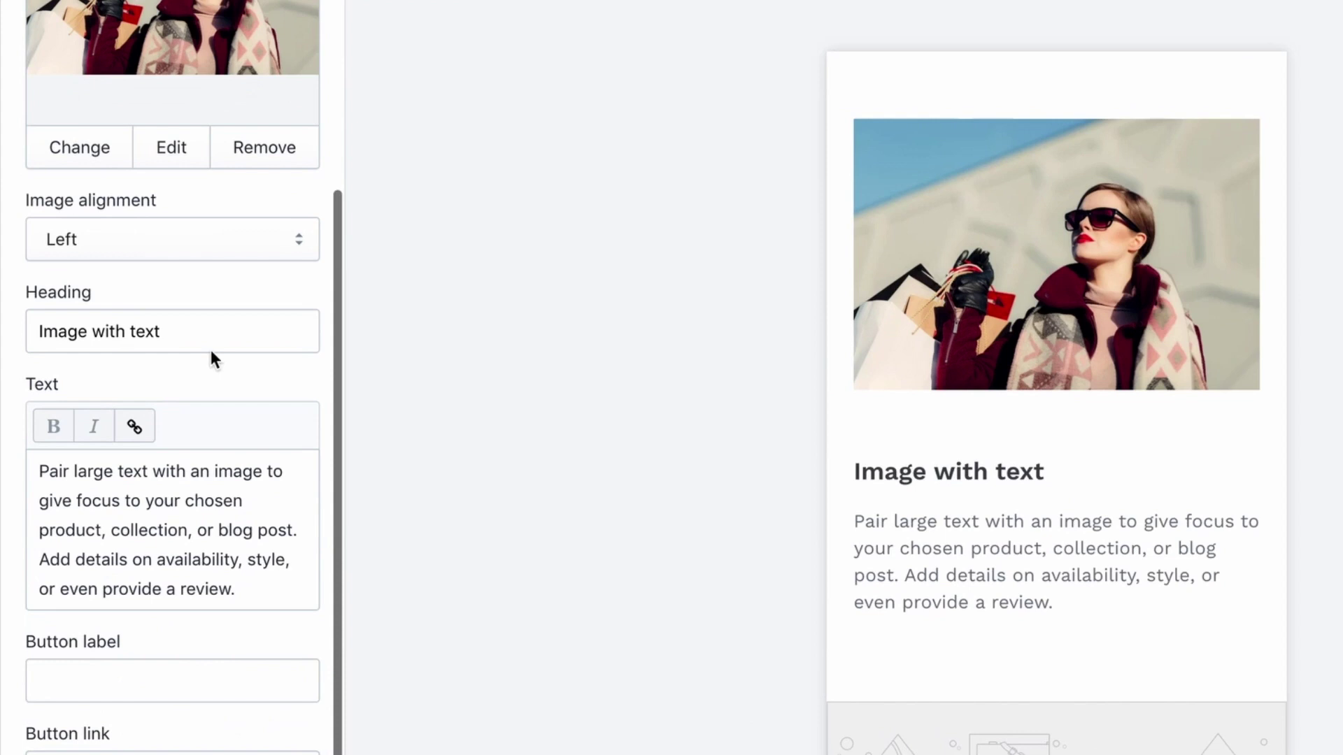
Change the Image with text heading to 'Modern Day Shopping'
left_click_drag(123, 552, 10, 560)
key("BackSpace")
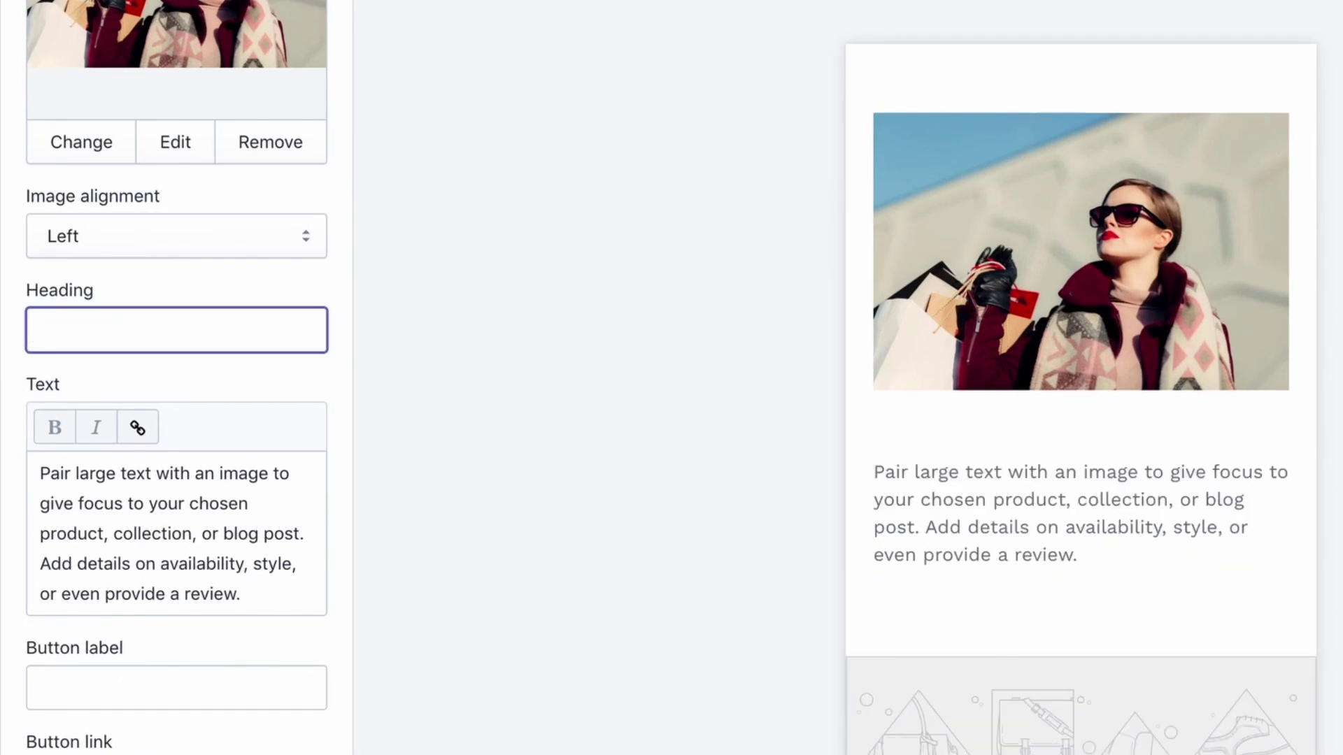
type("Modern Day Shopping")
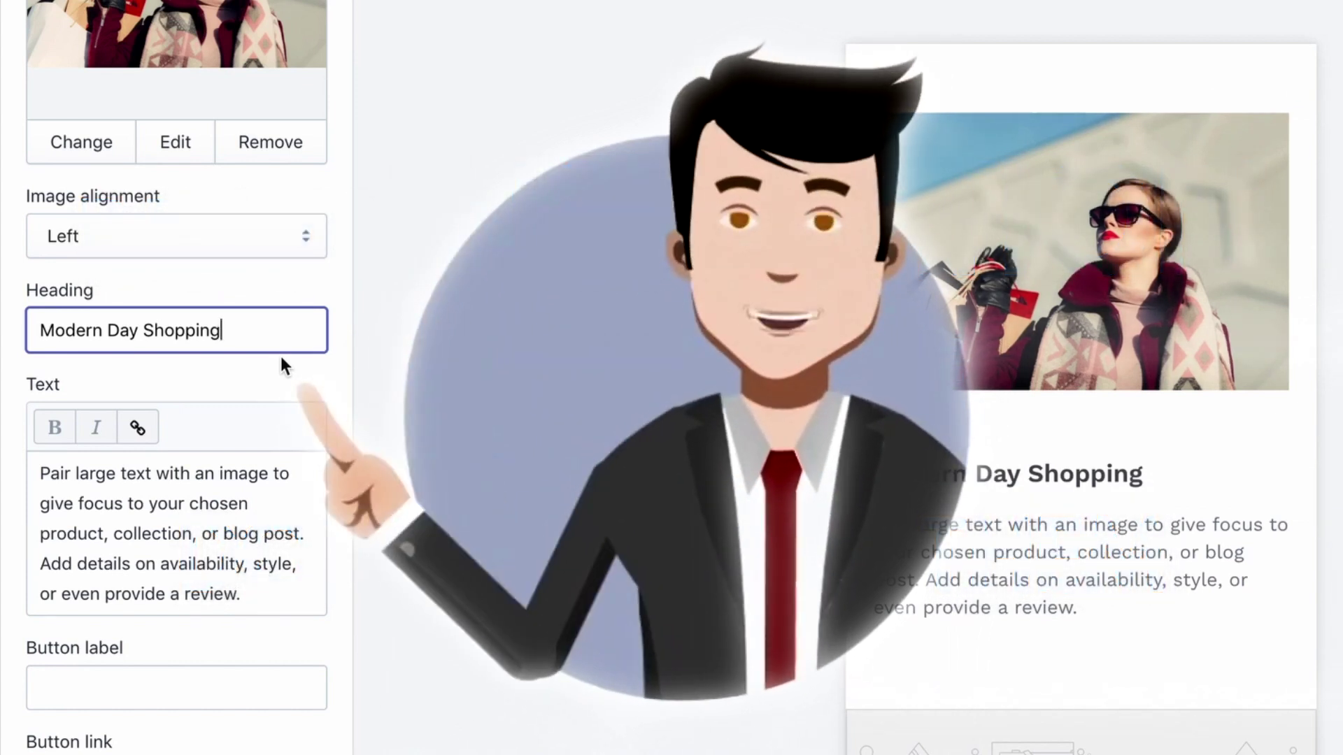
Replace the section's body text with the placeholder "related to image"
left_click(279, 581)
key("ctrl+a")
key("BackSpace")
type("\"")
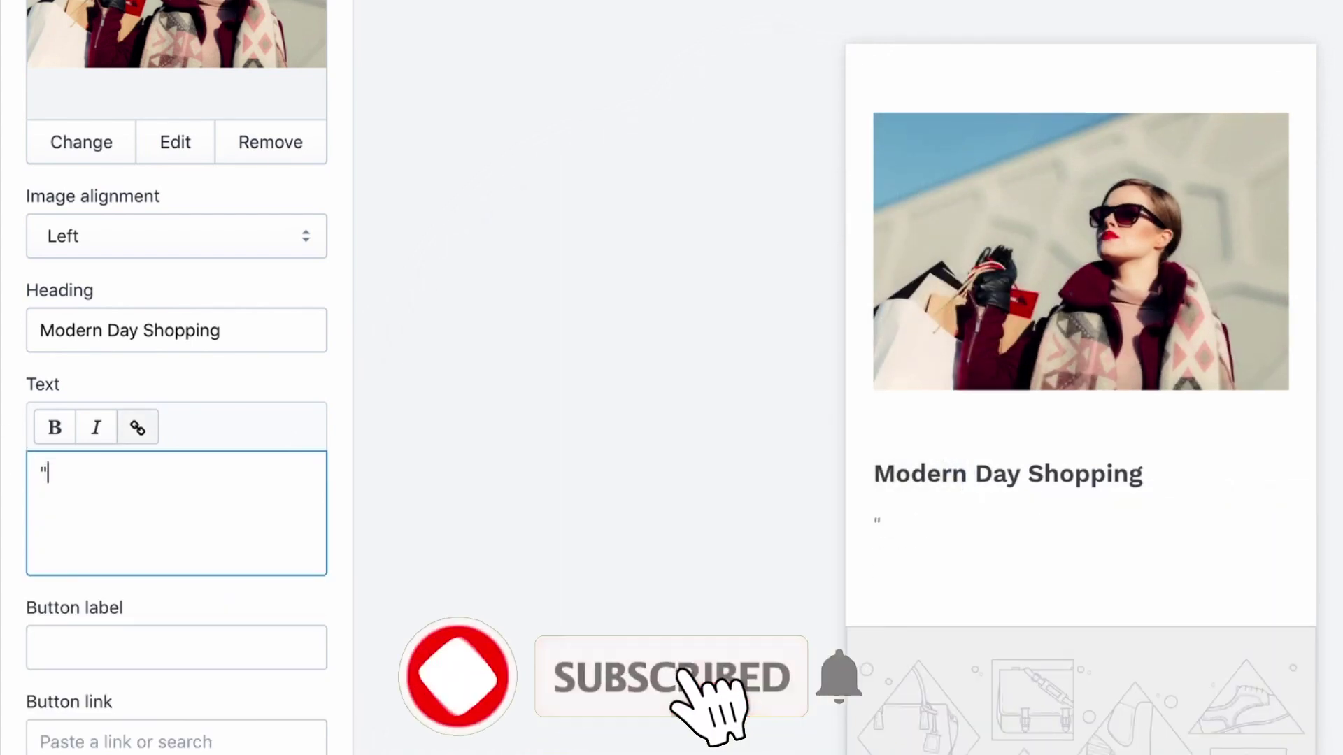
type("related to image")
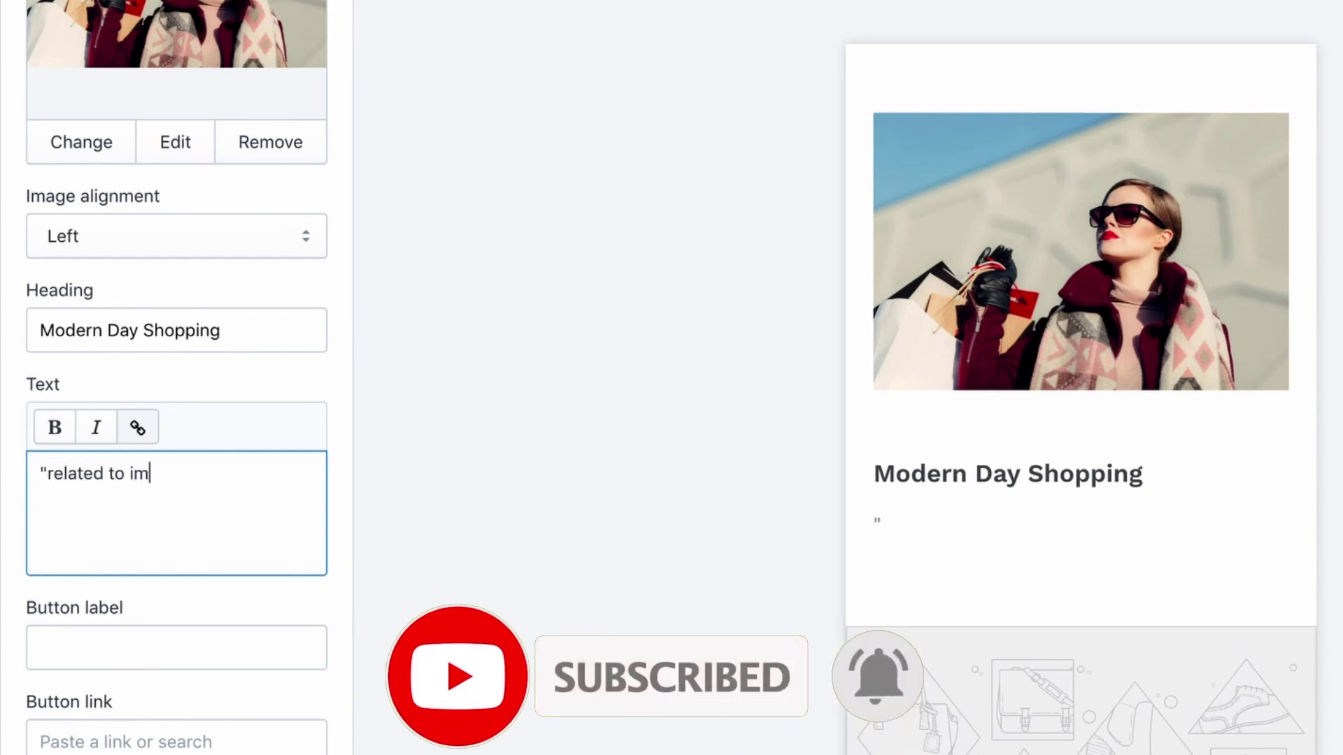
type("\"")
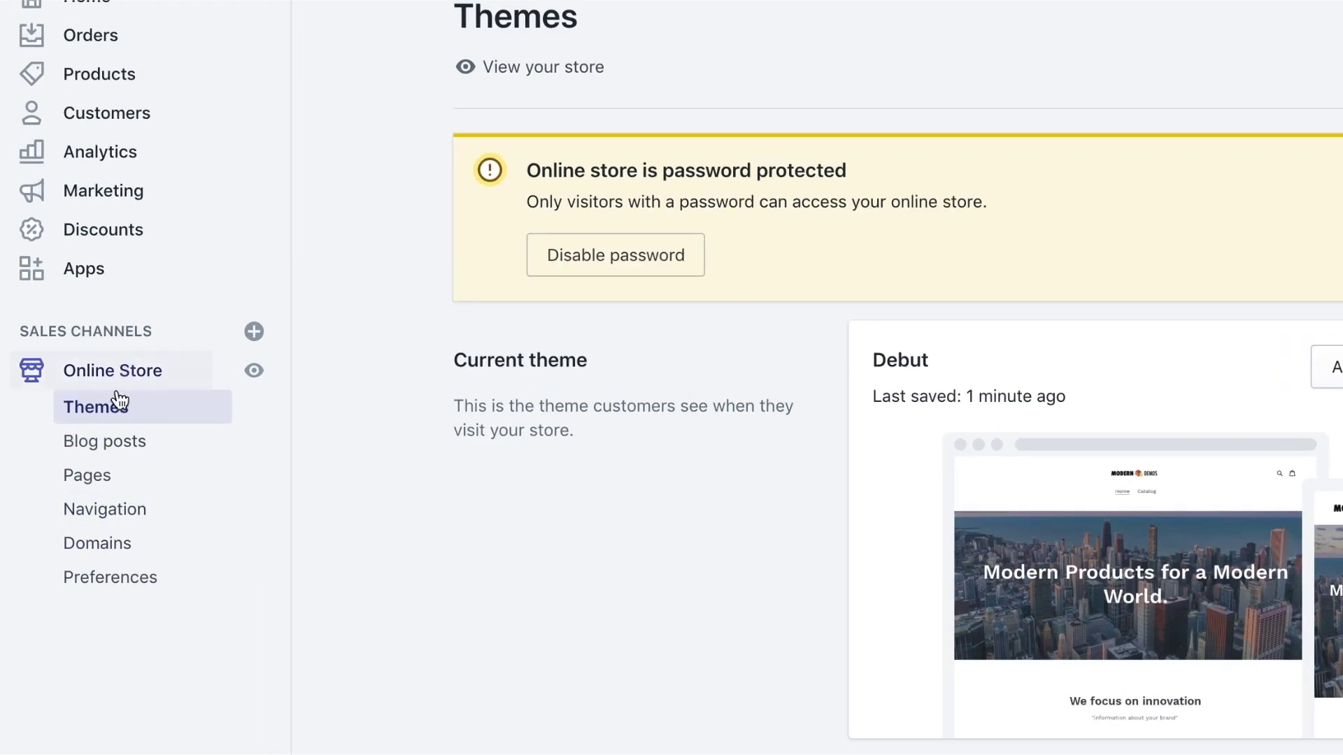
Add a Privacy Policy item to the Footer menu
left_click(116, 505)
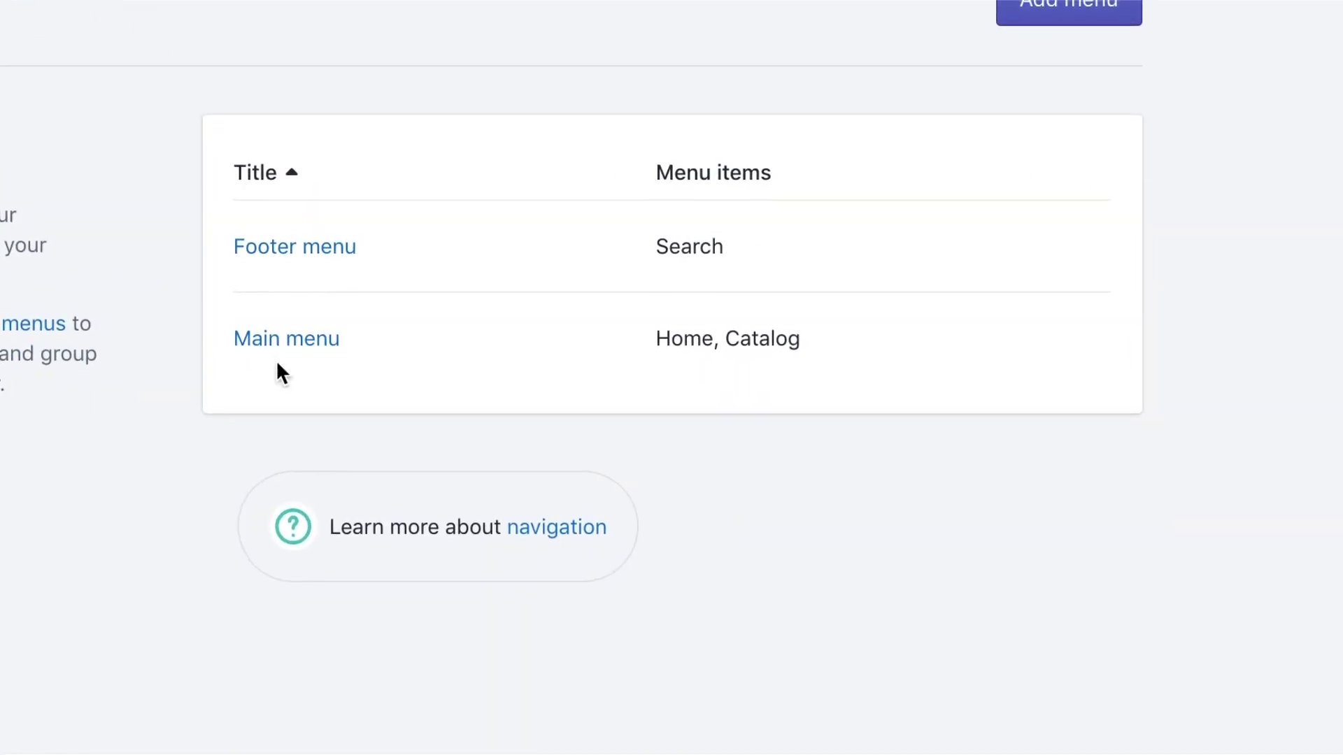
left_click(323, 259)
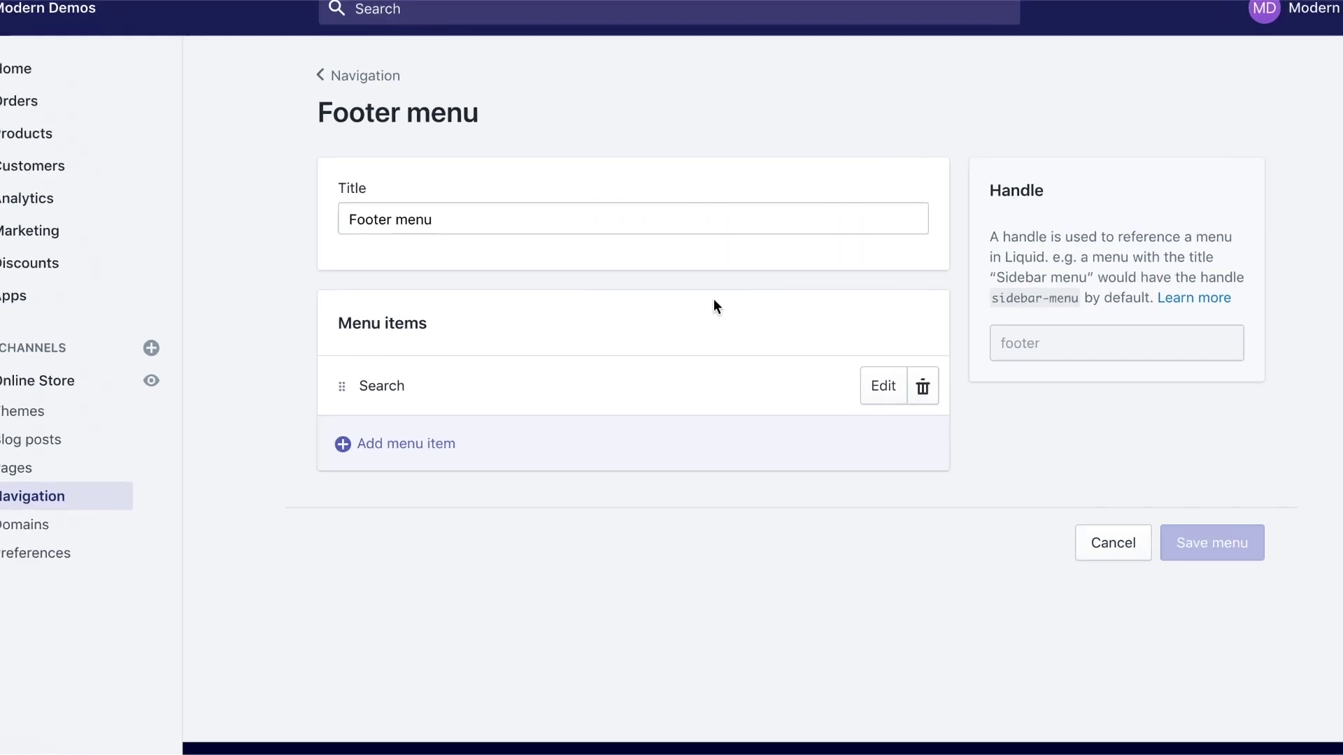
left_click(539, 467)
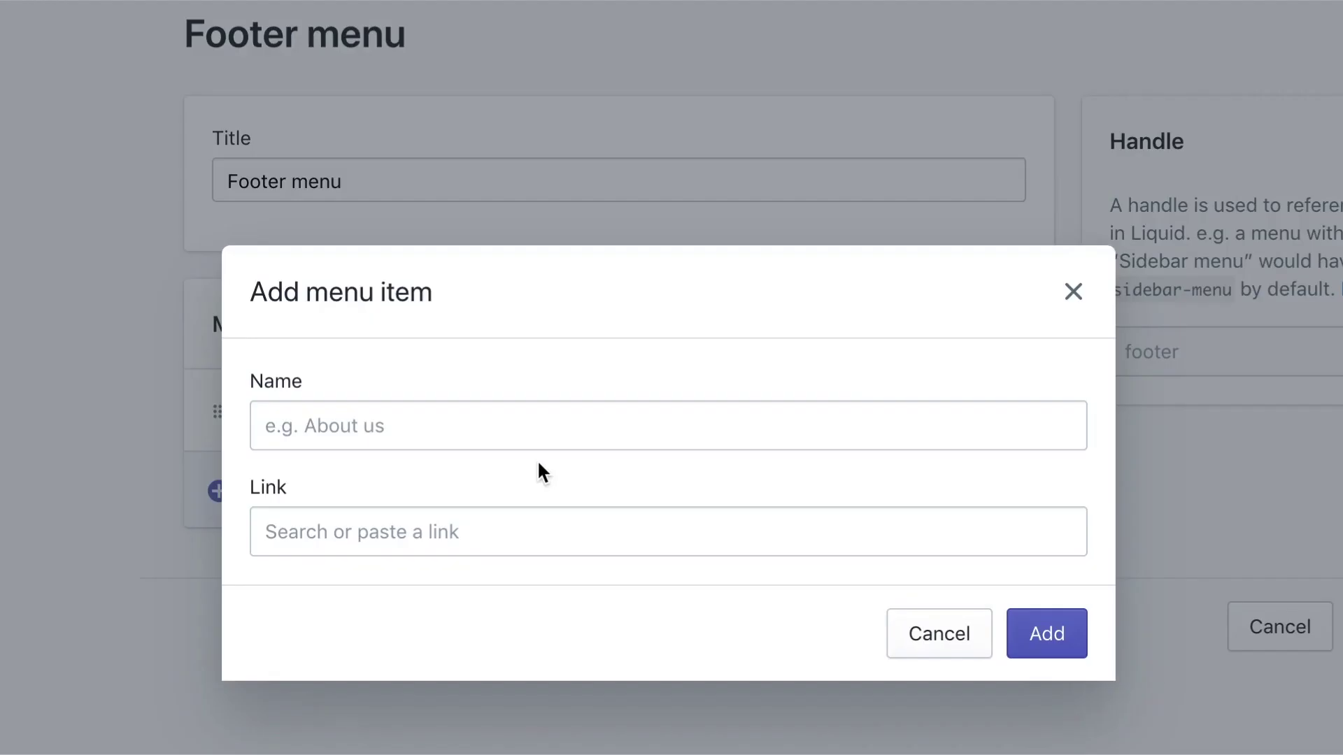
left_click(525, 521)
scroll(540, 389, "down", 1)
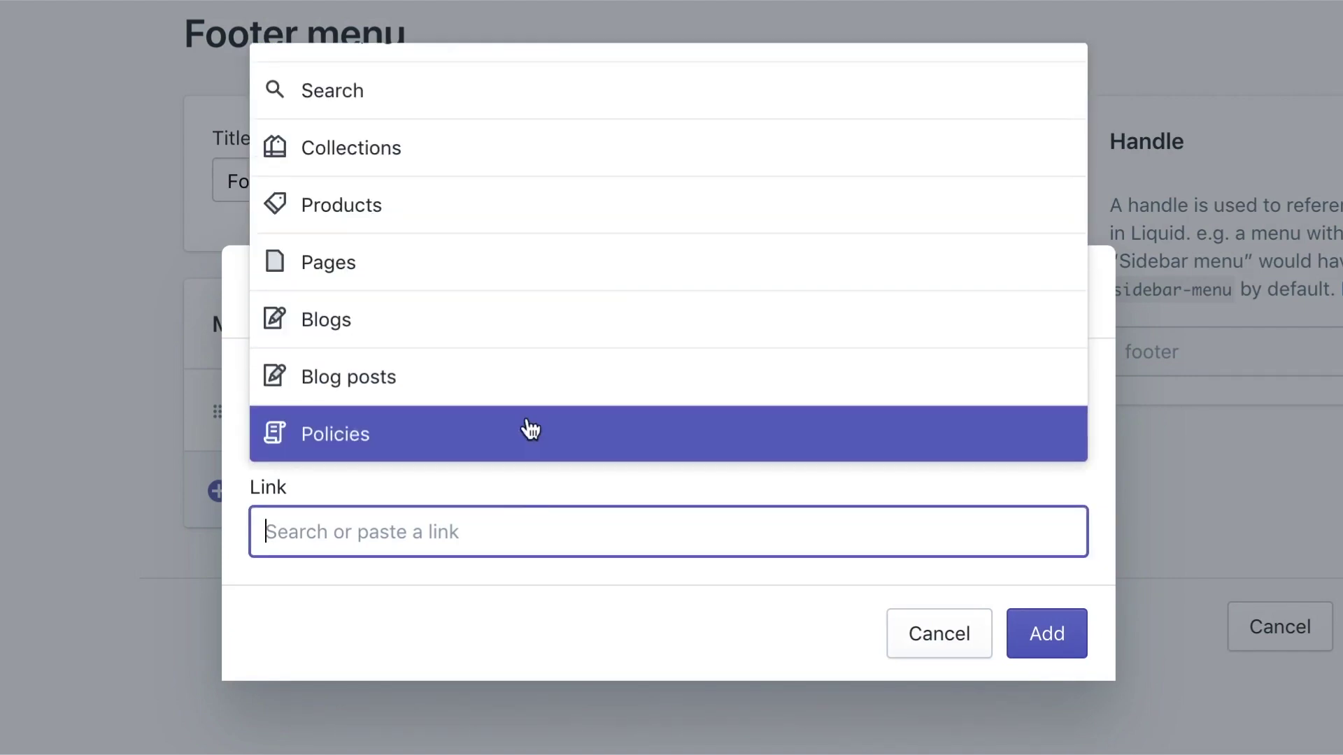
left_click(395, 446)
left_click(431, 330)
left_click(1047, 633)
Add a second Privacy Policy item to the Footer menu
left_click(470, 572)
left_click(475, 532)
scroll(470, 399, "down", 1)
left_click(473, 389)
left_click(462, 317)
left_click(1031, 633)
Relink the third Footer menu item to the Refund Policy
left_click(997, 575)
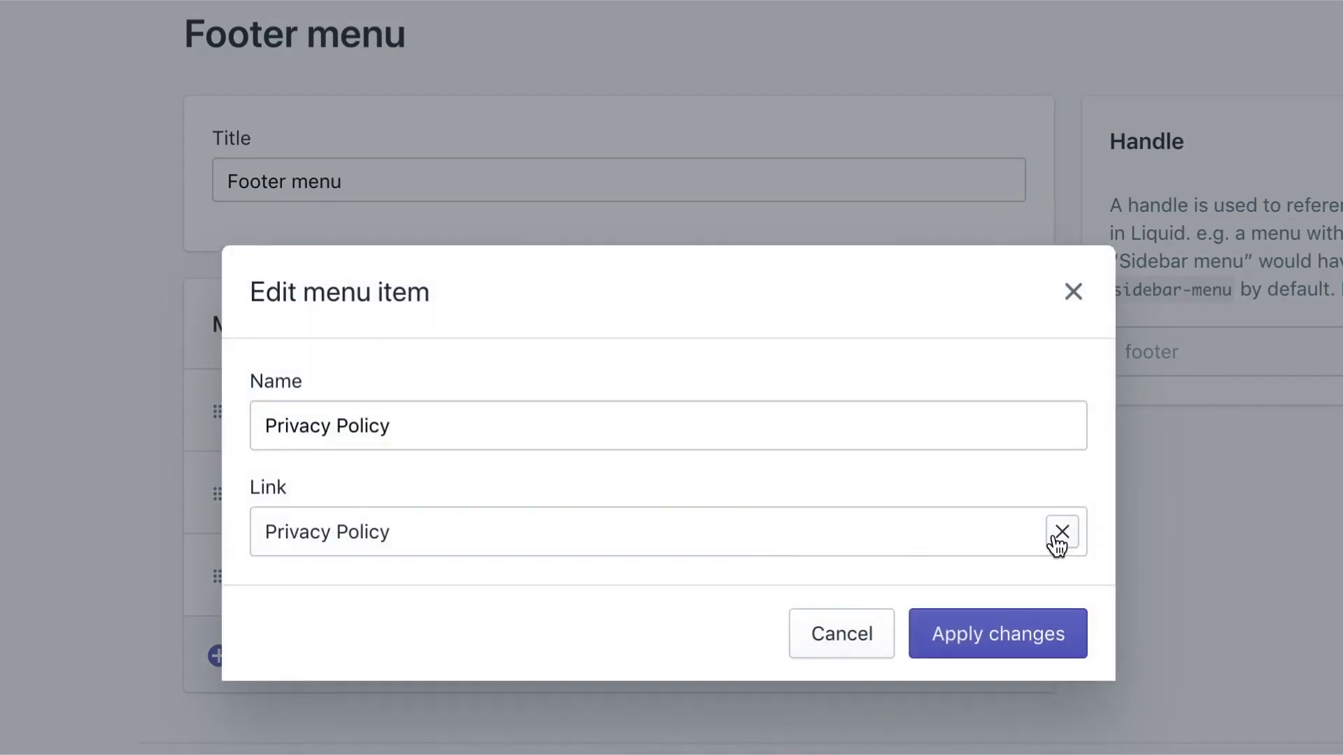
left_click(1055, 541)
left_click(692, 431)
left_click(674, 378)
left_click(995, 633)
Add a Terms of Service item and save the Footer menu
left_click(306, 655)
left_click(543, 518)
left_click(549, 432)
left_click(564, 439)
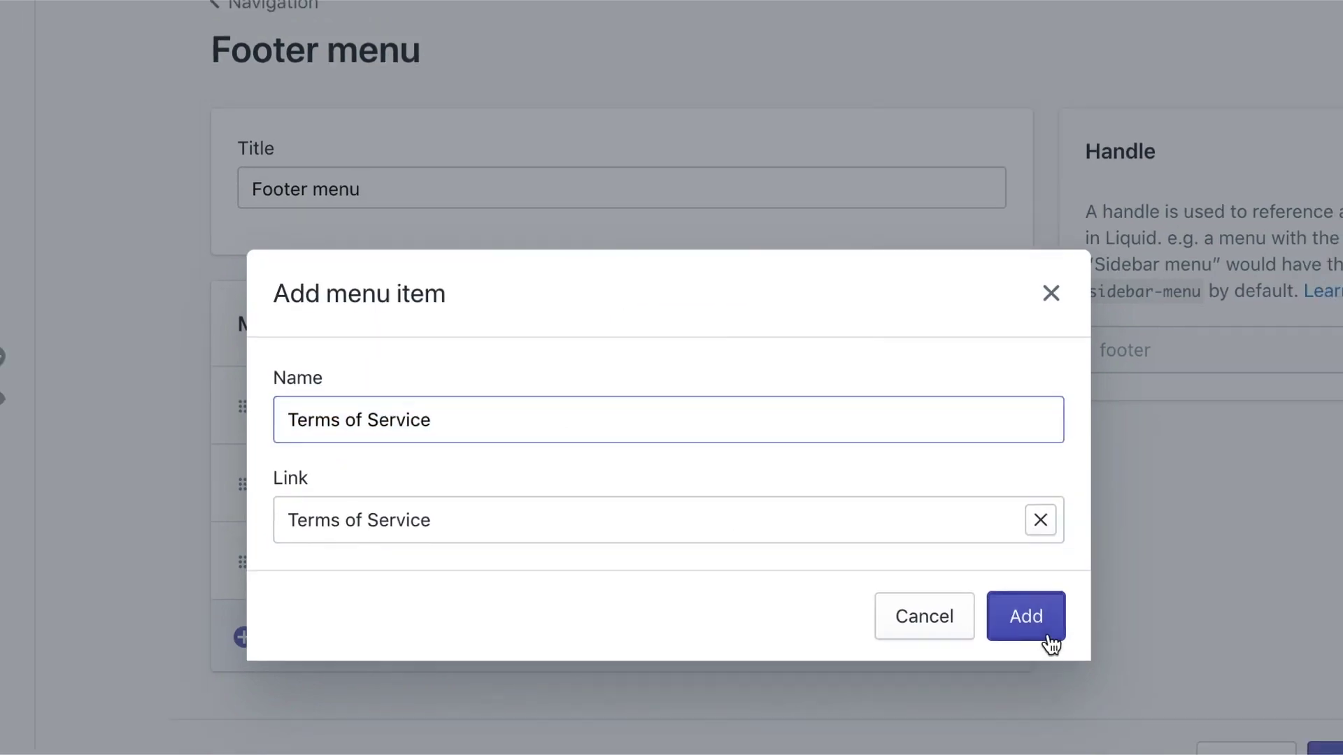
left_click(1051, 644)
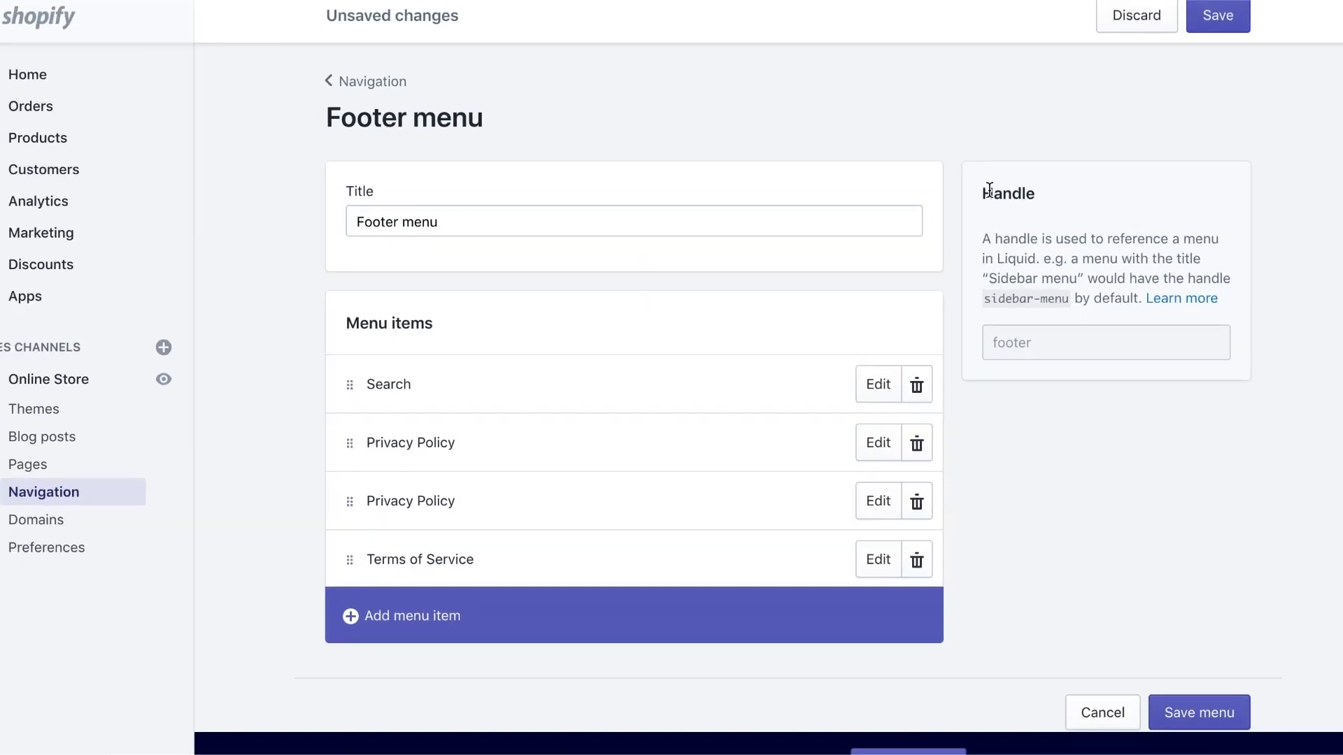
left_click(1170, 40)
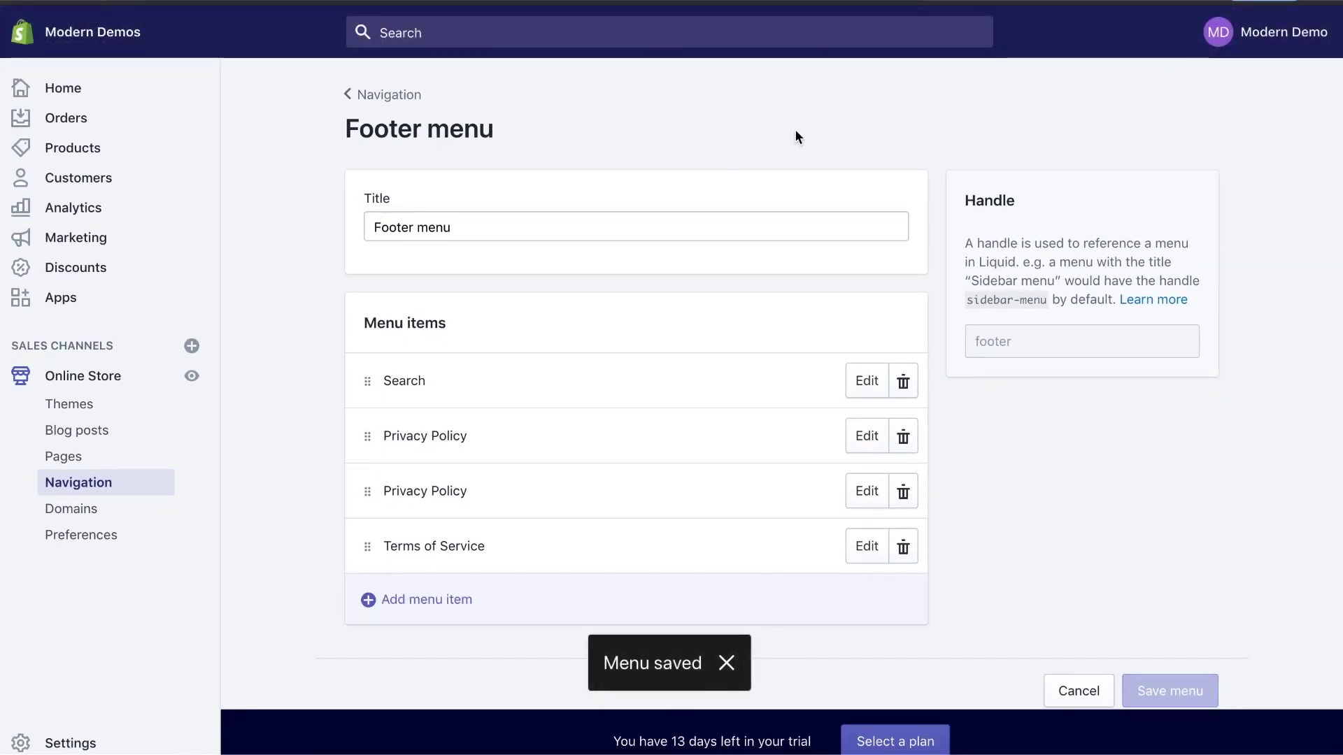
left_click(409, 97)
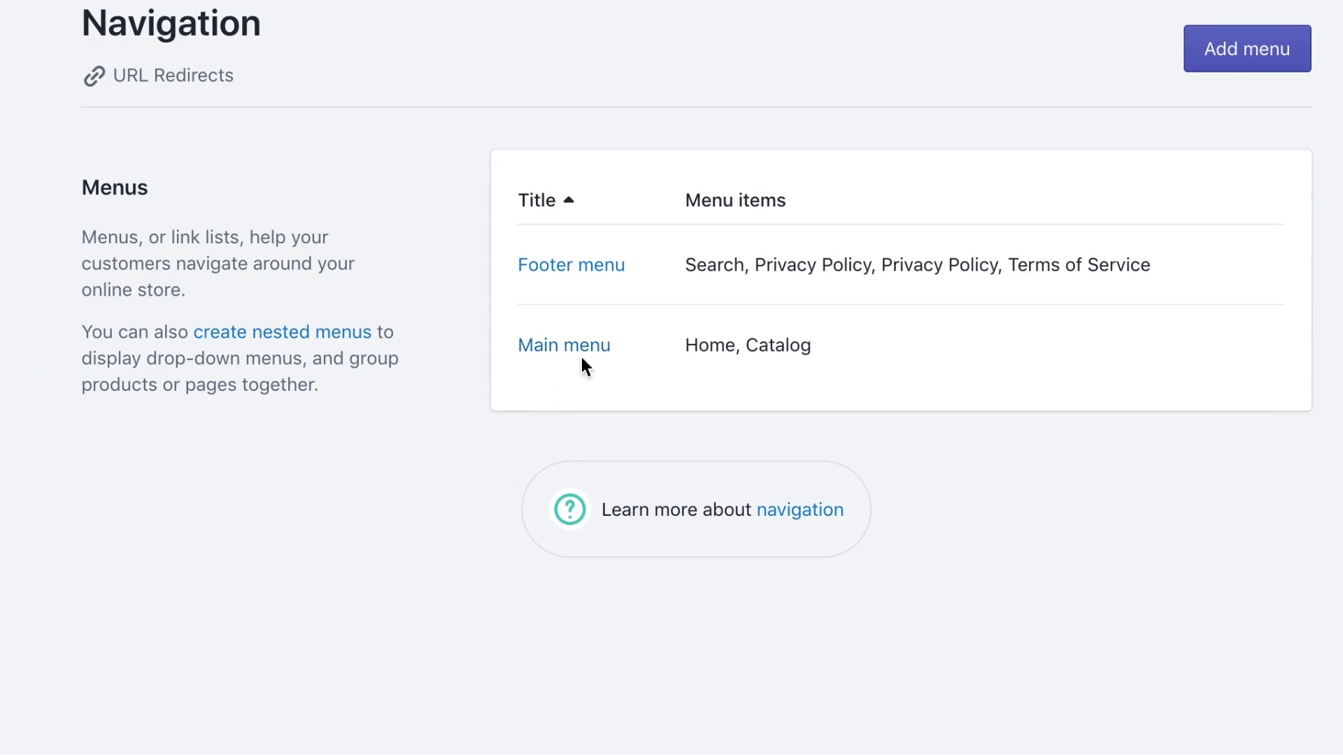
Rename the Main menu's Catalog item to 'Shop All Products' and link it to All Products
left_click(581, 353)
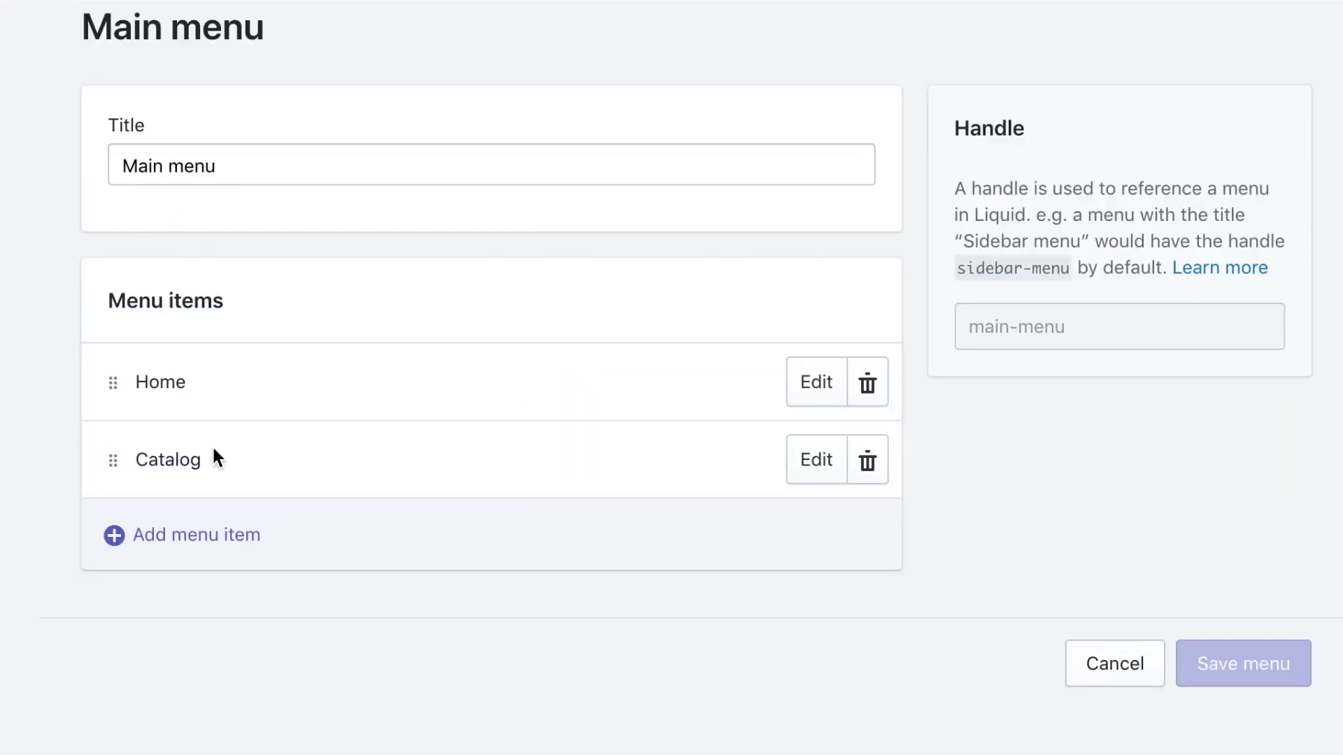
left_click(812, 459)
double_click(572, 396)
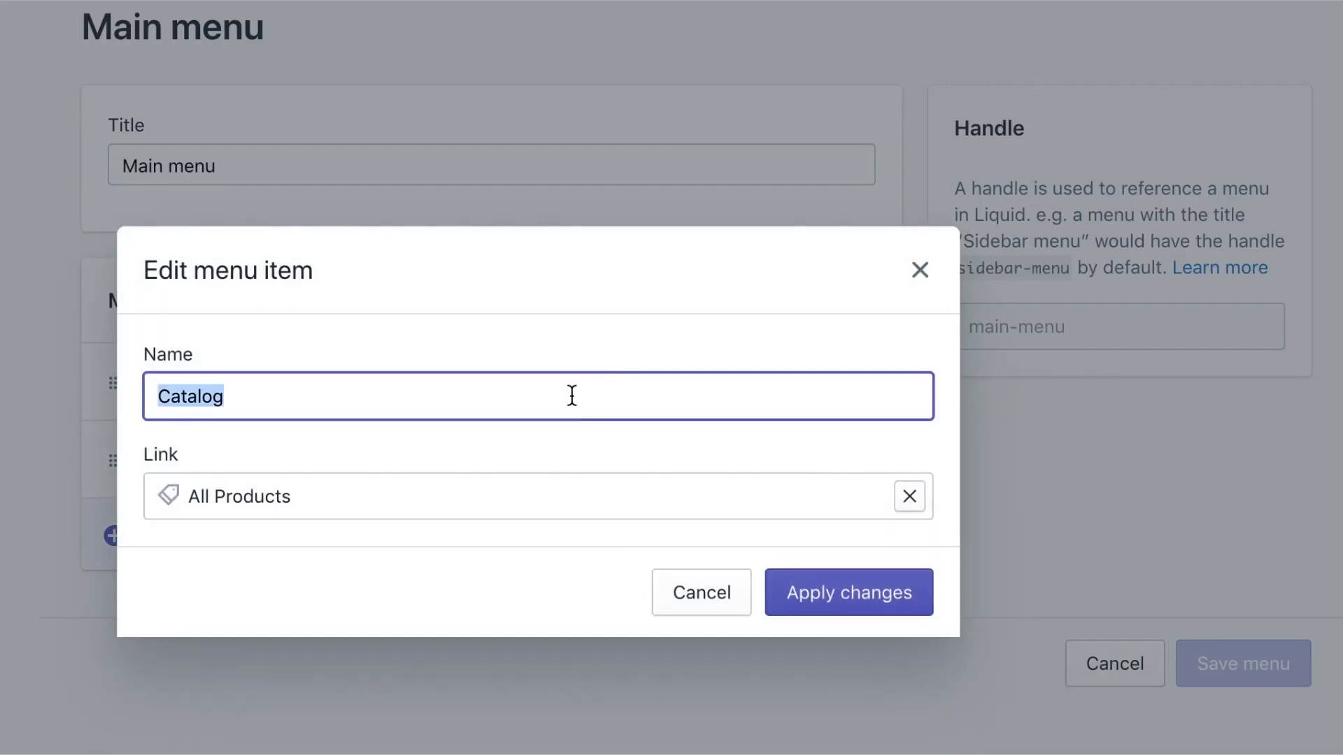
key("BackSpace")
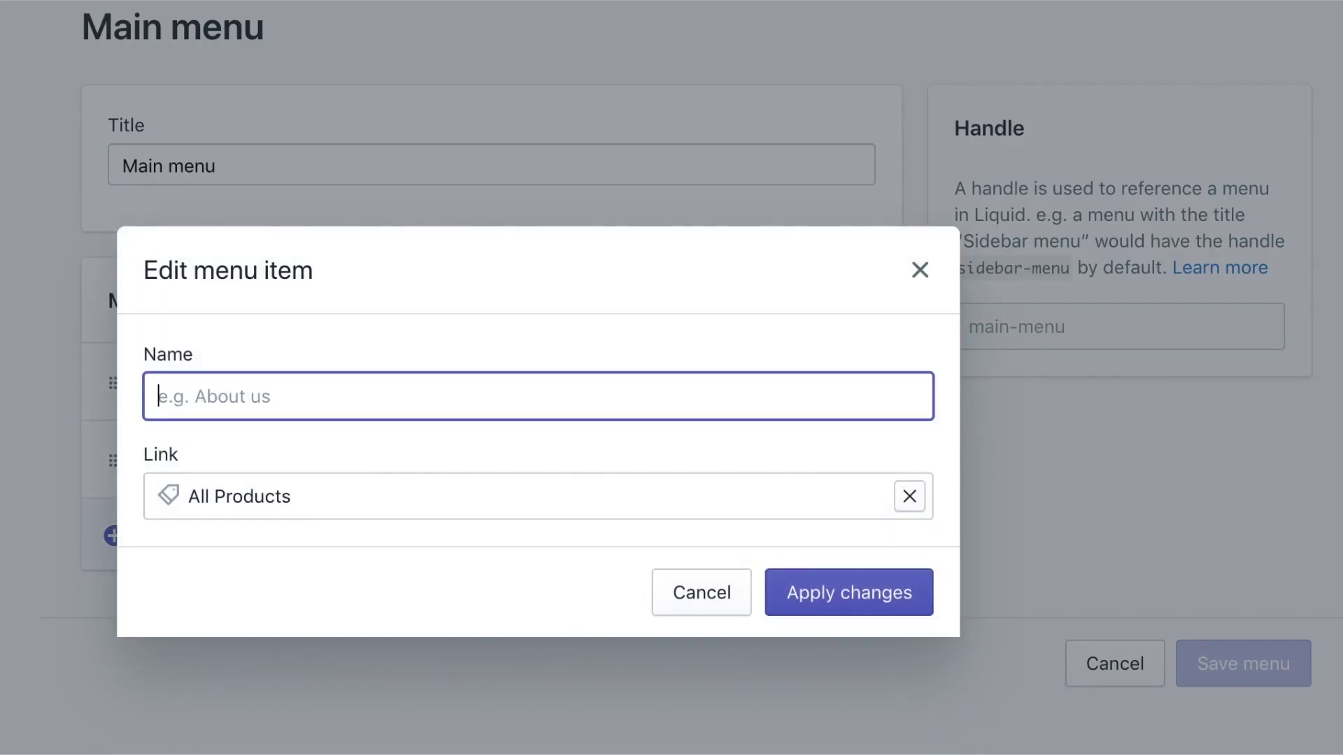
type("Sho")
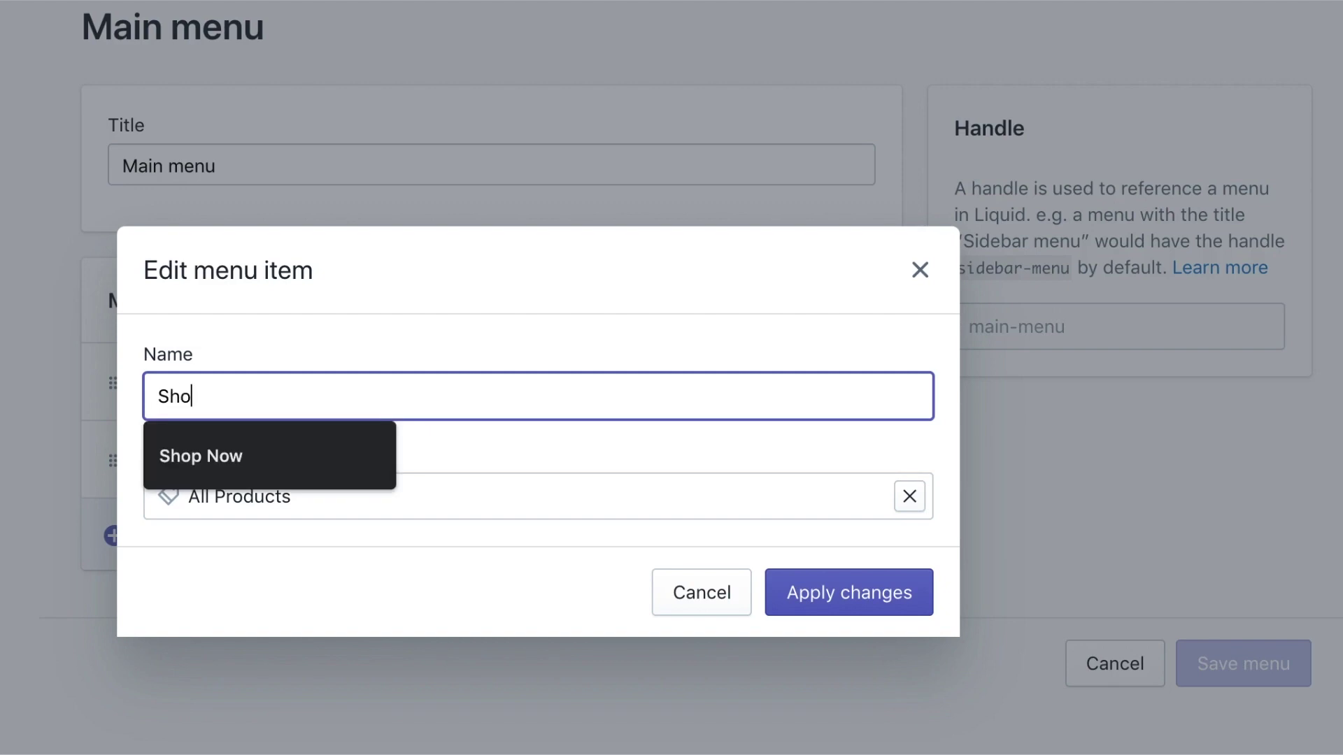
type("p All Products")
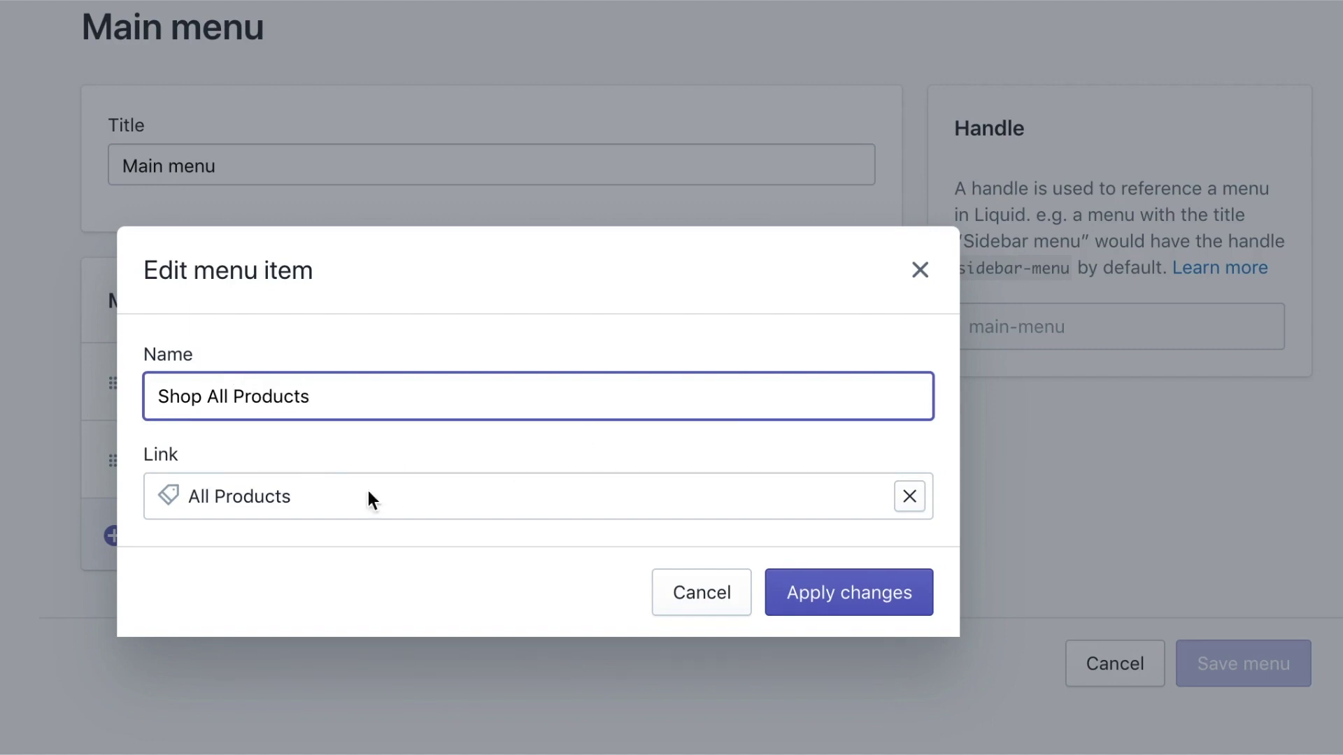
left_click(902, 498)
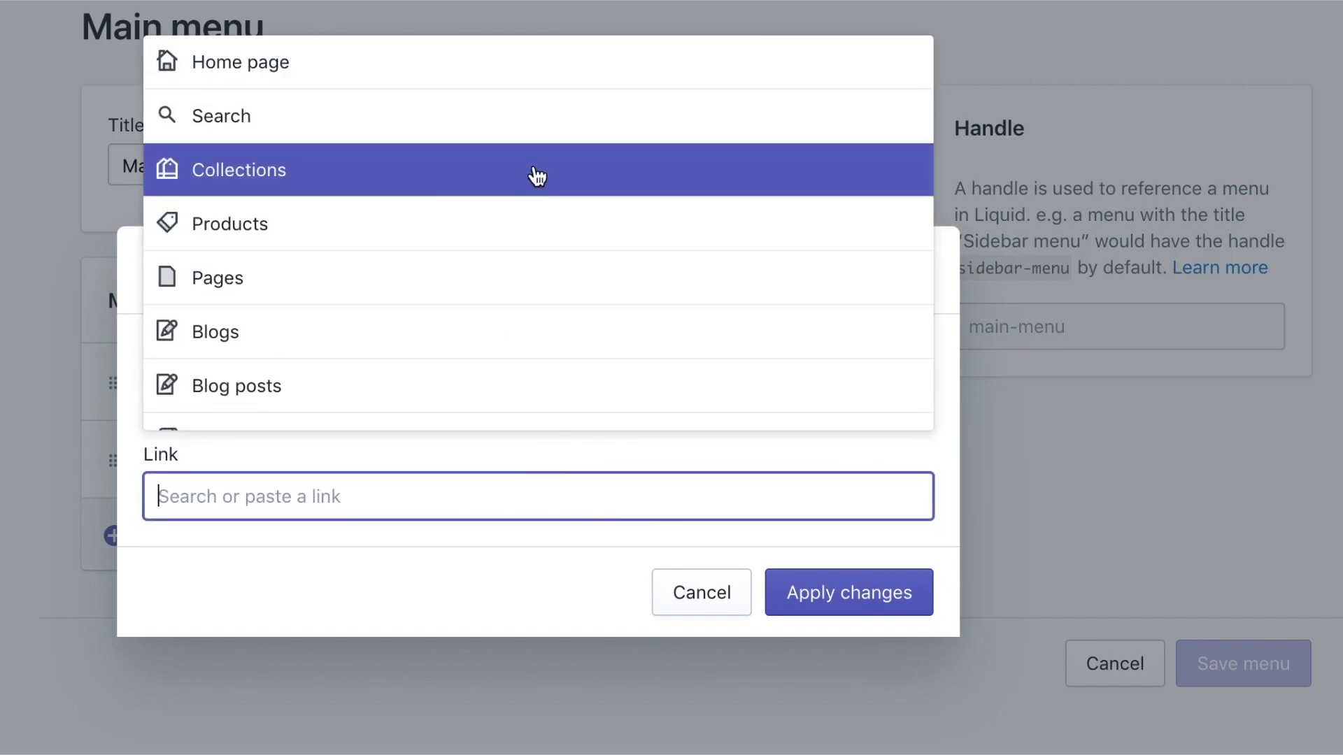
left_click(510, 225)
left_click(333, 399)
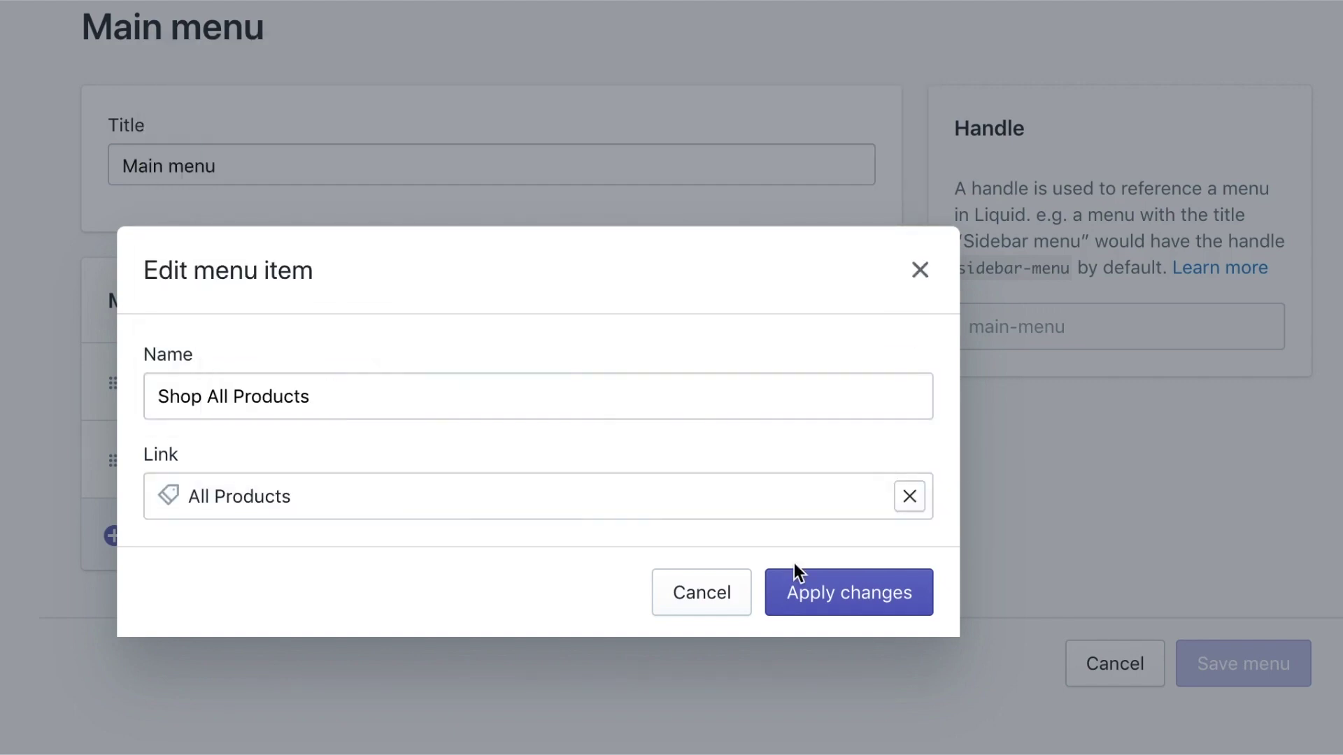
left_click(805, 581)
Add an 'Order Tracking' item linked to the home page to the Main menu
left_click(704, 567)
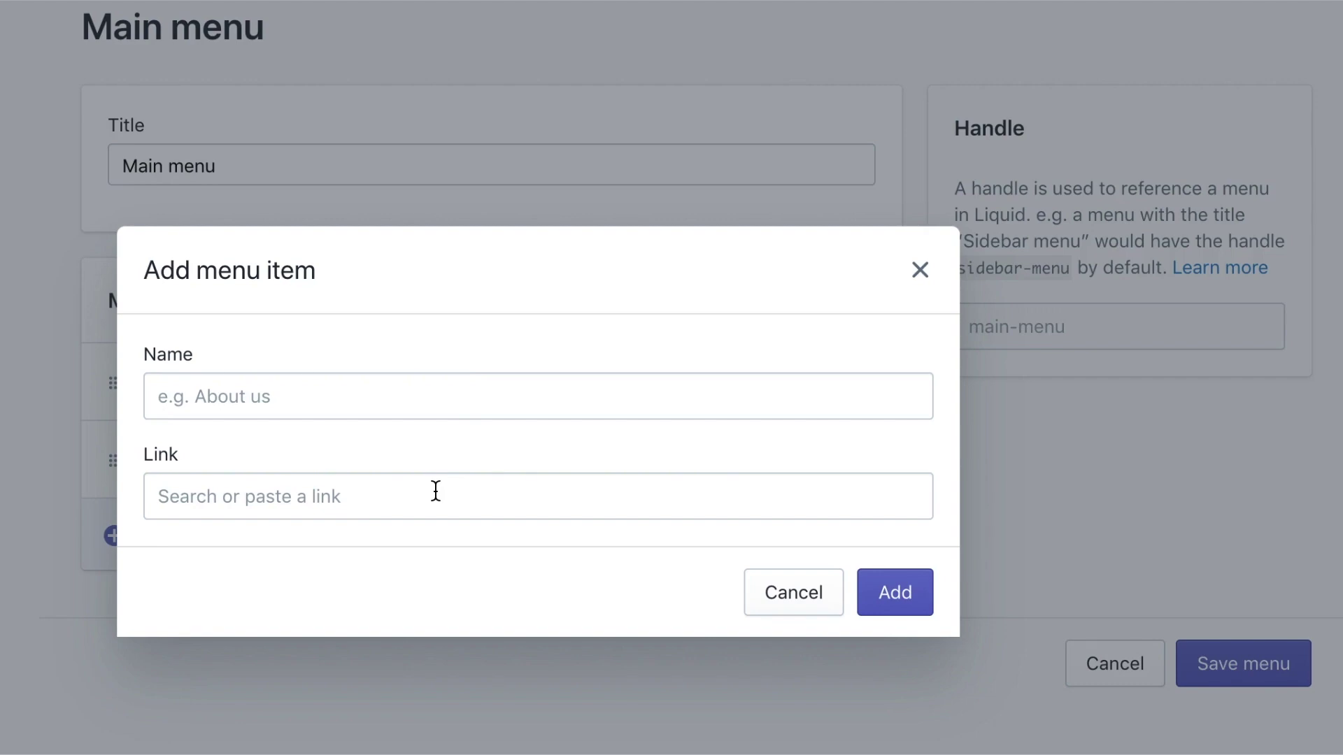
left_click(450, 396)
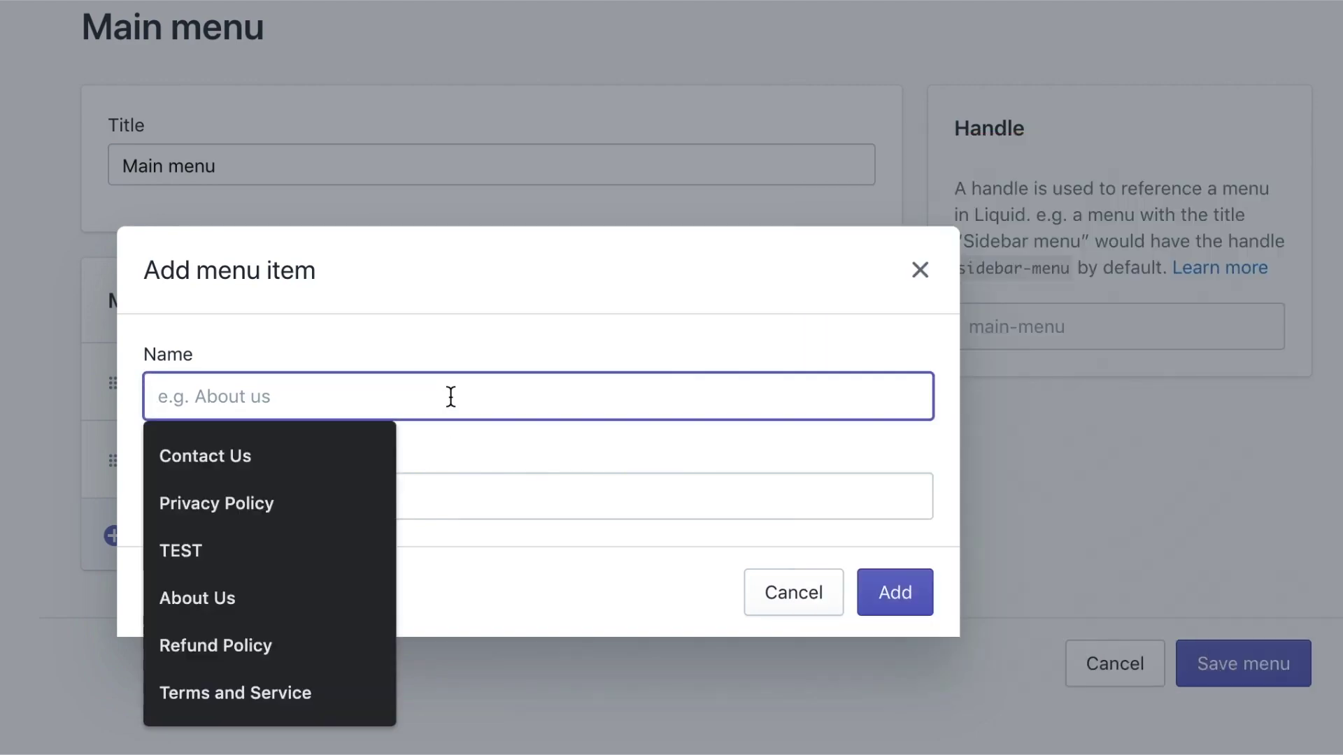
type("Ordee")
key("BackSpace")
type("r Tracking")
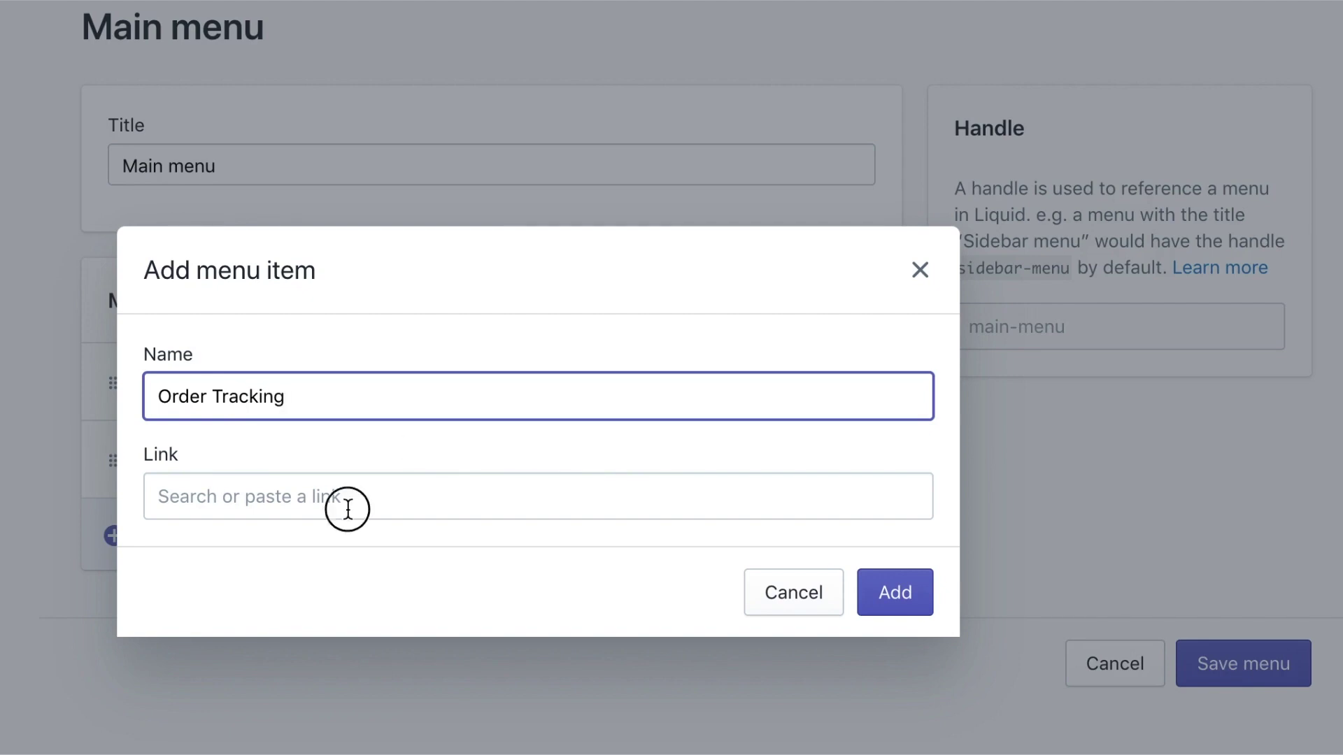
left_click(347, 509)
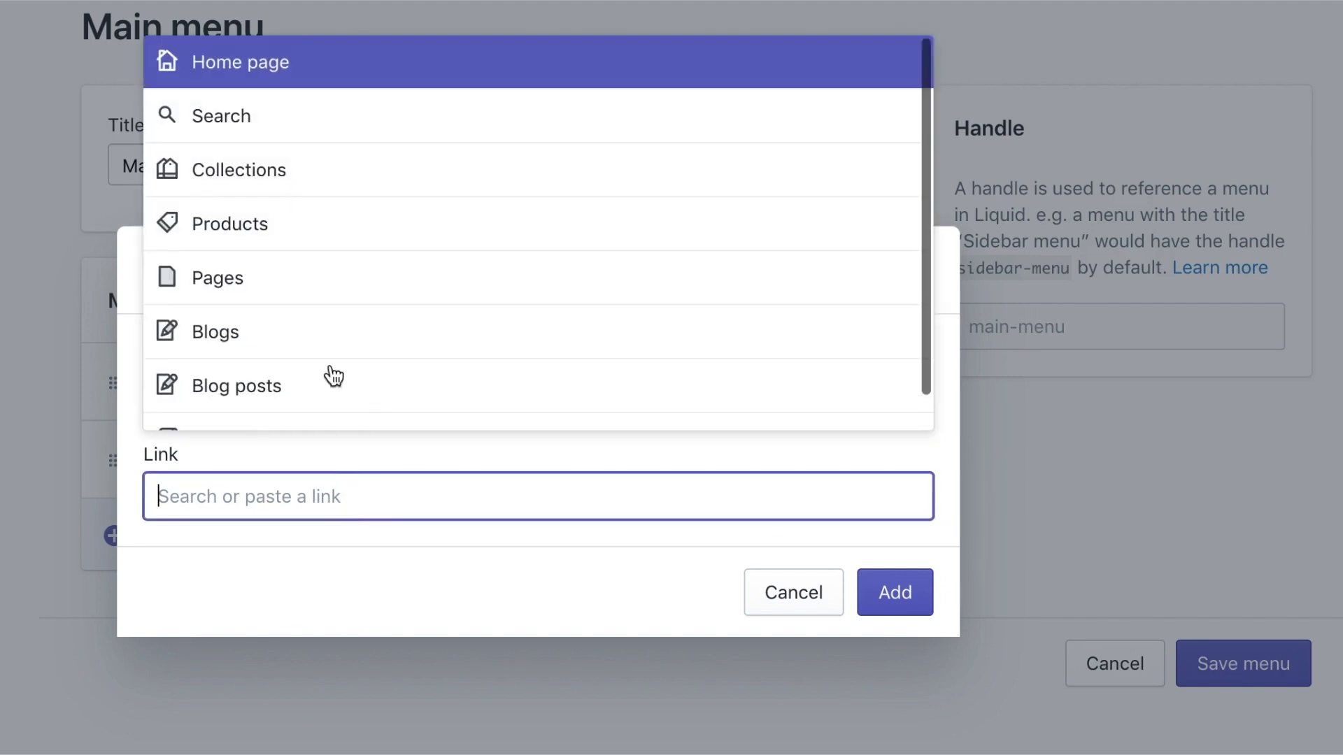
scroll(291, 297, "down", 1)
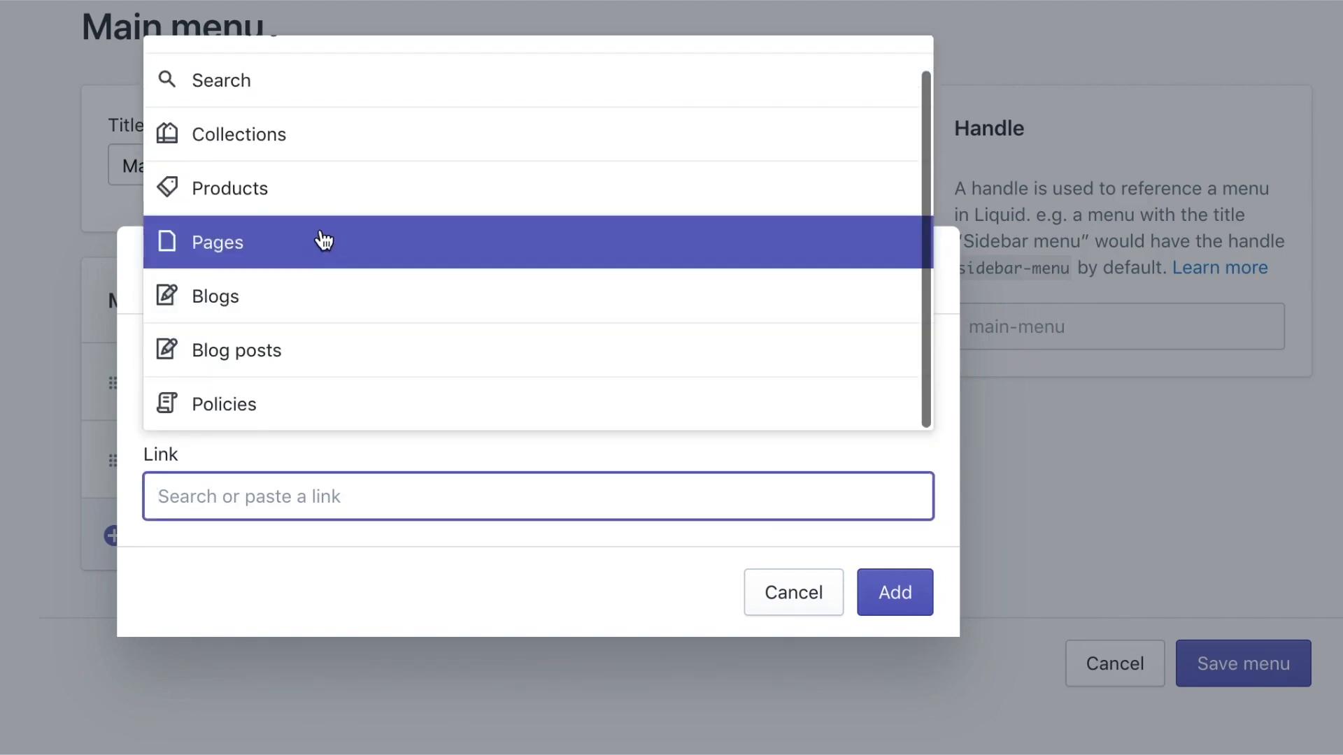
scroll(325, 223, "up", 1)
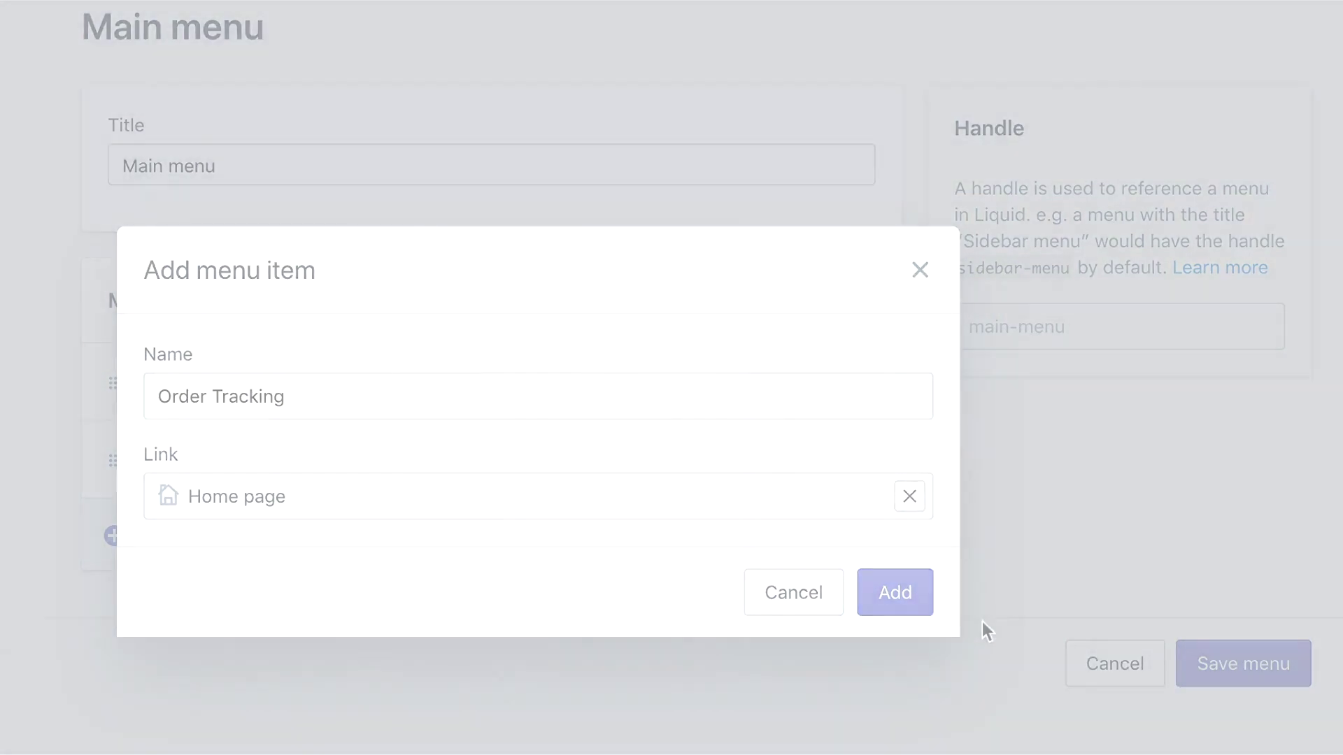
left_click(893, 592)
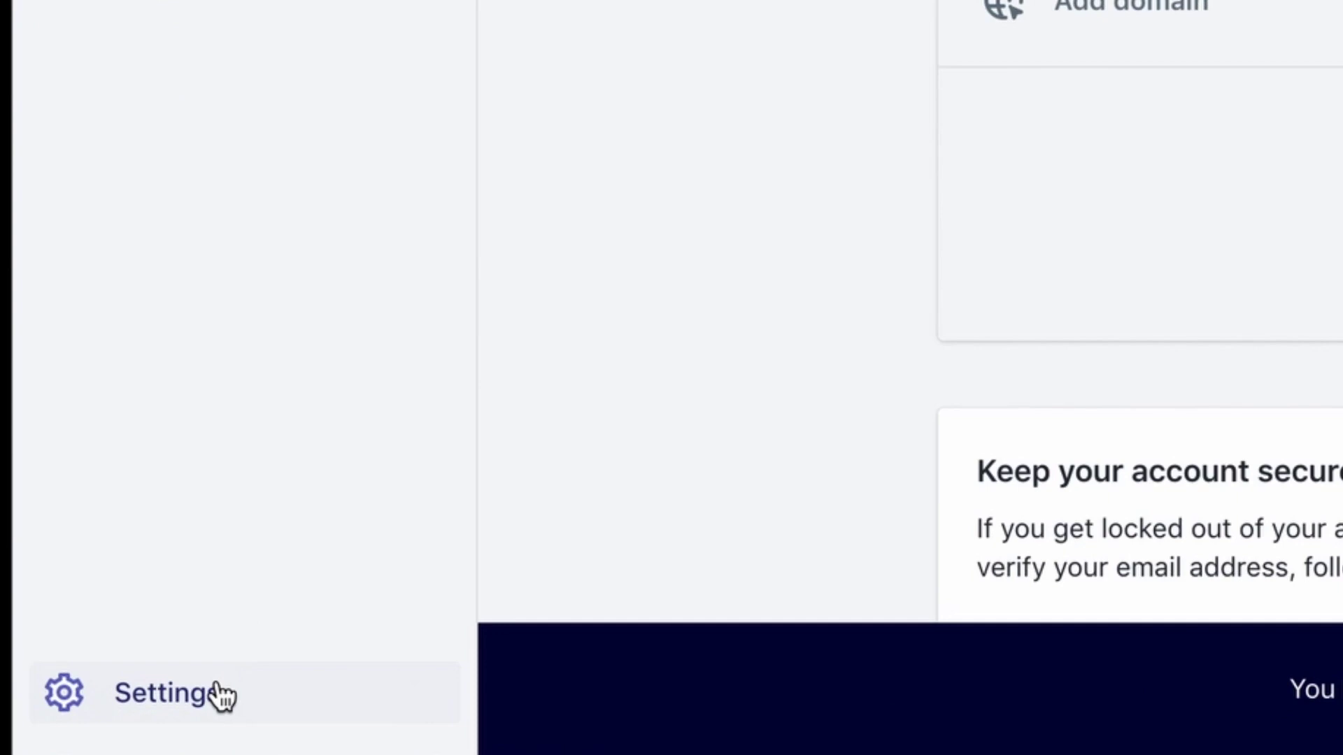
Open the general shipping profile's rates and delete the Canada Post rate
left_click(103, 723)
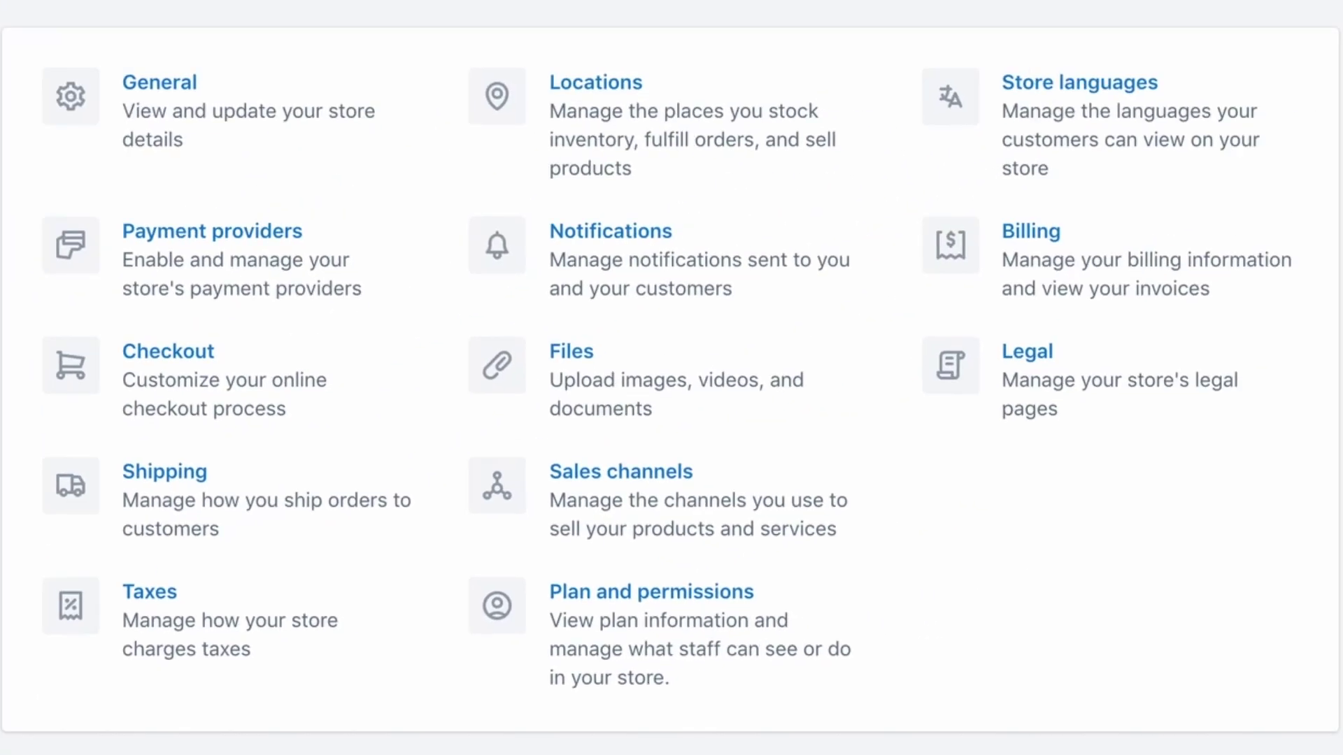
left_click(156, 494)
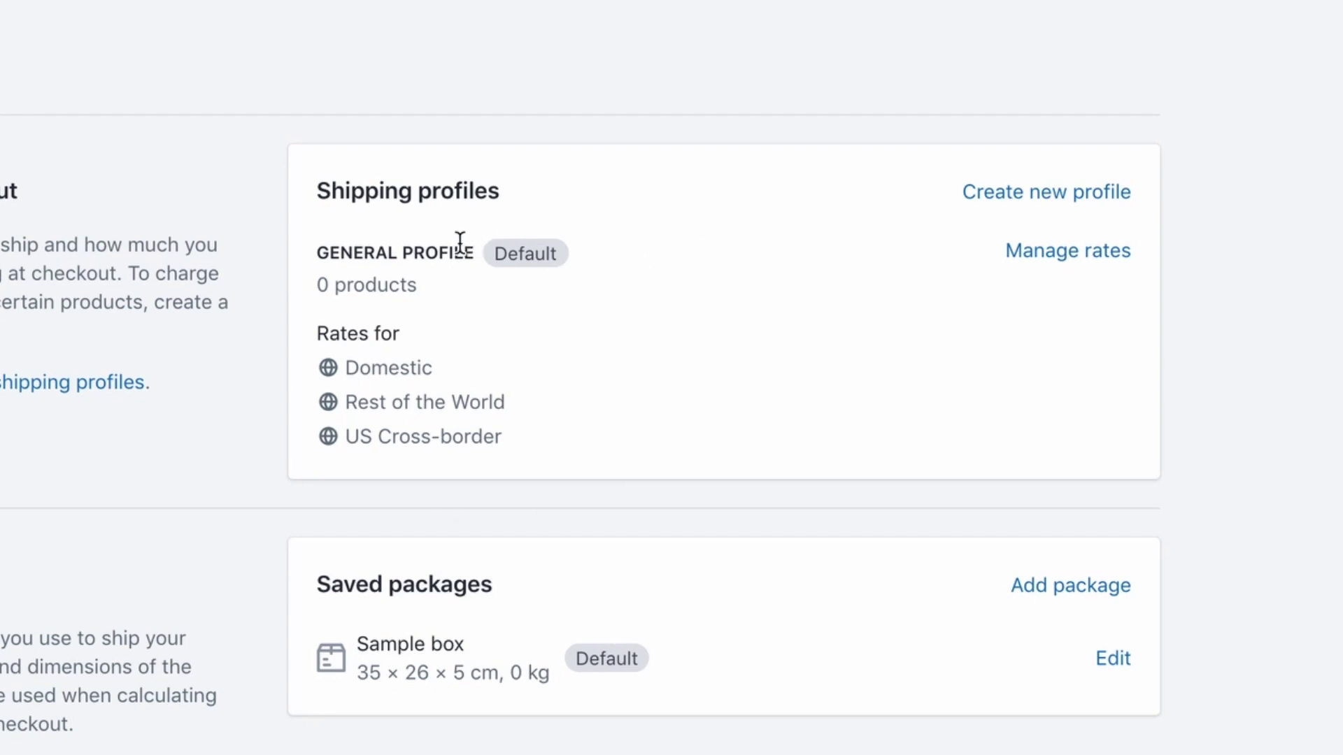
left_click(1068, 251)
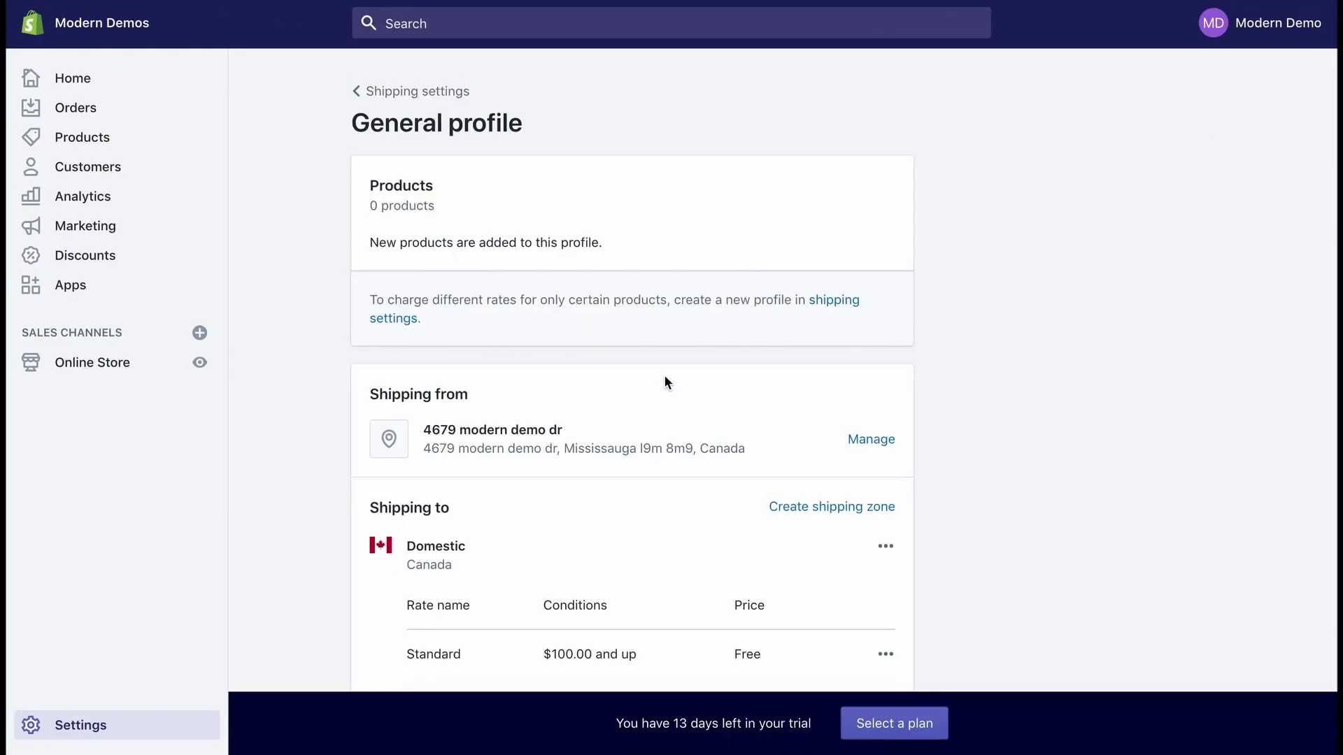
scroll(665, 377, "down", 5)
scroll(664, 381, "down", 10)
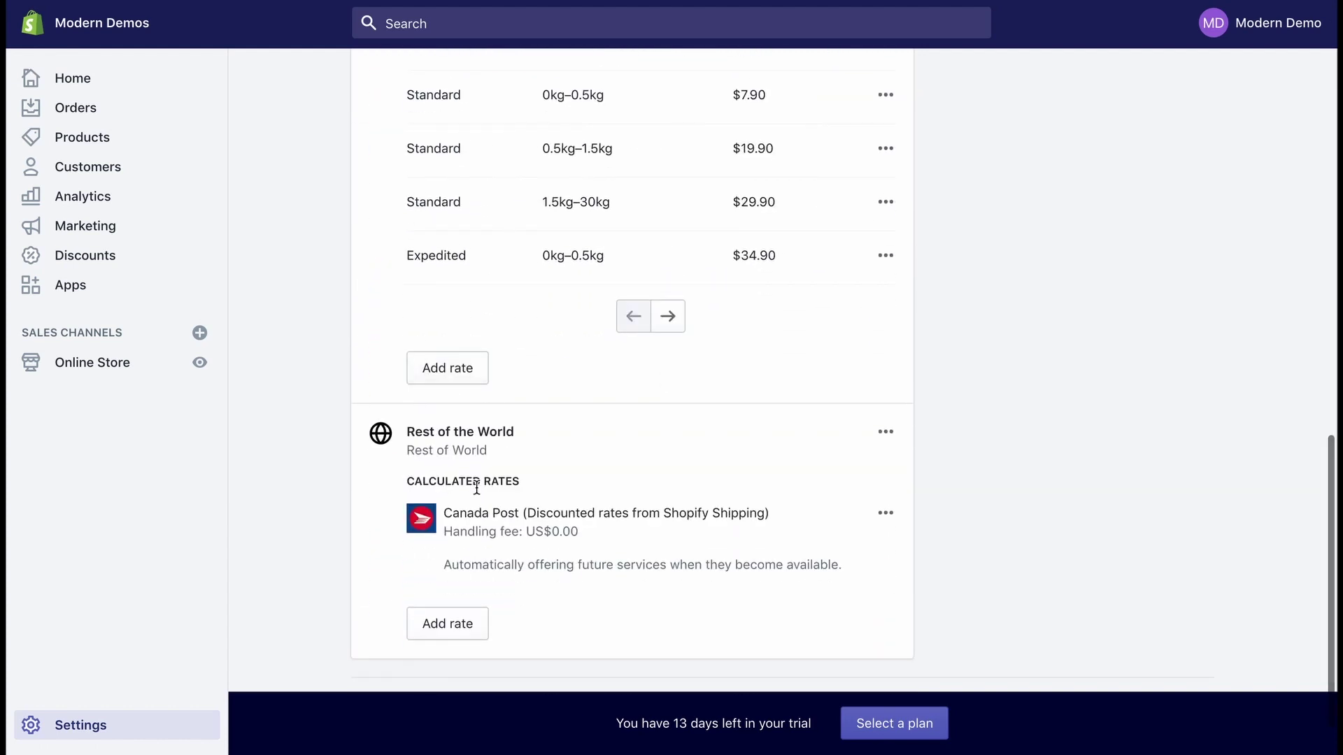
left_click(885, 455)
left_click(849, 539)
Delete all the US Cross-border shipping rates
left_click(886, 251)
left_click(849, 333)
left_click(885, 287)
left_click(867, 368)
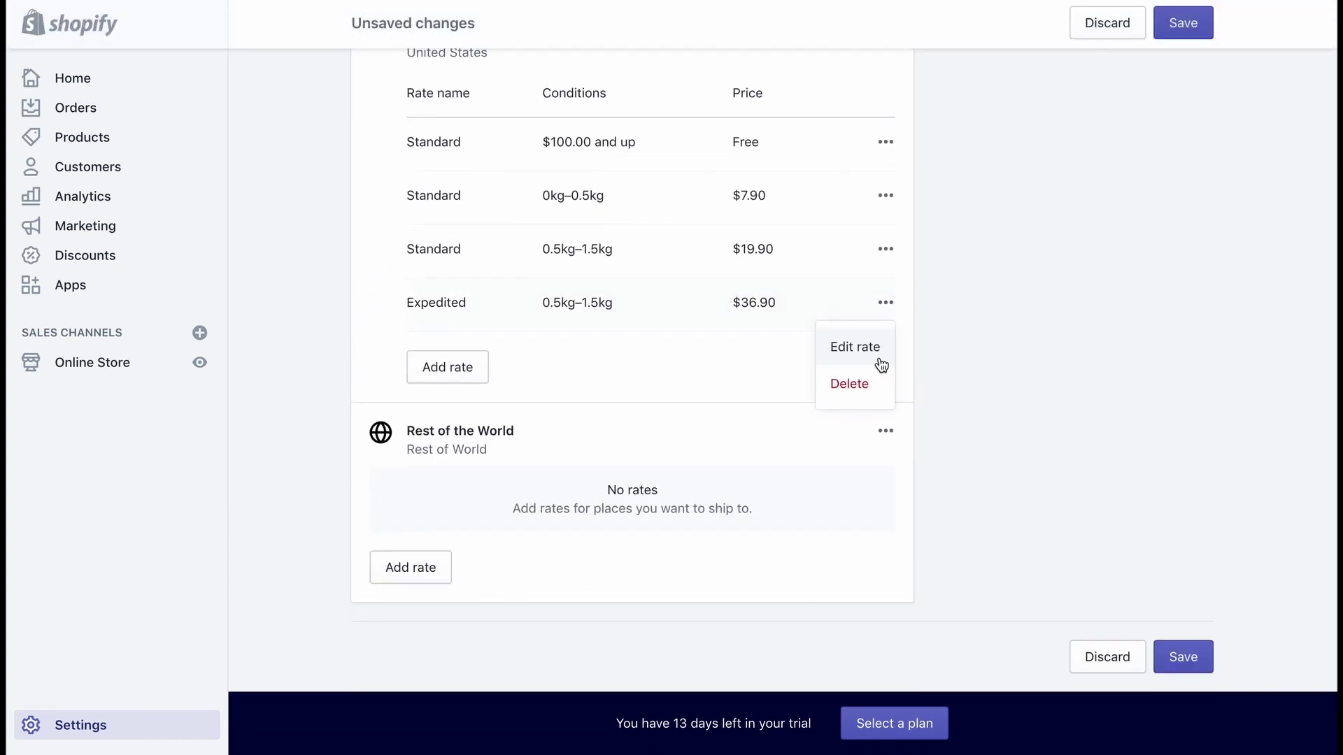
left_click(849, 384)
left_click(886, 249)
left_click(849, 331)
left_click(885, 251)
left_click(849, 333)
left_click(885, 300)
left_click(854, 380)
left_click(886, 406)
Delete all the remaining Domestic shipping rates
left_click(849, 477)
left_click(885, 342)
left_click(849, 420)
left_click(886, 235)
left_click(849, 317)
left_click(886, 182)
left_click(860, 261)
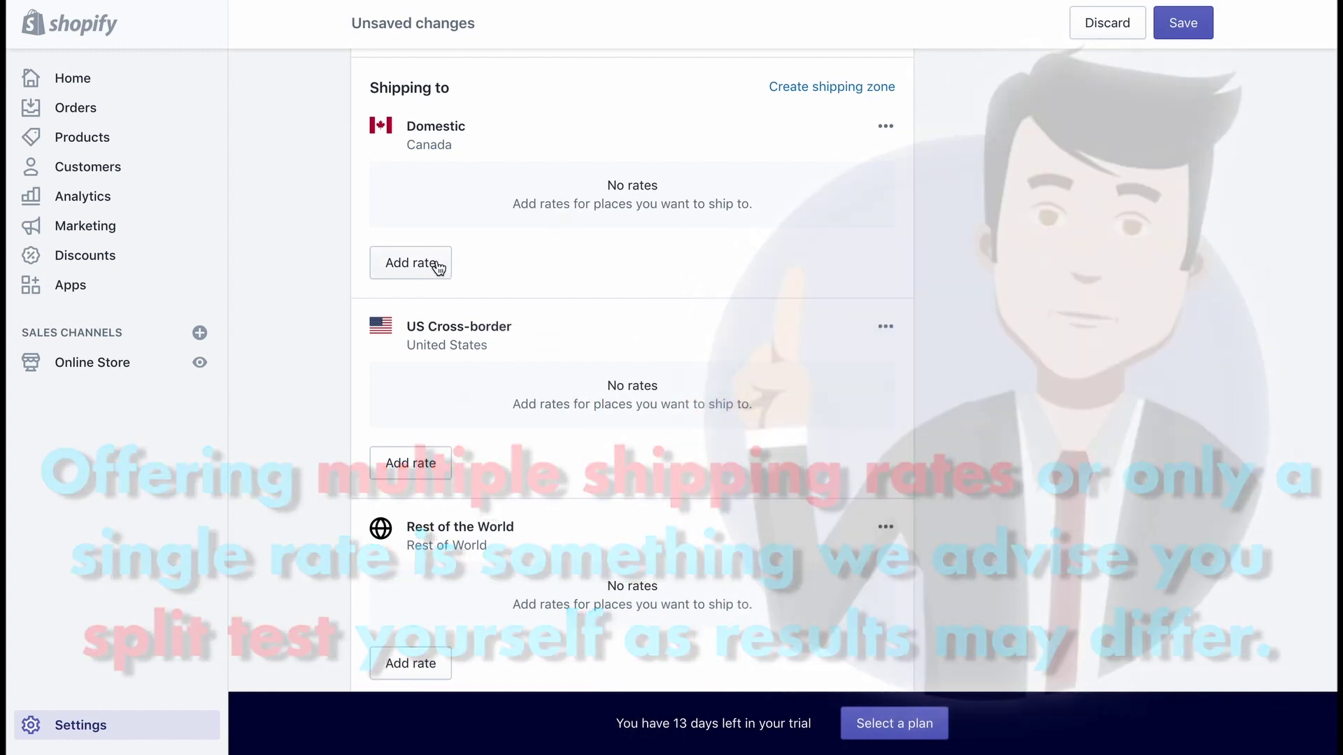
Add a free Standard rate (0.00) to the Domestic and US Cross-border zones
left_click(433, 264)
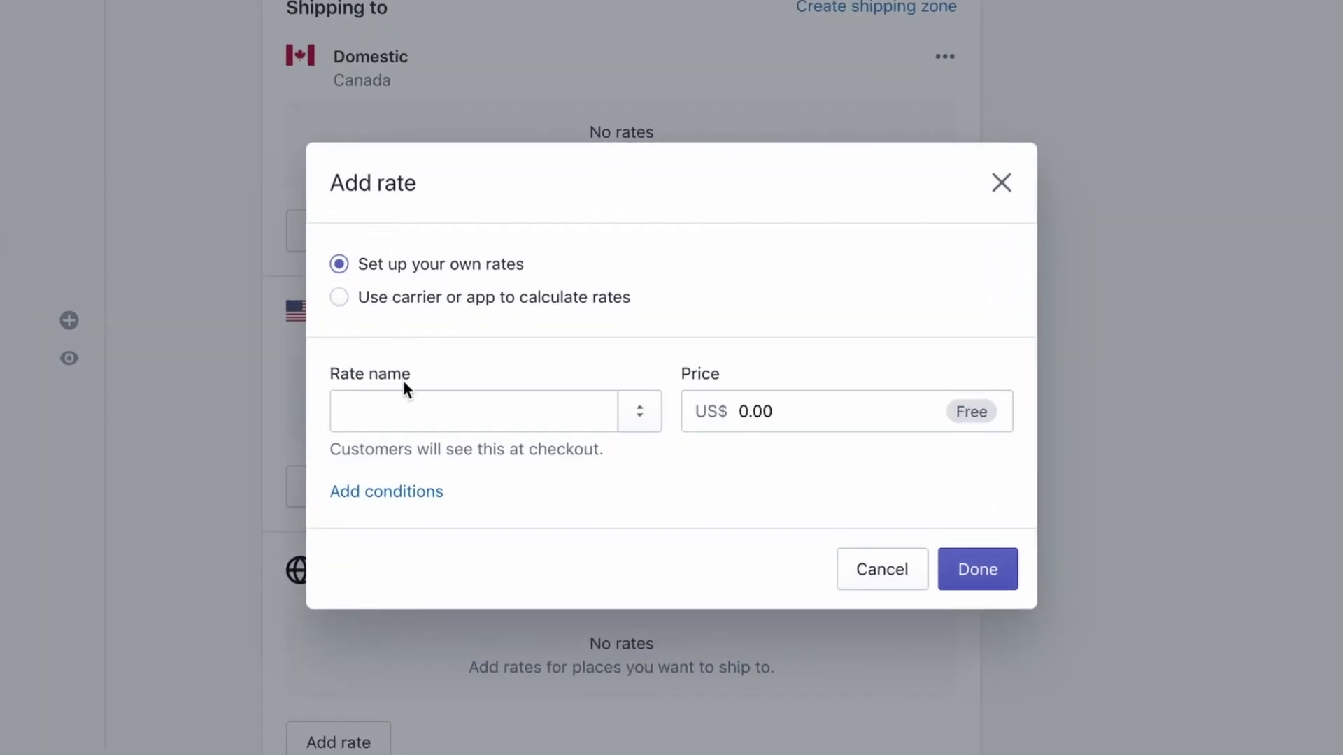
left_click(408, 405)
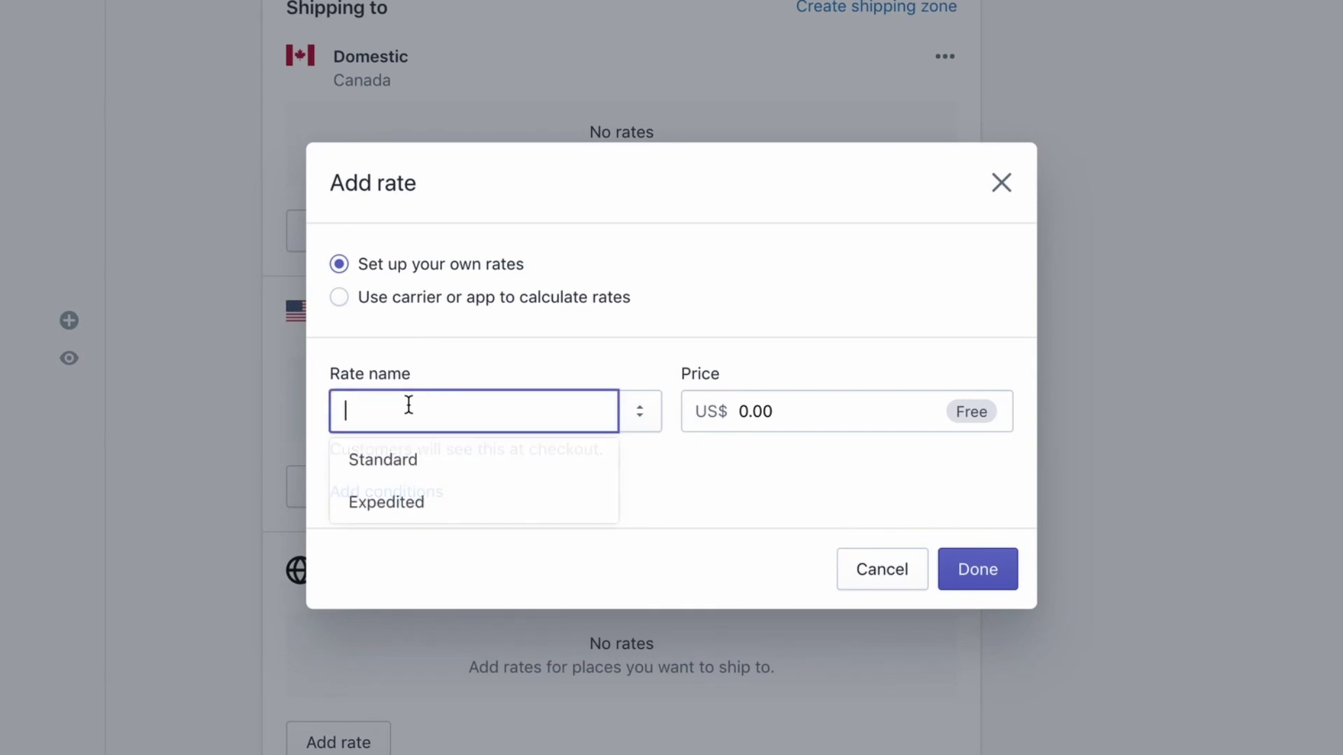
left_click(410, 460)
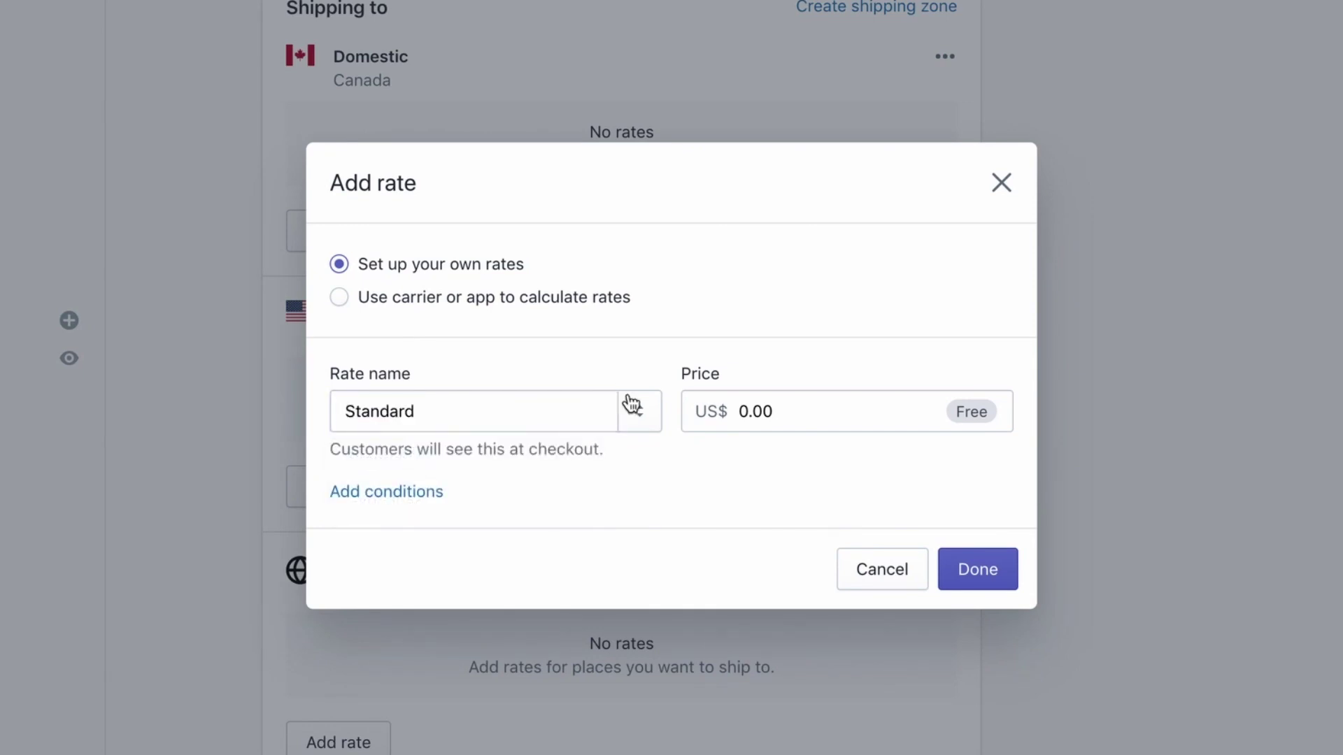
left_click(978, 569)
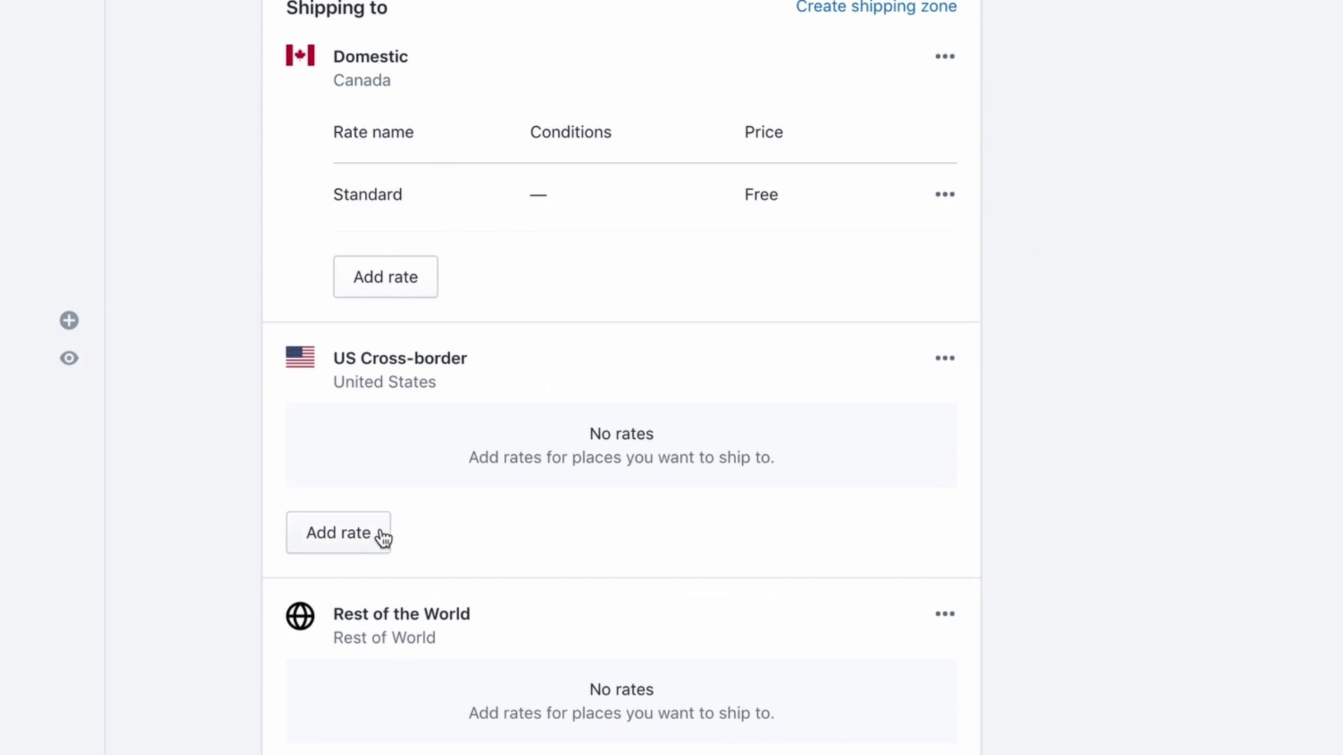
left_click(383, 537)
left_click(450, 402)
left_click(423, 462)
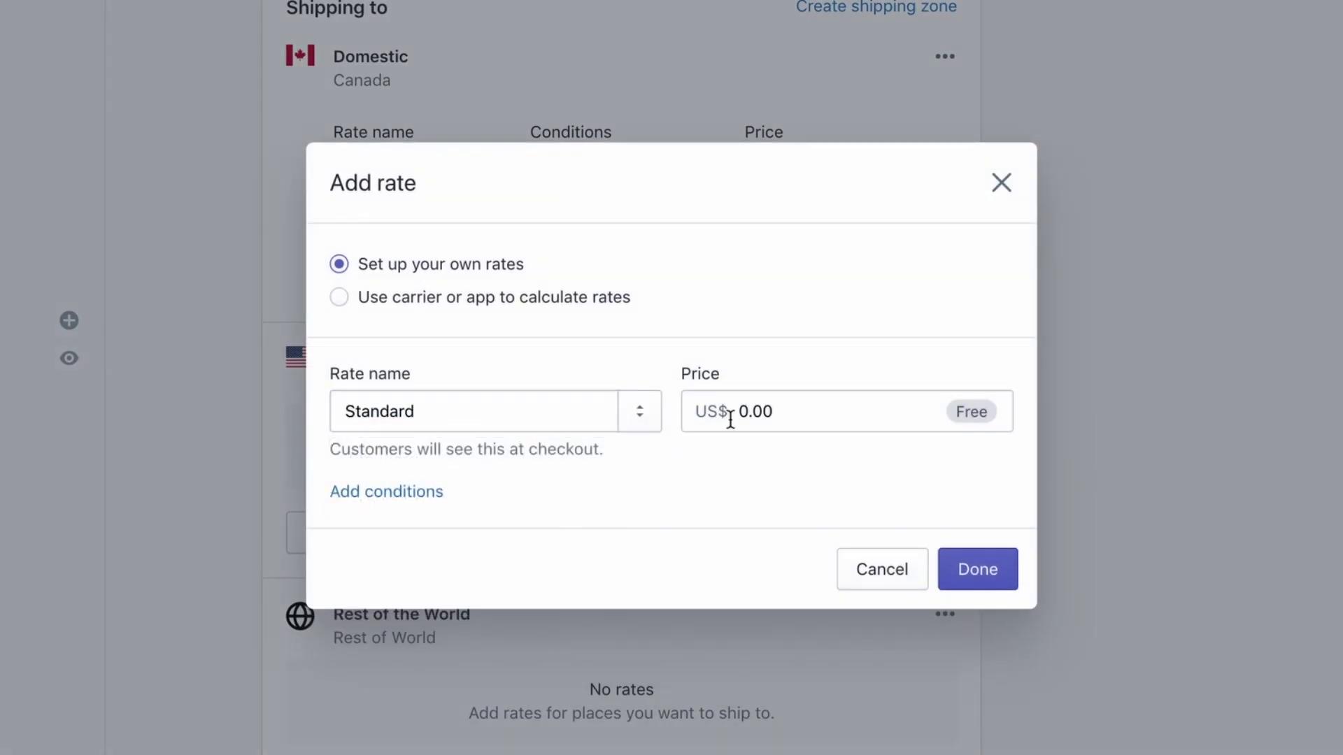
left_click(961, 559)
Add a free Standard rate (0.00) to the Rest of the World zone
scroll(779, 569, "down", 3)
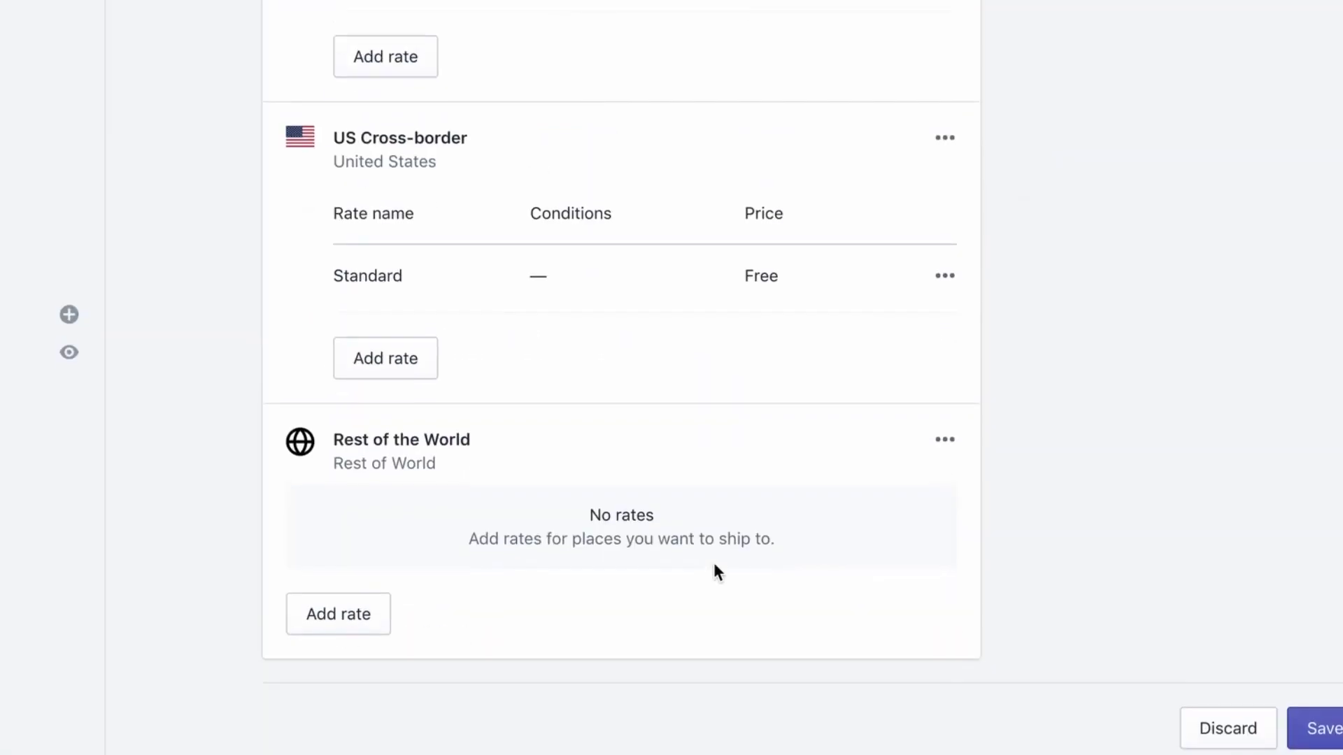
left_click(368, 620)
left_click(405, 409)
left_click(406, 468)
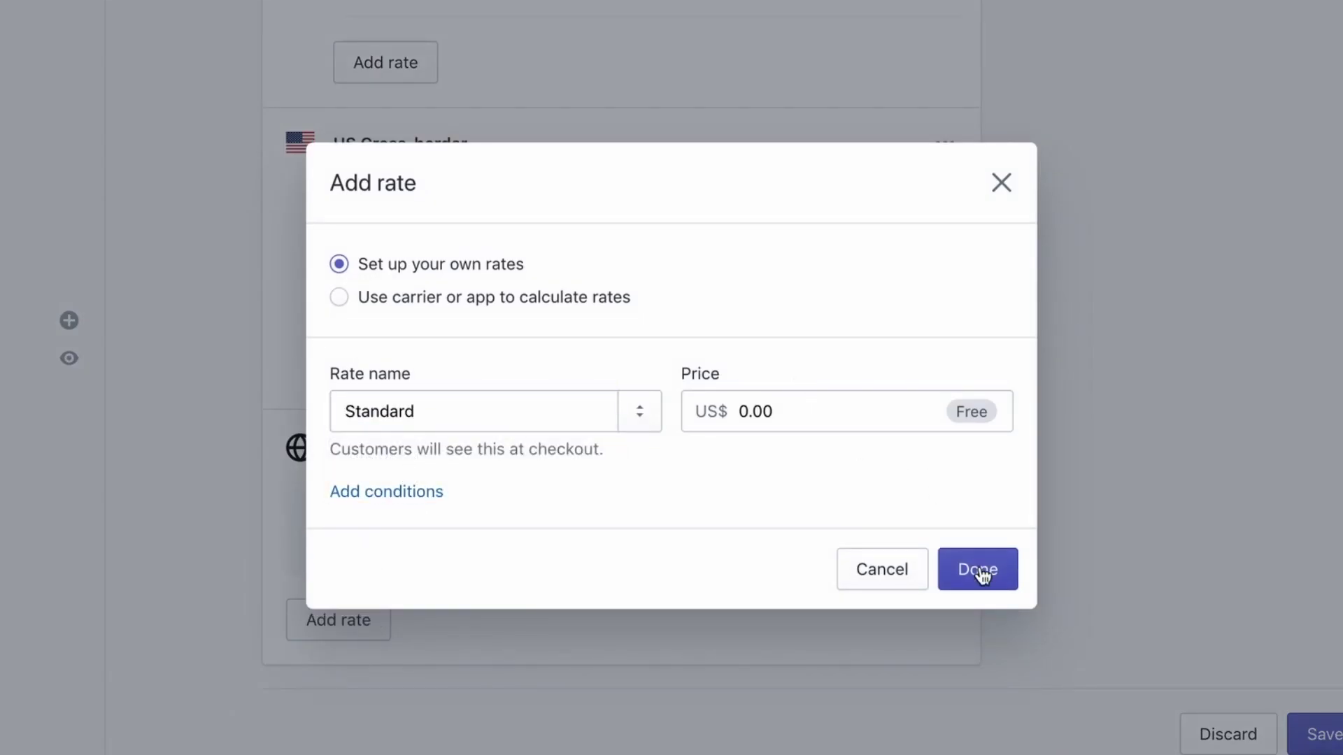
left_click(982, 575)
scroll(767, 423, "up", 5)
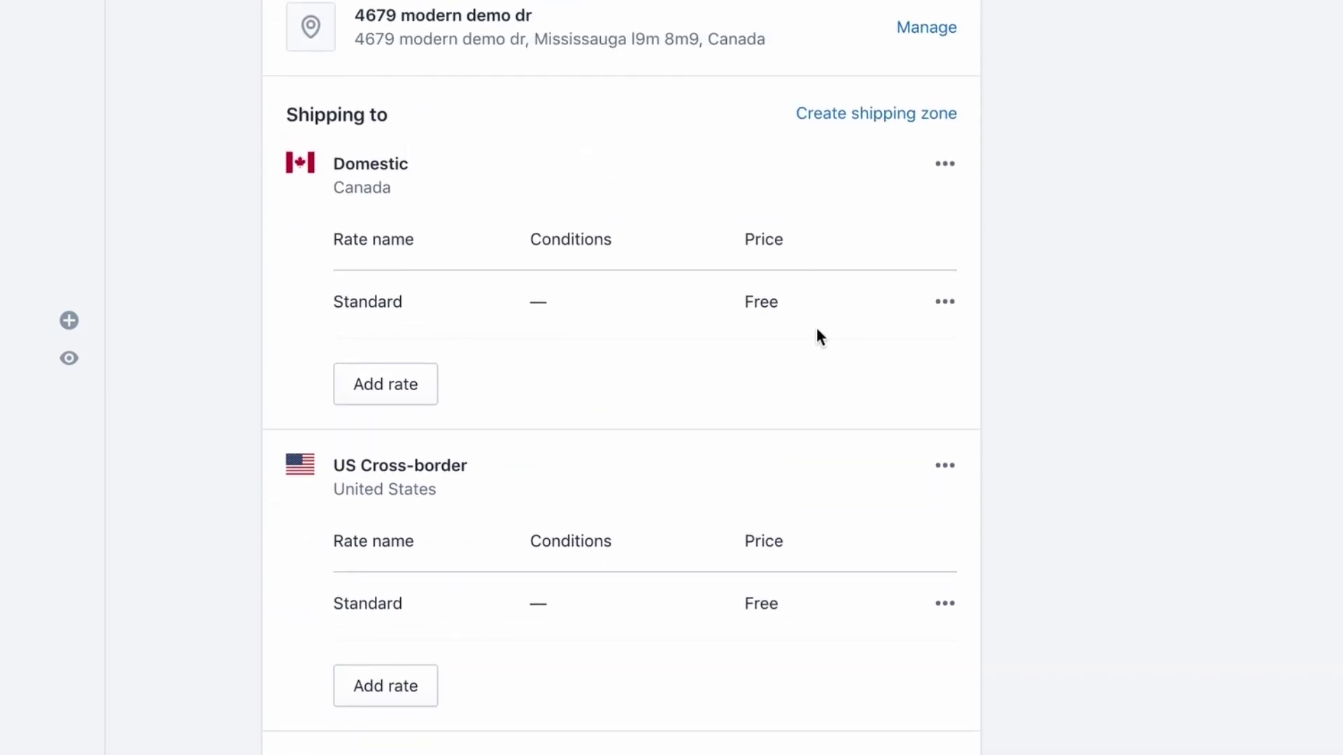
scroll(785, 400, "up", 3)
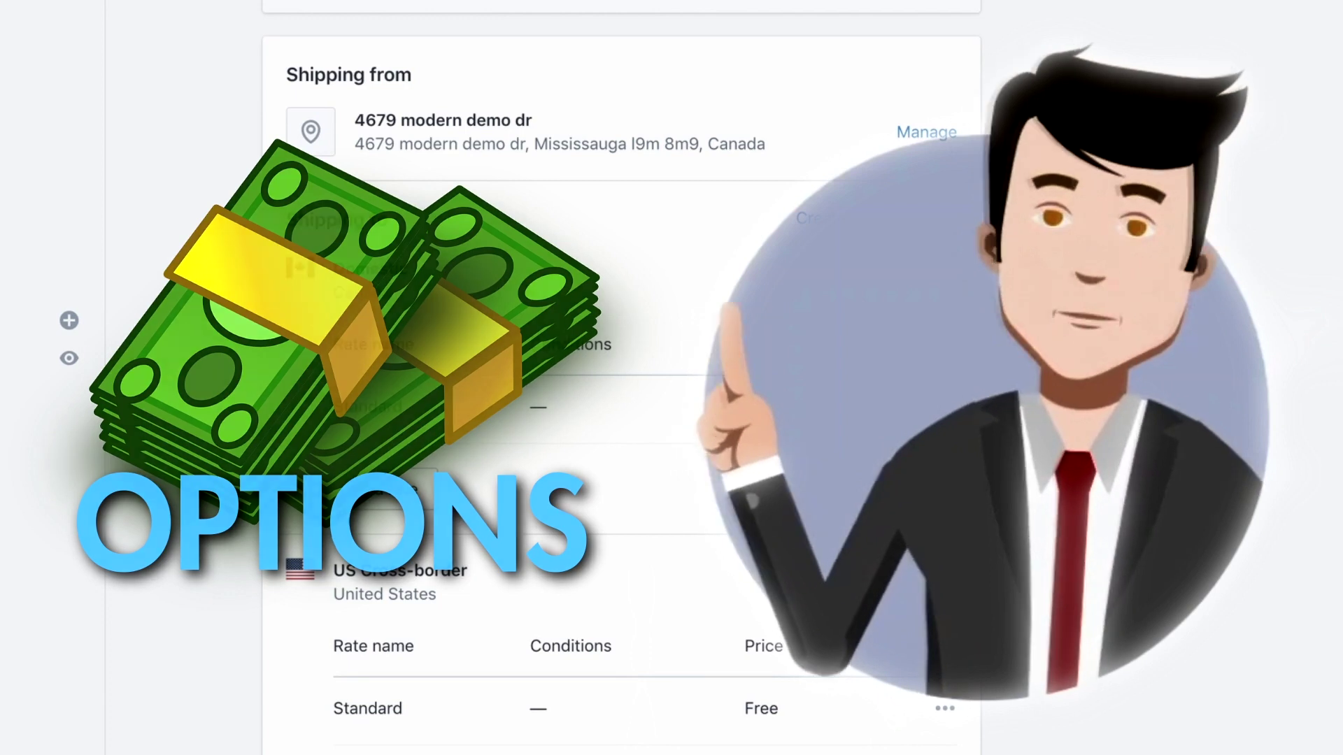
Add an Expedited rate at US$4.99 to the Domestic shipping zone
left_click(389, 494)
left_click(418, 430)
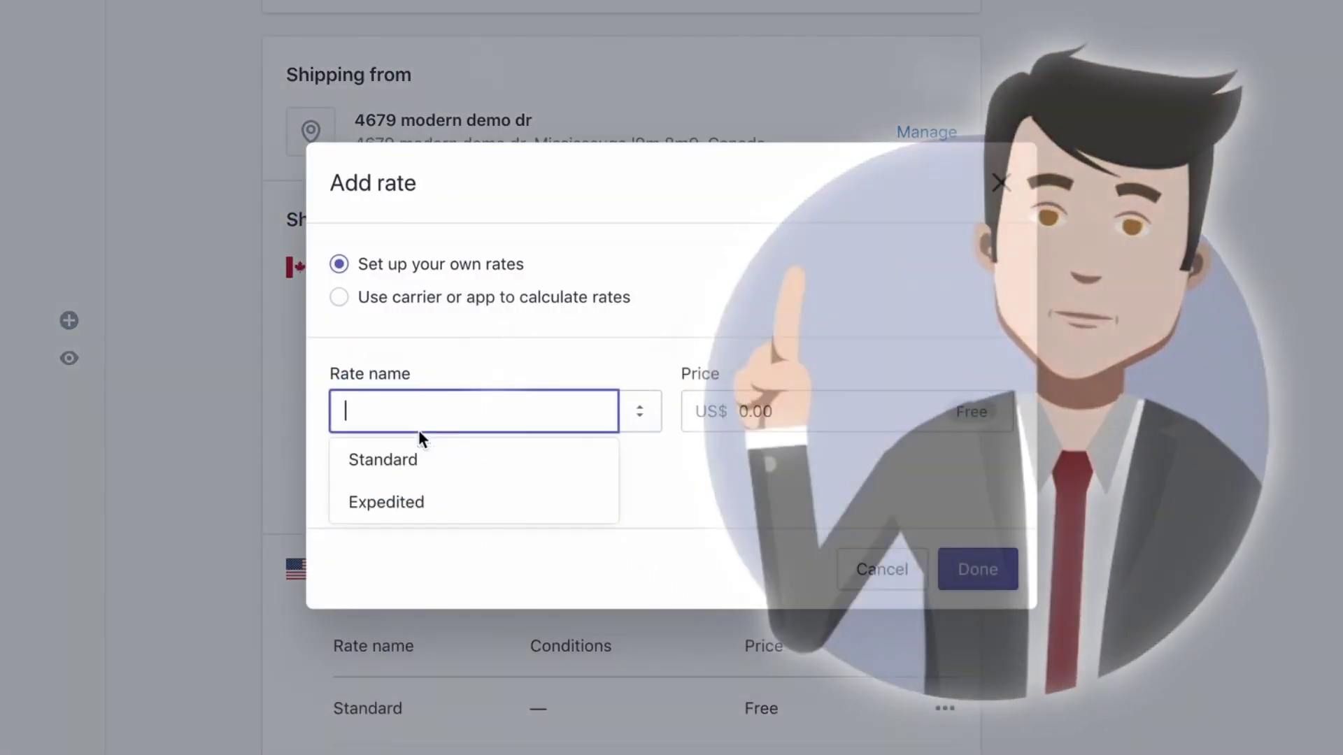
left_click(414, 499)
left_click(793, 414)
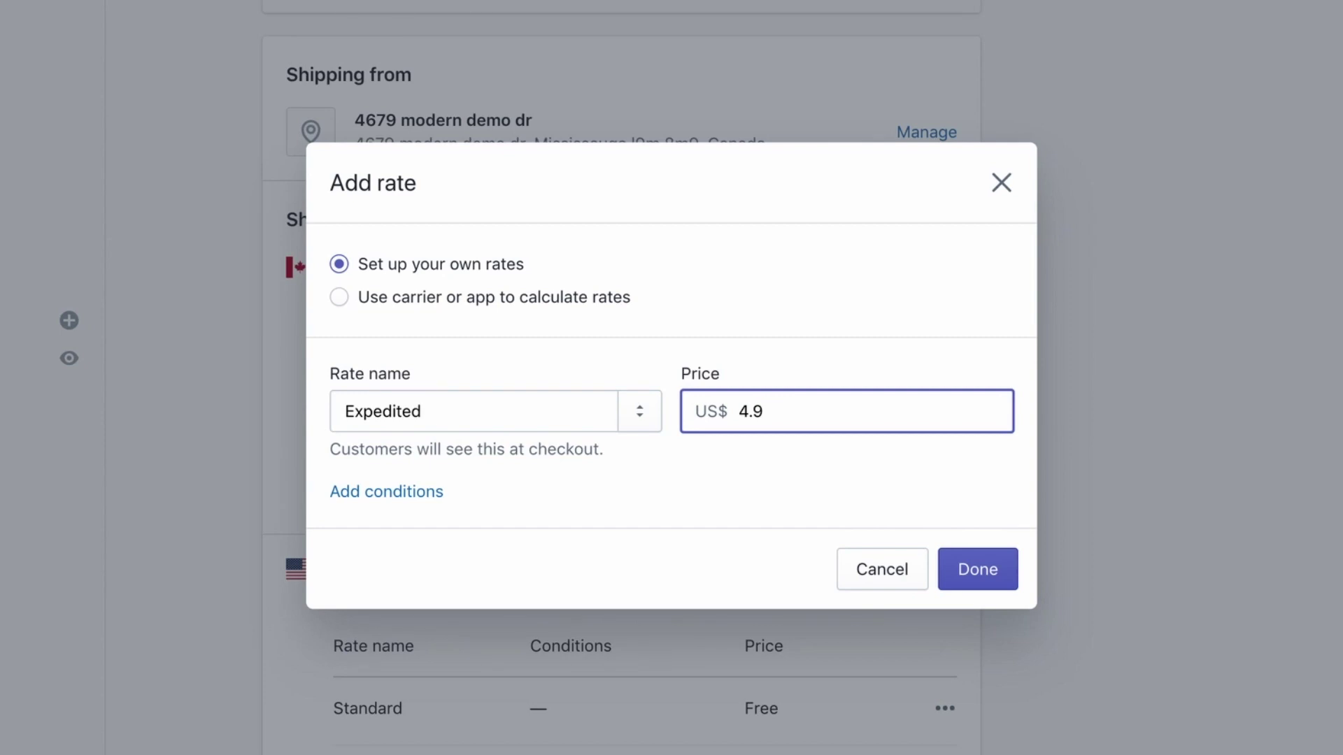
left_click(986, 580)
Add an Expedited rate at US$4.99 to the US Cross-border zone
scroll(687, 433, "down", 3)
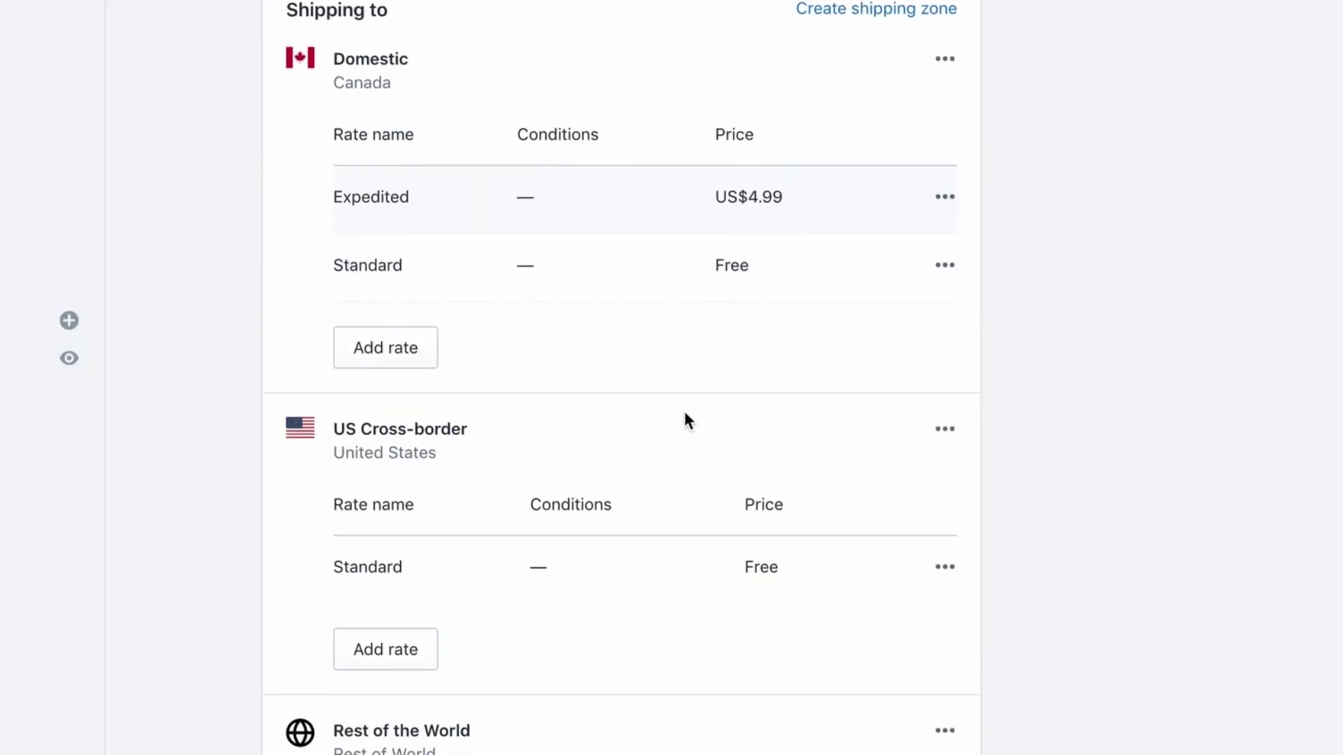
left_click(414, 642)
left_click(477, 400)
left_click(465, 503)
left_click(777, 413)
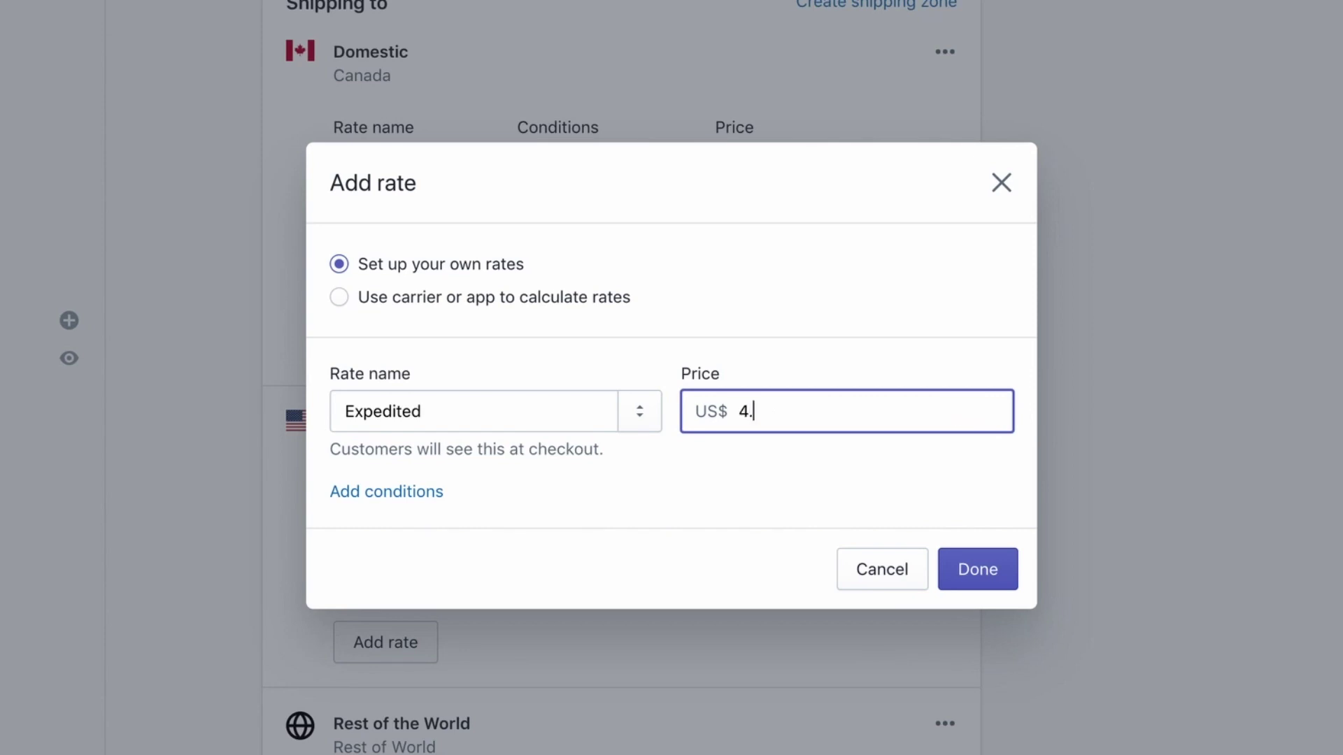
left_click(967, 563)
Add an Expedited rate at US$4.99 to the Rest of the World zone
scroll(712, 517, "down", 5)
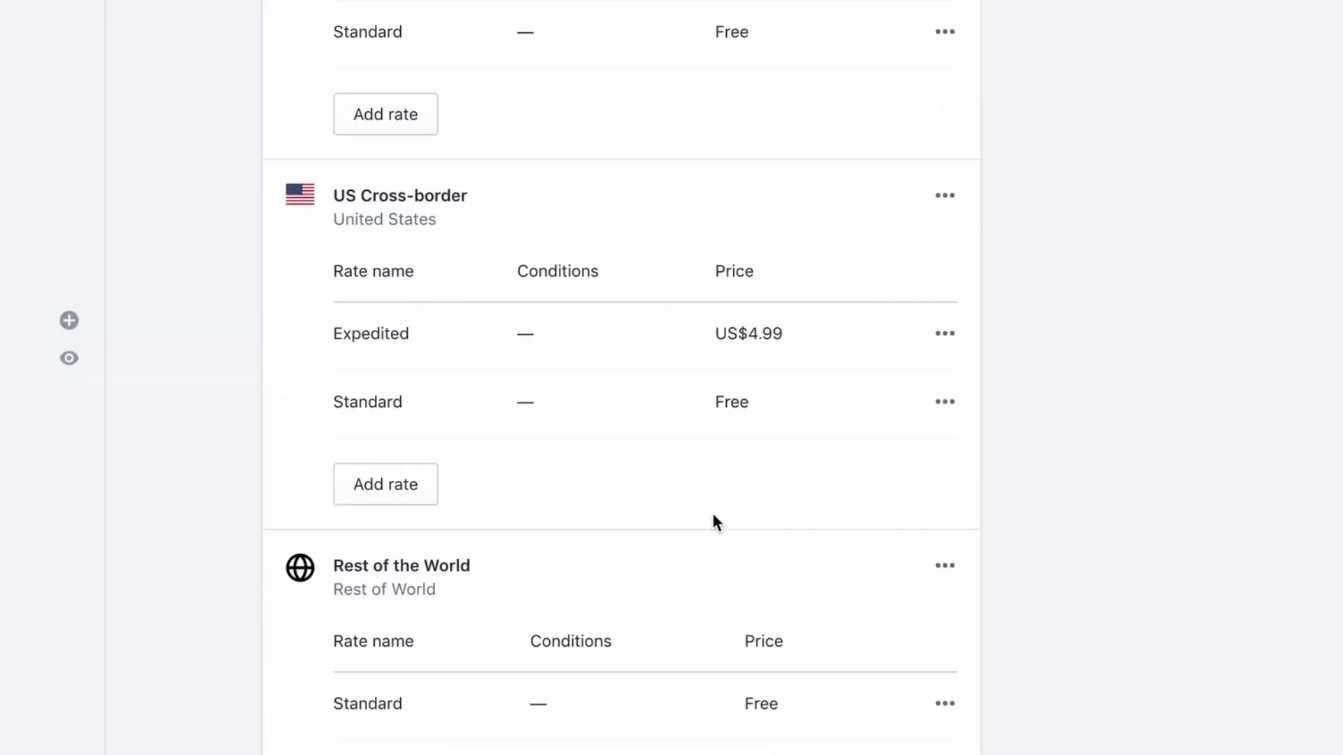
left_click(437, 627)
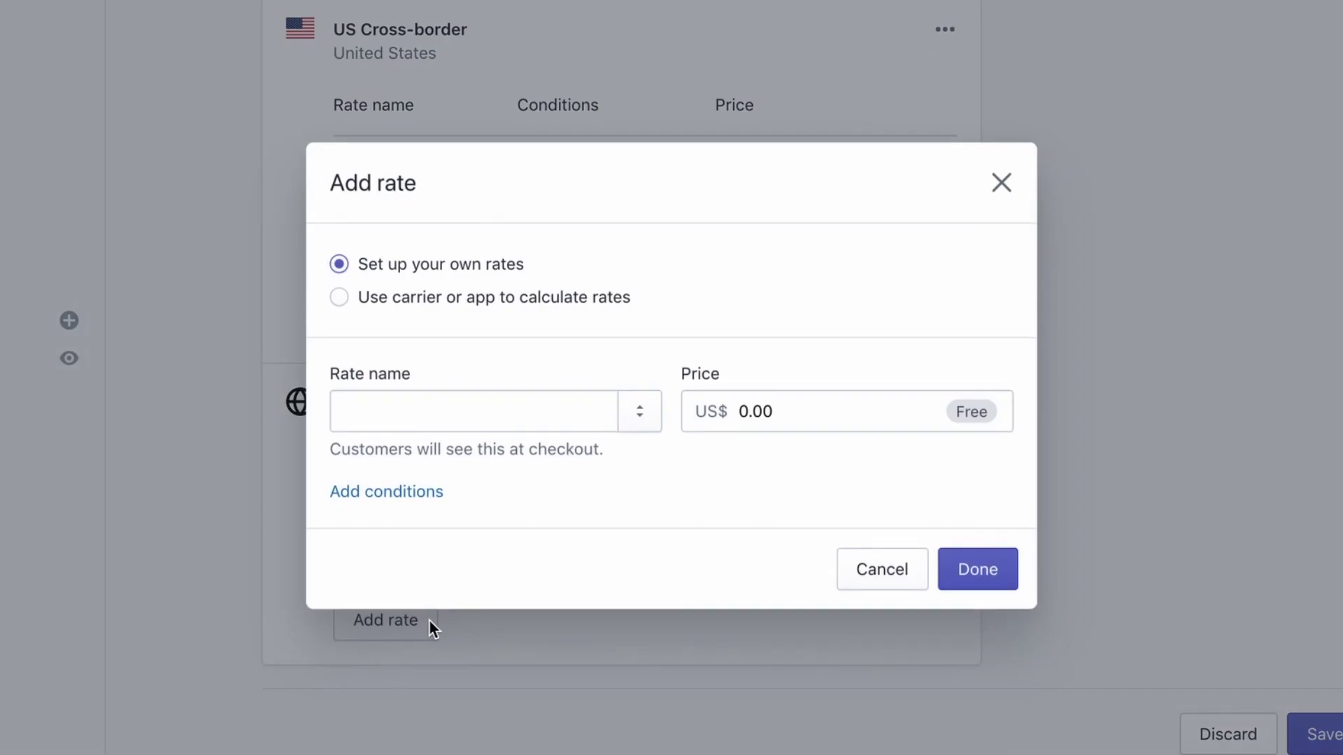
left_click(426, 408)
left_click(406, 504)
left_click(756, 417)
key("BackSpace")
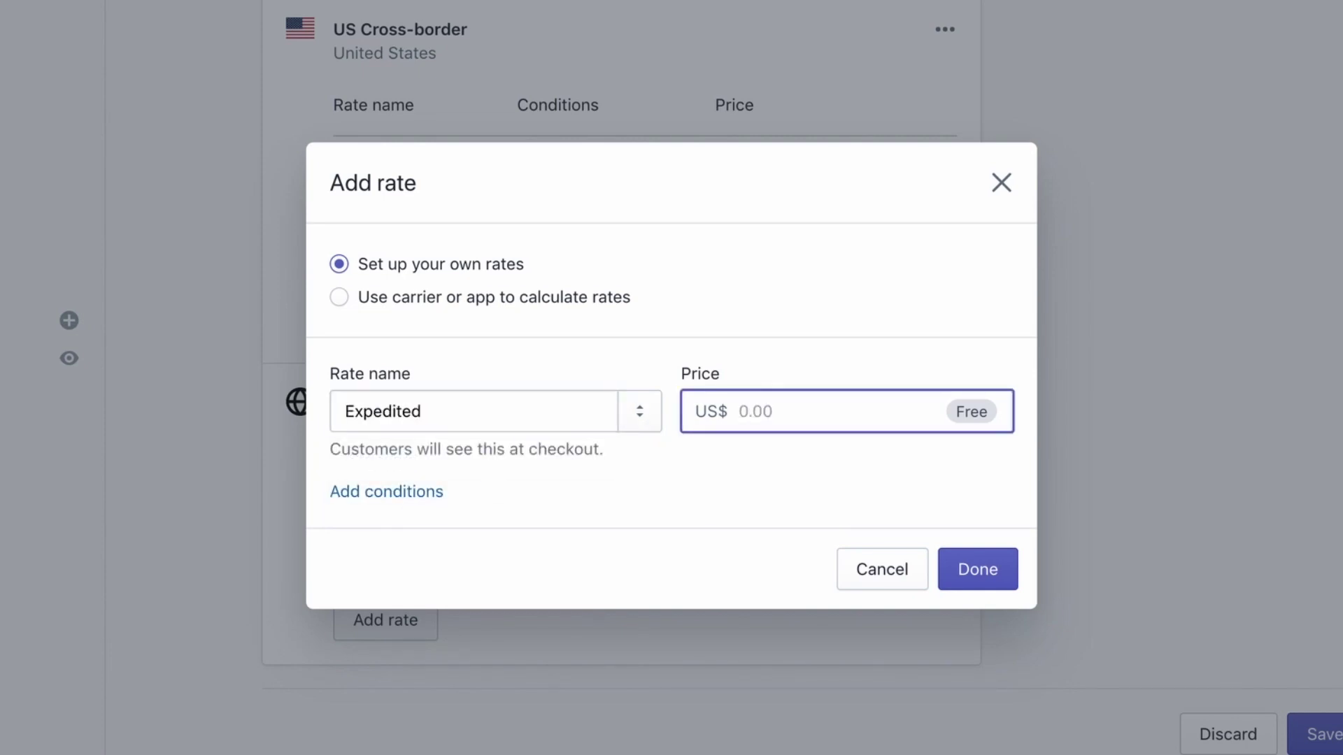
left_click(954, 560)
scroll(711, 396, "up", 4)
scroll(728, 266, "up", 1)
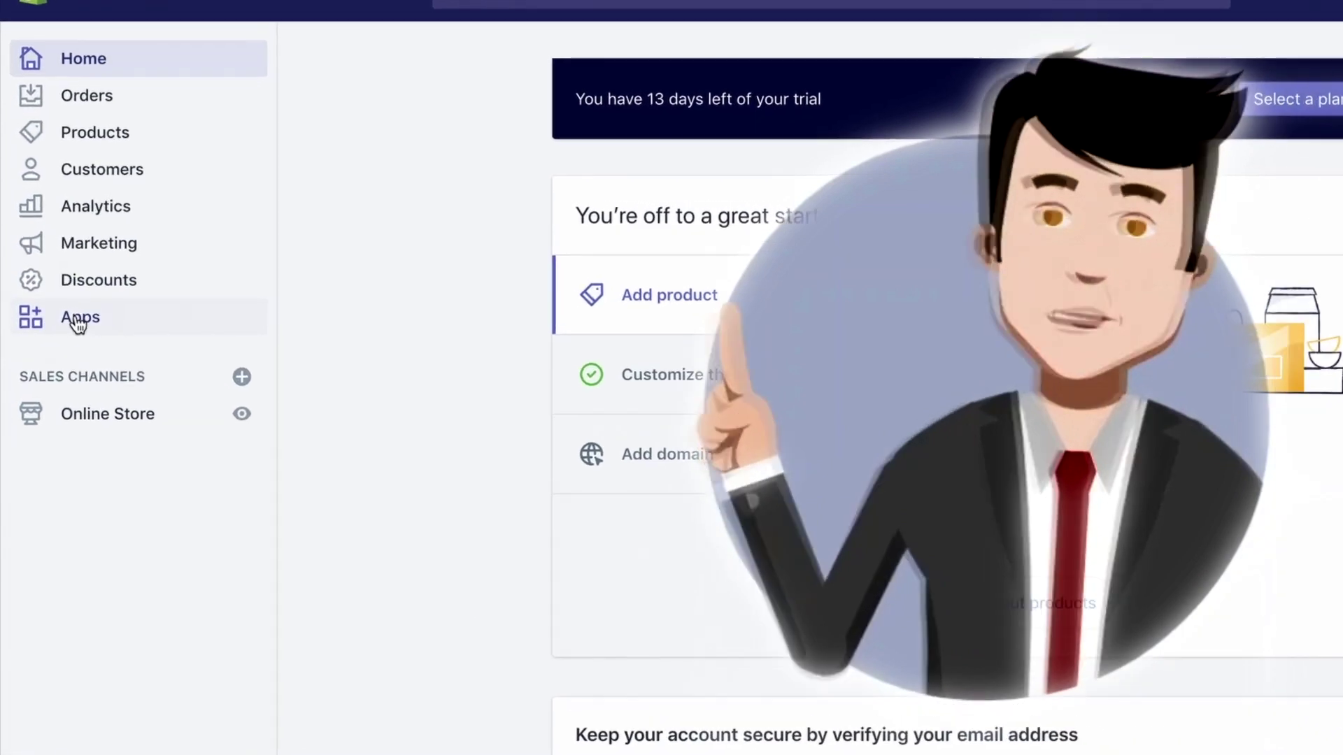
Go from Apps to the Shopify App Store and search for 'oberlo'
left_click(78, 323)
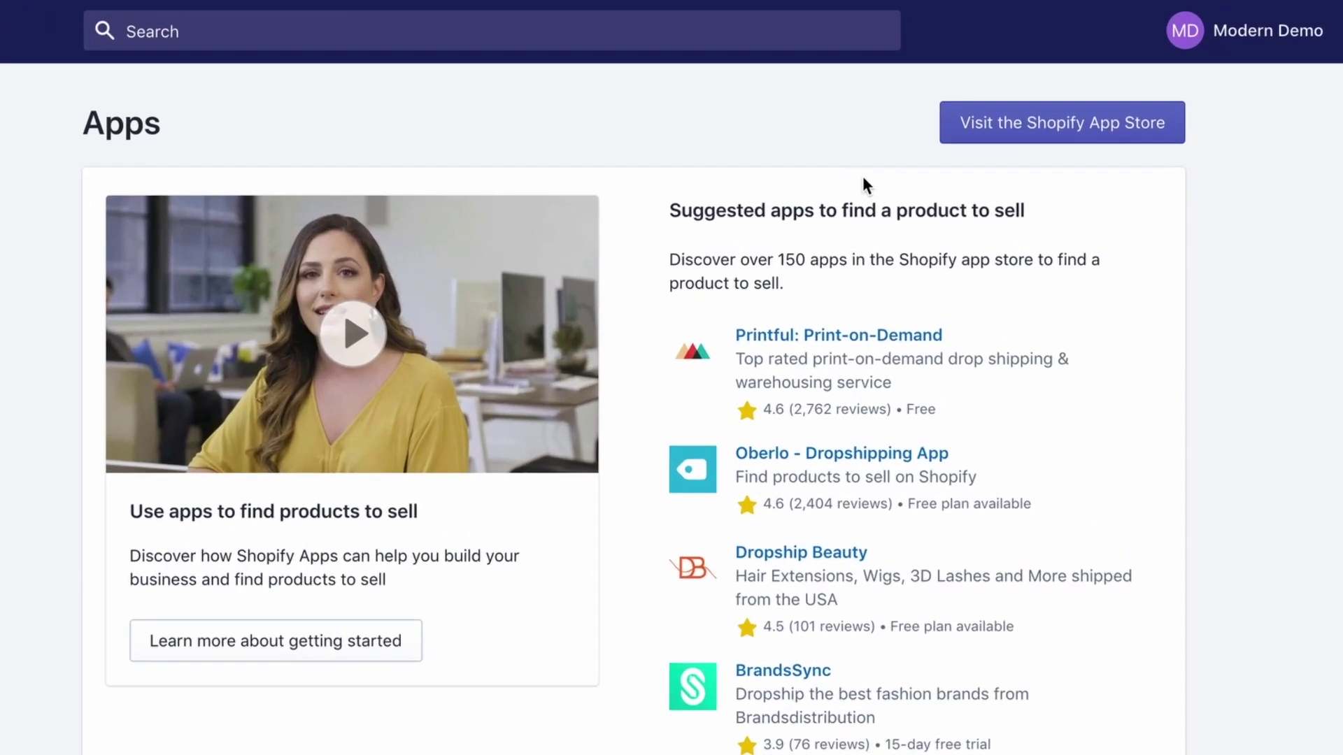
left_click(1063, 101)
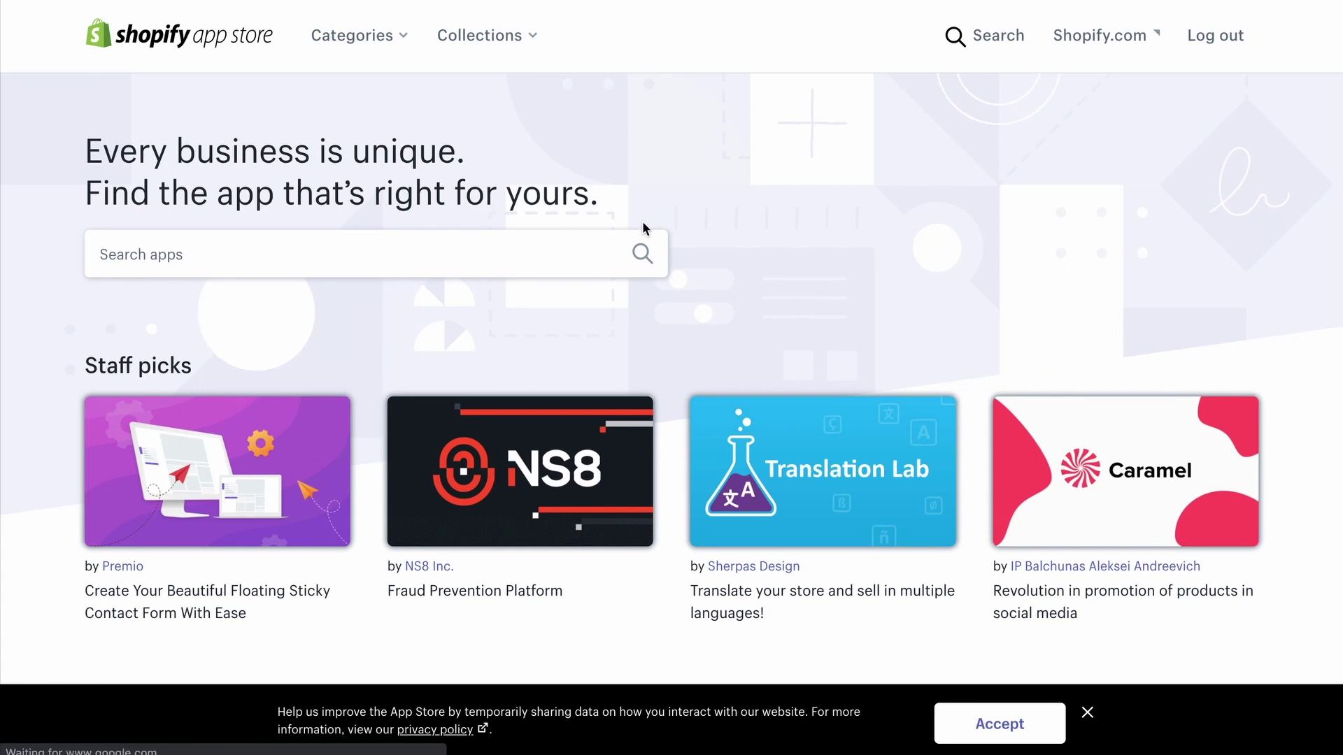
left_click(373, 269)
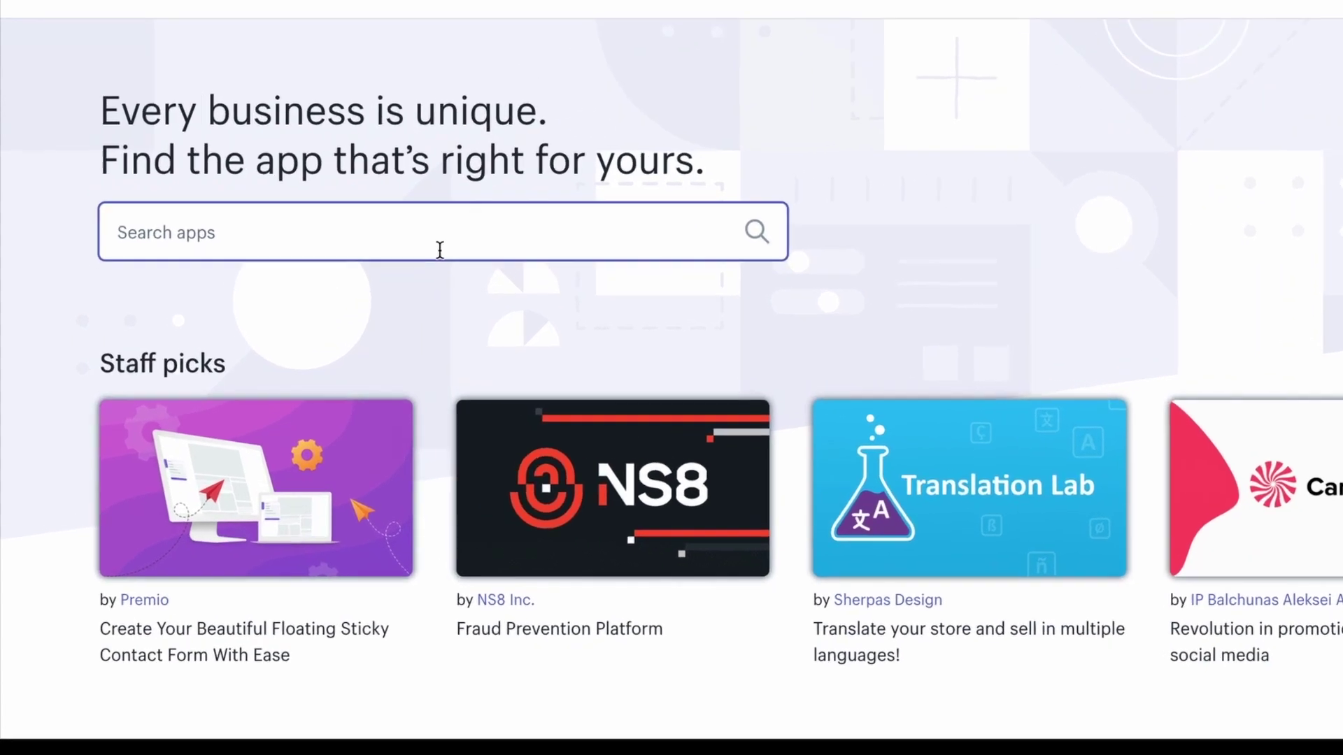
type("oberlo")
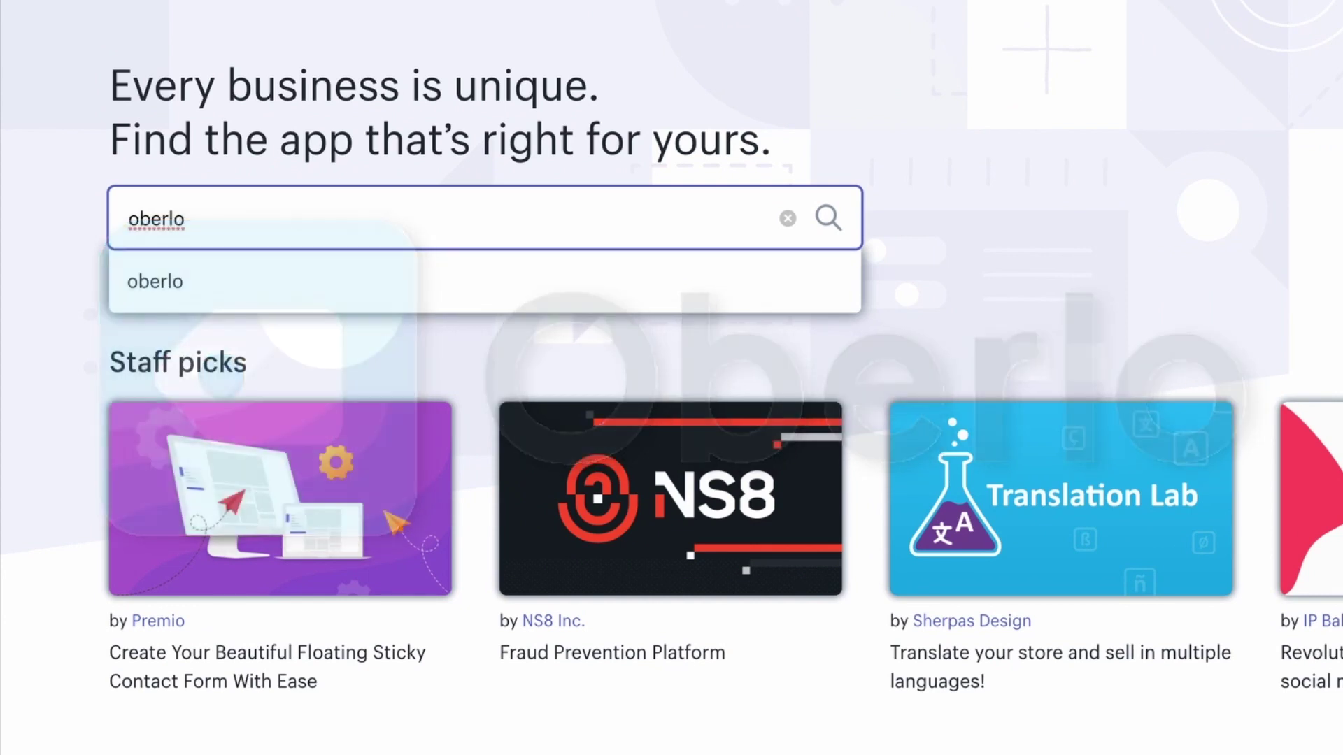
key("Return")
Add the Oberlo dropshipping app and read through its requested permissions on the install page
left_click(533, 371)
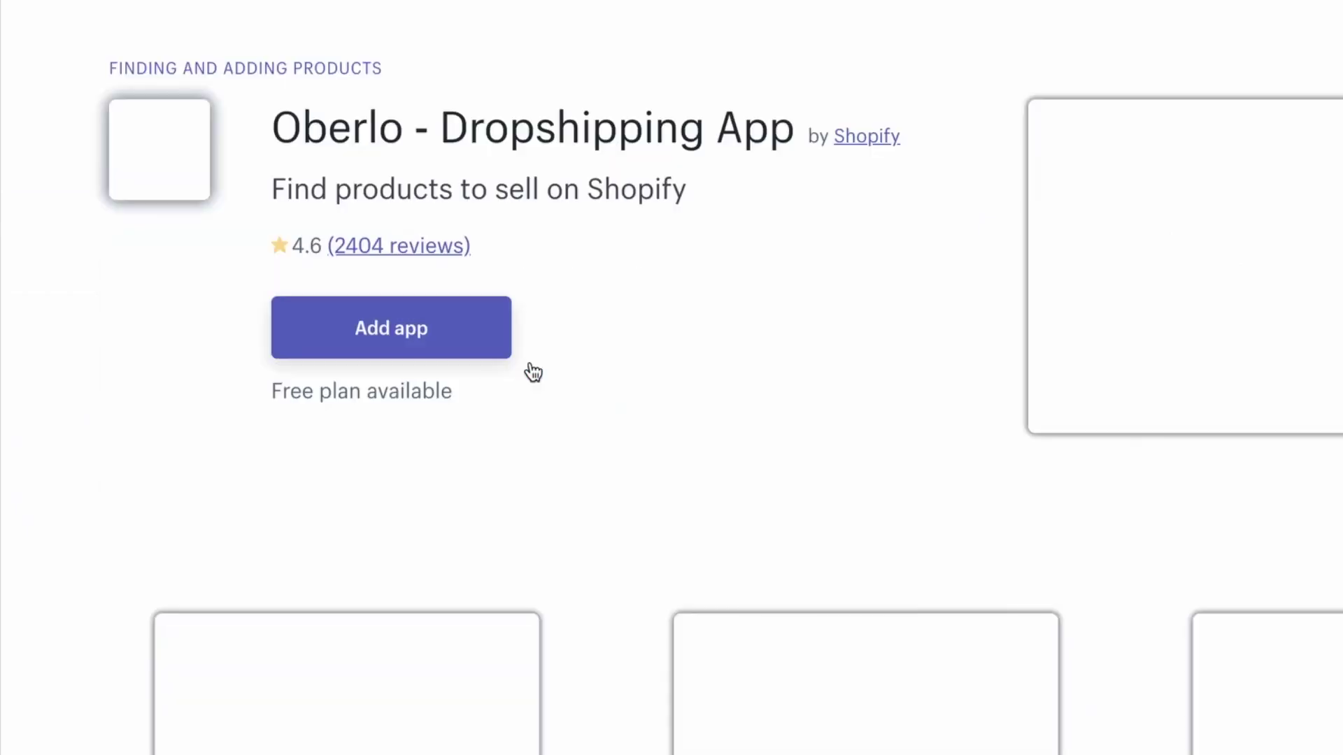
left_click(492, 341)
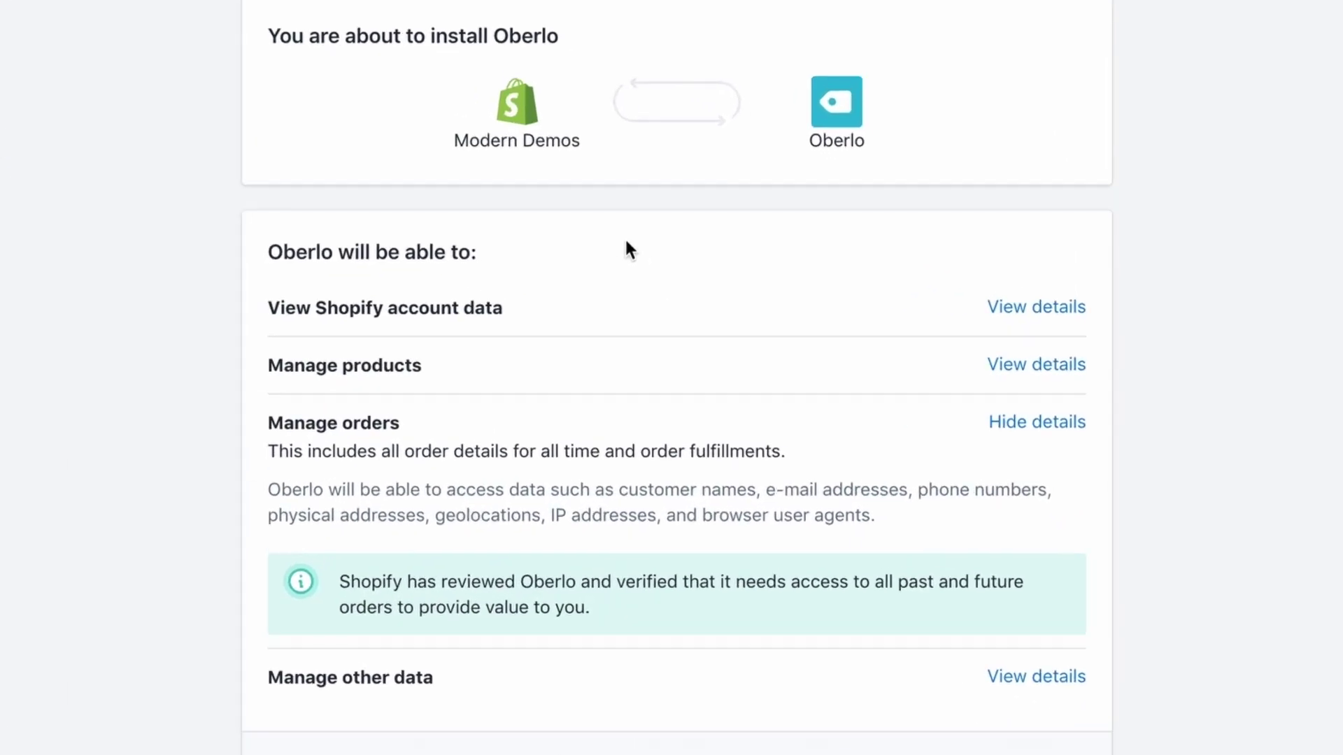
scroll(626, 242, "down", 1)
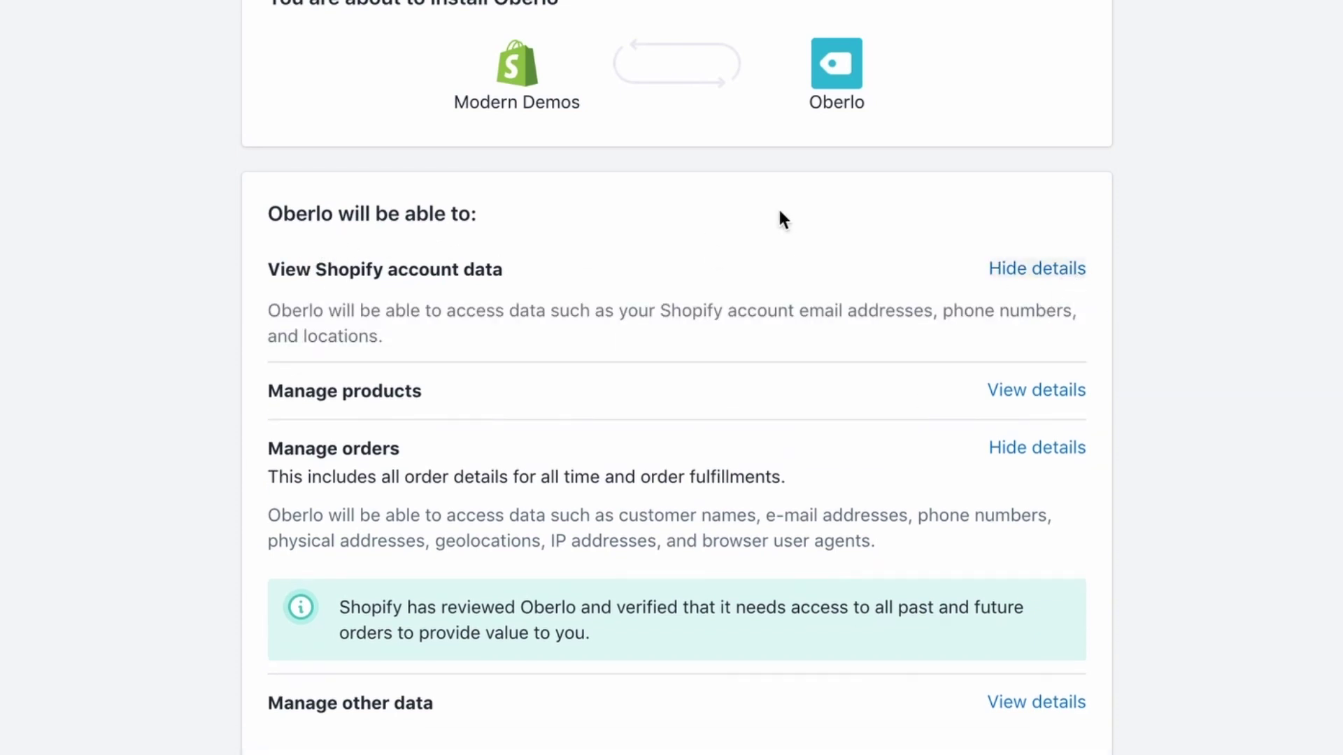
scroll(650, 339, "down", 1)
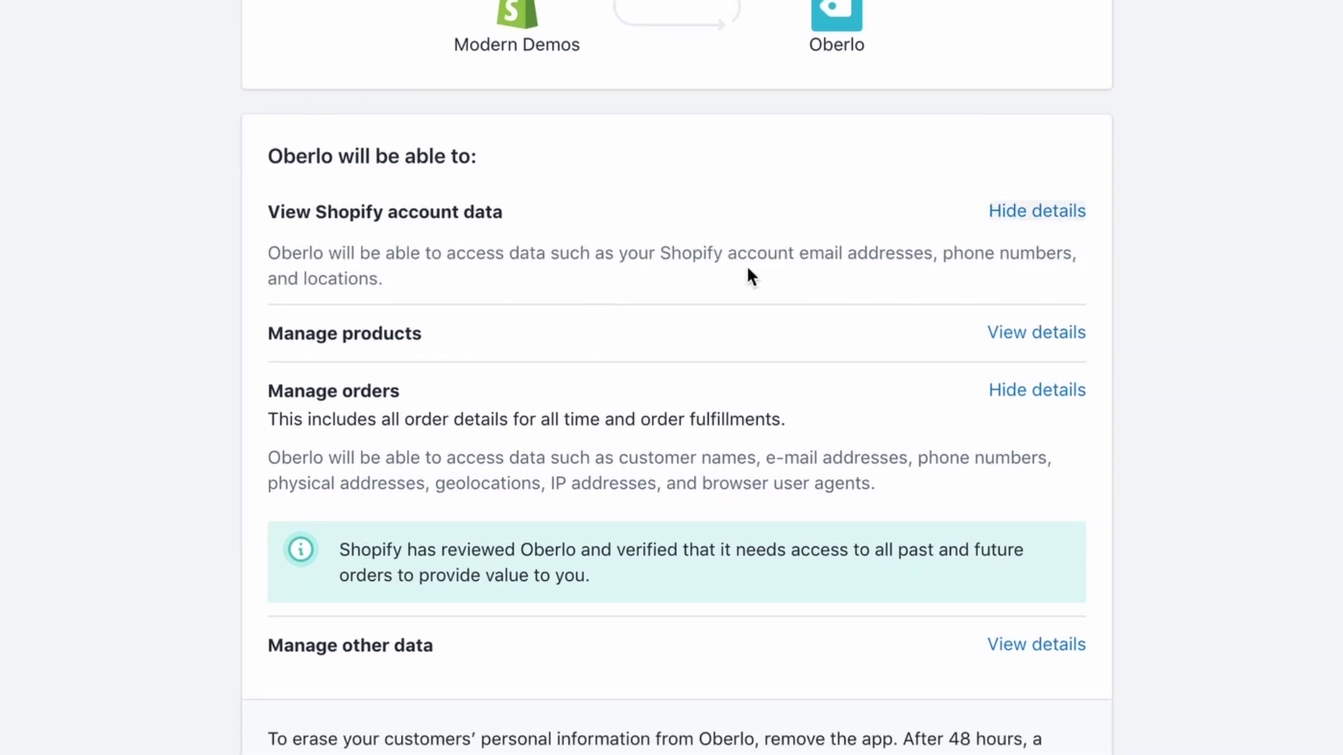
scroll(614, 343, "down", 1)
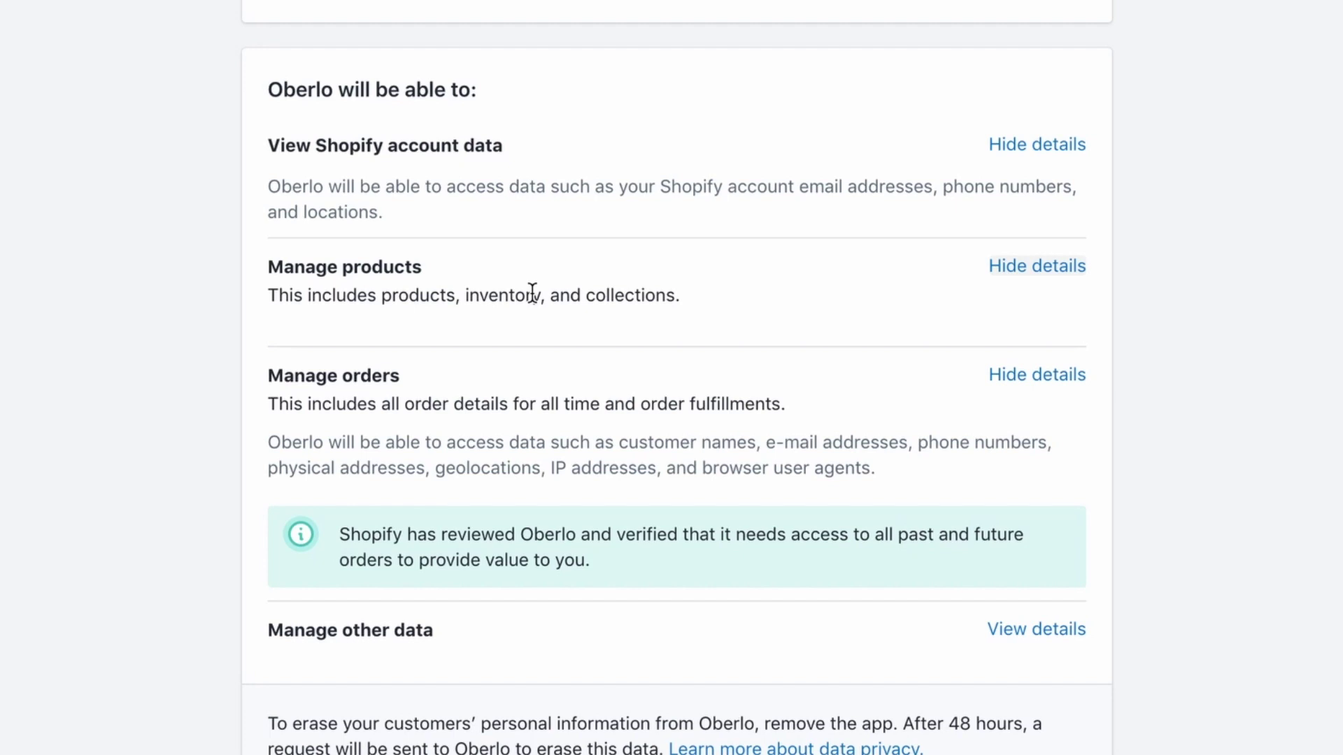
scroll(532, 293, "down", 3)
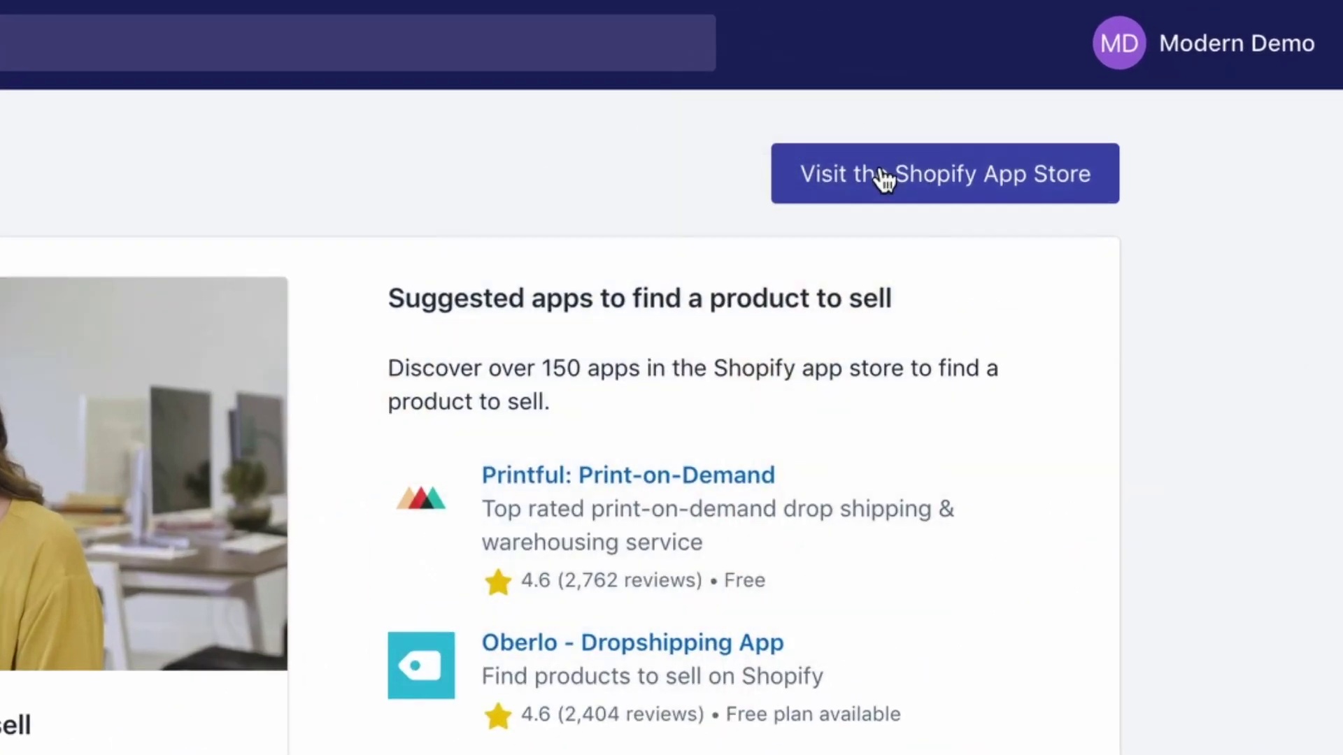
Search the App Store for 'best currency converter' and open the BEST Currency Converter page
left_click(883, 176)
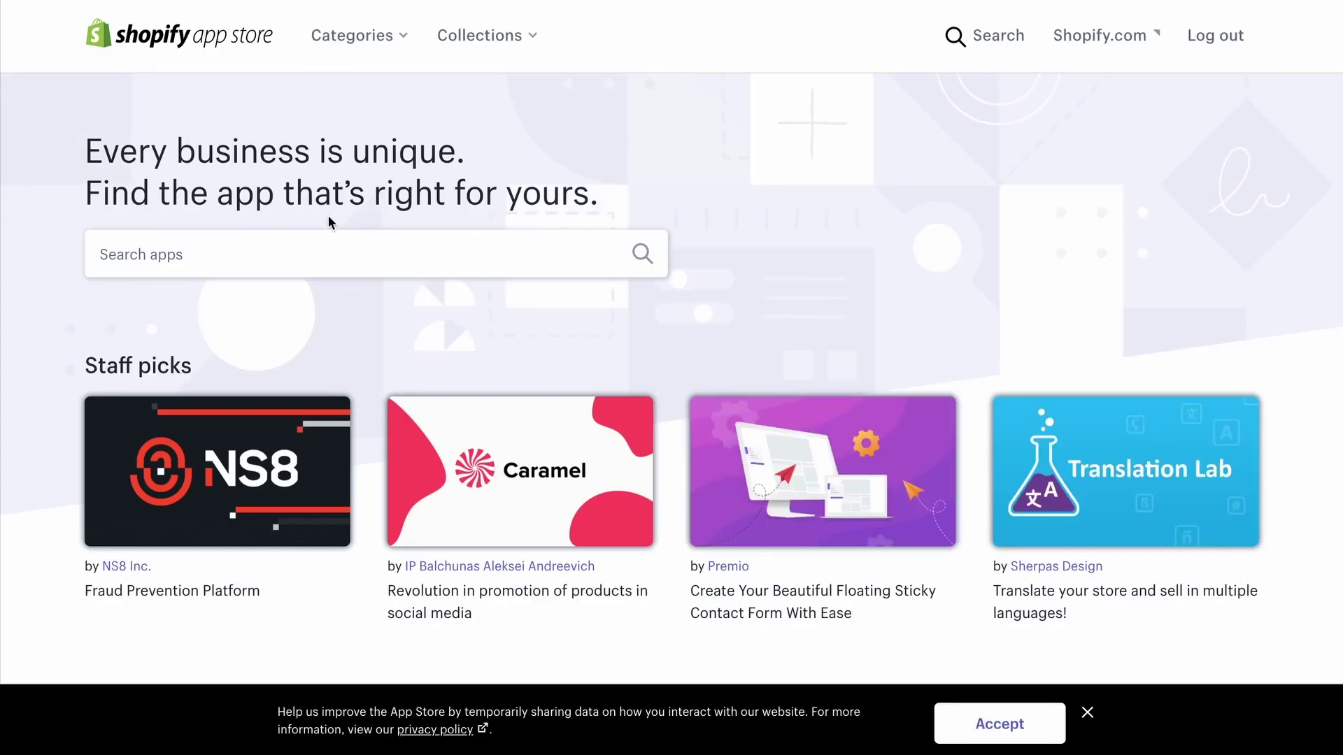
left_click(300, 251)
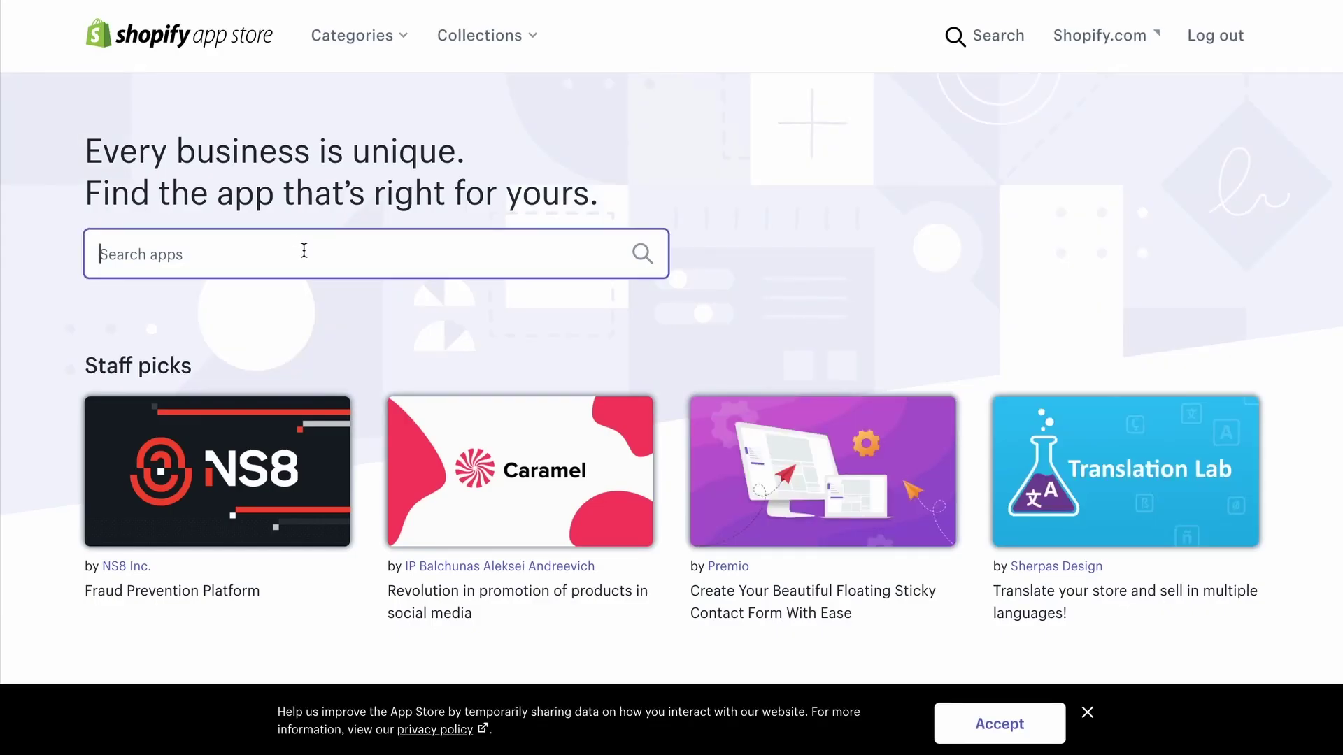
type("best curr")
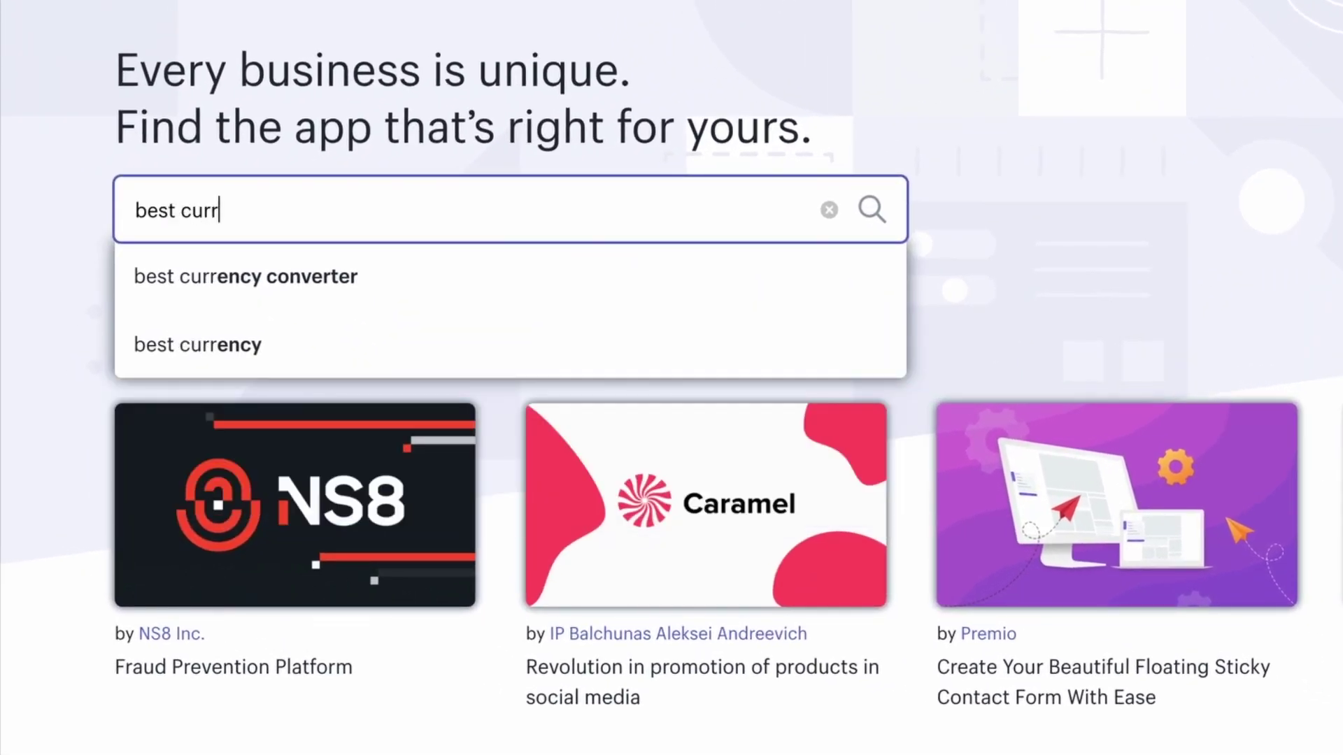
left_click(445, 277)
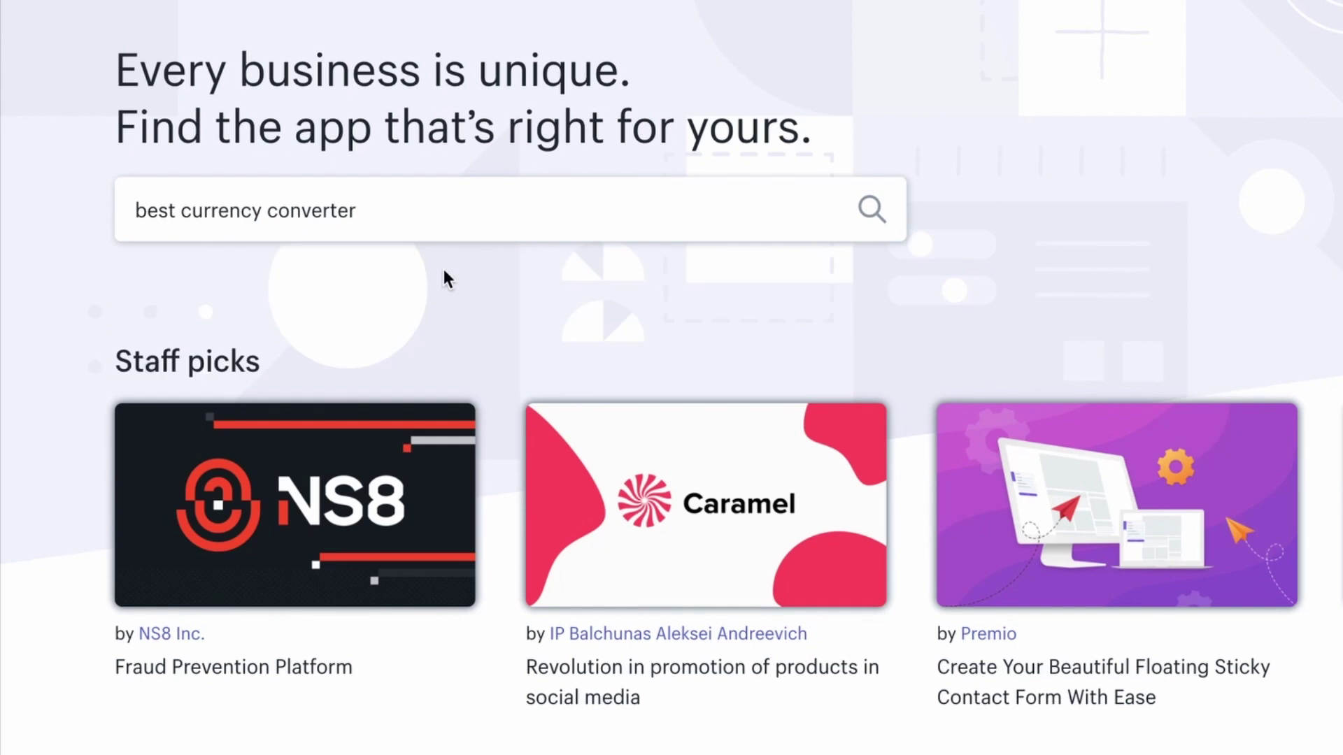
scroll(444, 266, "down", 4)
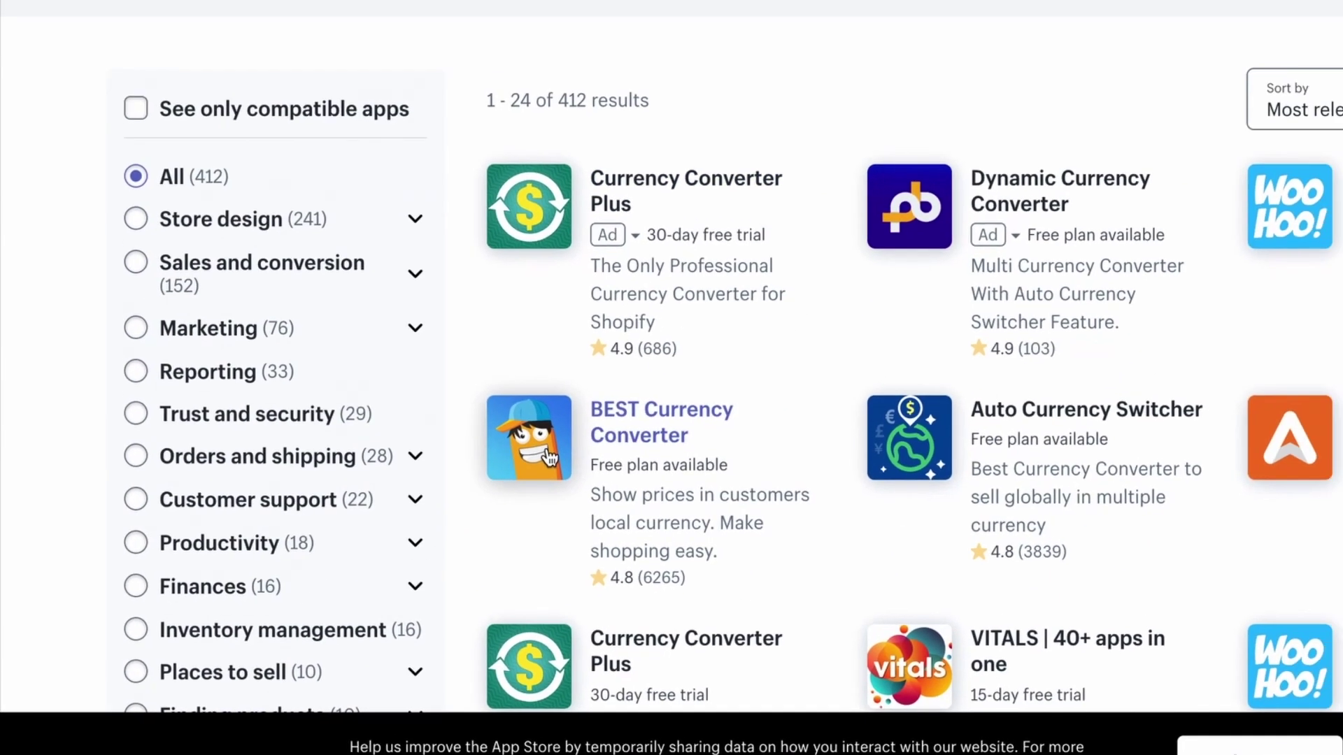
left_click(591, 394)
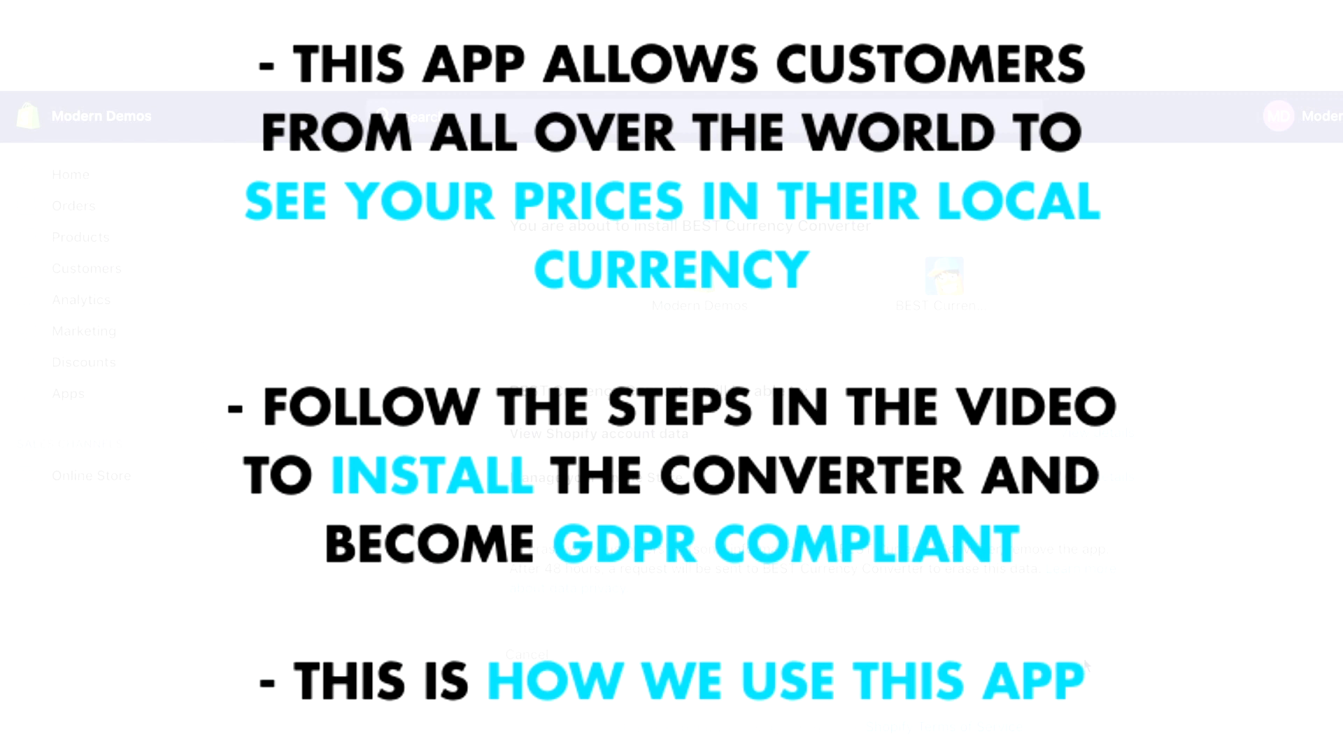
Confirm installing BEST Currency Converter and review its Membership Plan table
left_click(1084, 663)
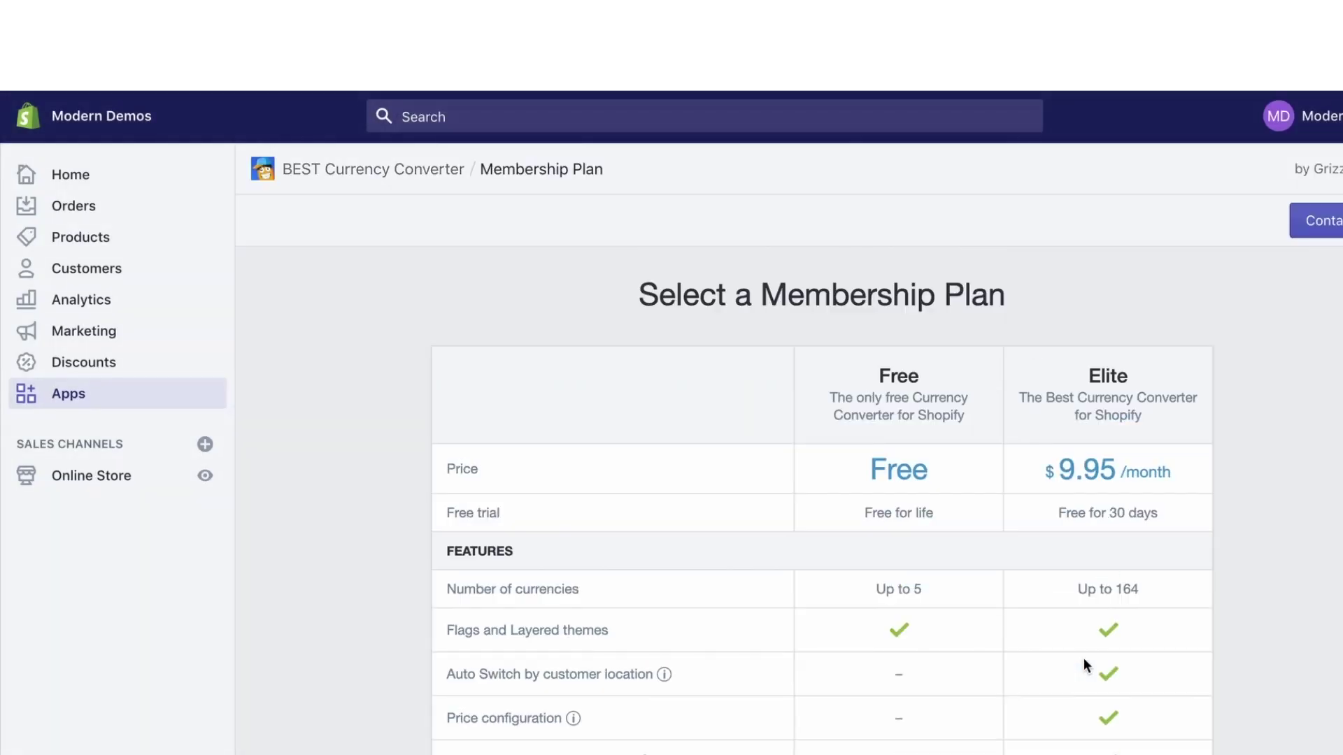
scroll(1084, 657, "down", 3)
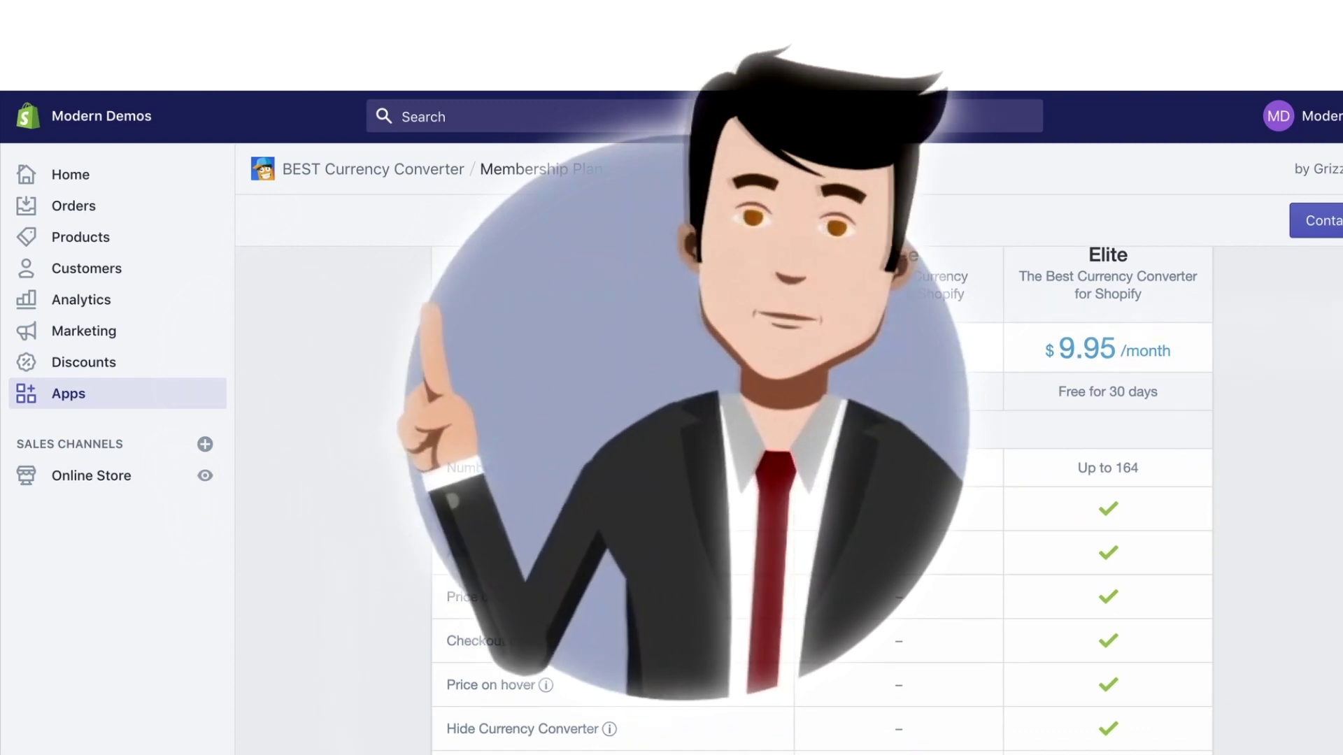
scroll(1084, 657, "down", 5)
scroll(883, 728, "down", 2)
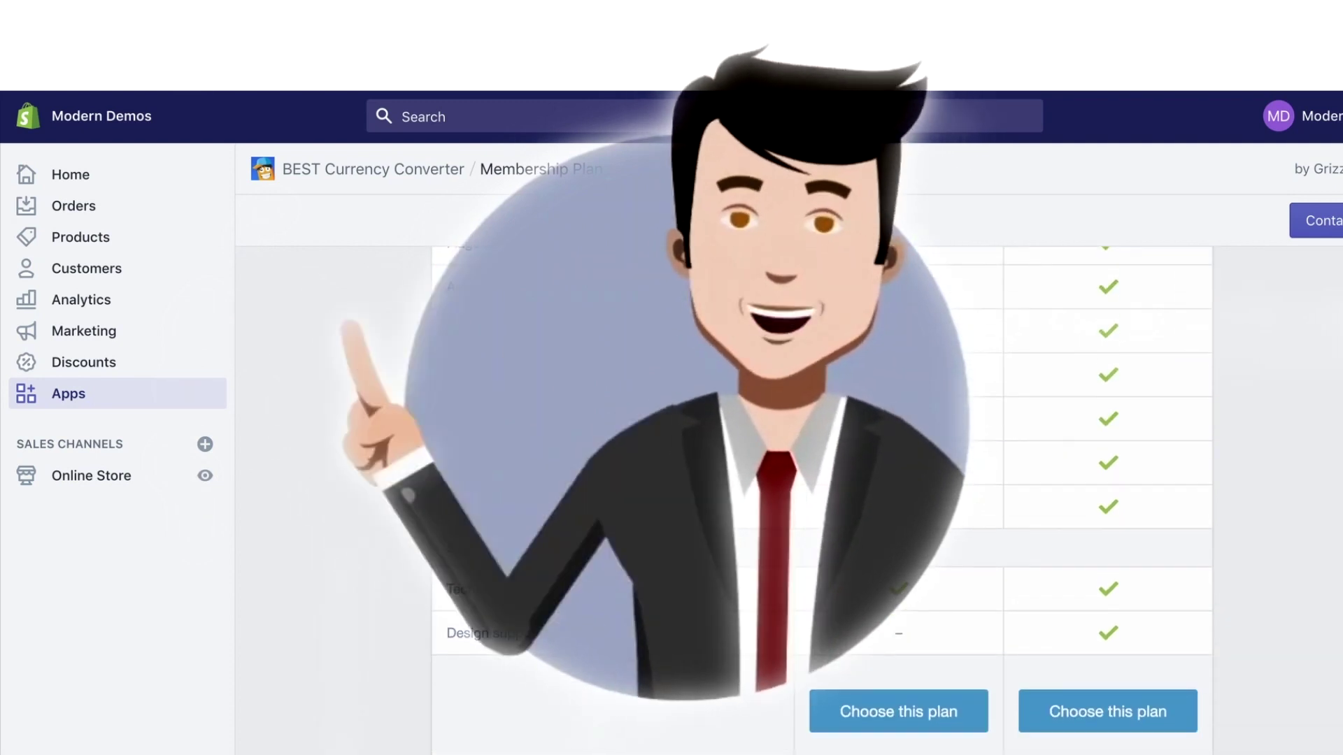
scroll(964, 430, "up", 6)
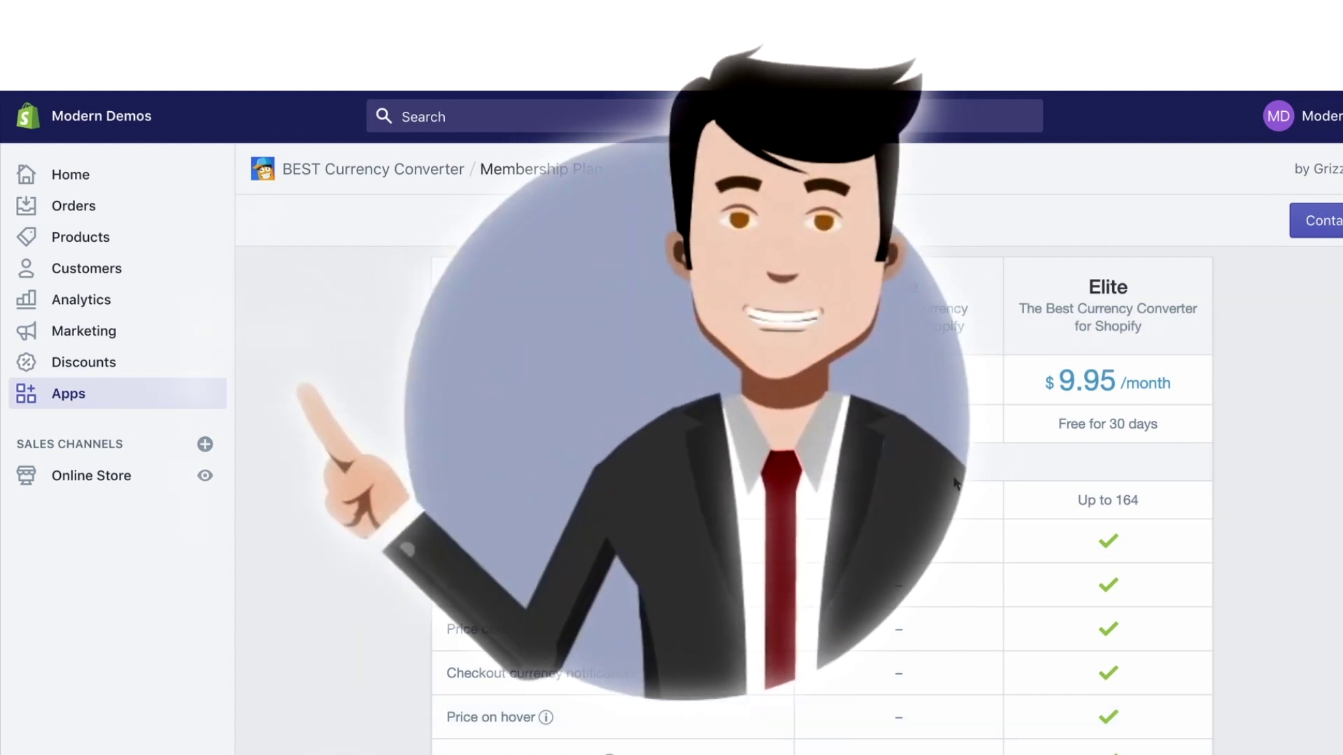
scroll(955, 483, "down", 4)
Choose the Free membership plan, acknowledging the terms reminder along the way
left_click(927, 741)
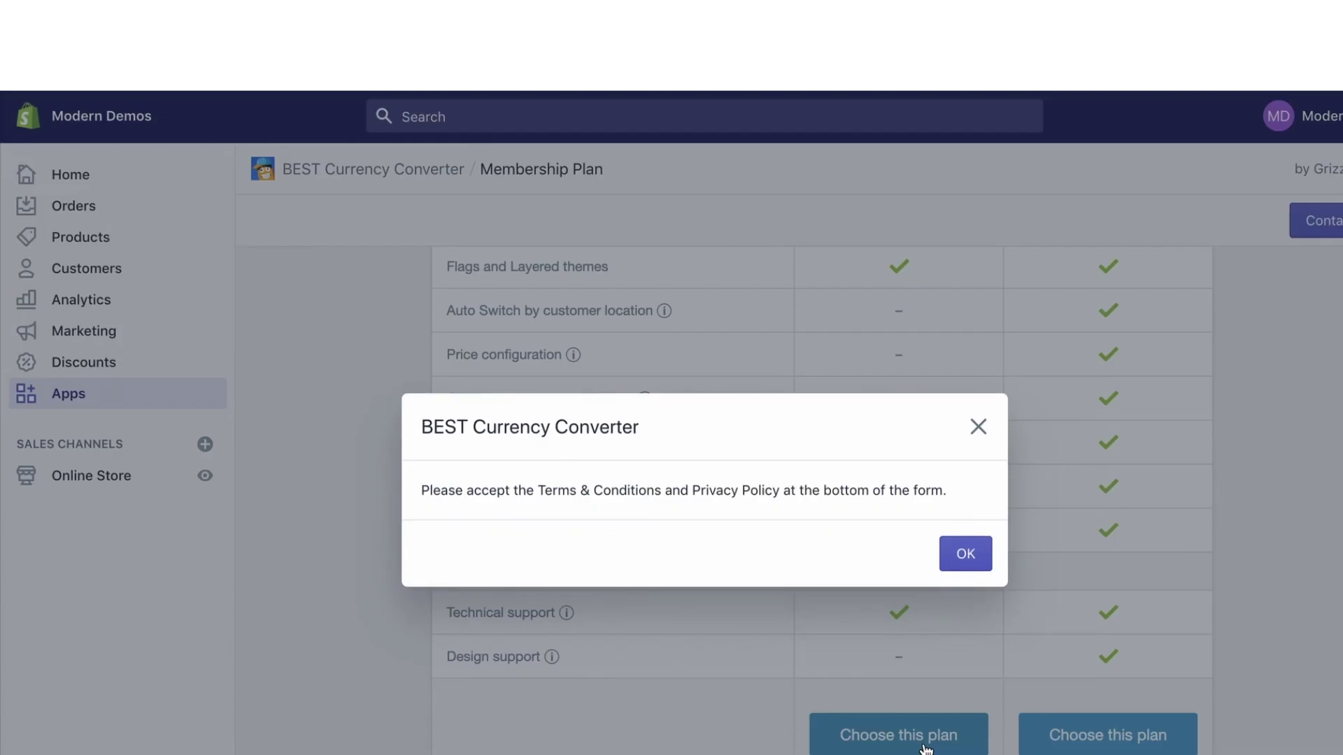
left_click(966, 554)
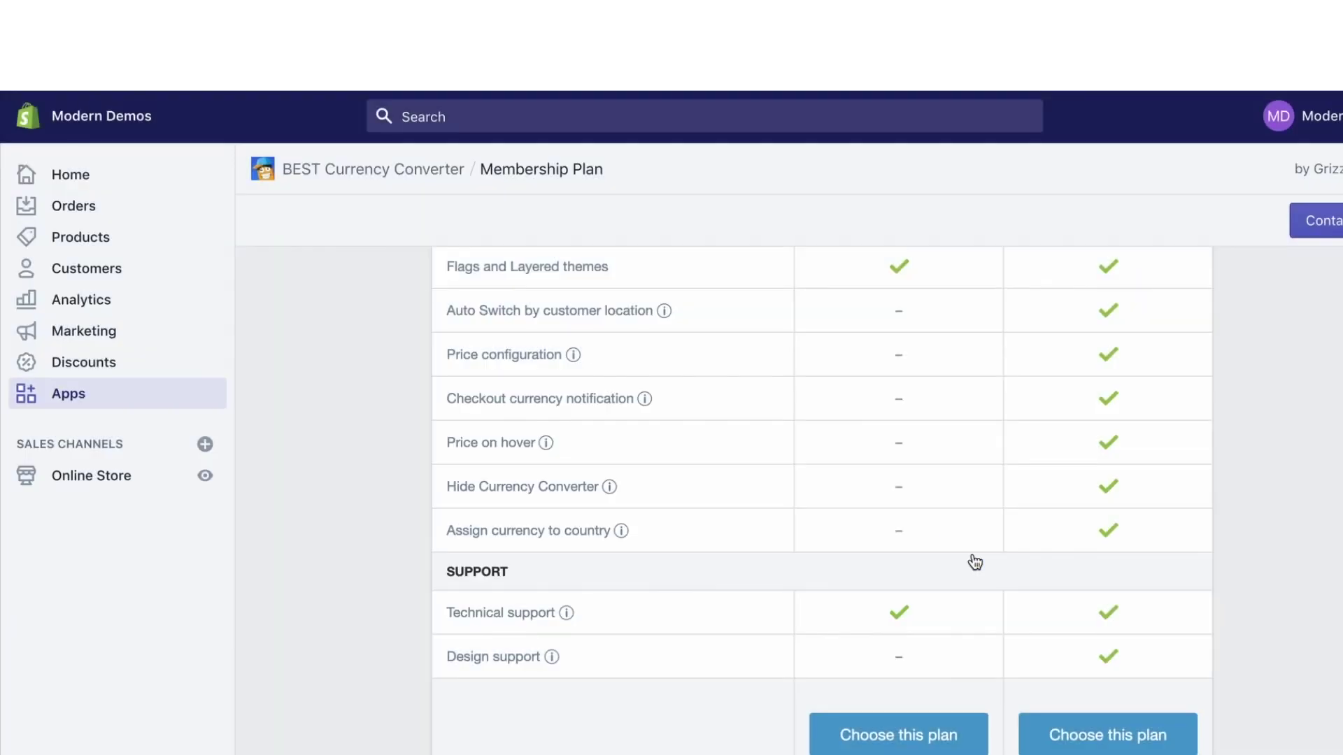
scroll(900, 626, "down", 1)
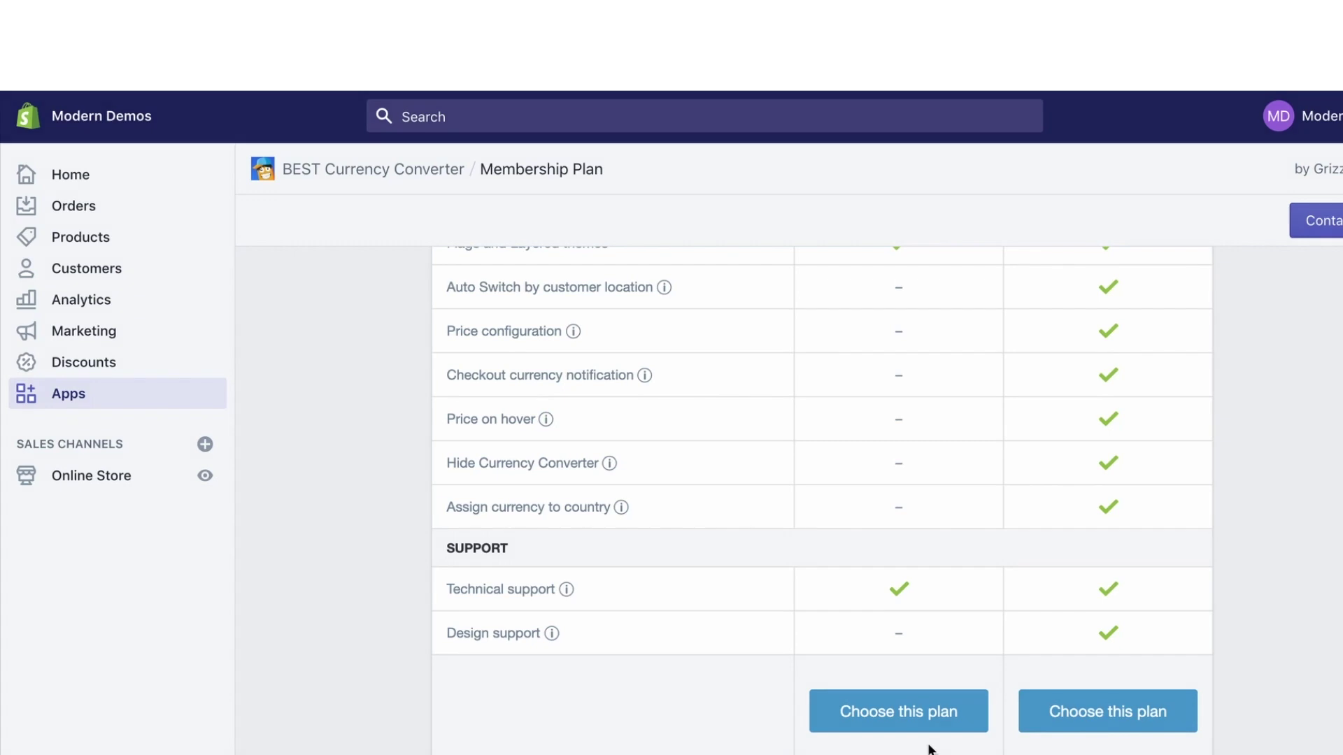
left_click(934, 727)
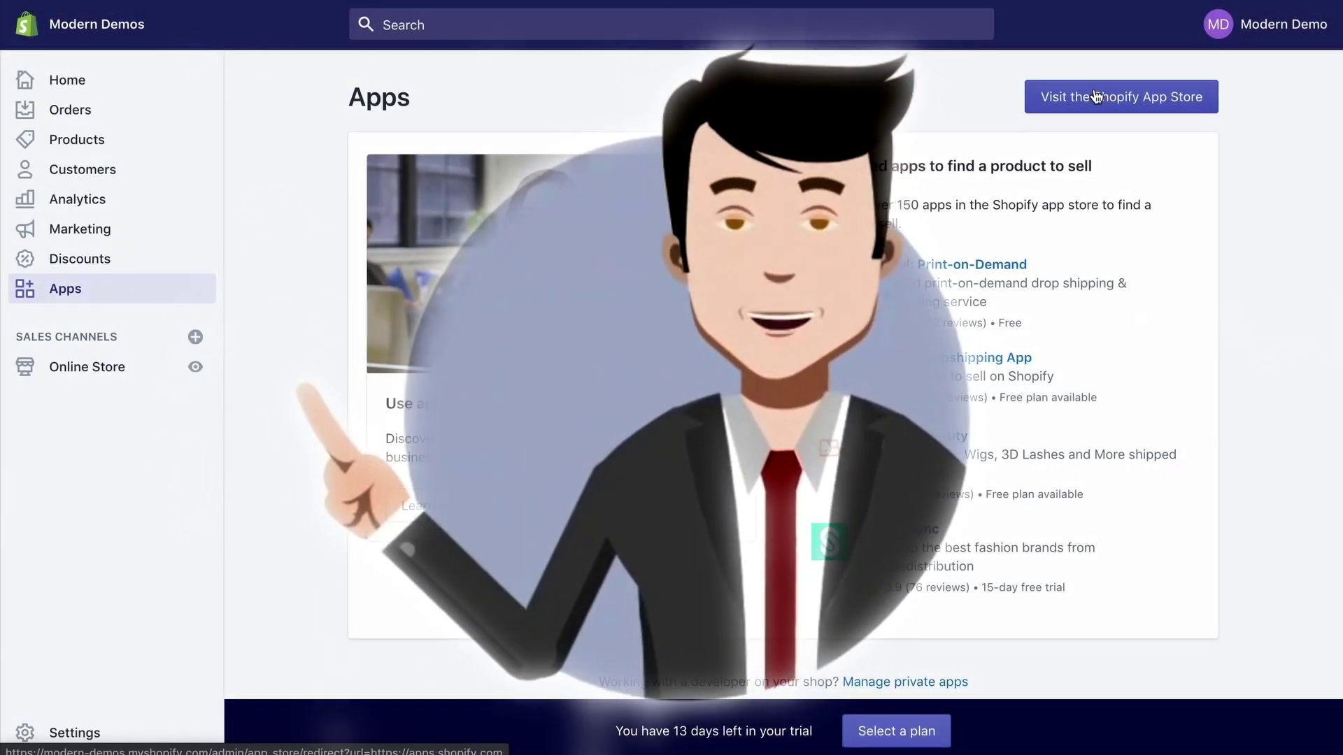
Search the App Store for 'trackr', open Trackr Order Tracking and add it to the store
left_click(1095, 97)
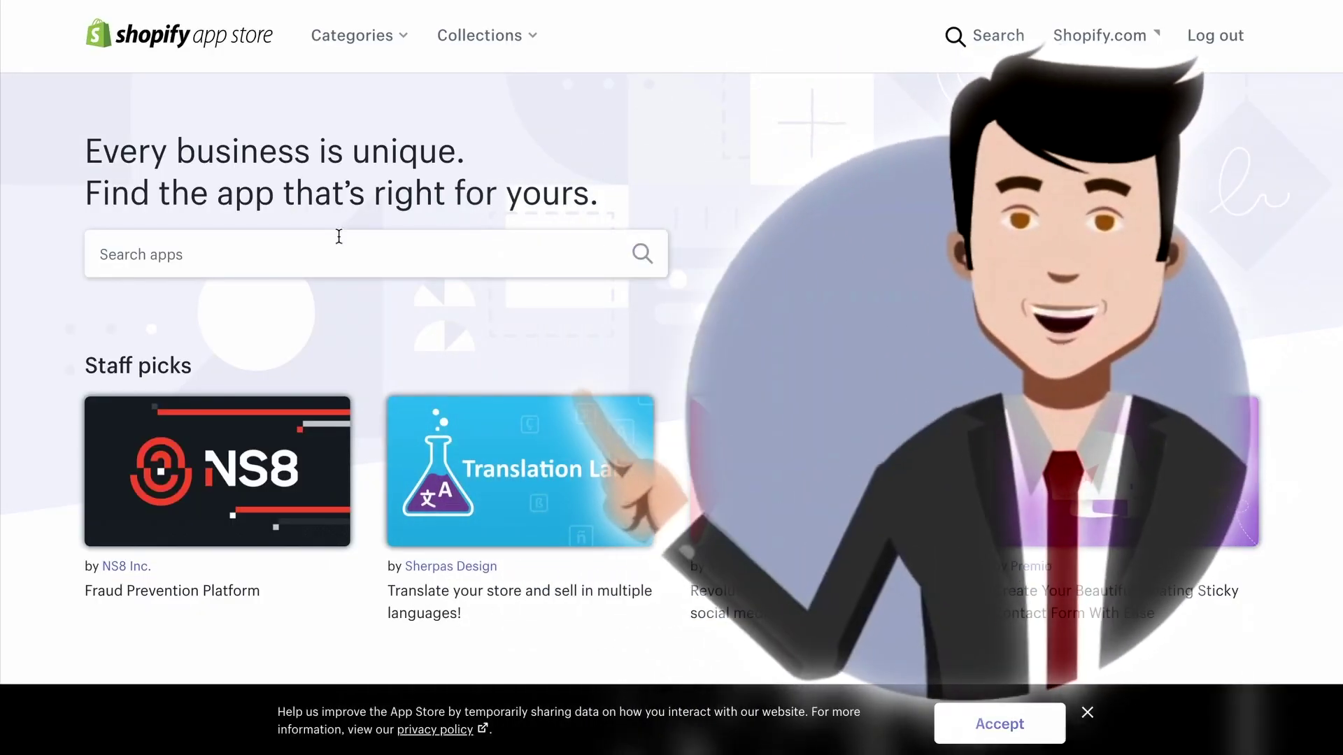
left_click(338, 236)
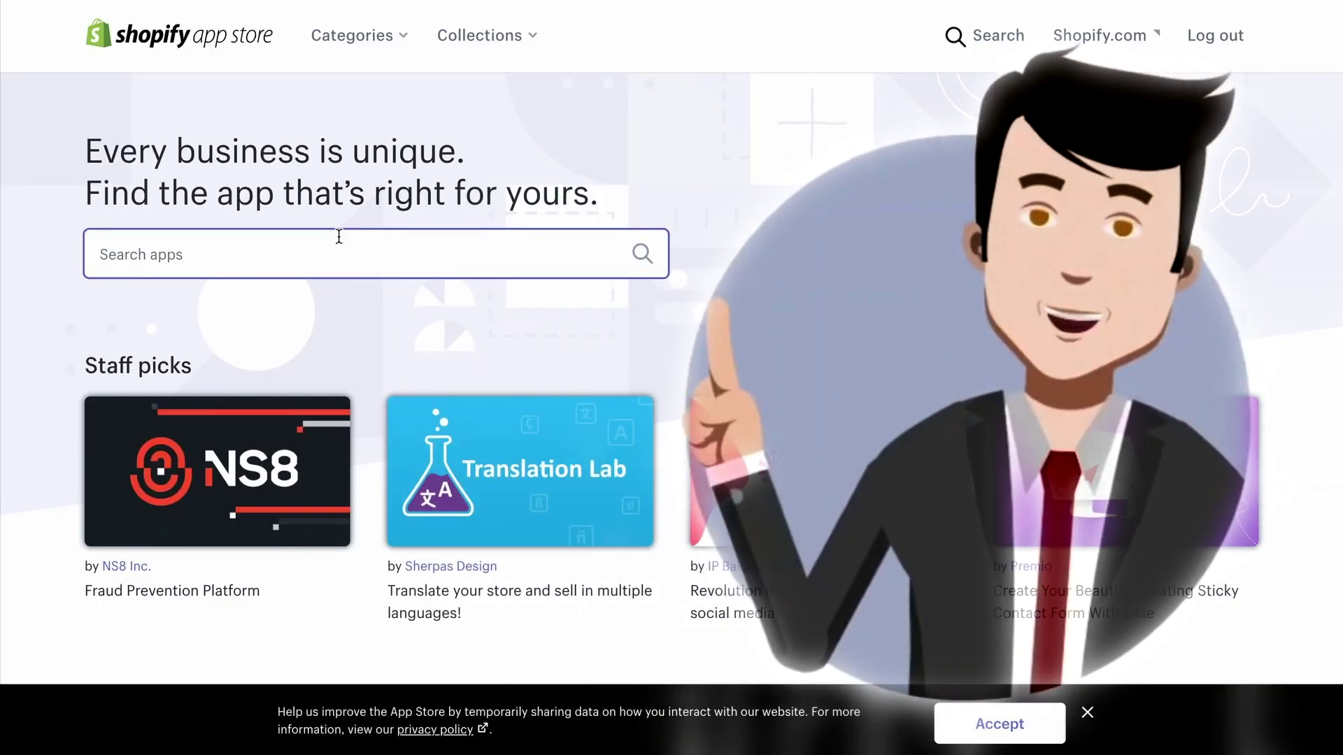
type("tr")
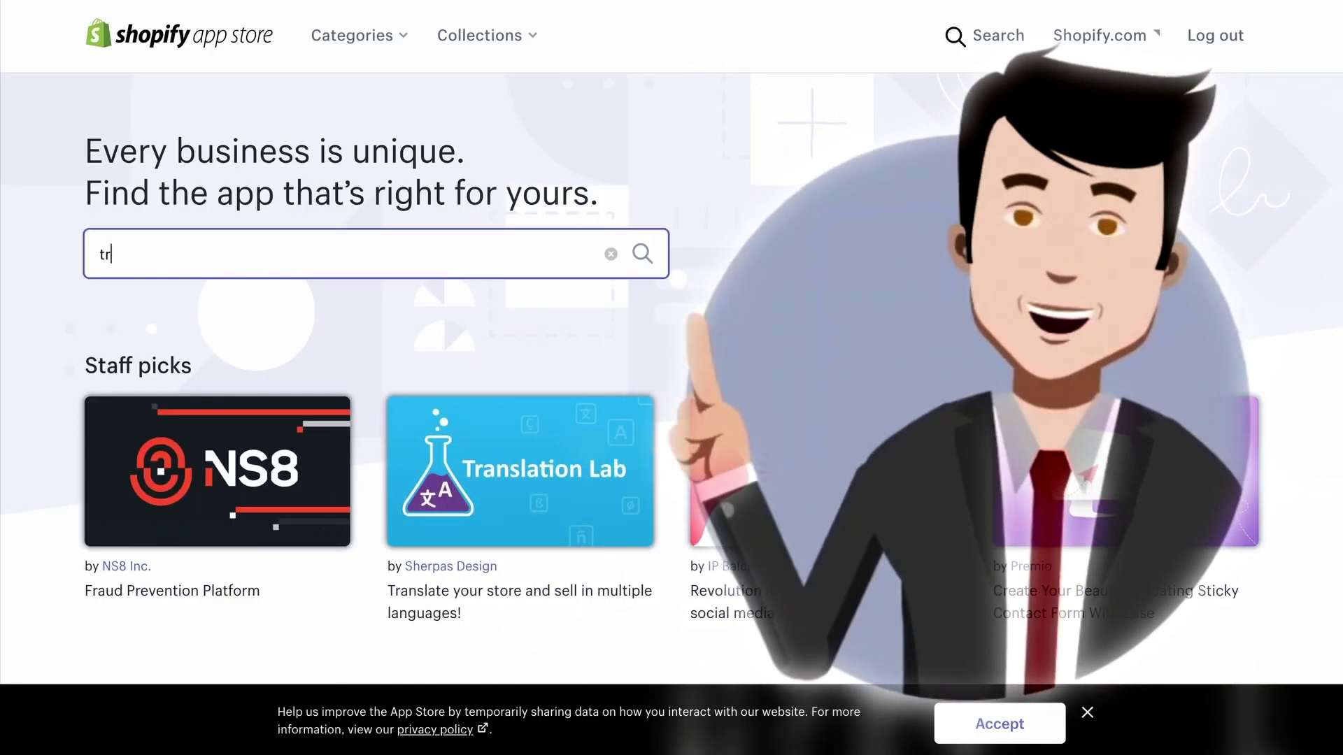
type("ackr")
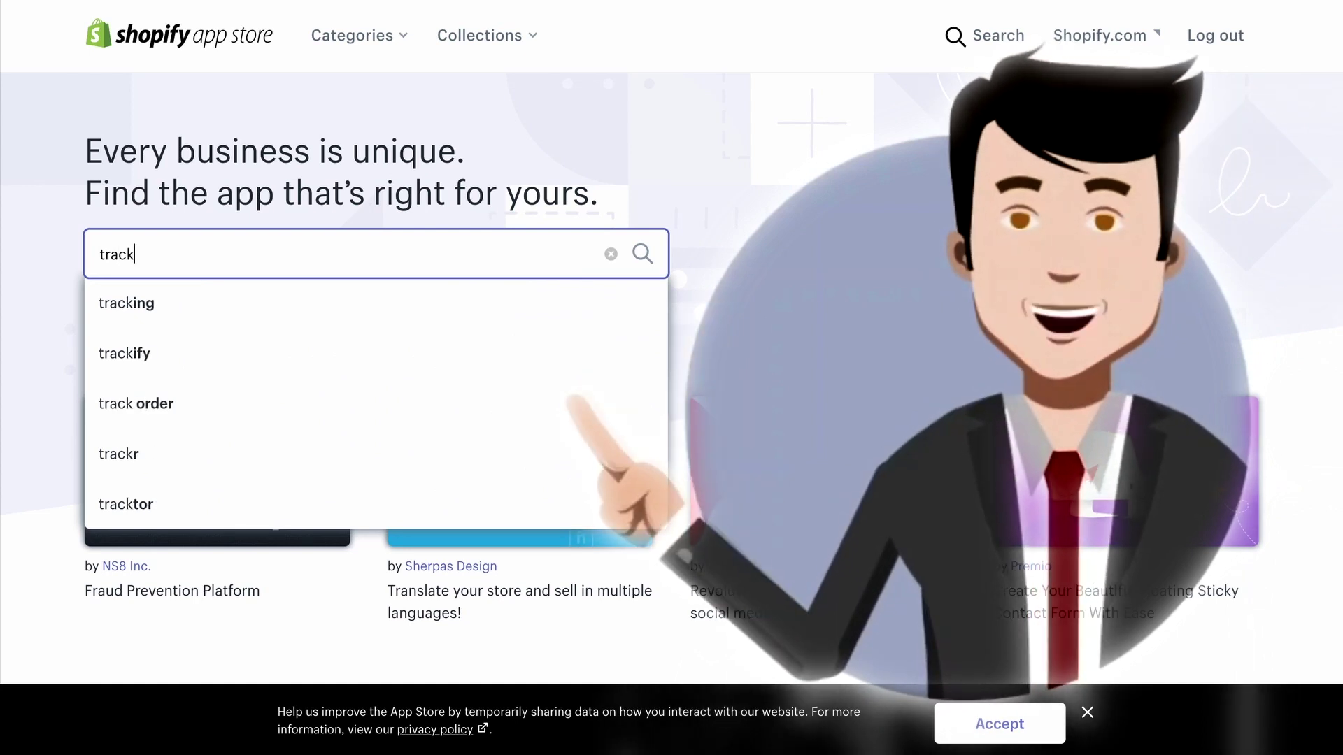
left_click(312, 299)
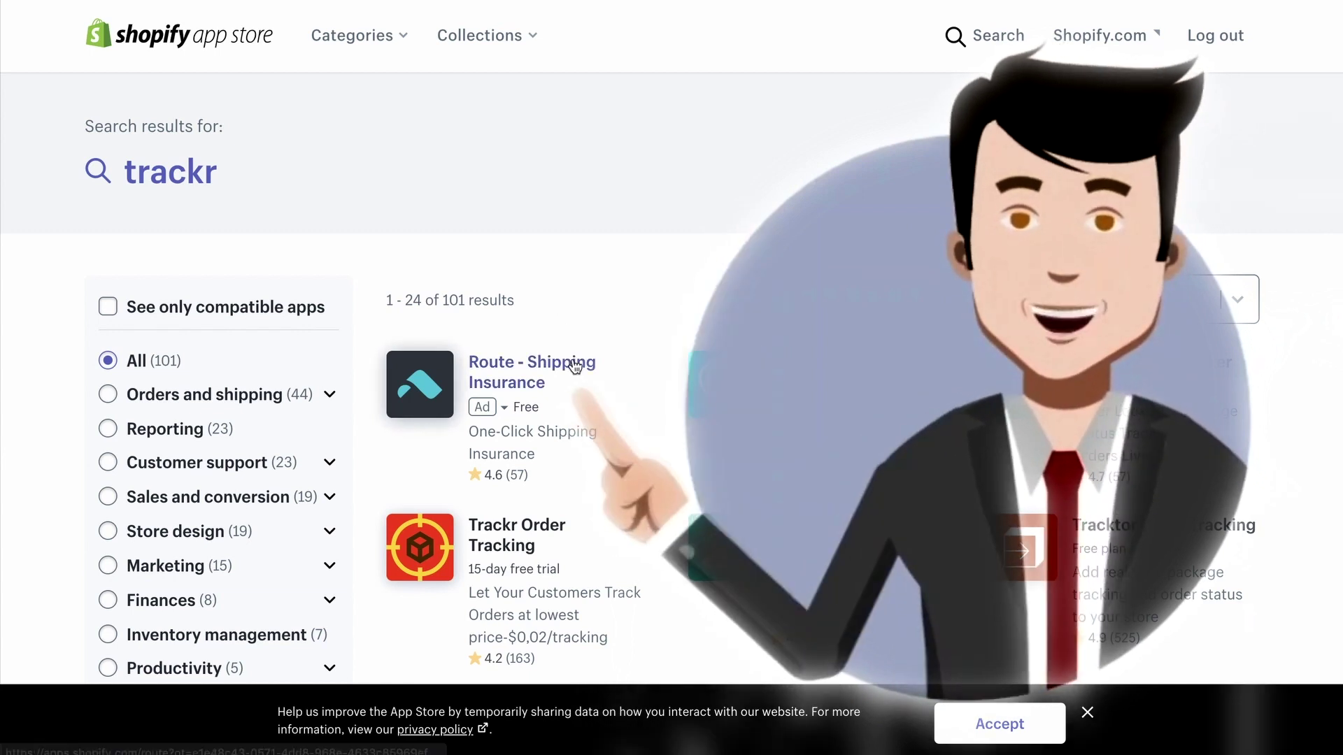
scroll(573, 364, "down", 1)
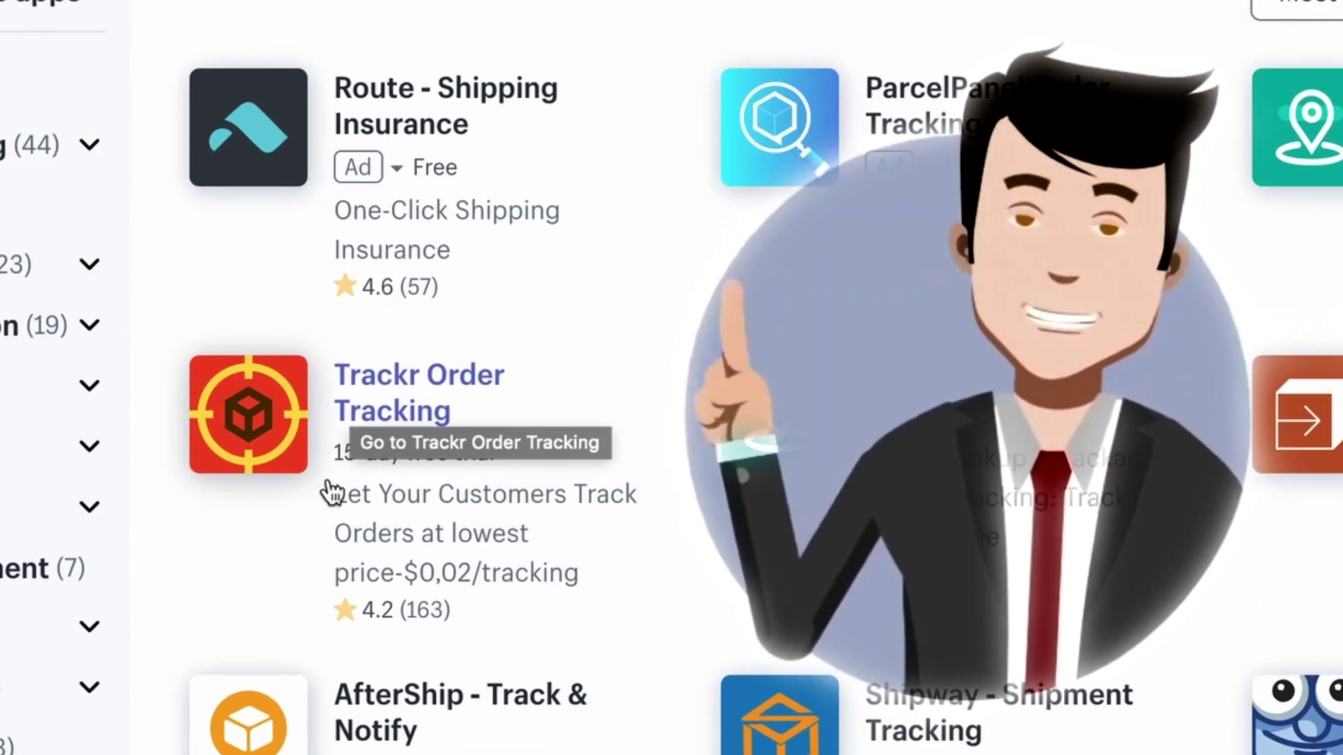
left_click(285, 455)
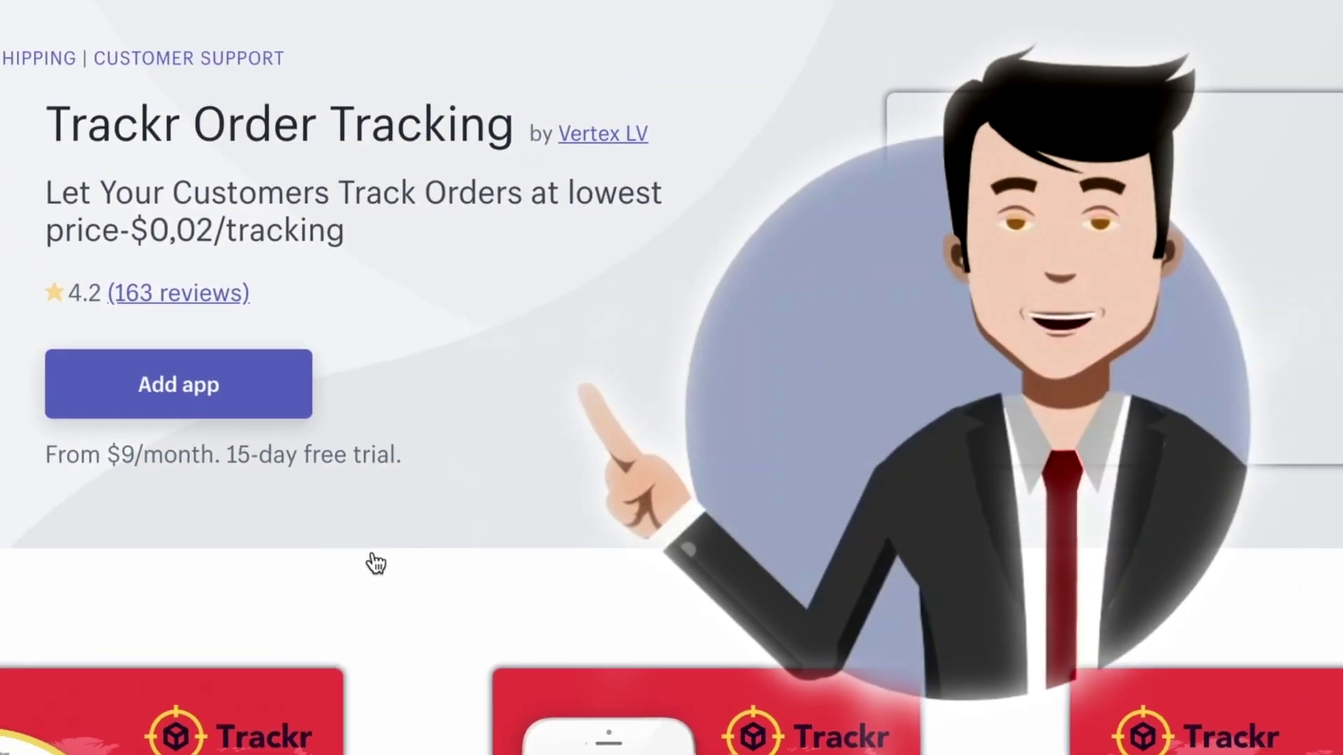
left_click(274, 408)
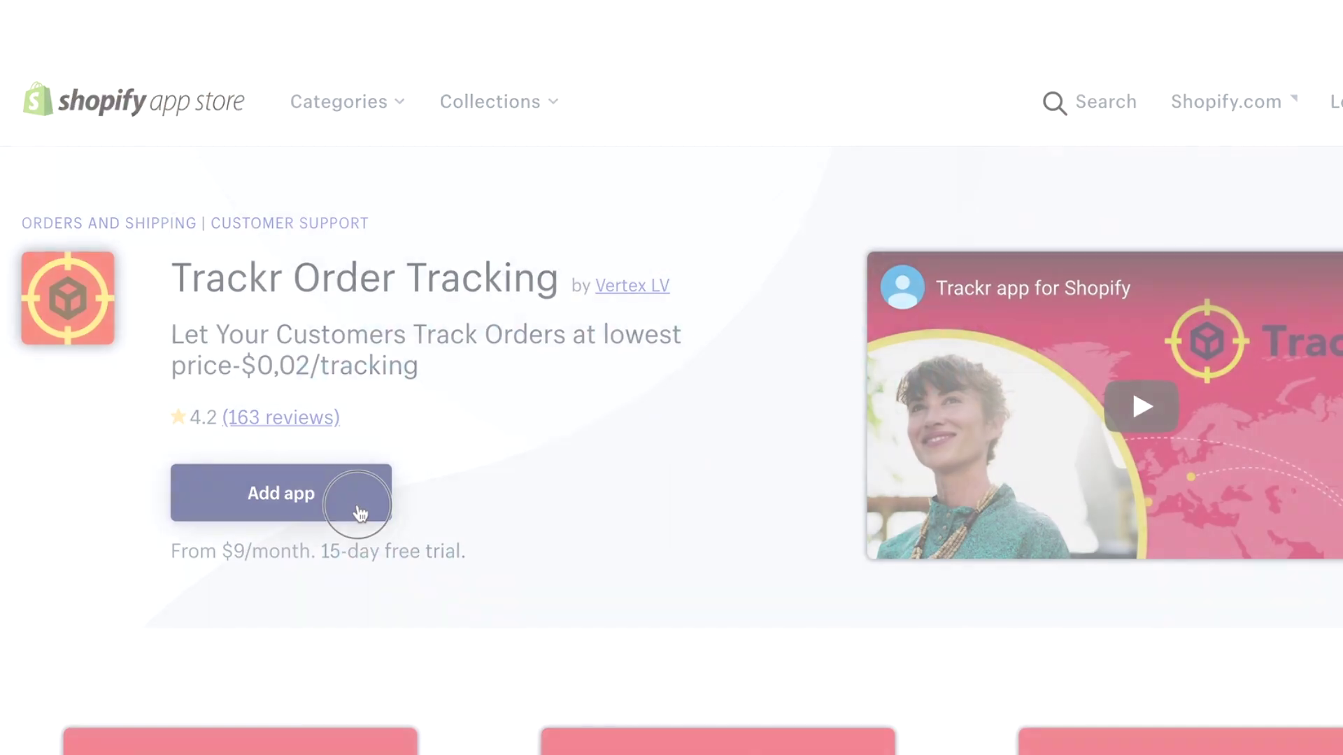
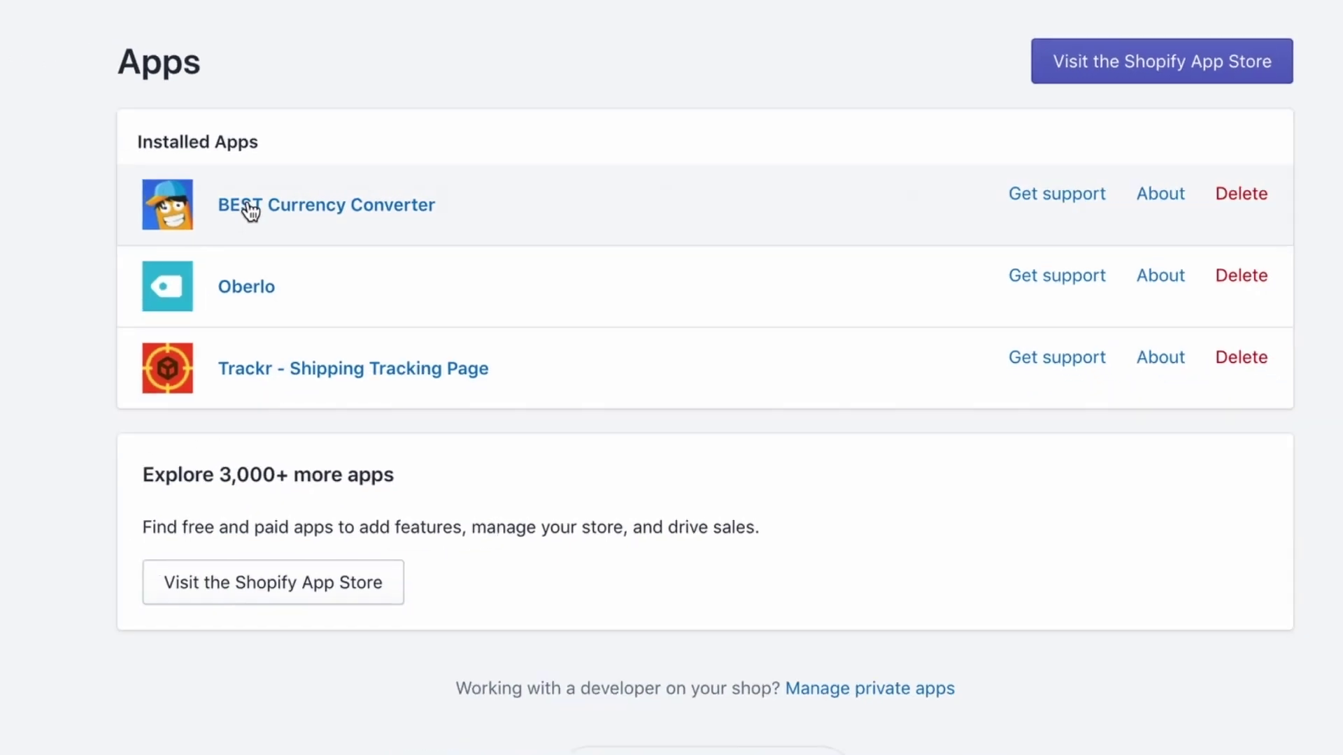
Open BEST Currency Converter from the installed apps list
left_click(226, 210)
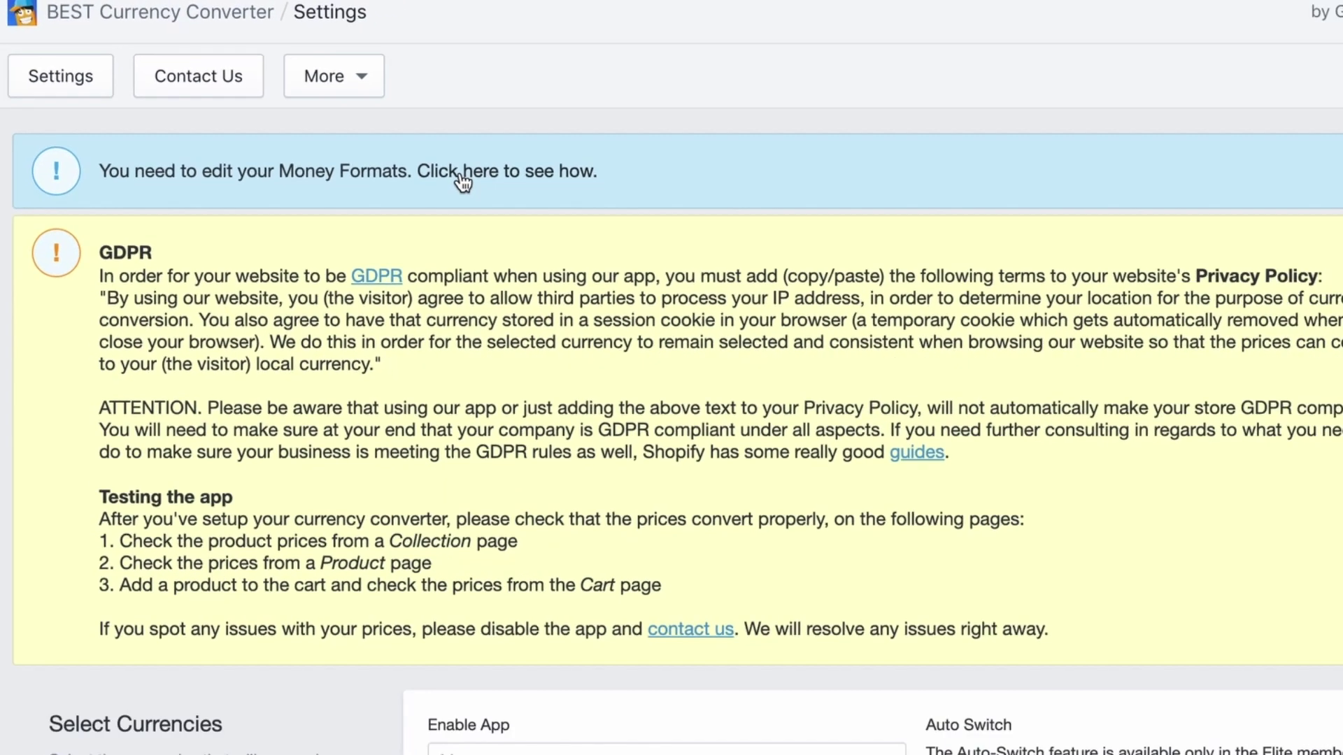
Open the money-format guide and copy the opening <span class=money> code from Step 5
left_click(647, 280)
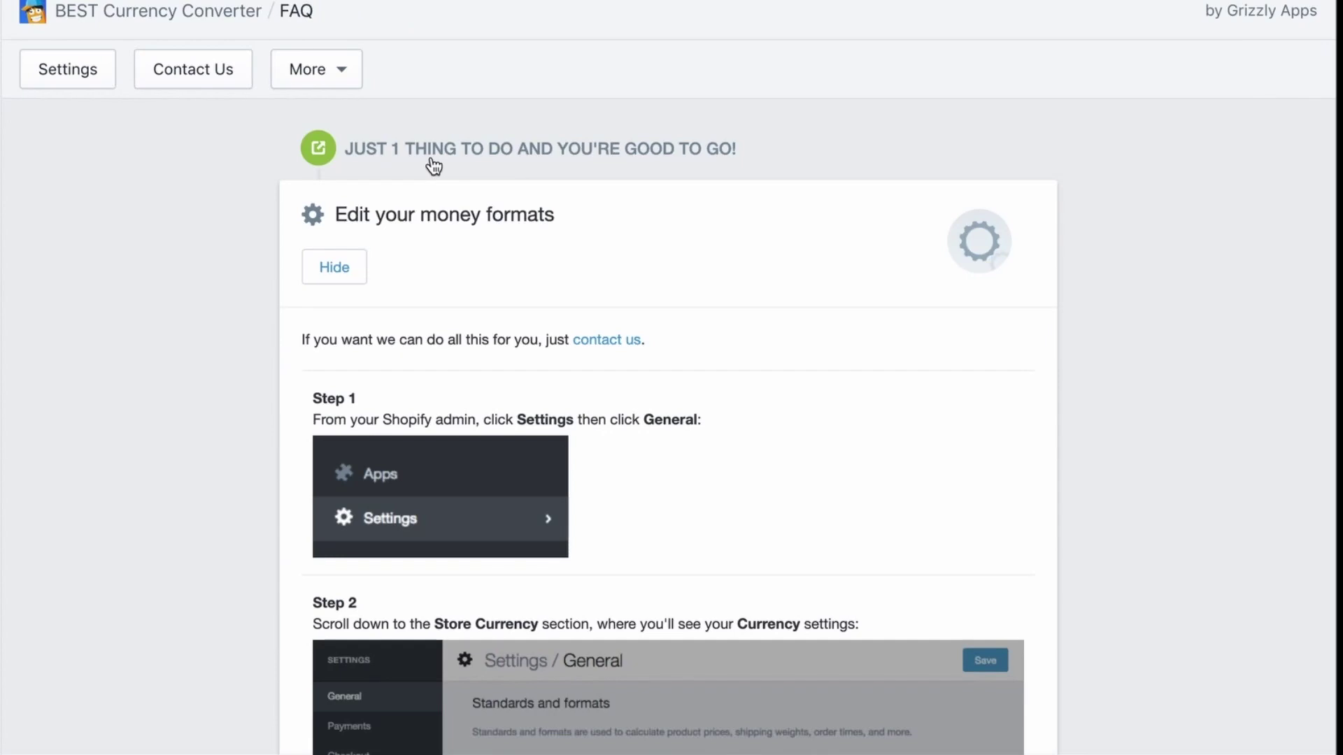
scroll(497, 293, "down", 9)
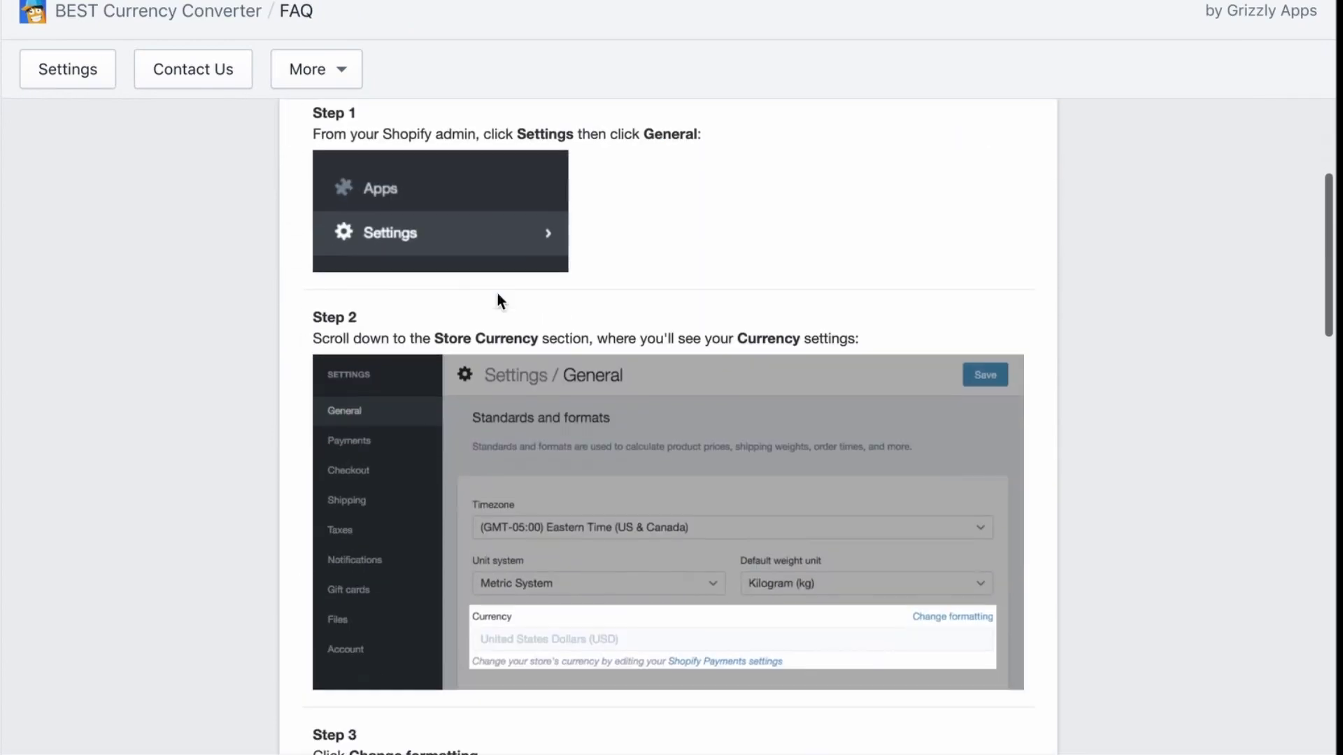
scroll(497, 292, "down", 12)
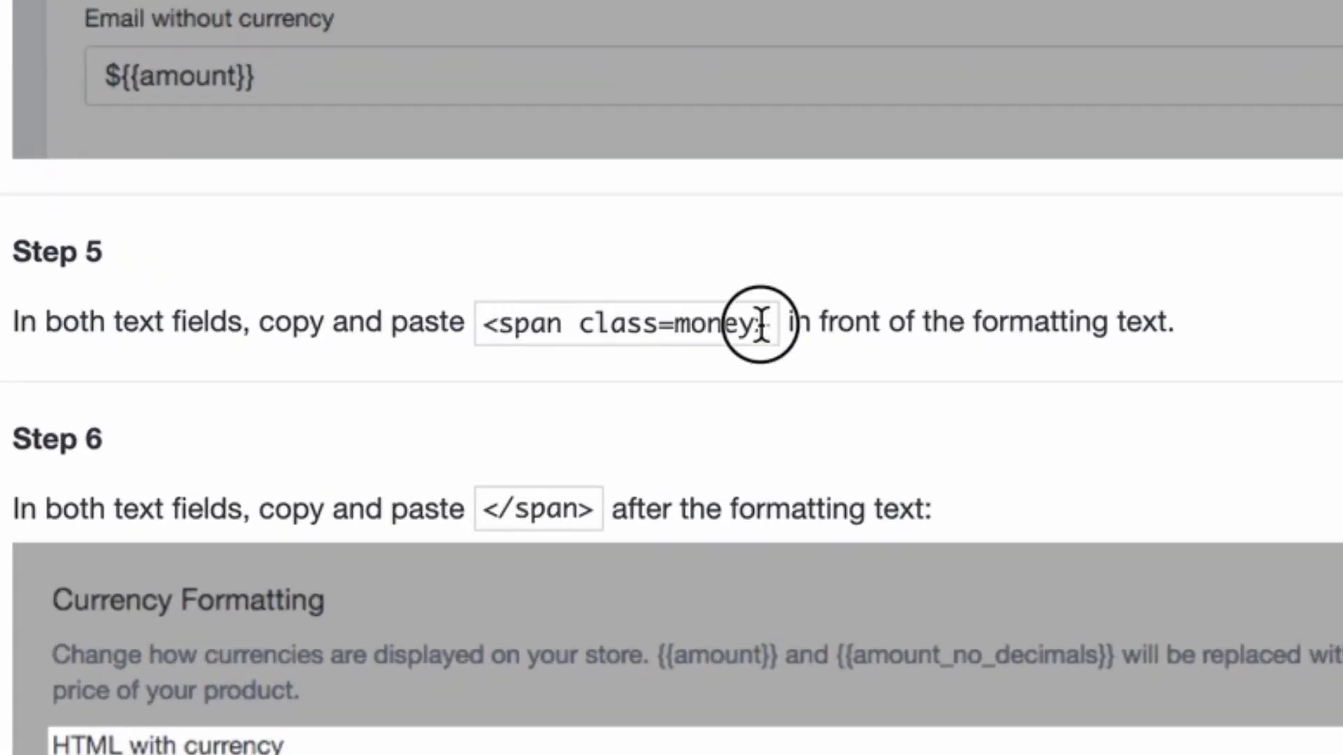
left_click_drag(682, 340, 478, 320)
key("ctrl+c")
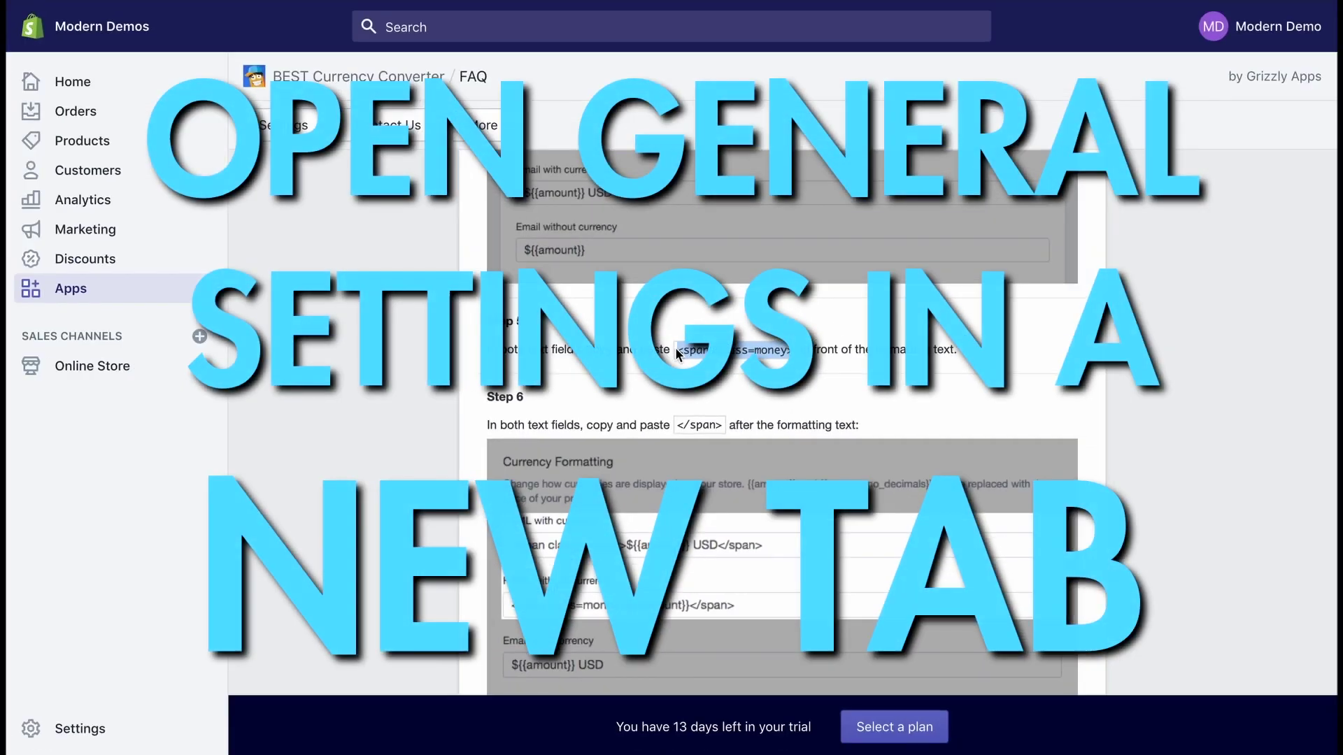
mouse_move(859, 3)
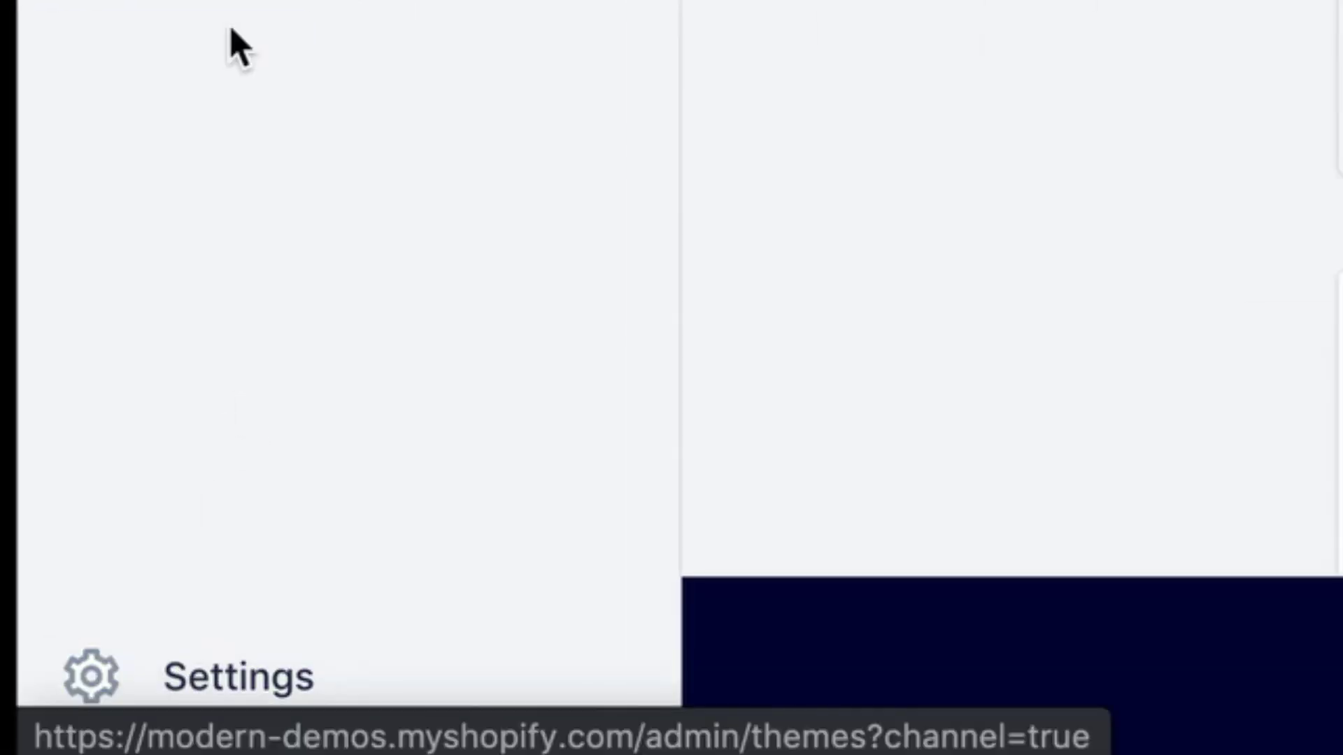
In General settings, paste <span class=money> at the start of both HTML currency formats
left_click(259, 672)
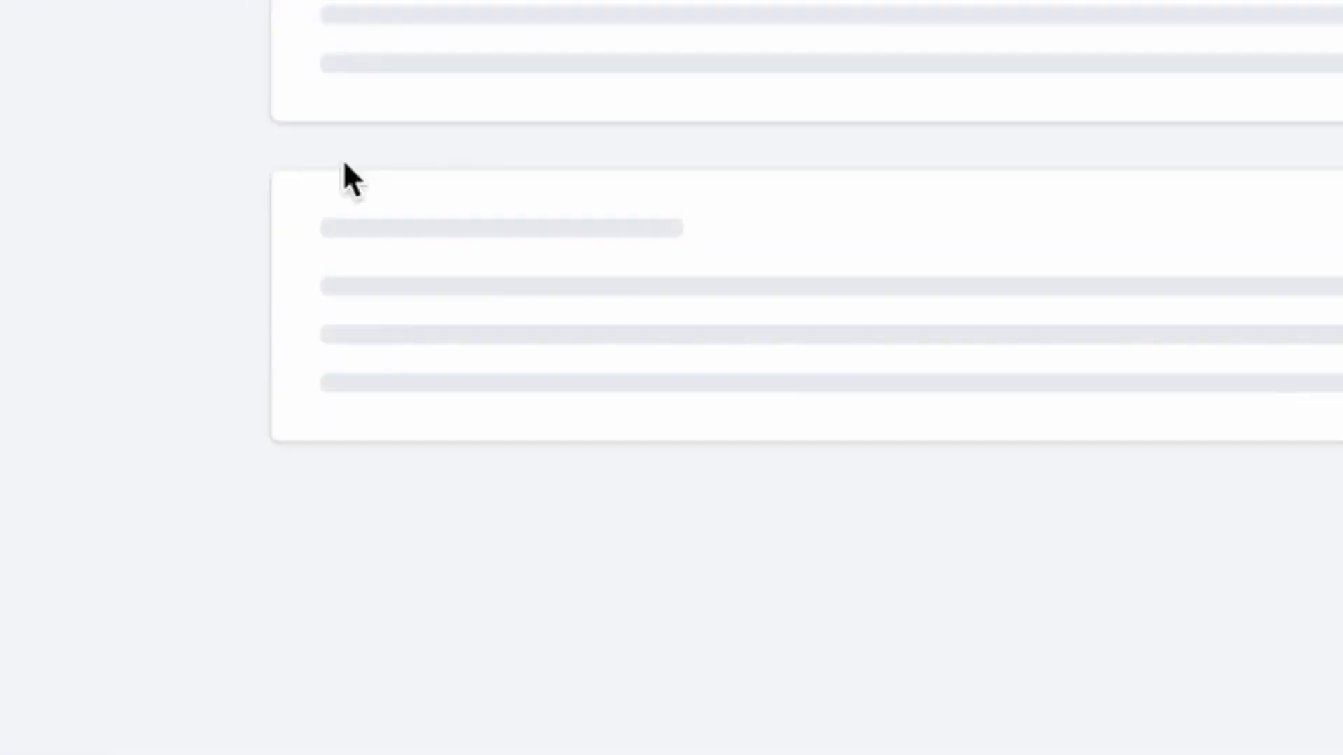
left_click(322, 203)
scroll(863, 645, "down", 15)
left_click(1047, 505)
scroll(759, 564, "down", 3)
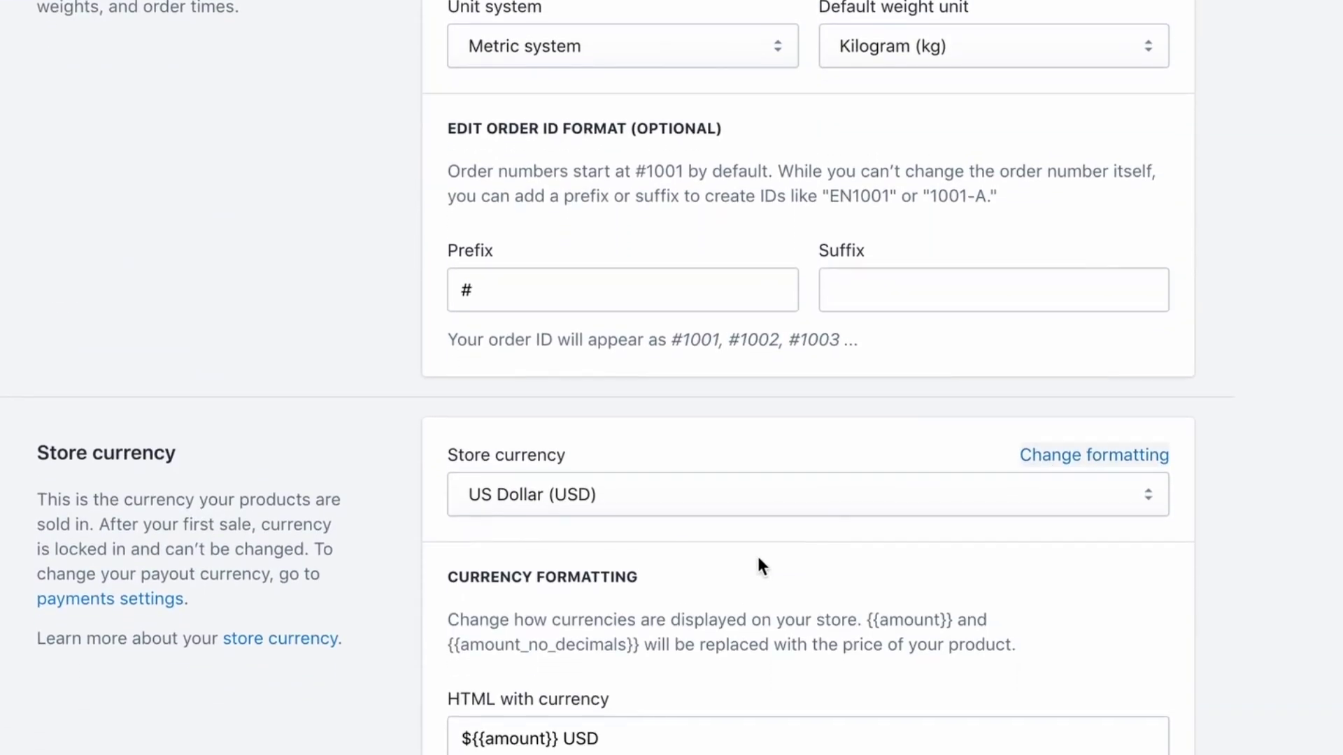
left_click(458, 537)
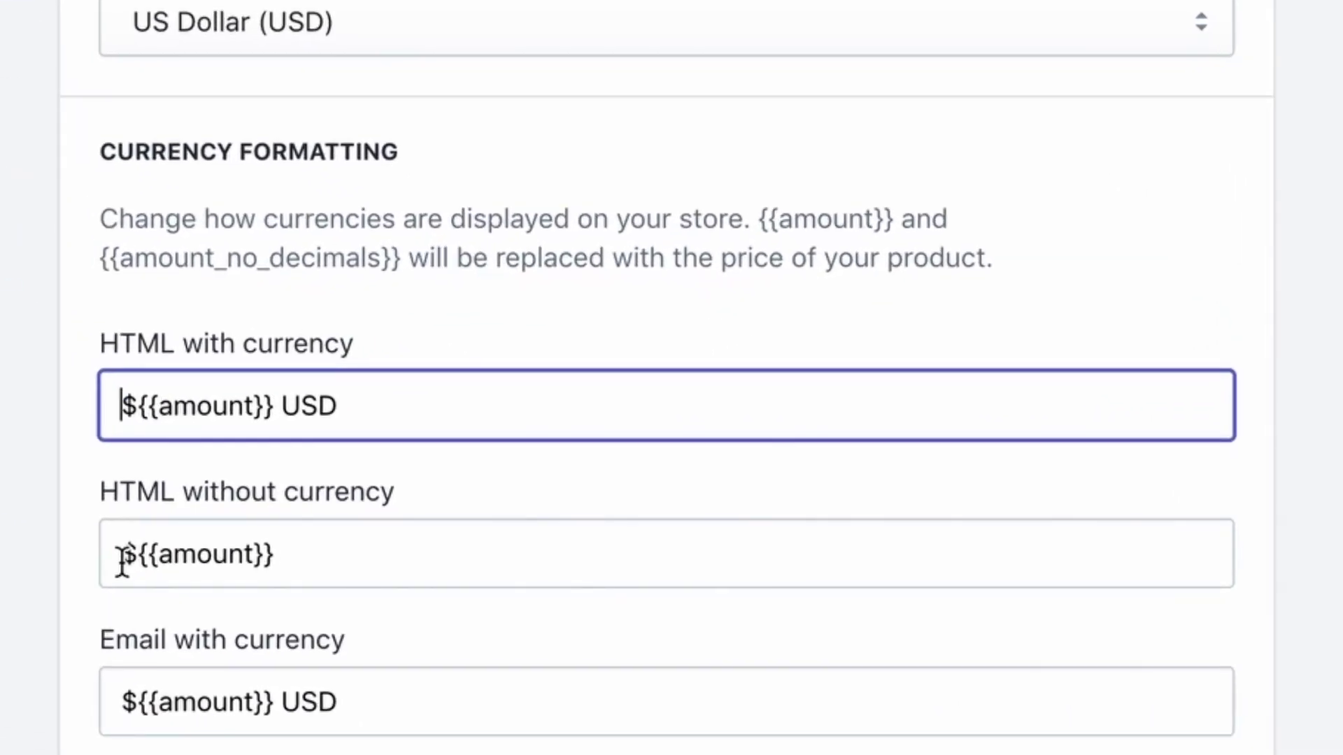
key("ctrl+v")
left_click(175, 570)
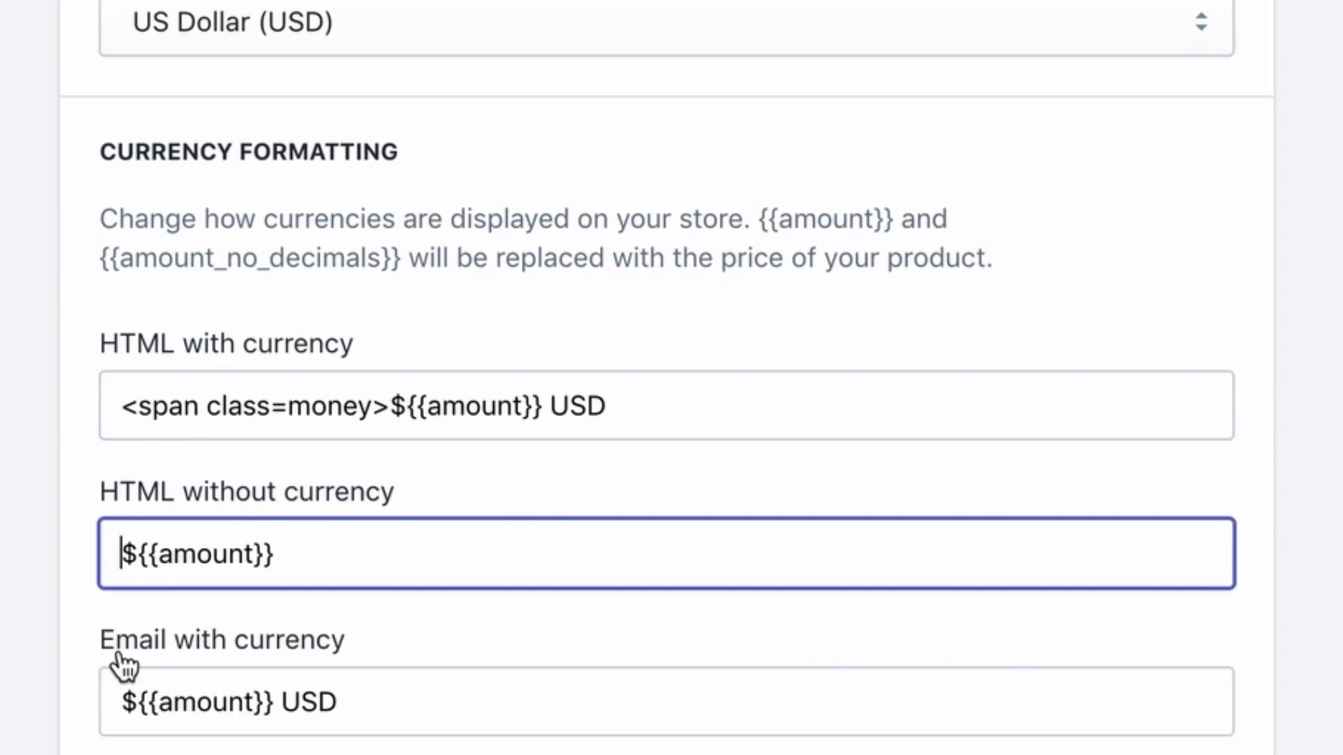
key("ctrl+v")
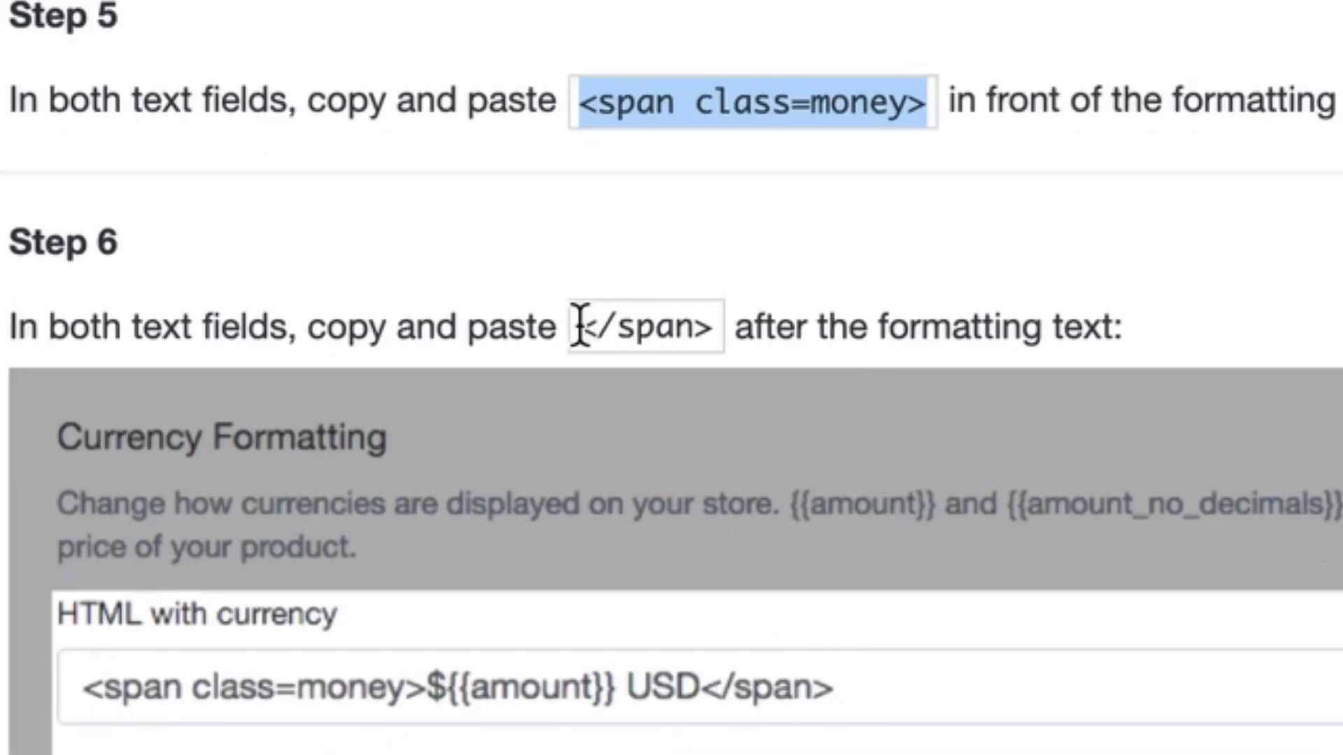
Copy the closing </span> from Step 6, append it to both HTML formats, and save
left_click(579, 326)
left_click_drag(581, 323, 713, 317)
key("super+c")
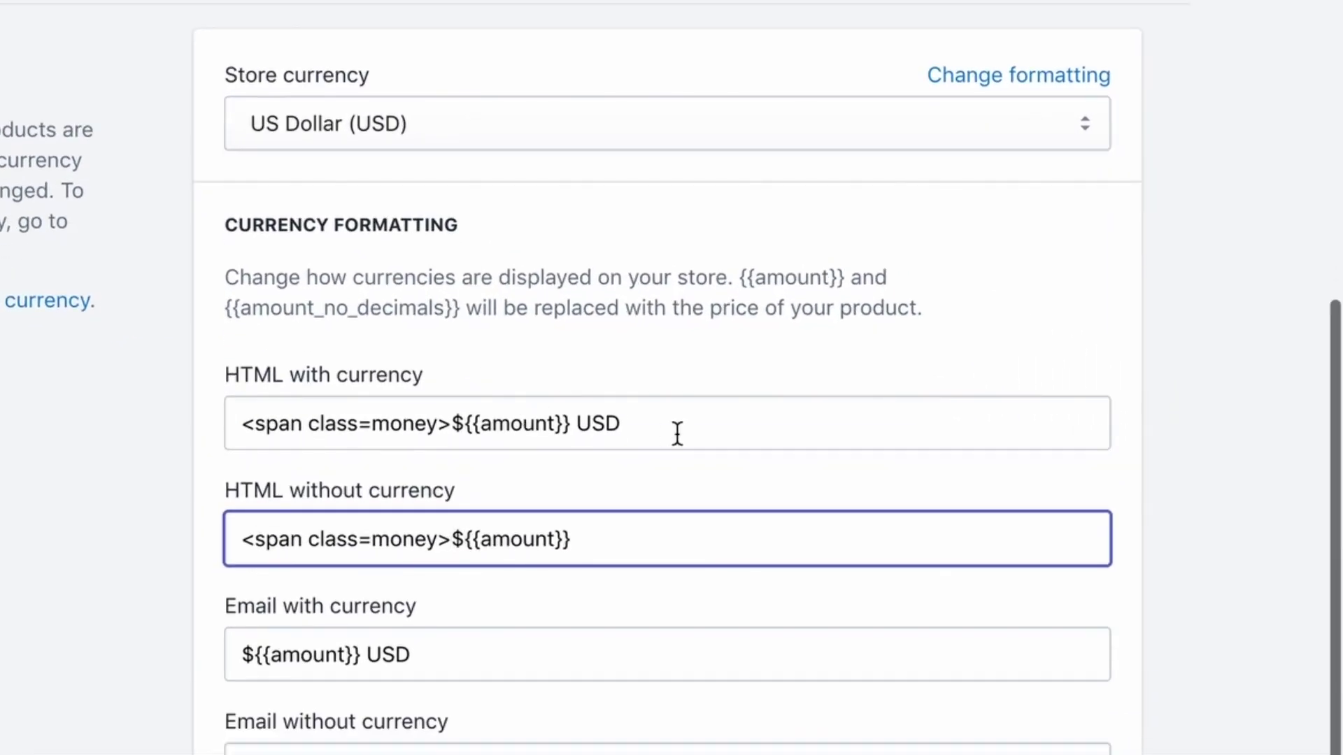
left_click(677, 433)
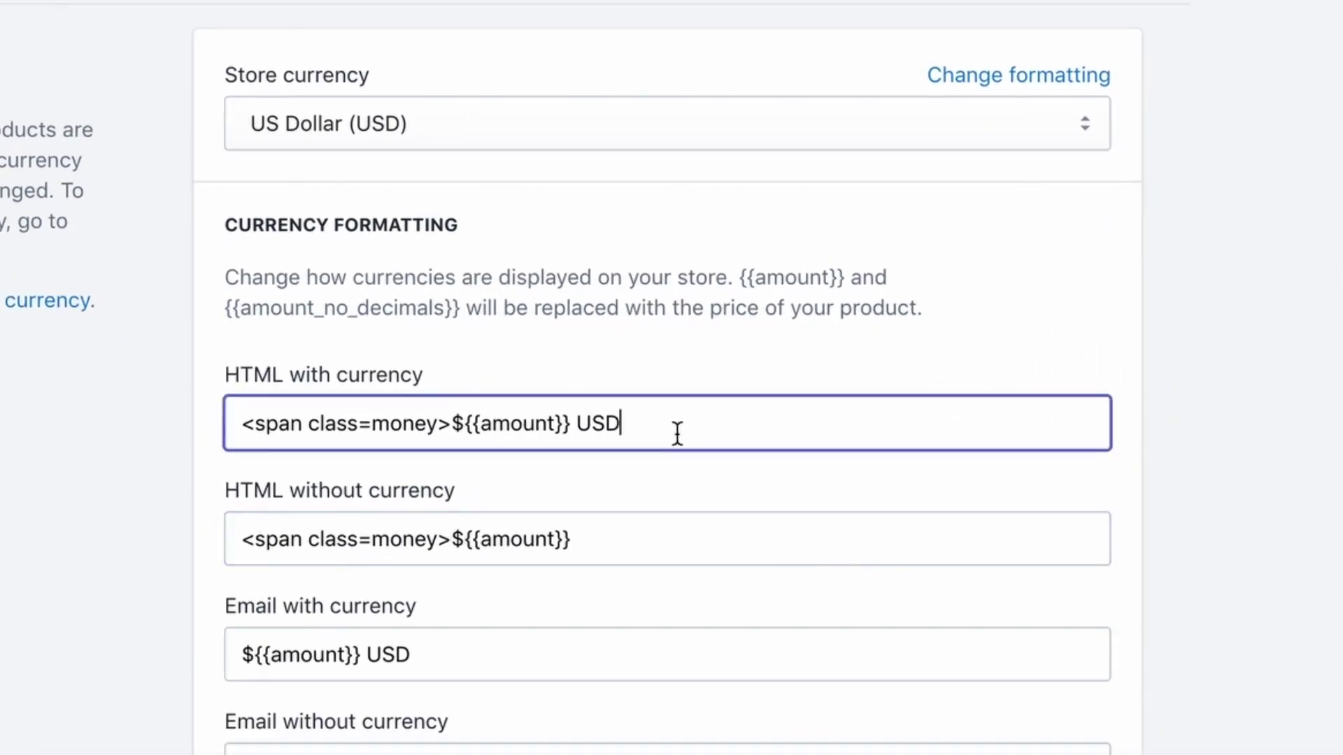
key("super+v")
left_click(655, 519)
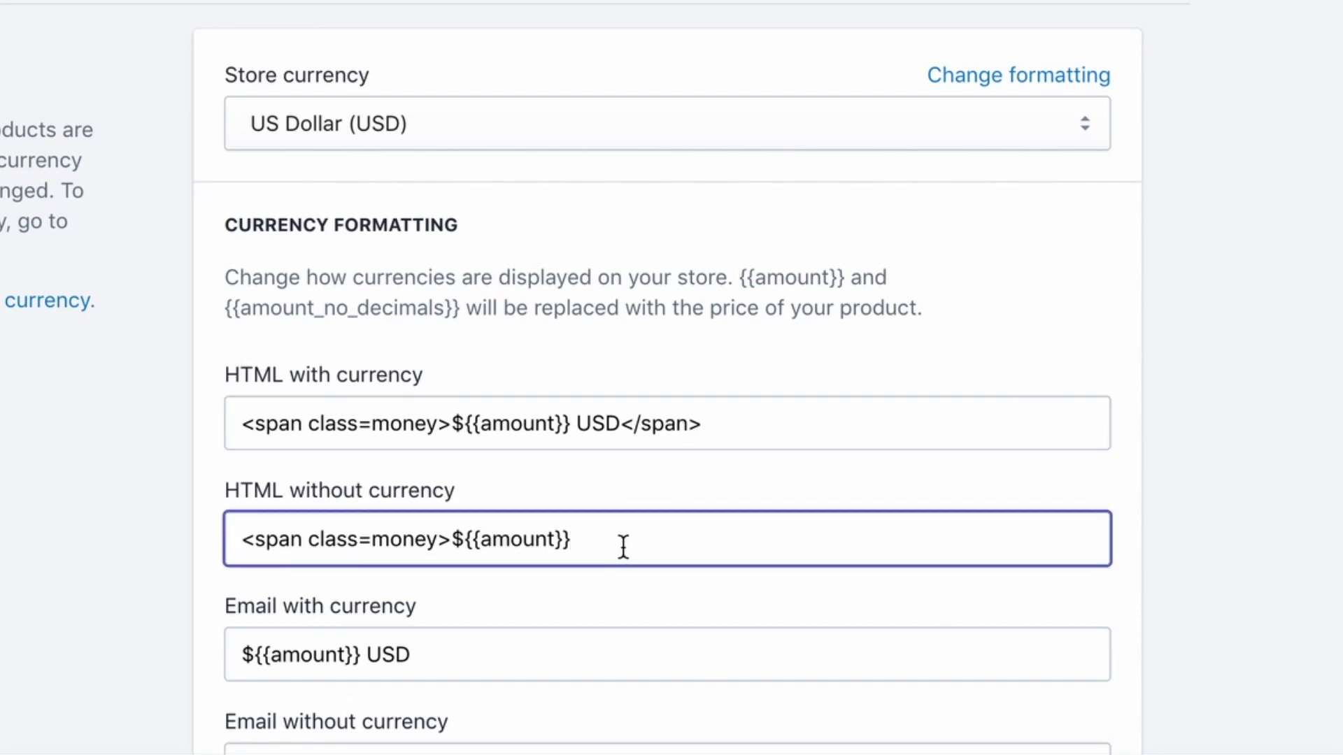
key("super+v")
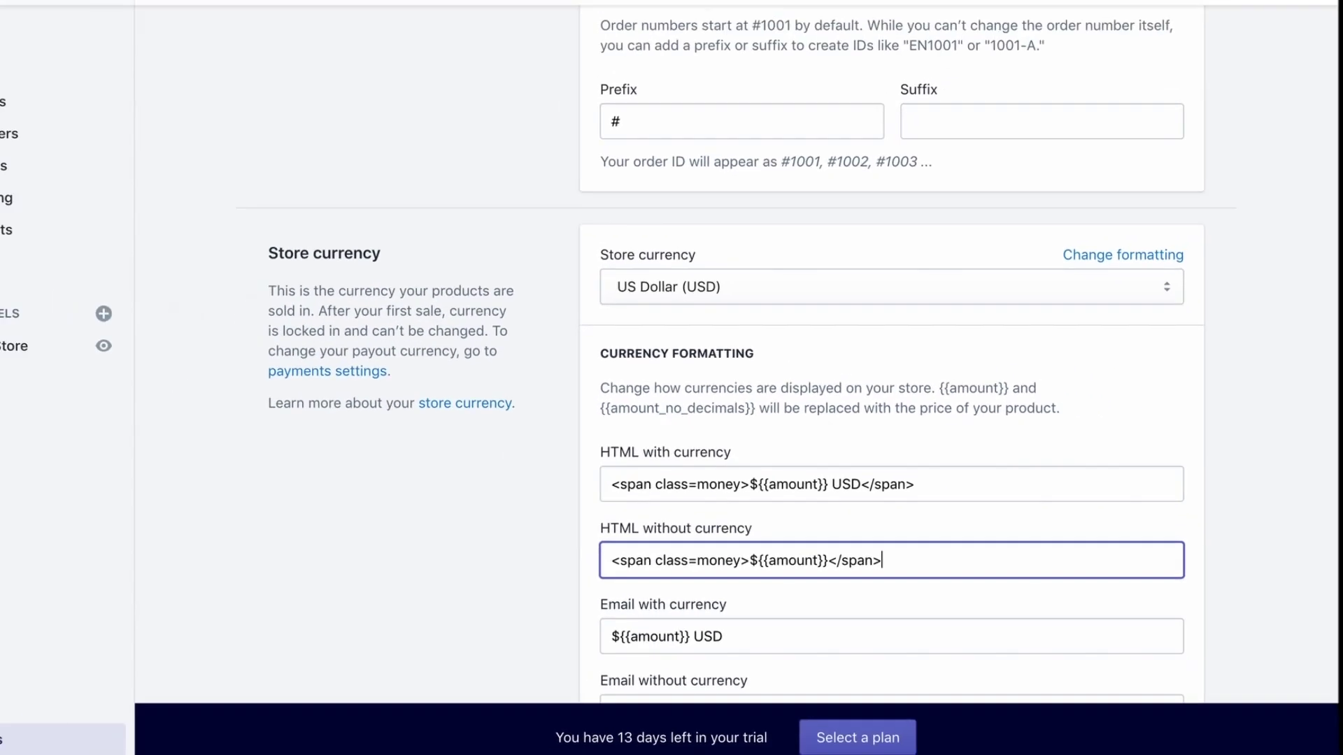
left_click(1202, 28)
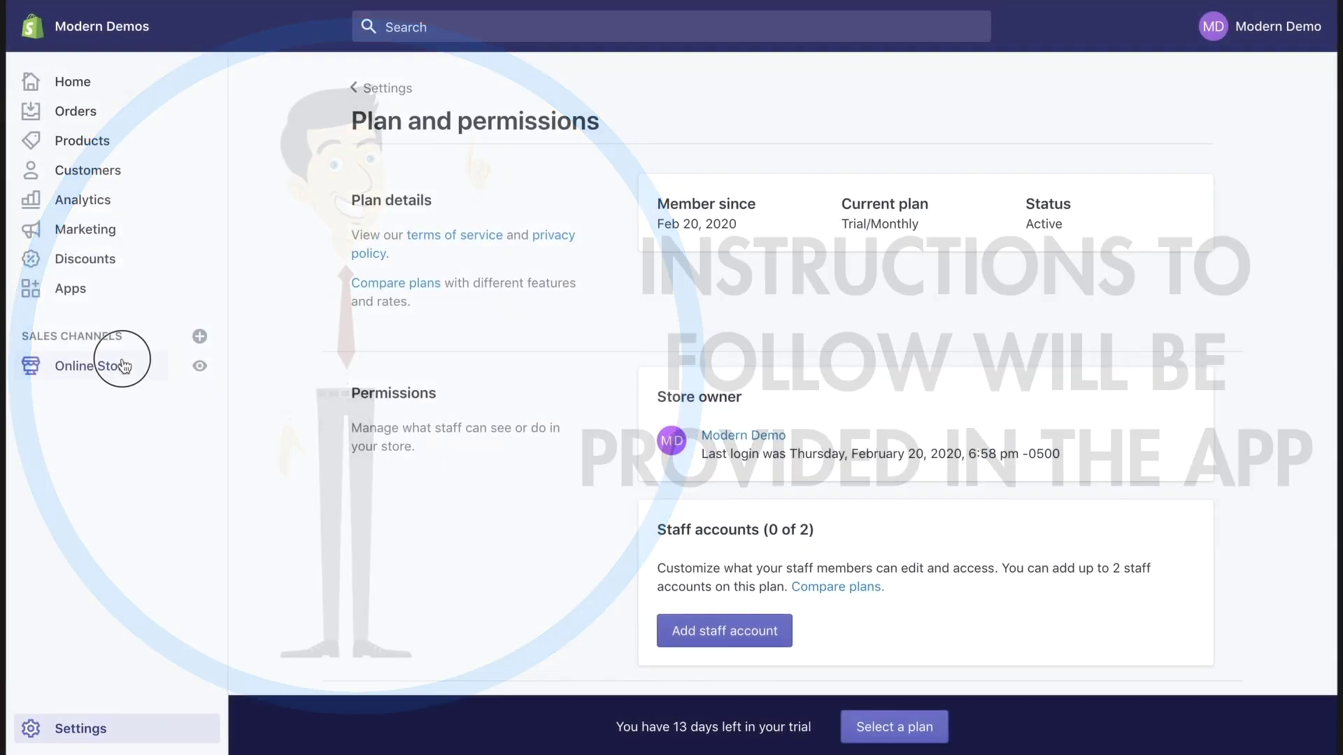
Change the Main menu's Order Tracking item to link to /apps/trackr
left_click(119, 362)
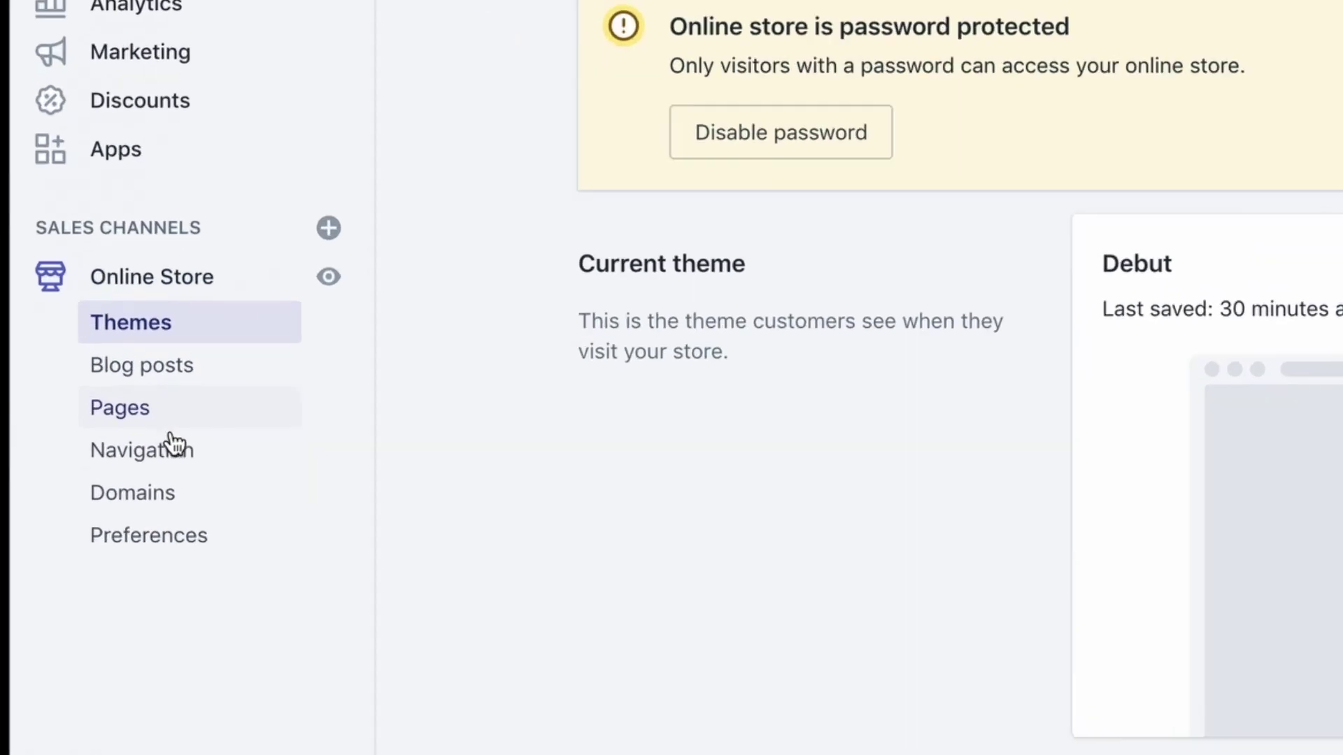
left_click(105, 472)
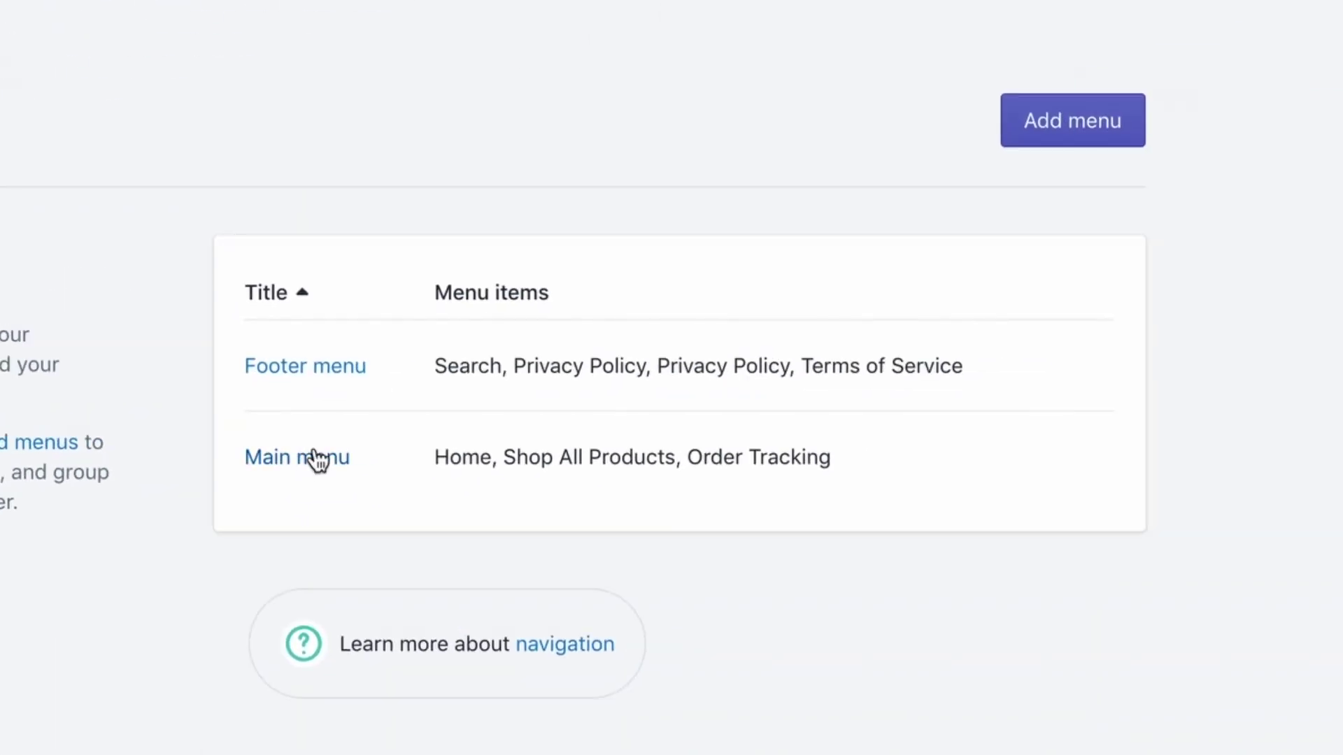
left_click(382, 441)
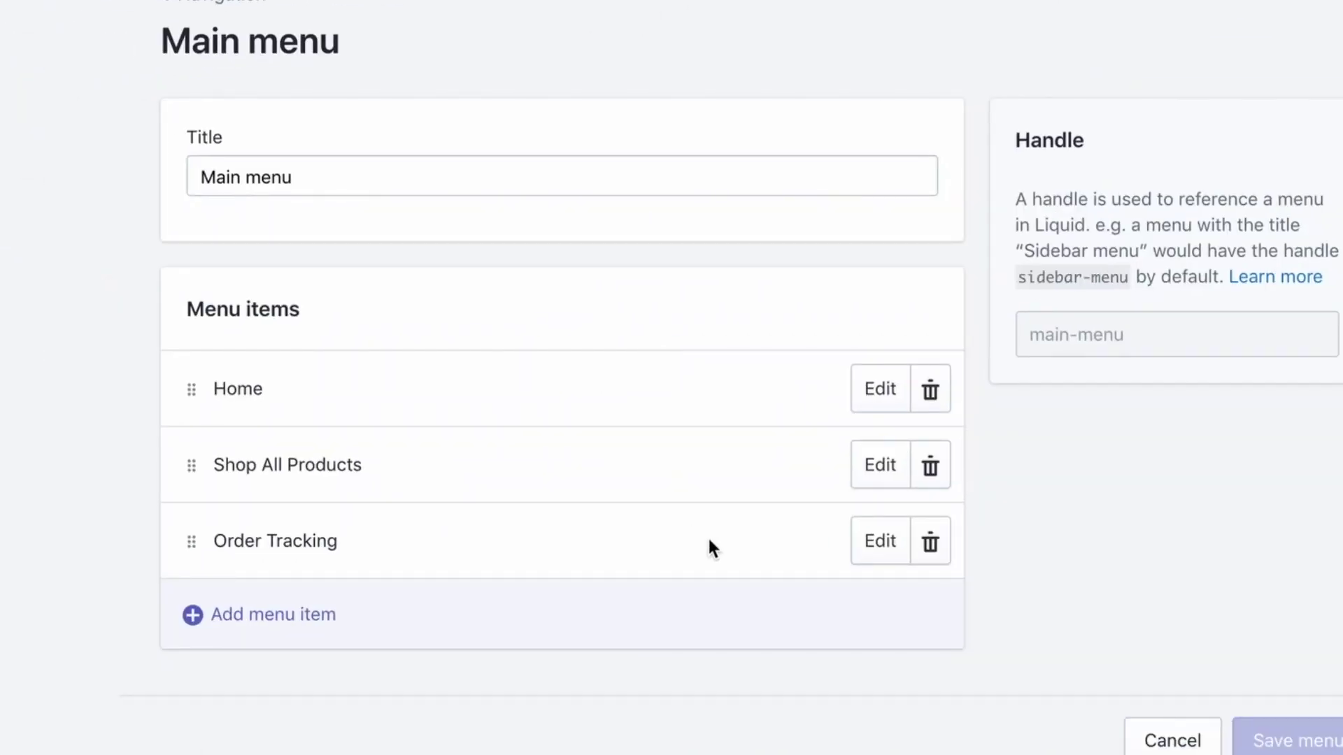
left_click(871, 542)
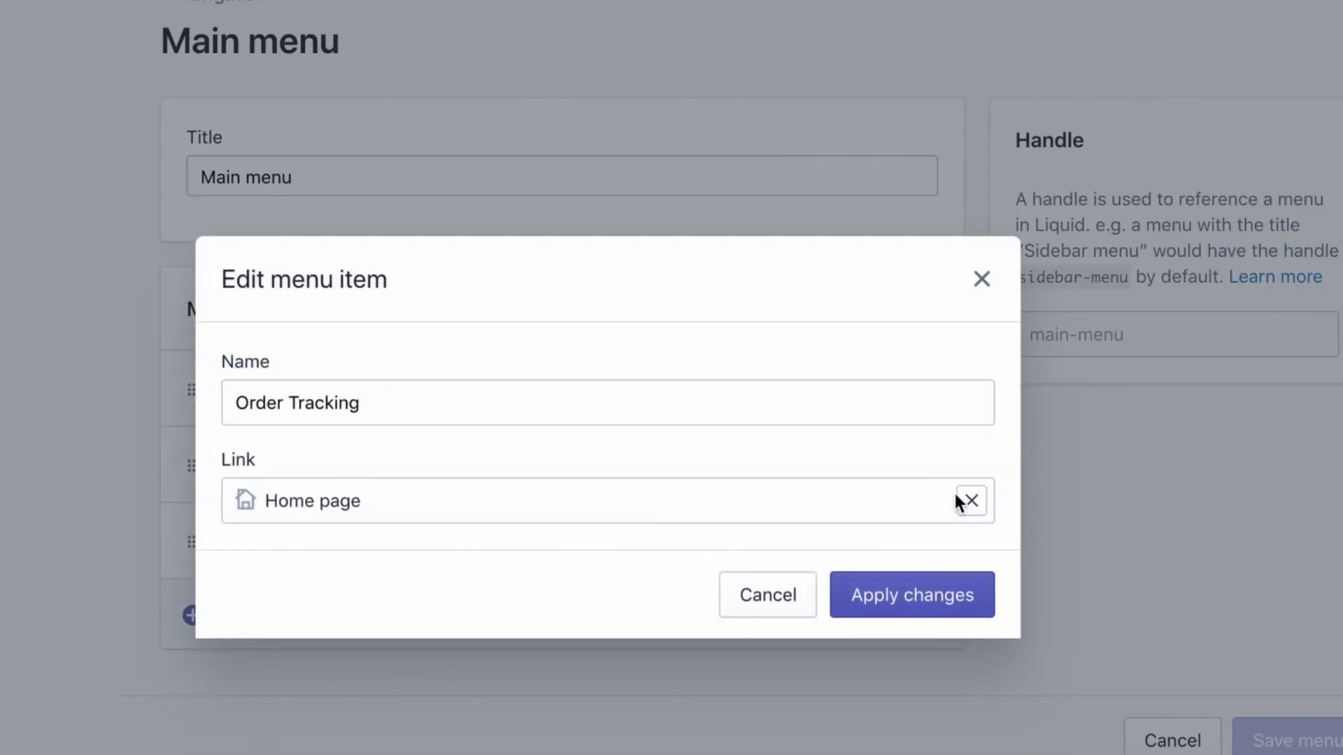
left_click(958, 501)
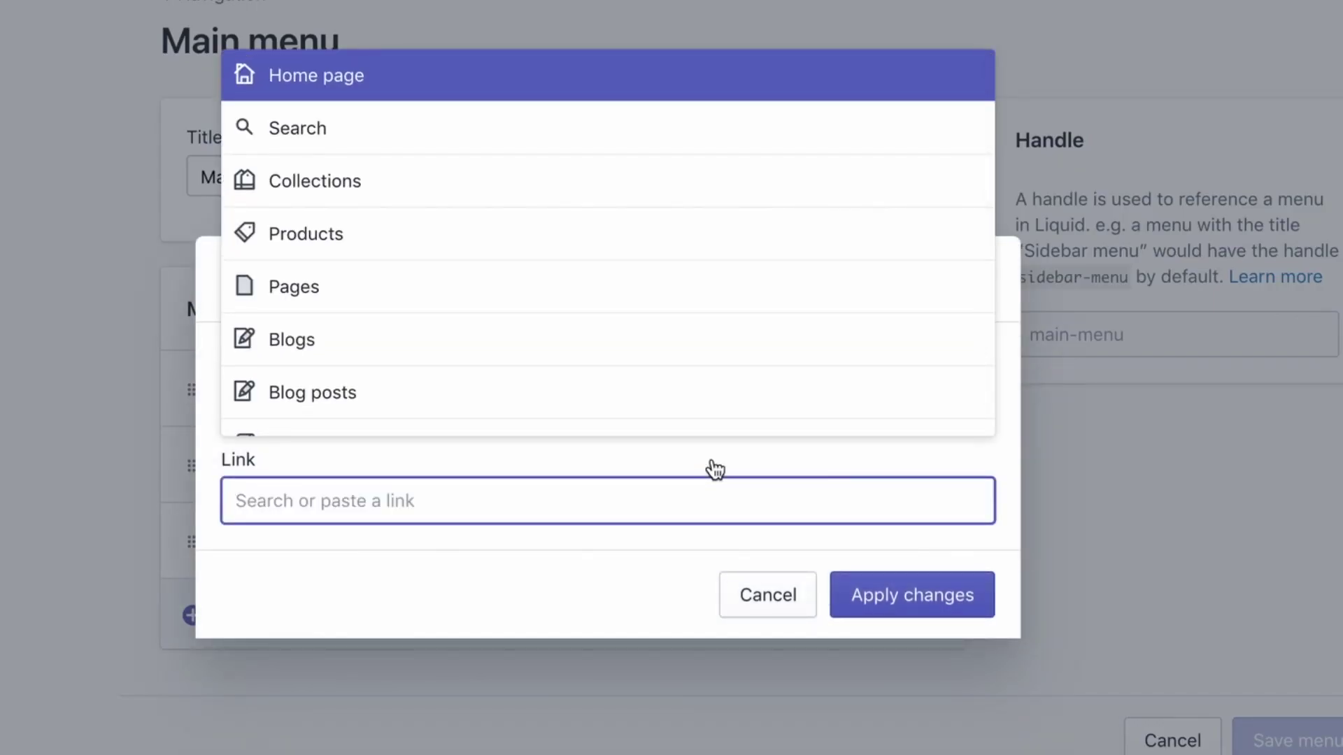
type("/app")
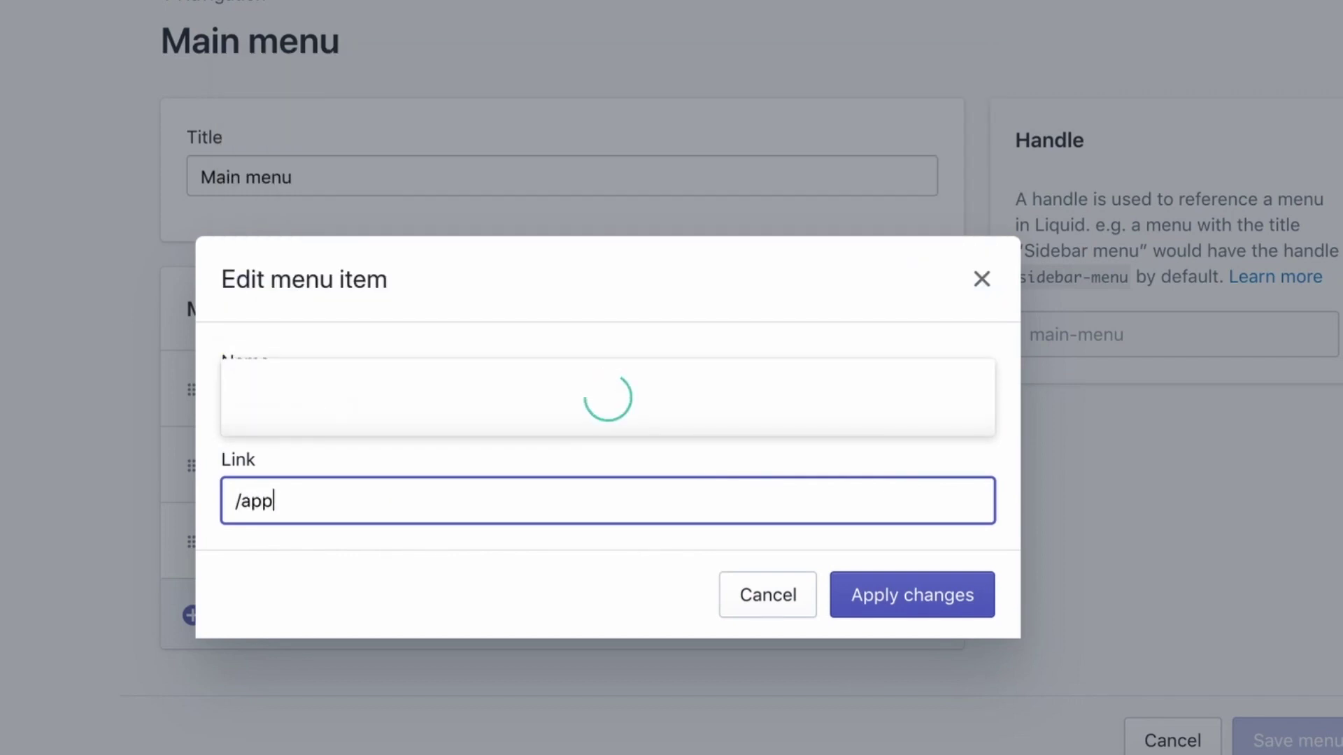
type("s/trackr")
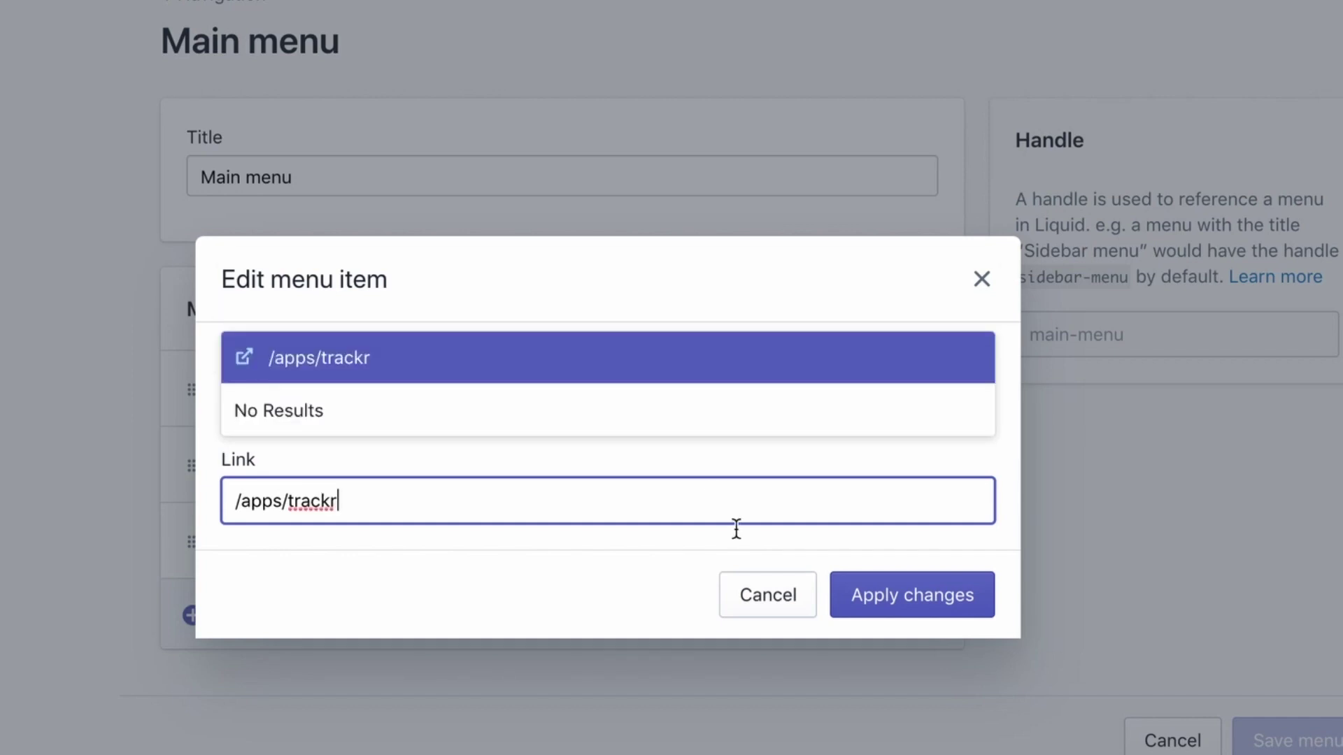
left_click(628, 377)
left_click(910, 591)
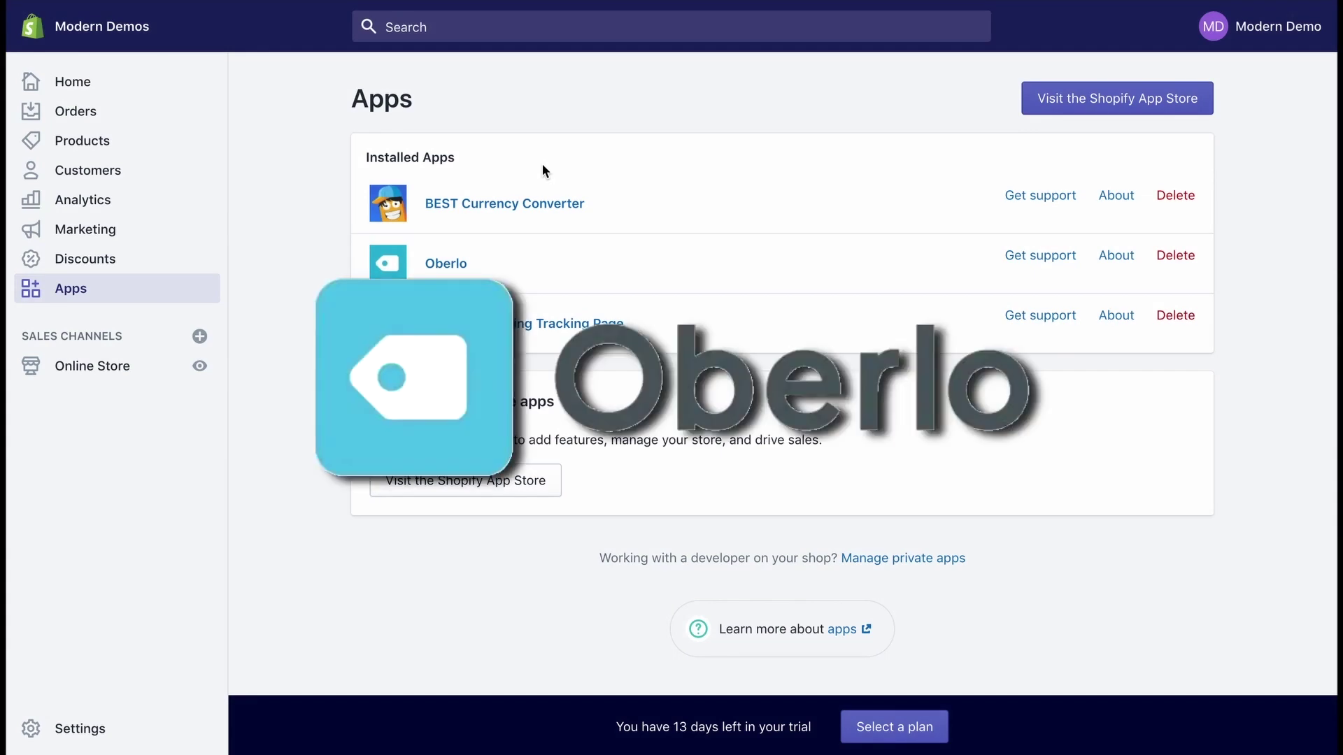
In Oberlo, view the empty Import List, My Products and Orders pages
left_click(454, 266)
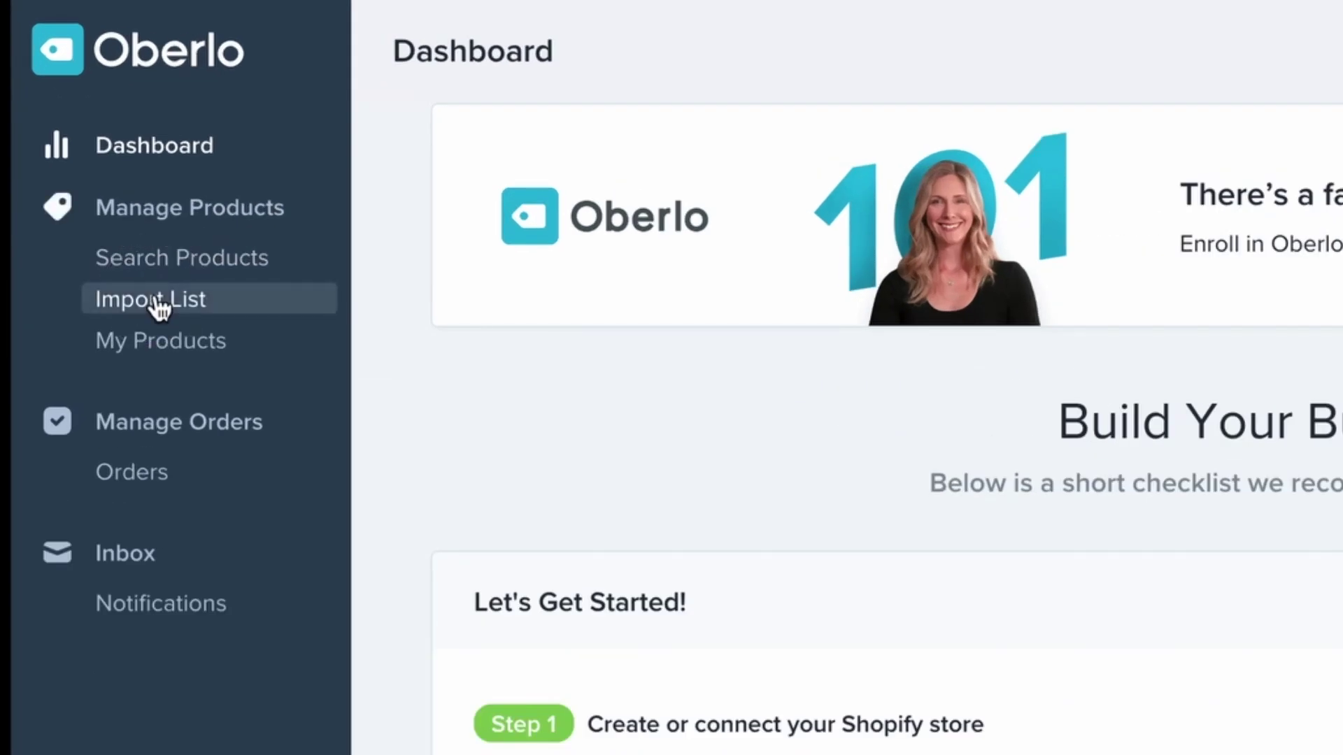
left_click(160, 306)
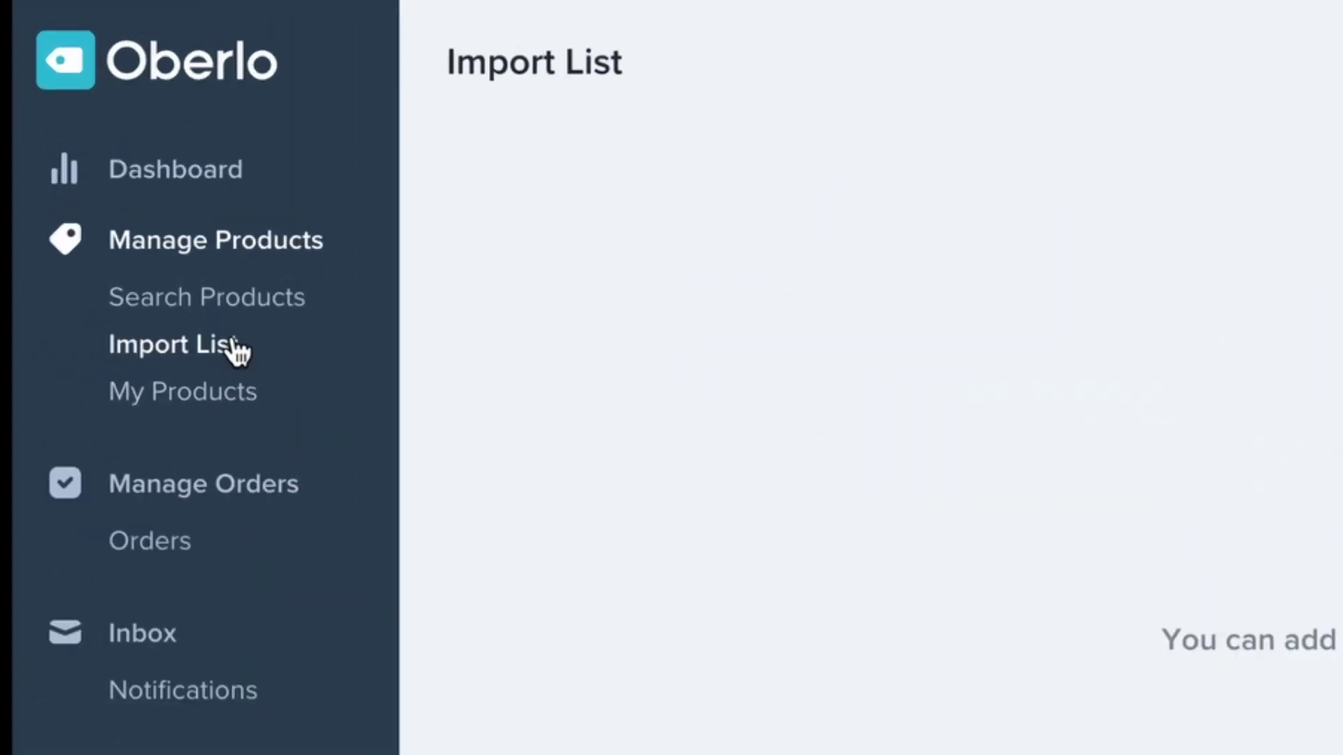
left_click(231, 400)
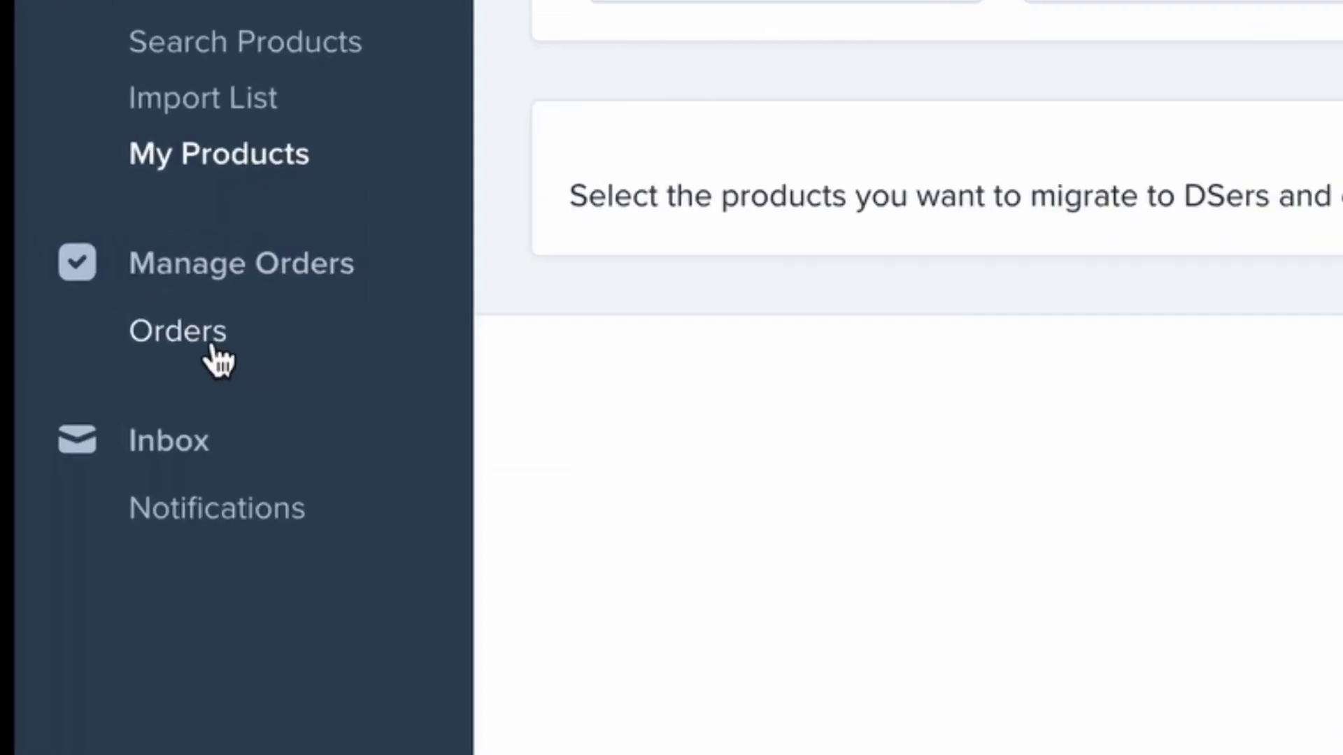
left_click(85, 268)
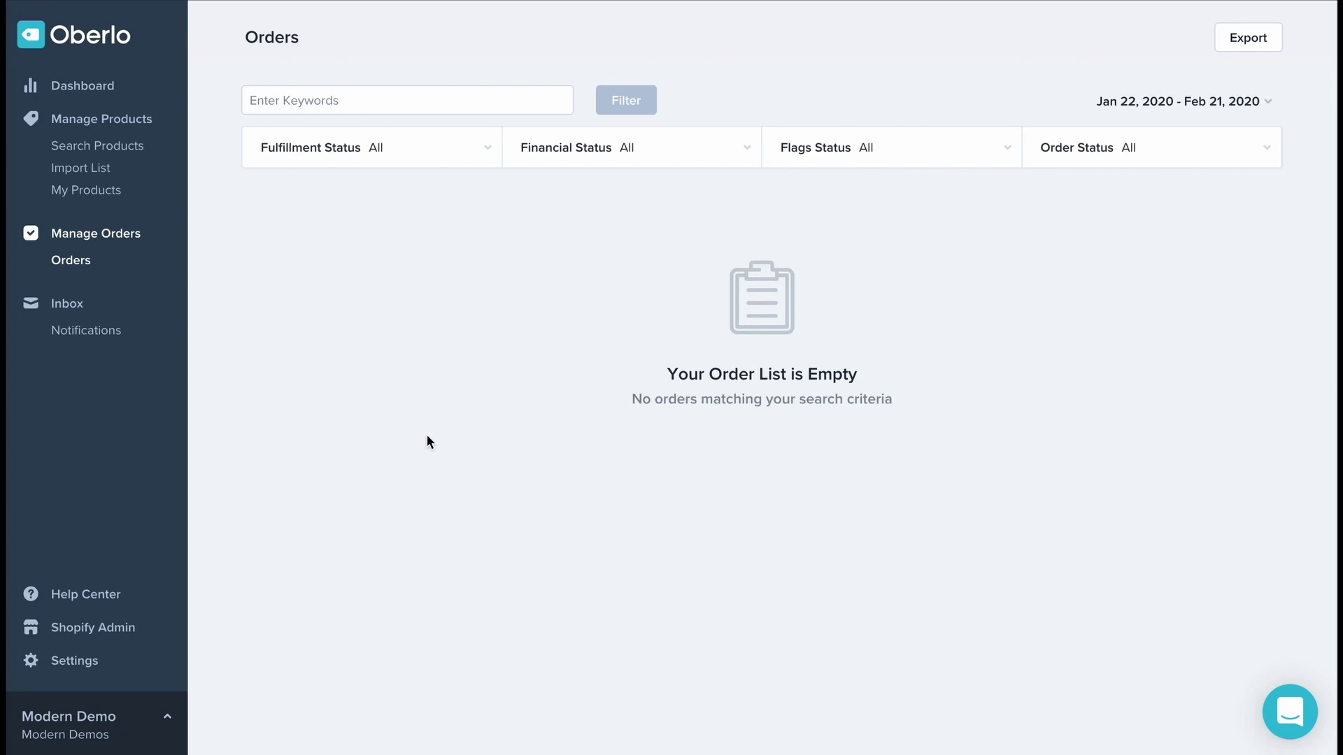
left_click(548, 224)
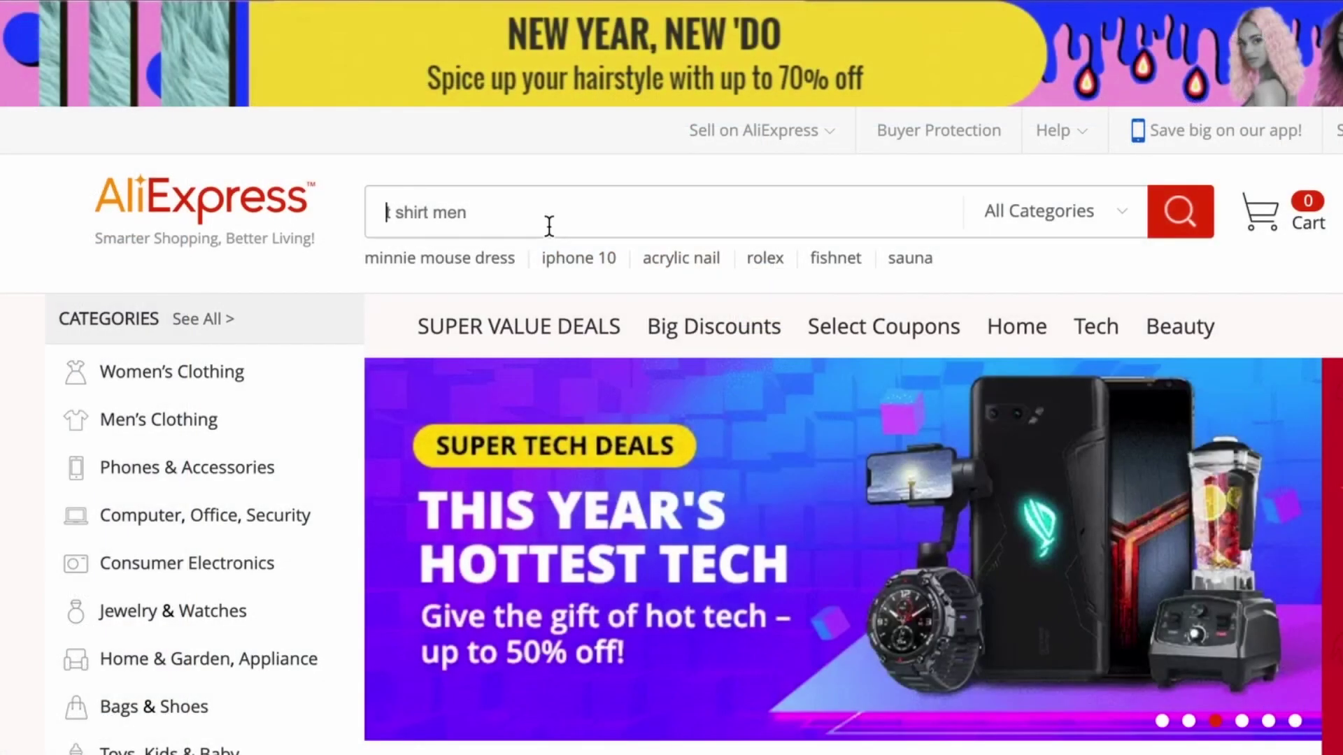
Type 't s' in the AliExpress search box and choose the 't shirt' suggestion
type("t s")
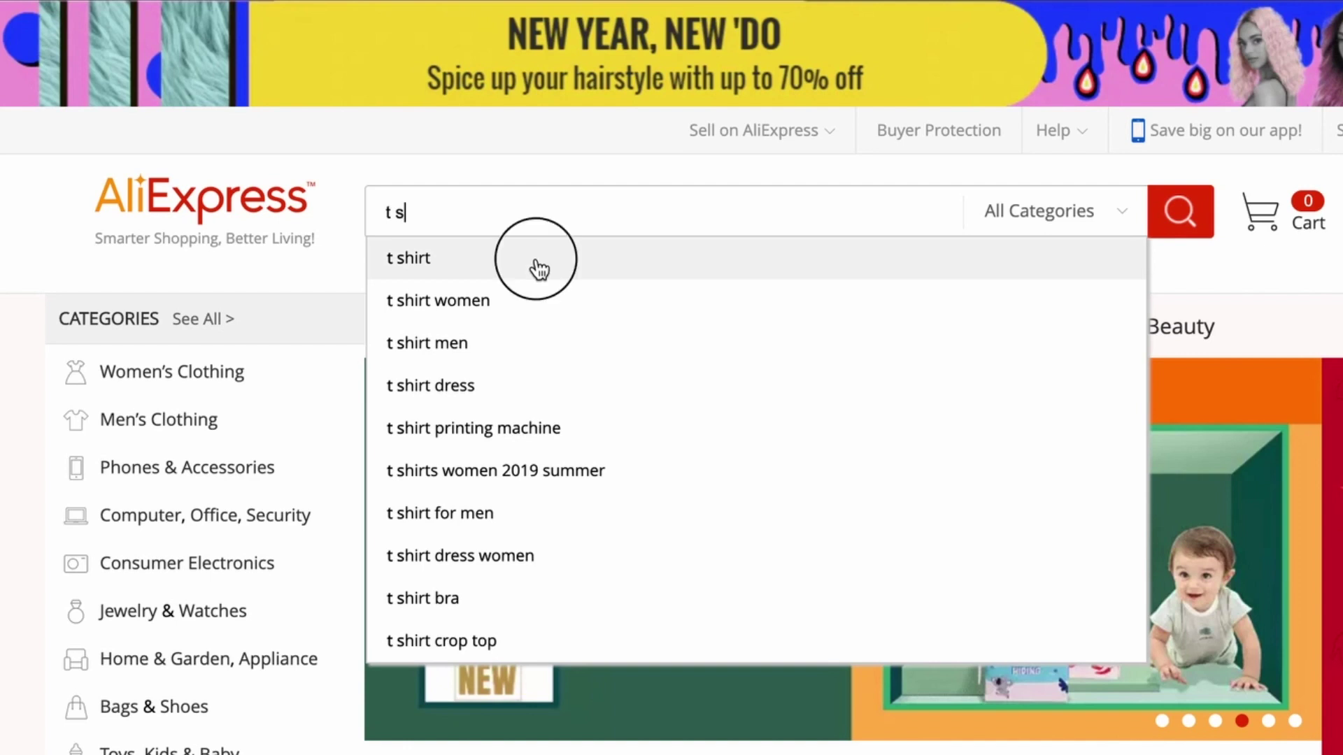
left_click(535, 270)
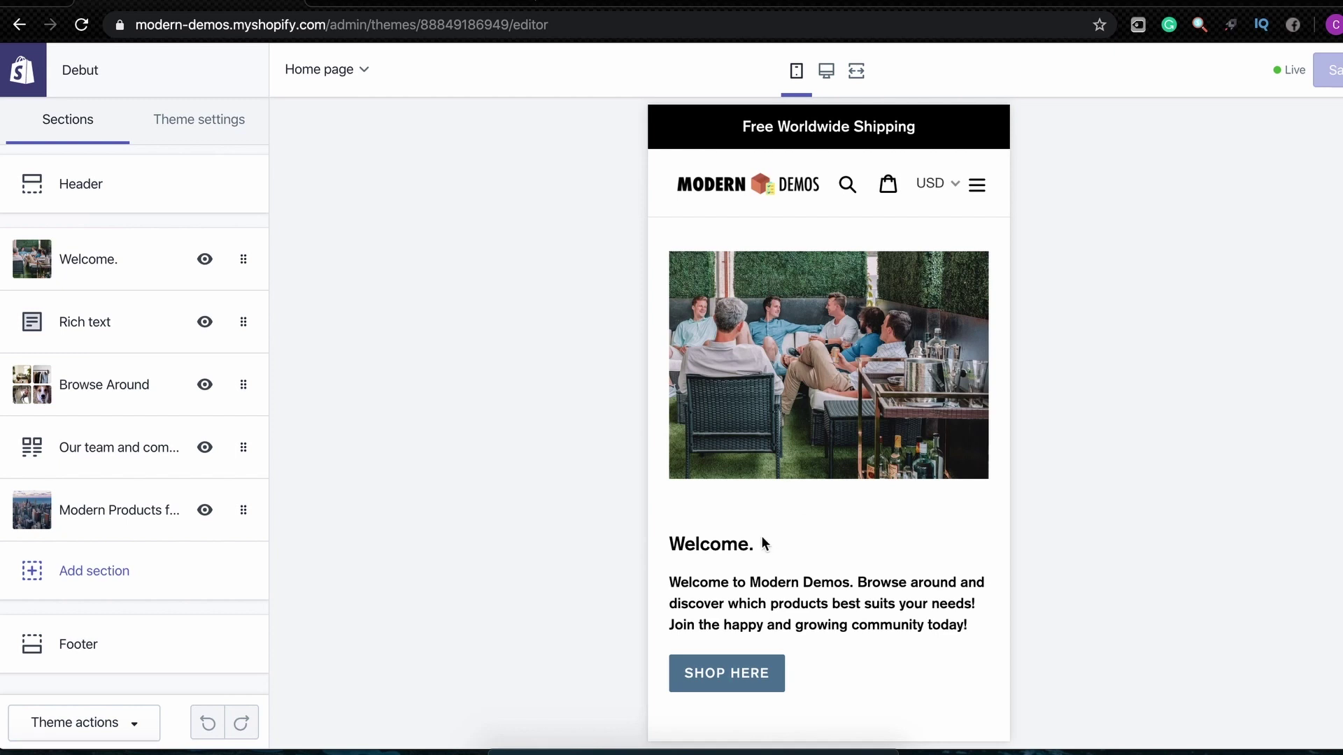
Scroll the home page preview, opening and closing the Rich text and Our team section settings
scroll(810, 406, "down", 2)
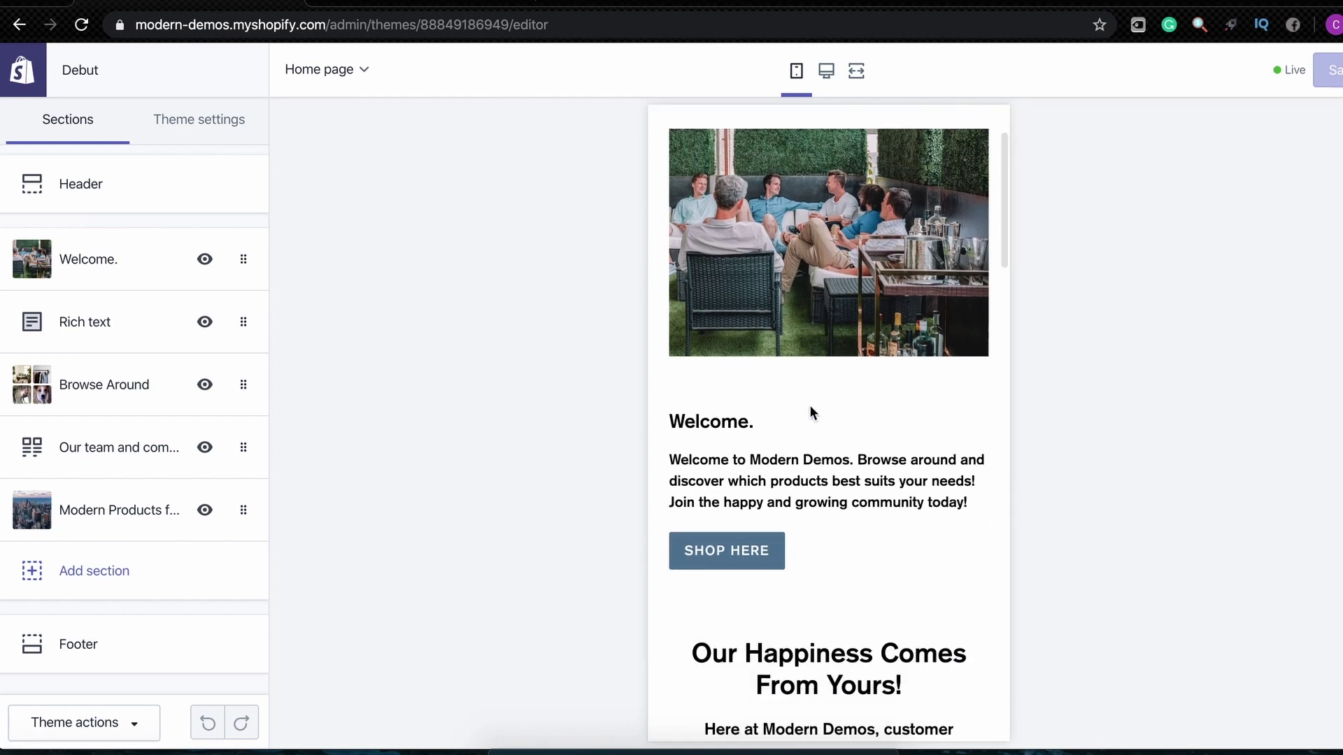
scroll(810, 406, "up", 1)
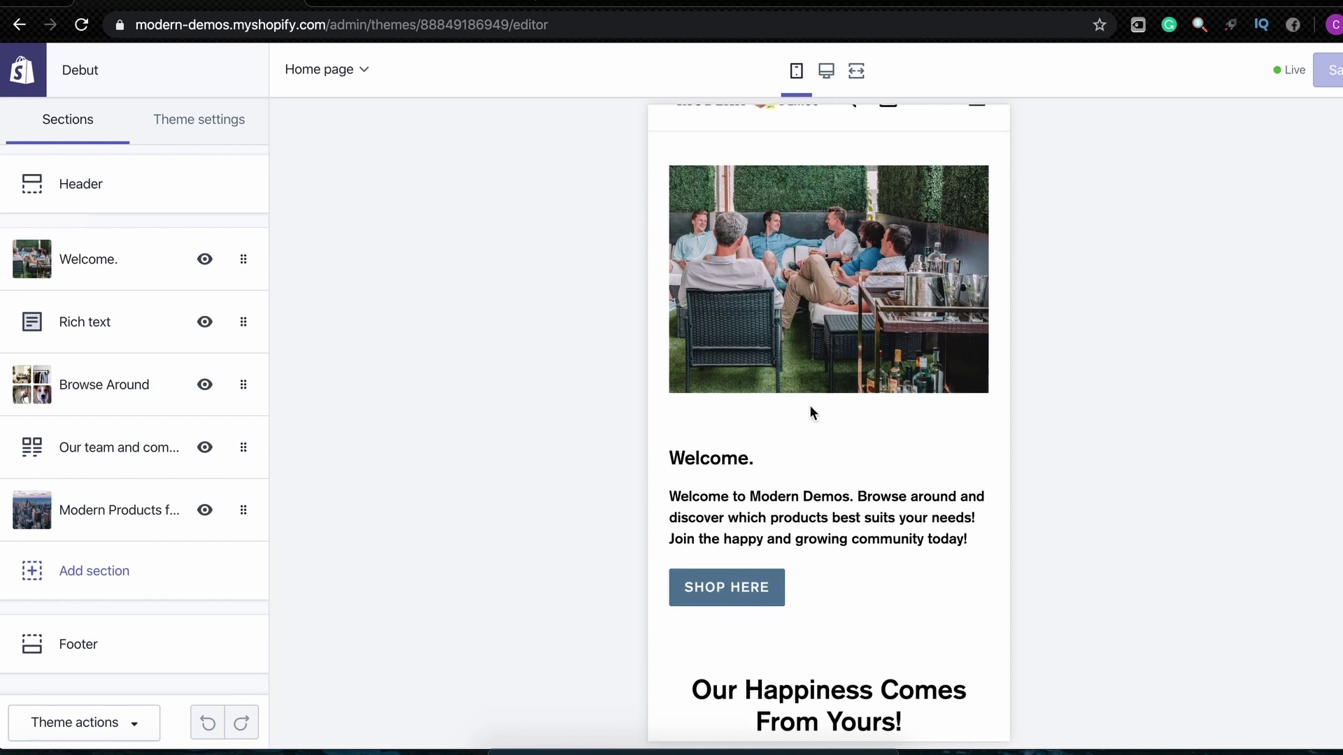
scroll(810, 407, "up", 2)
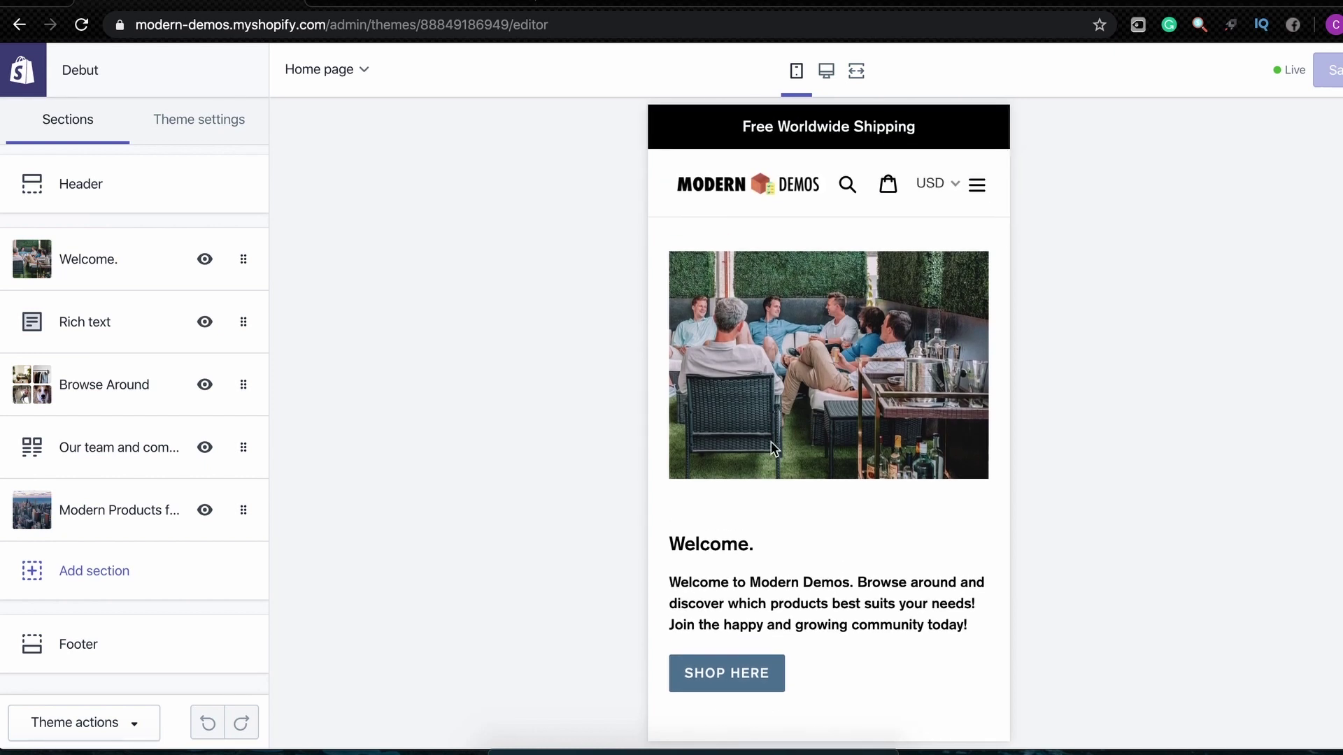
scroll(817, 455, "down", 1)
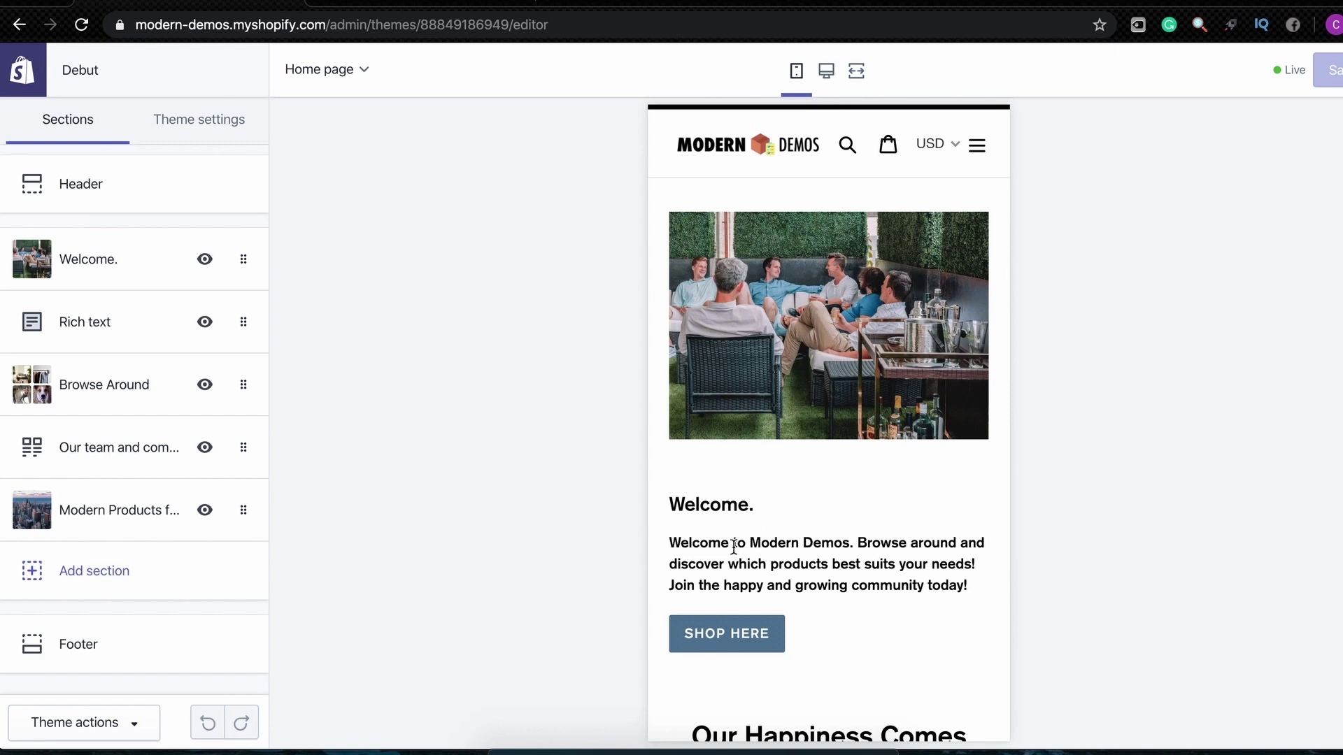
scroll(888, 549, "down", 1)
scroll(821, 574, "down", 3)
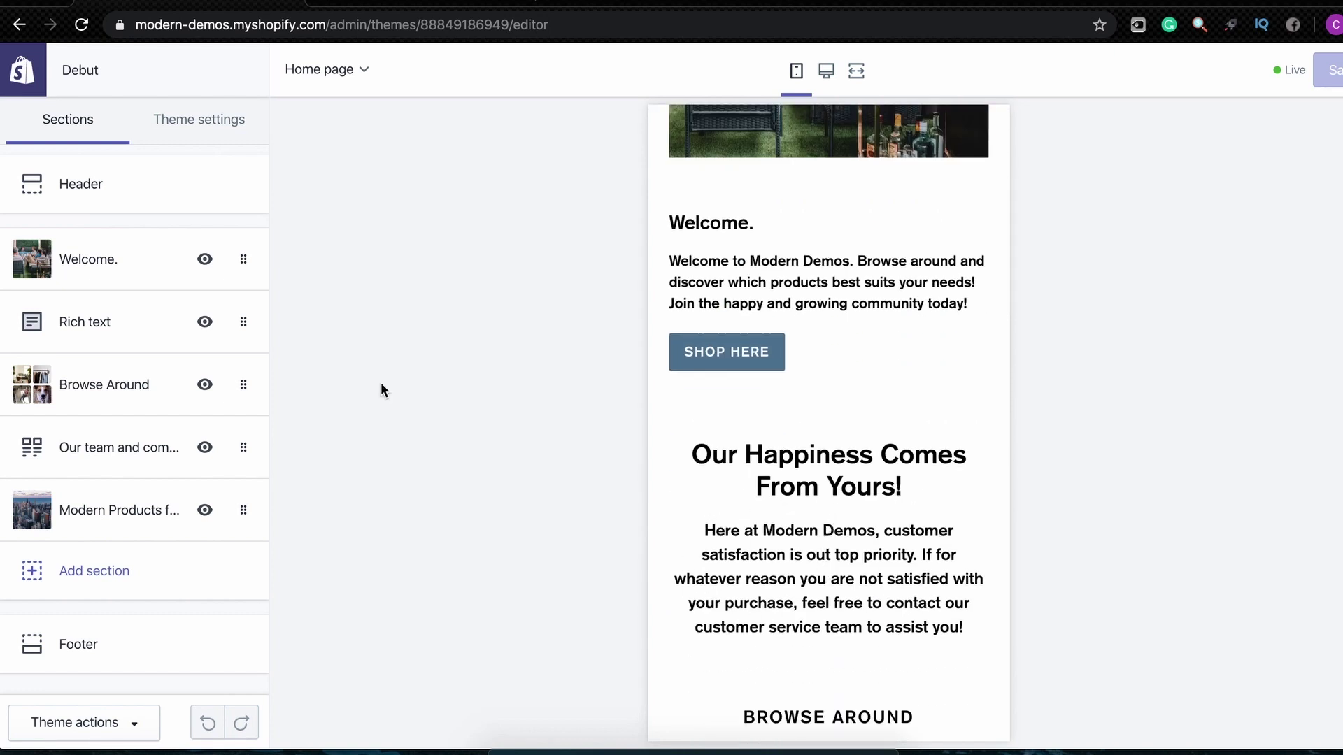
left_click(85, 321)
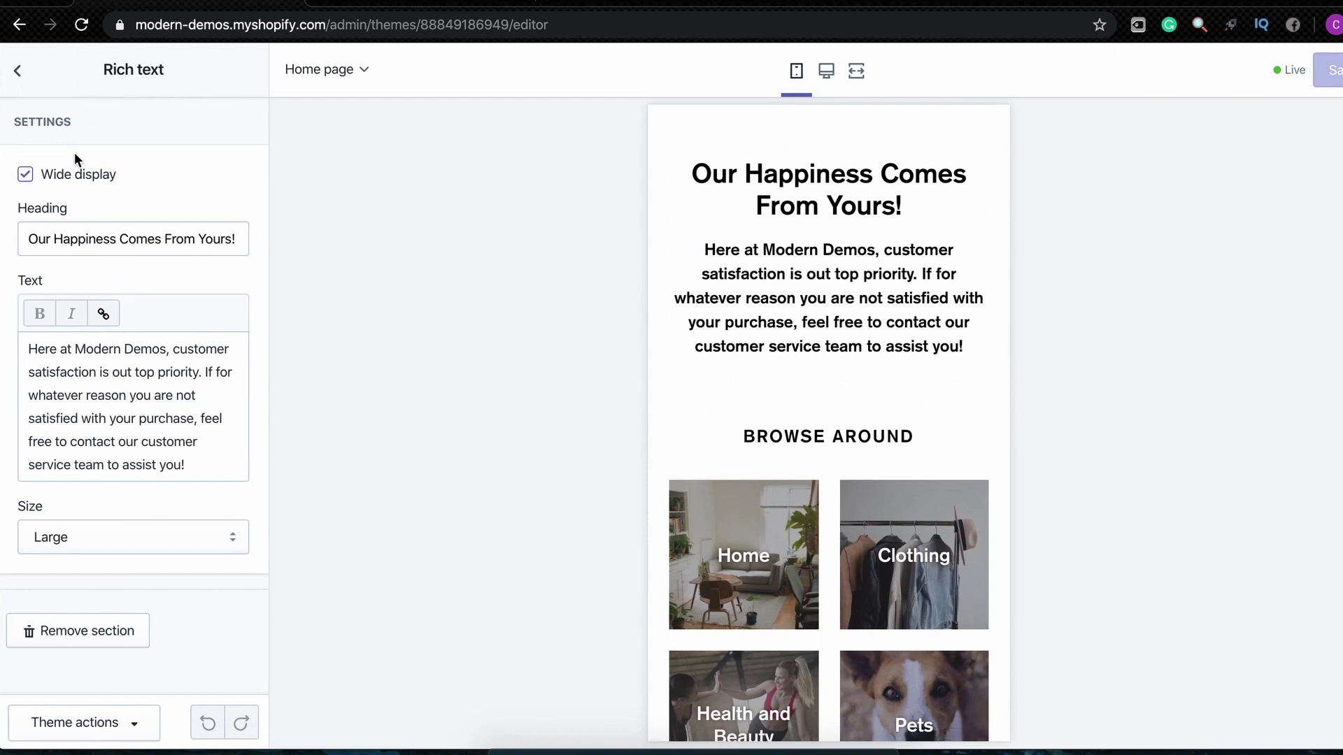
left_click(33, 80)
scroll(703, 321, "up", 3)
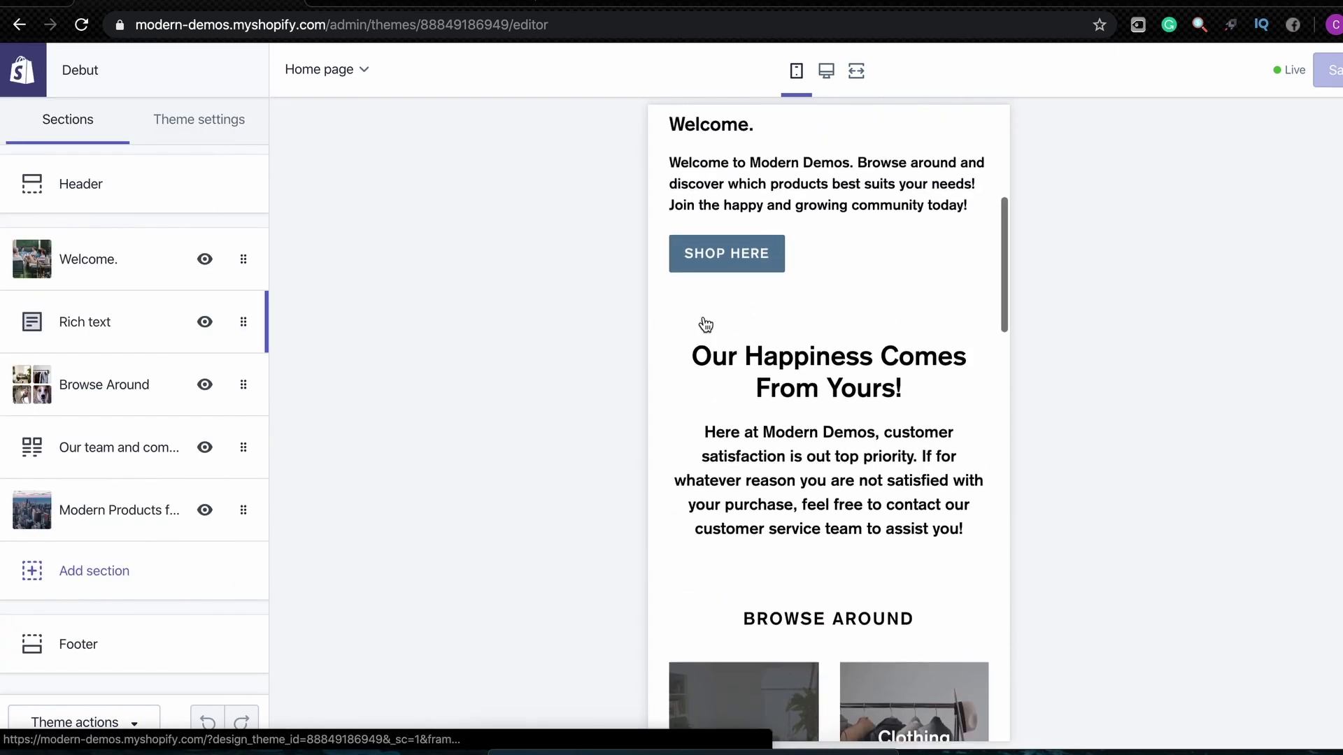
scroll(705, 323, "down", 4)
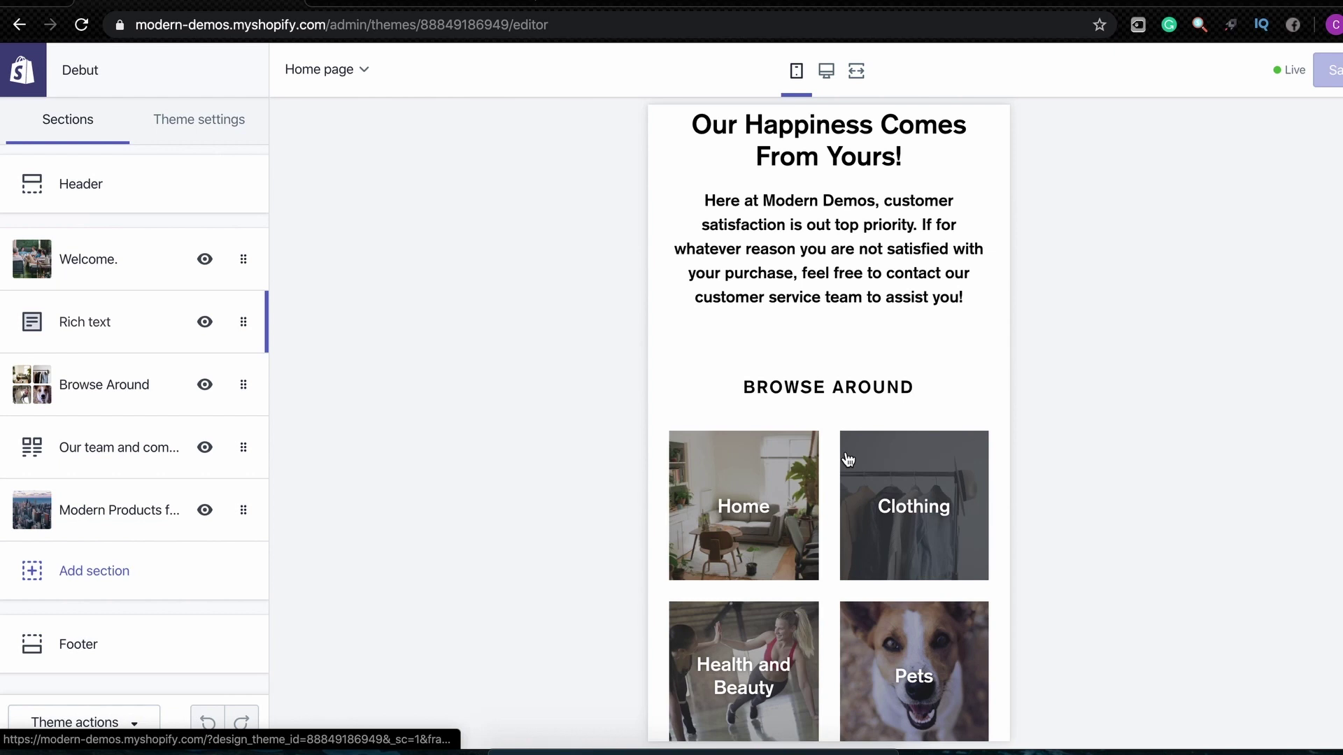
scroll(852, 489, "down", 5)
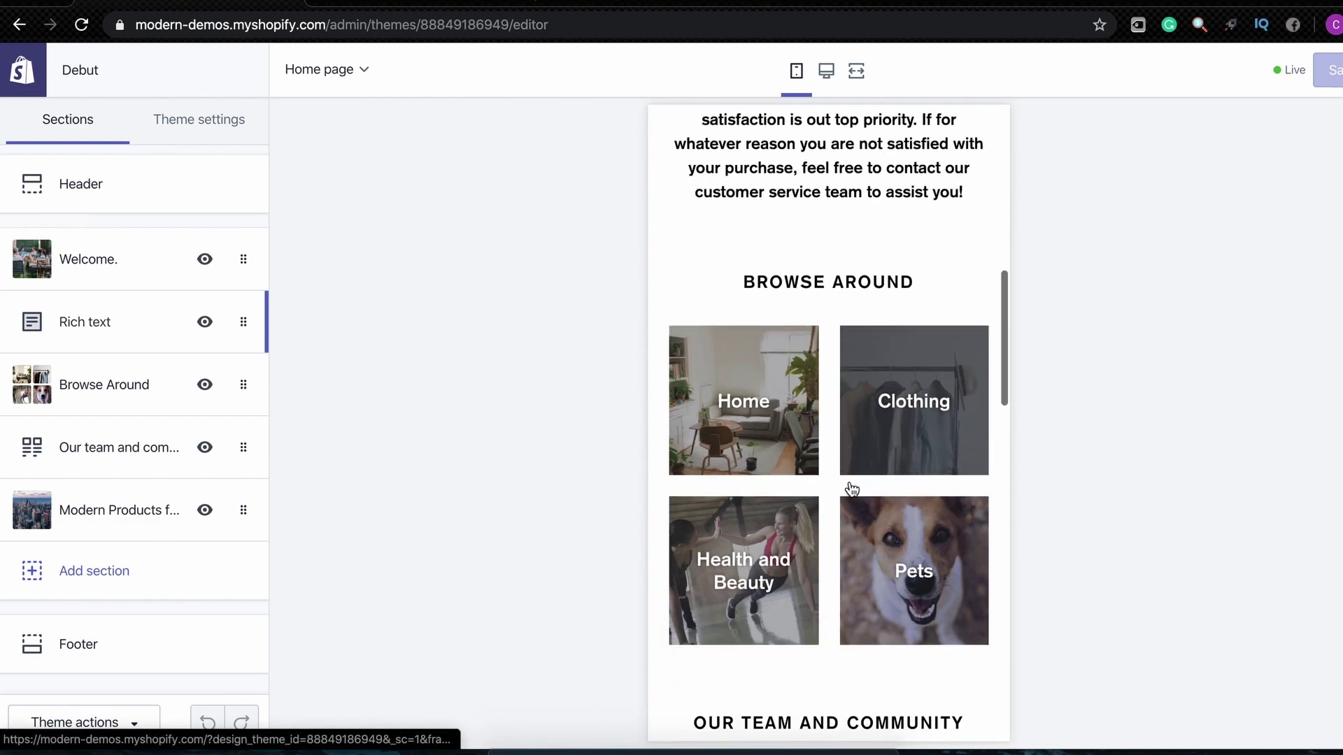
scroll(851, 488, "down", 5)
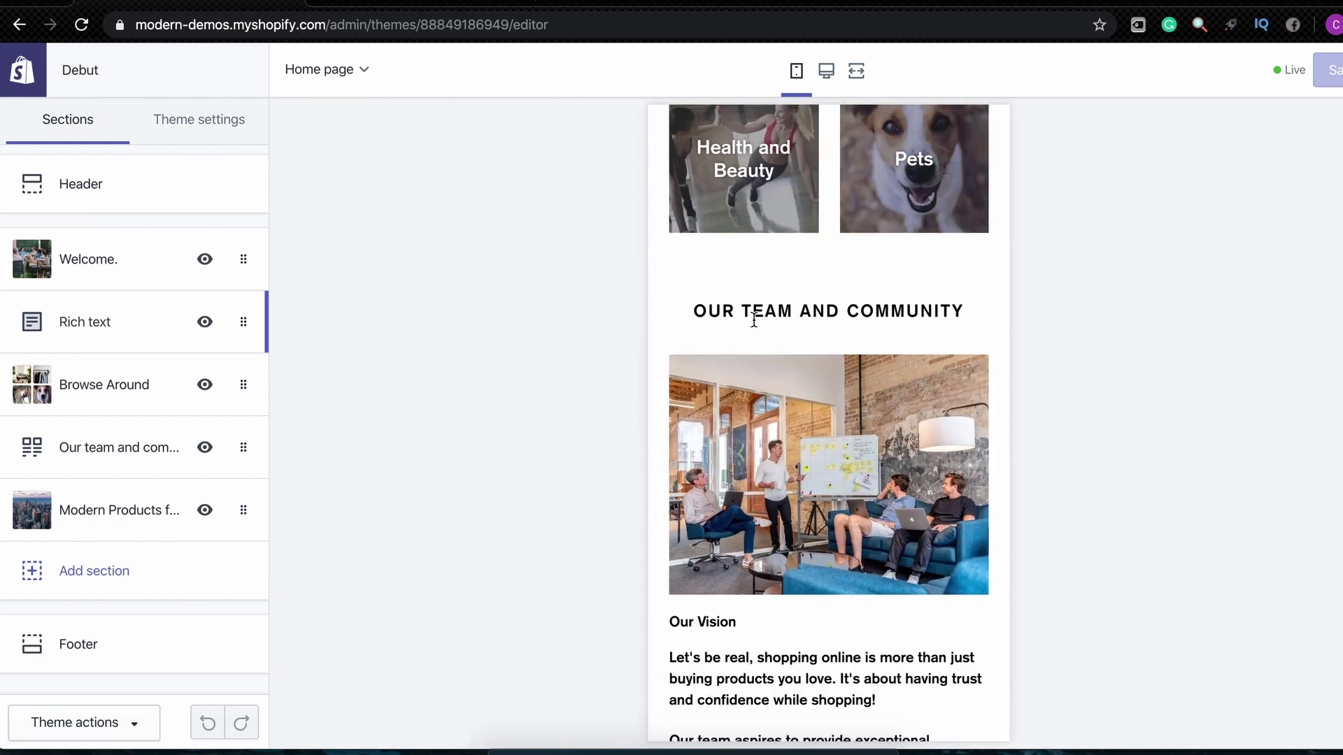
left_click(123, 462)
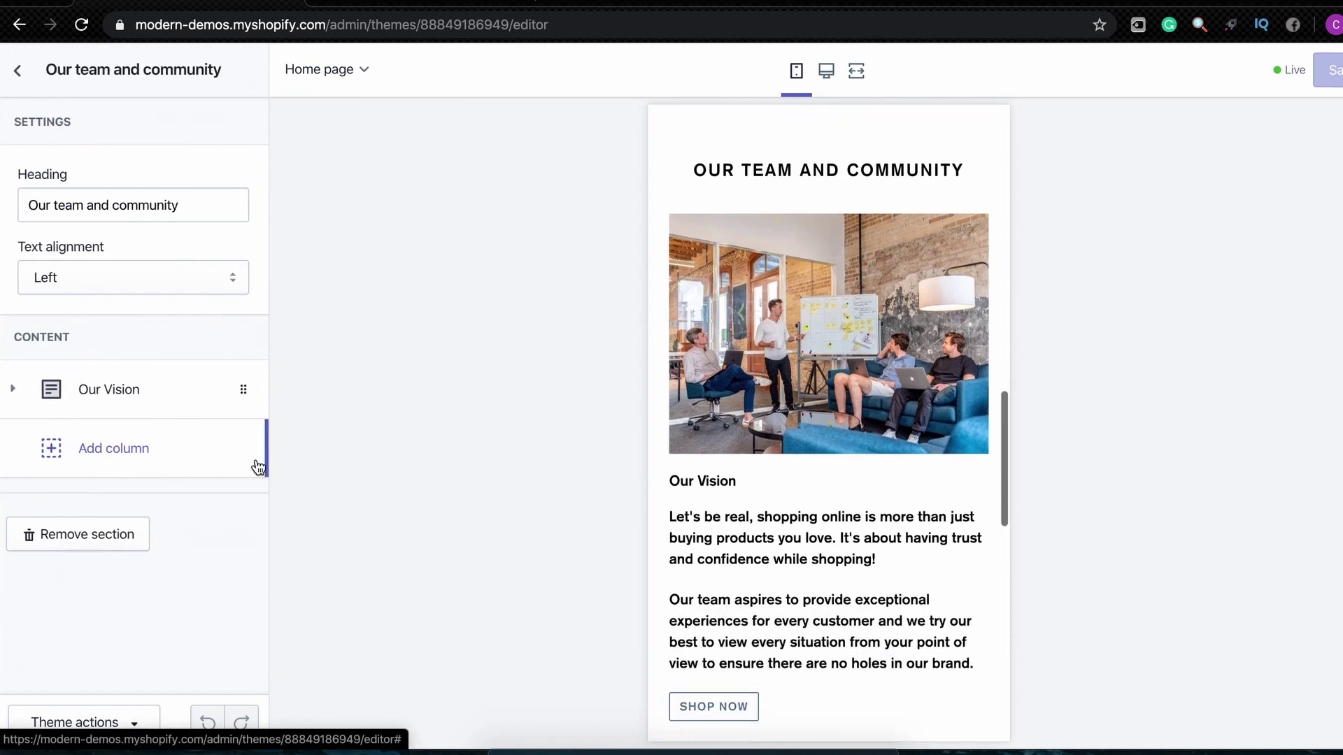
left_click(18, 70)
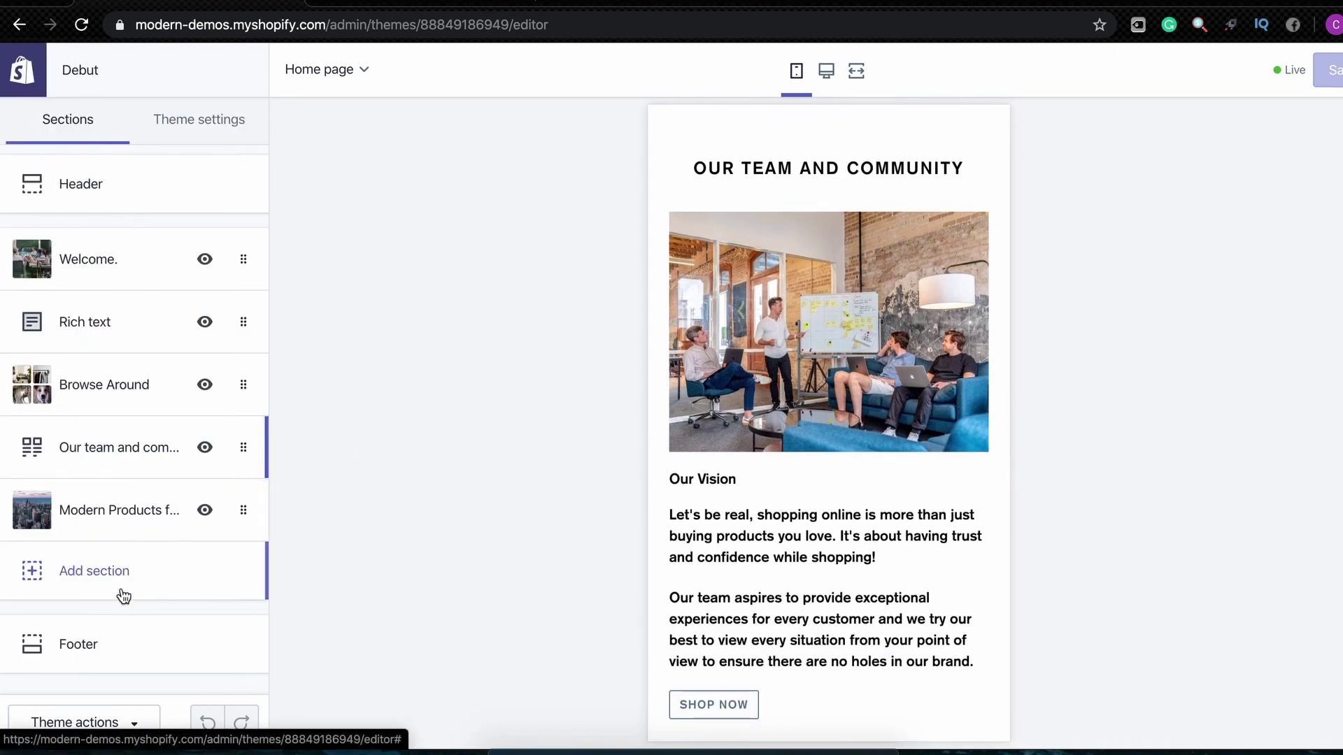
Browse the Add section choices and close them without adding a section
left_click(123, 568)
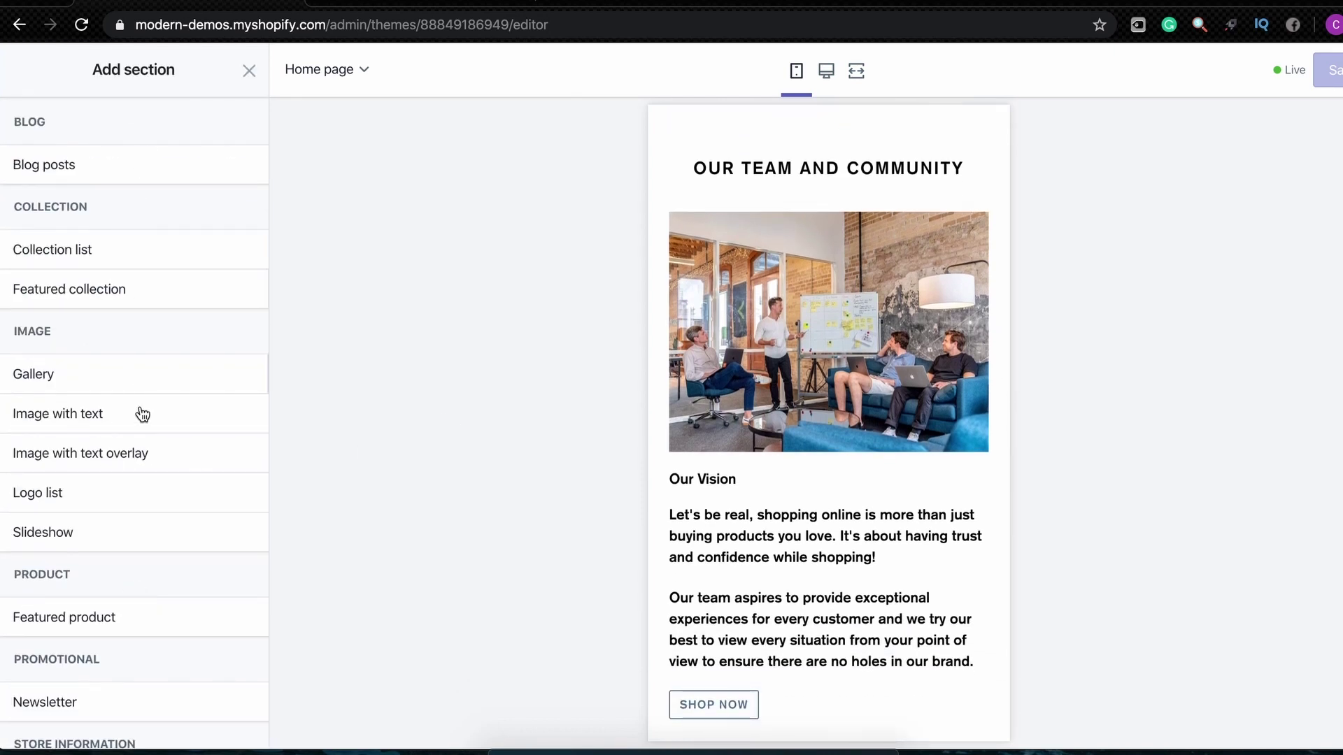
scroll(138, 435, "down", 6)
scroll(177, 207, "up", 4)
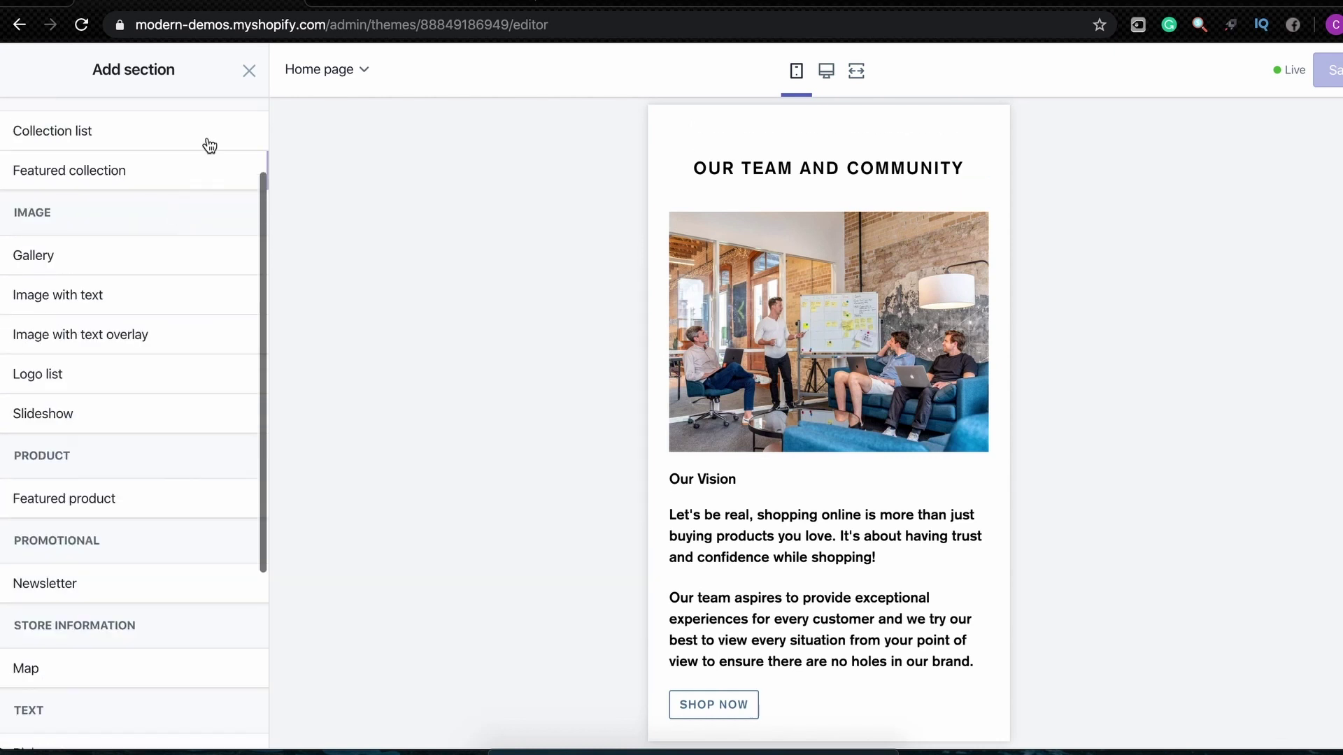
left_click(249, 70)
Scroll the preview and follow the SHOP TODAY banner to the Products collection
scroll(743, 397, "down", 3)
scroll(744, 399, "down", 5)
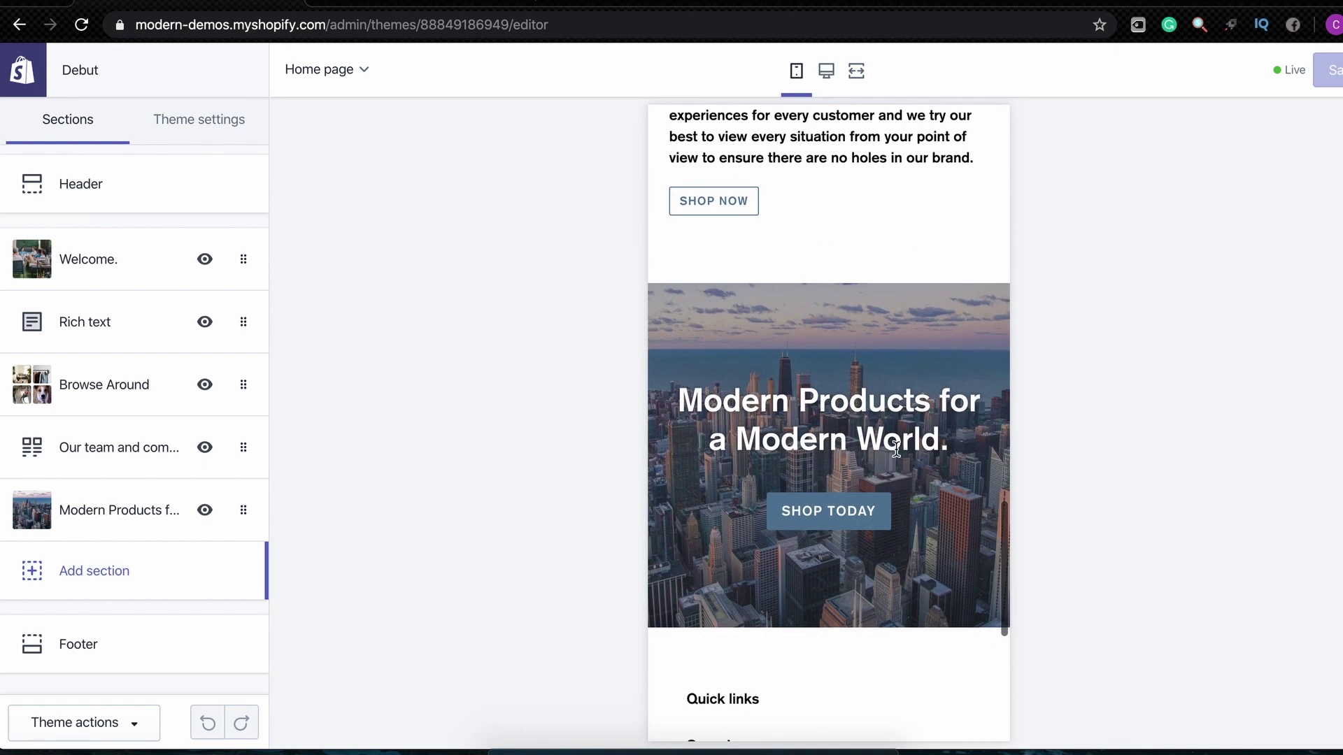
scroll(791, 501, "down", 4)
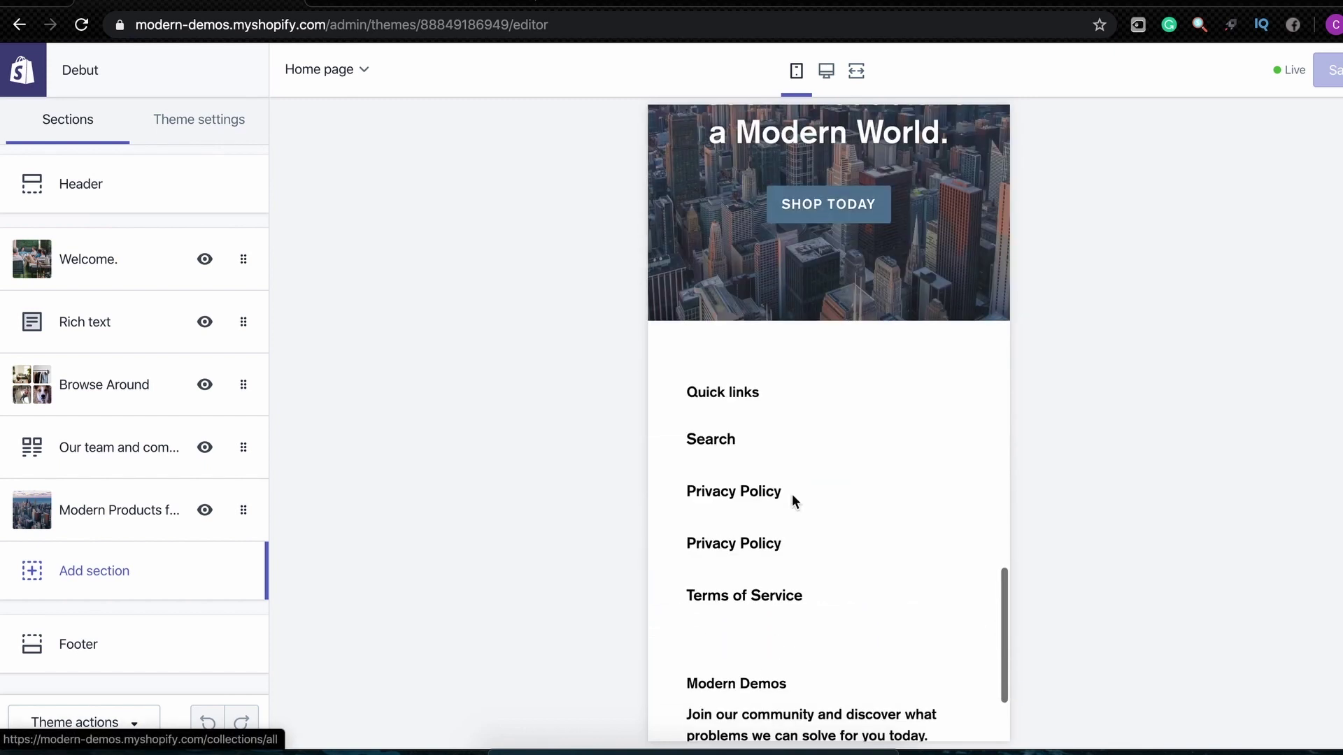
scroll(786, 536, "down", 3)
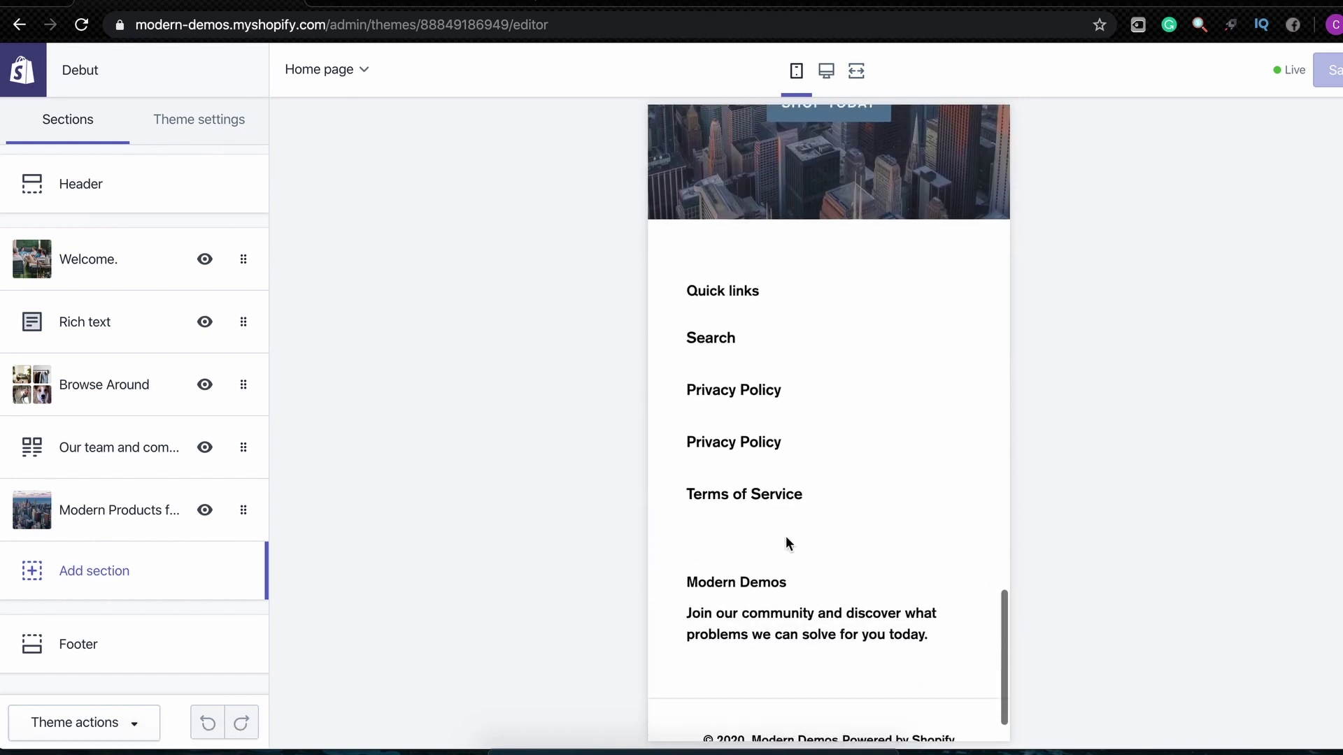
scroll(774, 493, "up", 5)
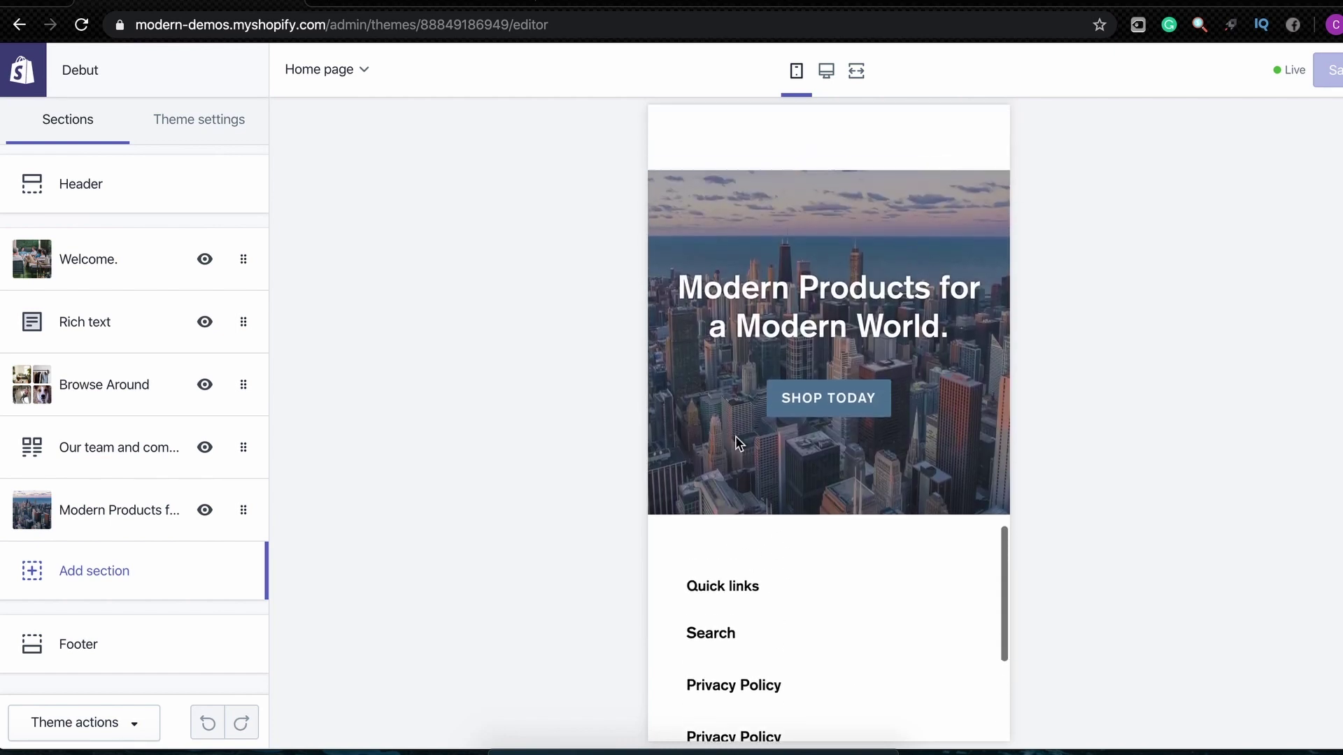
left_click(837, 410)
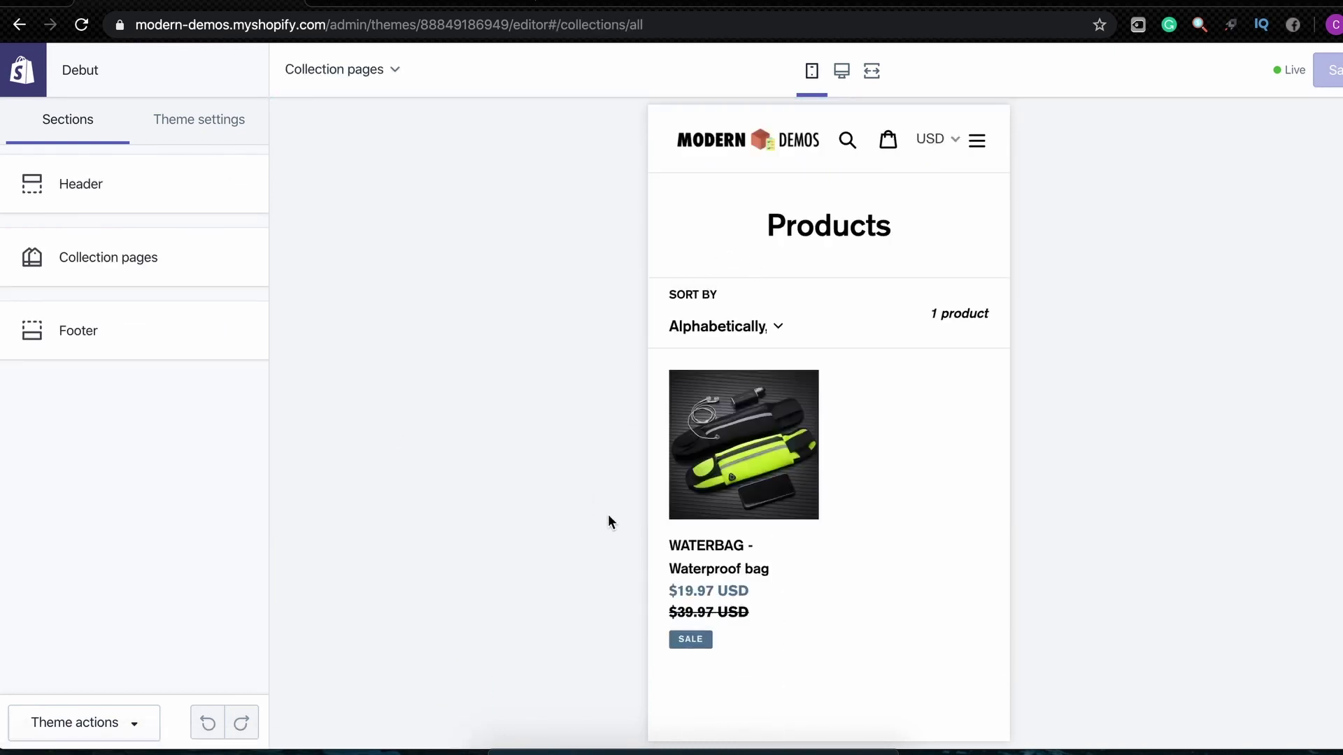
Preview the WATERBAG product page, scroll through it, and check the navigation menu
left_click(726, 411)
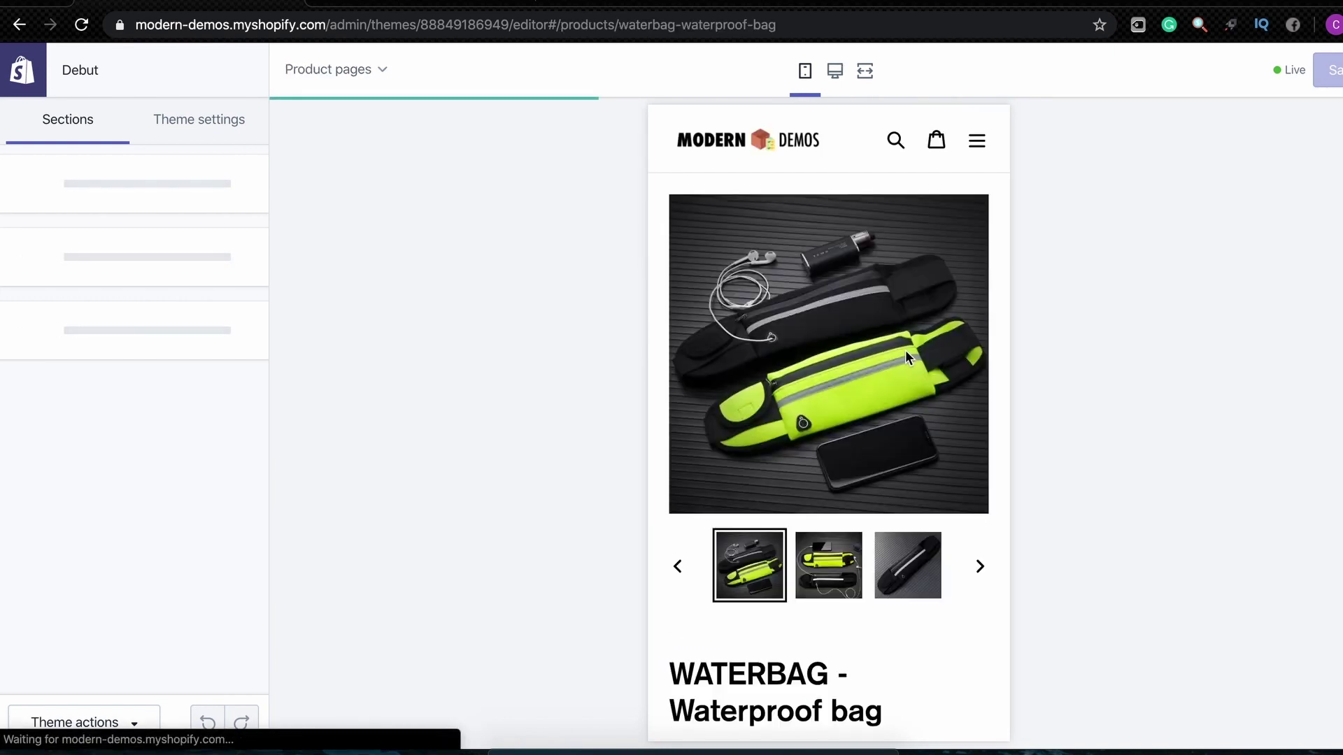
scroll(840, 420, "down", 2)
scroll(804, 475, "up", 1)
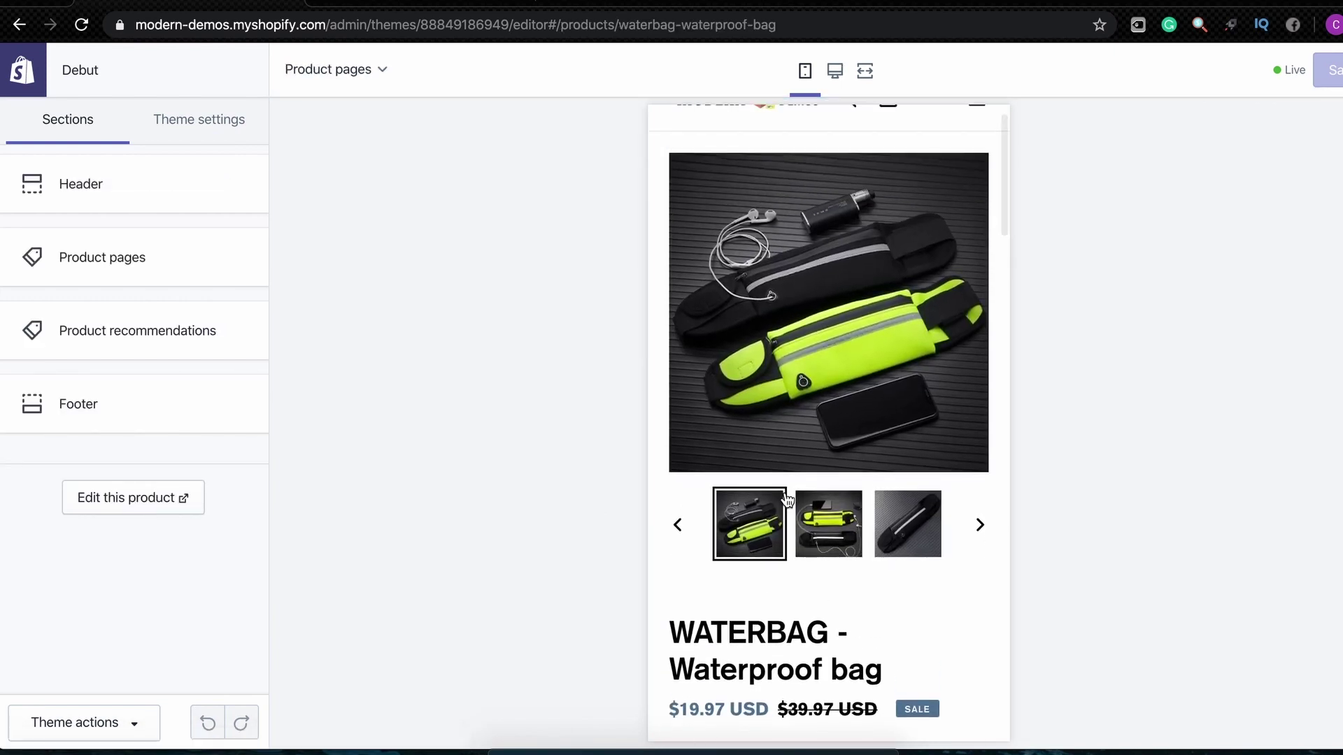
scroll(787, 498, "down", 4)
scroll(827, 593, "down", 18)
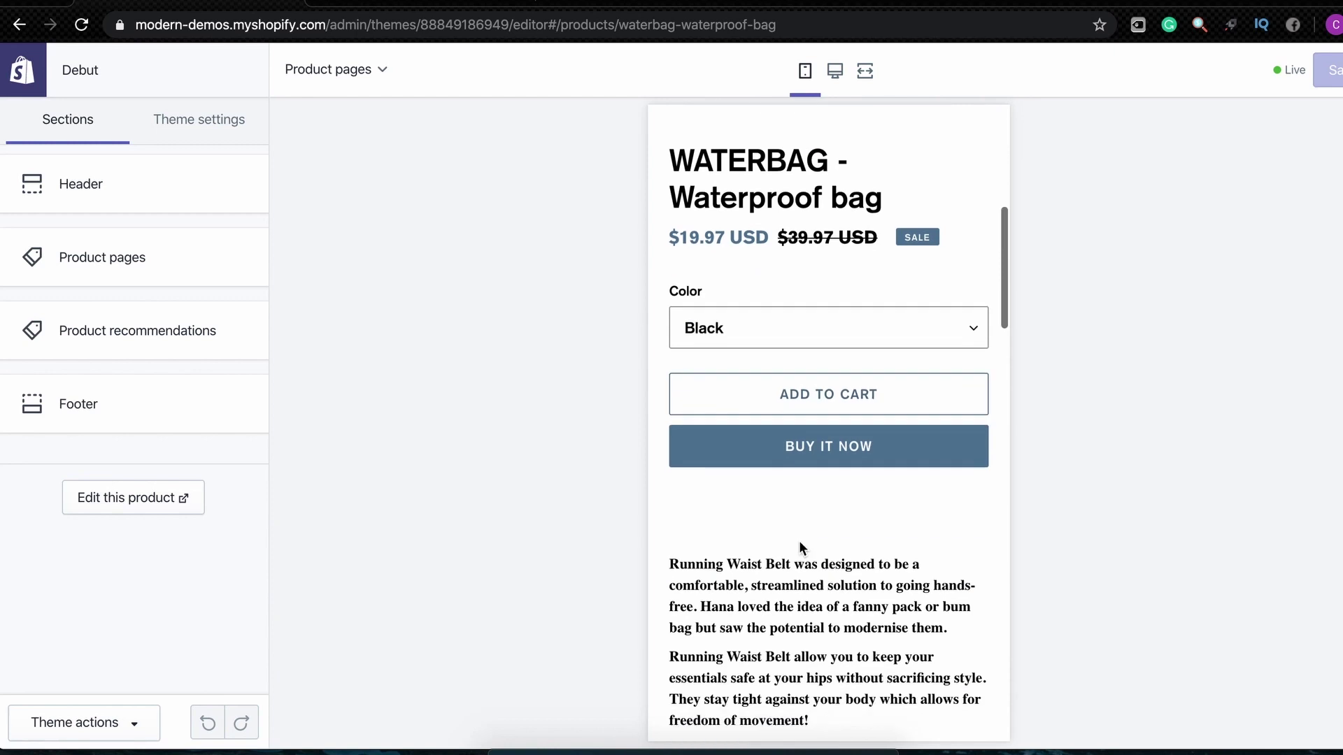
scroll(778, 635, "down", 8)
scroll(778, 635, "up", 5)
scroll(778, 635, "down", 10)
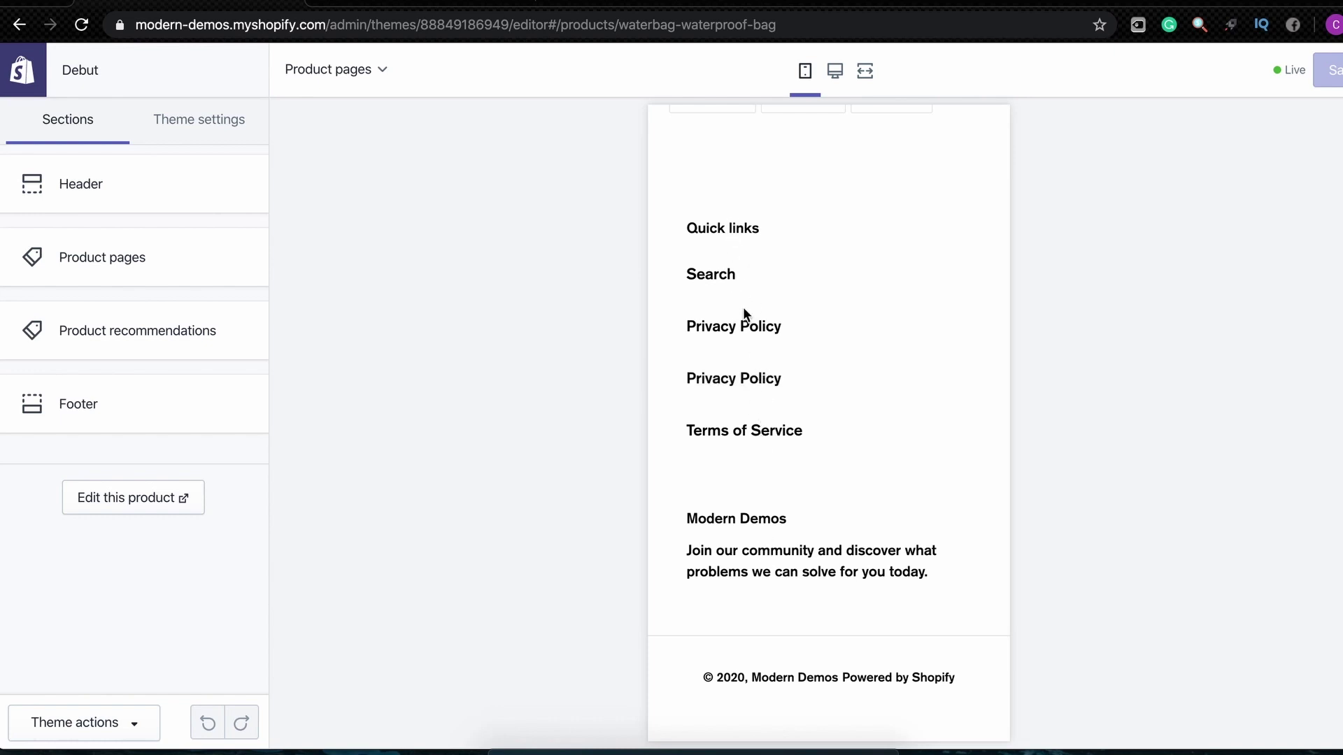
scroll(752, 434, "up", 20)
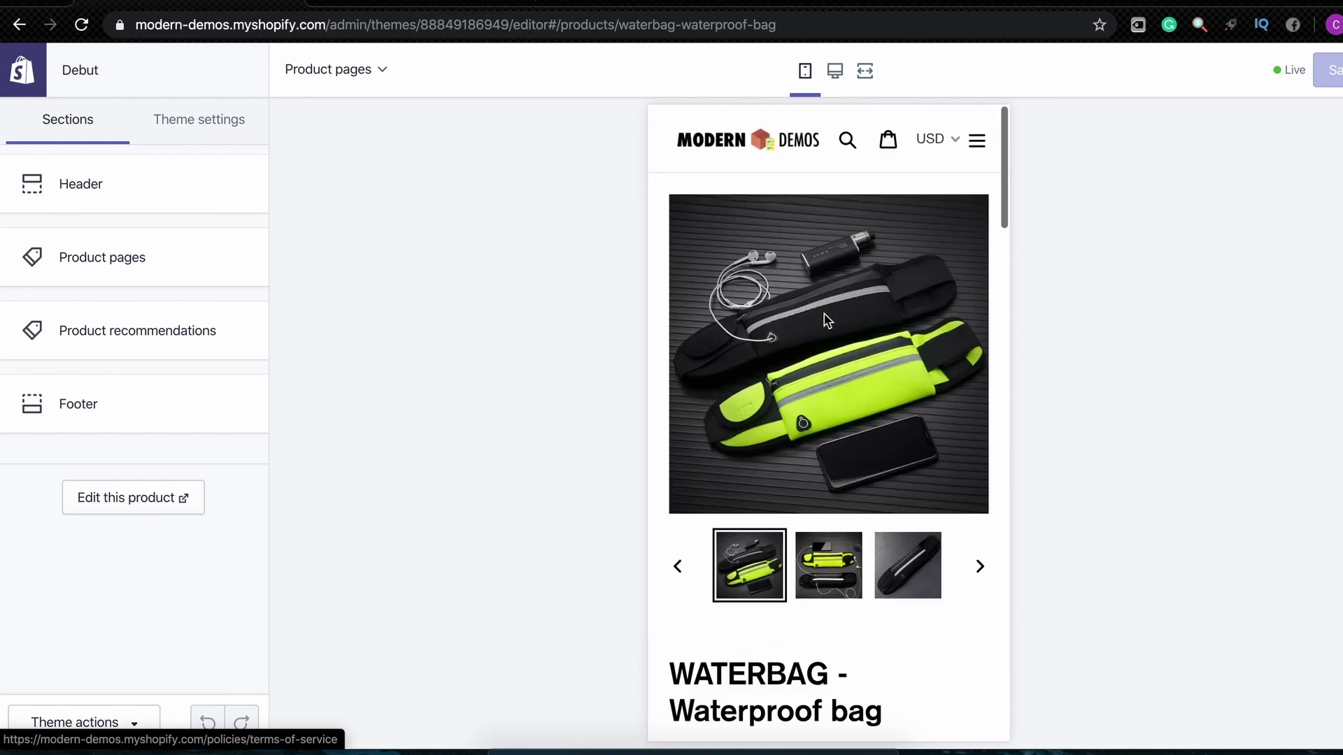
left_click(973, 141)
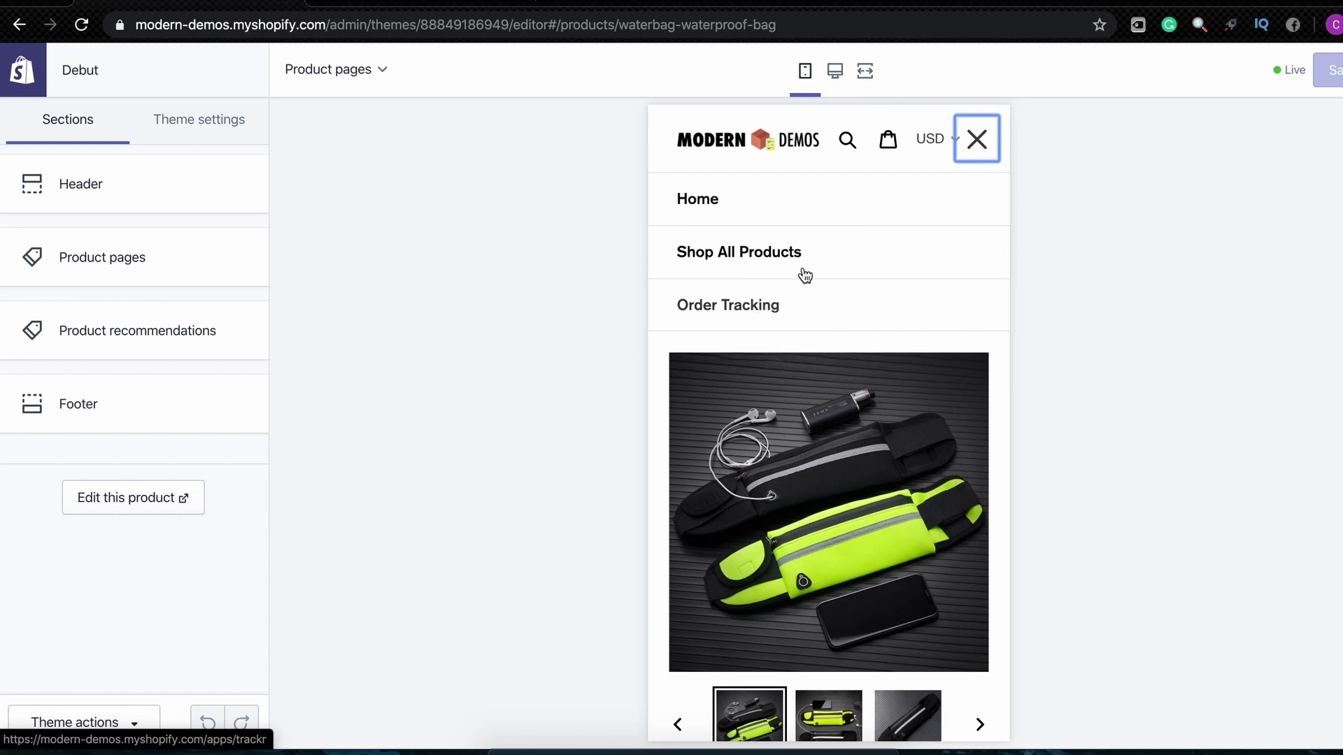
left_click(979, 145)
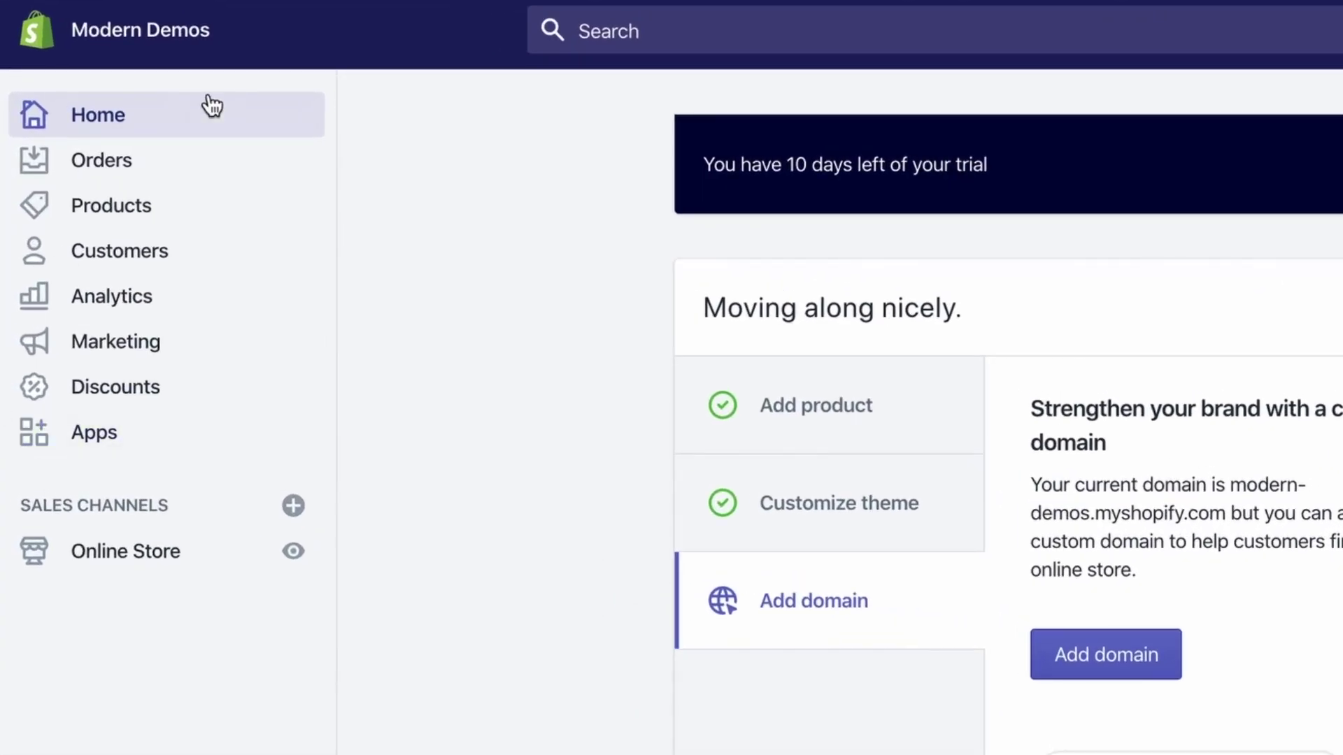
Go to Products > Collections and scroll through the collection list
left_click(135, 216)
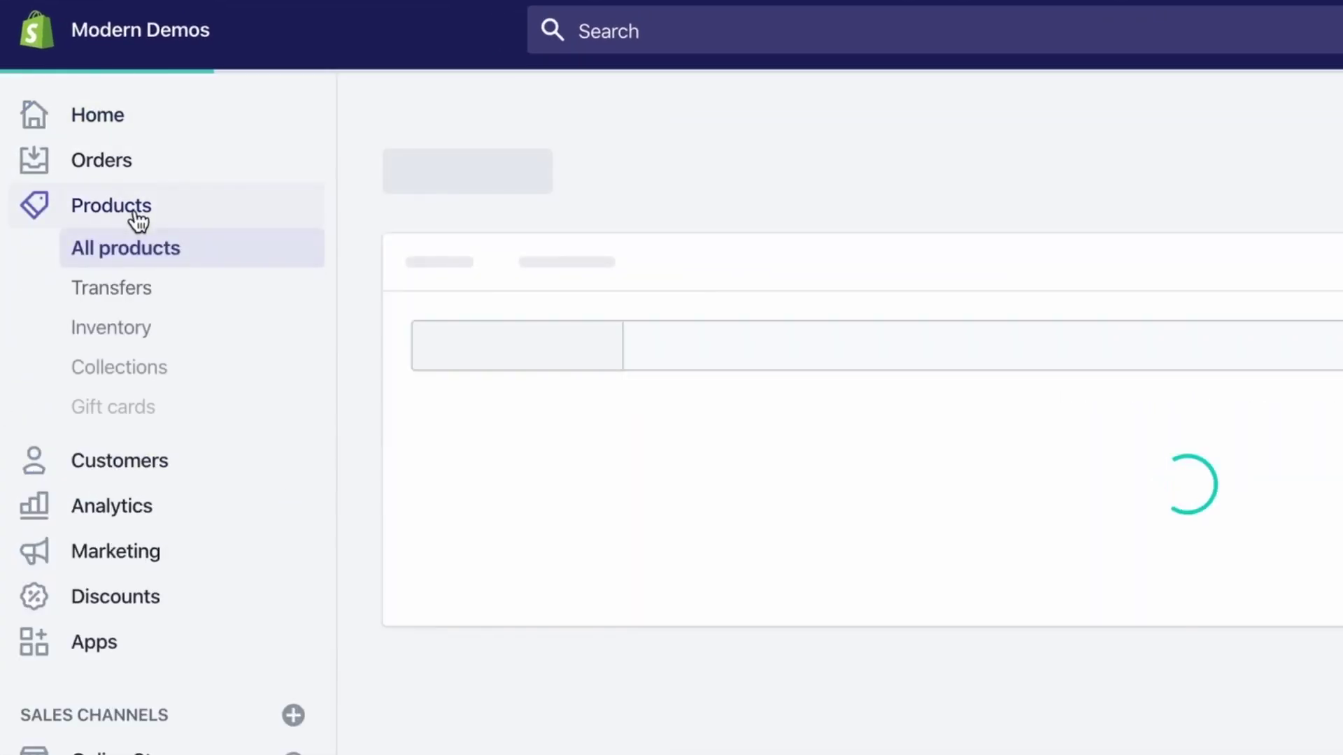
left_click(158, 366)
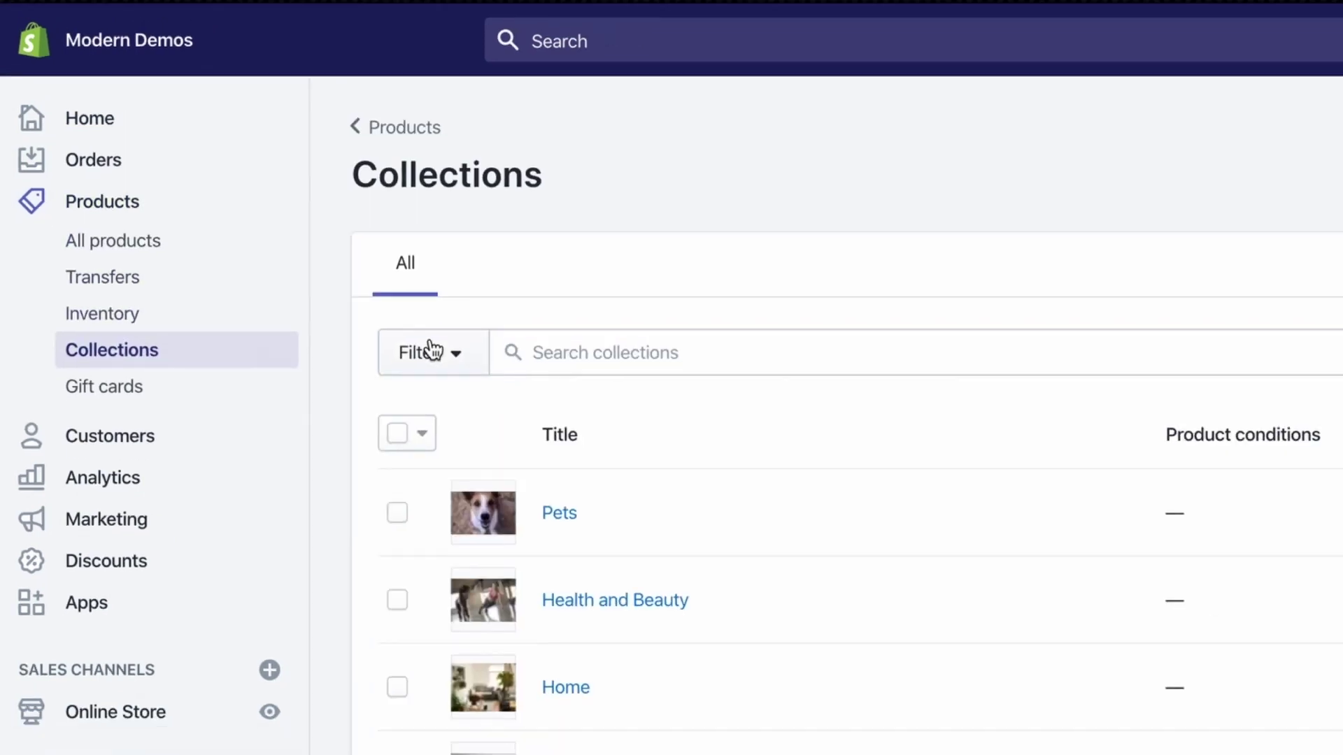
scroll(693, 399, "down", 2)
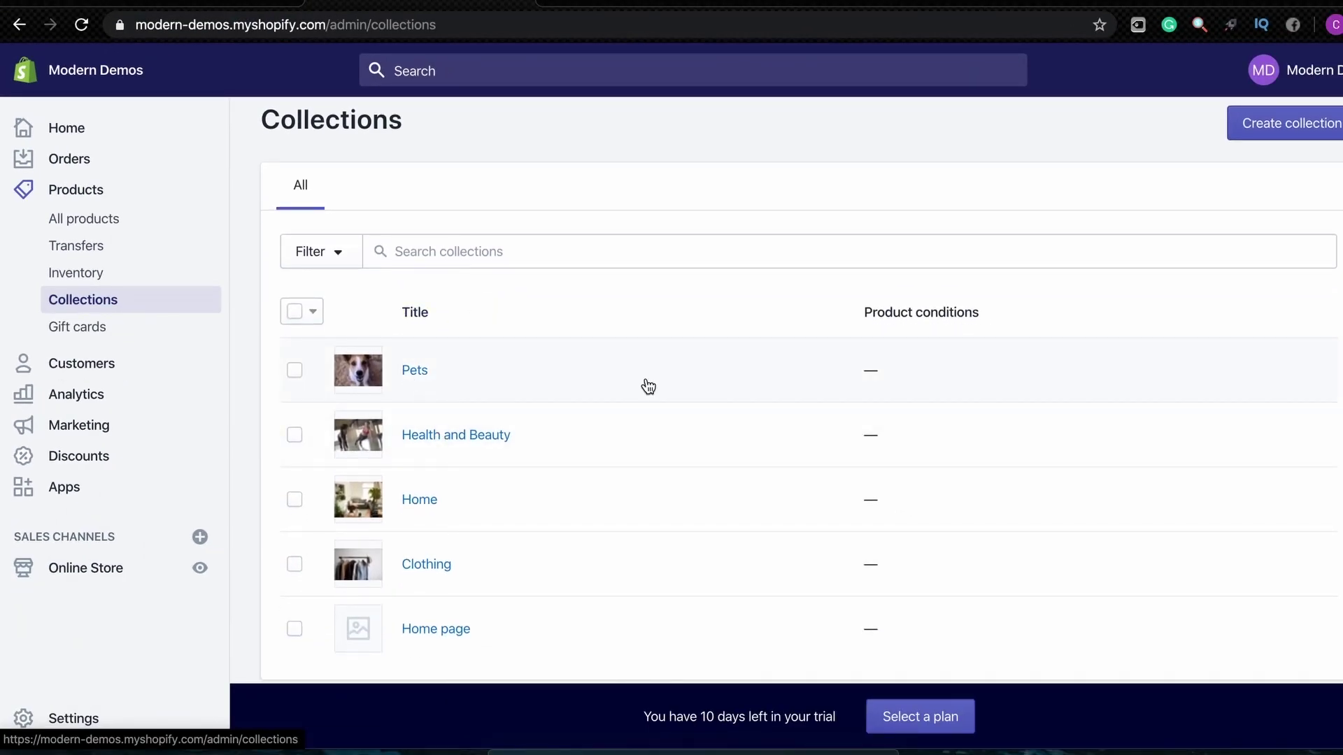
left_click(1241, 123)
scroll(599, 212, "down", 7)
scroll(489, 141, "up", 6)
scroll(536, 401, "down", 3)
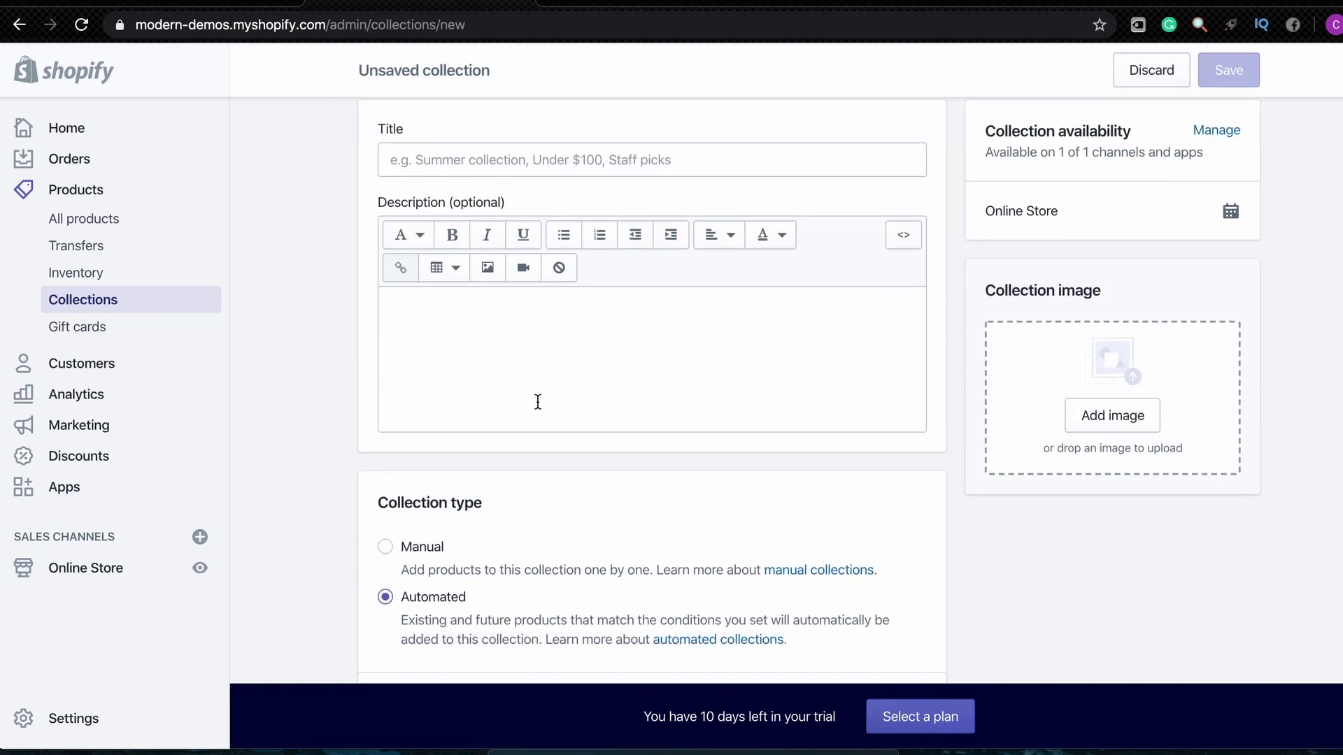
left_click_drag(379, 339, 425, 337)
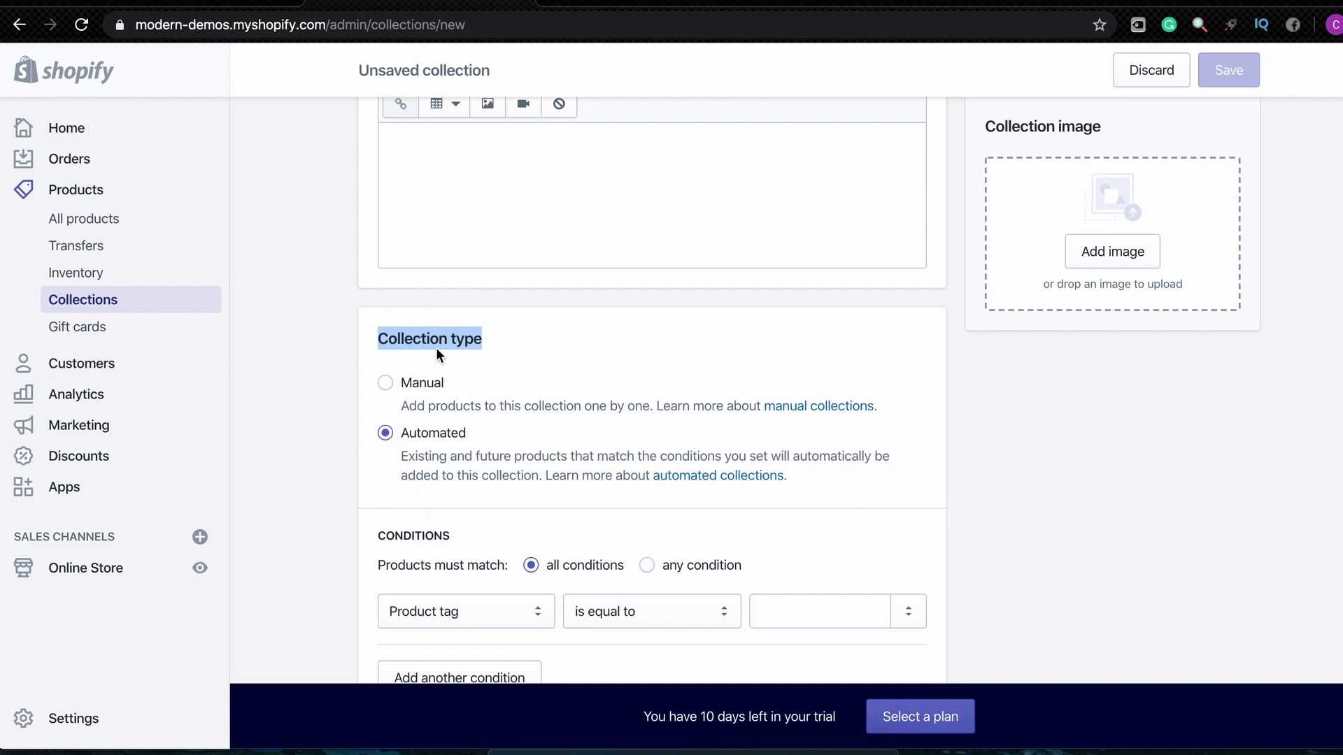
scroll(439, 420, "down", 3)
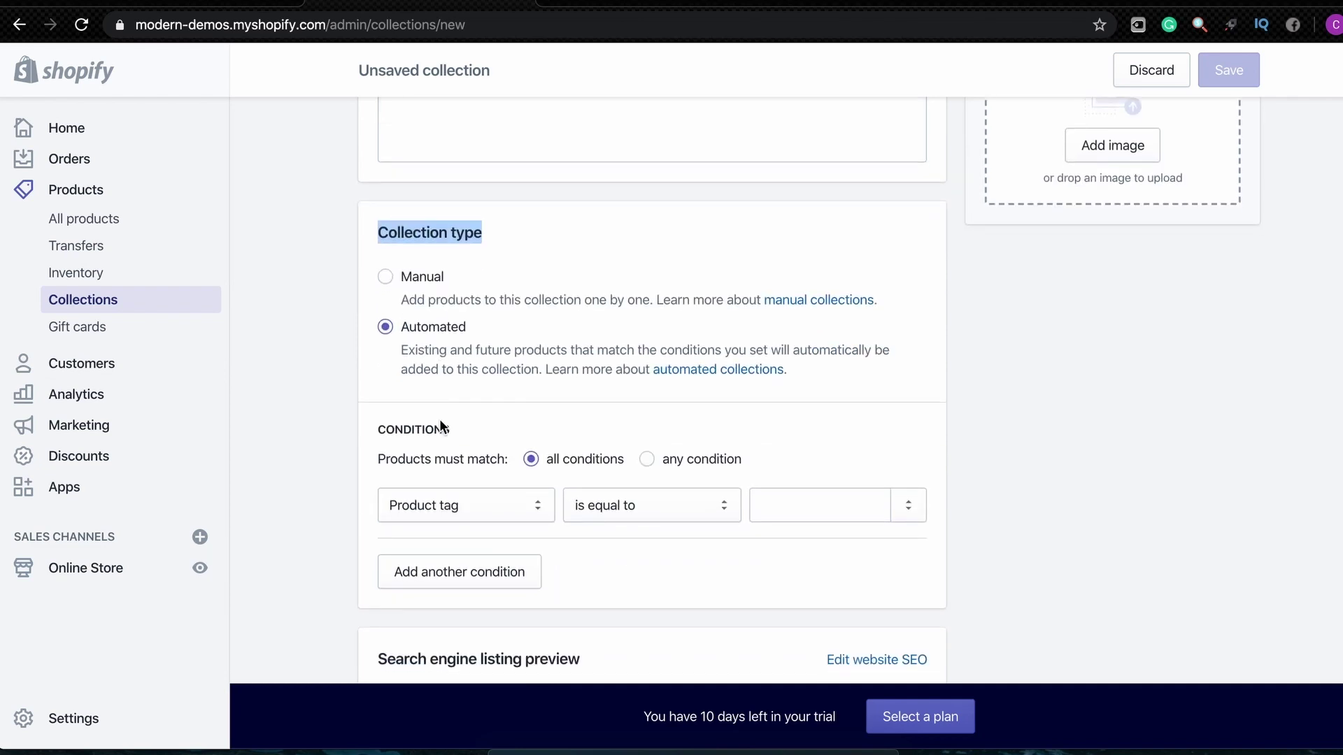
left_click(385, 276)
scroll(748, 342, "up", 3)
scroll(514, 446, "down", 3)
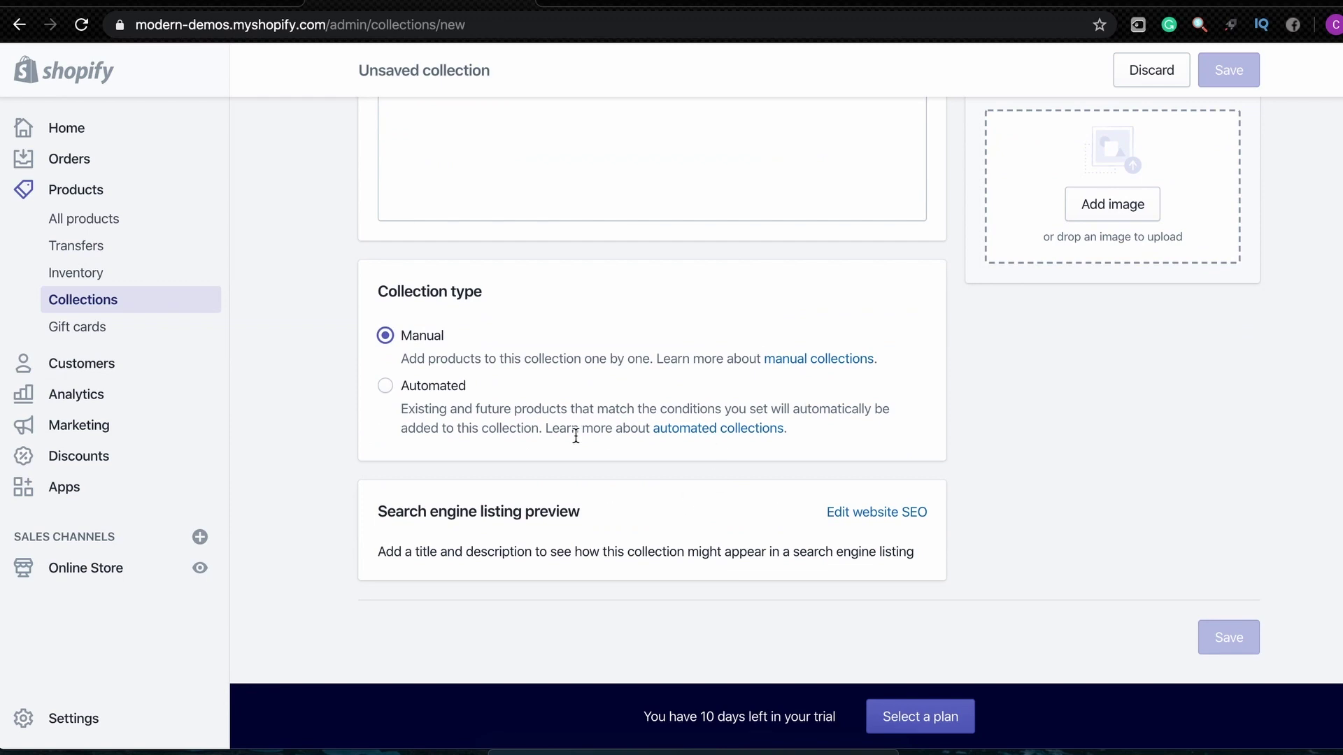
scroll(576, 436, "up", 5)
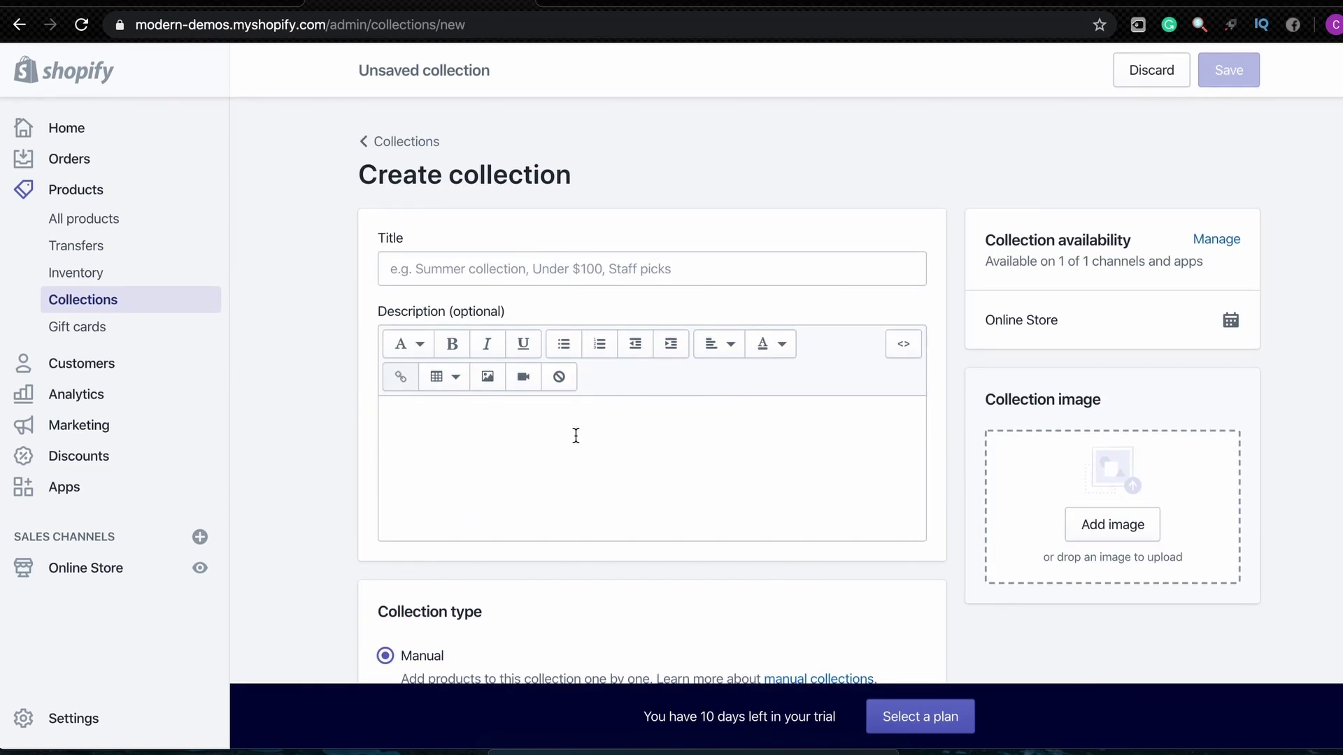
left_click(392, 142)
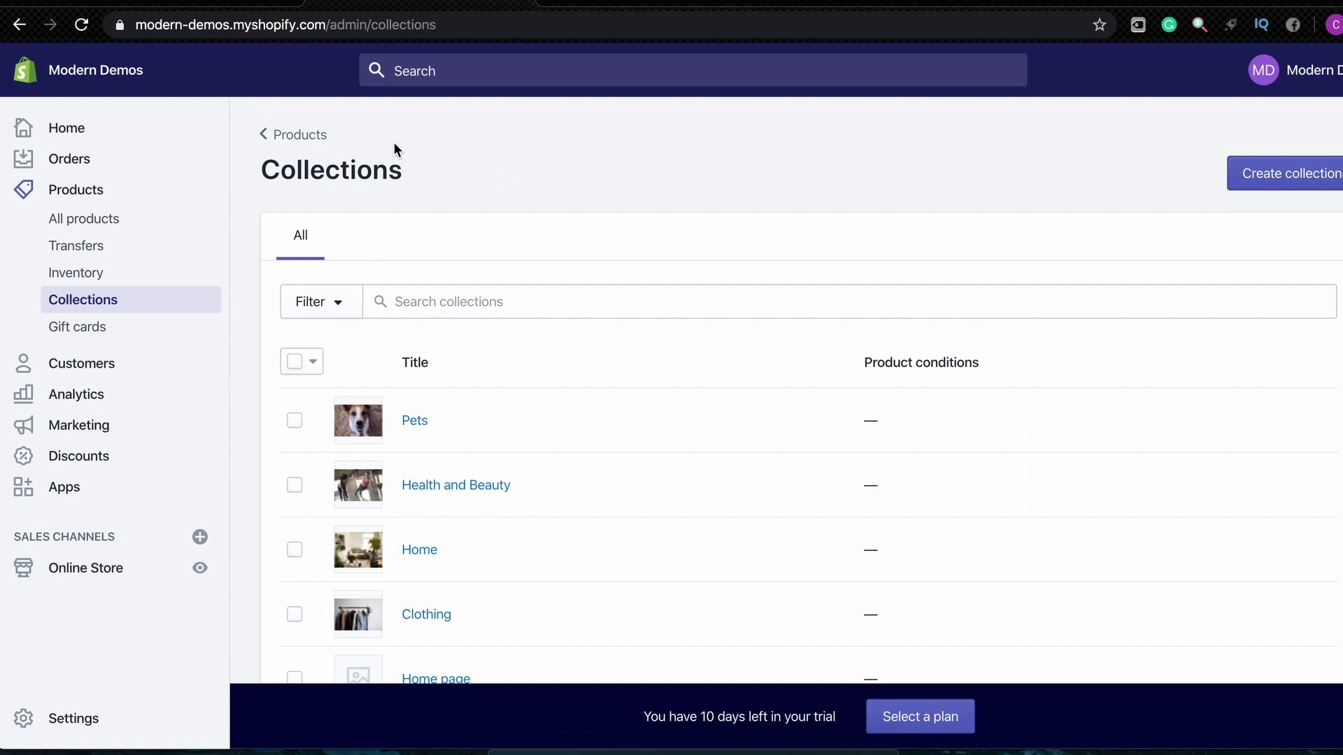
Load the home page in the theme editor and open its menu: Home, Shop All Products, Order Tracking
left_click(319, 137)
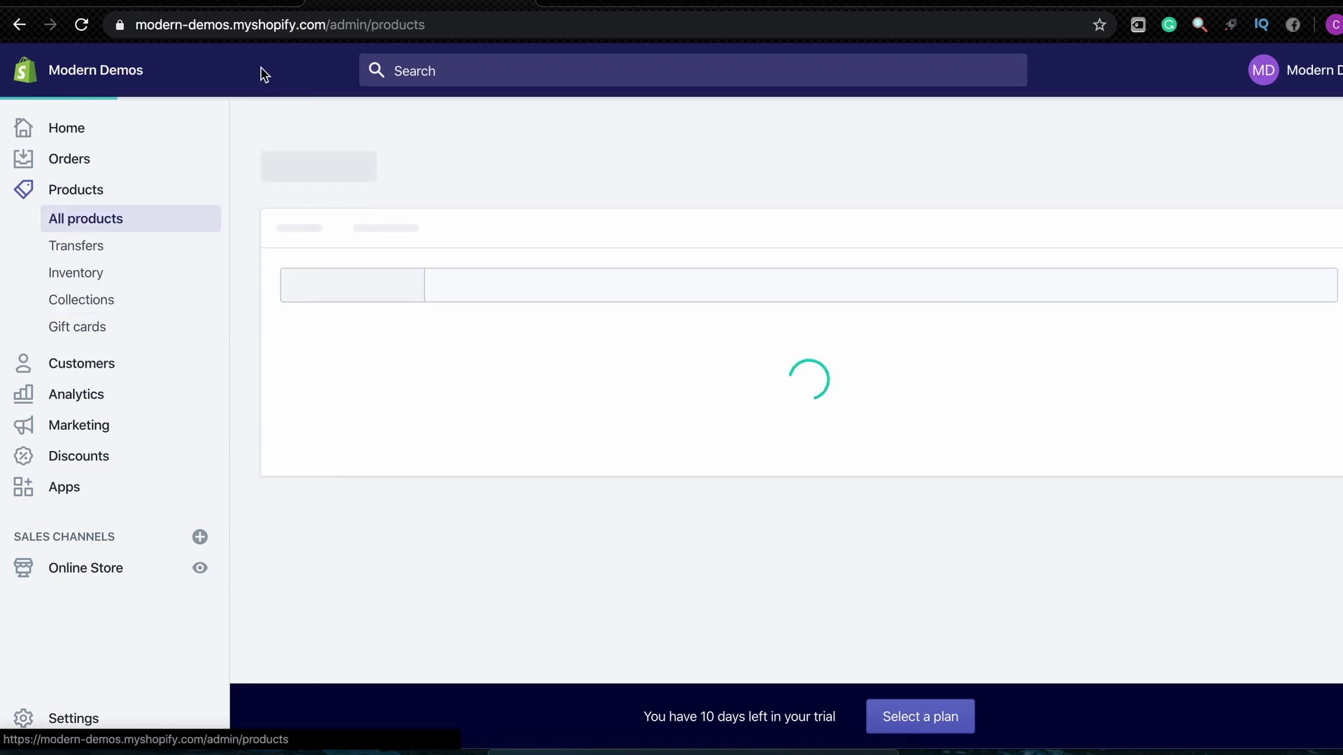
left_click(232, 5)
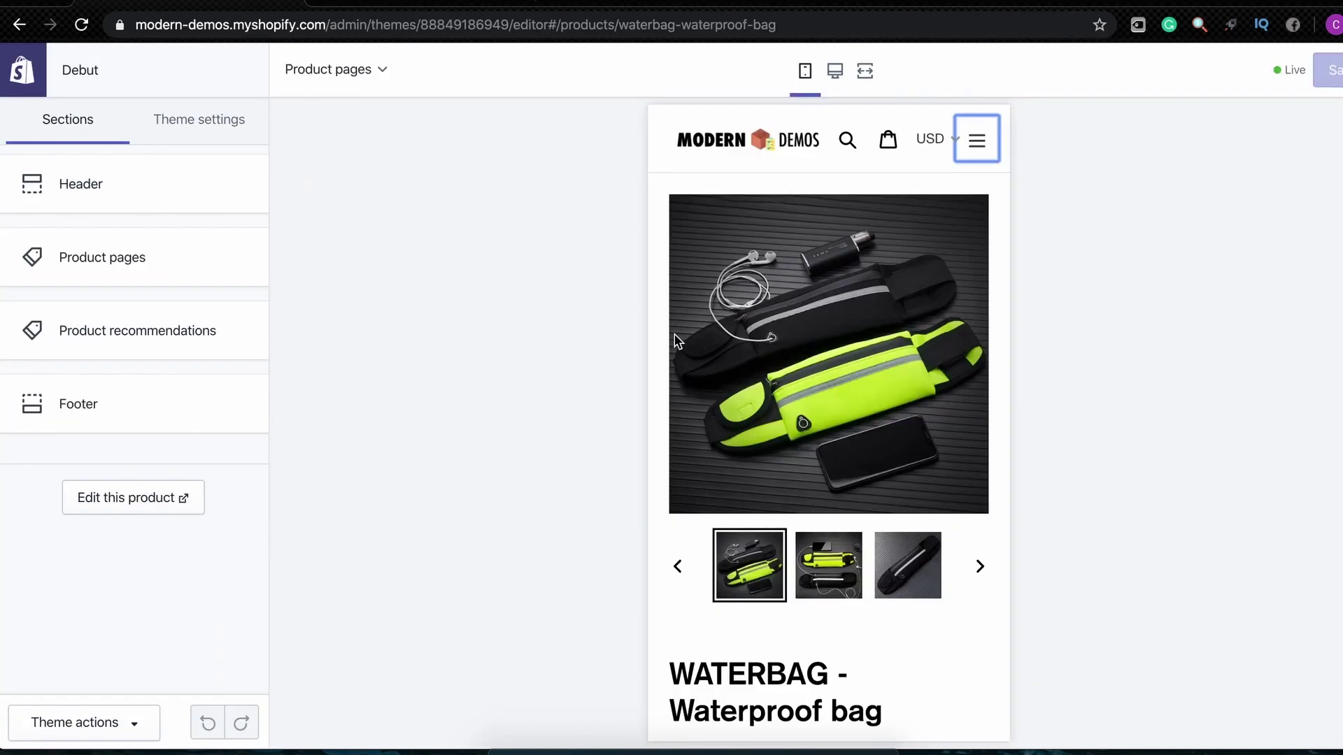
left_click(760, 145)
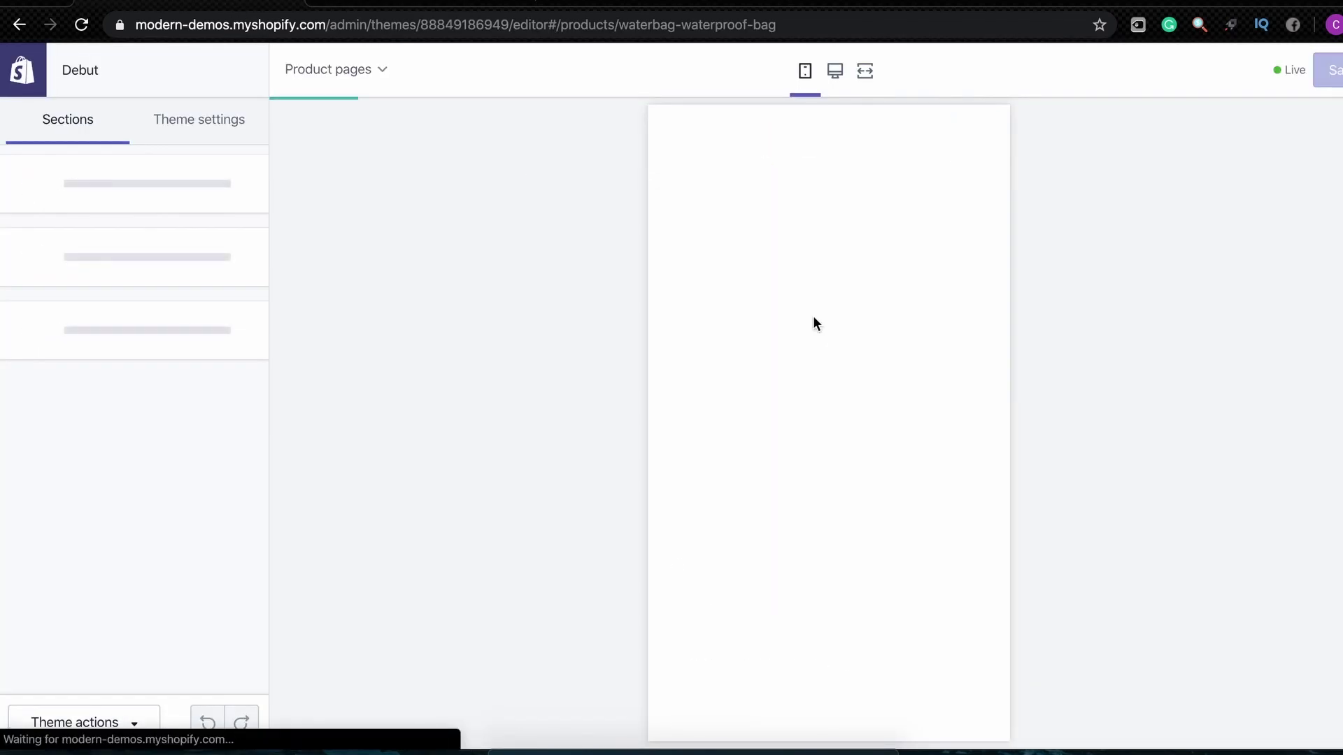
scroll(813, 317, "down", 6)
scroll(813, 317, "down", 6)
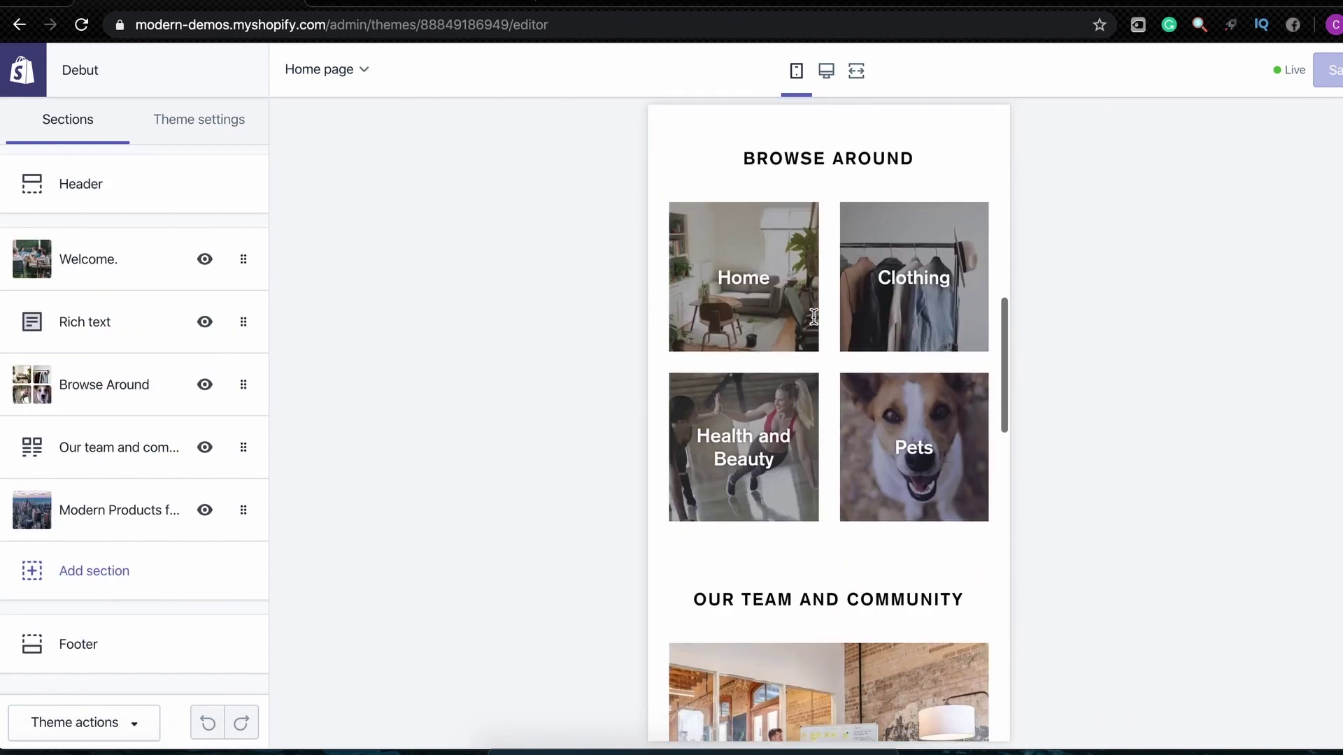
scroll(813, 316, "up", 10)
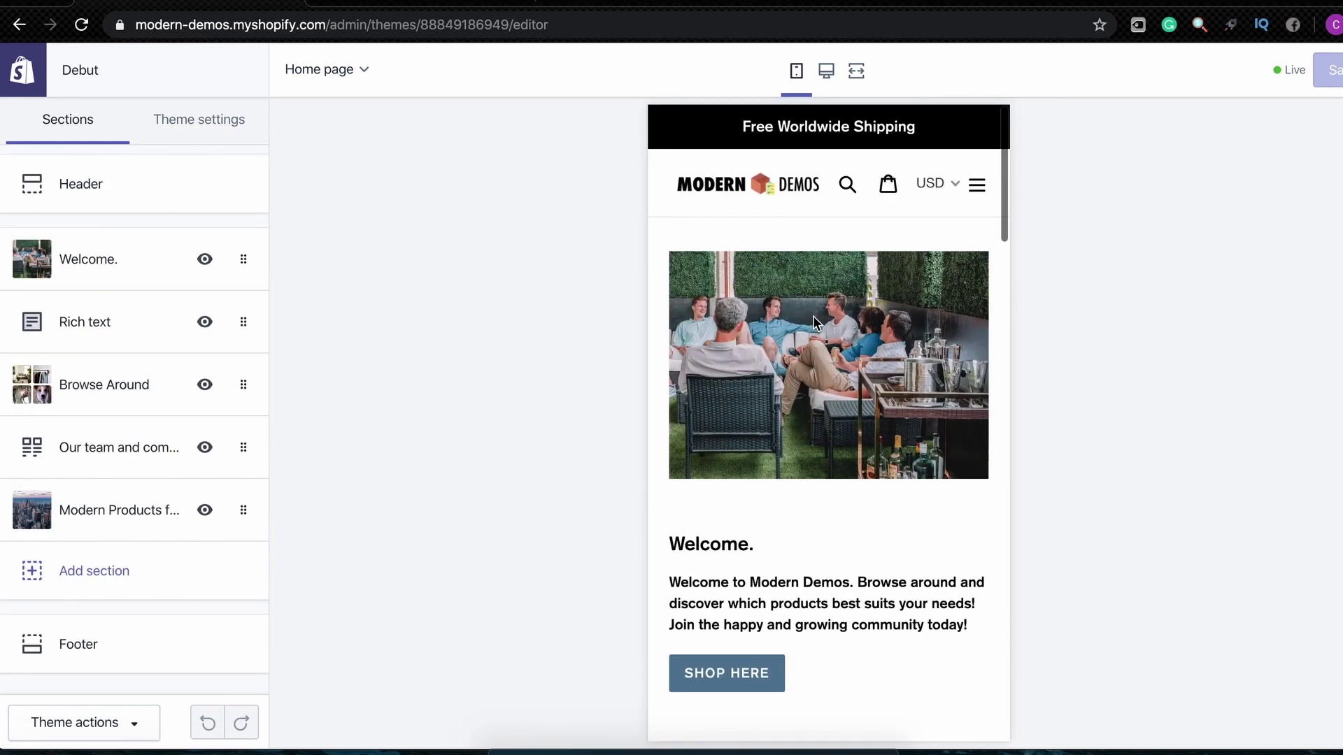
left_click(977, 188)
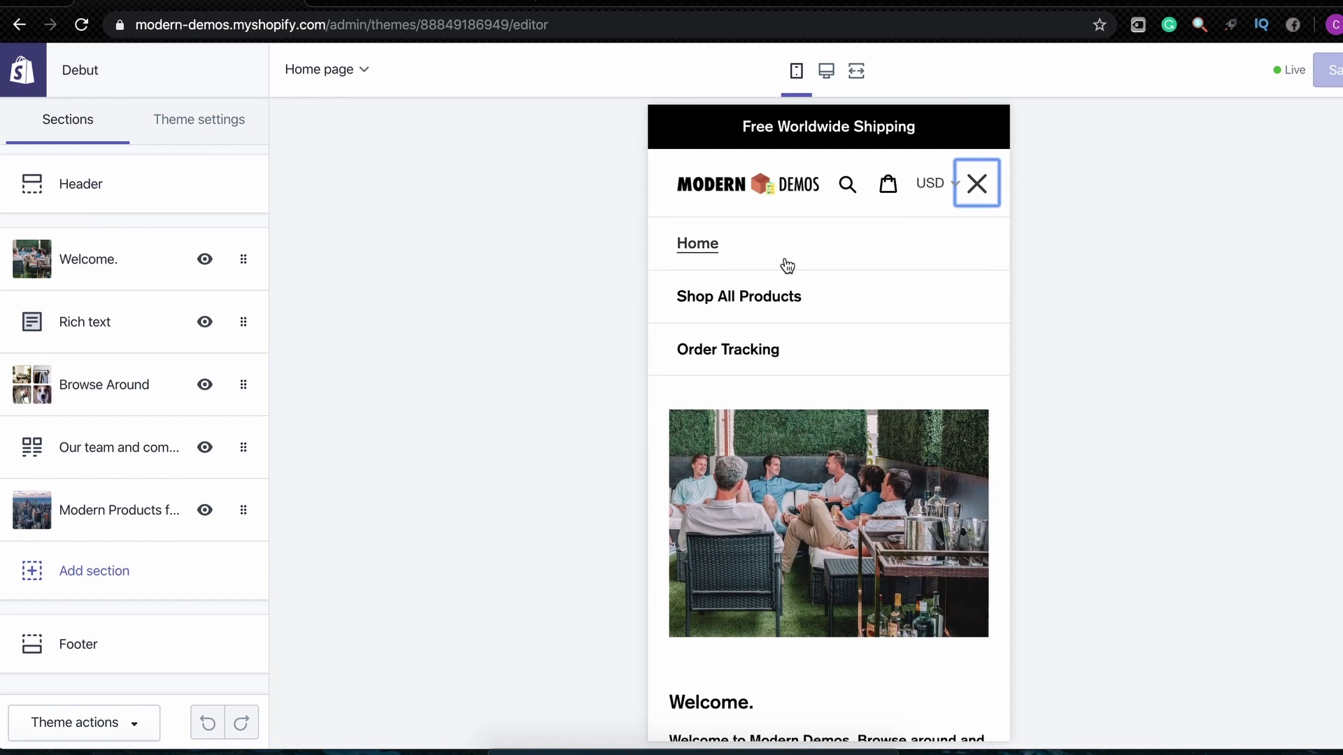
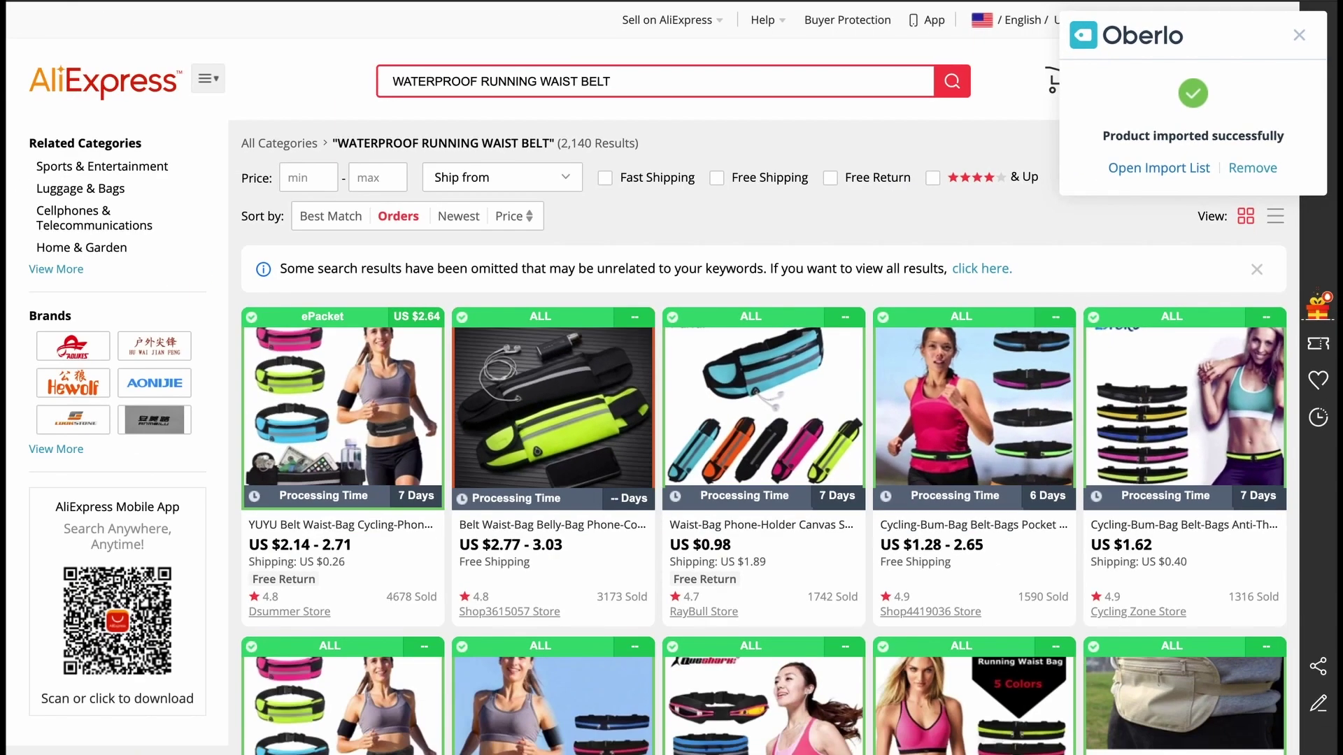
Open the Oberlo Import List from the AliExpress import confirmation
left_click(1012, 306)
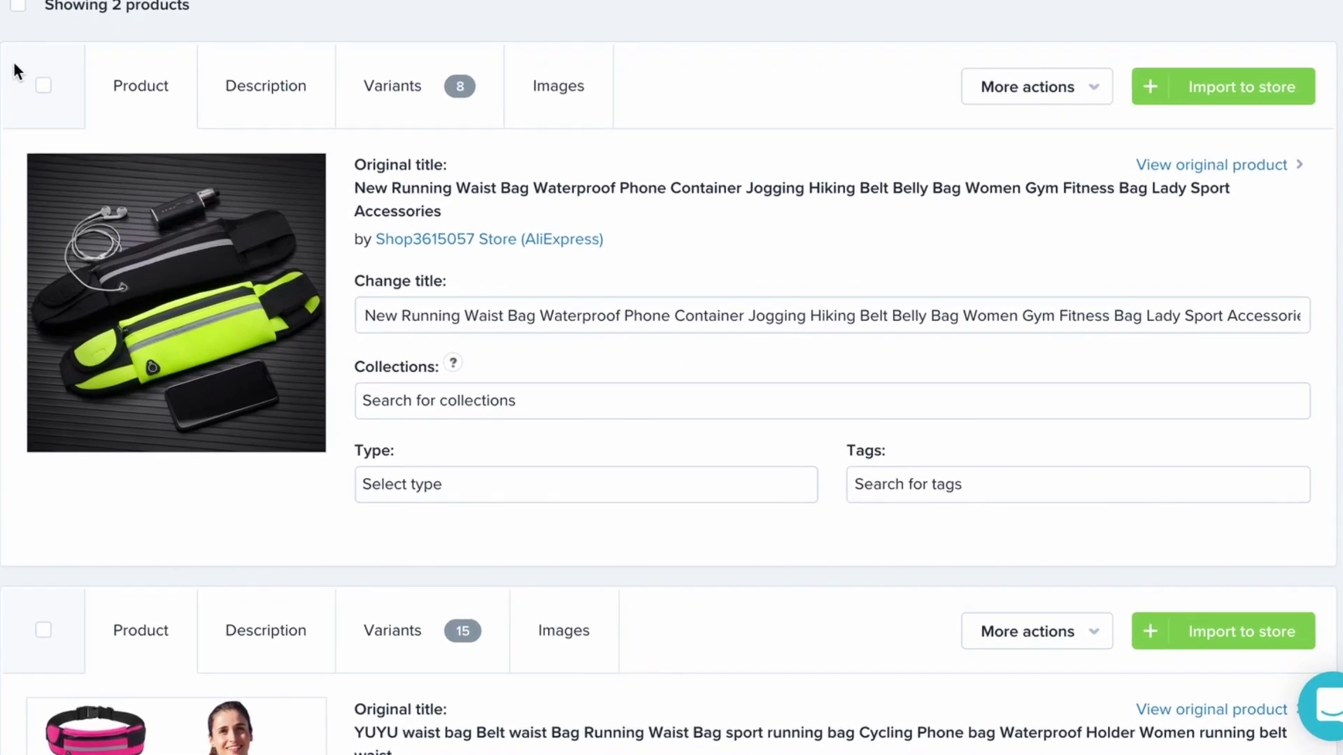
Delete the waist bag's long original AliExpress title from the Change title field
scroll(205, 181, "down", 2)
scroll(206, 181, "up", 2)
scroll(14, 62, "up", 1)
left_click_drag(356, 367, 418, 368)
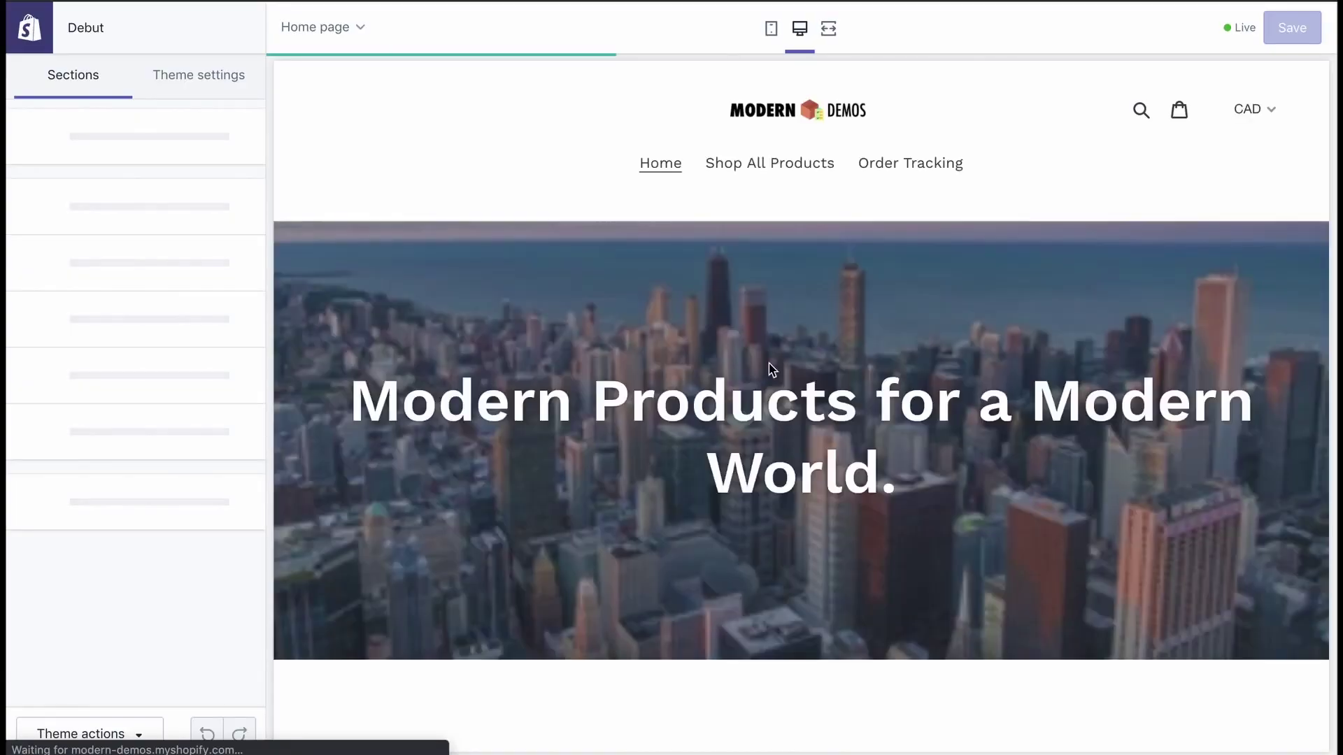
scroll(770, 371, "down", 10)
scroll(772, 370, "up", 4)
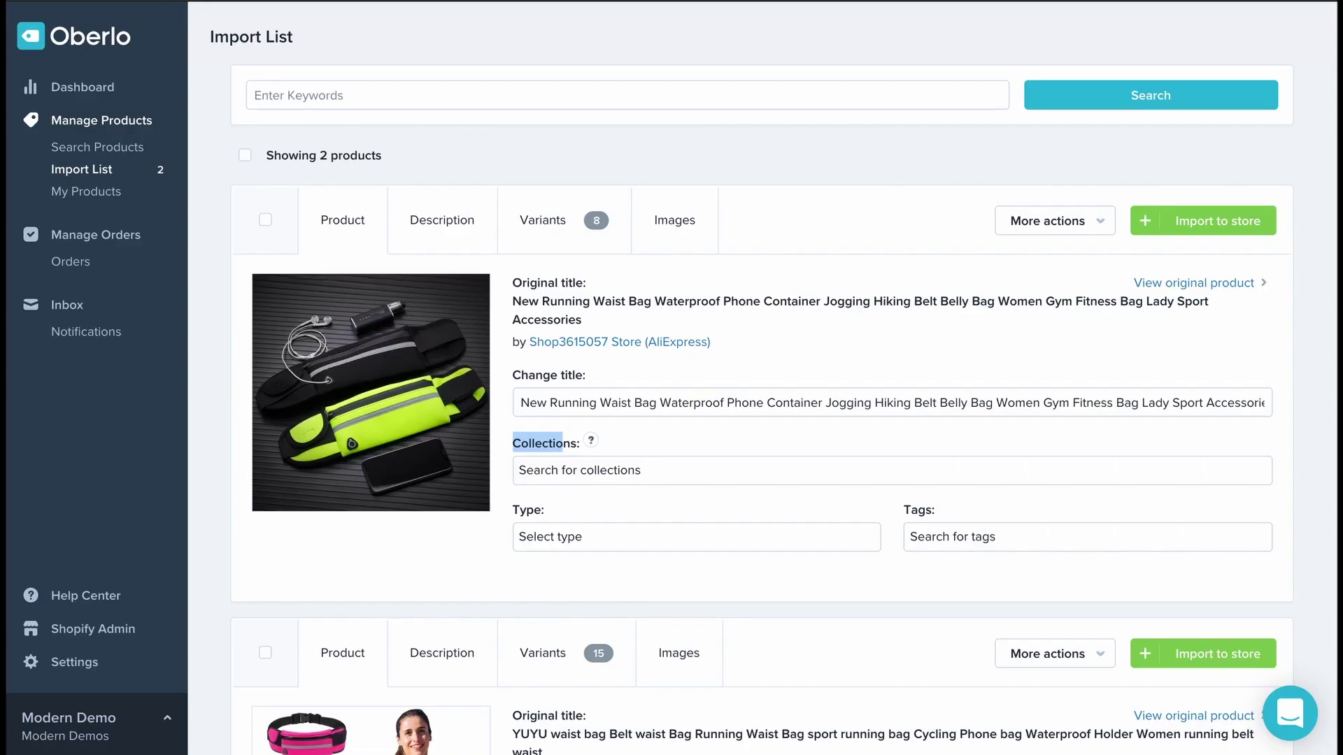
scroll(325, 328, "down", 1)
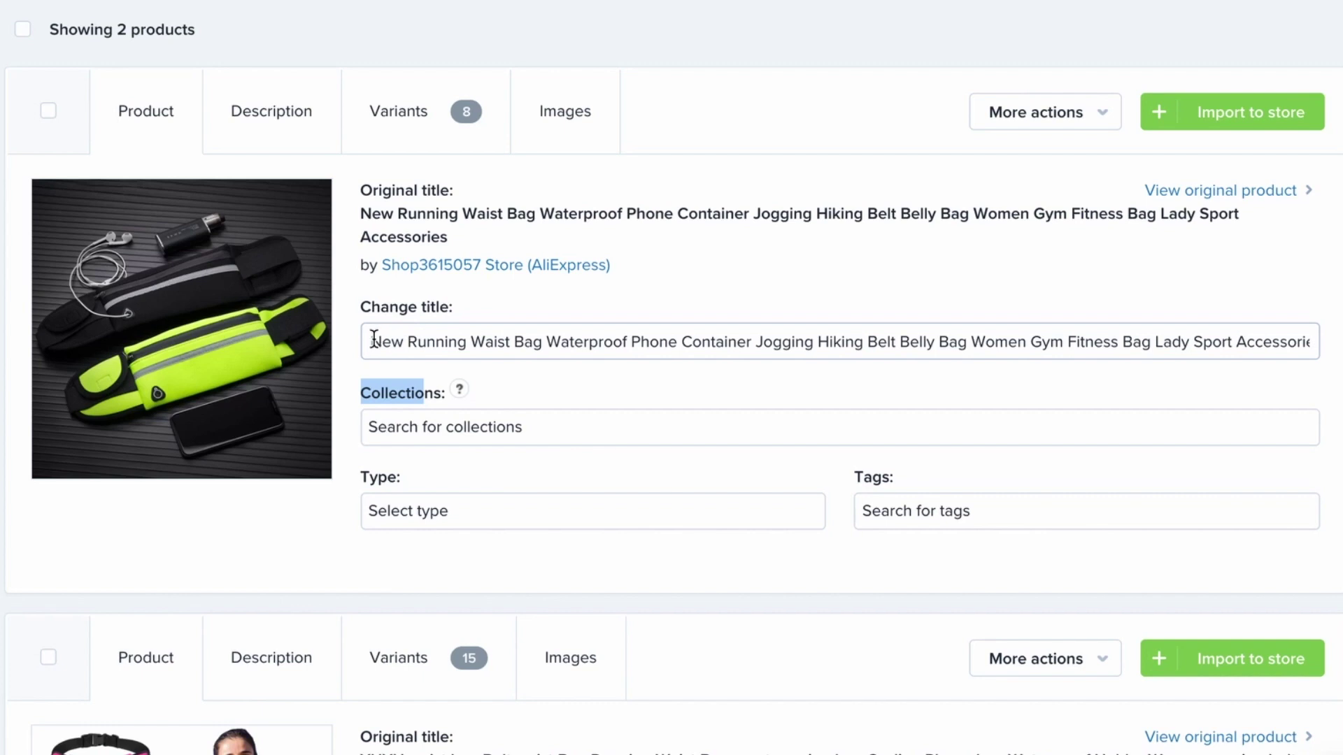
left_click_drag(375, 339, 1064, 398)
key("BackSpace")
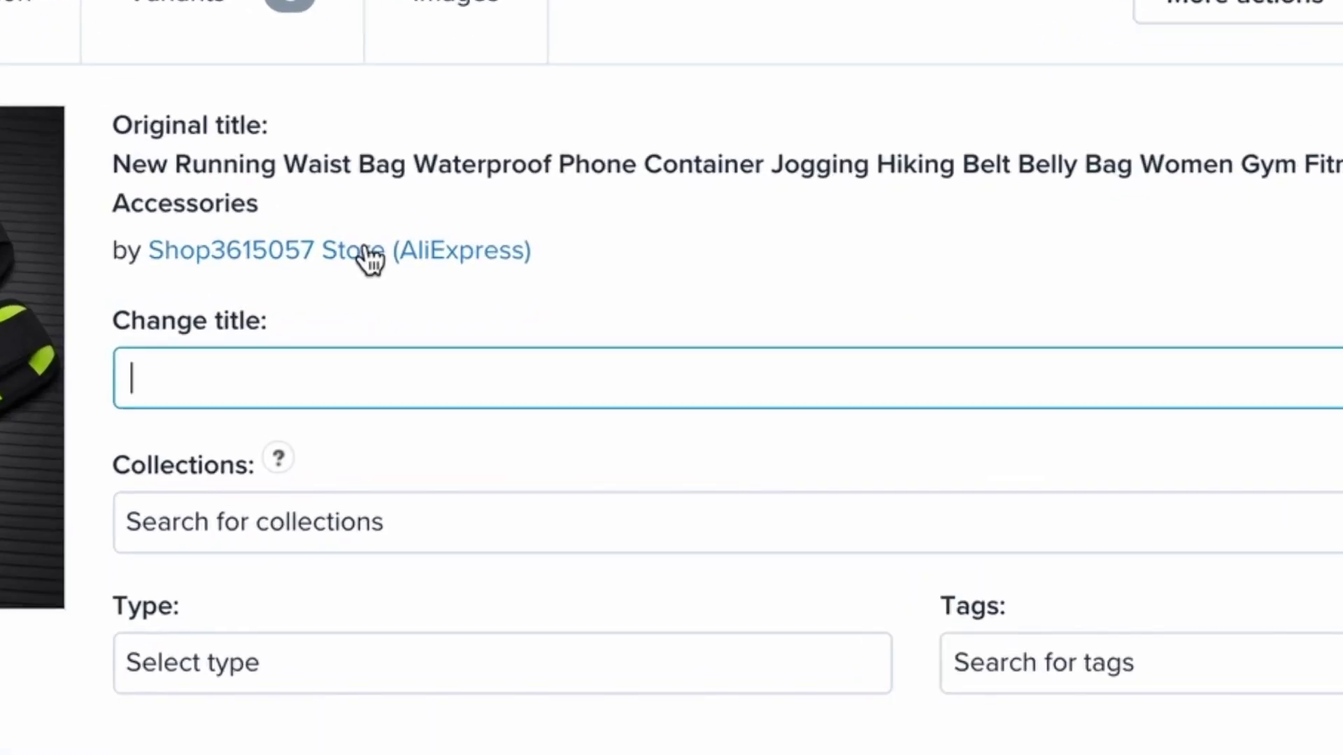
Enter 'WATERBAG - Waterproof bag' as the waist bag's new title
type("WA")
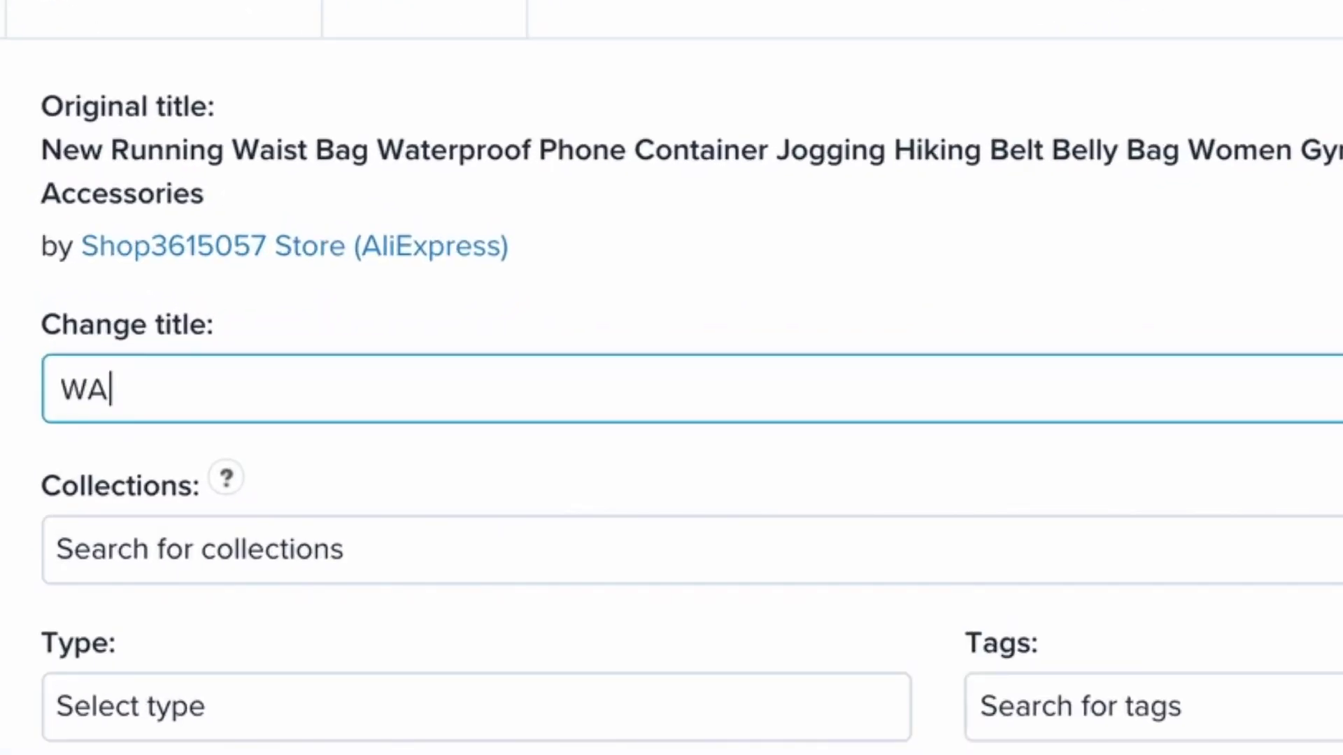
type("TERBAG")
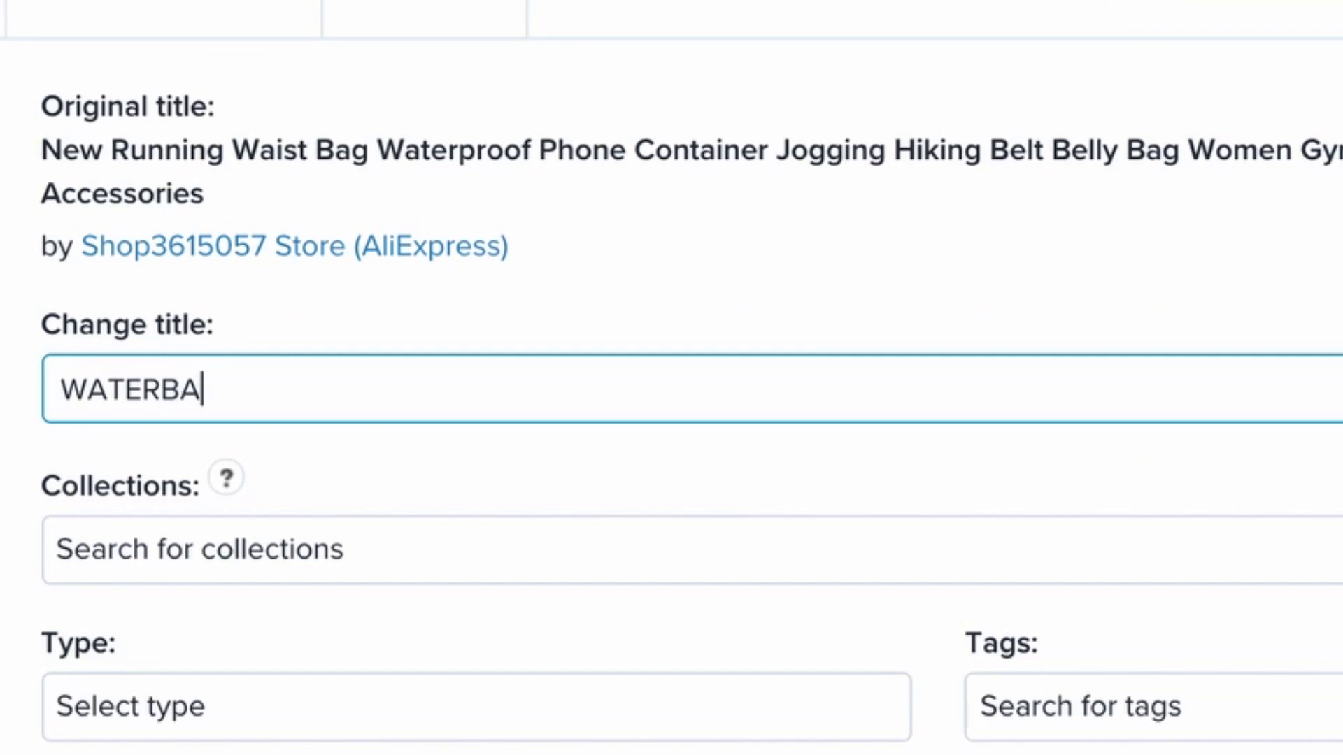
type(" - Waterproof bag")
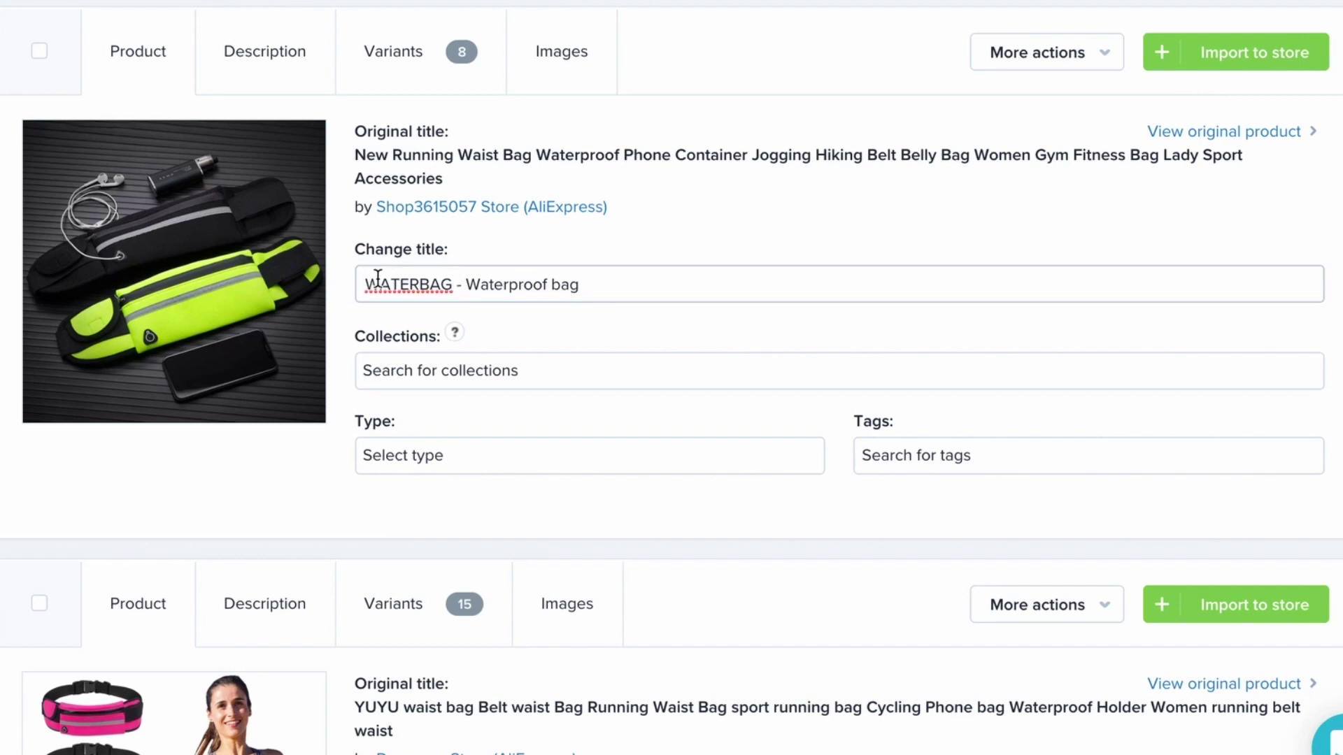
left_click_drag(363, 282, 448, 281)
left_click(600, 283)
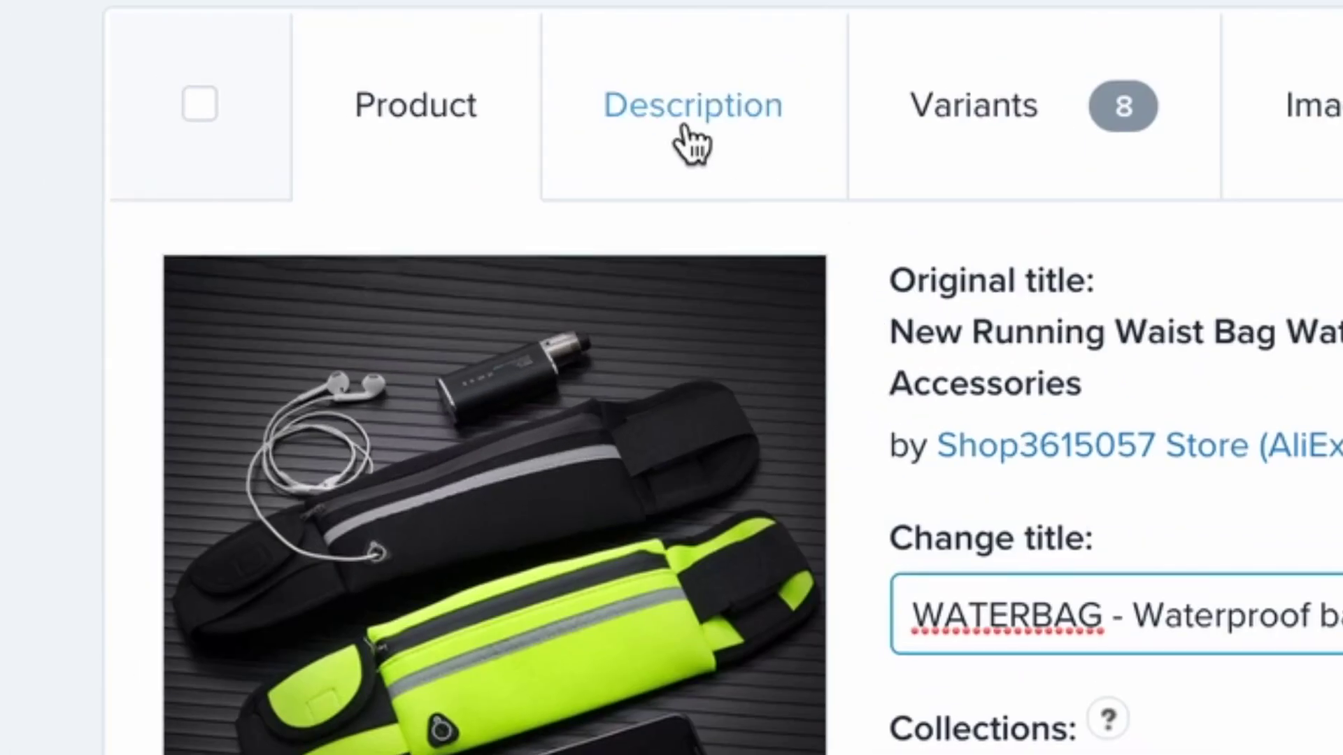
Delete all of the waist bag's imported specification description text
left_click(266, 55)
key("ctrl+a")
key("BackSpace")
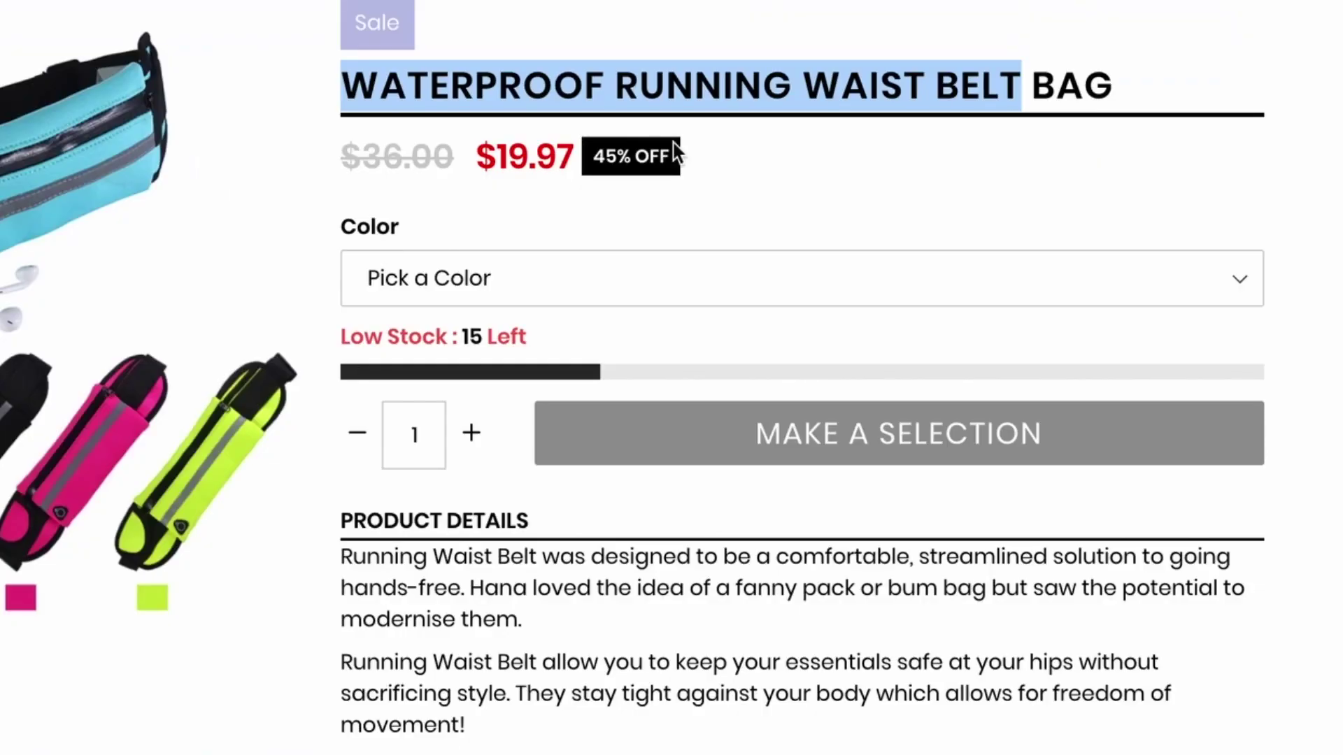
Copy the Running Waist Belt's product details text and images into the waist bag's Oberlo description
scroll(513, 482, "down", 5)
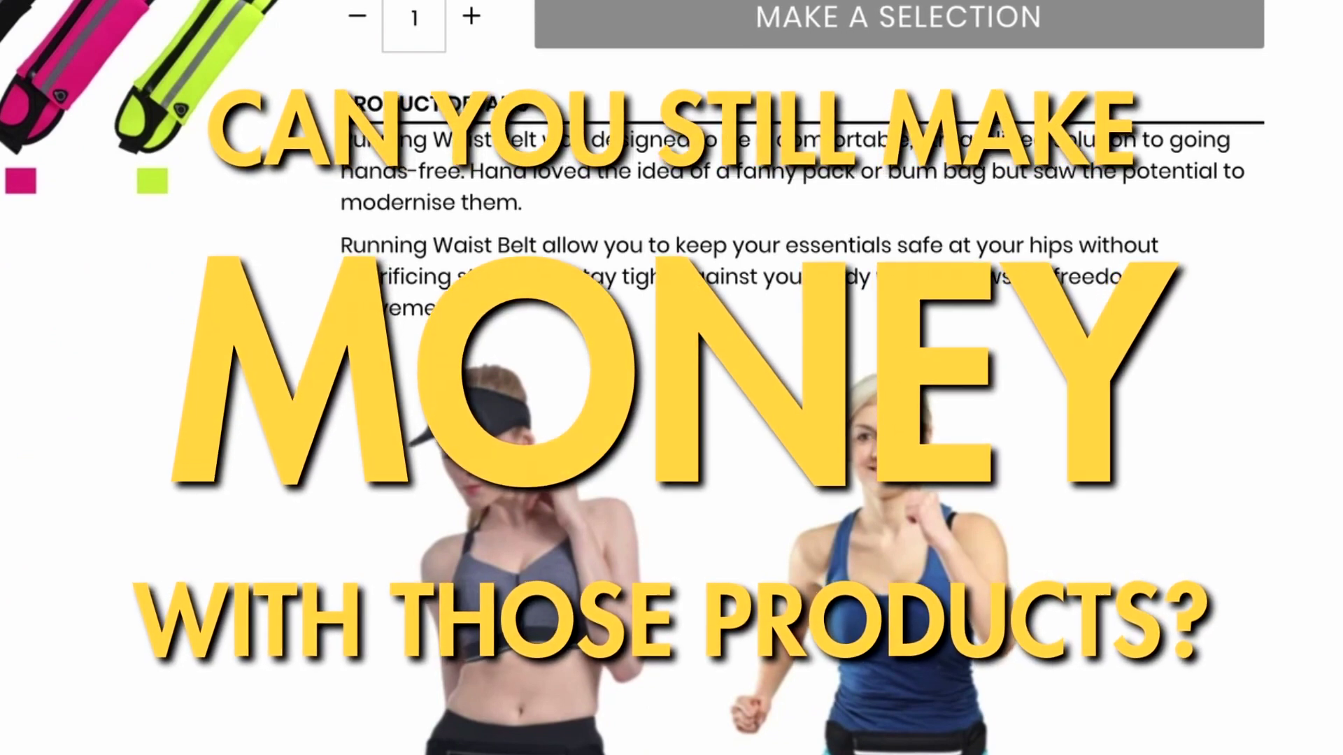
scroll(359, 144, "down", 8)
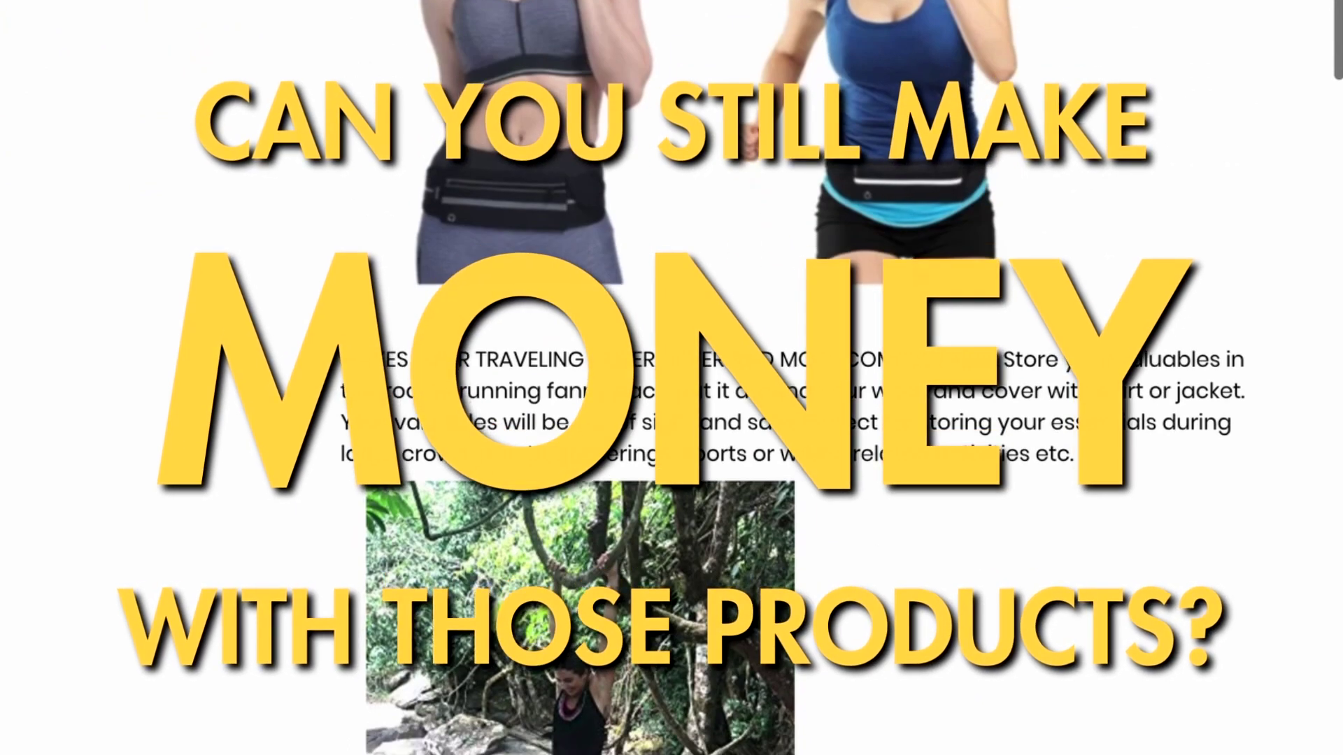
scroll(456, 312, "down", 10)
scroll(457, 314, "down", 10)
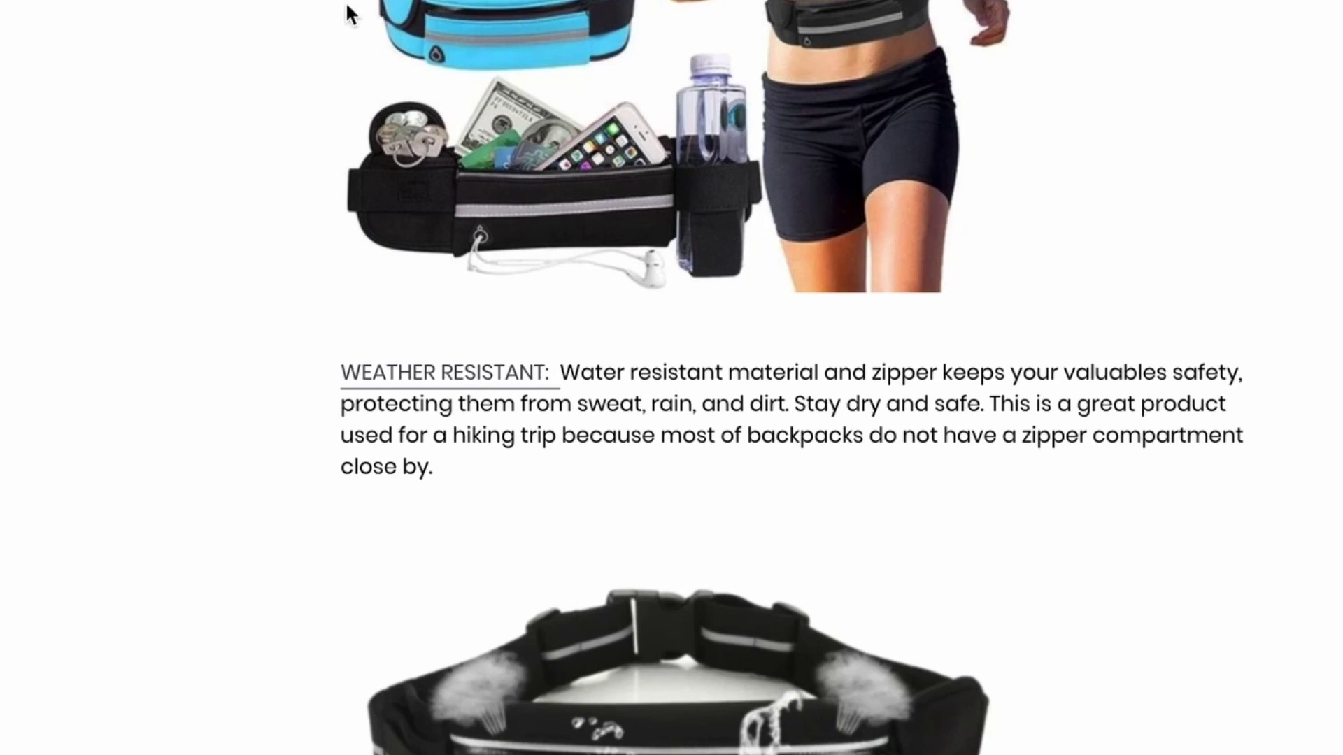
scroll(347, 14, "up", 15)
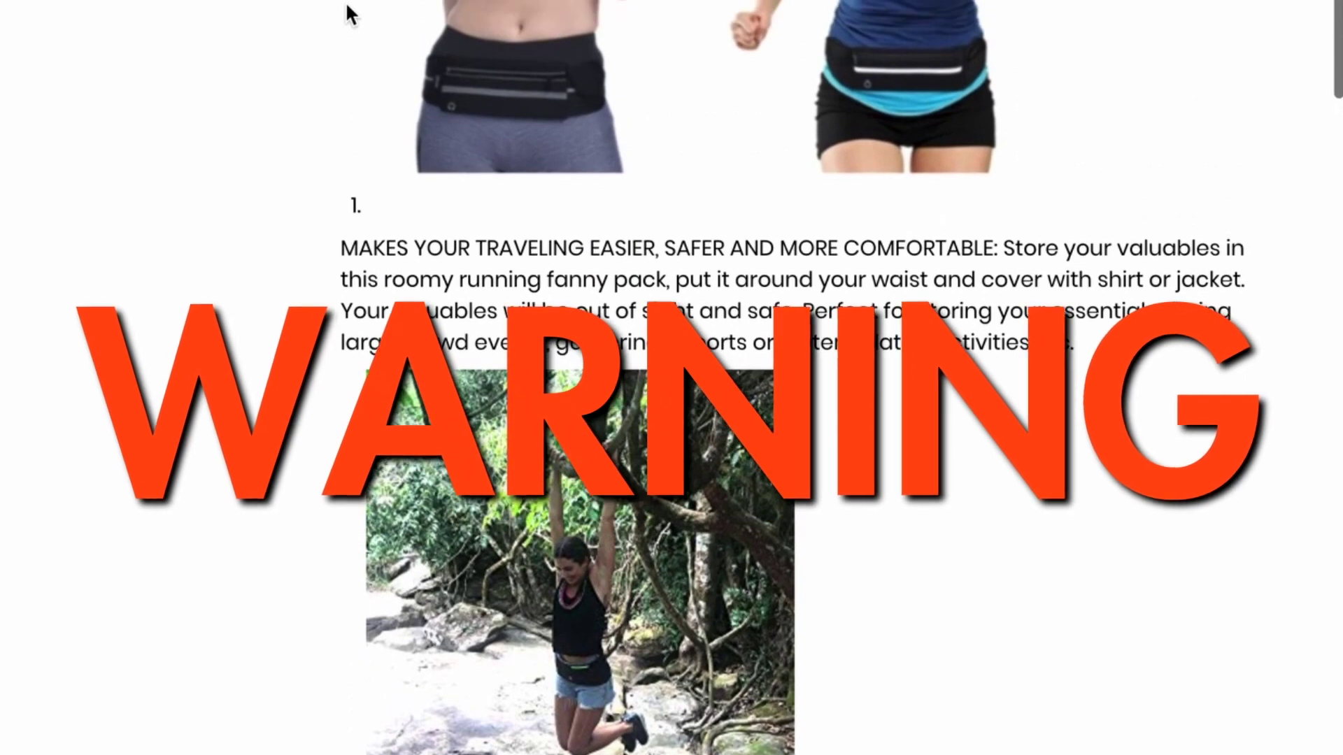
scroll(348, 10, "up", 6)
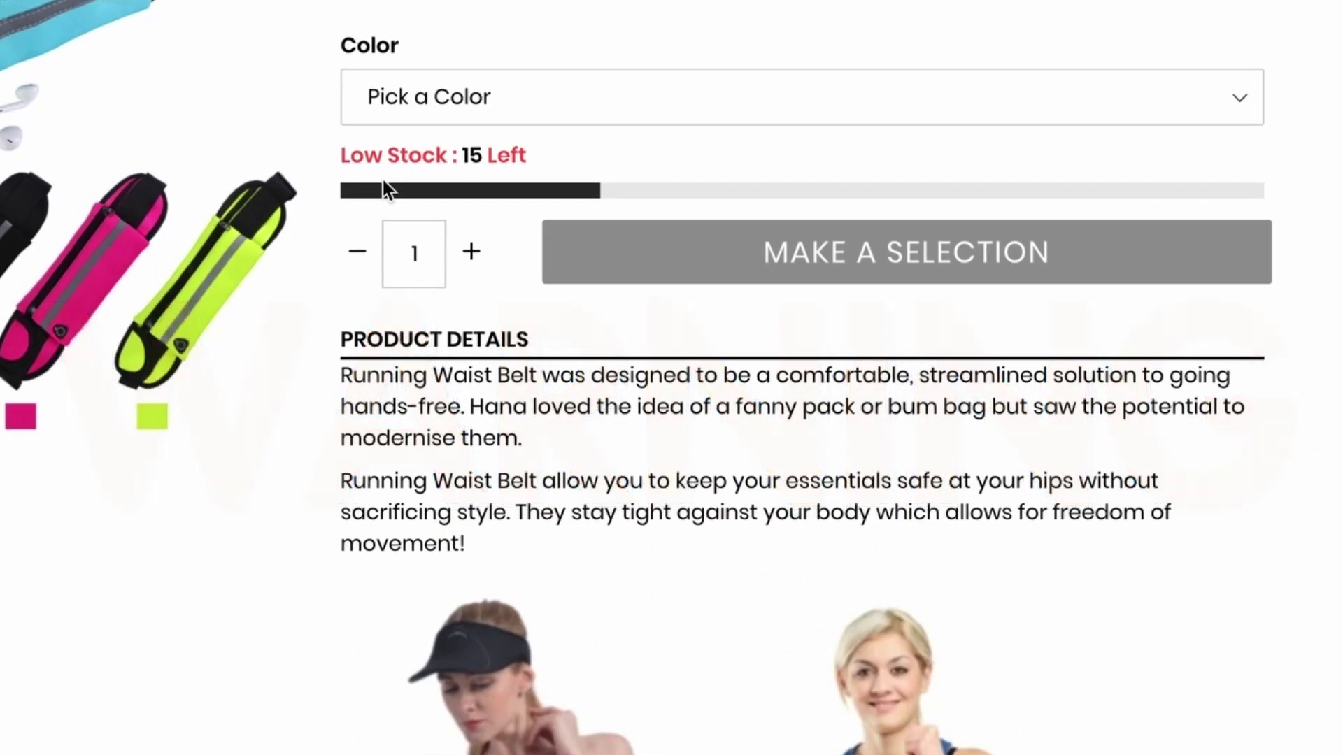
scroll(386, 188, "up", 2)
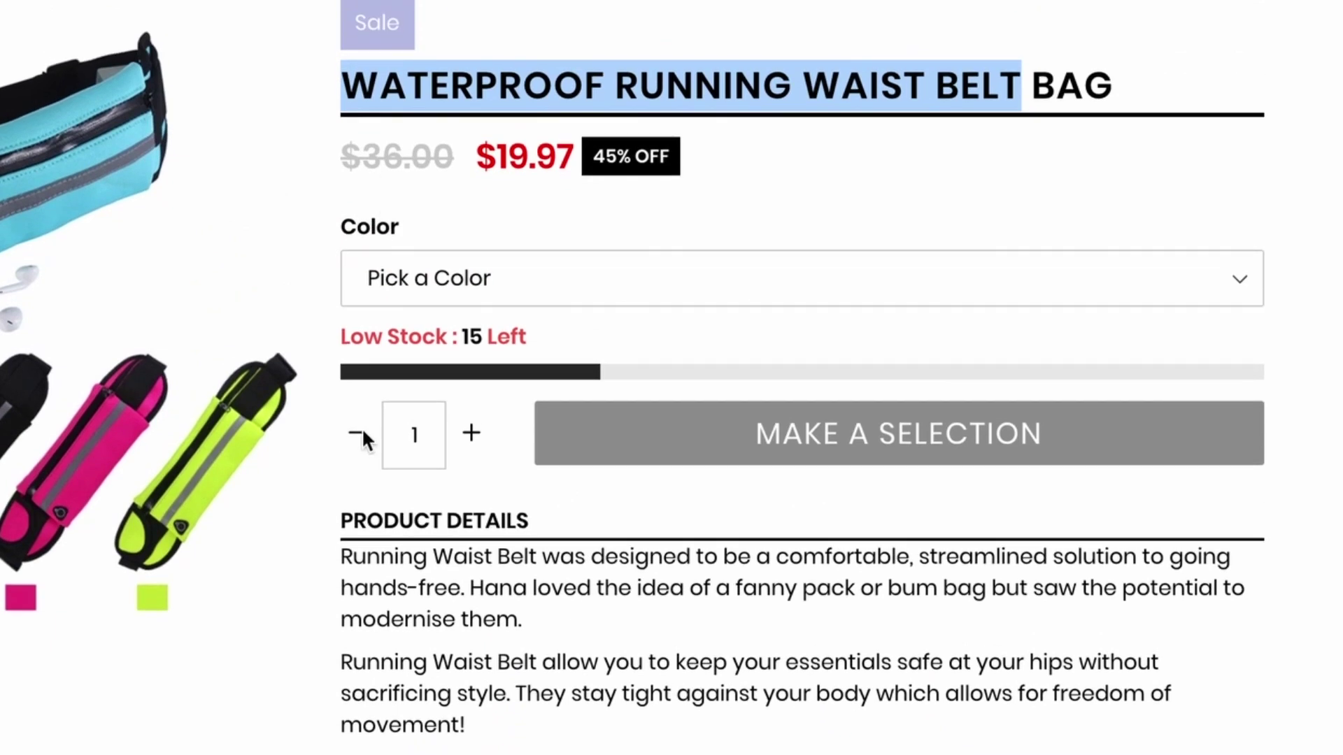
scroll(363, 438, "down", 4)
scroll(365, 440, "down", 1)
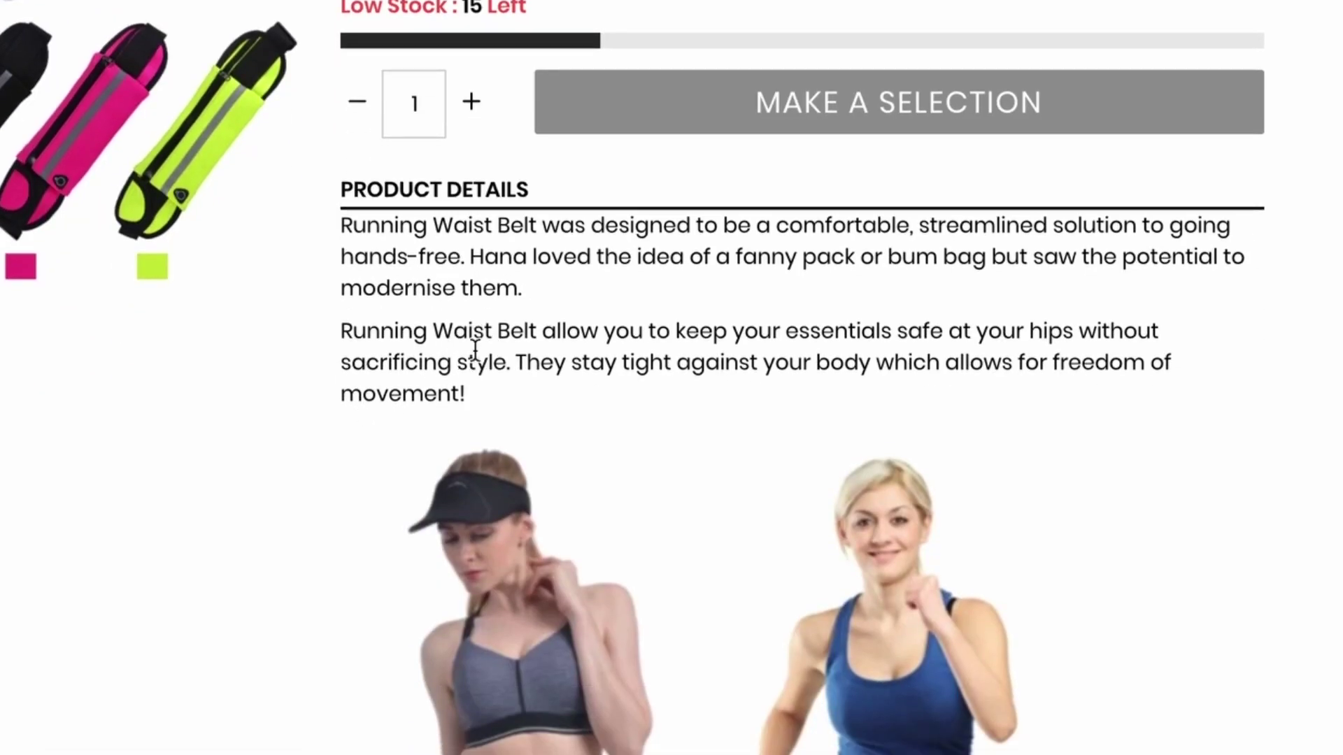
scroll(393, 446, "down", 10)
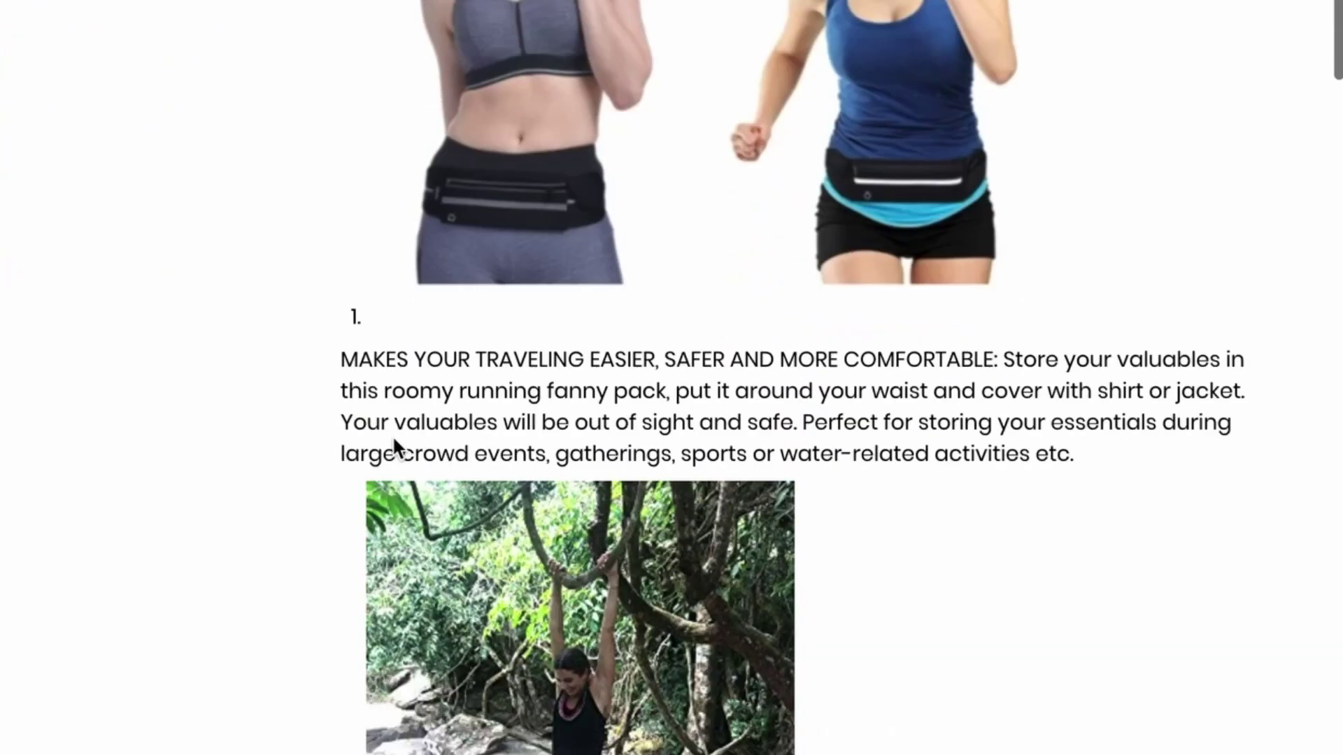
scroll(392, 441, "up", 10)
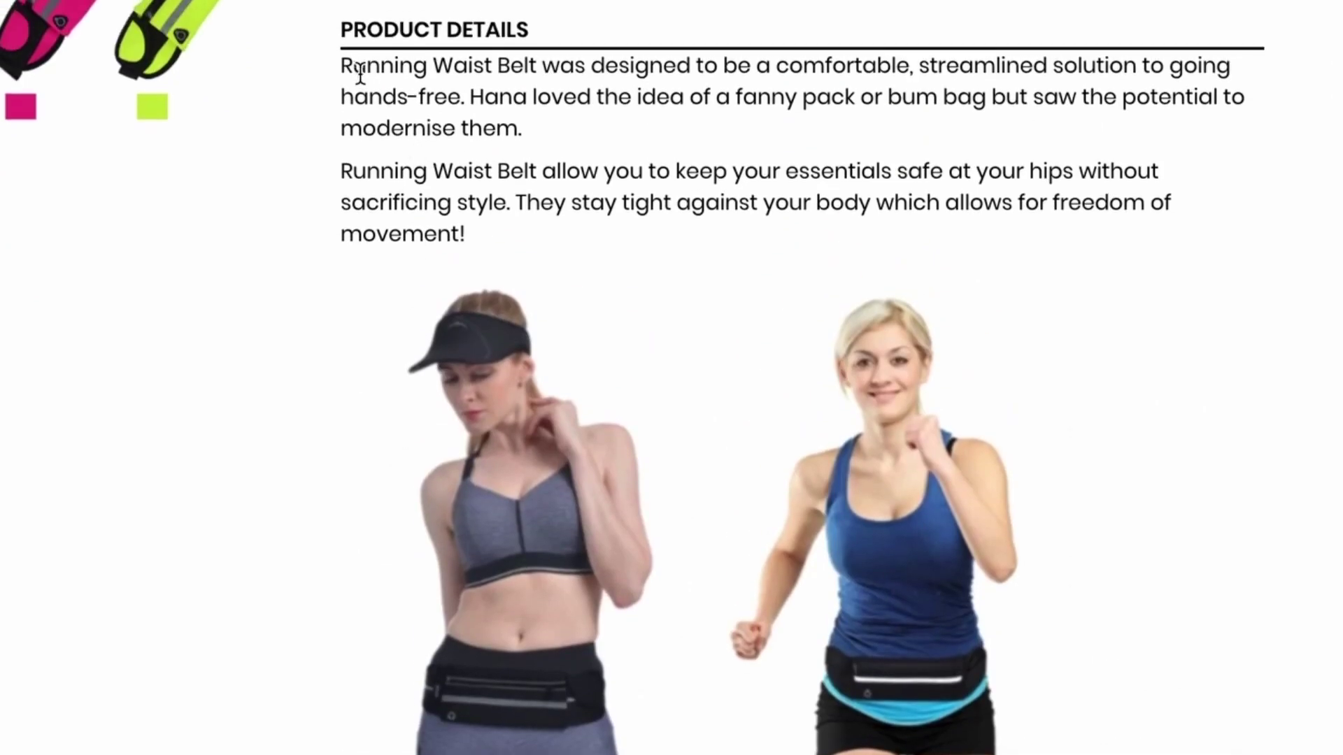
left_click_drag(342, 107, 502, 579)
right_click(413, 445)
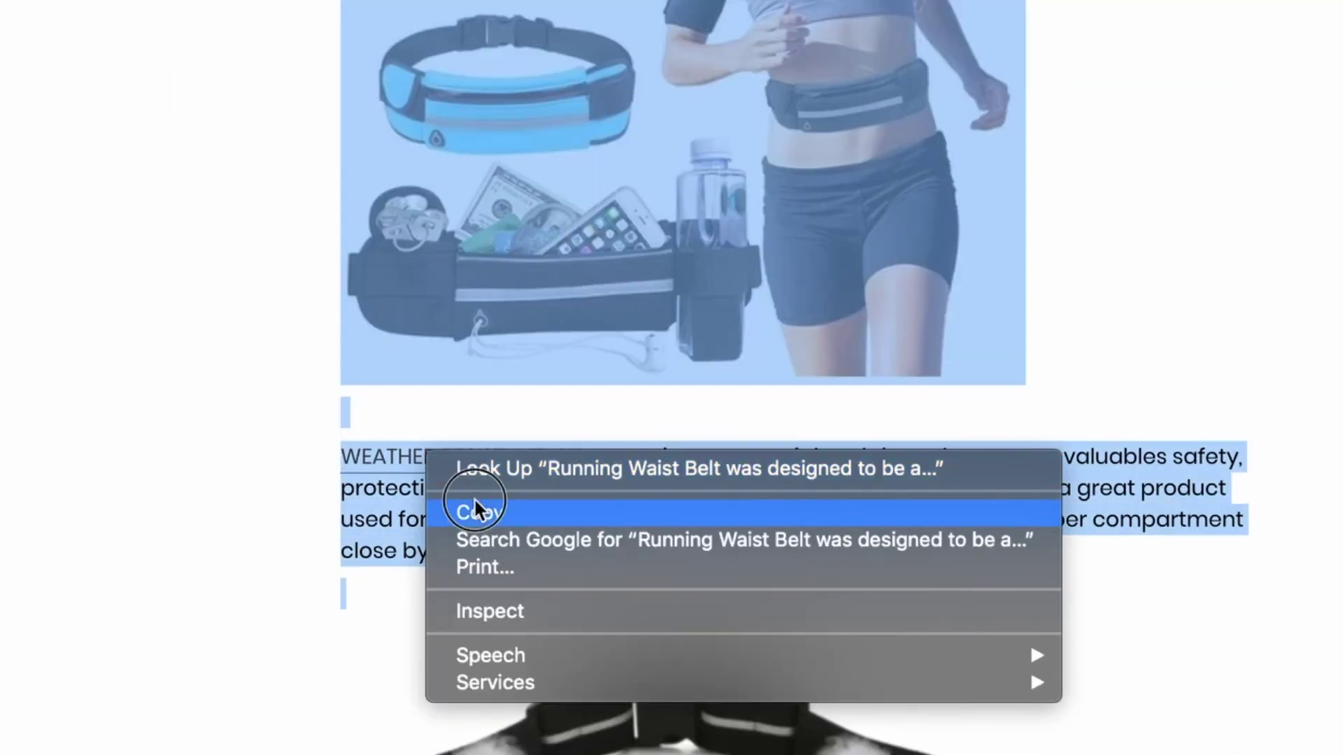
left_click(474, 510)
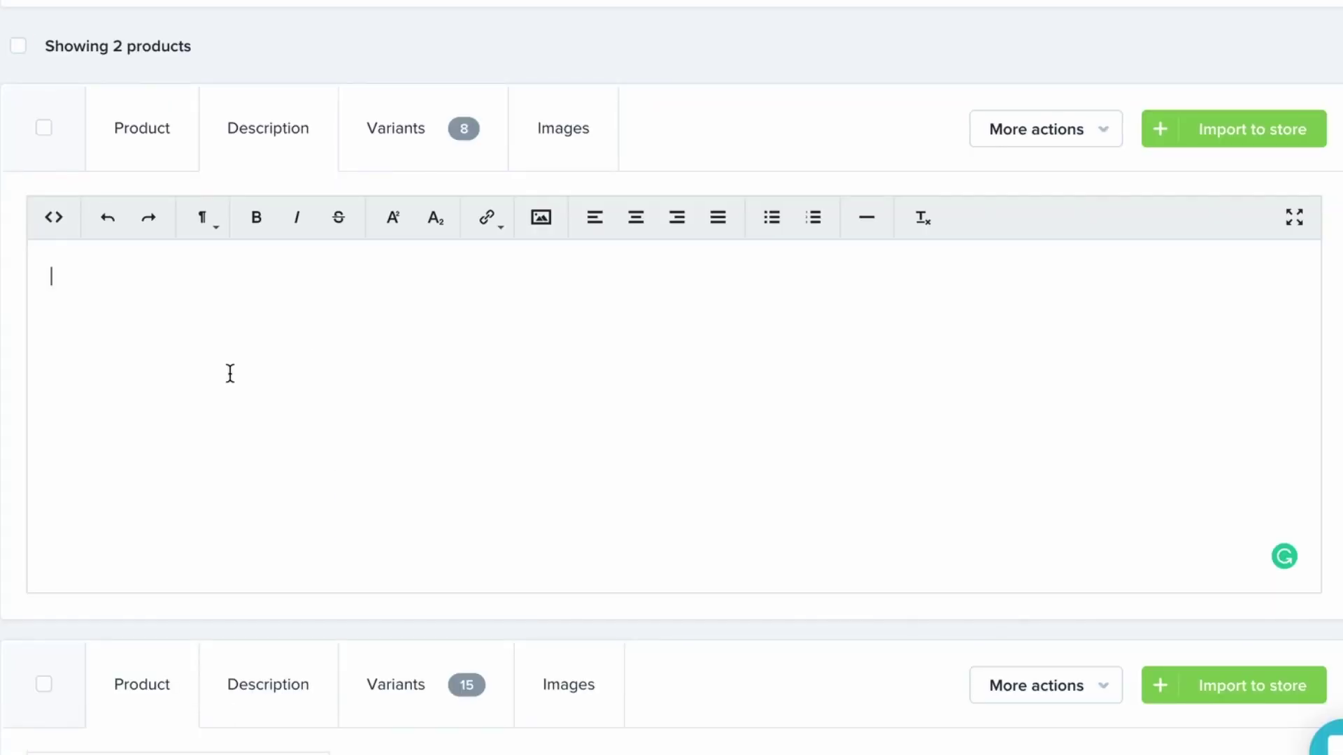
key("ctrl+v")
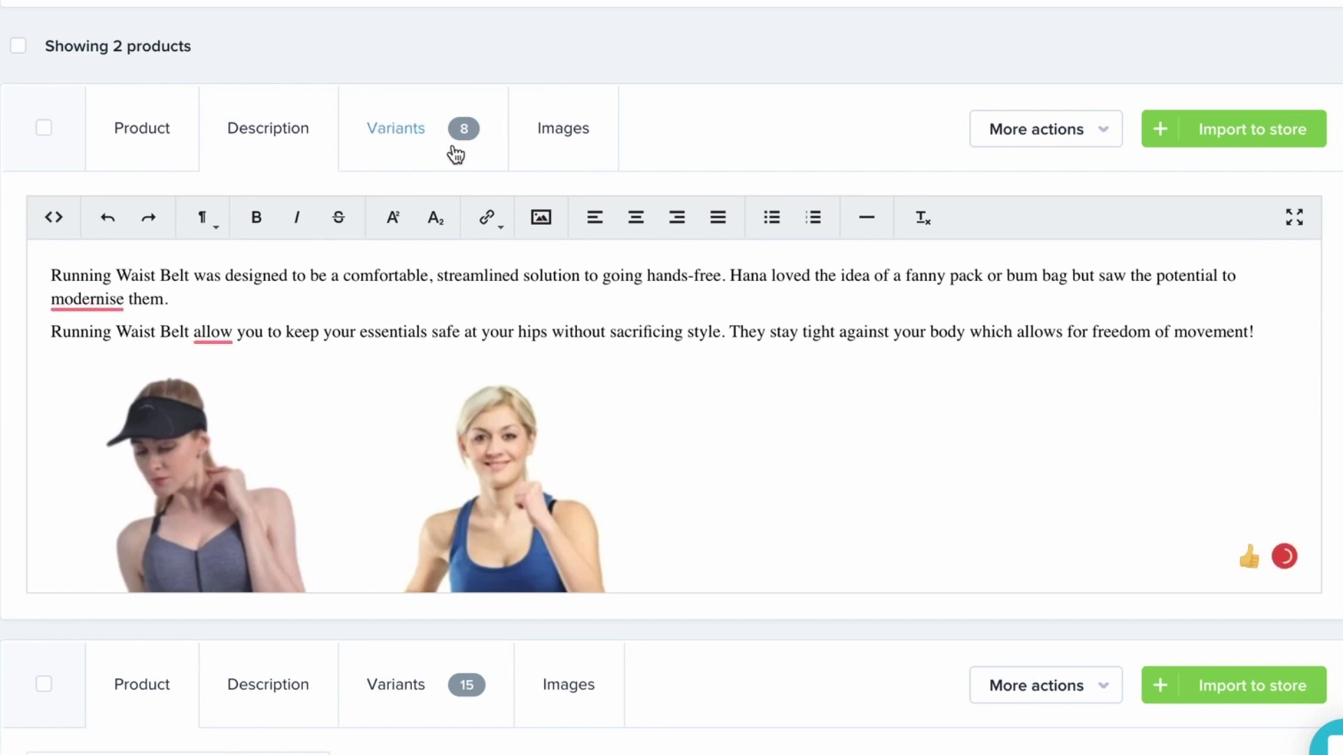
In the waist bag's Variants table, choose Set New Value under Change All Prices
left_click(453, 148)
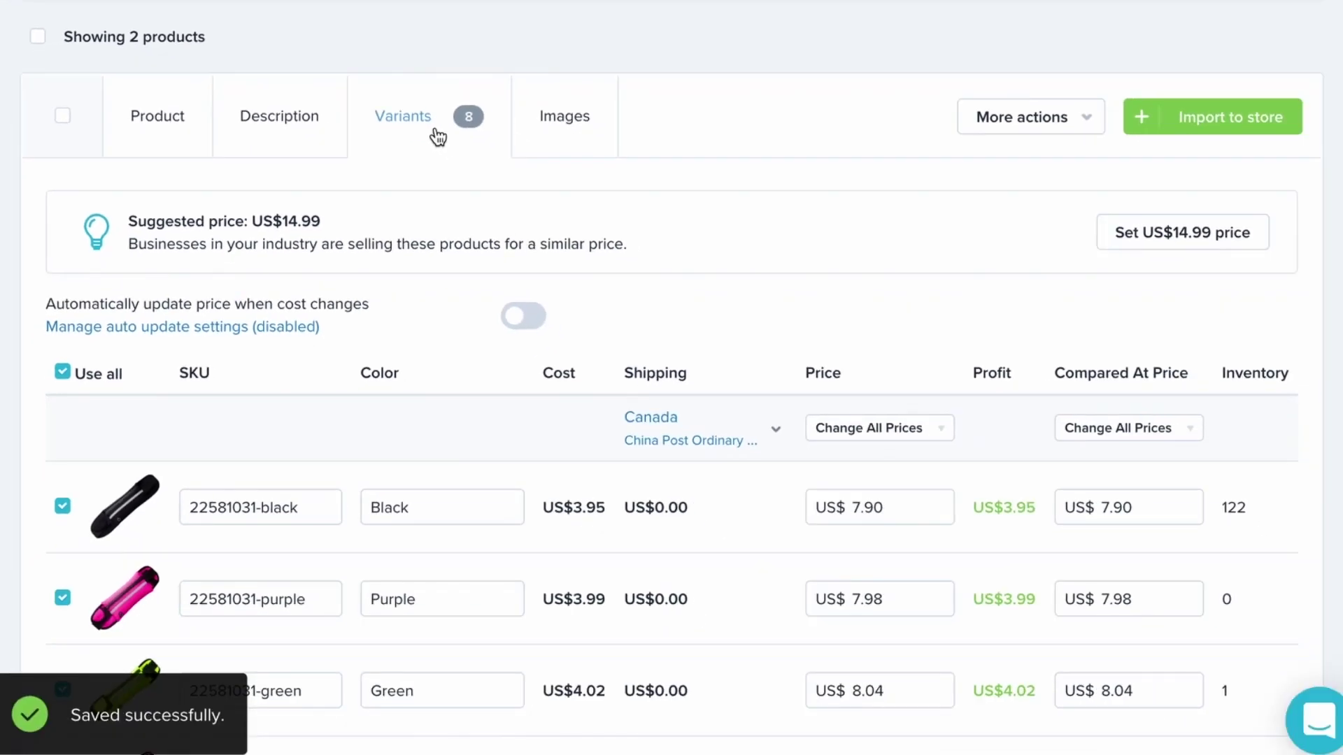
scroll(2, 321, "down", 4)
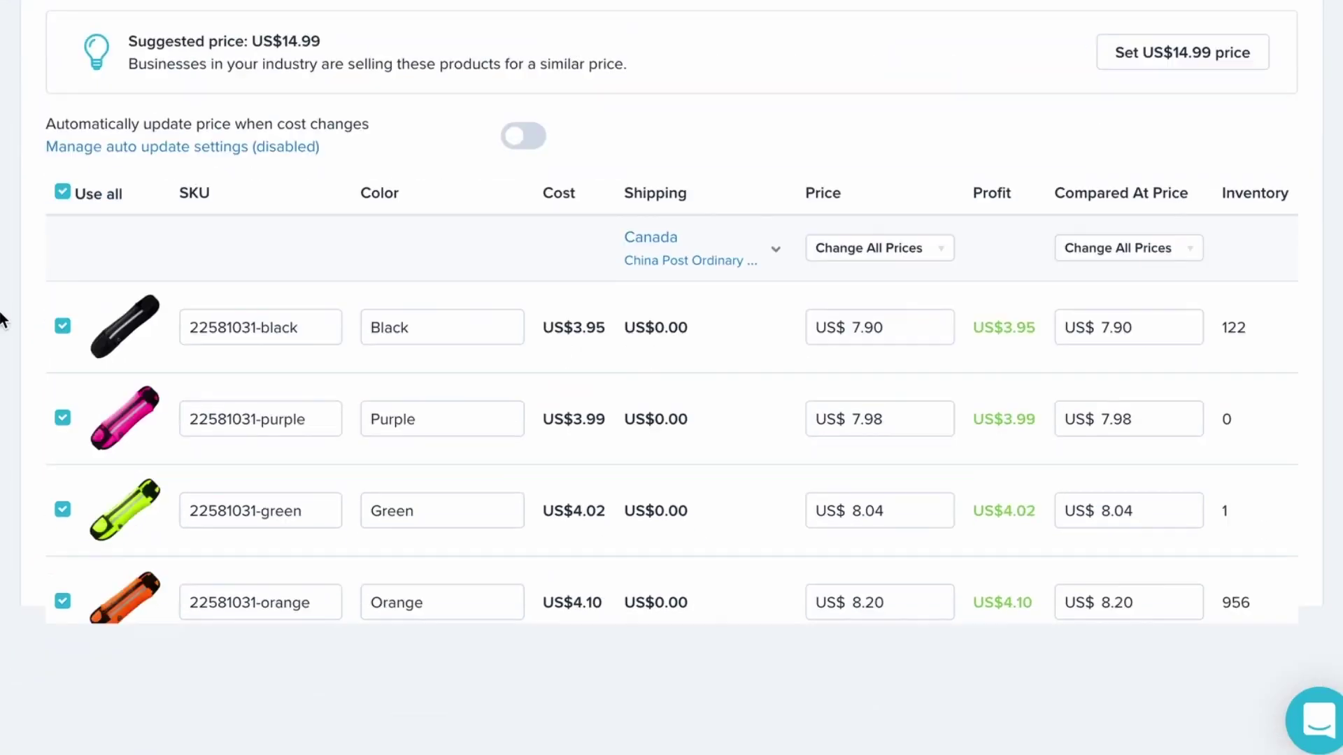
scroll(2, 321, "up", 2)
scroll(2, 320, "up", 2)
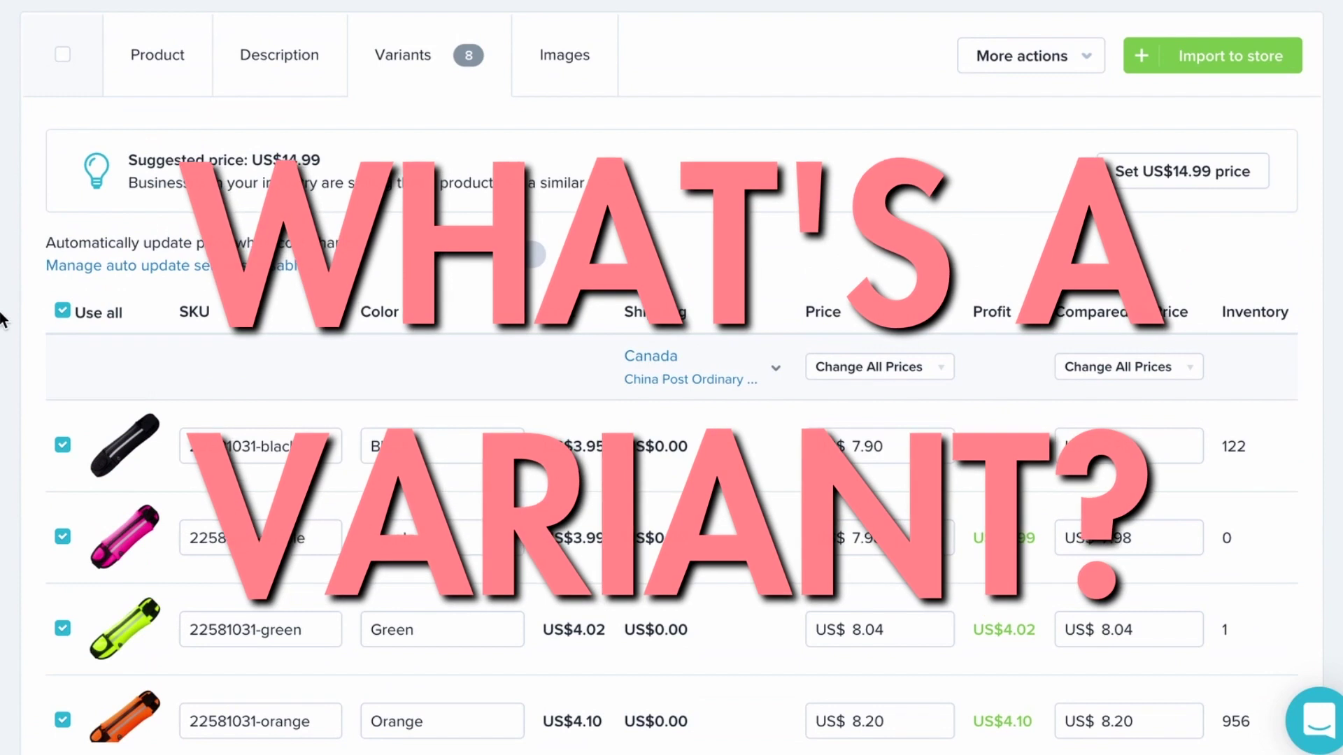
scroll(2, 320, "down", 1)
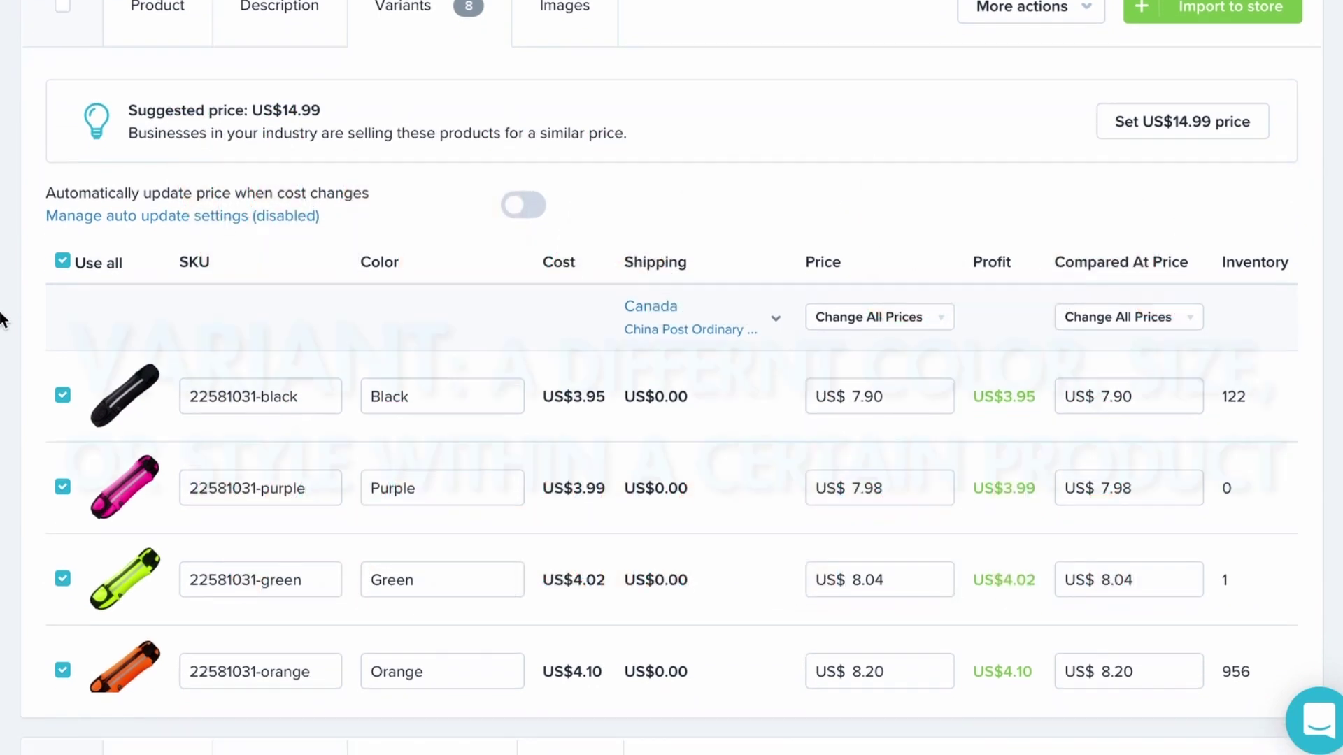
scroll(180, 210, "down", 1)
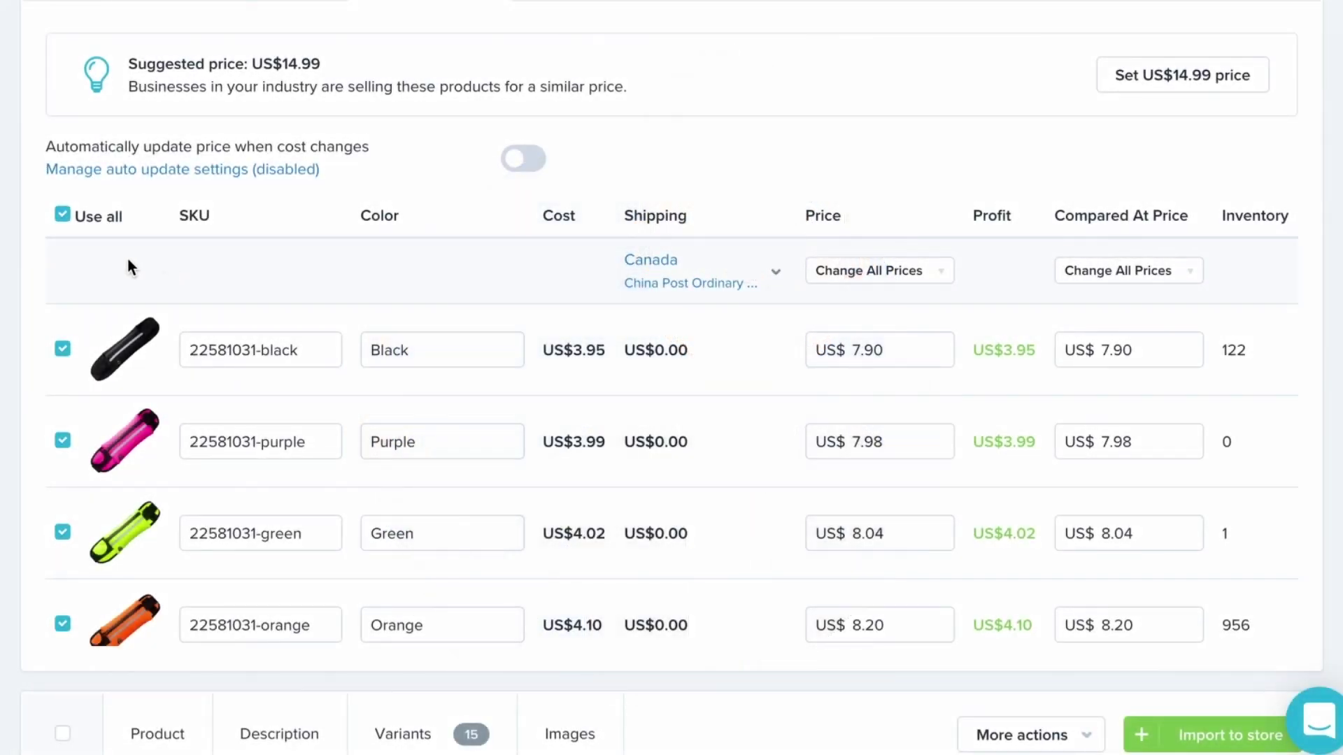
scroll(70, 322, "down", 1)
scroll(303, 350, "down", 6)
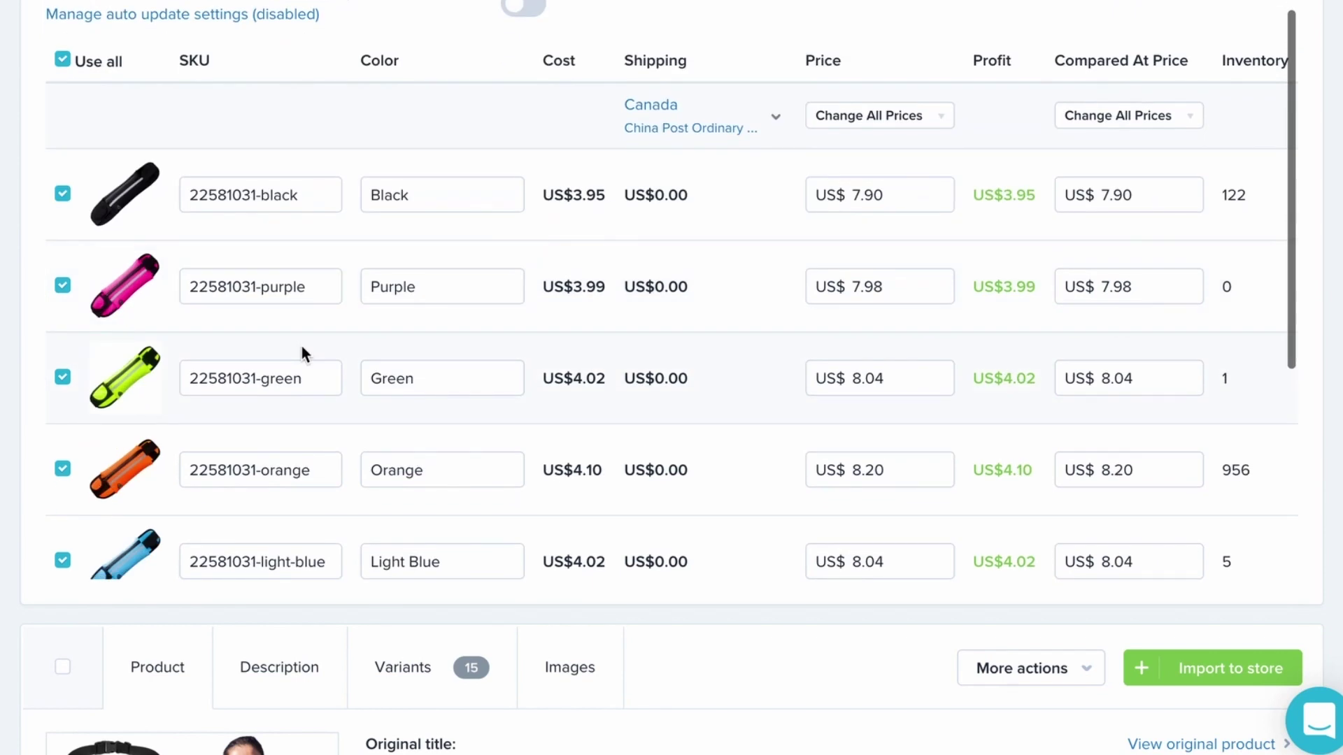
scroll(303, 346, "up", 6)
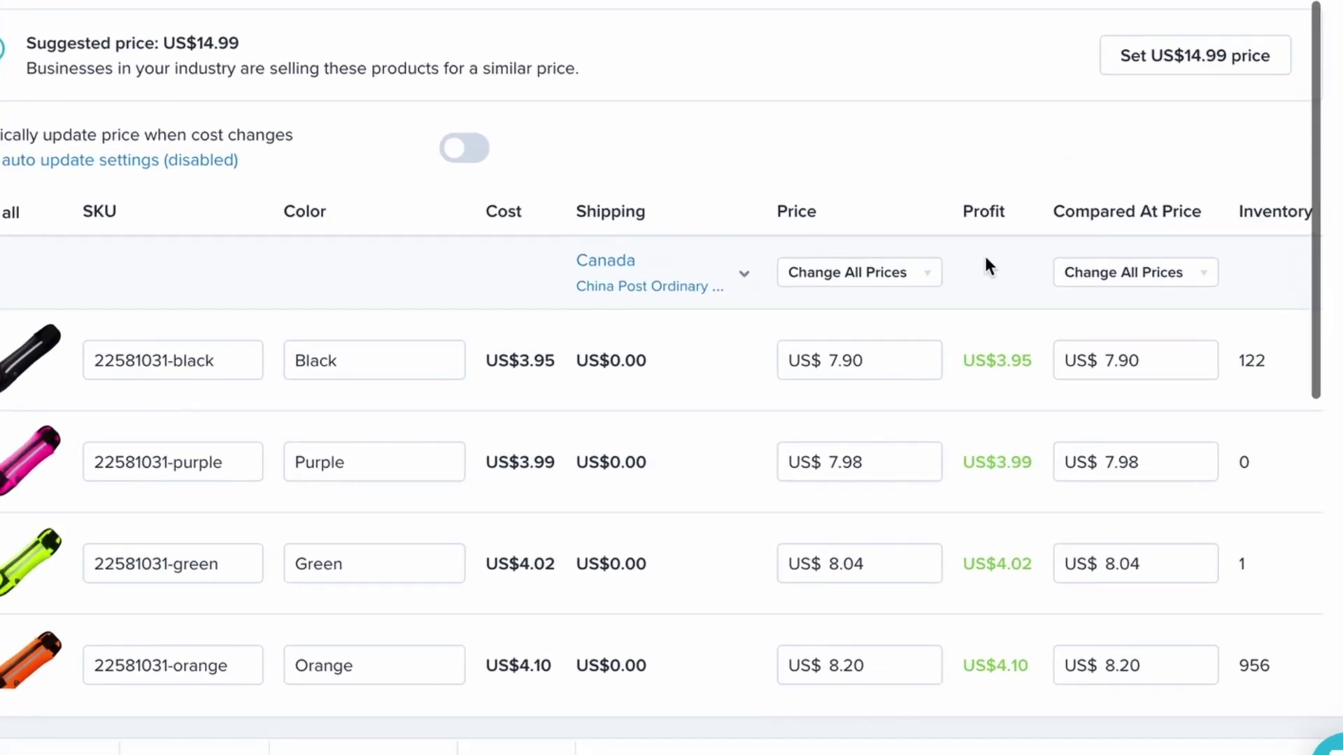
left_click(884, 249)
left_click(699, 362)
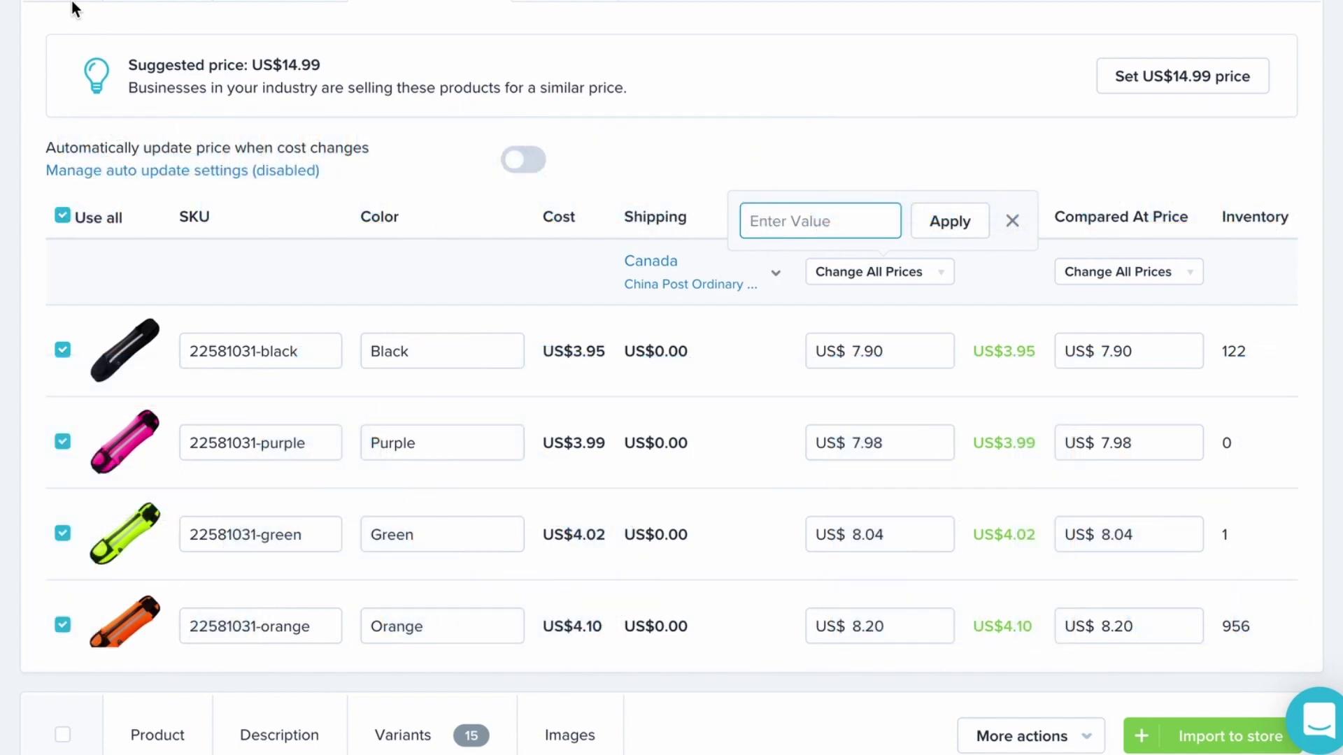
Price every waist bag variant at US$19.97 with a US$39.97 compared-at price
type("19.97")
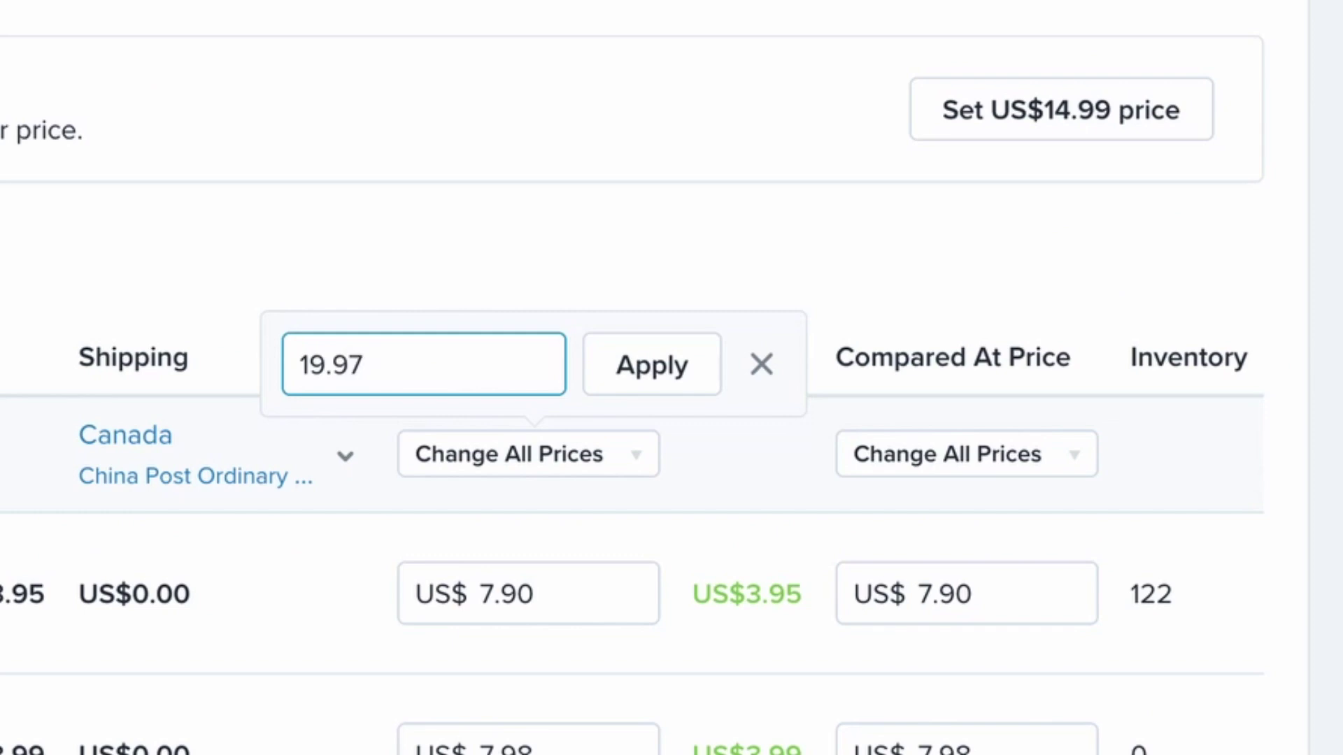
left_click(691, 363)
left_click(928, 461)
left_click(926, 552)
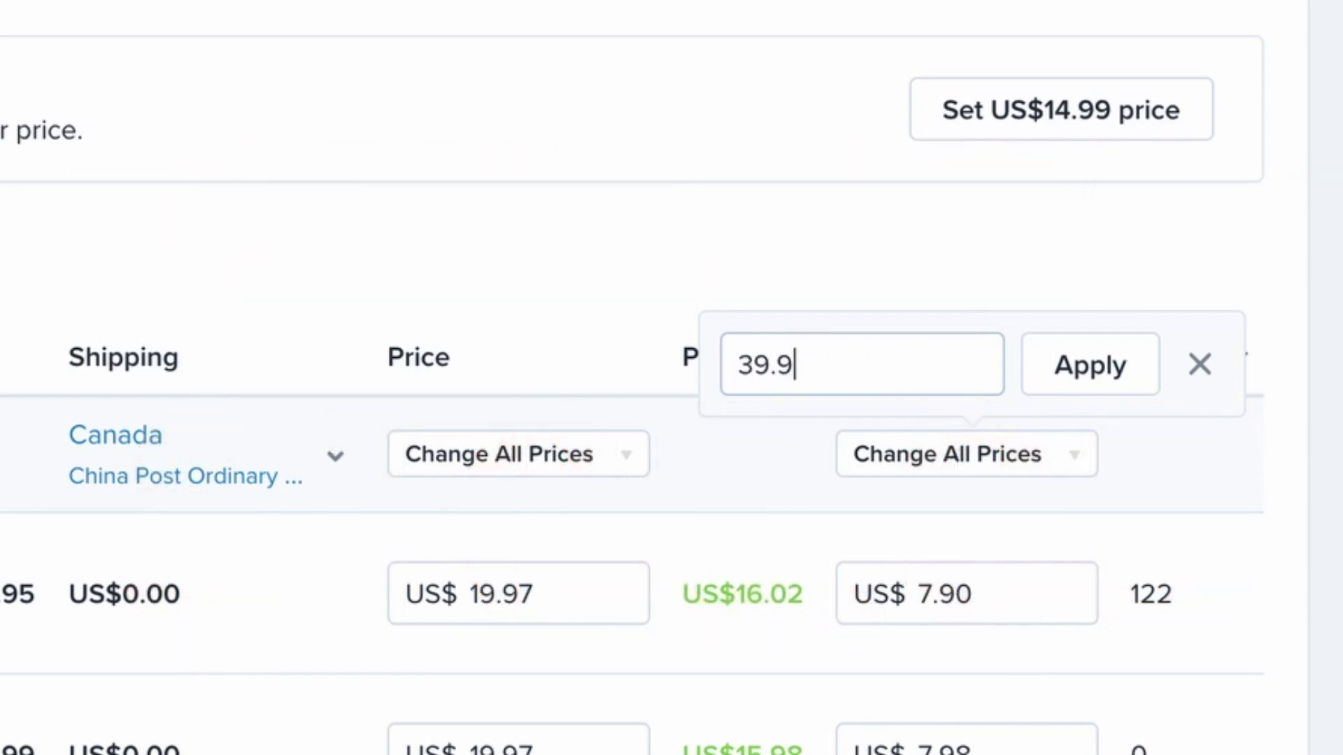
left_click(1133, 375)
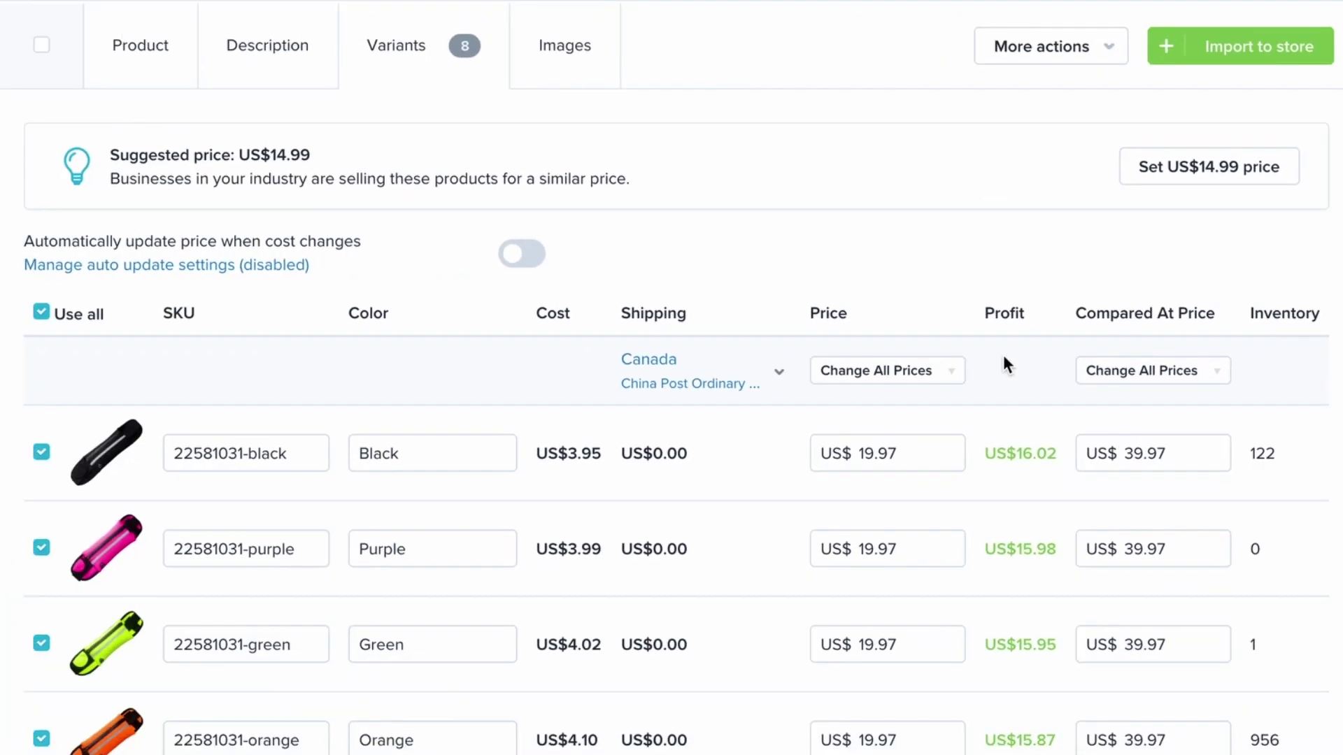
left_click(604, 79)
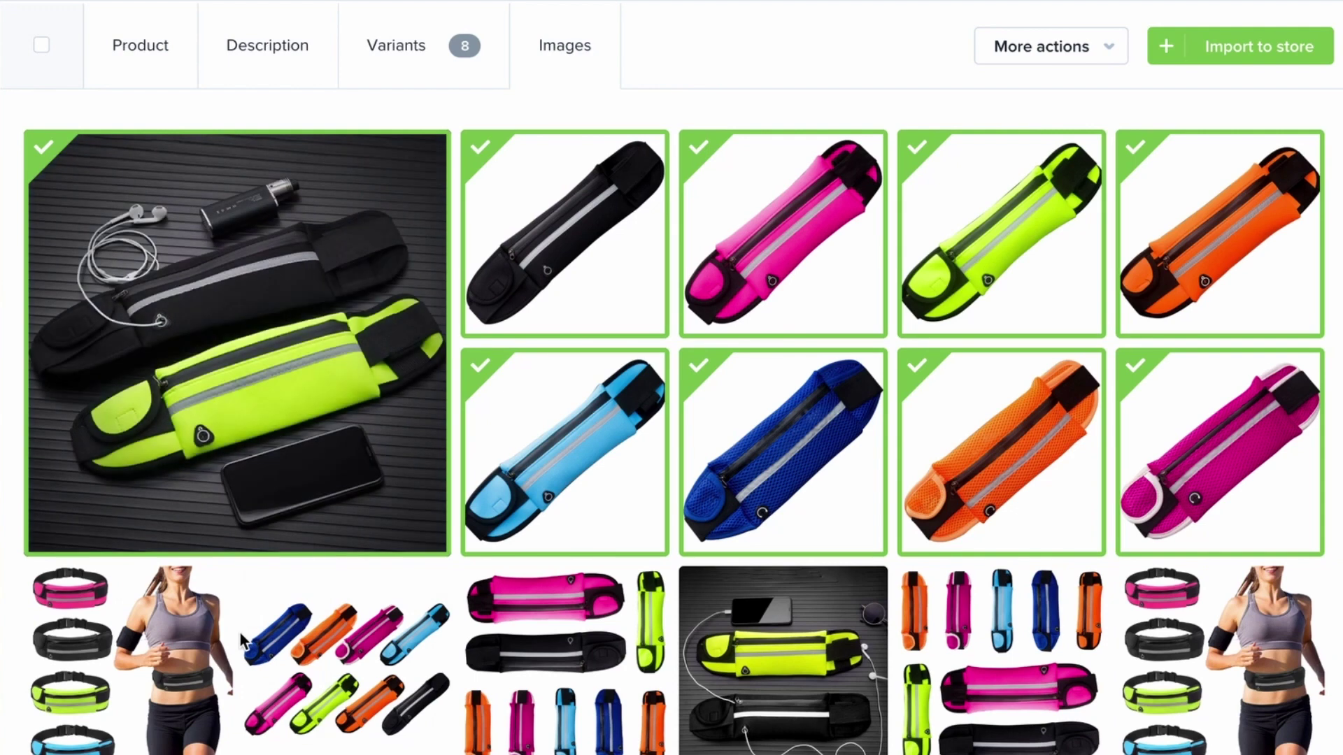
Select the seven dark-background photos: pink, yellow-green, blue mesh, orange, orange mesh, light-blue, black belt
scroll(239, 629, "up", 1)
scroll(556, 528, "down", 6)
scroll(555, 529, "up", 5)
scroll(555, 528, "down", 8)
mouse_move(829, 501)
scroll(825, 492, "up", 8)
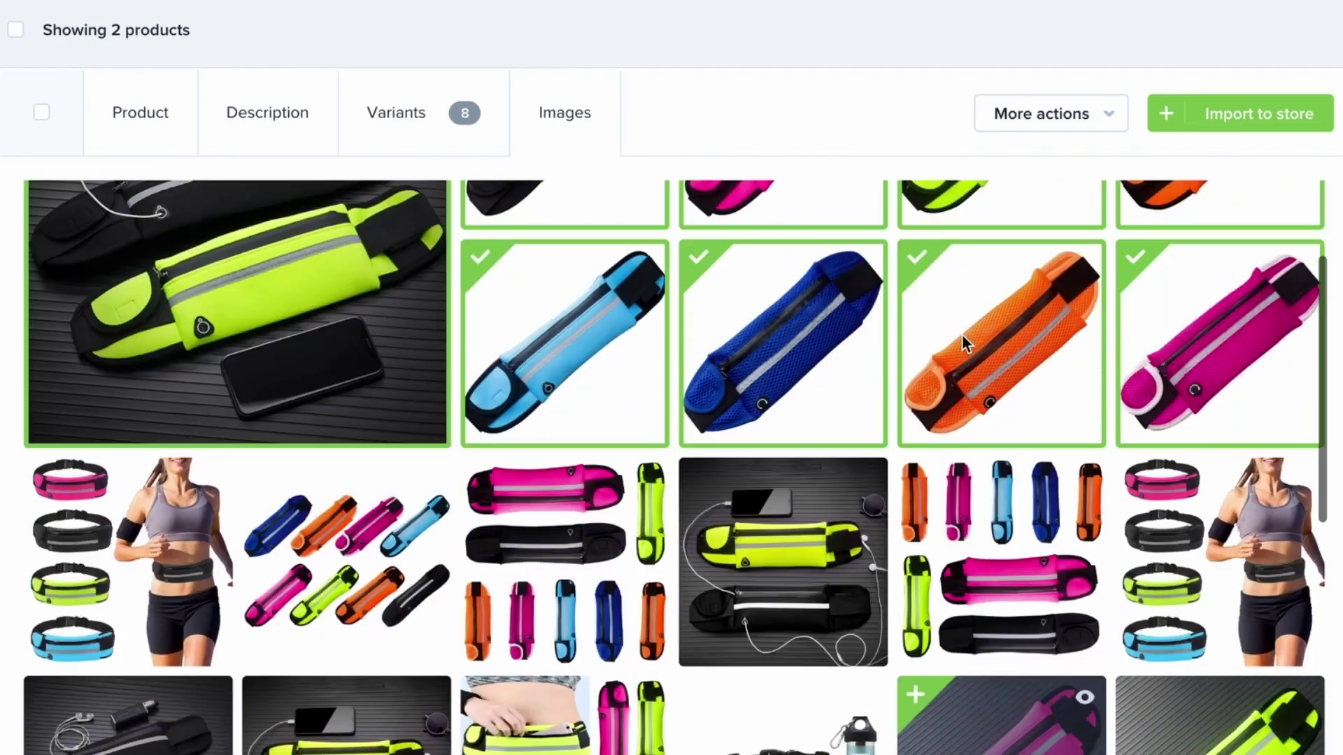
scroll(710, 470, "down", 10)
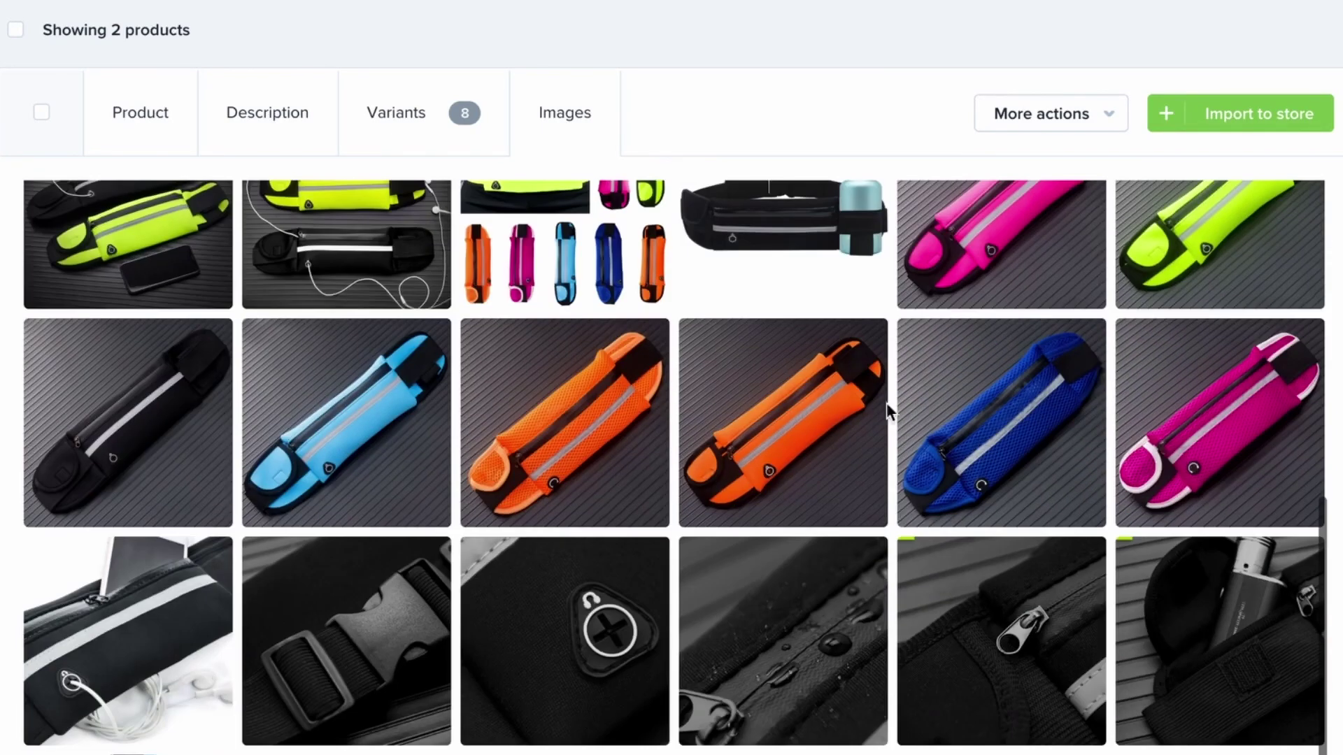
scroll(942, 413, "up", 3)
mouse_move(959, 372)
left_click(1167, 379)
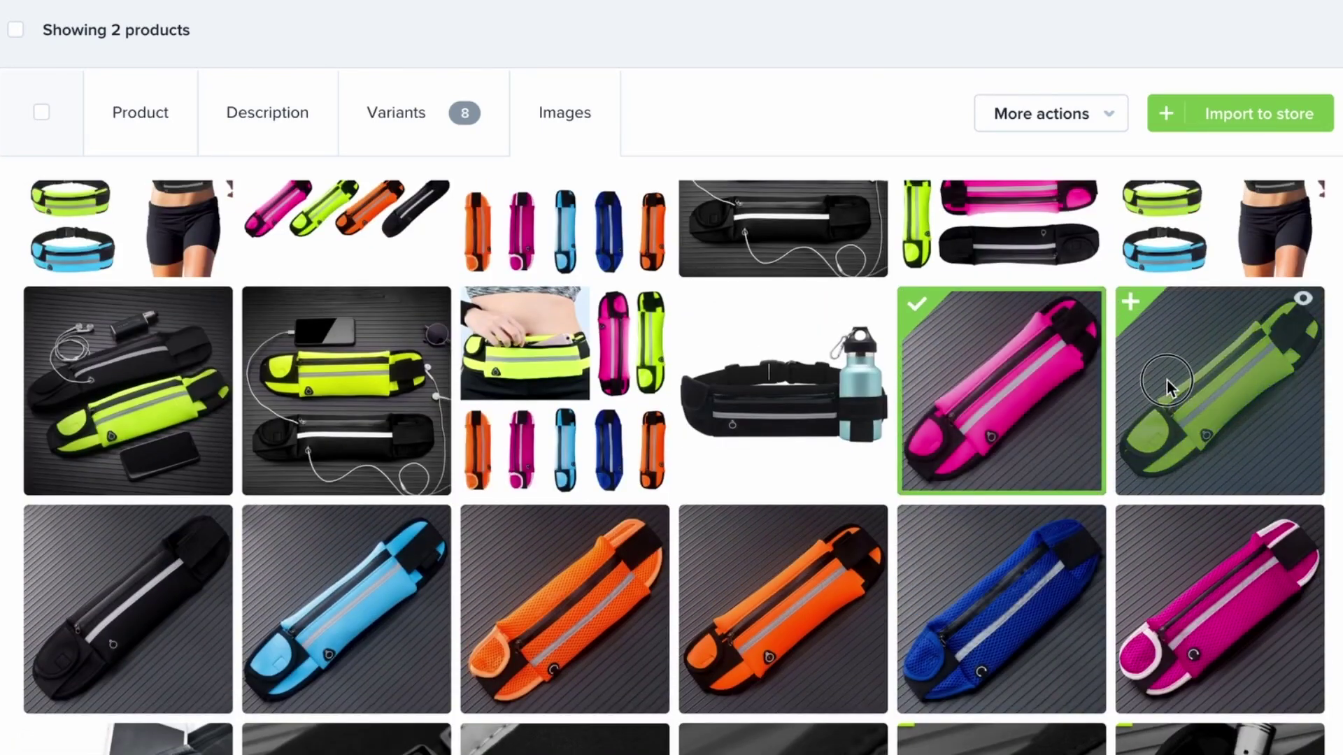
left_click(1178, 531)
left_click(1039, 556)
left_click(707, 618)
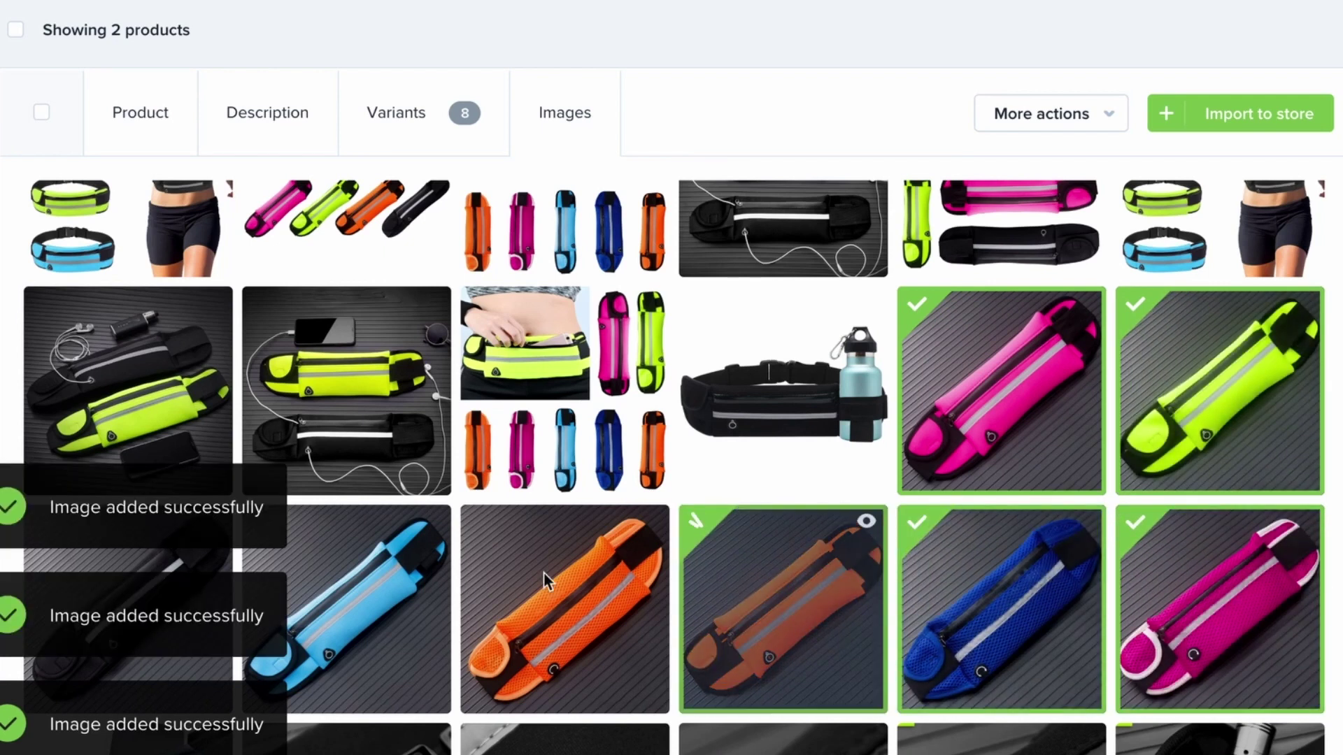
left_click(482, 575)
left_click(402, 542)
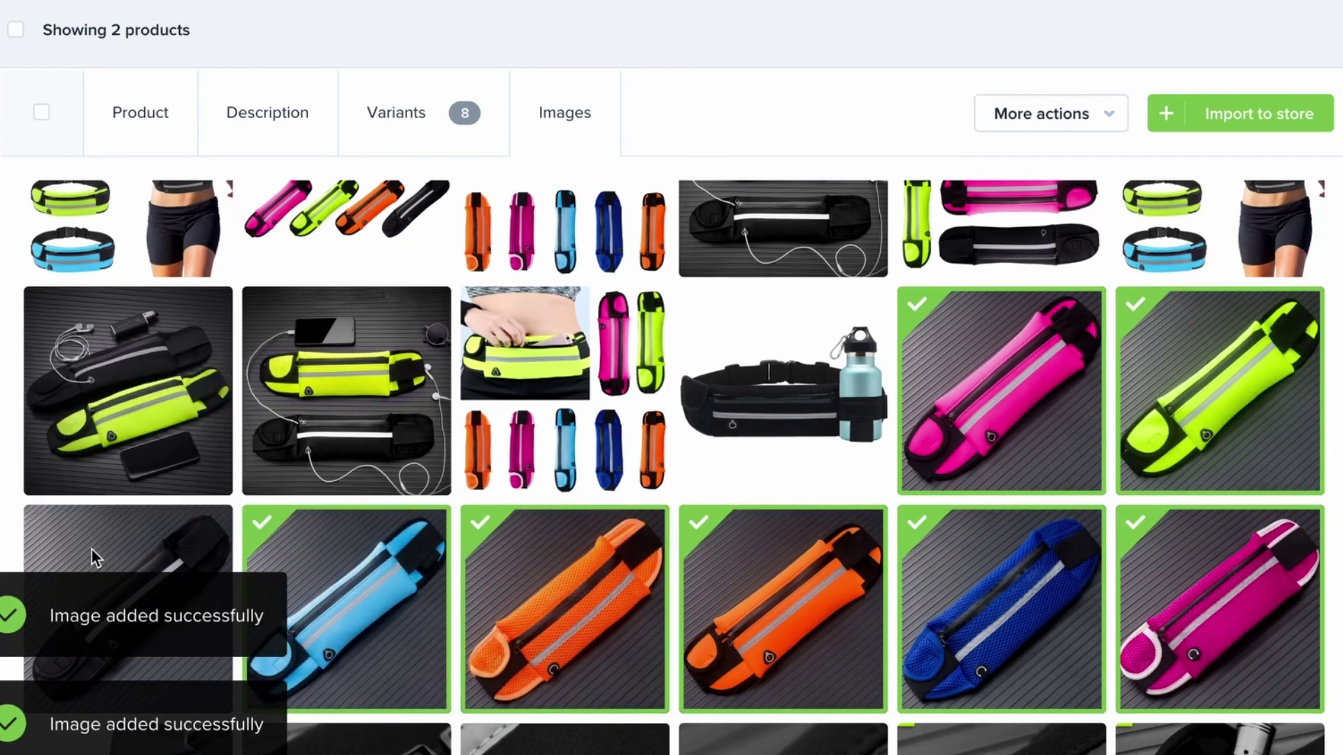
left_click(145, 531)
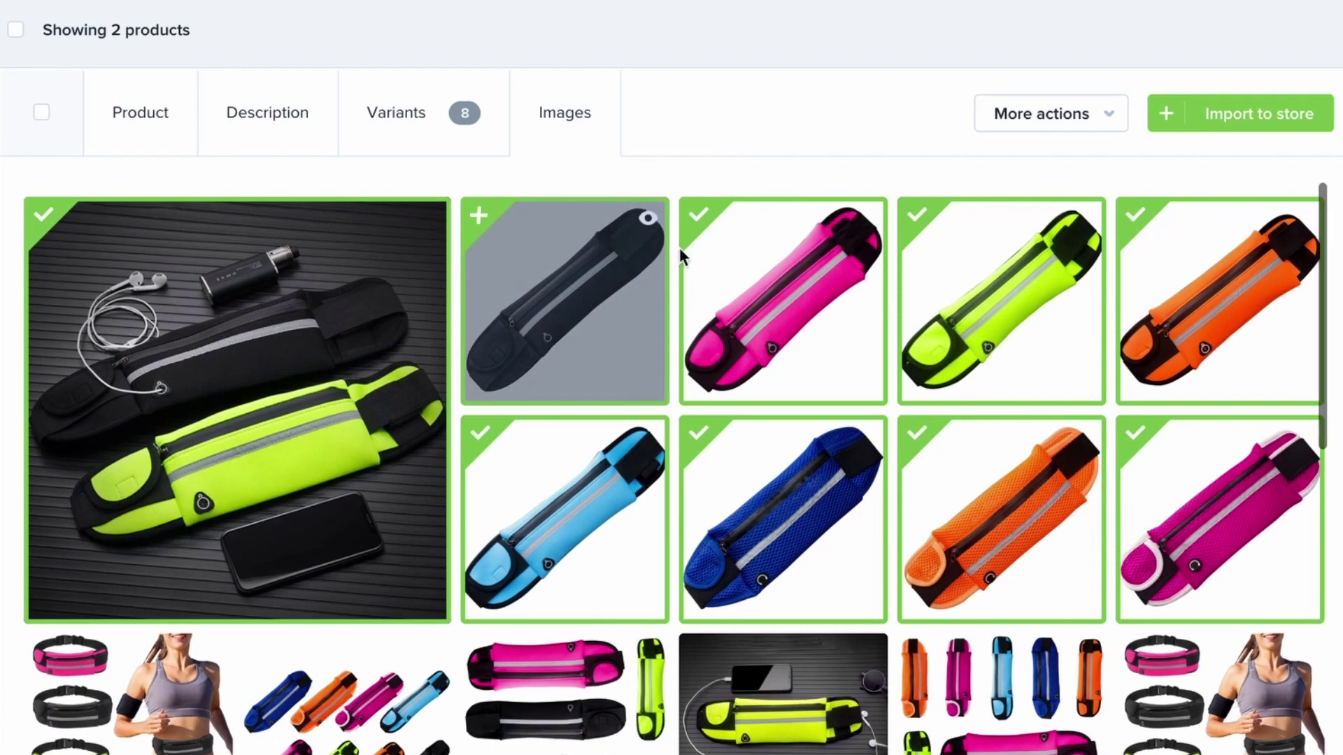
Deselect the seven white-background belt photos, from black belt through light-blue
left_click(548, 254)
left_click(790, 280)
left_click(1007, 273)
left_click(1206, 265)
left_click(993, 462)
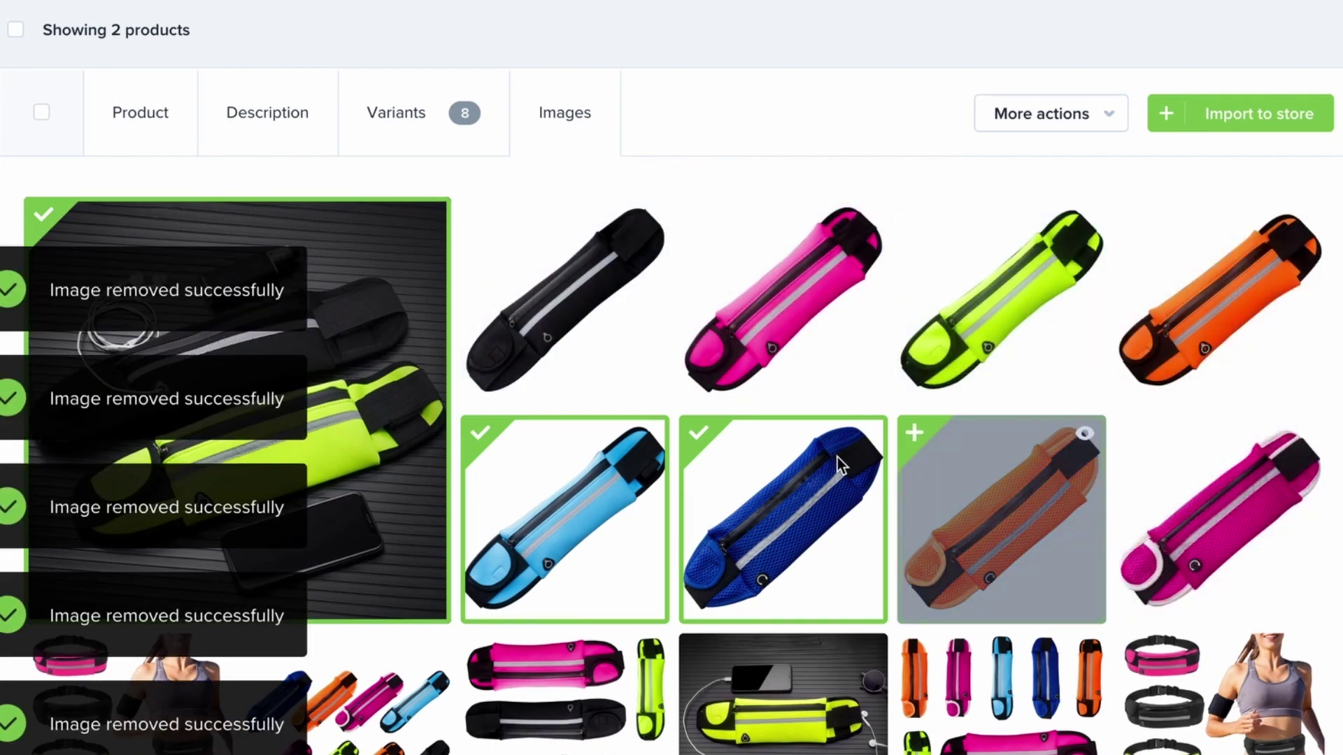
left_click(837, 456)
left_click(641, 483)
Add the yellow-green belt-with-phone photo and import WATERBAG to the Shopify store
scroll(640, 490, "down", 2)
left_click(835, 597)
left_click(1233, 112)
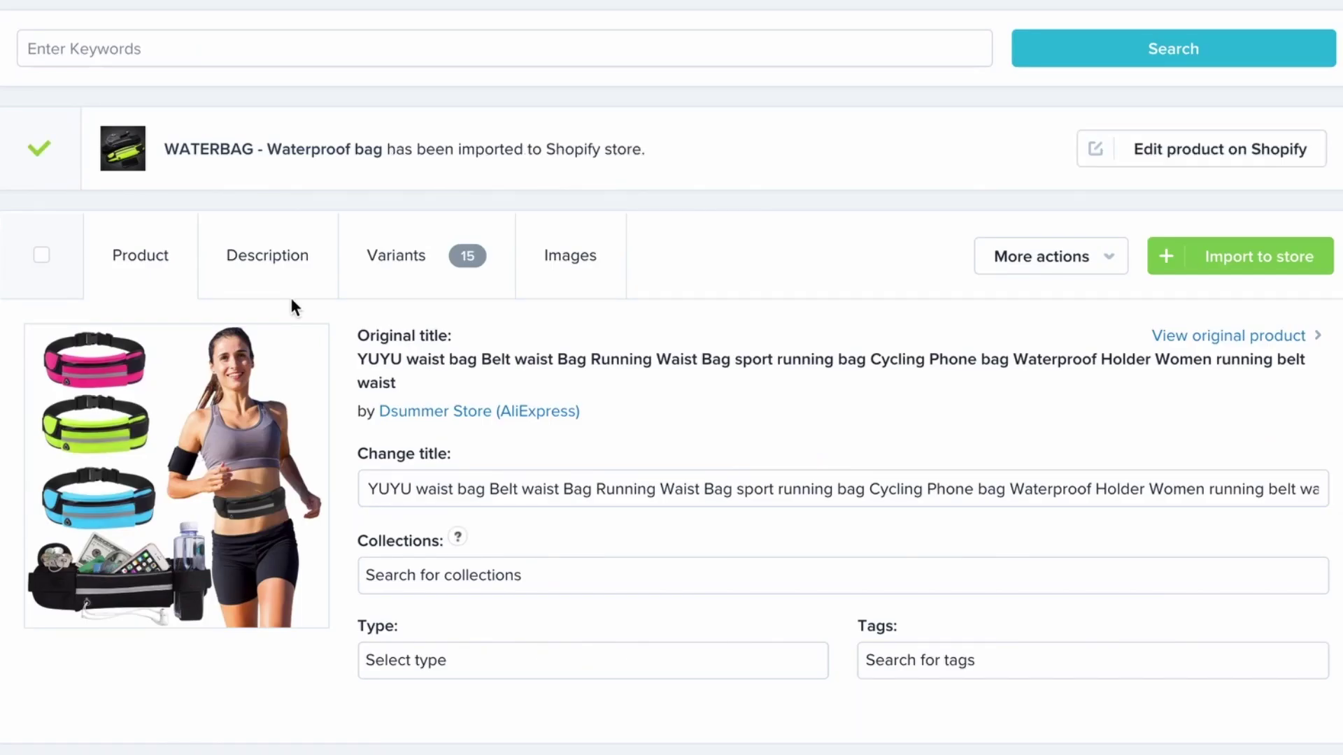
Open WATERBAG - Waterproof bag in Shopify admin and review its description, photos and US$19.97 variants
left_click(1195, 164)
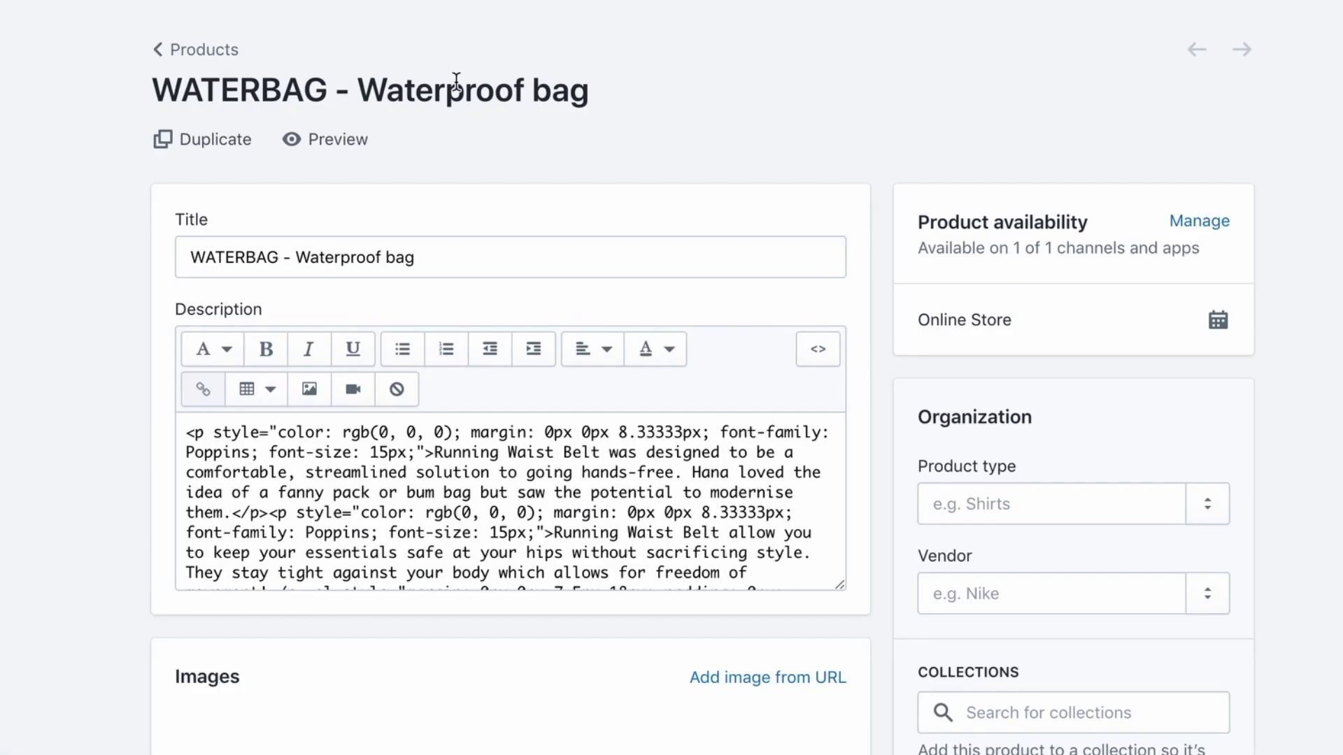
scroll(620, 336, "down", 4)
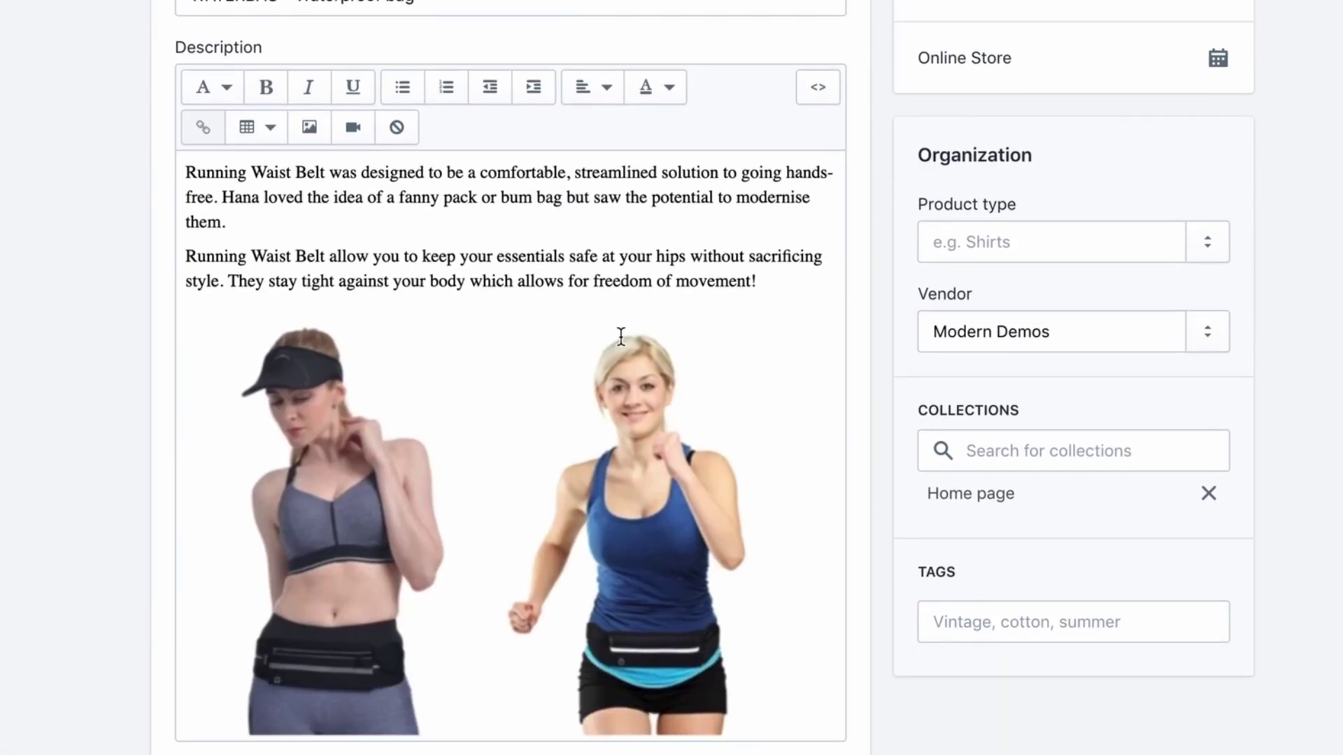
scroll(329, 376, "down", 15)
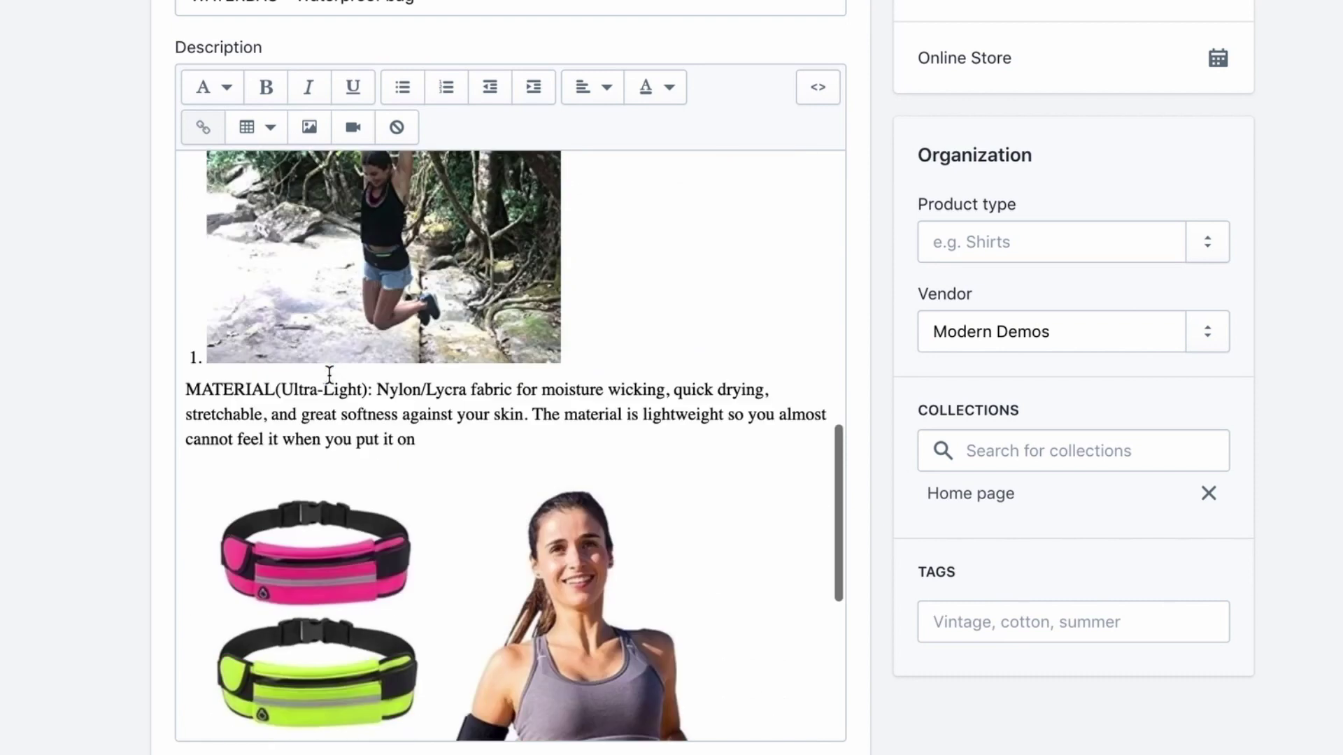
scroll(28, 491, "down", 20)
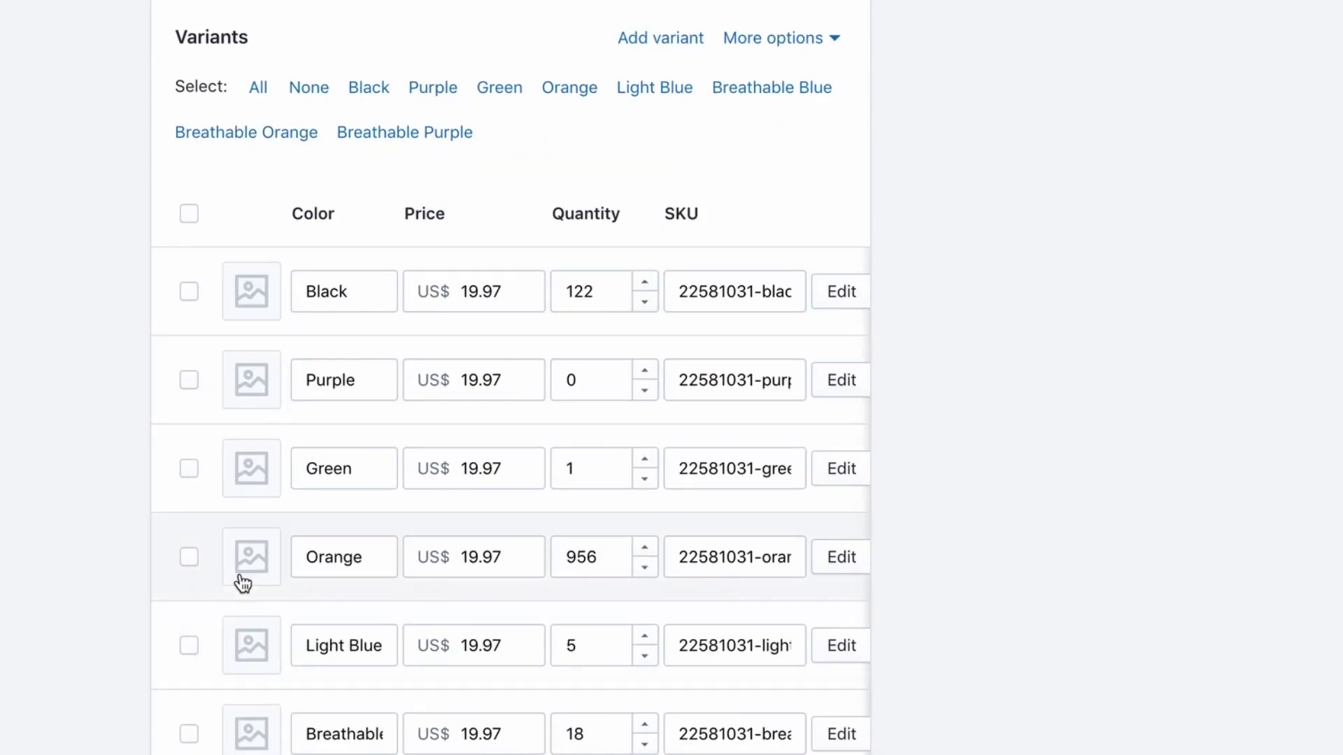
scroll(240, 579, "down", 8)
scroll(141, 441, "up", 14)
scroll(85, 377, "up", 15)
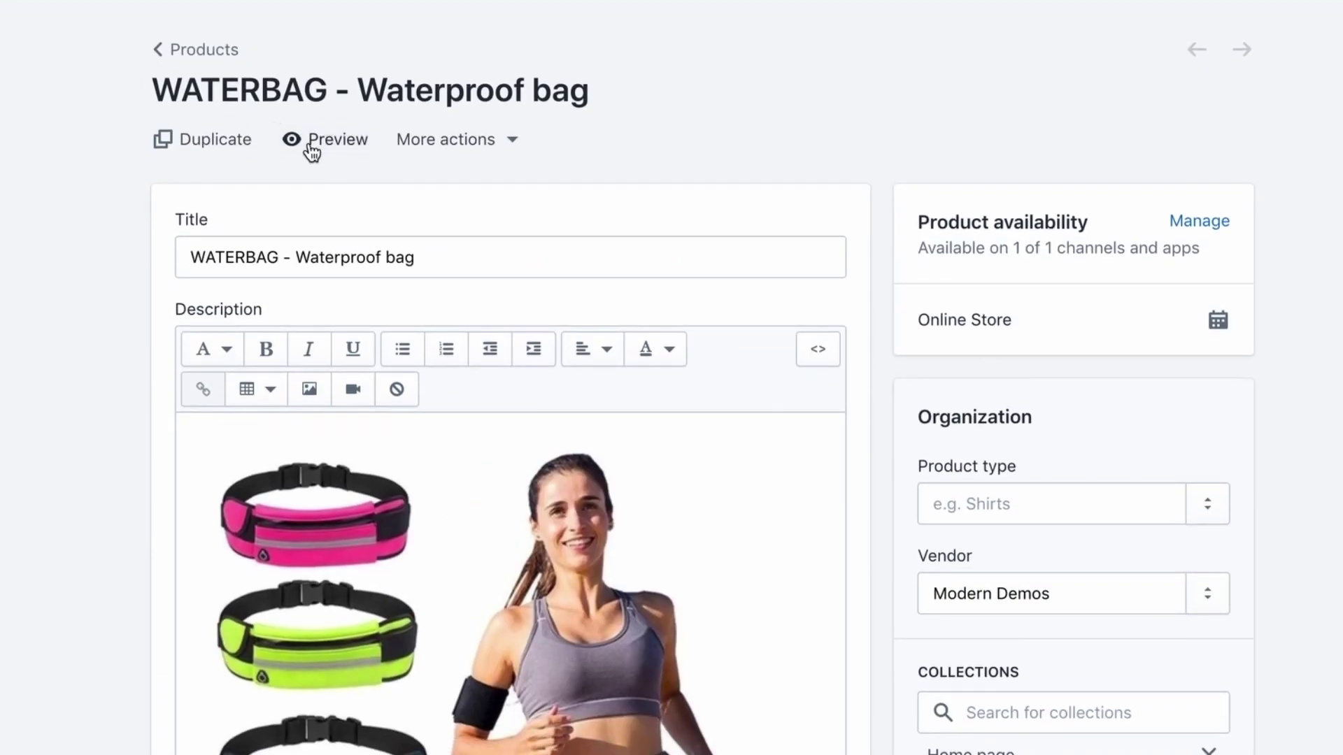
Preview the WATERBAG storefront page and scroll through its title, sale price and product details
left_click(312, 152)
scroll(675, 510, "down", 1)
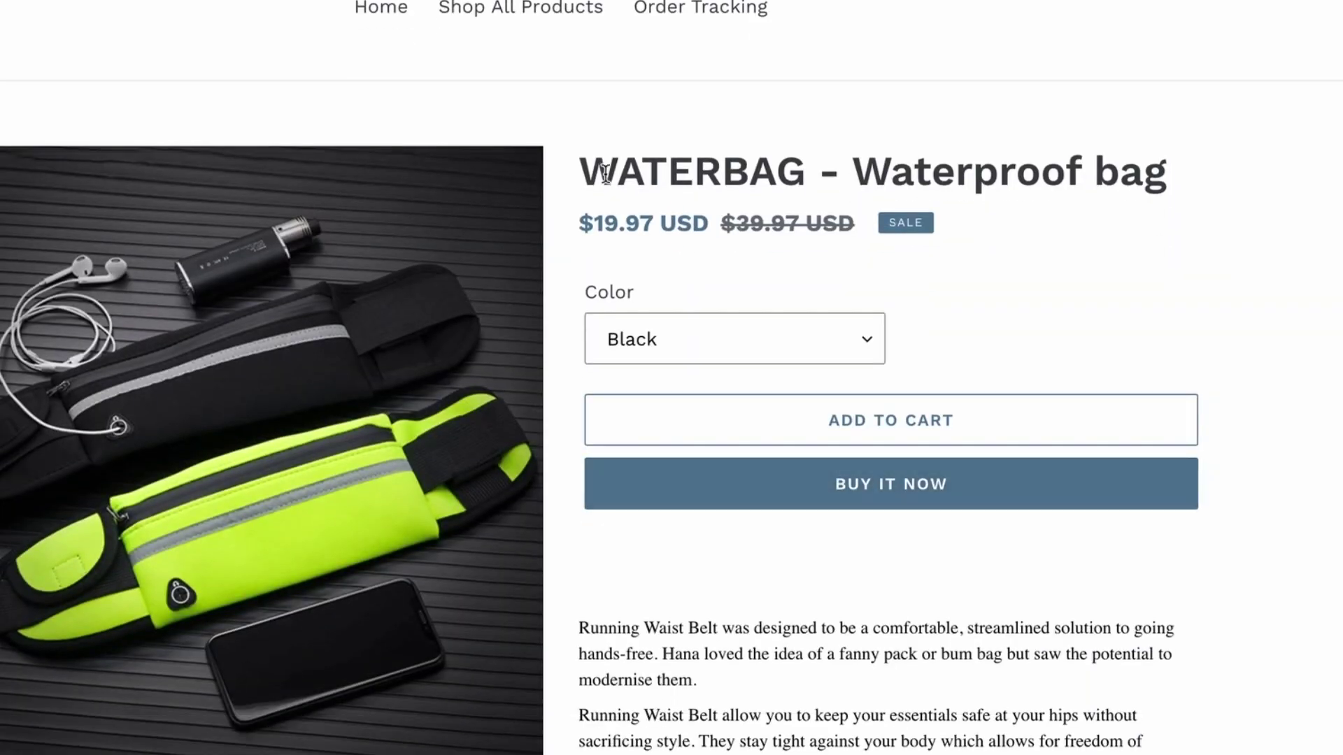
left_click_drag(605, 173, 848, 164)
scroll(675, 580, "down", 5)
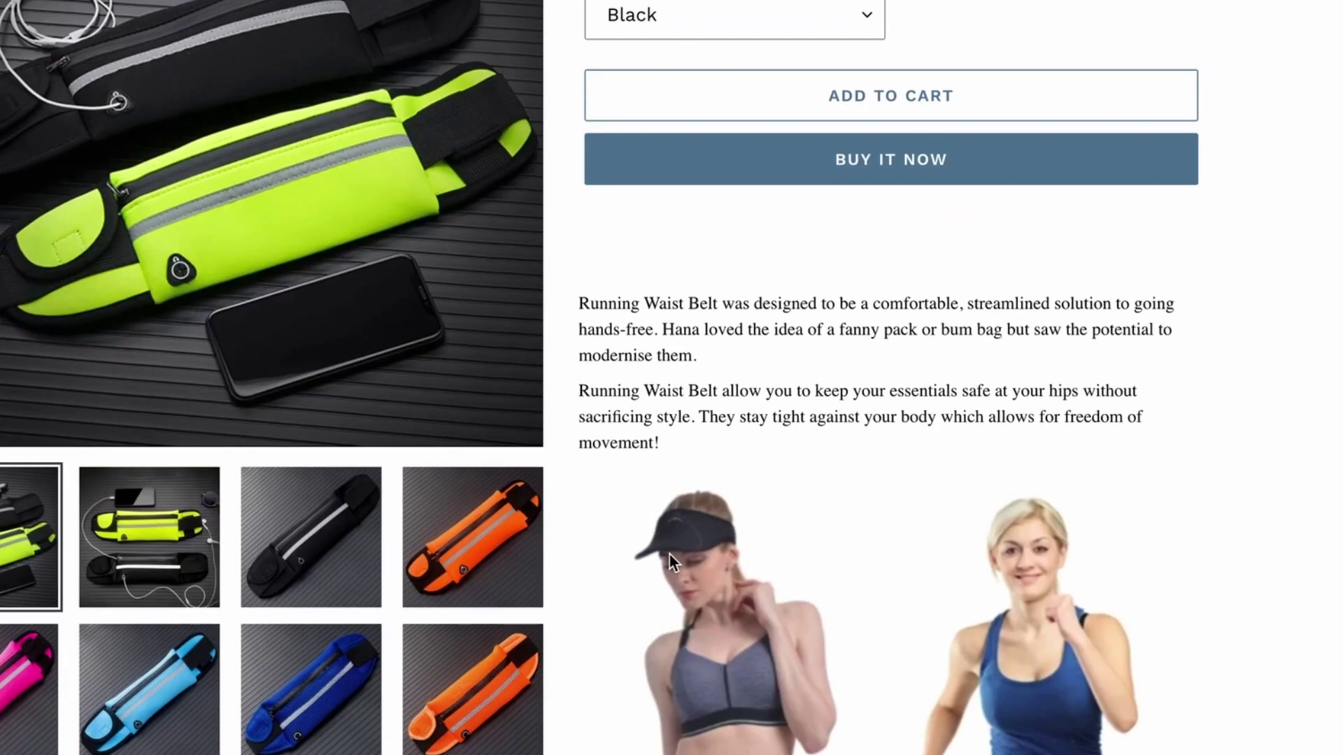
scroll(694, 494, "down", 1)
left_click_drag(594, 231, 716, 377)
scroll(716, 377, "down", 10)
scroll(715, 377, "down", 19)
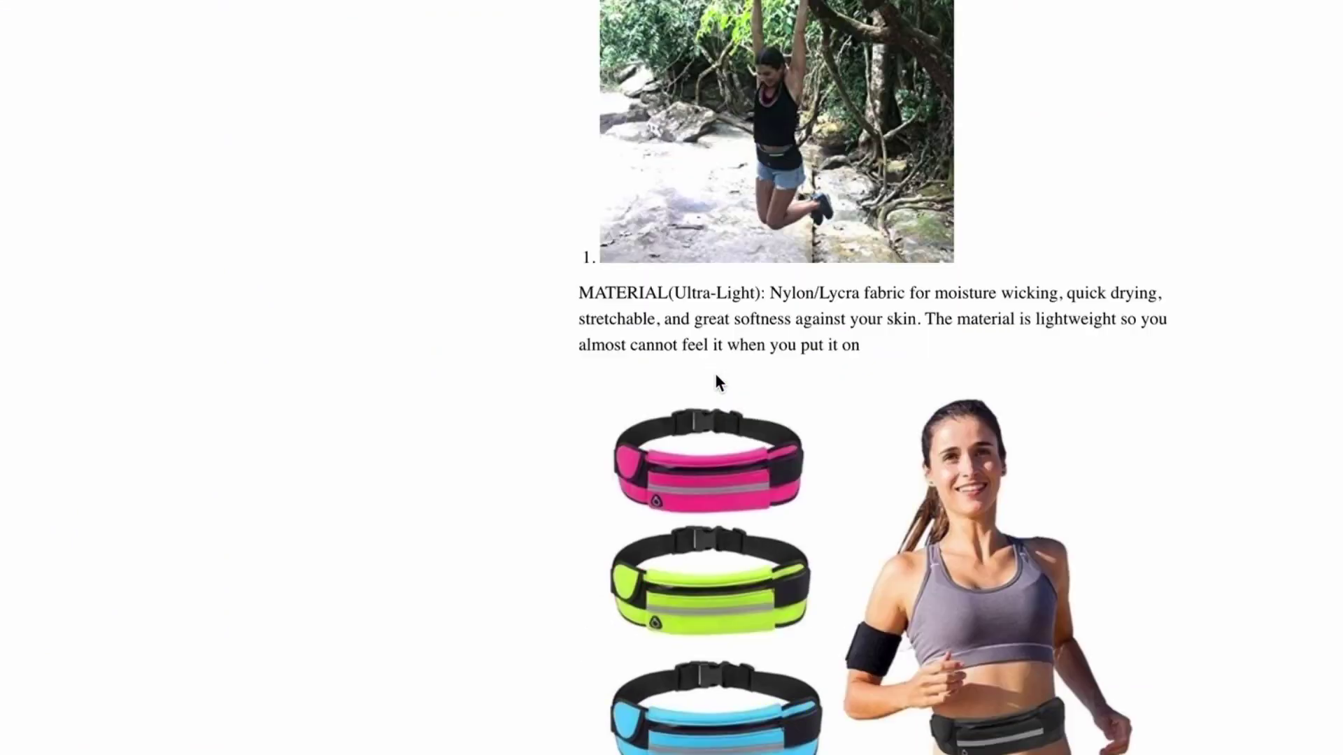
scroll(716, 381, "up", 8)
scroll(715, 372, "up", 20)
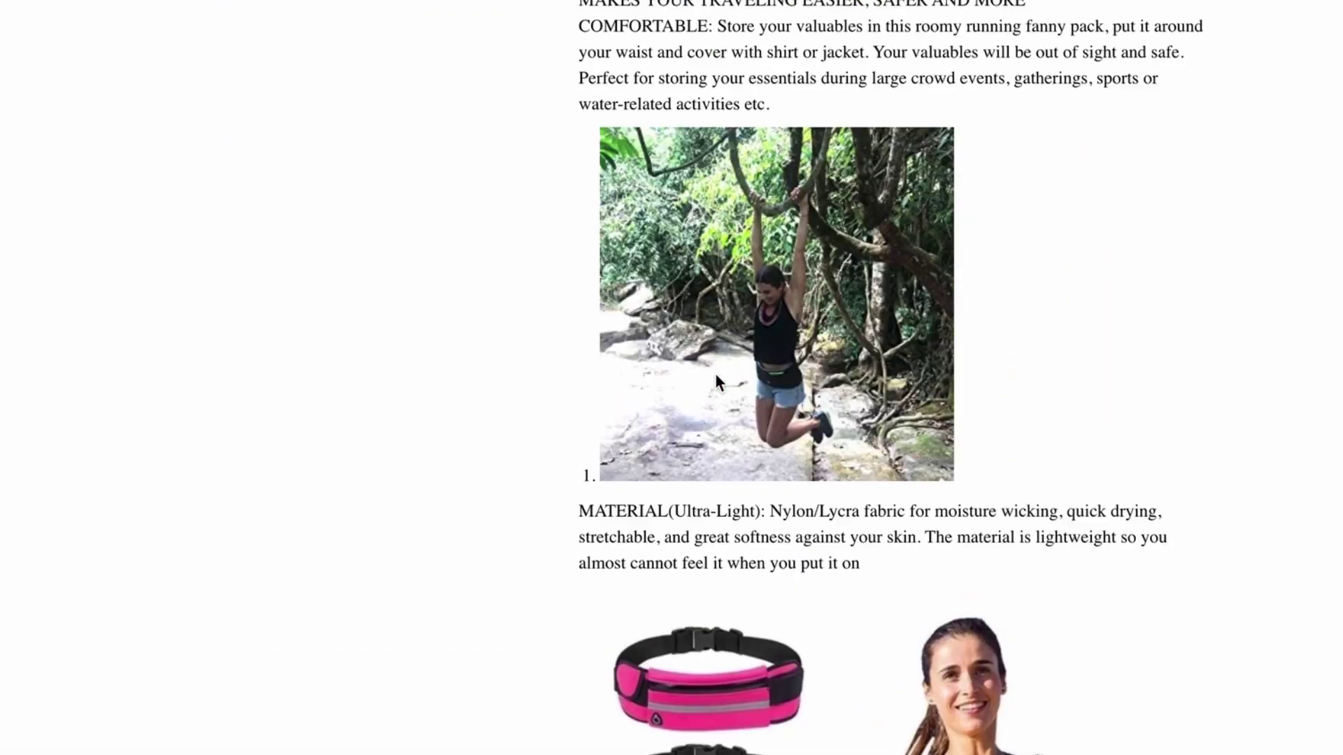
scroll(716, 378, "up", 6)
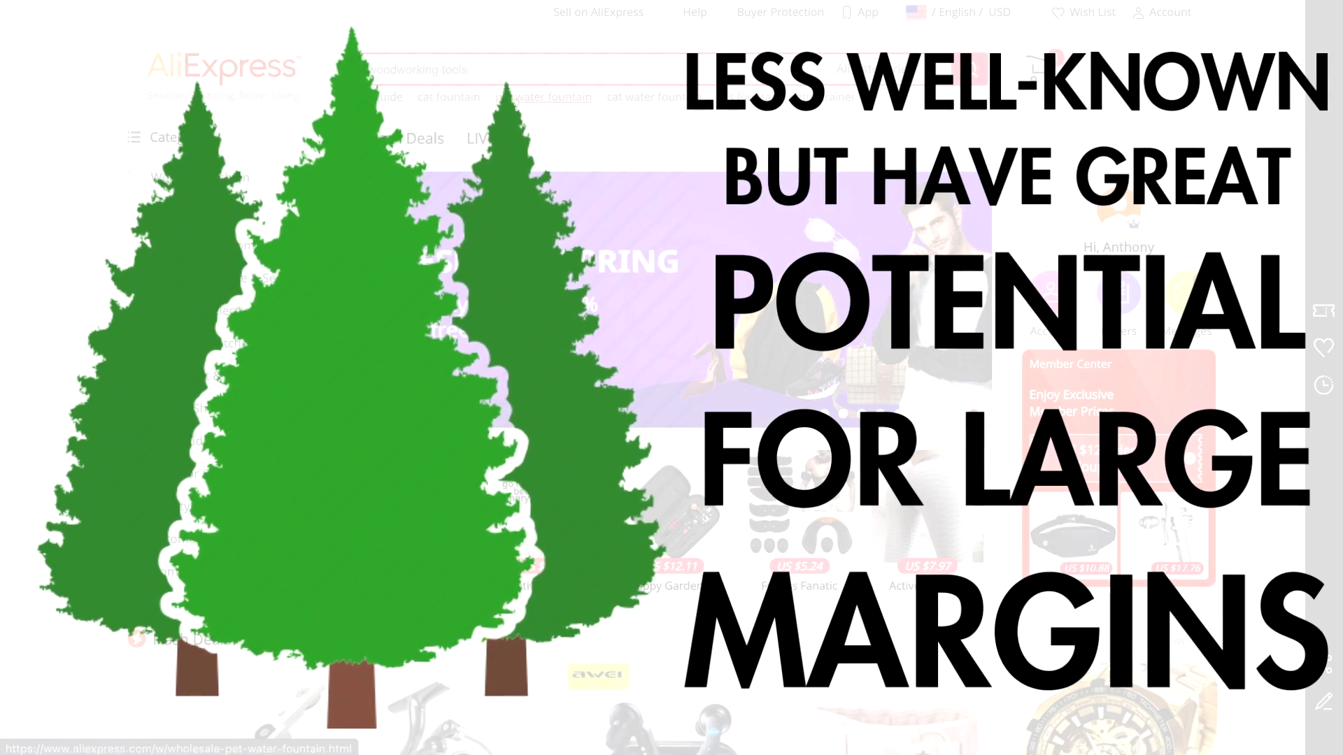
Search AliExpress for portable blenders, sort by orders, and open the AFFORANY 380ml mini juicer
type("p")
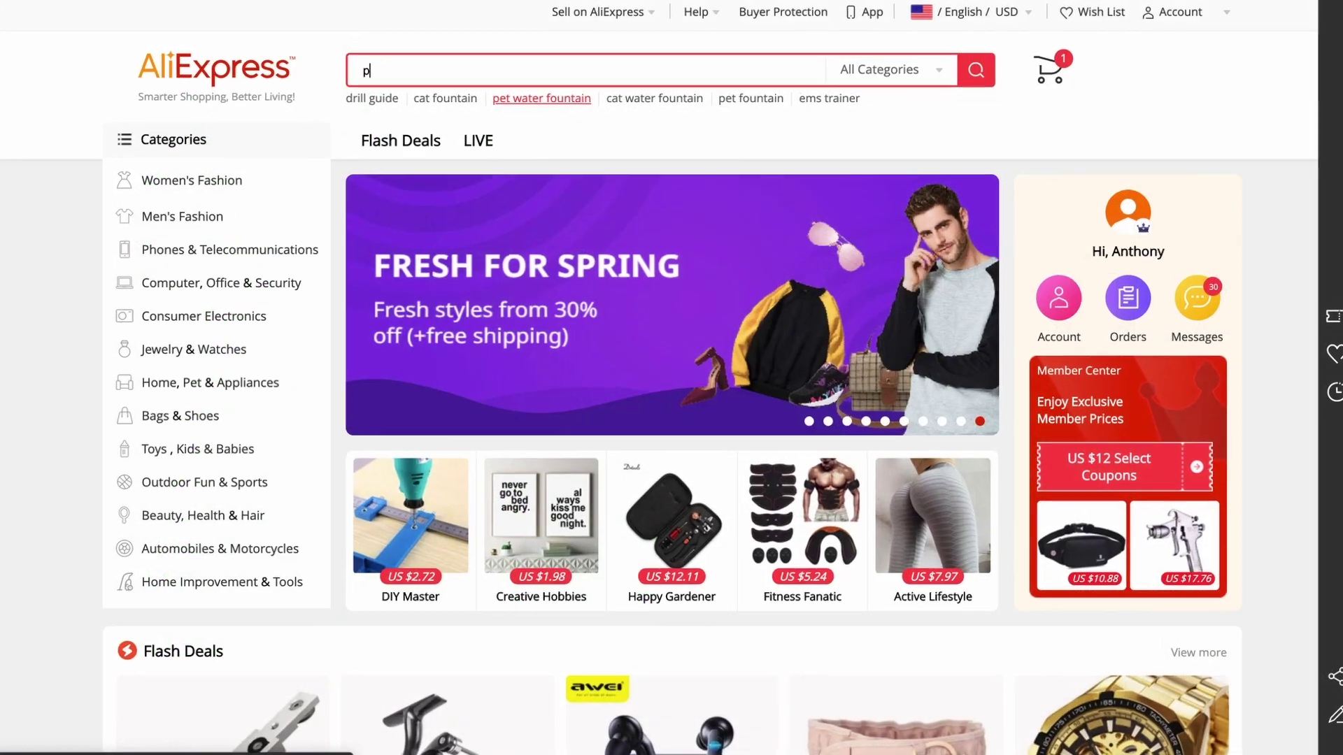
type("orta")
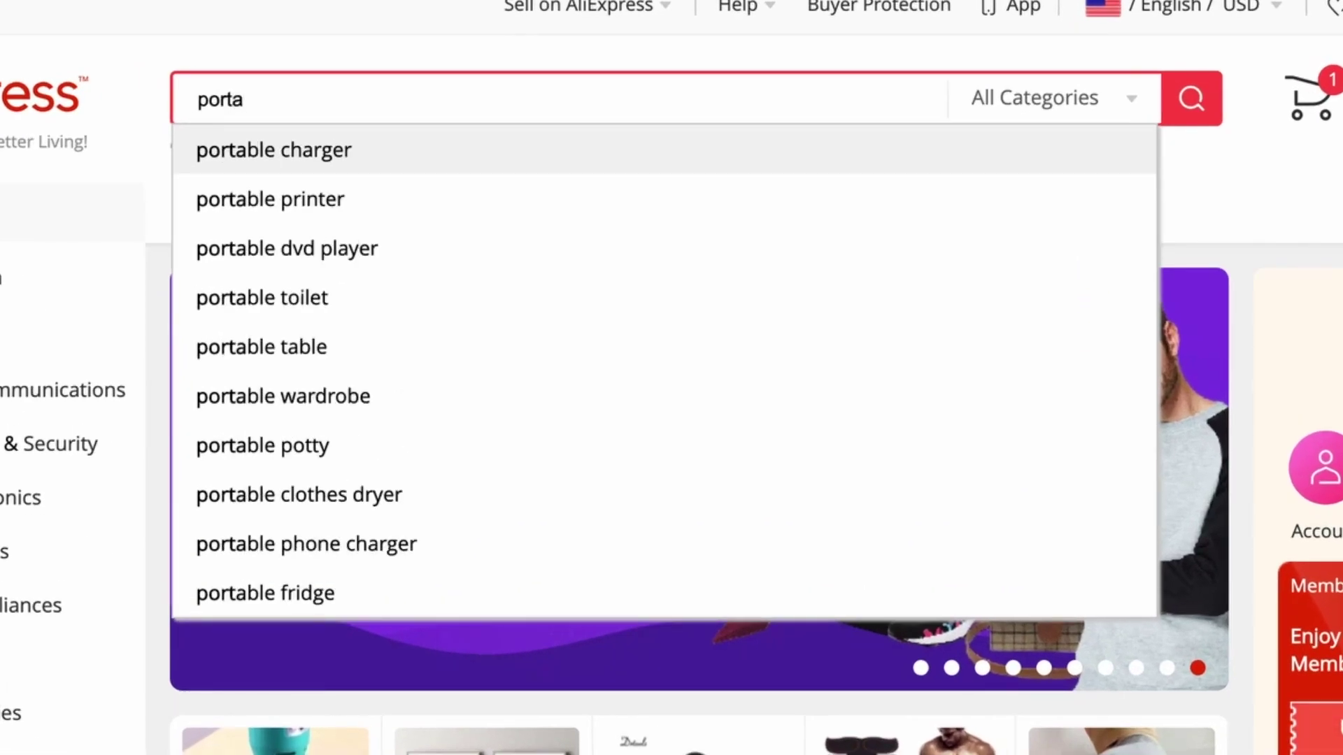
type("ble ble")
left_click(335, 149)
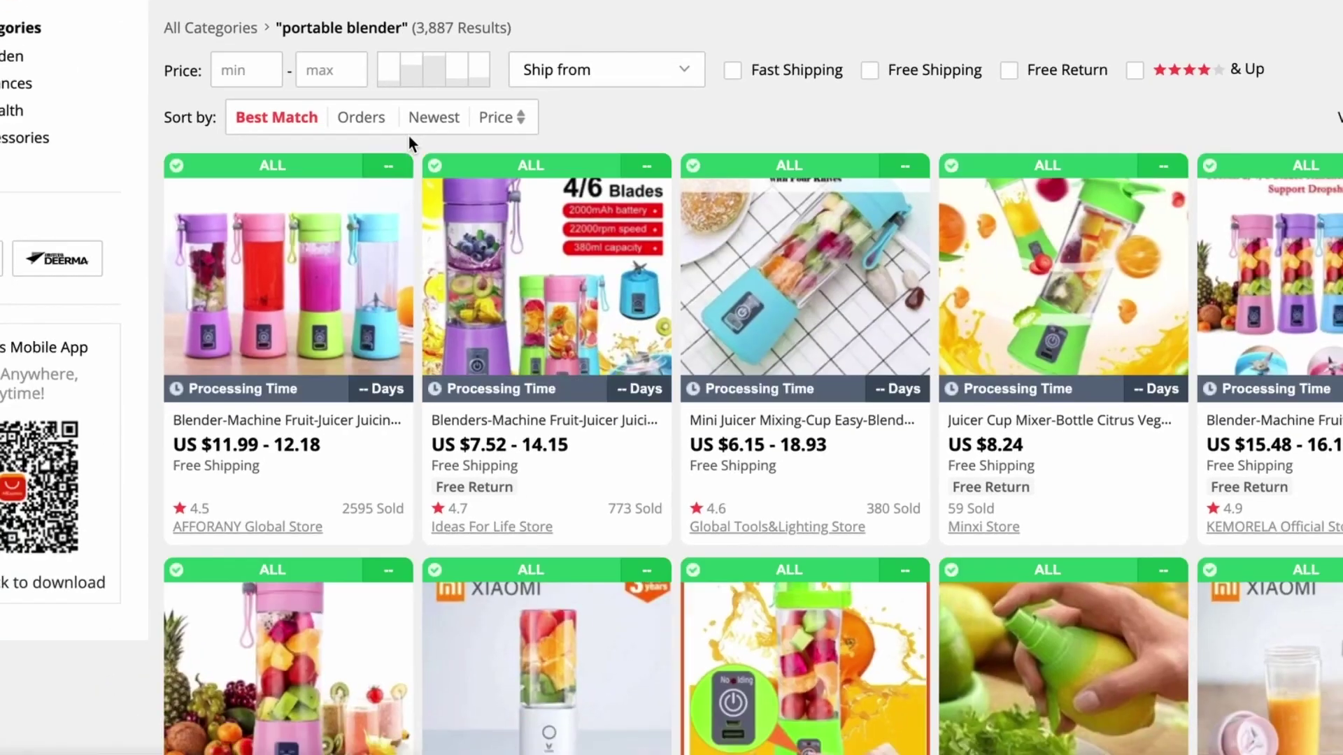
left_click(370, 119)
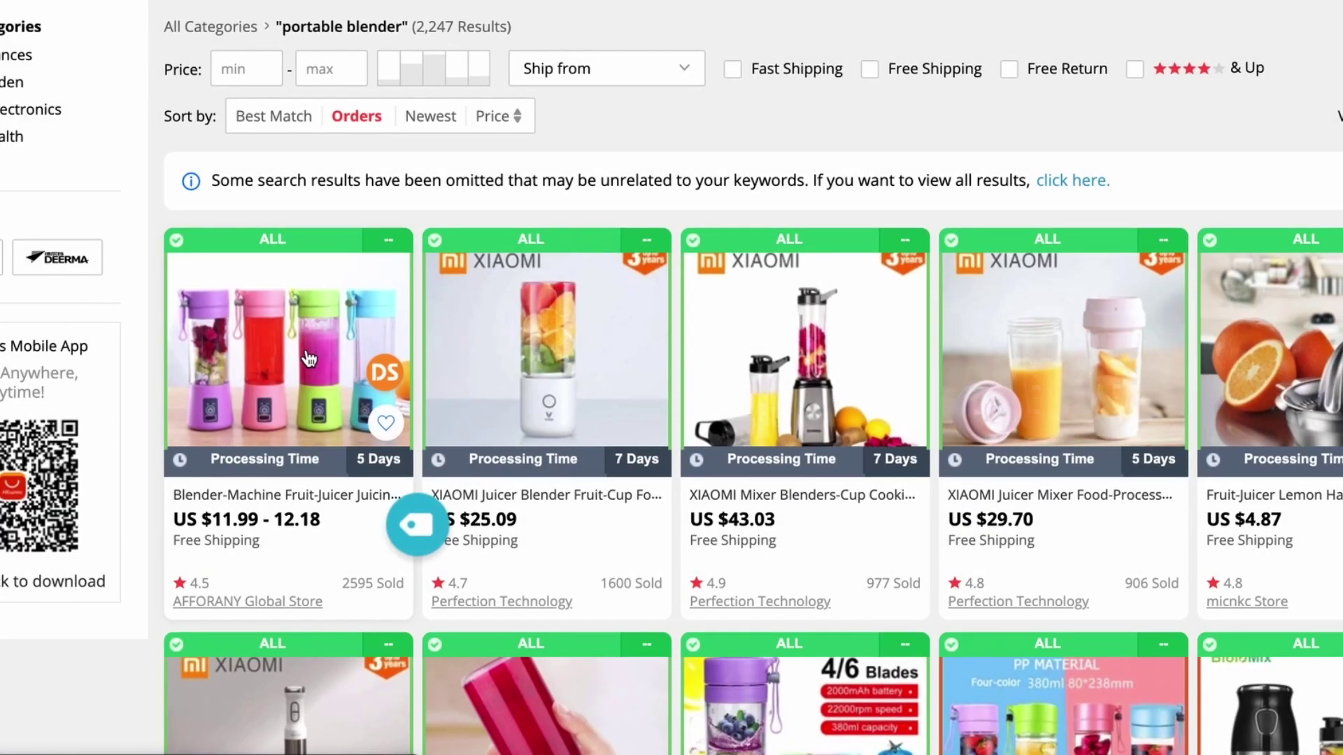
left_click(307, 358)
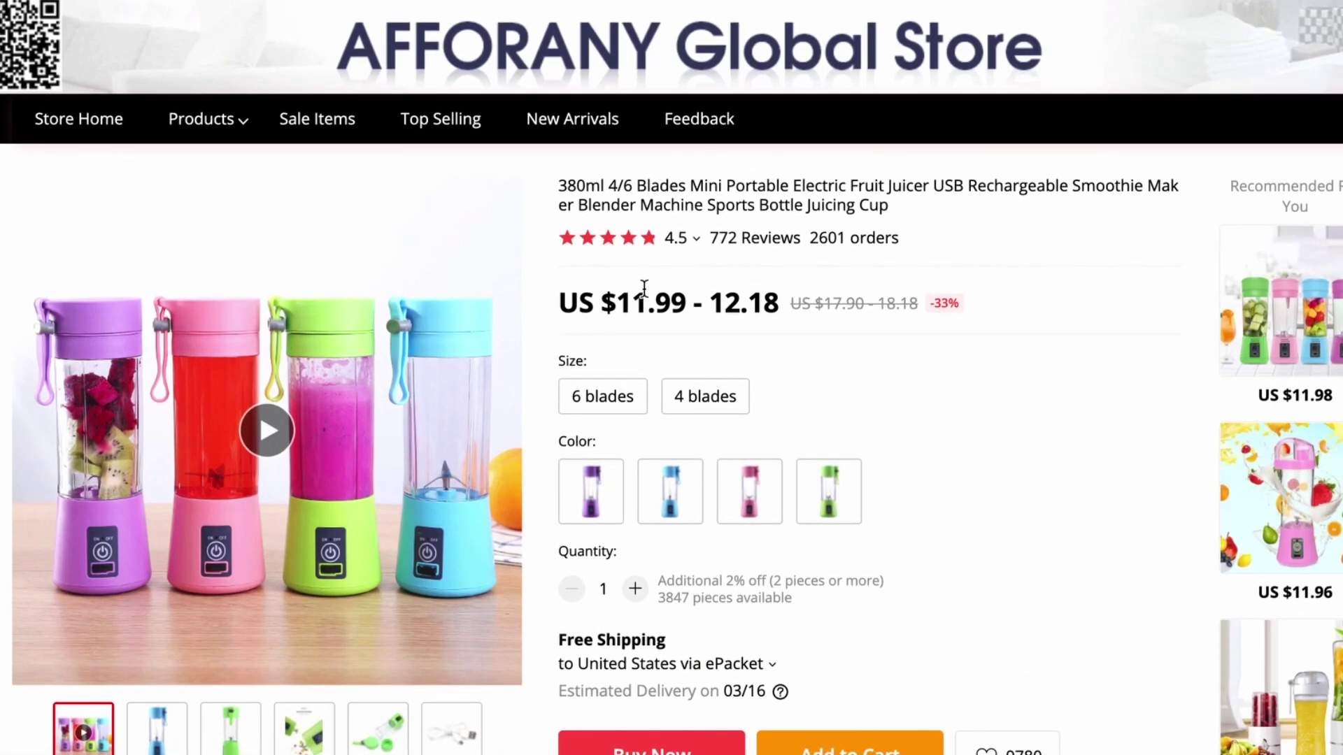
scroll(644, 289, "down", 1)
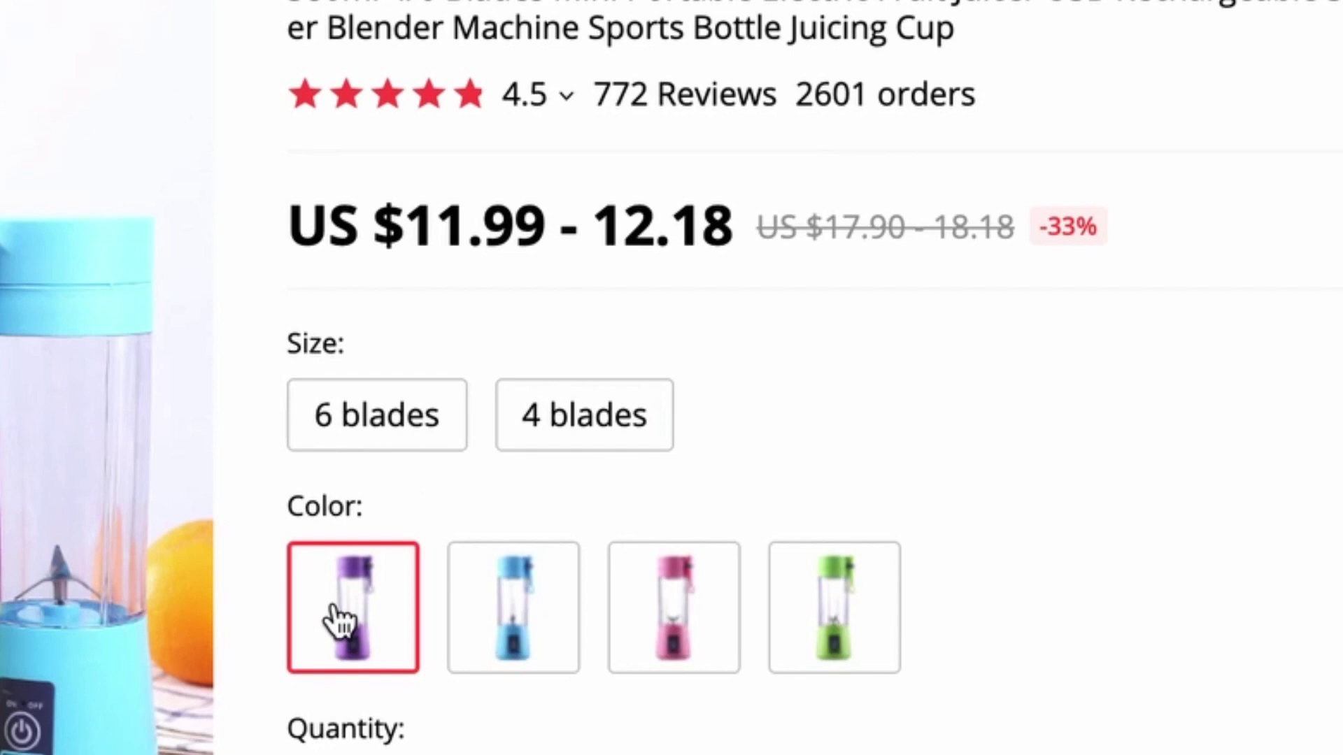
scroll(671, 490, "down", 2)
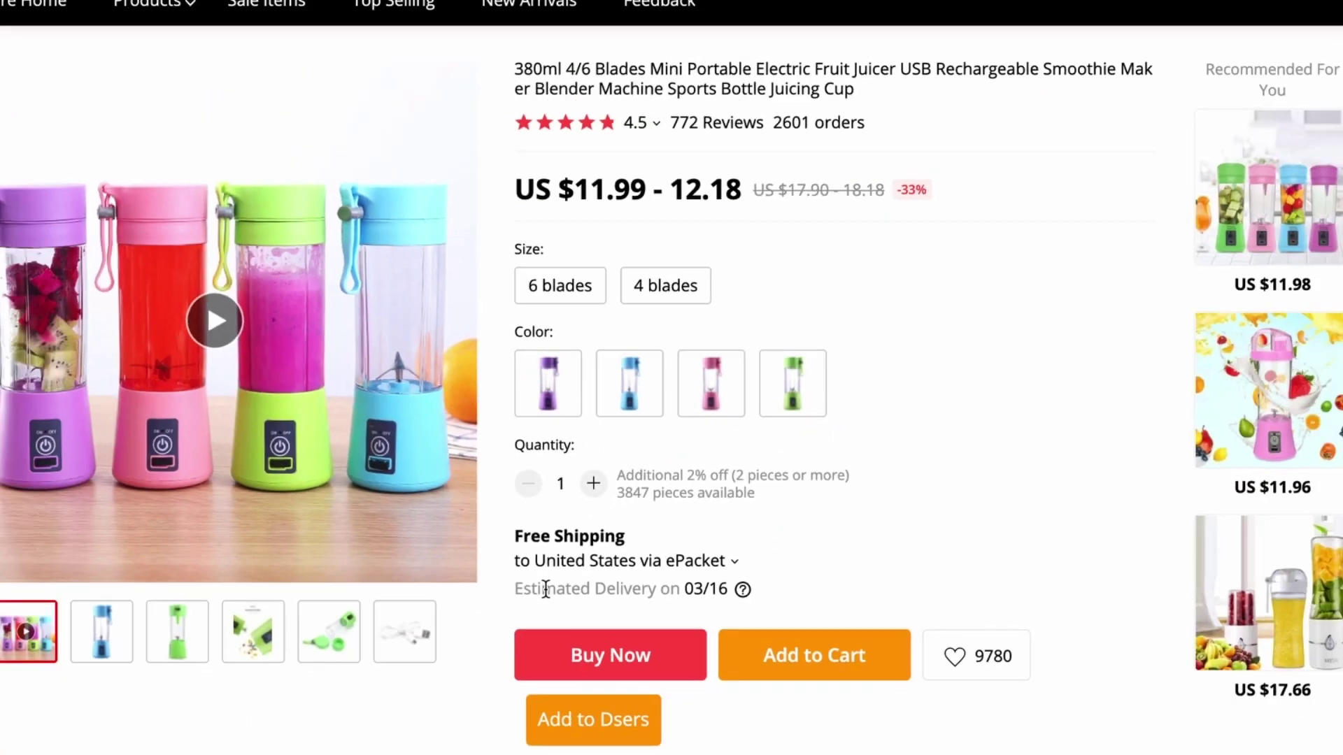
scroll(672, 420, "up", 2)
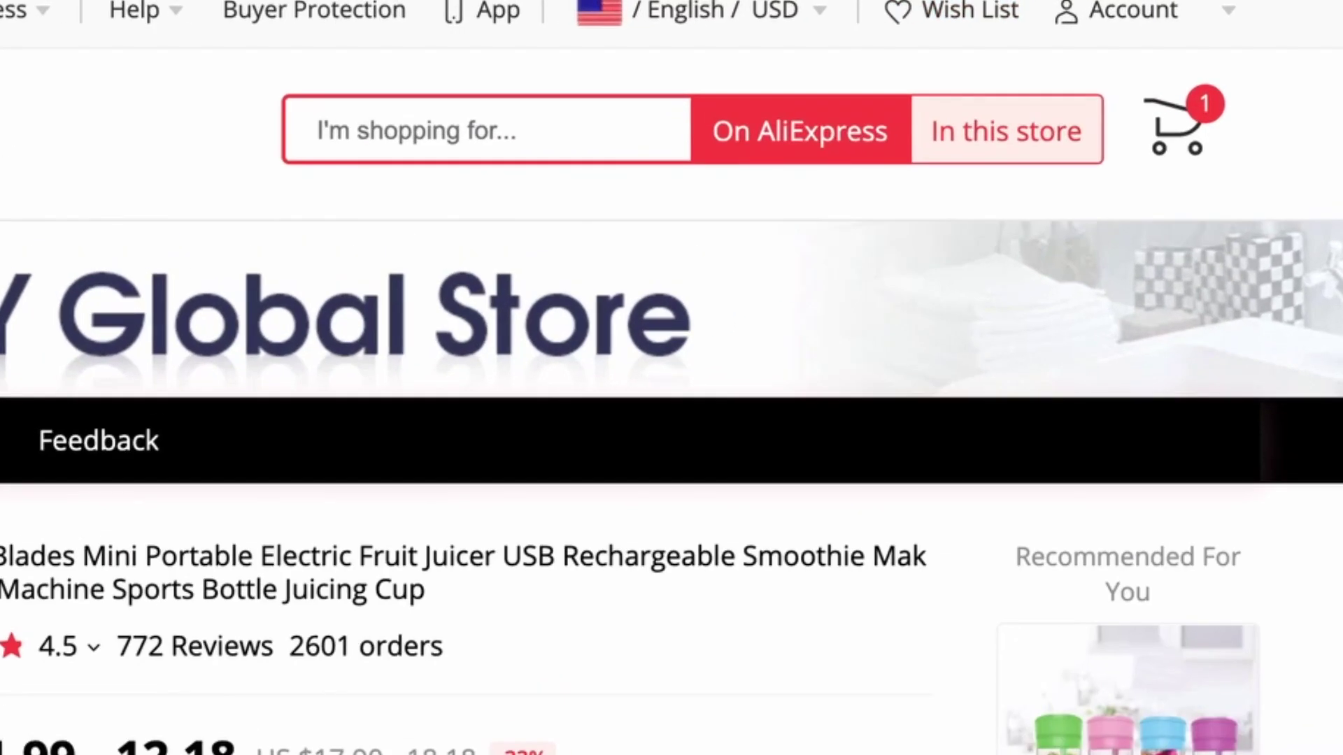
Add the four-colour Smoothie Blender to the Oberlo import list and show its 8 variant prices
left_click(1070, 1)
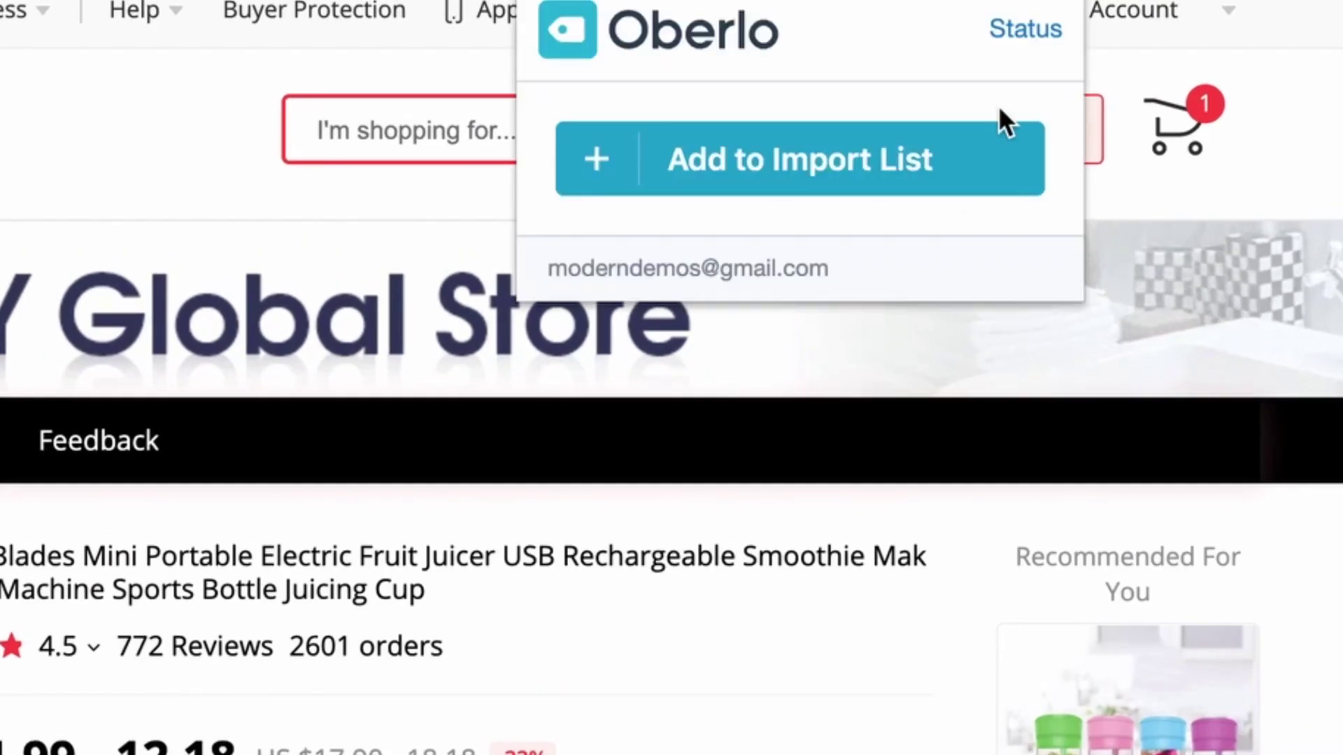
left_click(908, 175)
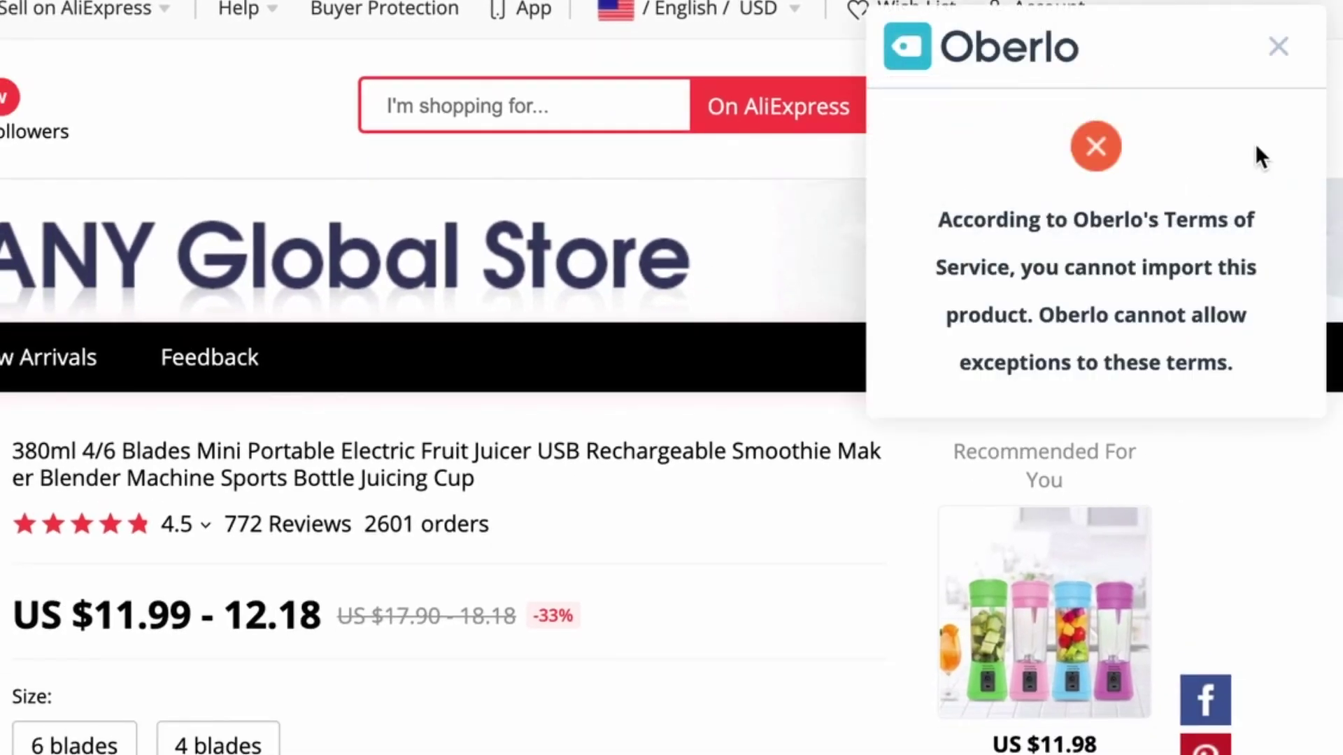
left_click(1278, 49)
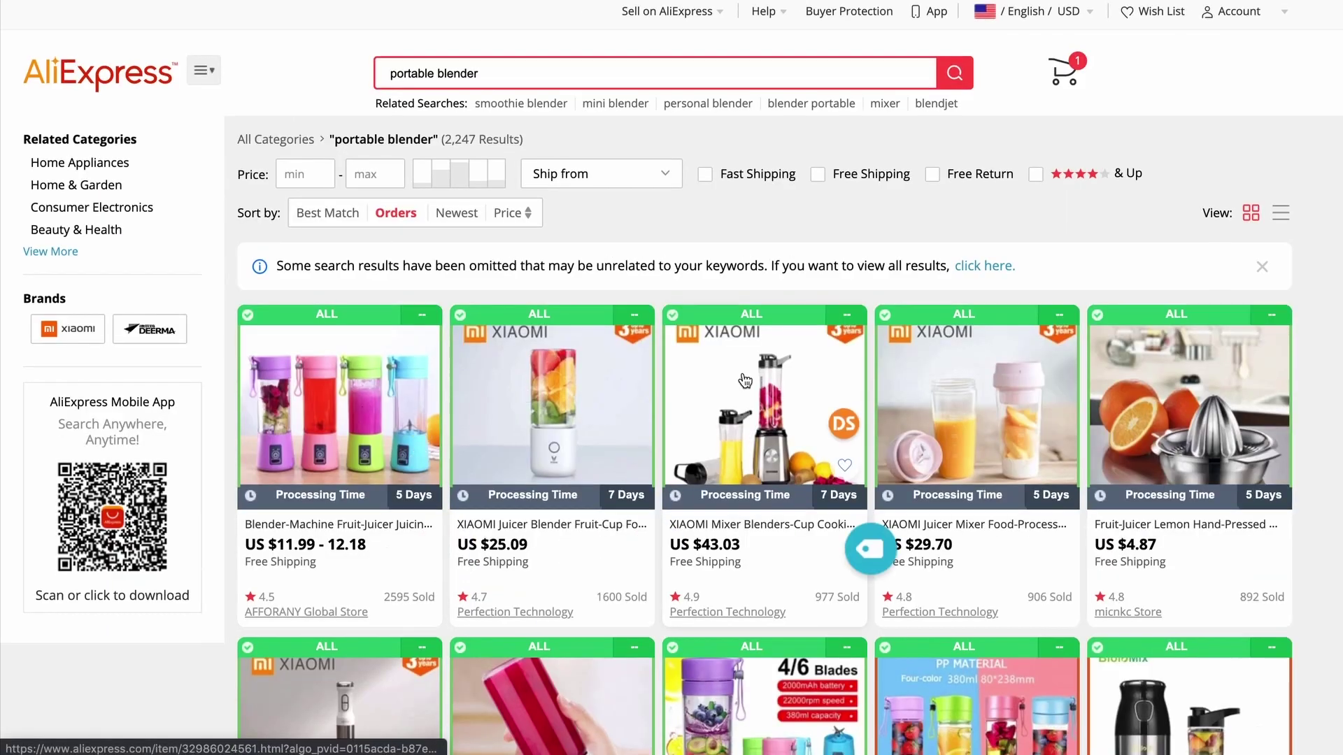
scroll(745, 380, "down", 2)
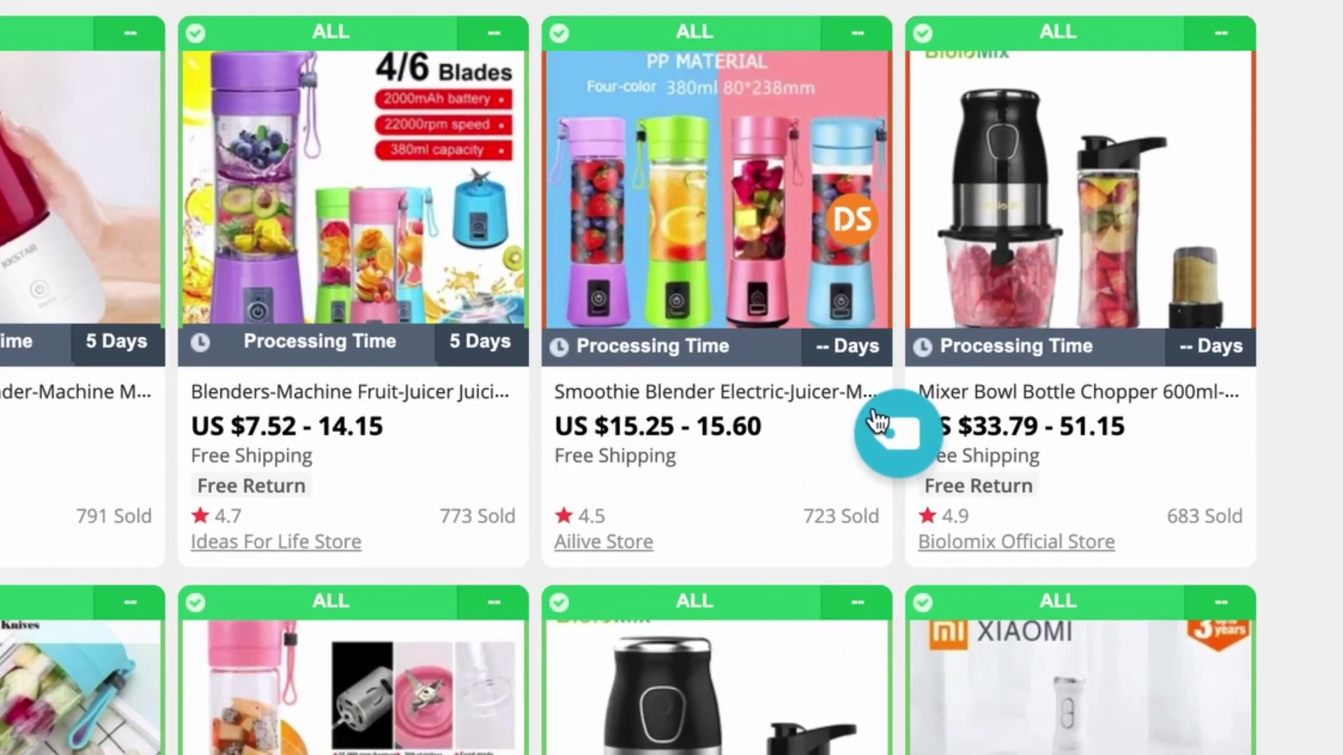
left_click(895, 434)
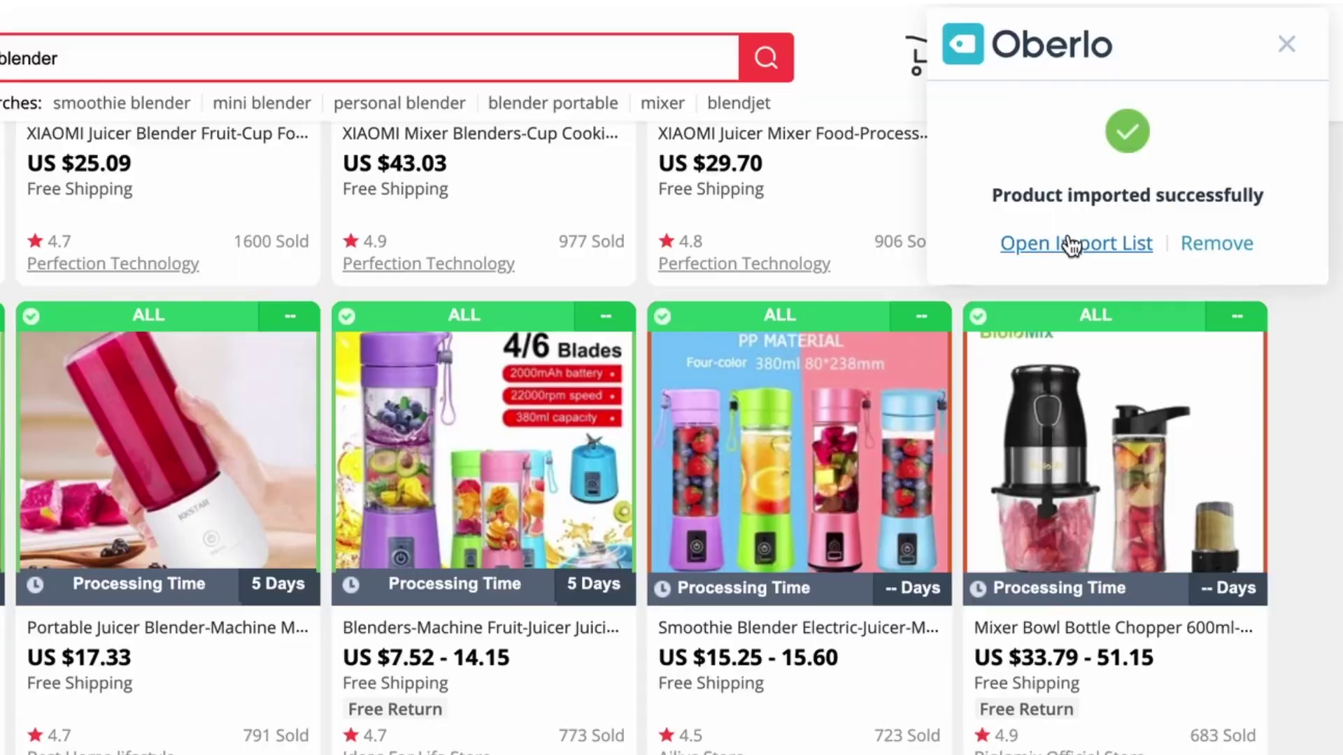
left_click(1031, 24)
left_click(535, 213)
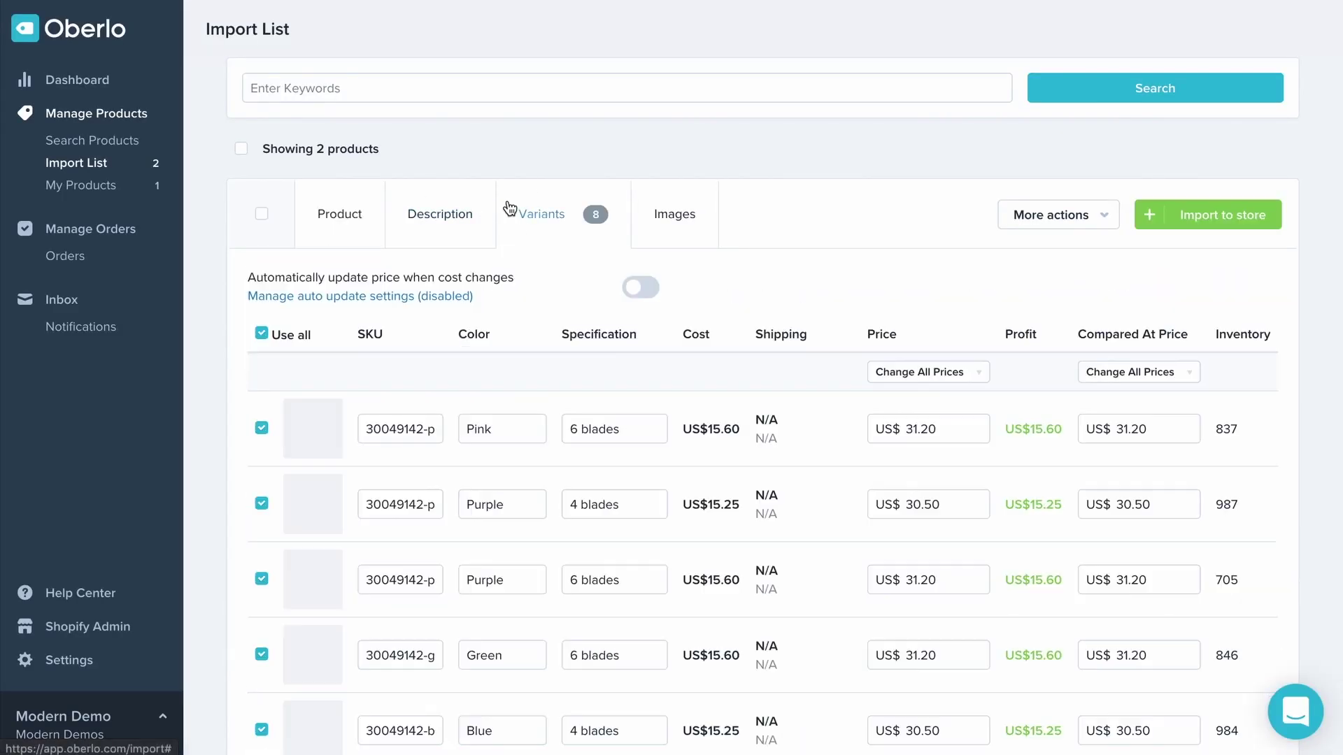
Set every blender variant's price to US$44.95 and begin one bulk compared-at price value
scroll(598, 477, "down", 1)
scroll(718, 417, "down", 5)
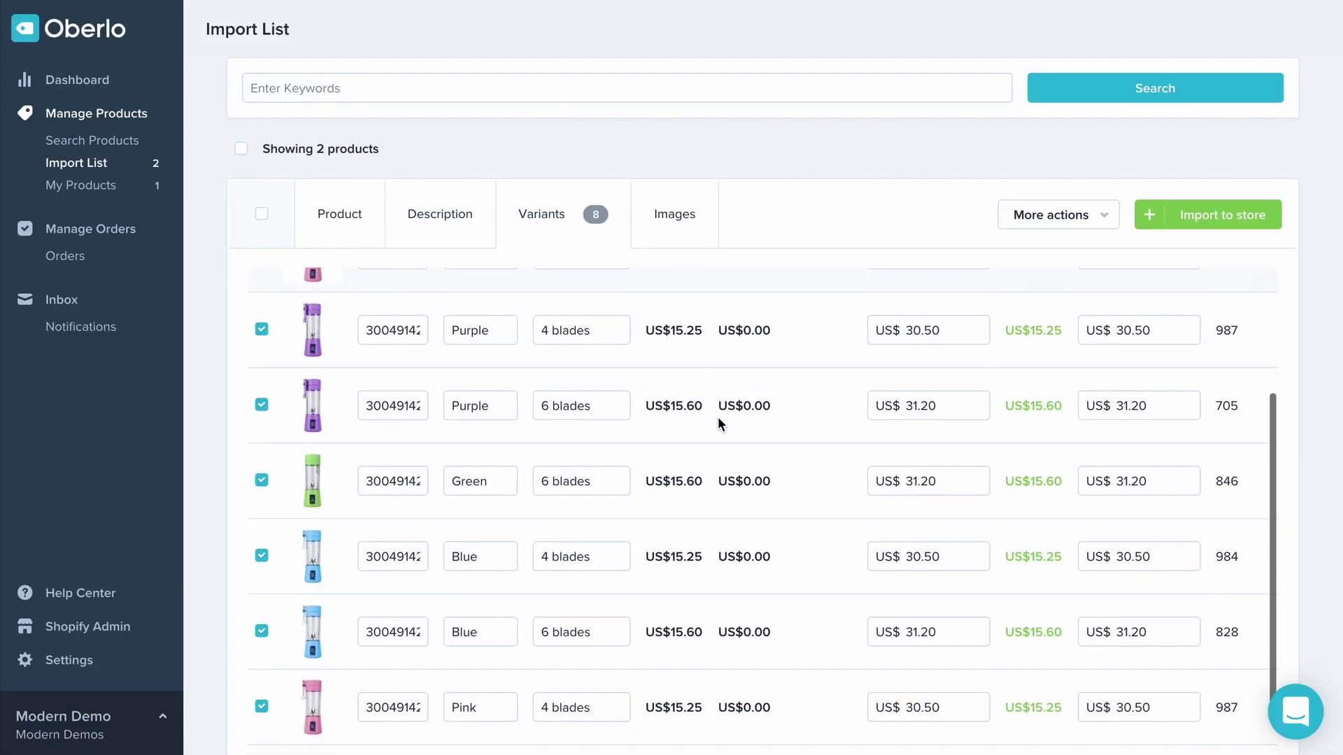
scroll(706, 434, "up", 3)
scroll(690, 508, "down", 10)
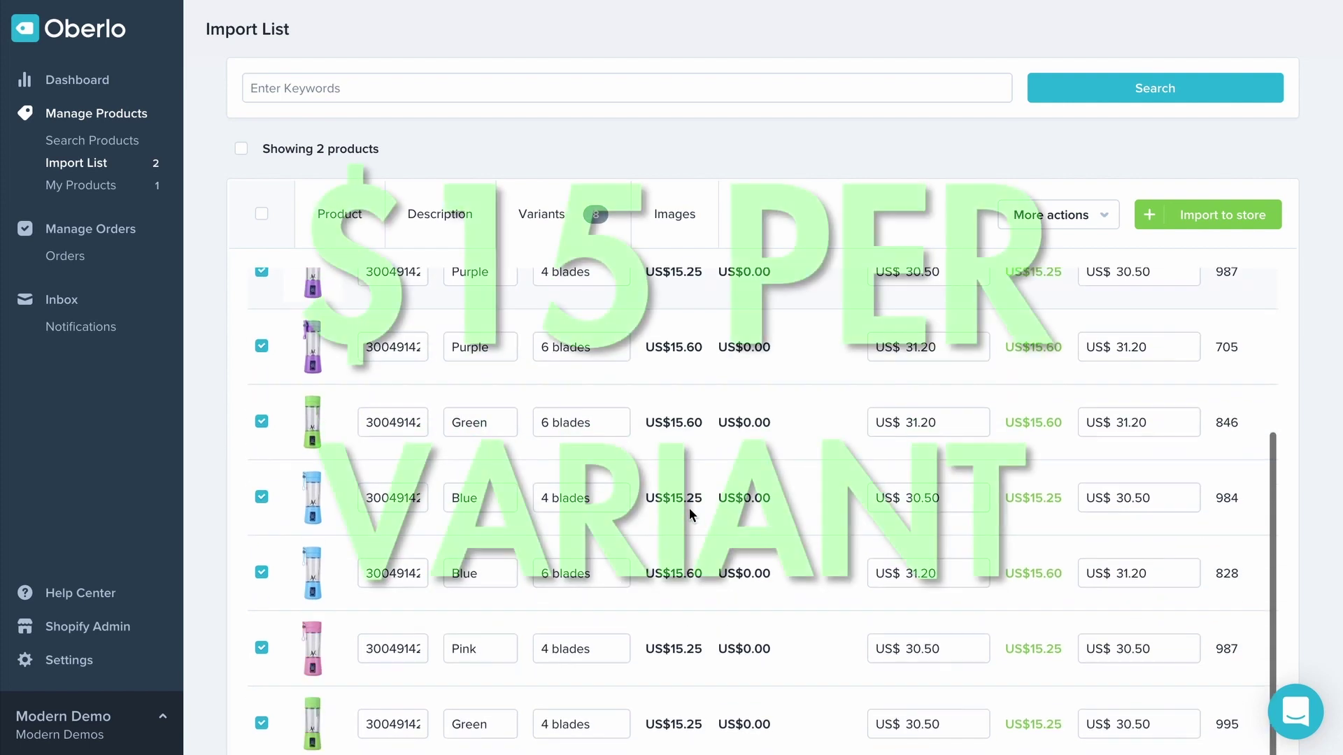
scroll(689, 512, "up", 10)
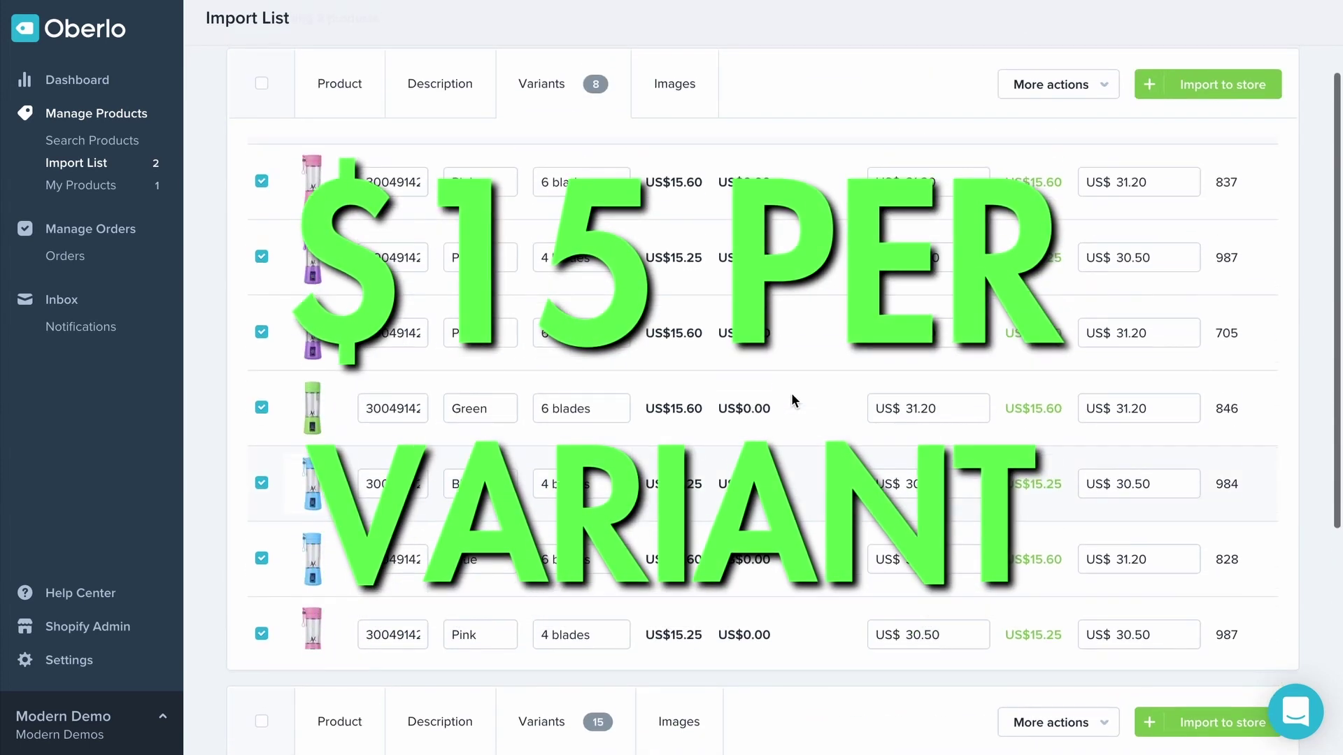
scroll(792, 394, "up", 2)
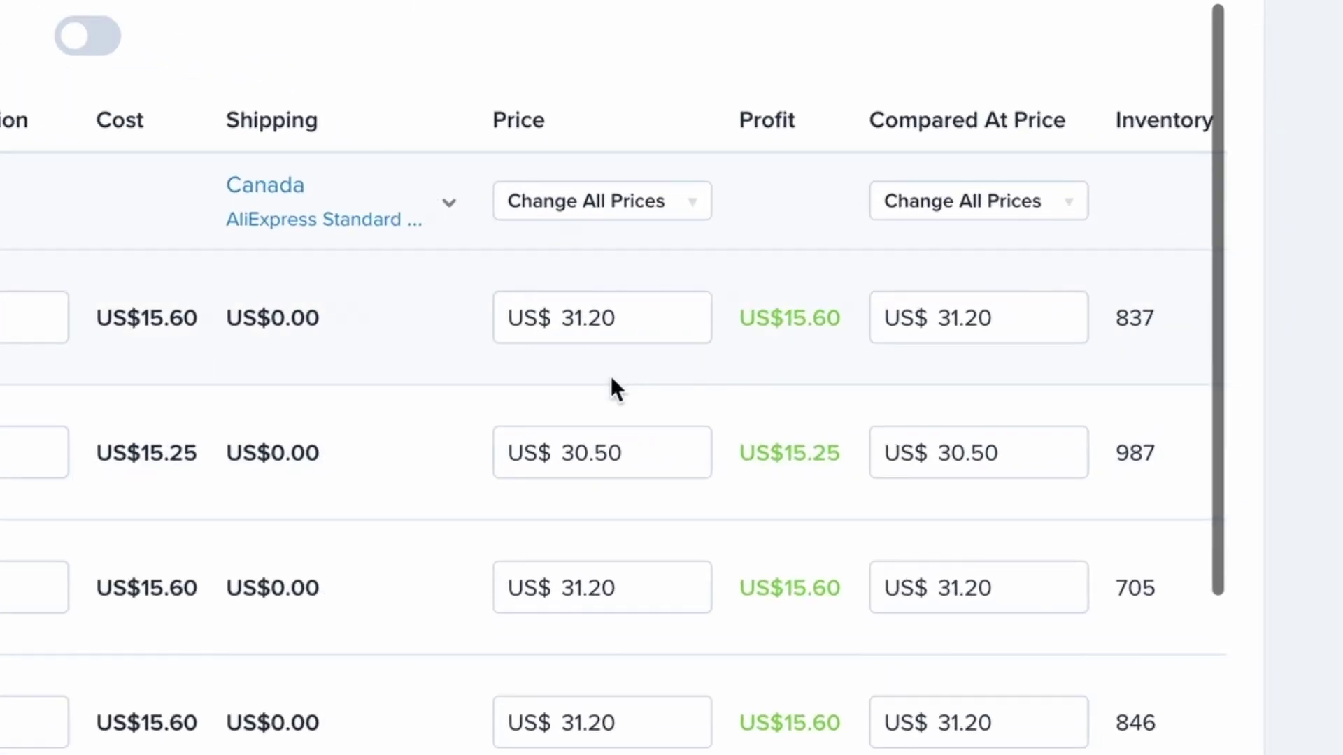
left_click(651, 204)
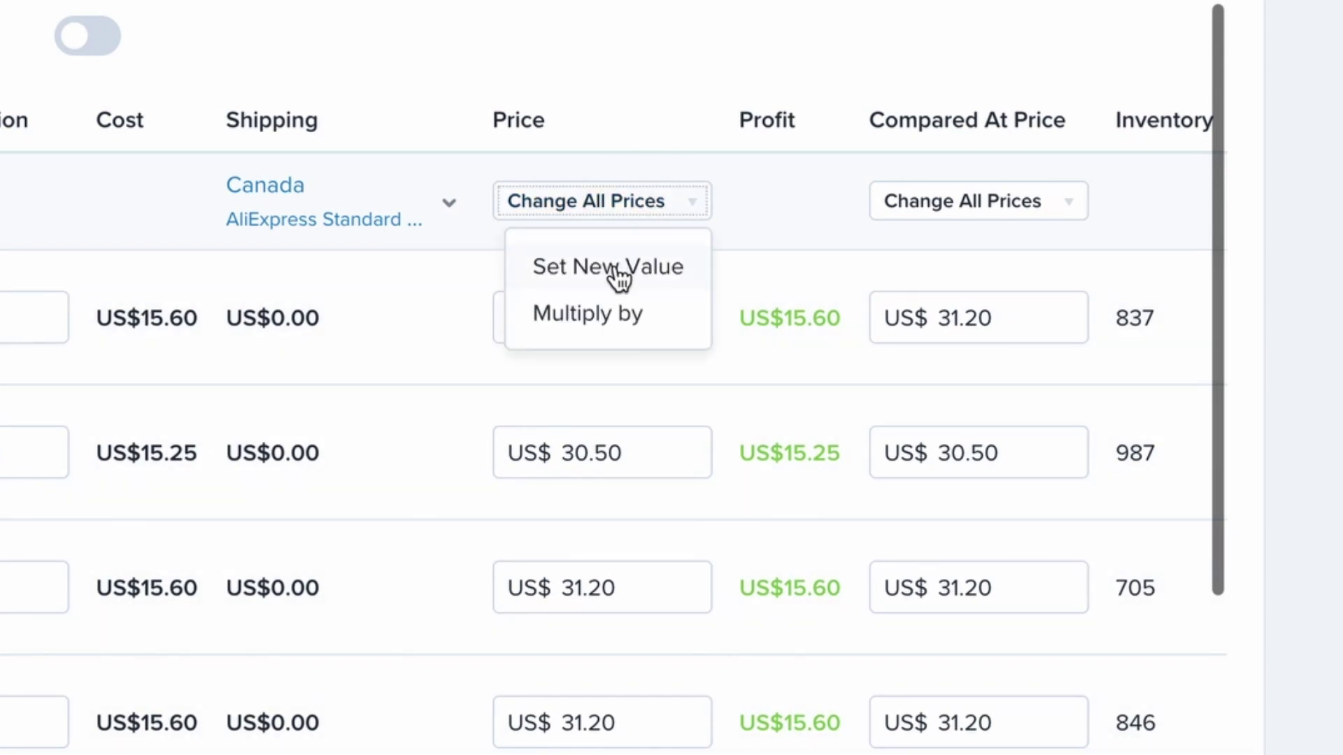
left_click(621, 272)
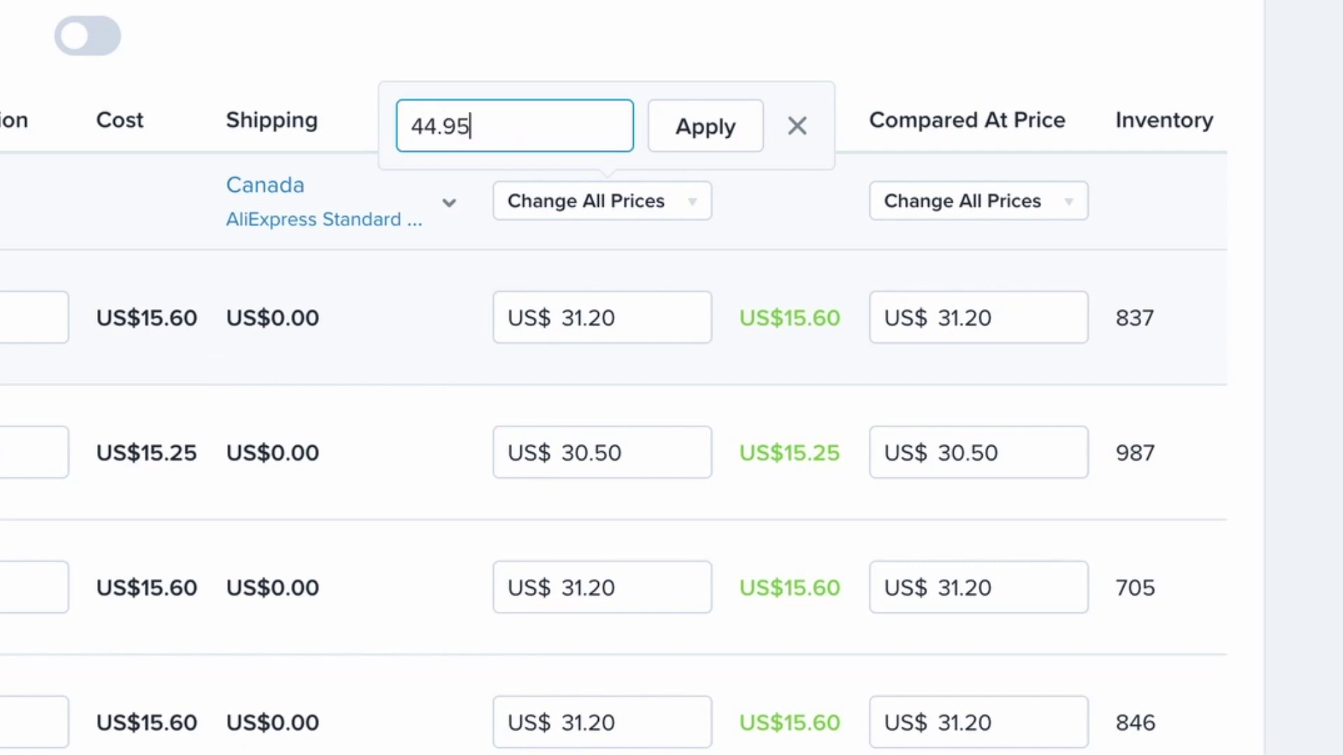
left_click(673, 125)
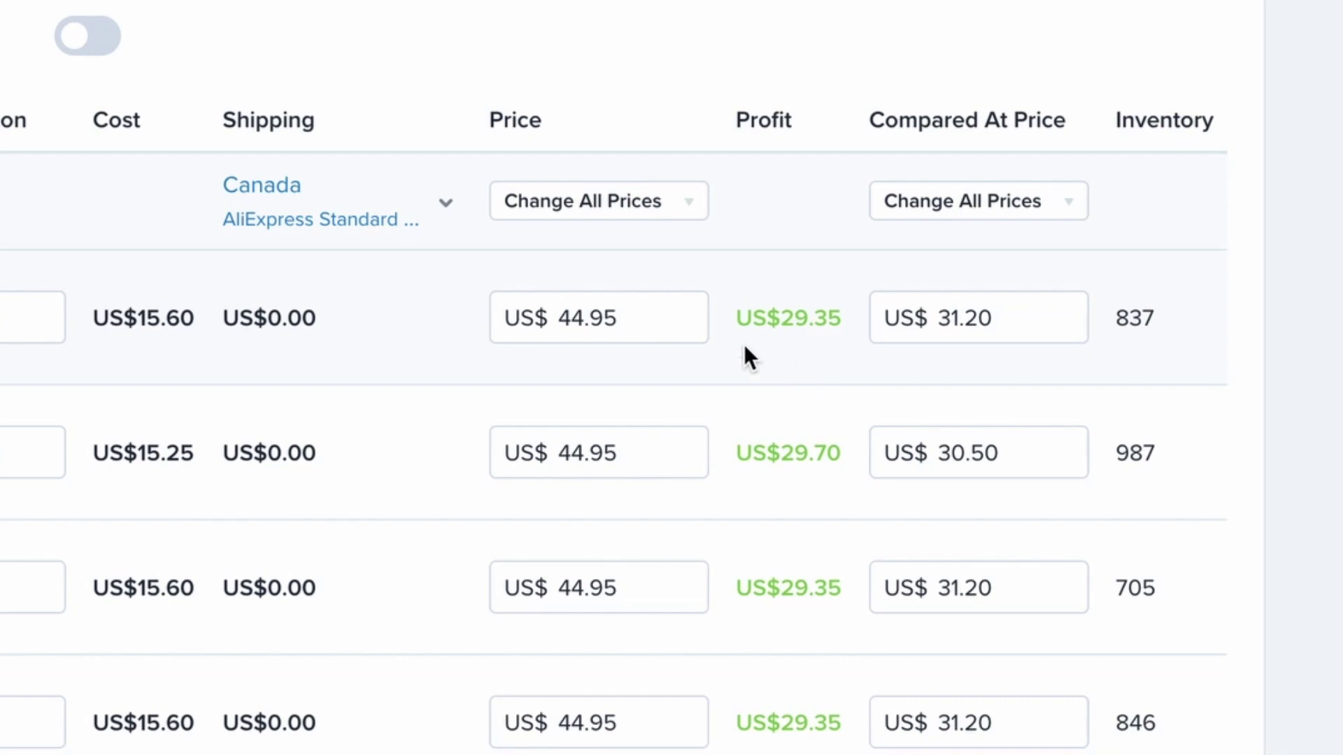
left_click(992, 210)
left_click(988, 268)
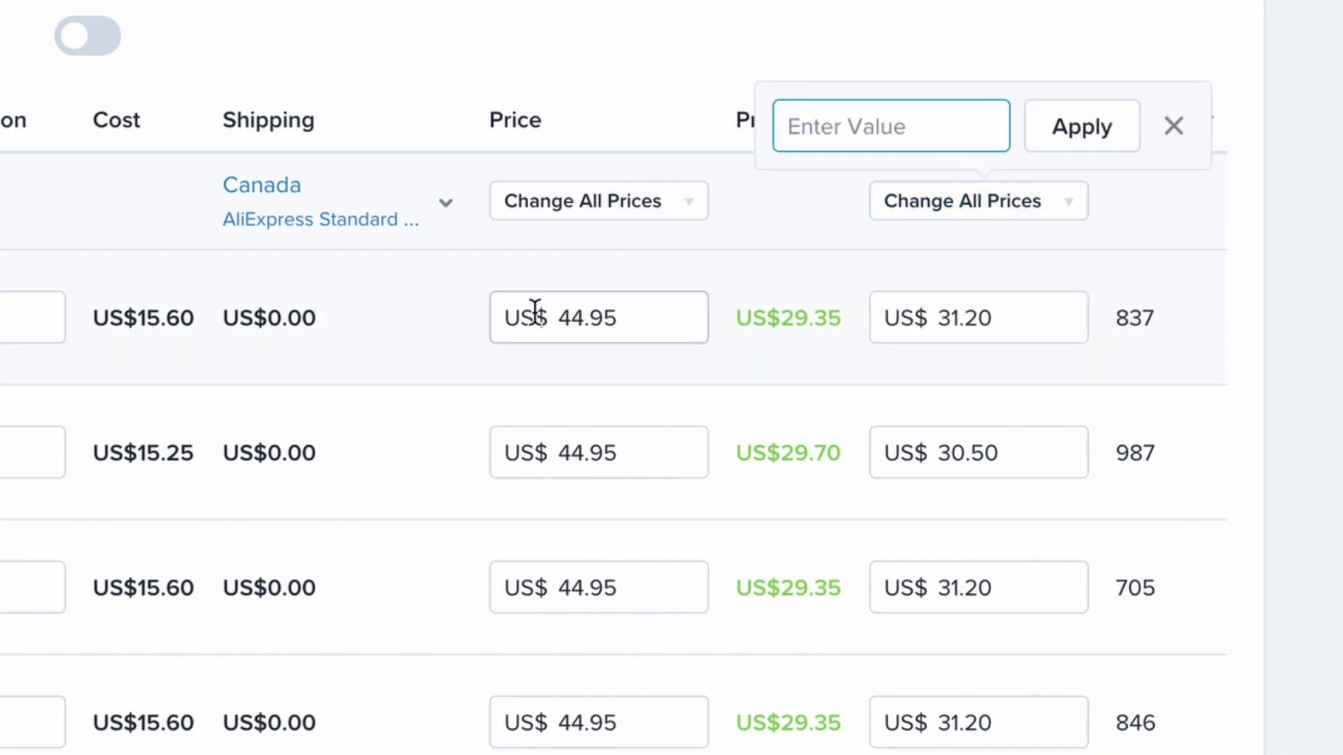
Set all compared-at prices to US$89.95, delete the blender's description, and search 'wordpress theme'
left_click(1042, 133)
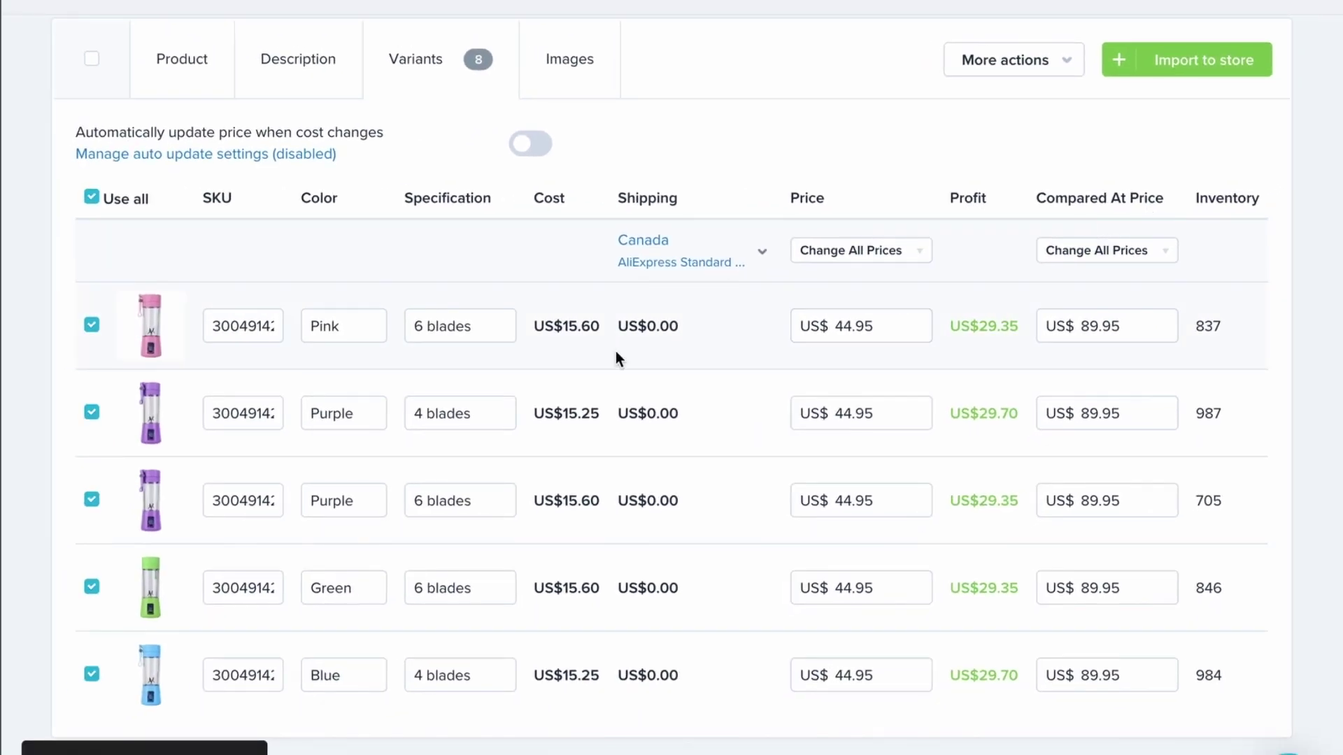
left_click(289, 60)
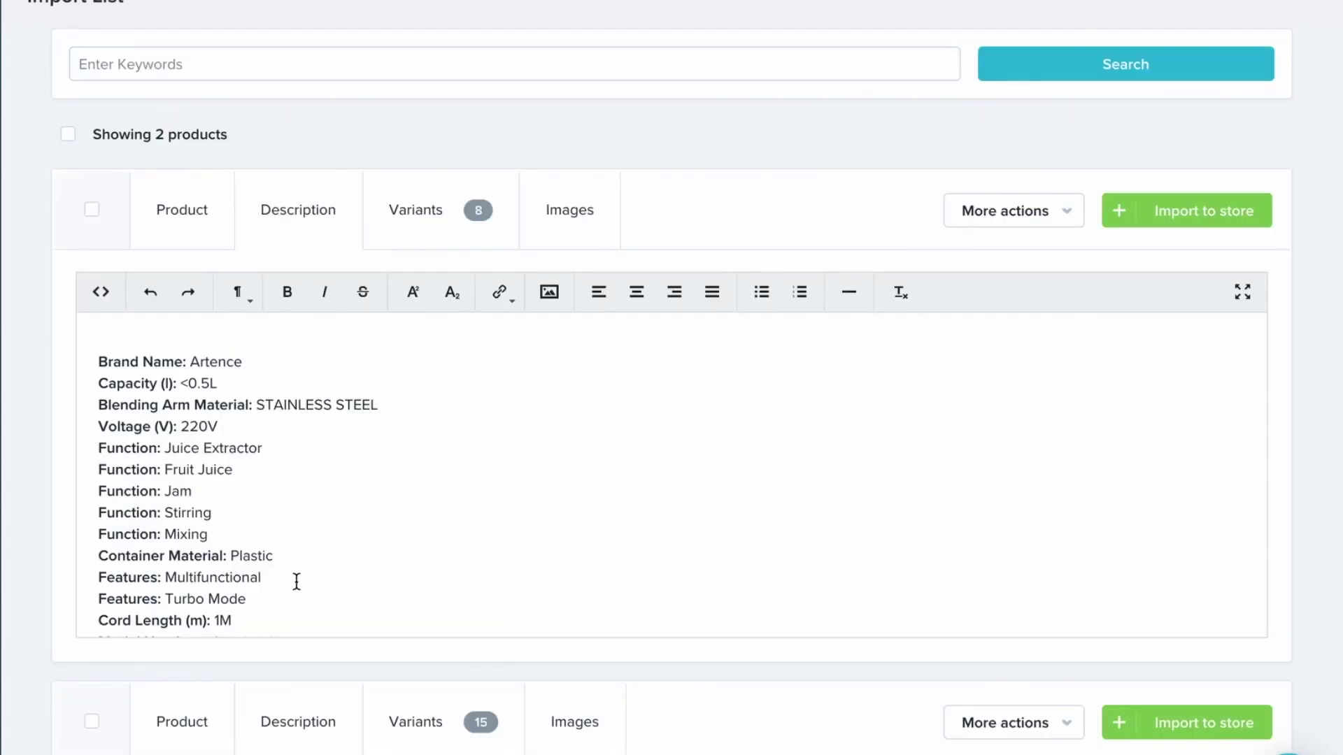
scroll(296, 581, "down", 6)
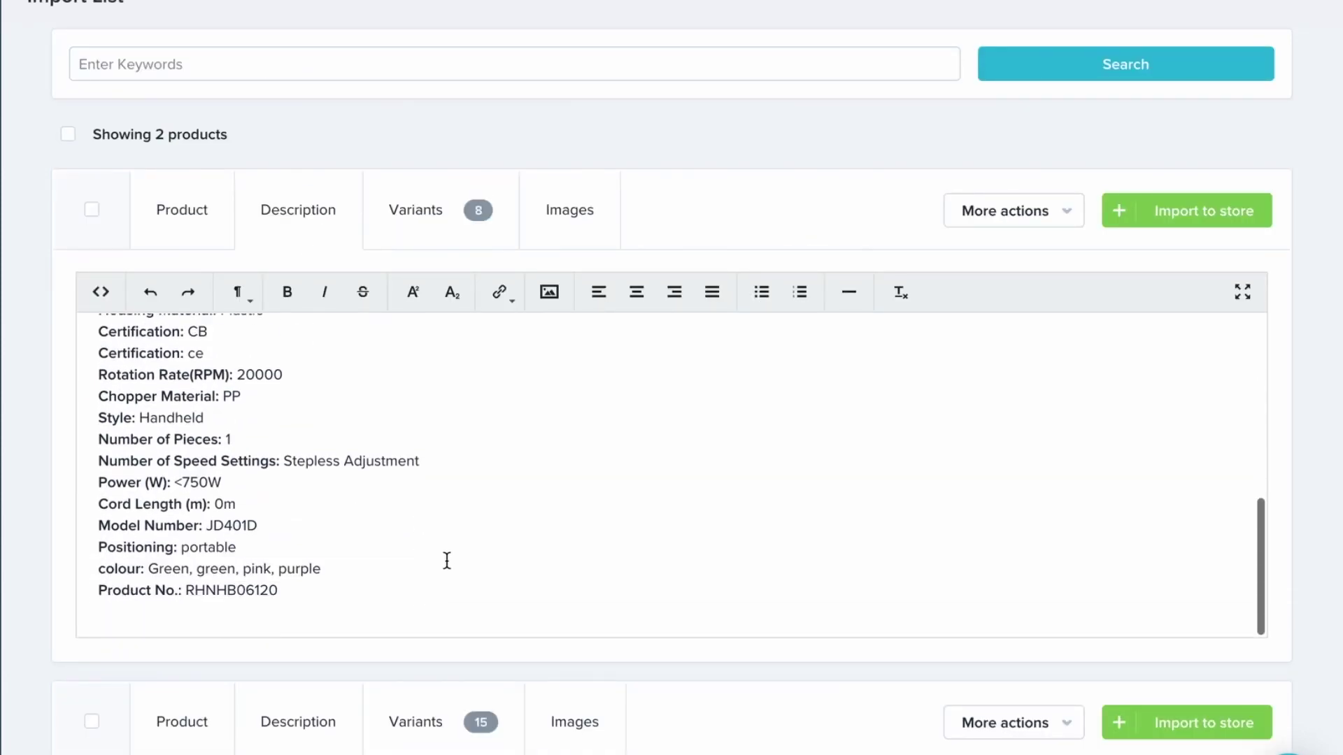
left_click_drag(408, 586, 37, 290)
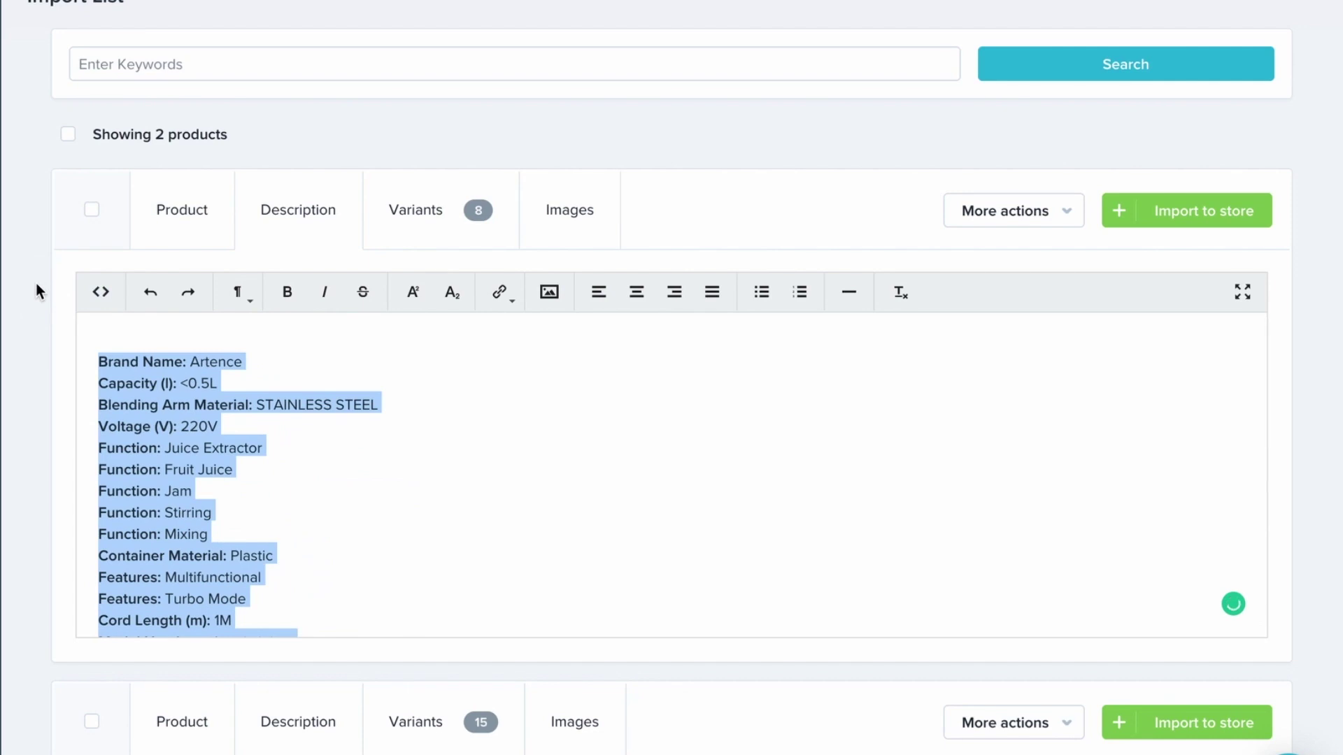
key("BackSpace")
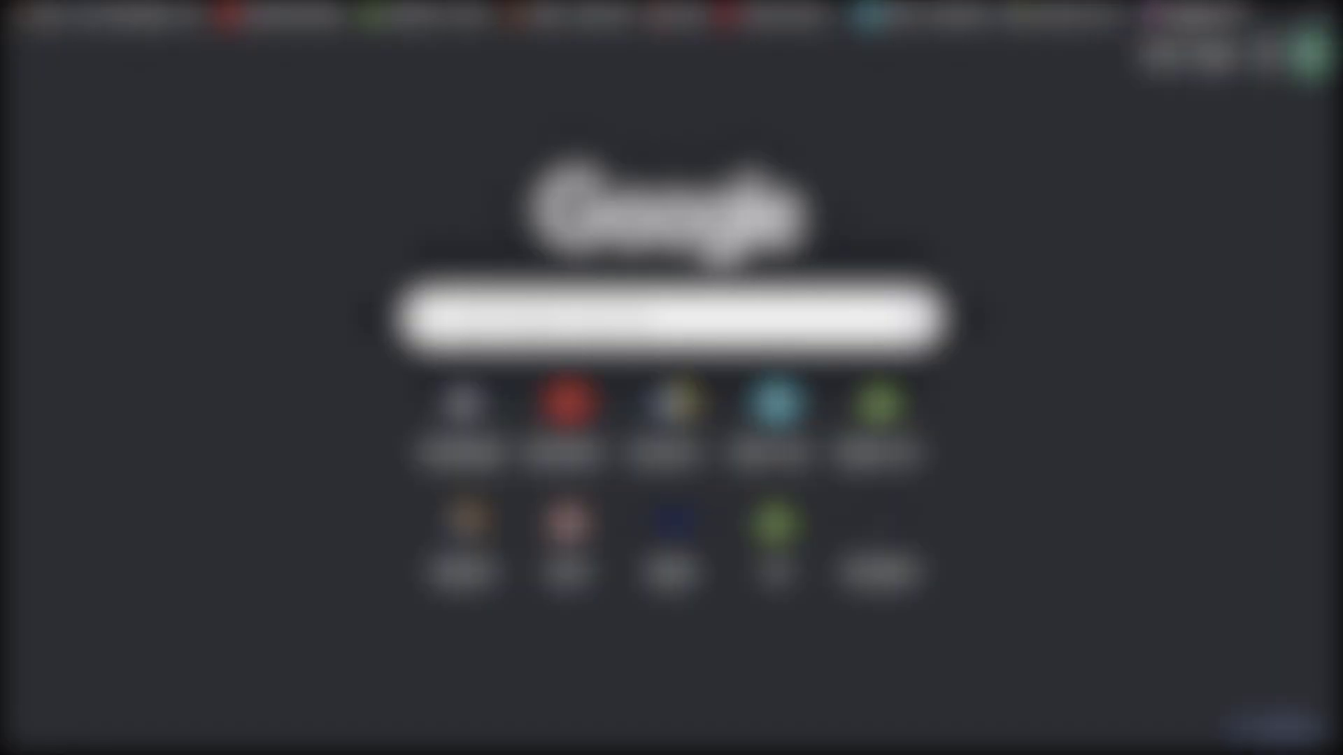
type("wordpress theme")
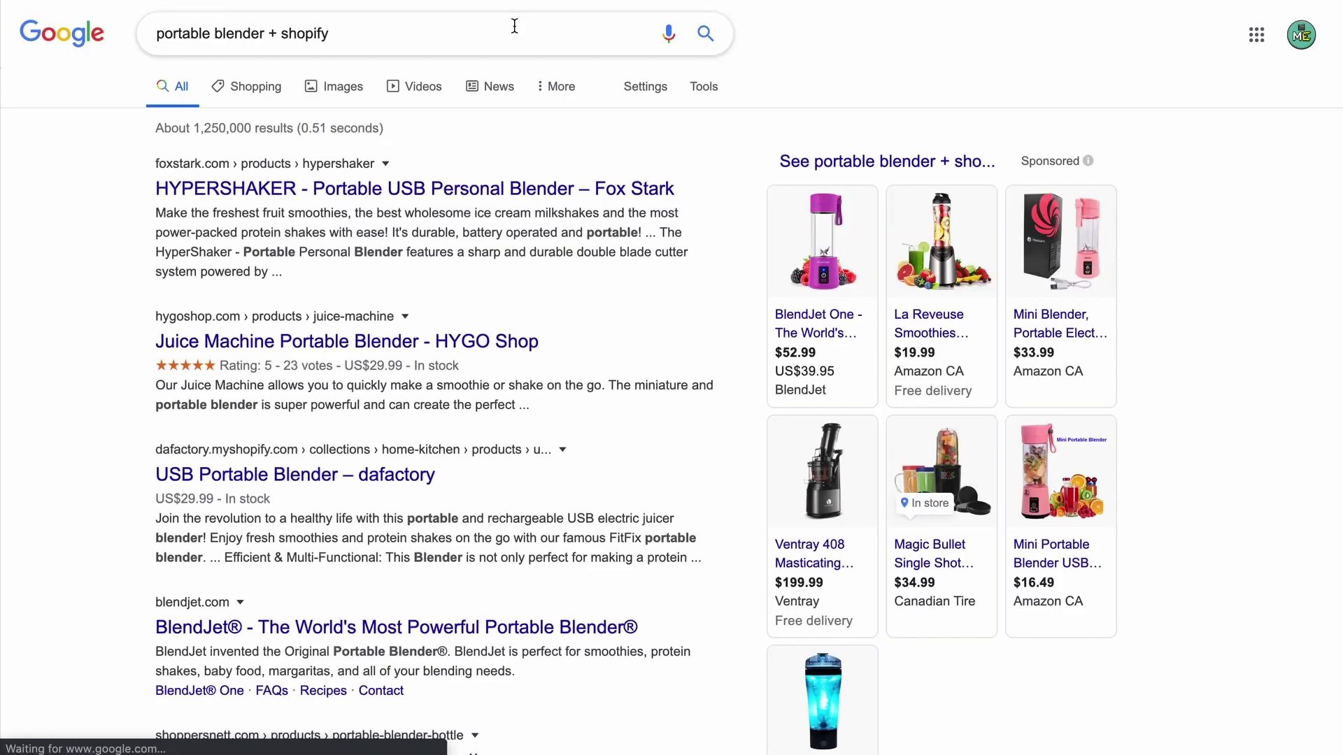
Look up 'portable blender shopify gif' images, then return to select the blender's title in Oberlo
left_click(600, 28)
type("gif")
key("Return")
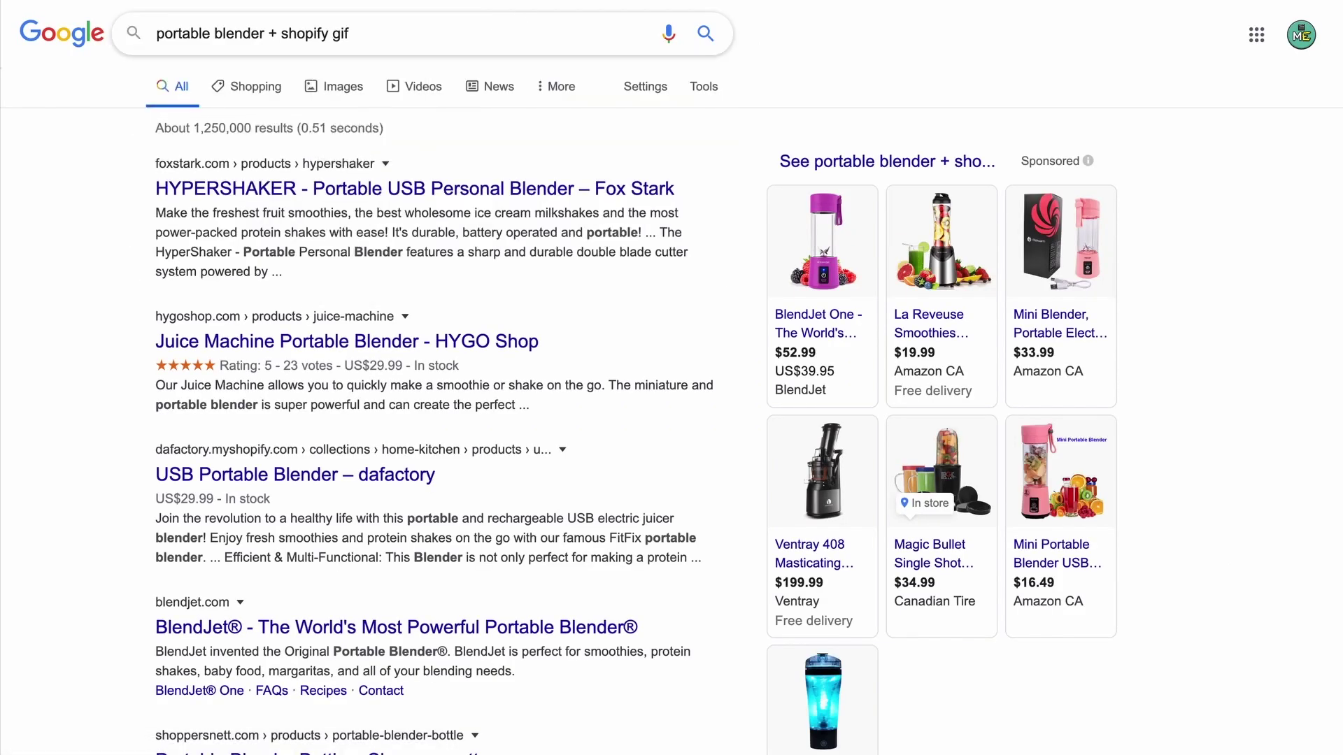
left_click(247, 95)
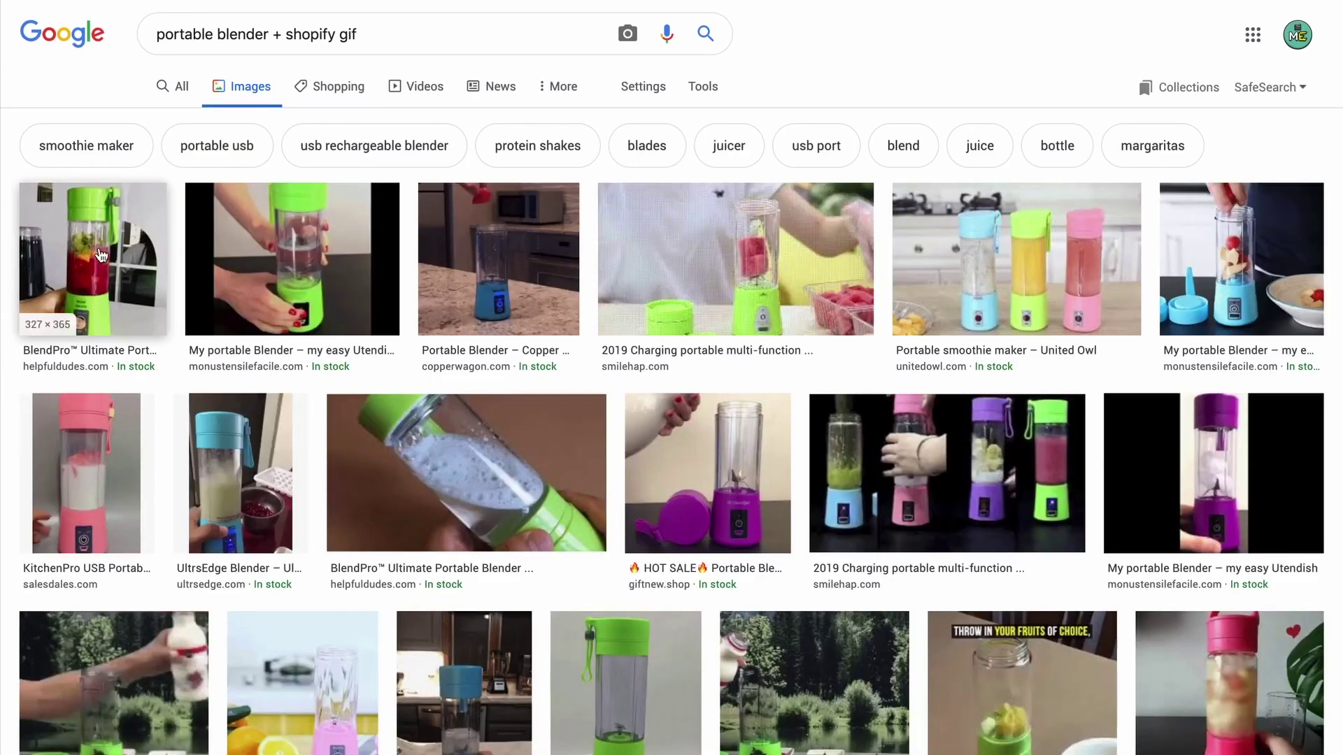
left_click(158, 250)
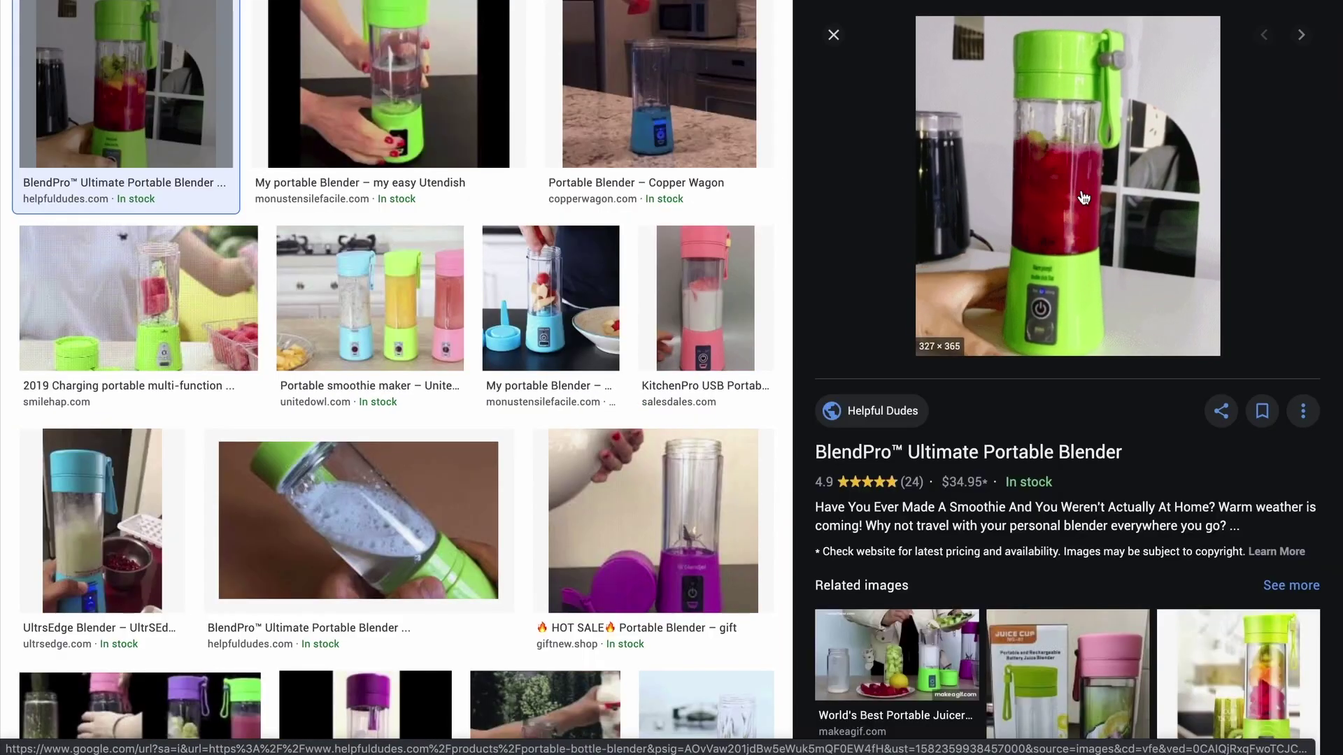
key("Escape")
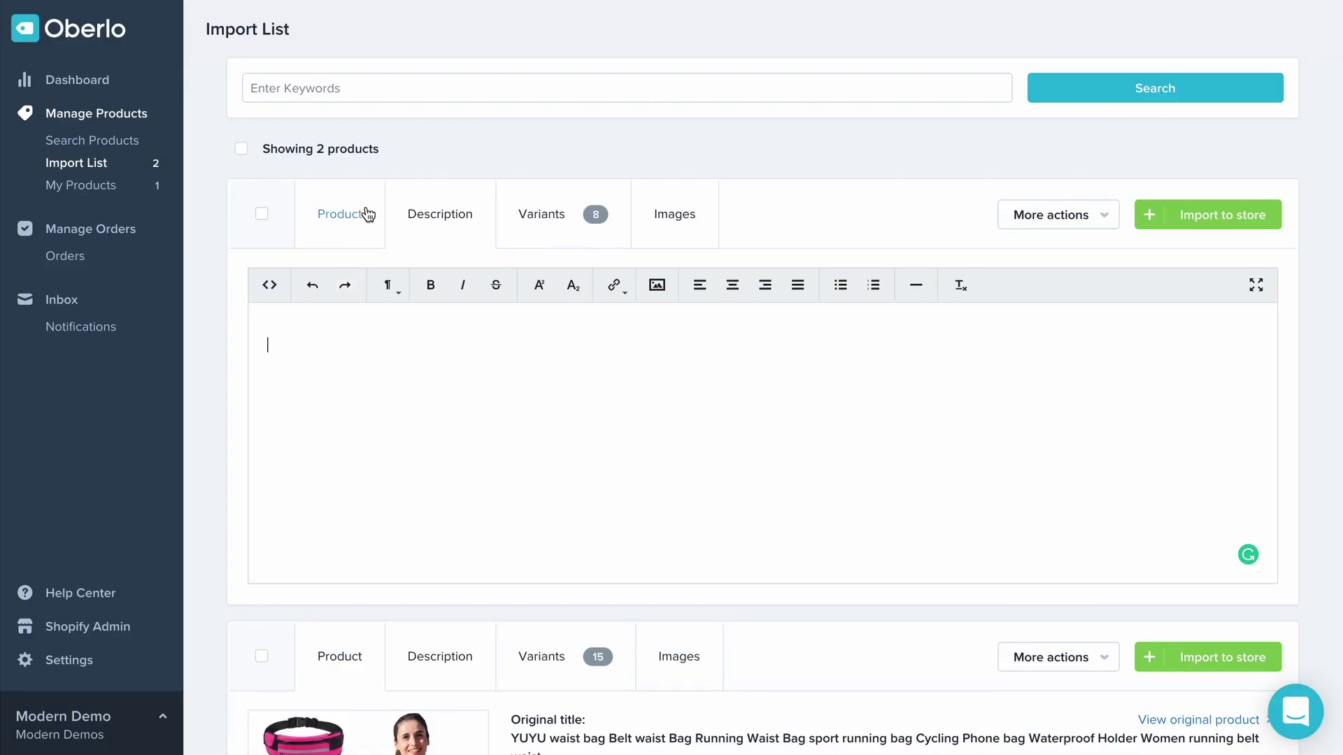
left_click(366, 214)
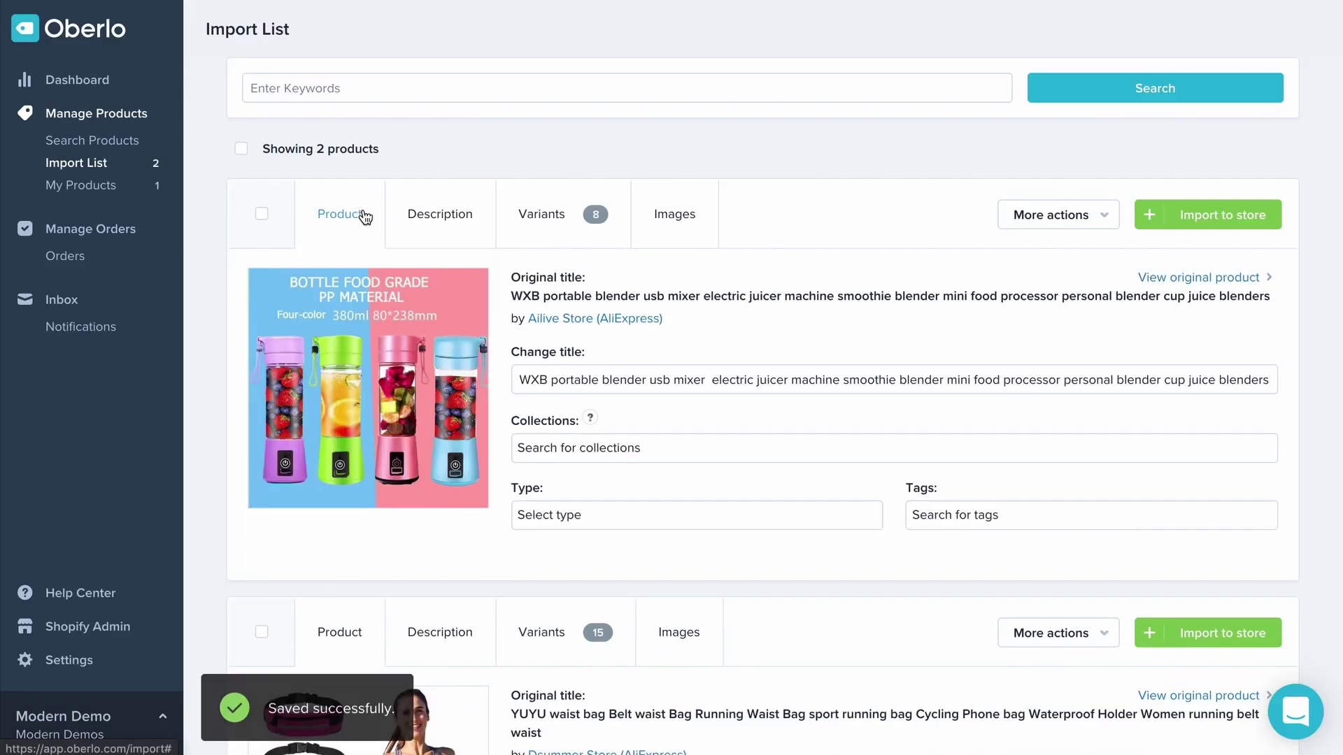
triple_click(652, 387)
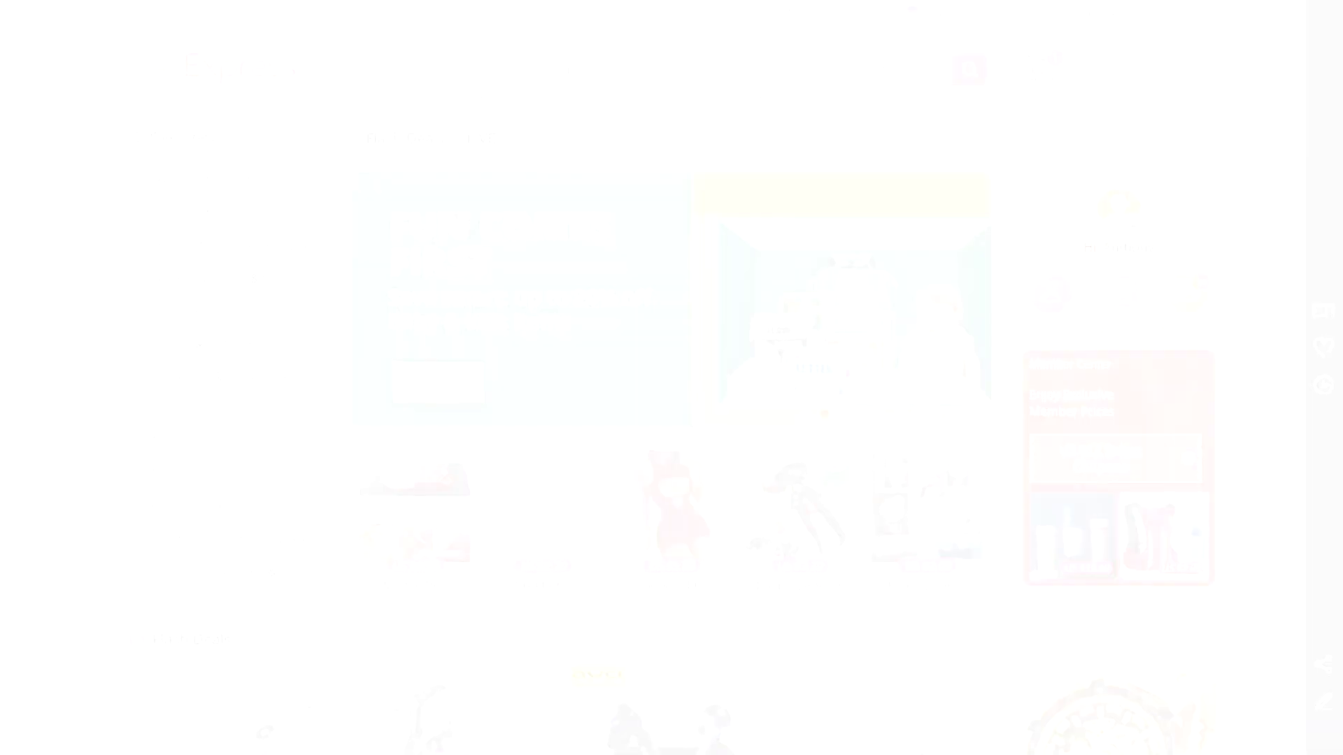
Search 'wood plates' sorted by orders, open the KEMORELA plate set and choose colour E
type("wood ")
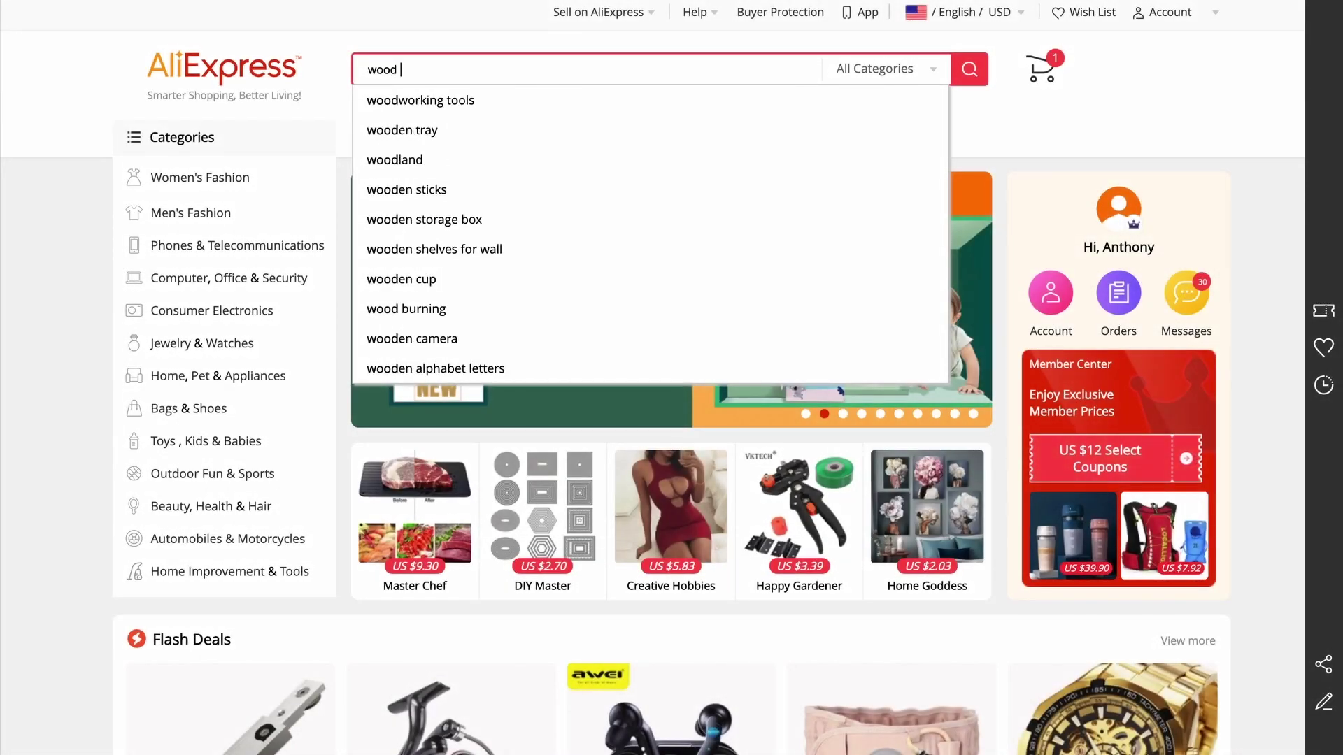
type("plates")
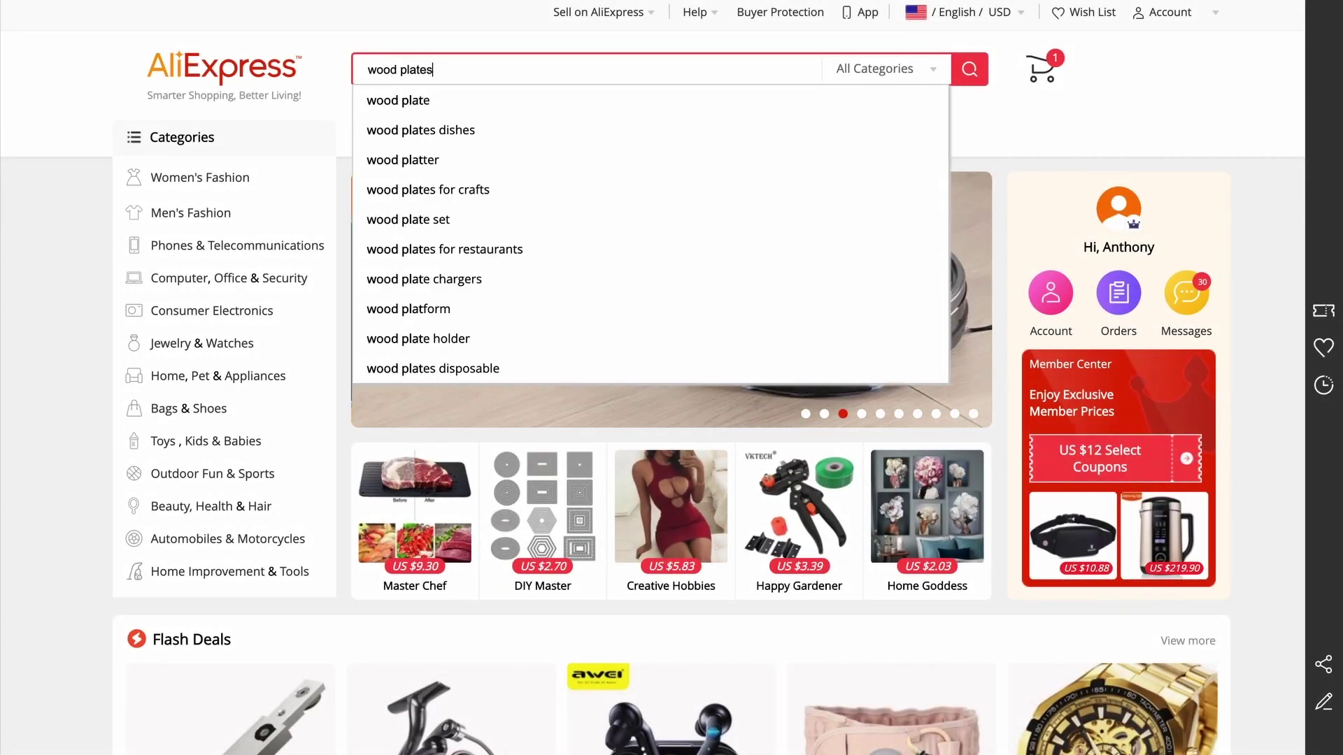
key("Return")
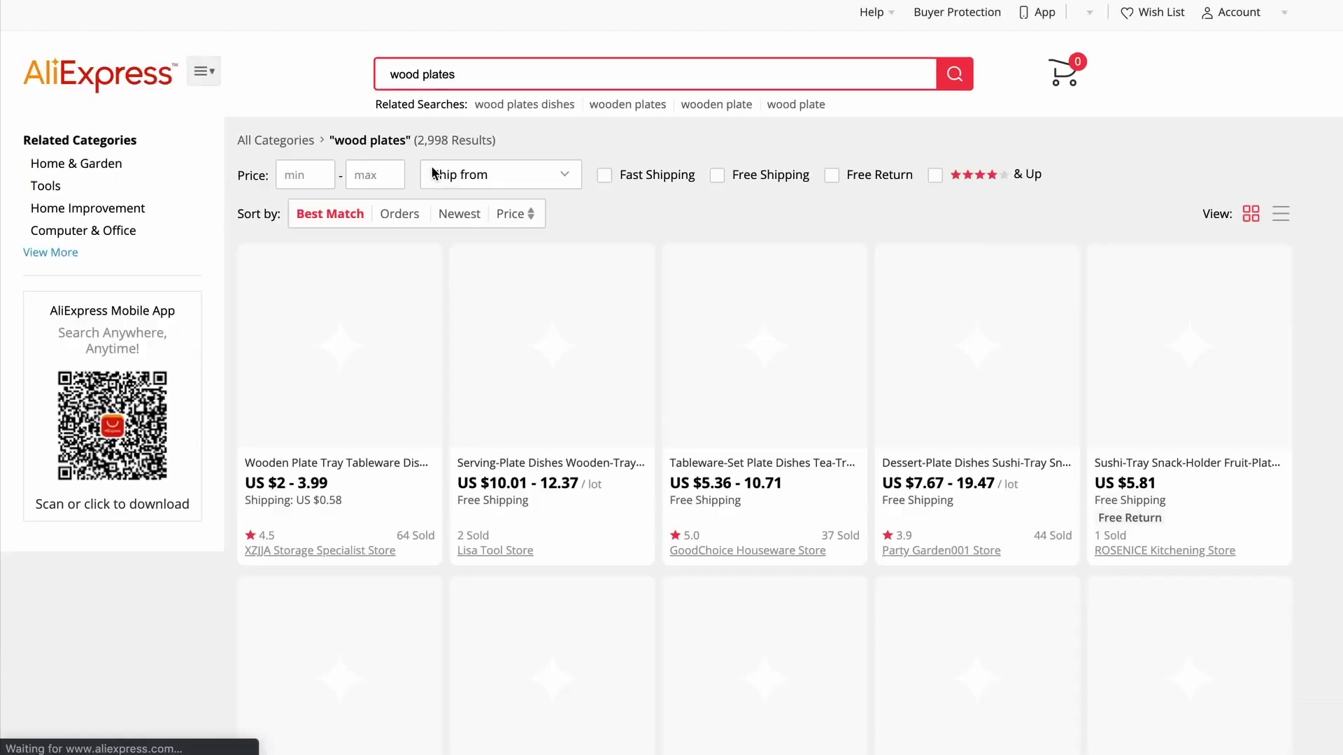
left_click(401, 215)
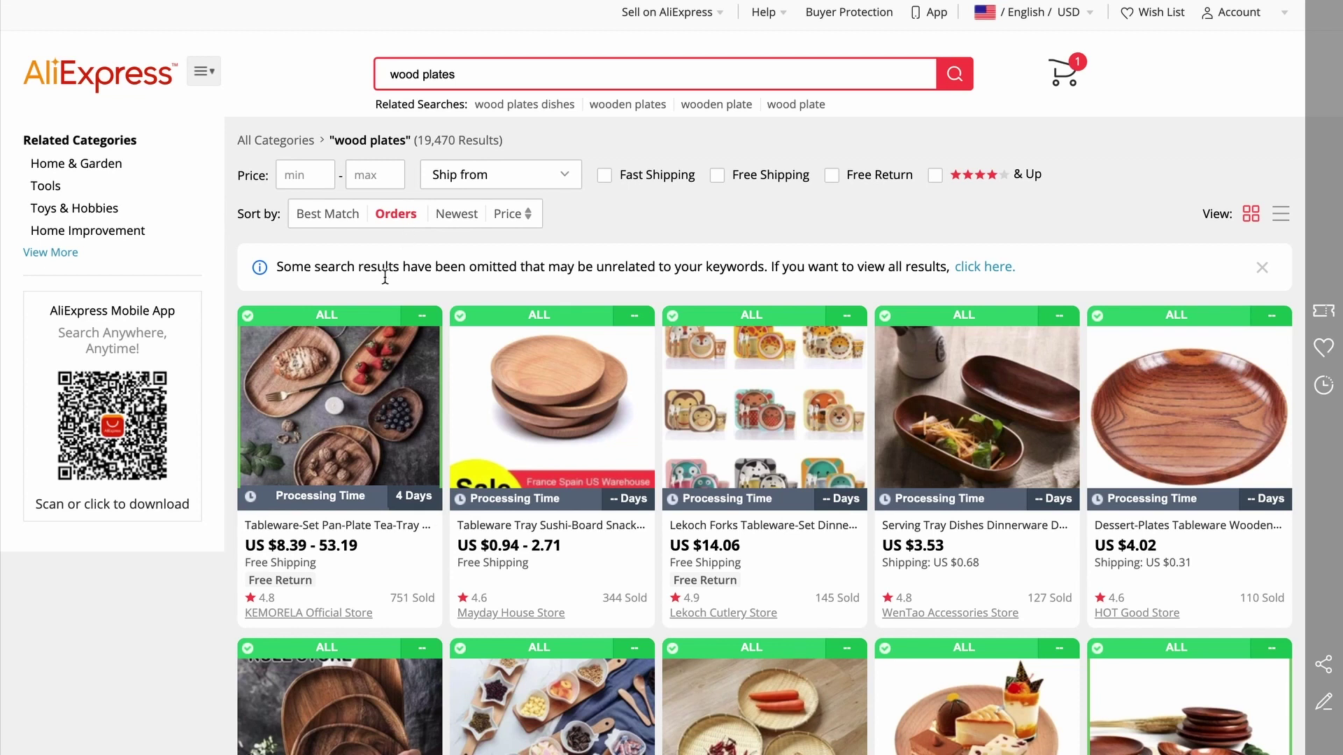
left_click(357, 400)
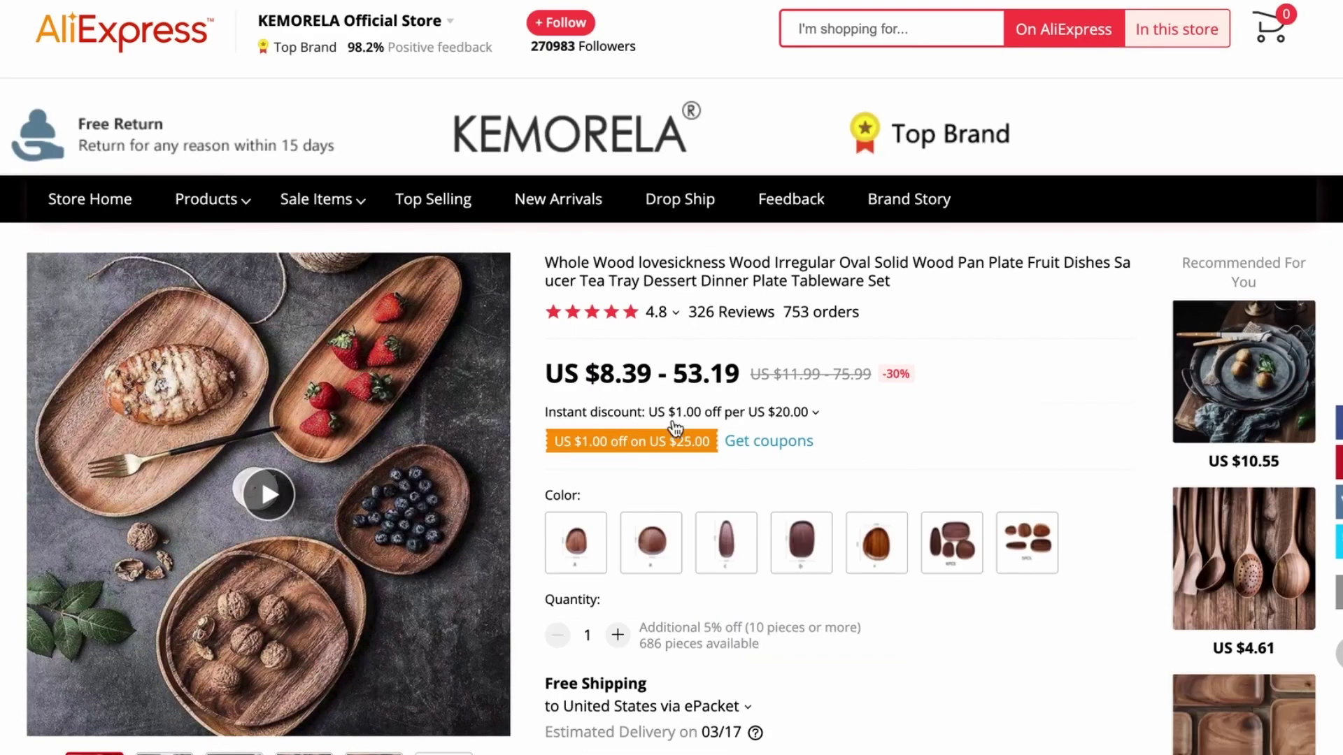
scroll(782, 419, "down", 1)
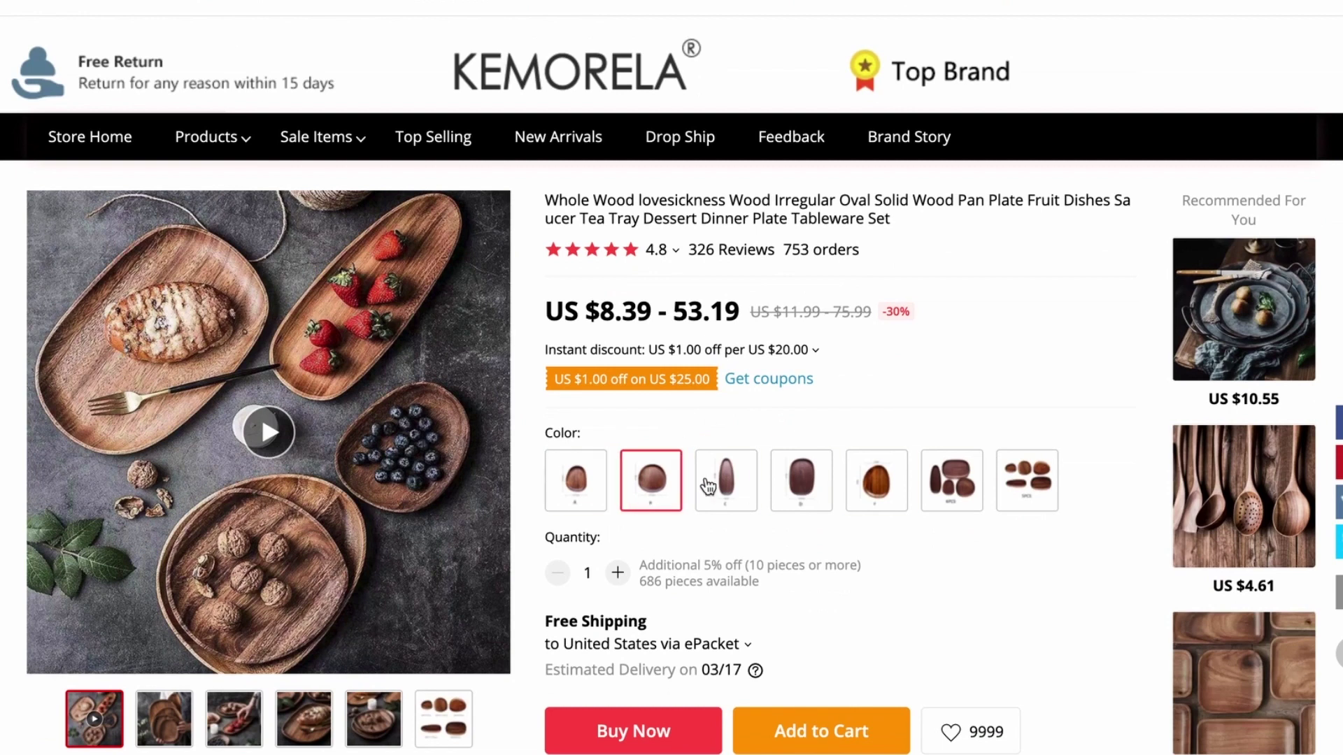
left_click(951, 491)
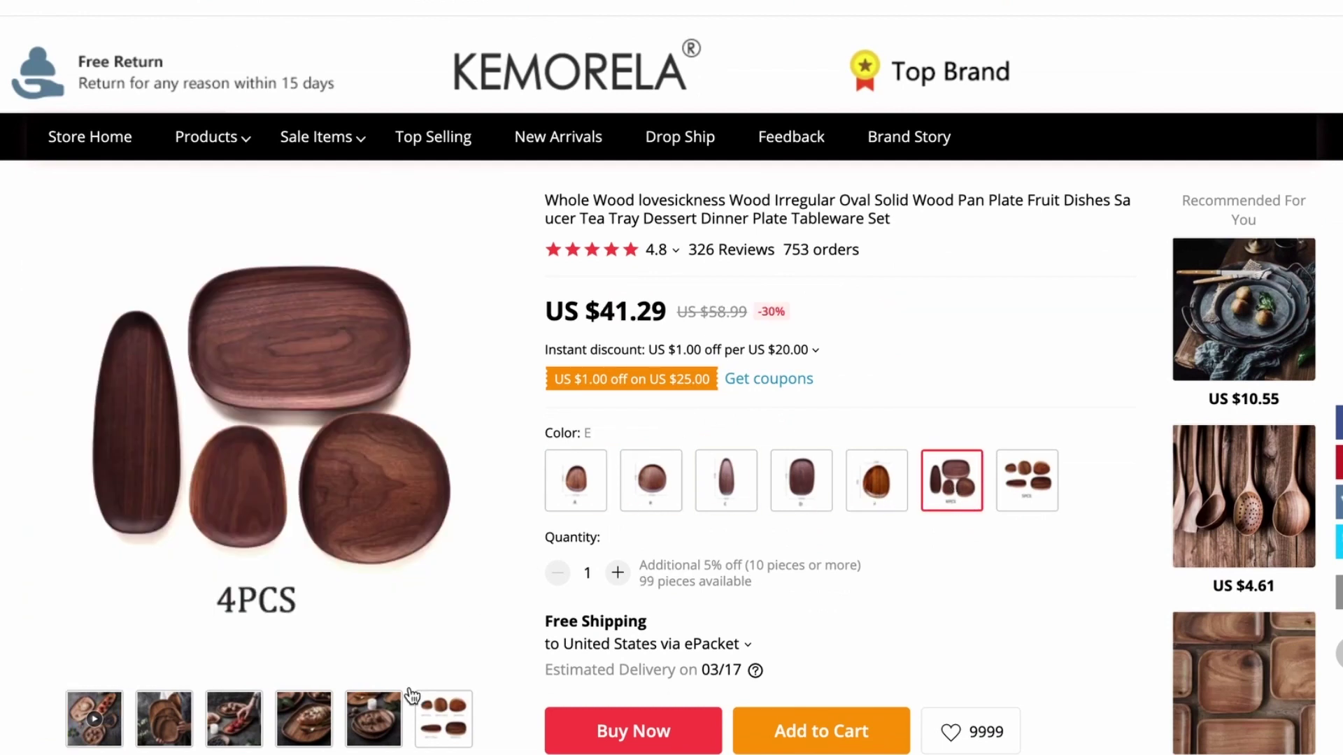
Browse the wooden plate set's gallery photos
left_click(315, 745)
left_click(231, 740)
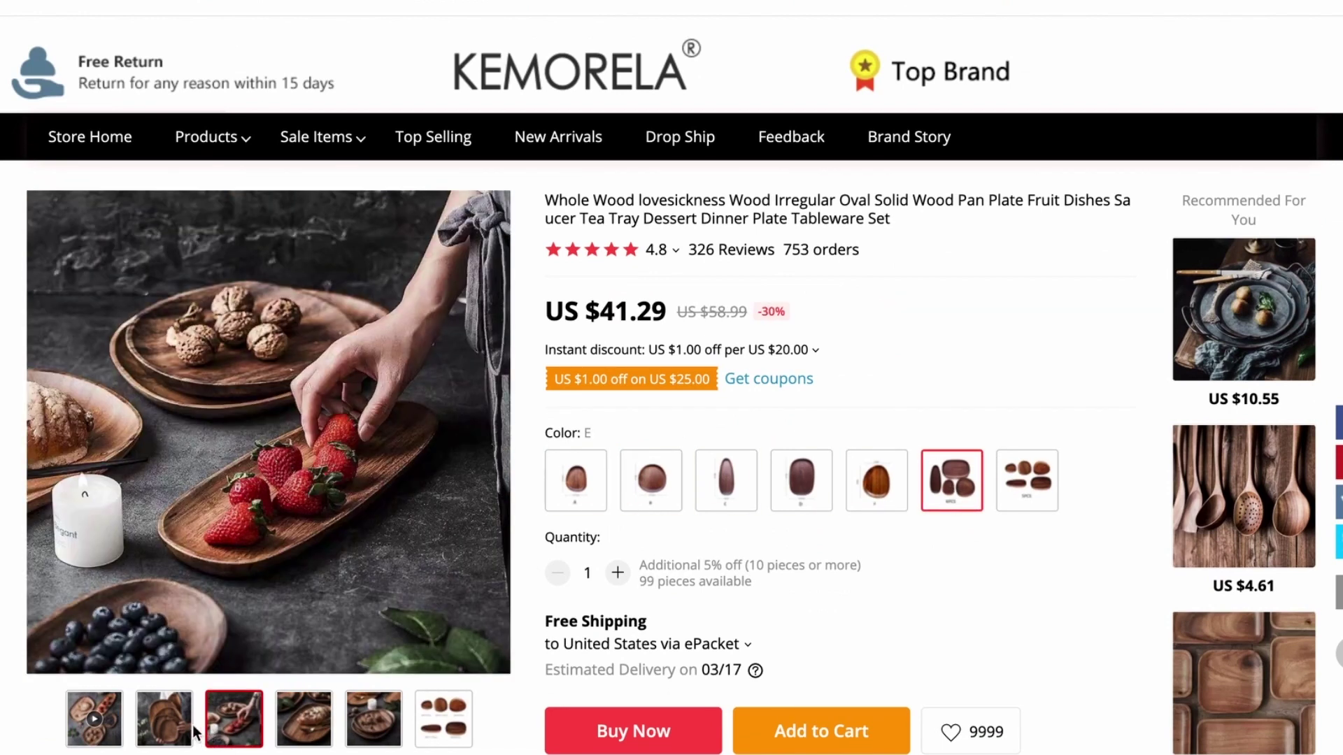
left_click(177, 738)
left_click(234, 727)
left_click(293, 725)
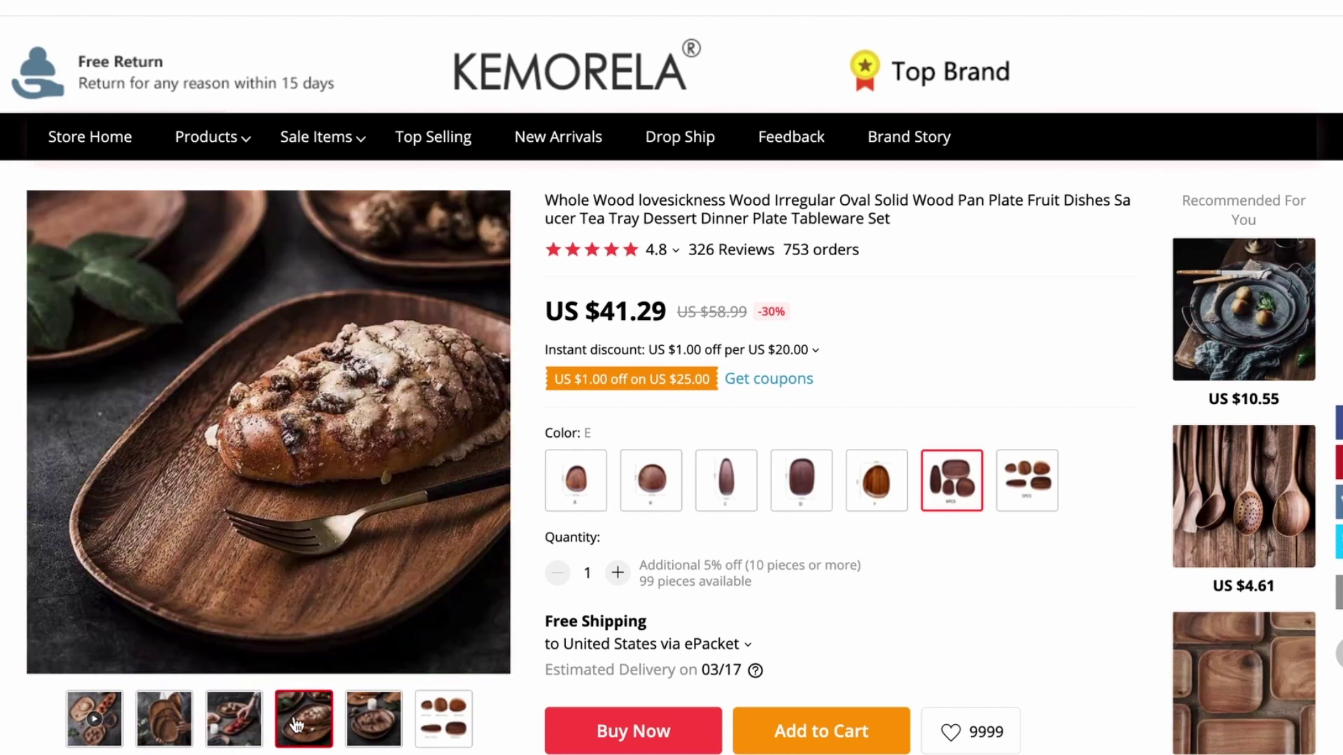
left_click(377, 720)
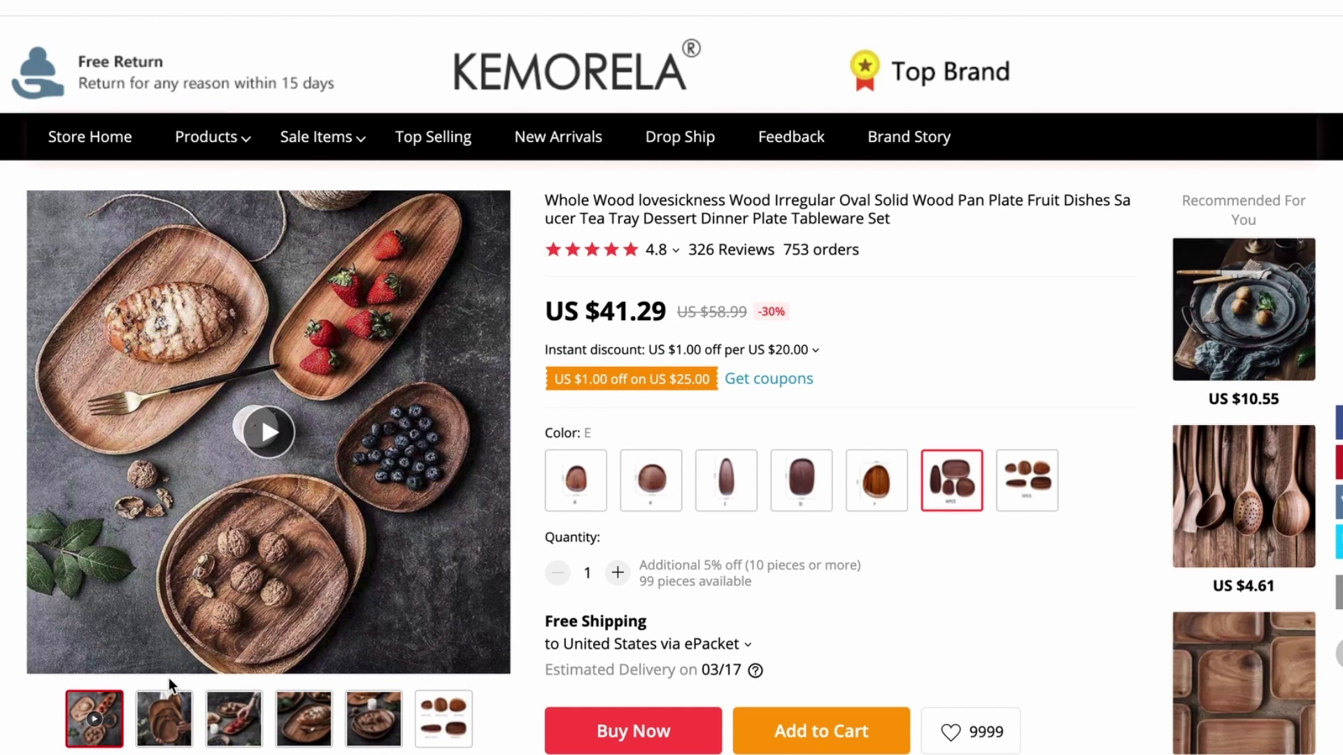
left_click(165, 740)
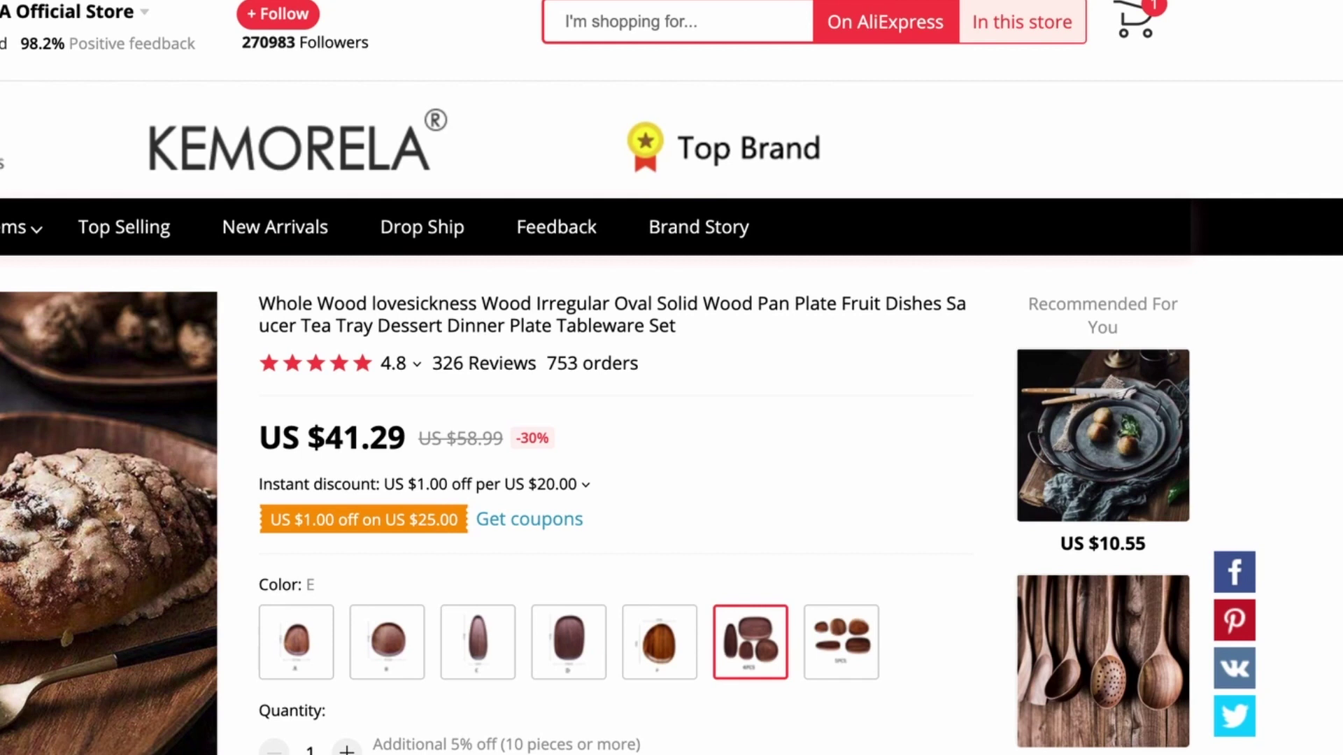
left_click(1055, 0)
Import the KEMORELA plate set into Oberlo and retitle it 'Whole Wood Dinnerware Set'
left_click(947, 95)
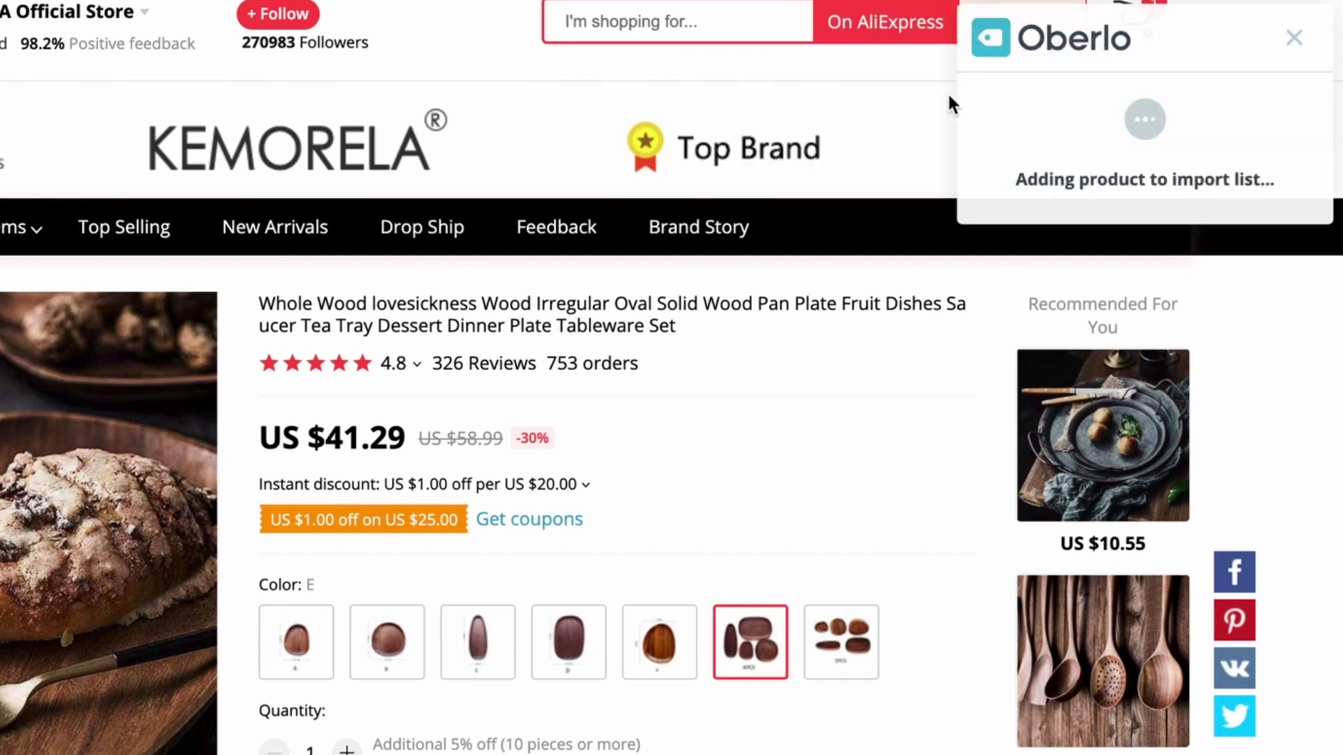
left_click(1037, 225)
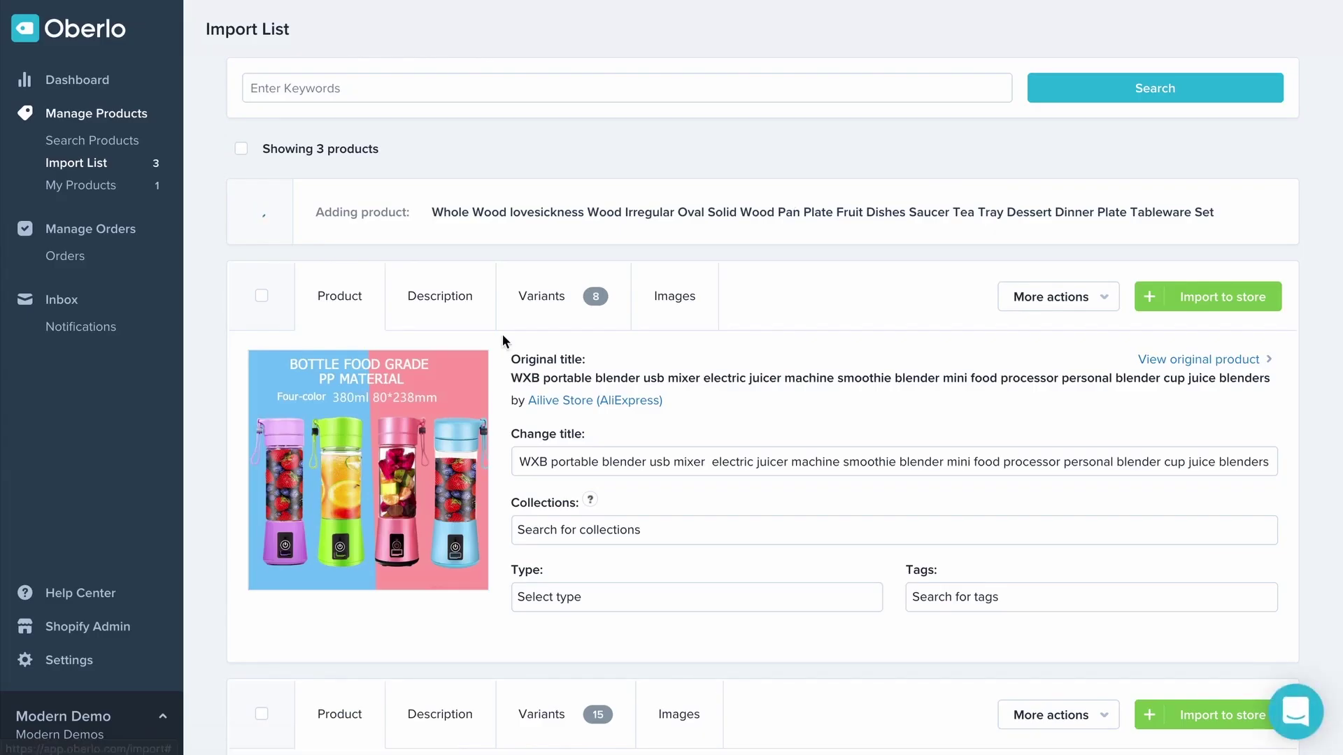
left_click(593, 394)
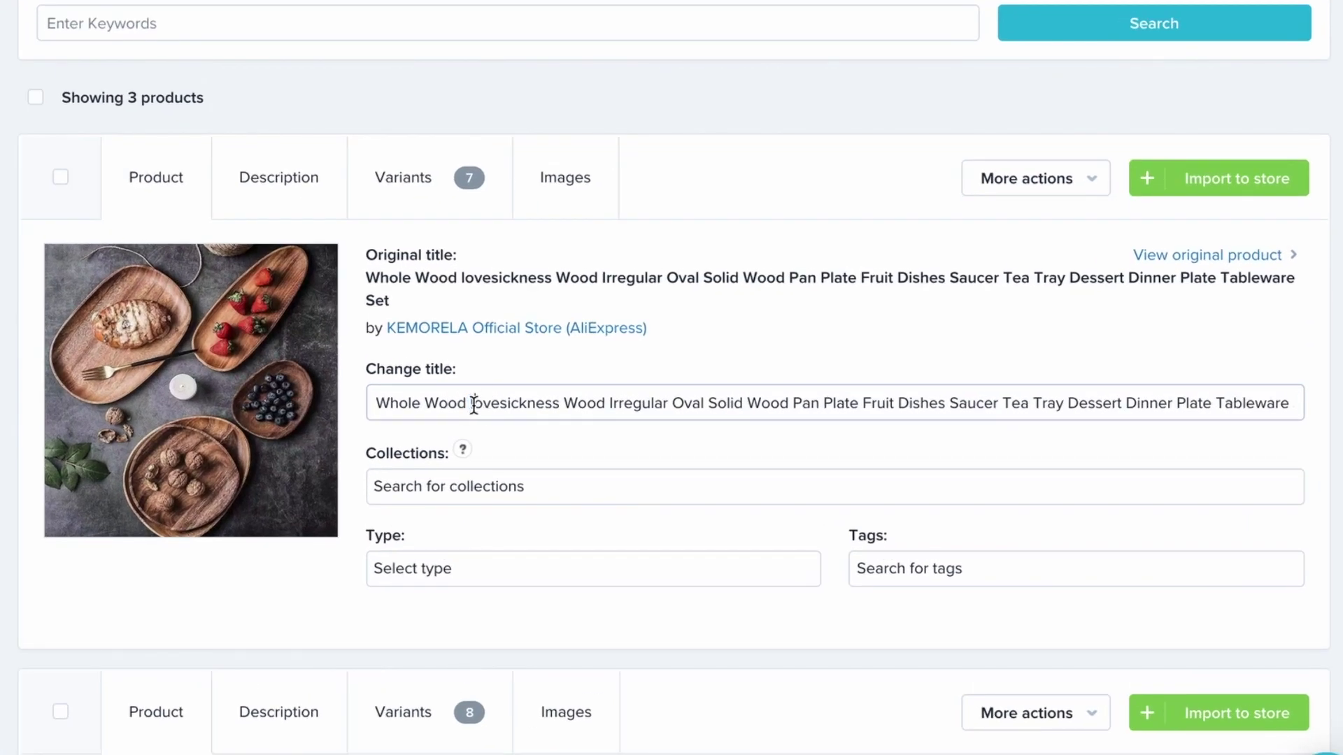
left_click_drag(475, 404, 1286, 402)
key("BackSpace")
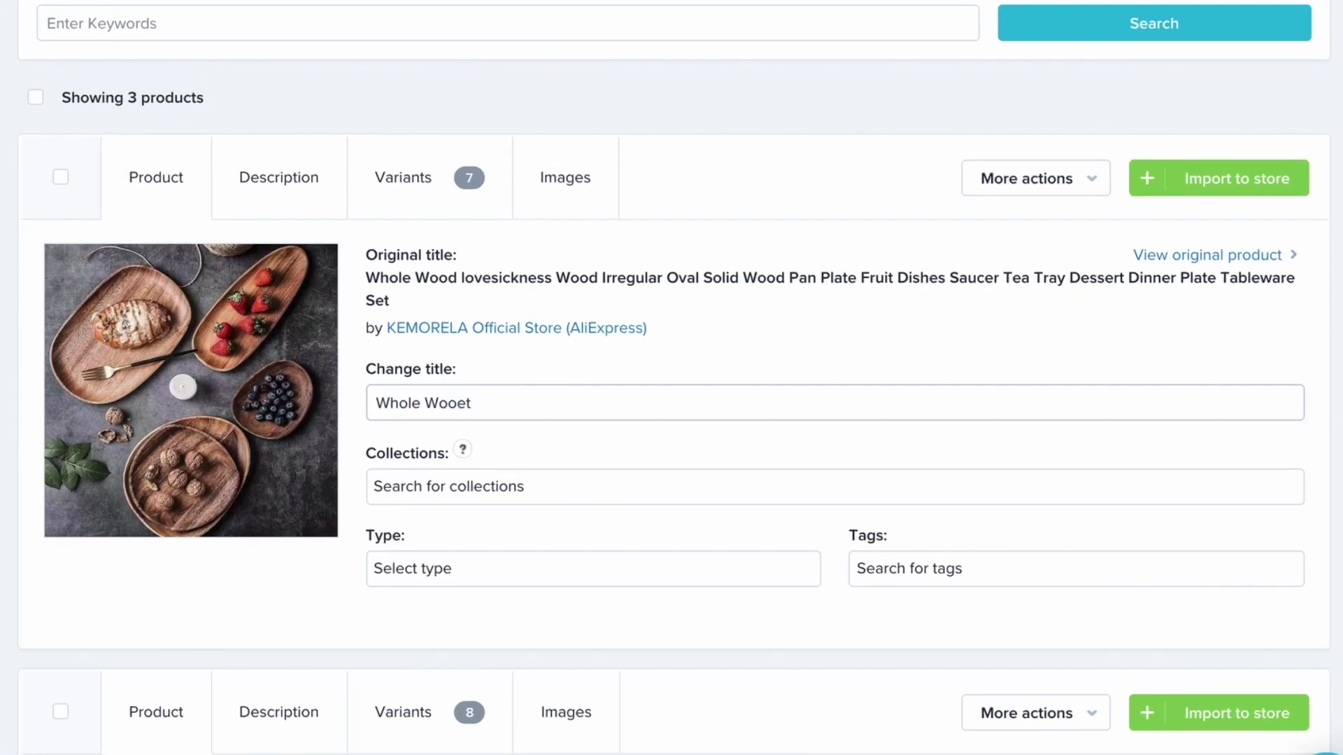
key("Right")
key("Right")
key("BackSpace")
key("BackSpace")
type("d Dinner")
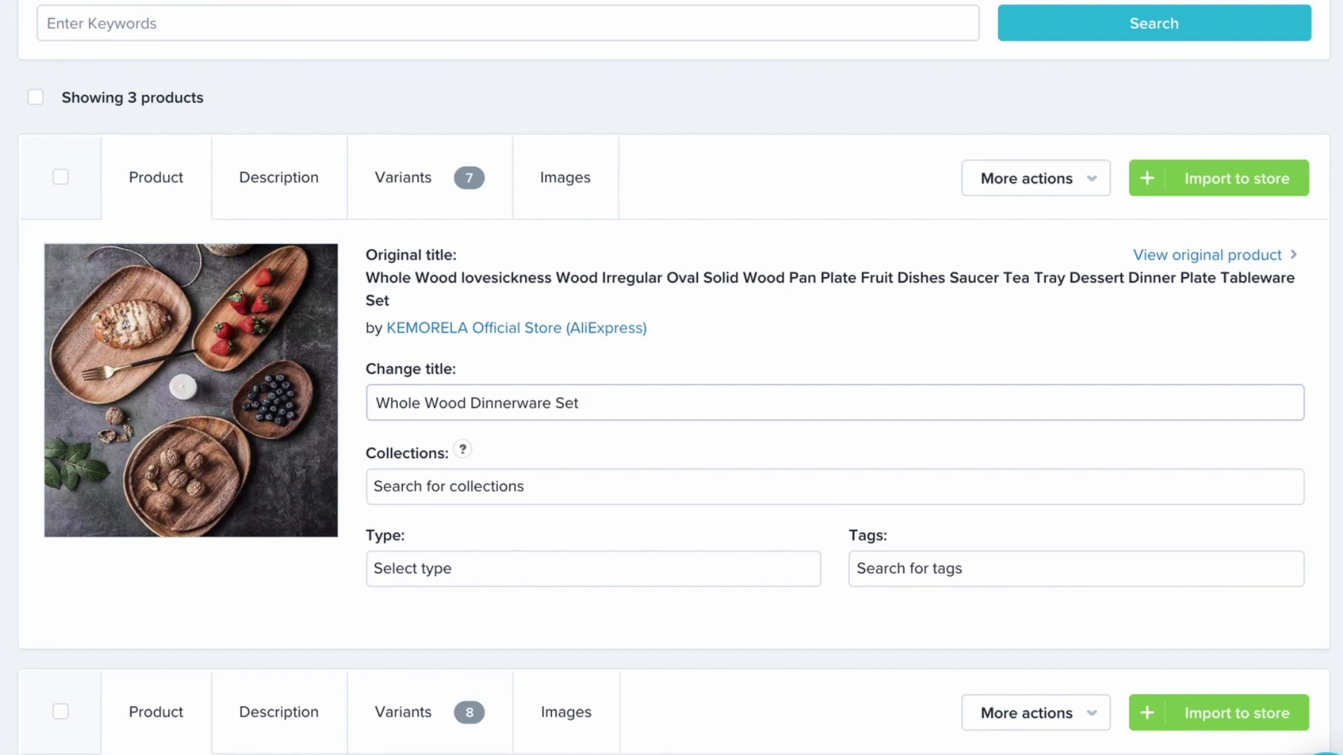
left_click(270, 208)
Delete the plate set's description and review its 7 variant prices, e.g. US$82.58 for E
left_click_drag(467, 584, 6, 249)
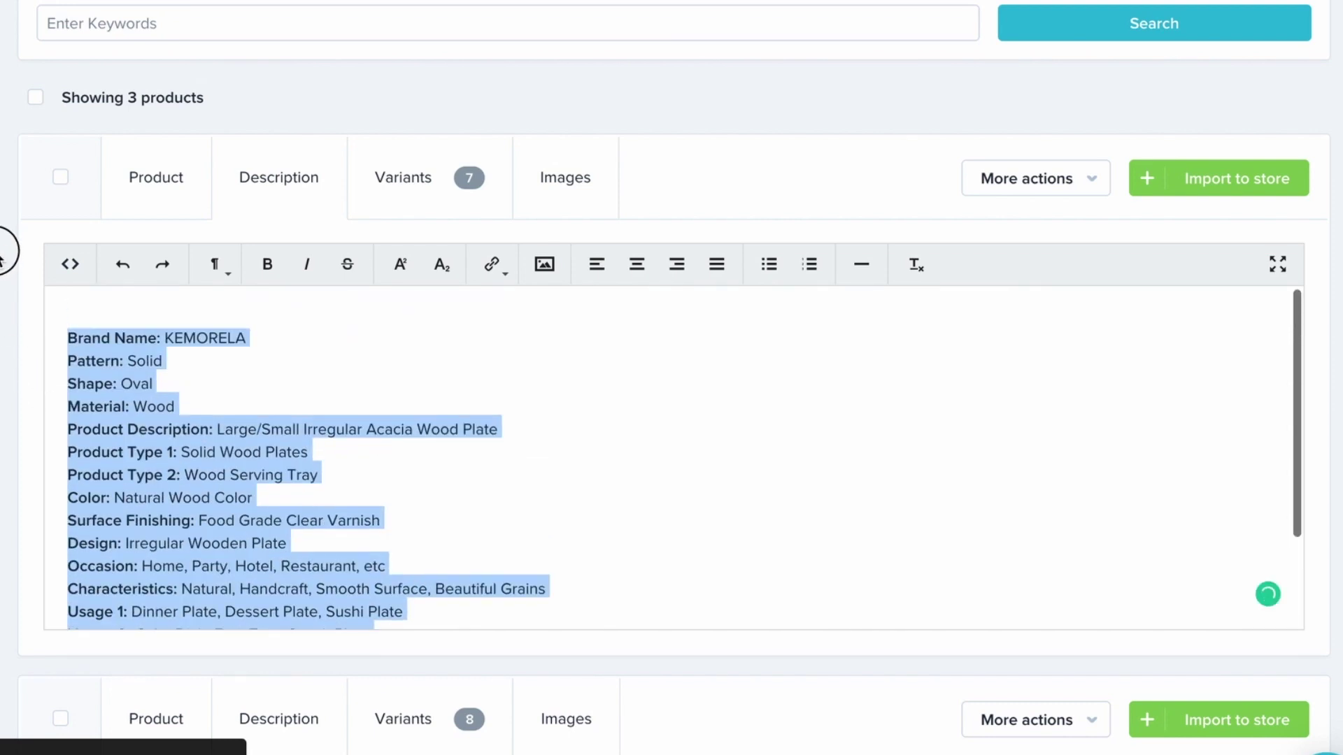
key("BackSpace")
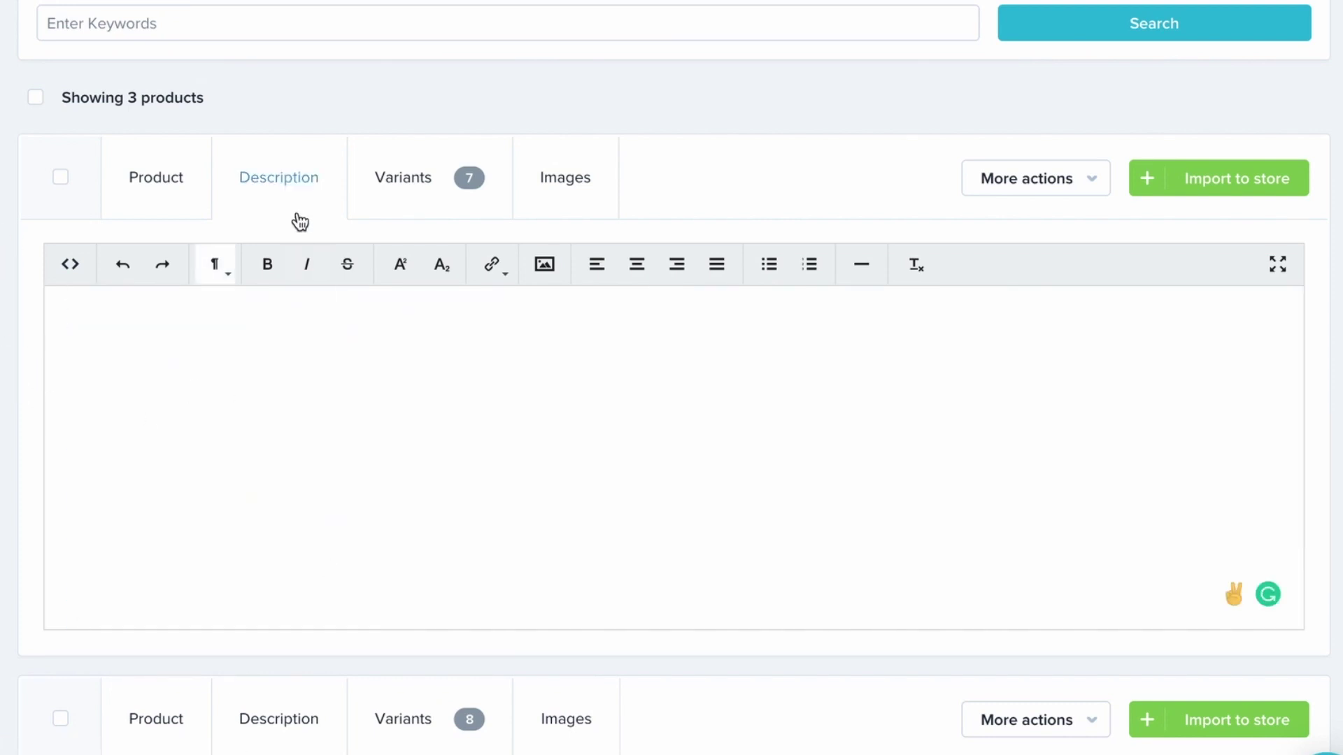
left_click(368, 175)
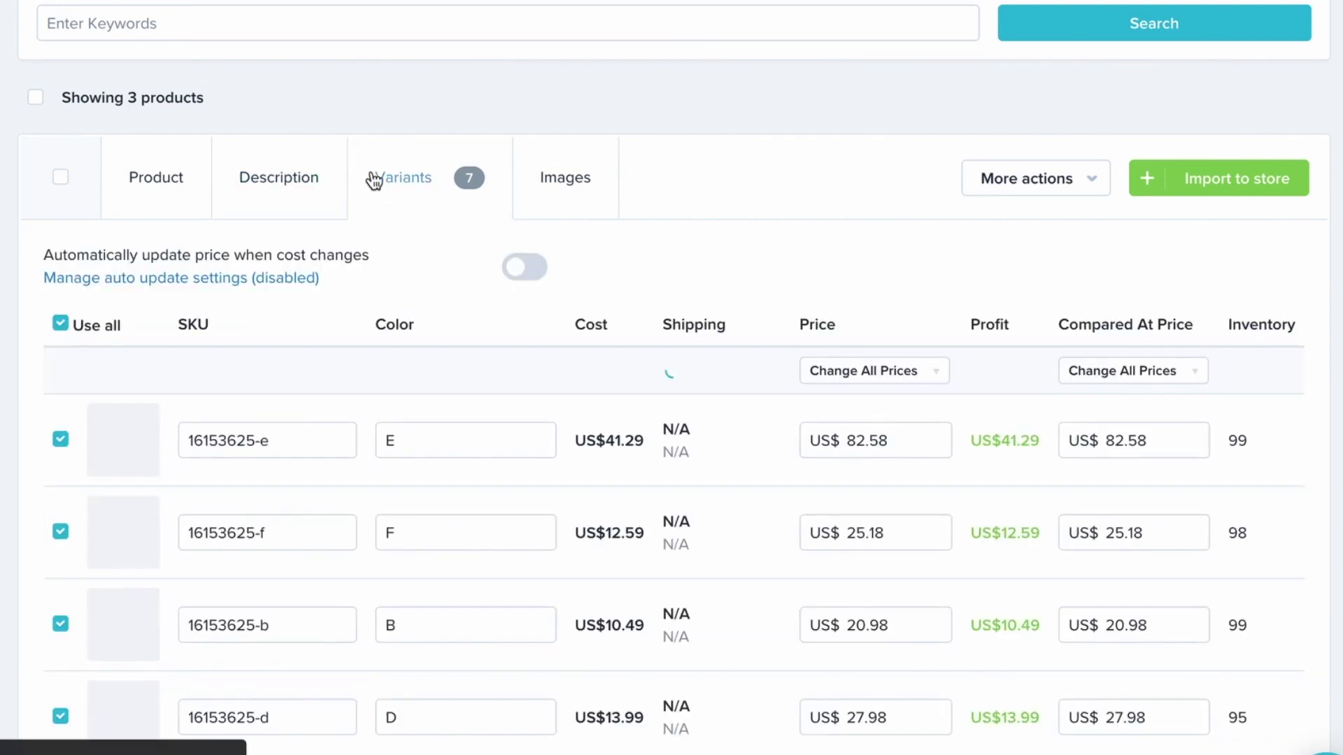
scroll(481, 469, "down", 2)
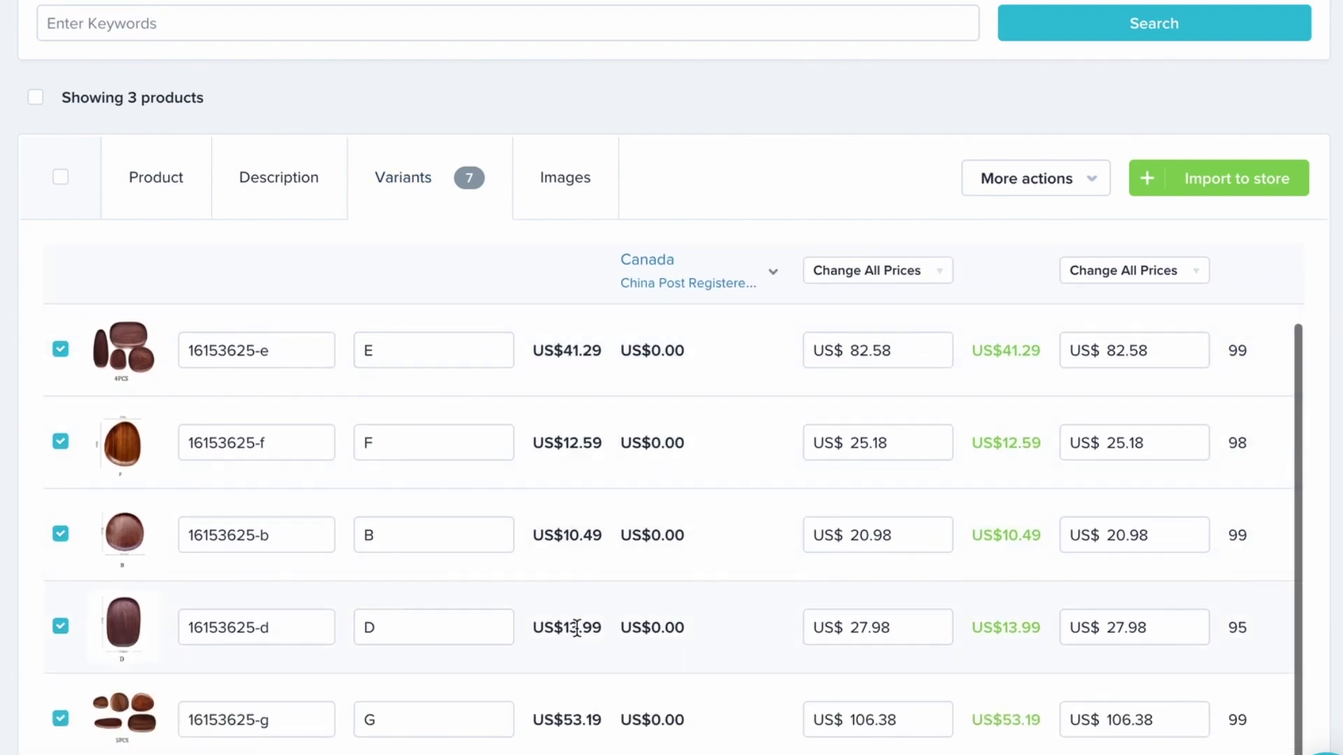
scroll(576, 628, "down", 2)
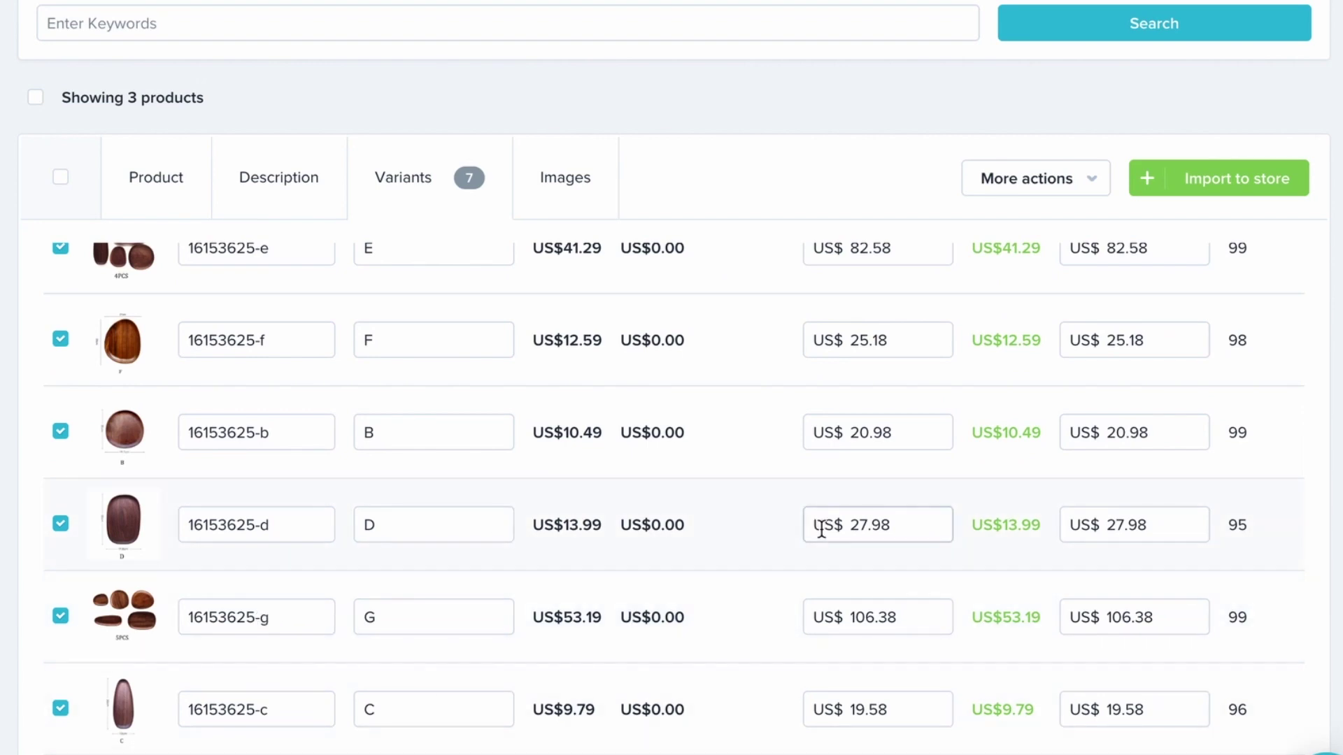
scroll(937, 521, "up", 2)
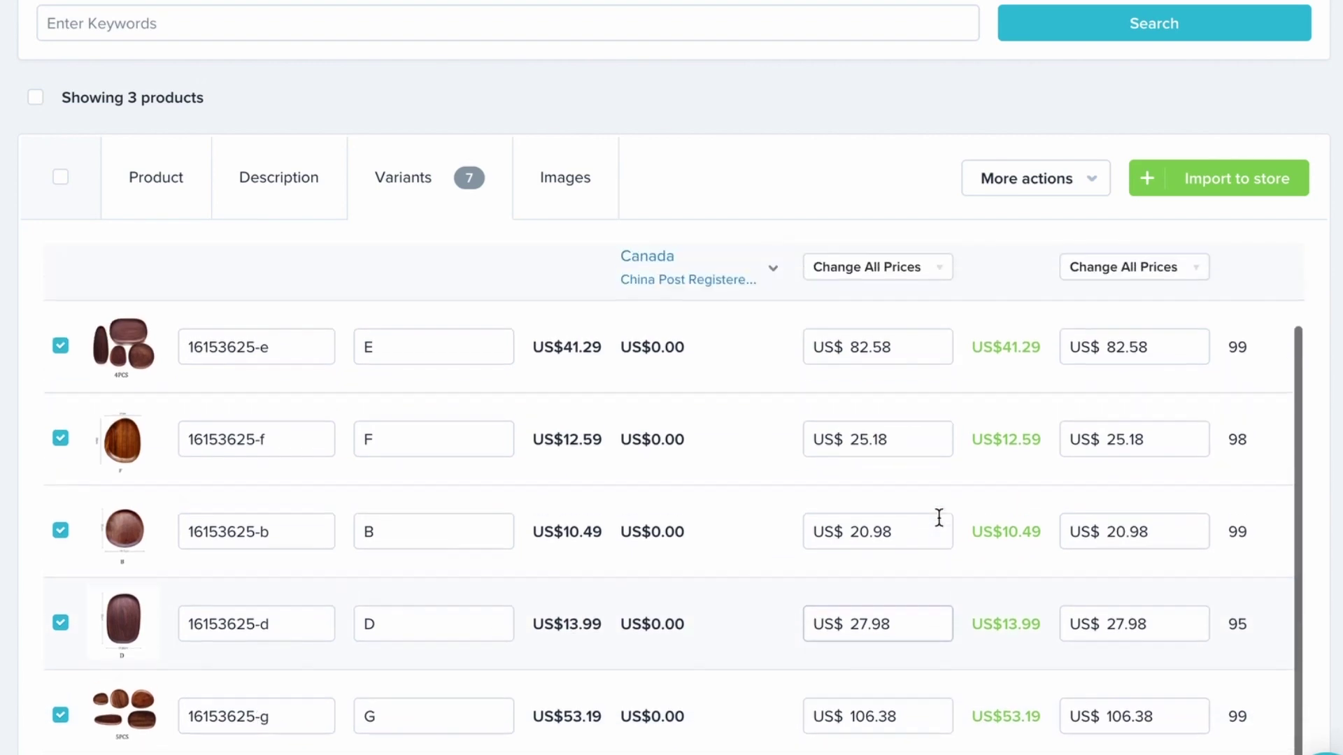
left_click(598, 200)
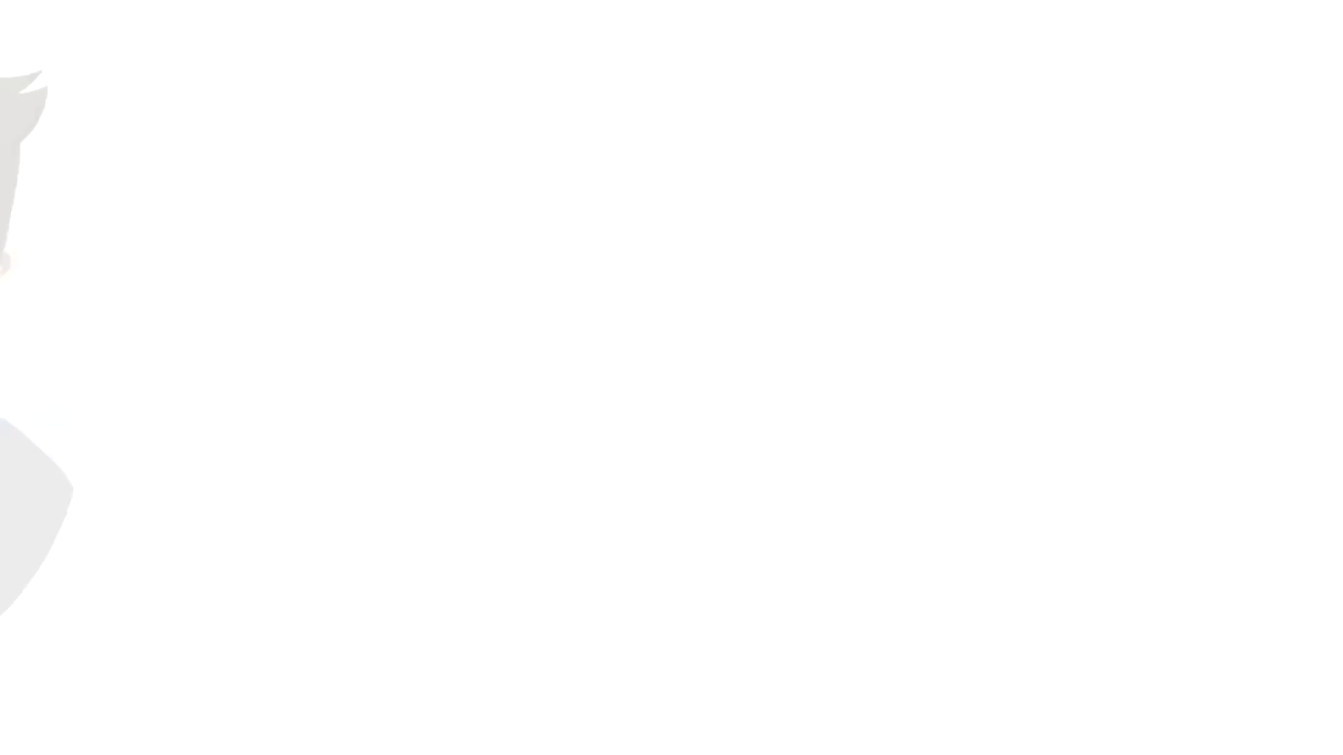
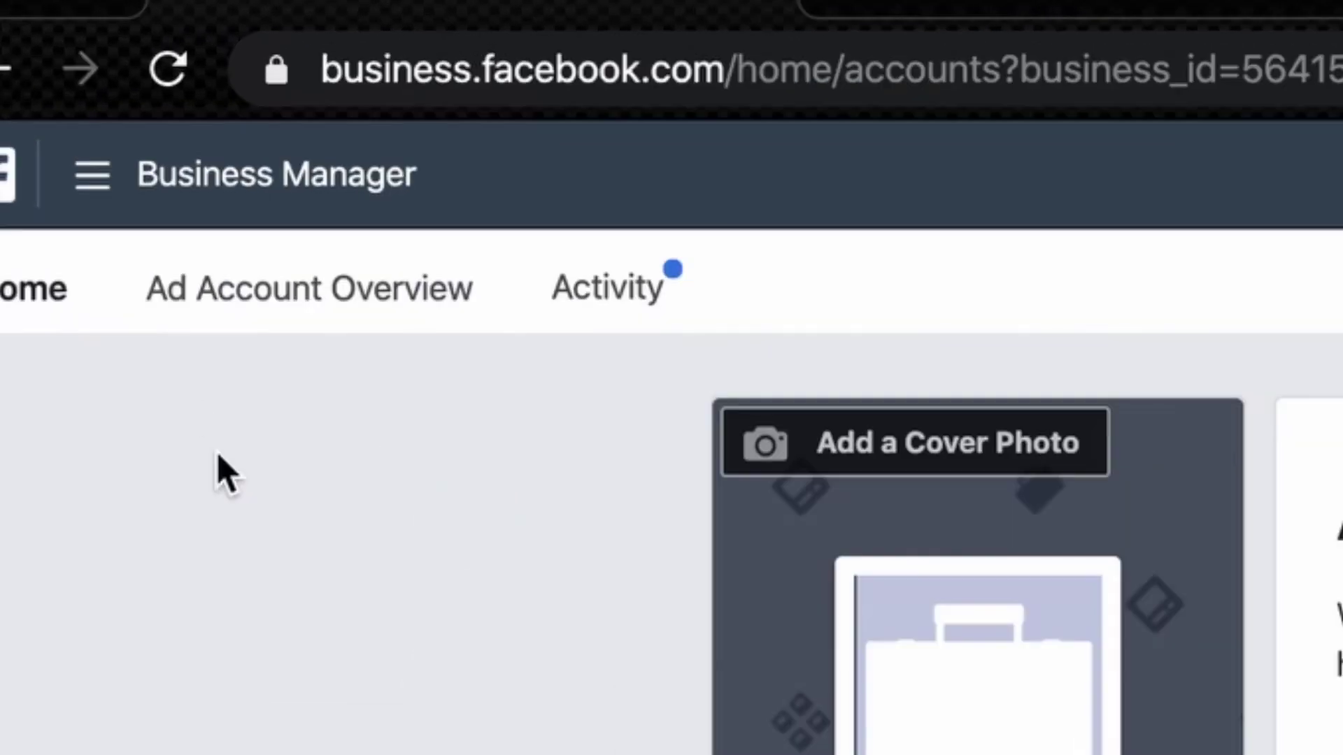
Go to Business Settings > Ad Accounts and begin creating a new ad account
left_click(149, 203)
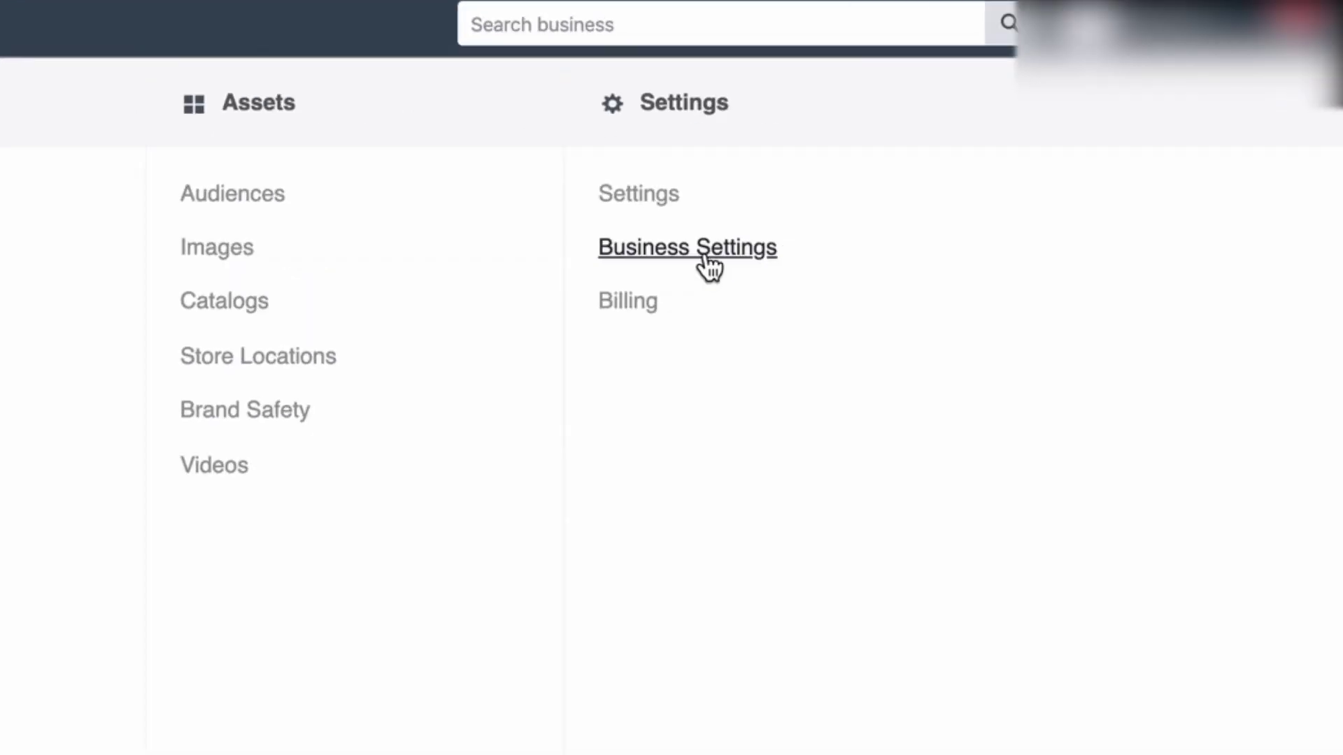
left_click(705, 258)
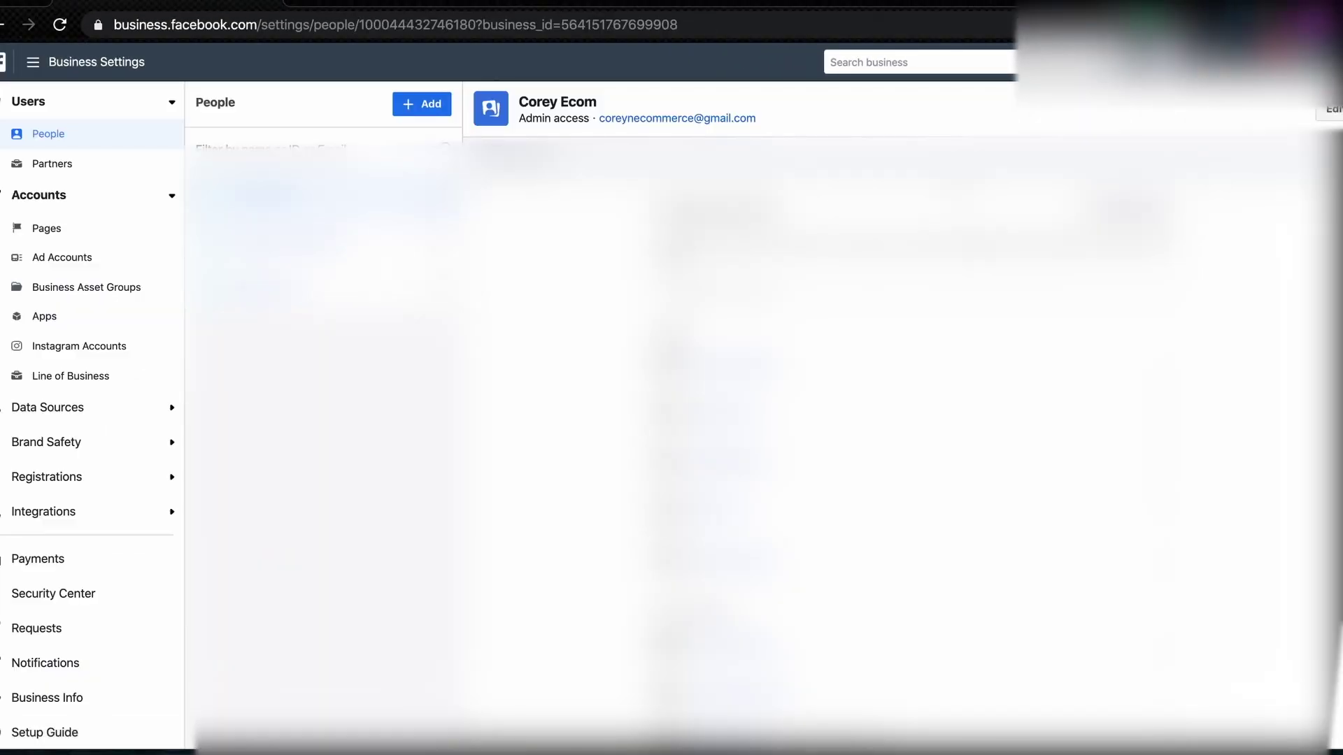
left_click(68, 263)
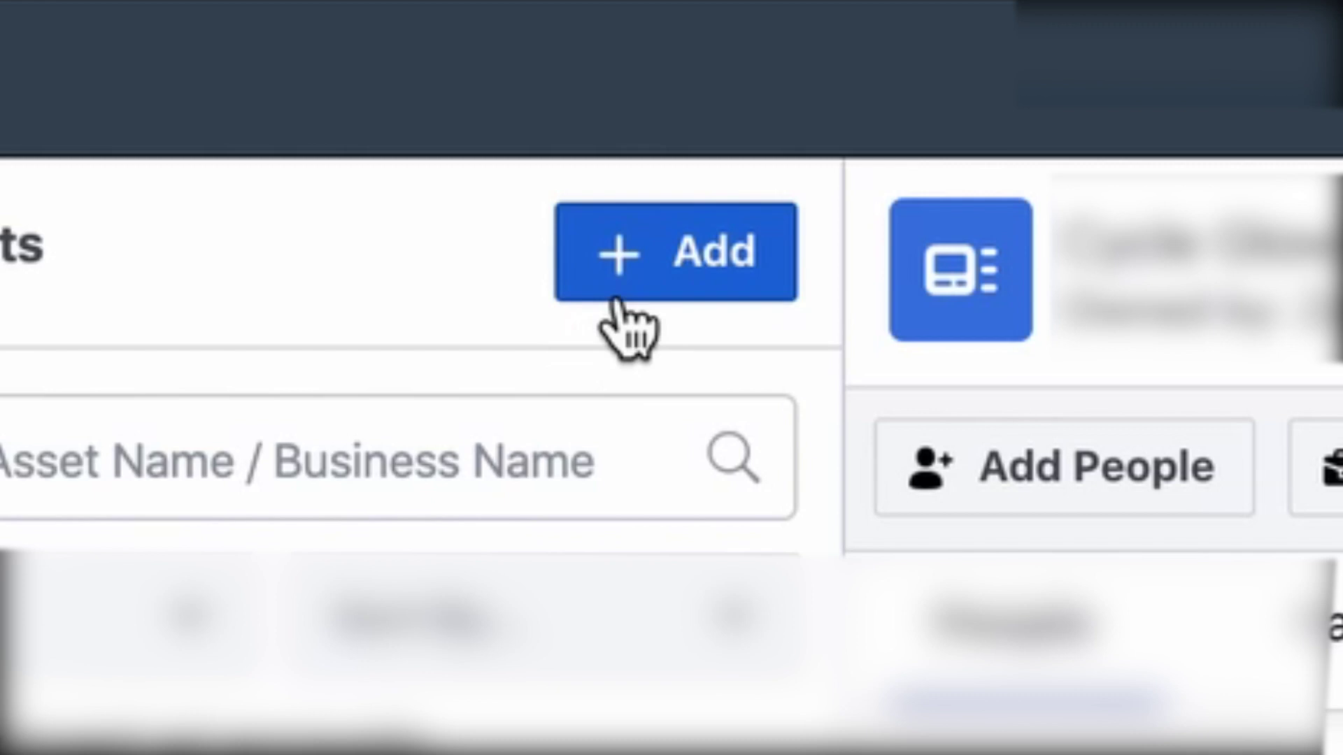
left_click(408, 113)
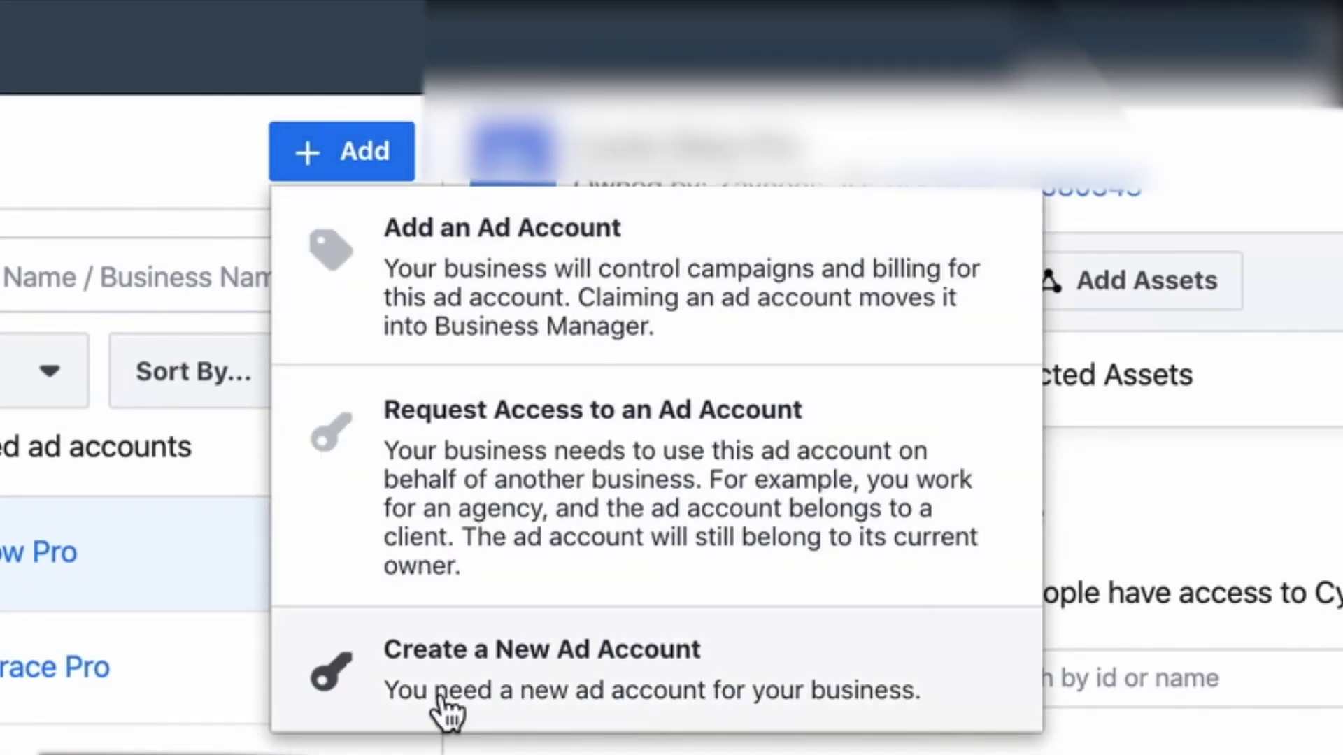
left_click(549, 678)
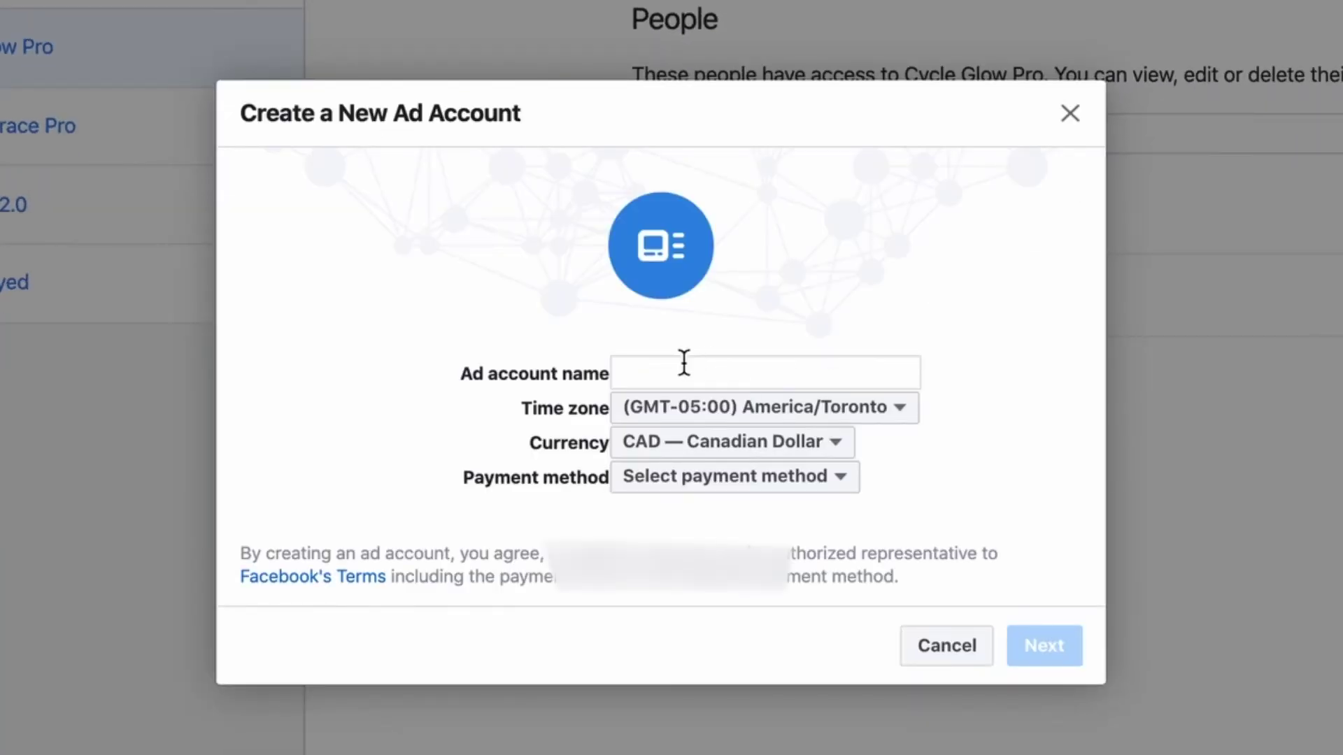
Create the 'Modern Demos' ad account for your own business, adding payment later
left_click(663, 371)
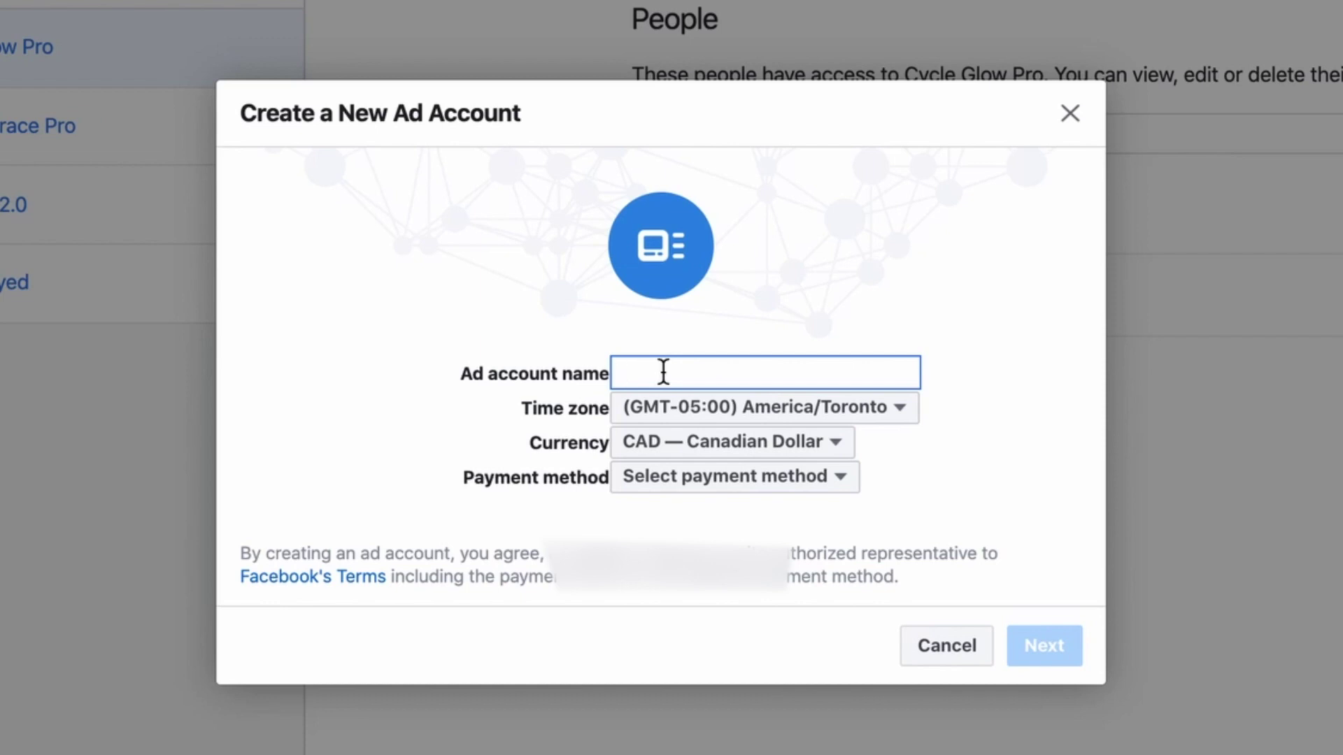
type("Modern Demos")
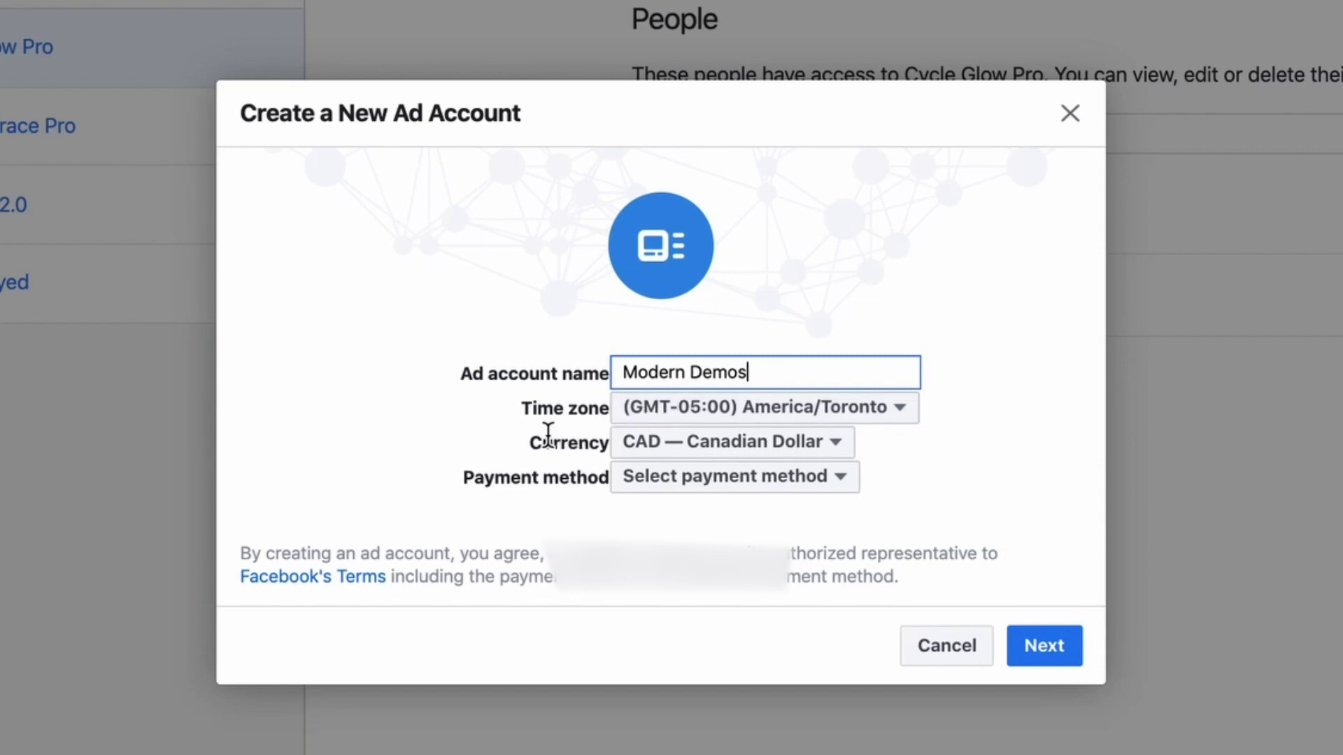
left_click(661, 489)
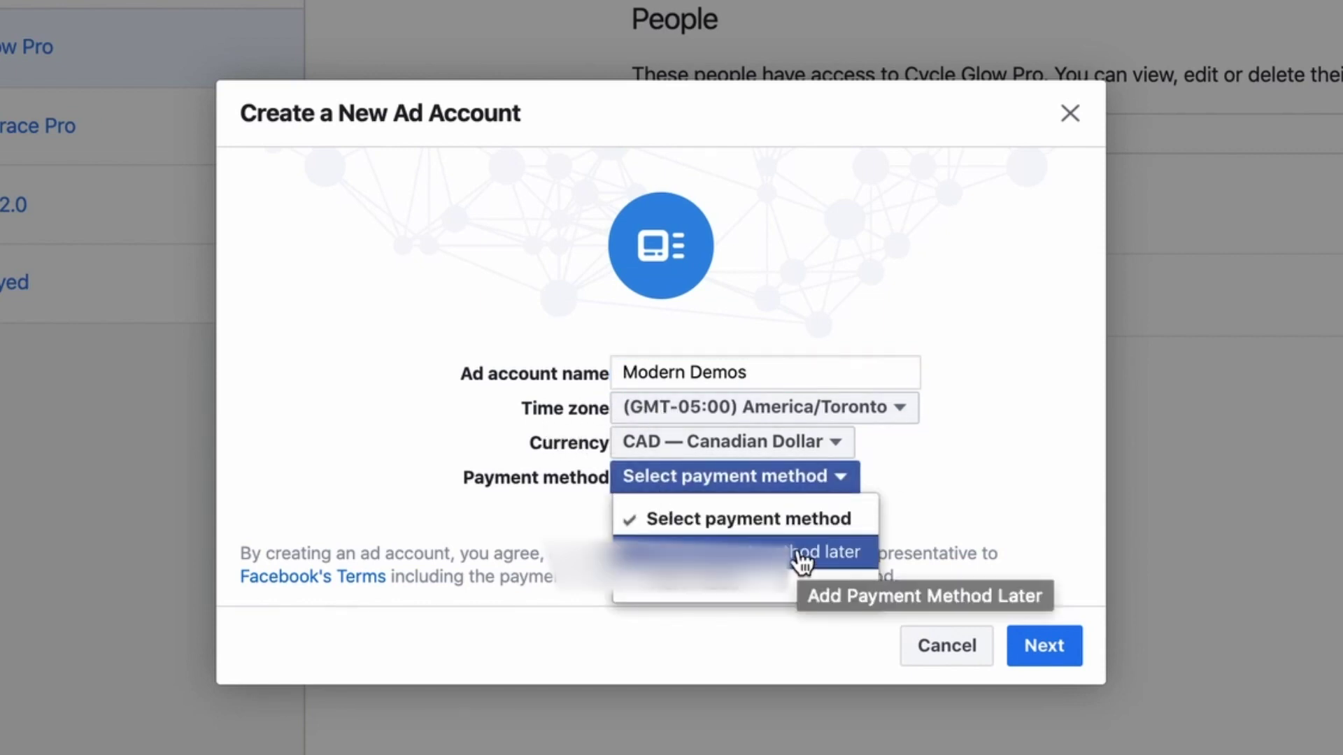
left_click(798, 554)
left_click(997, 729)
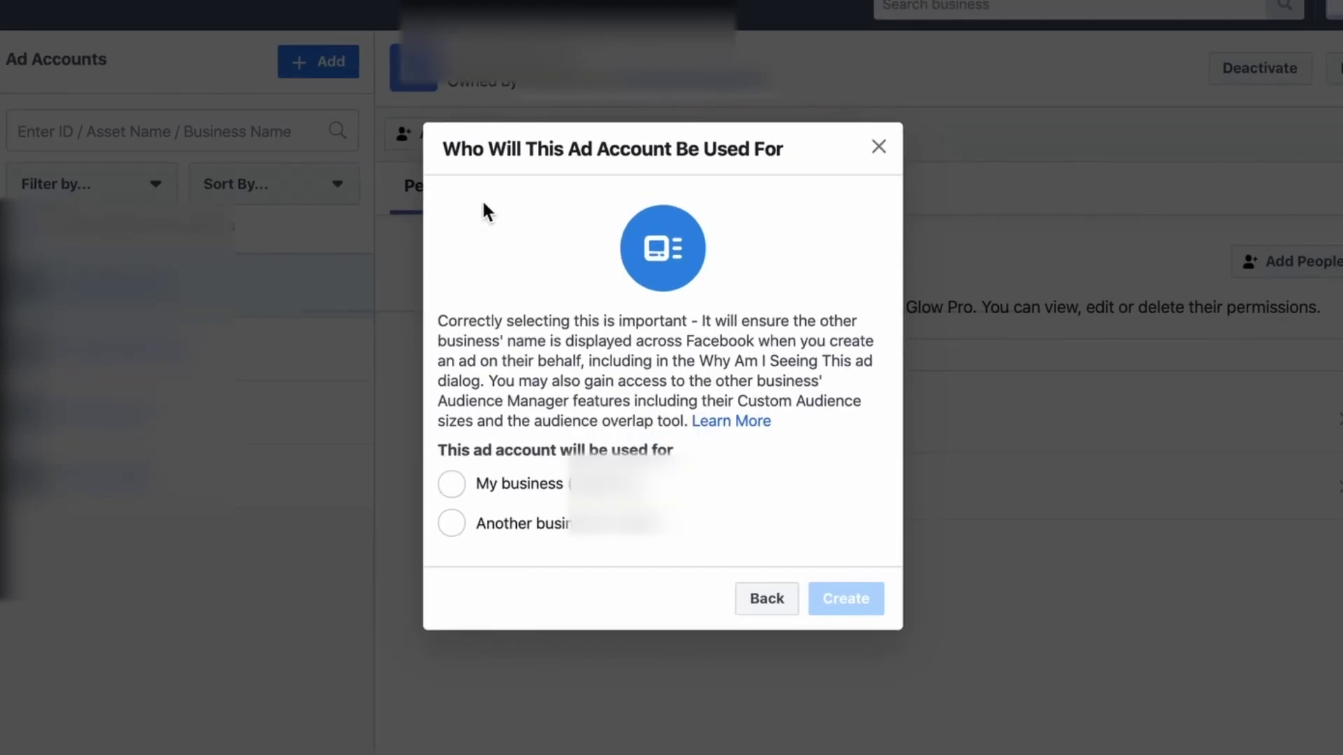
left_click(453, 484)
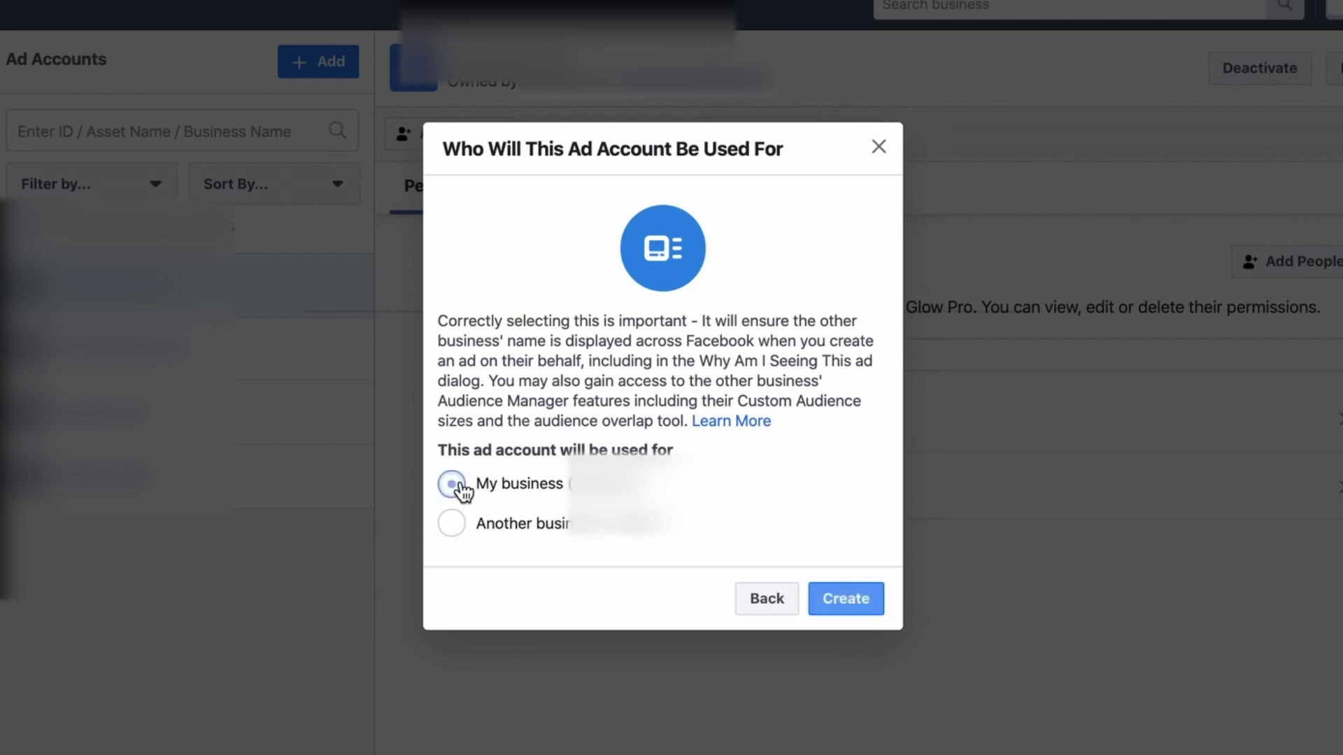
left_click(852, 601)
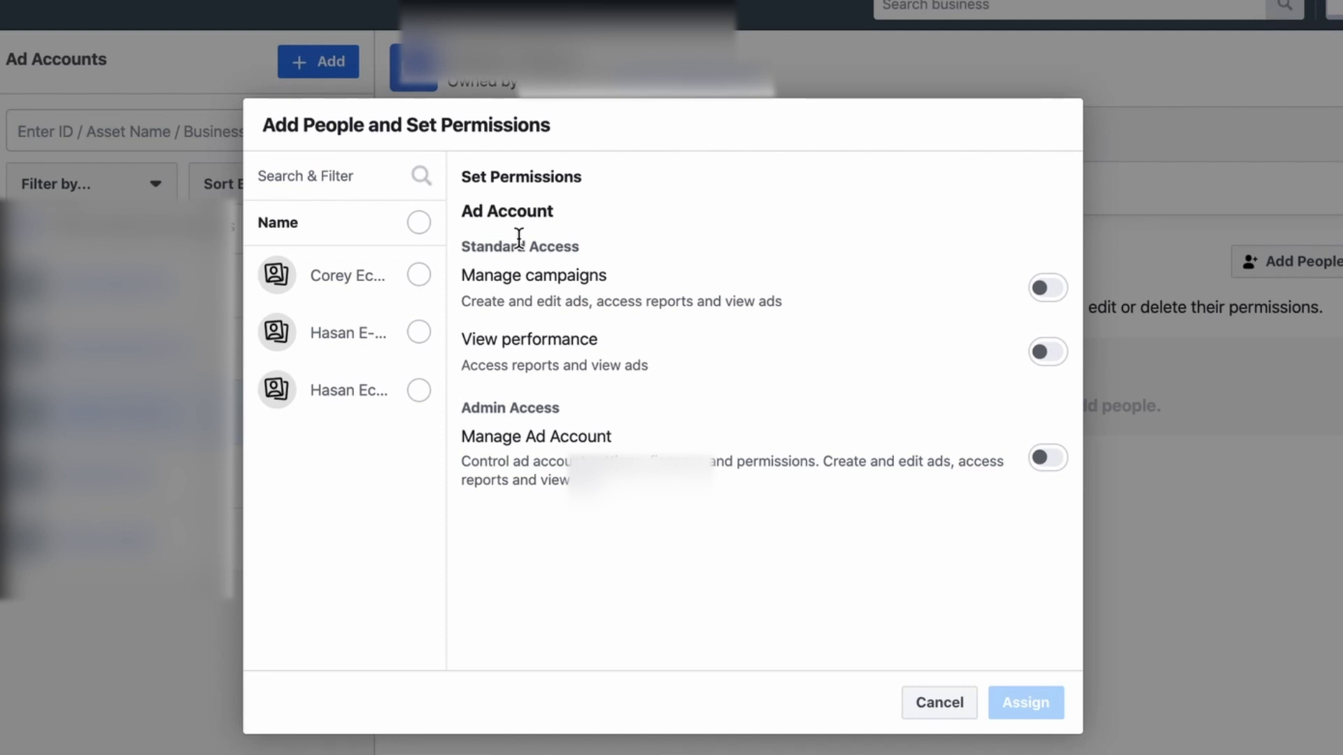
Assign one person campaign and Manage Ad Account admin permissions on the new account
left_click(419, 275)
left_click(1047, 288)
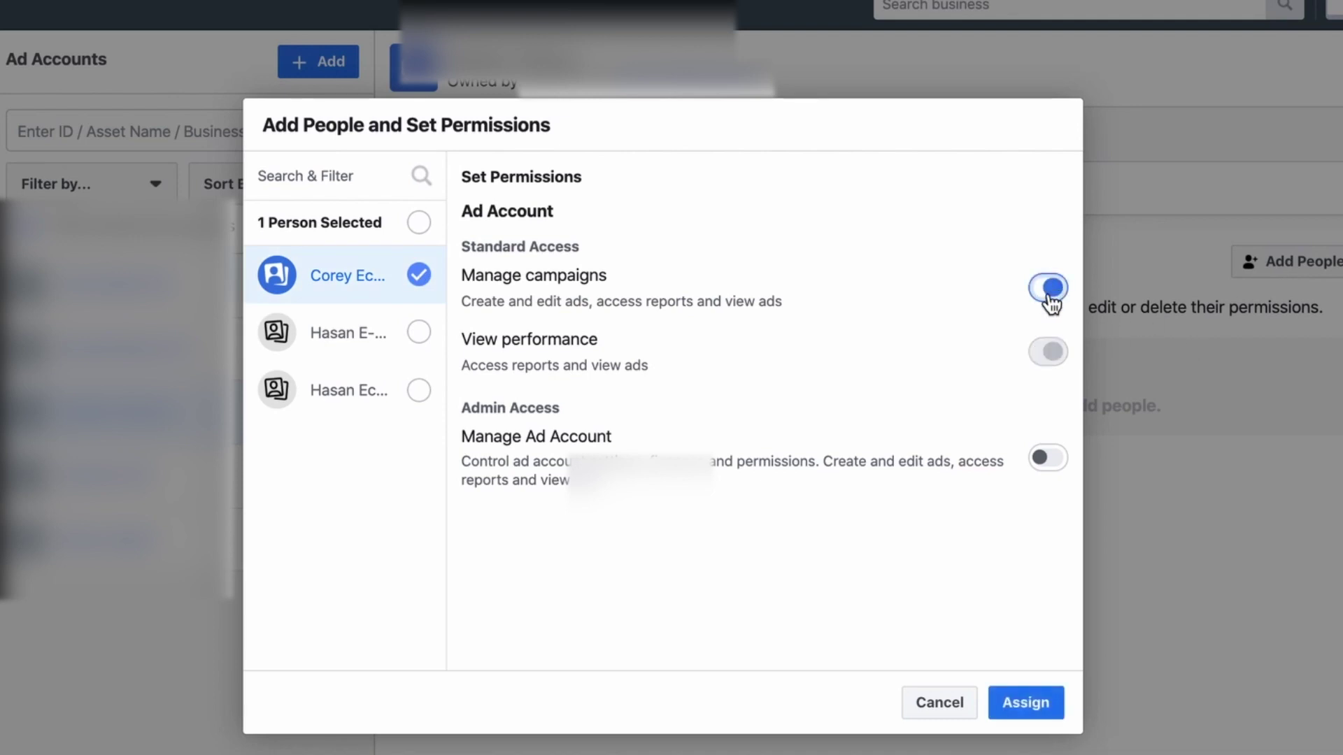
left_click(1047, 458)
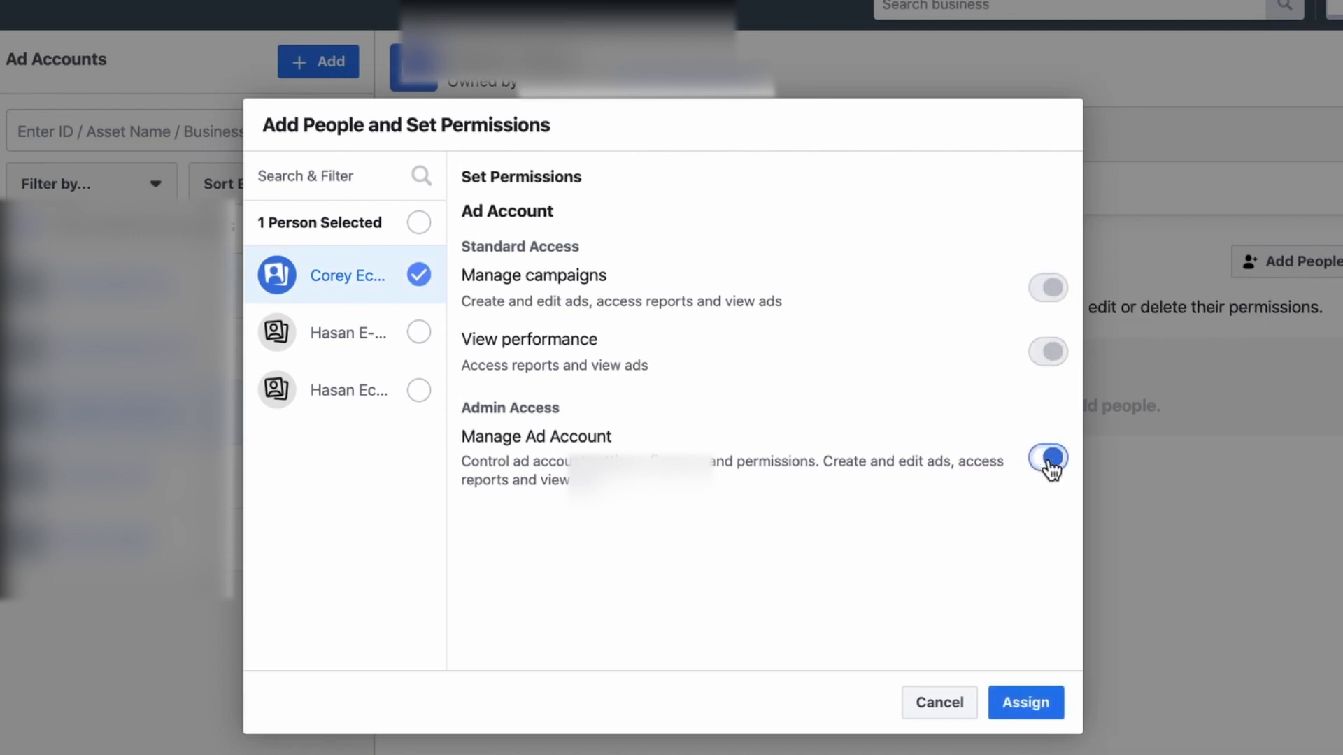
left_click(1029, 703)
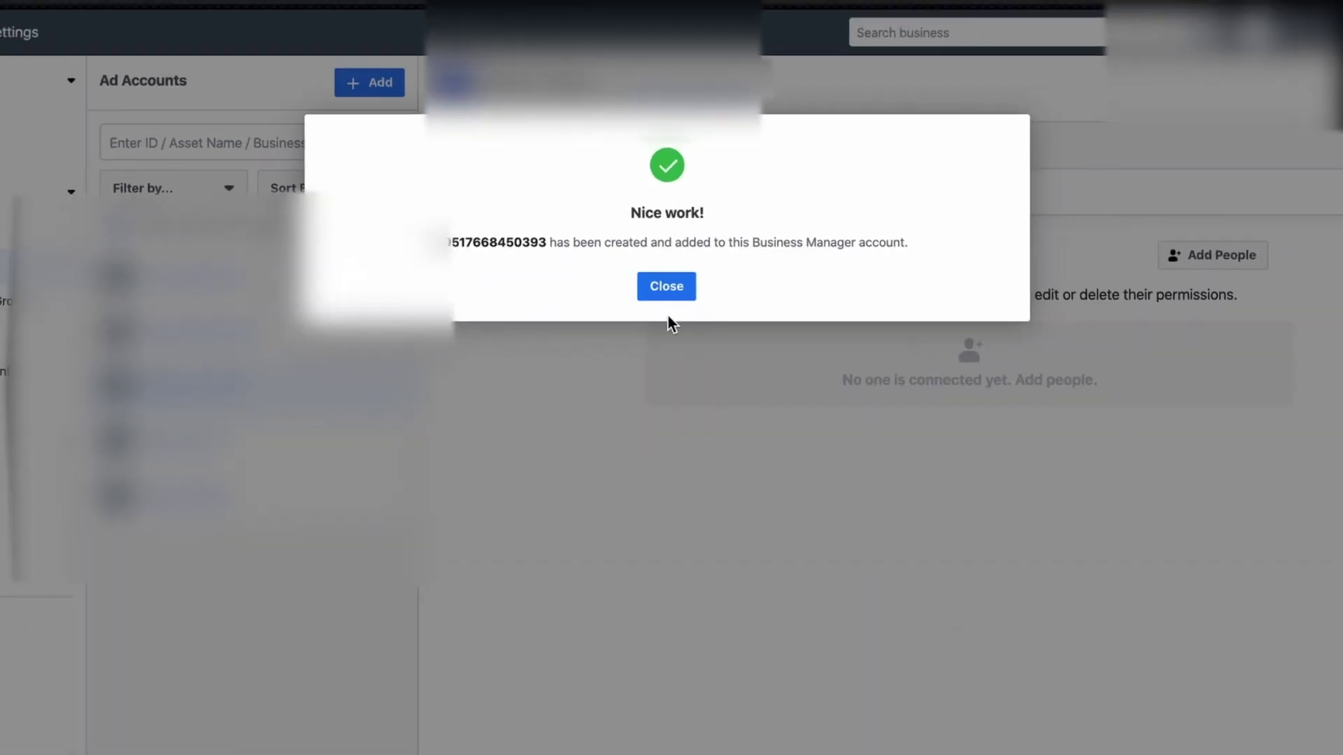
left_click(663, 296)
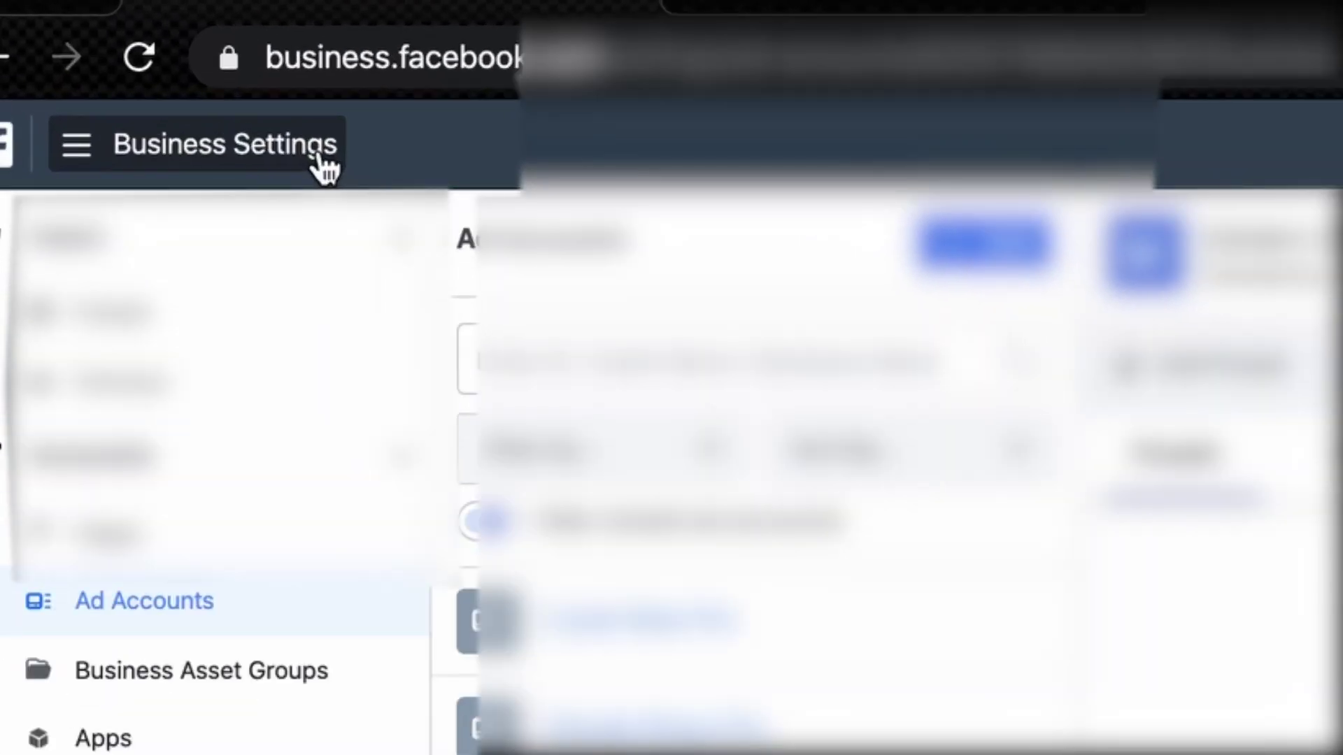
Open Ads Manager and switch to the Modern Demos ad account
left_click(323, 166)
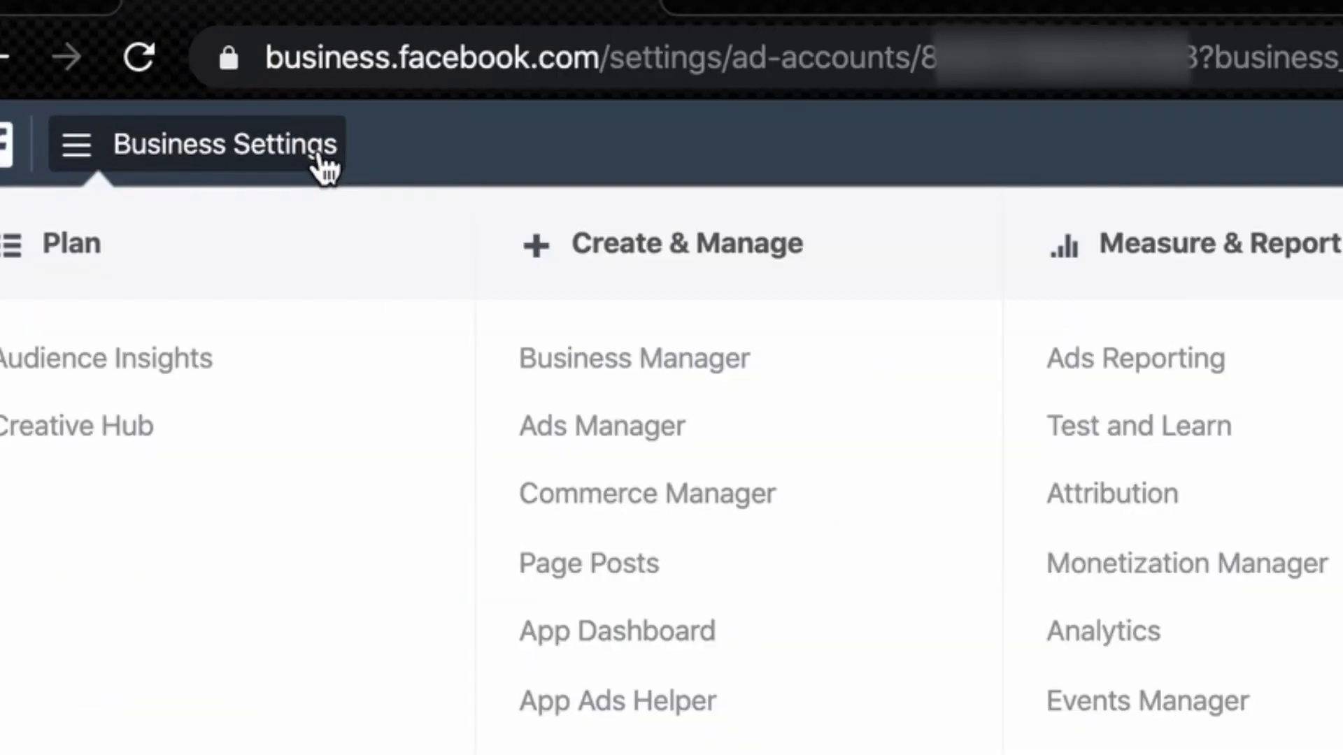
left_click(548, 441)
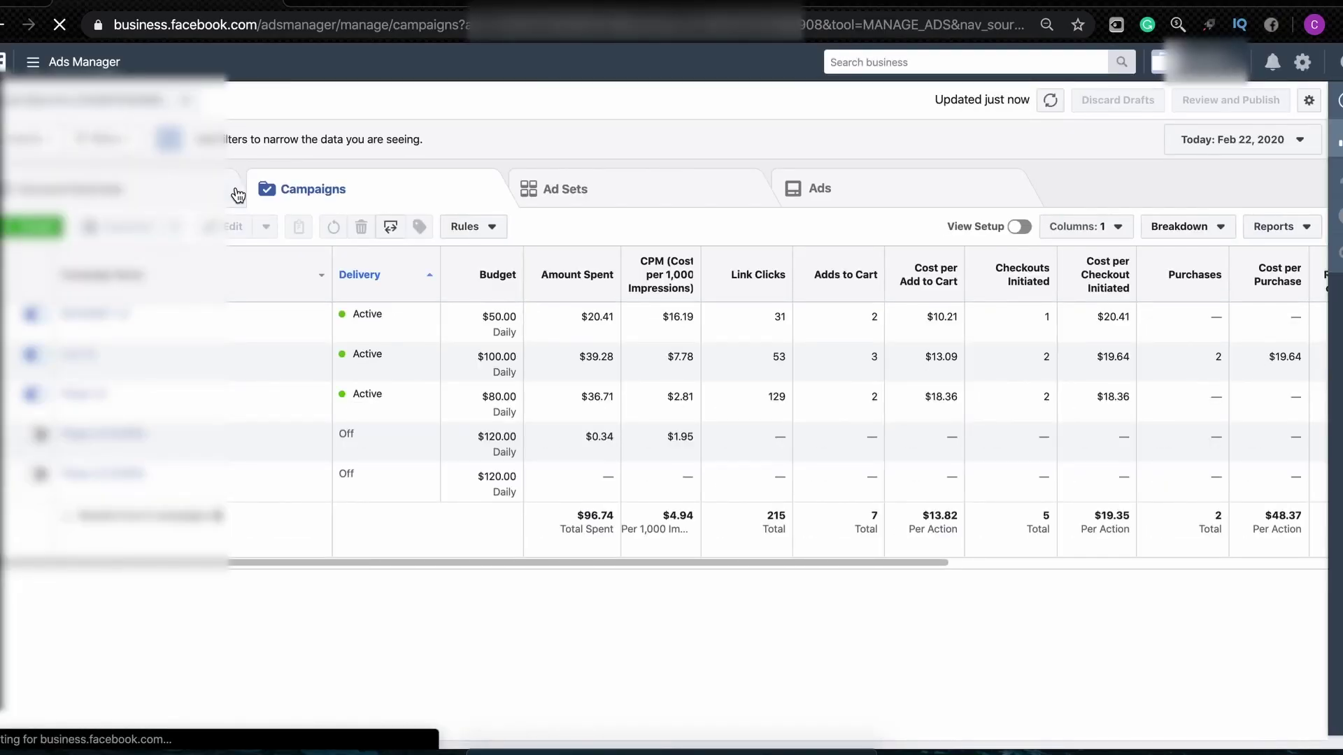
left_click(154, 98)
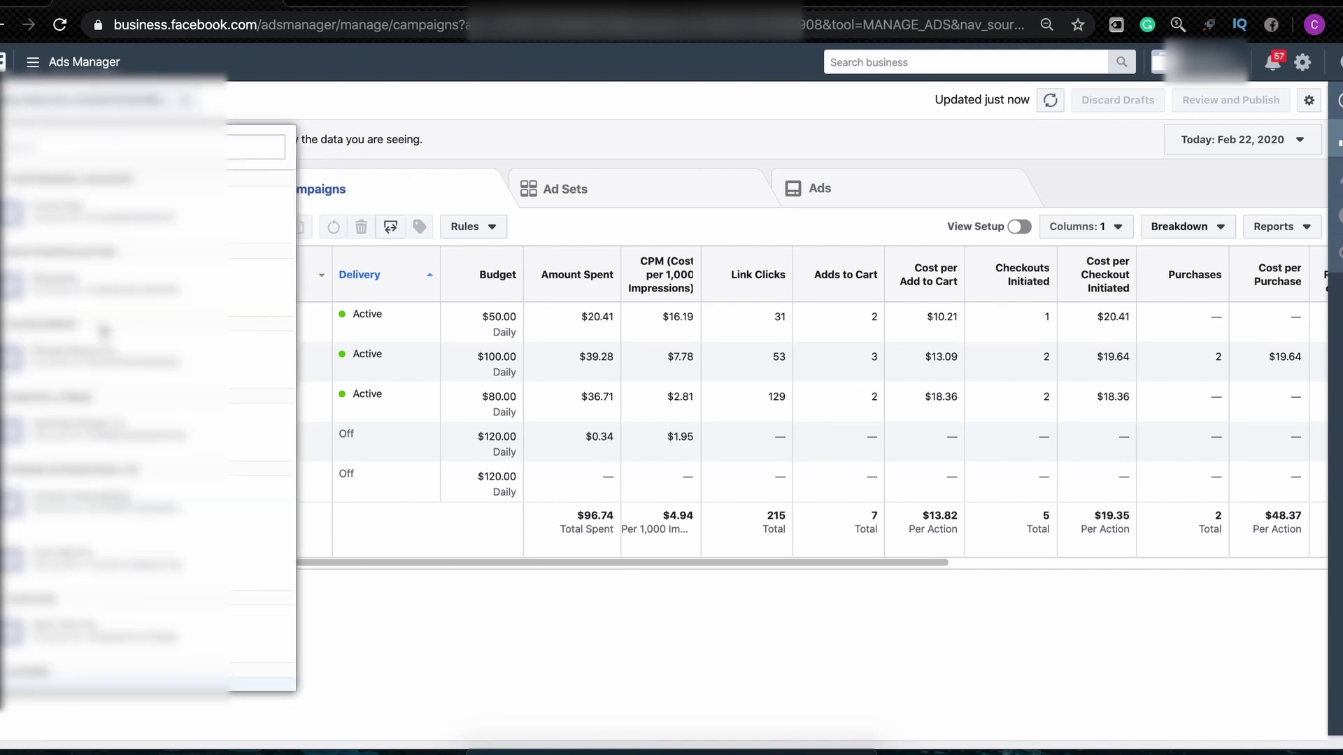
scroll(102, 490, "down", 5)
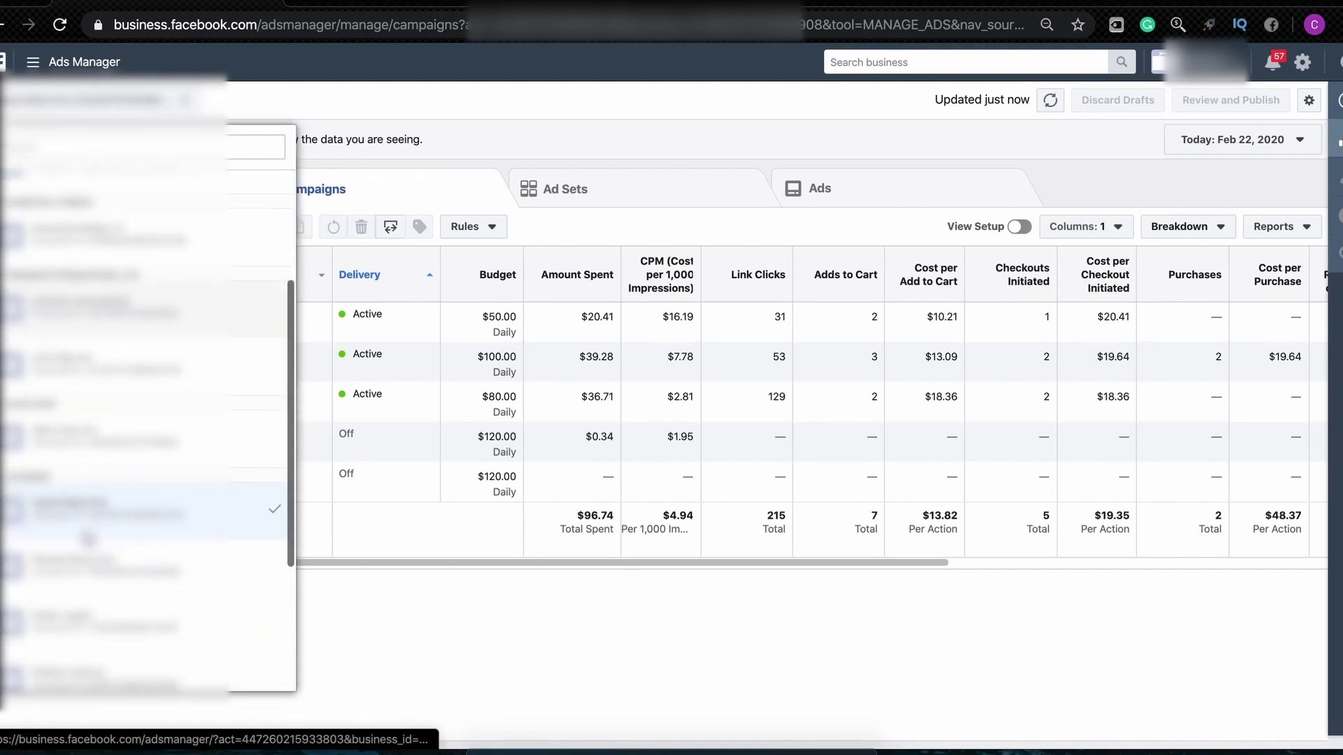
left_click(169, 507)
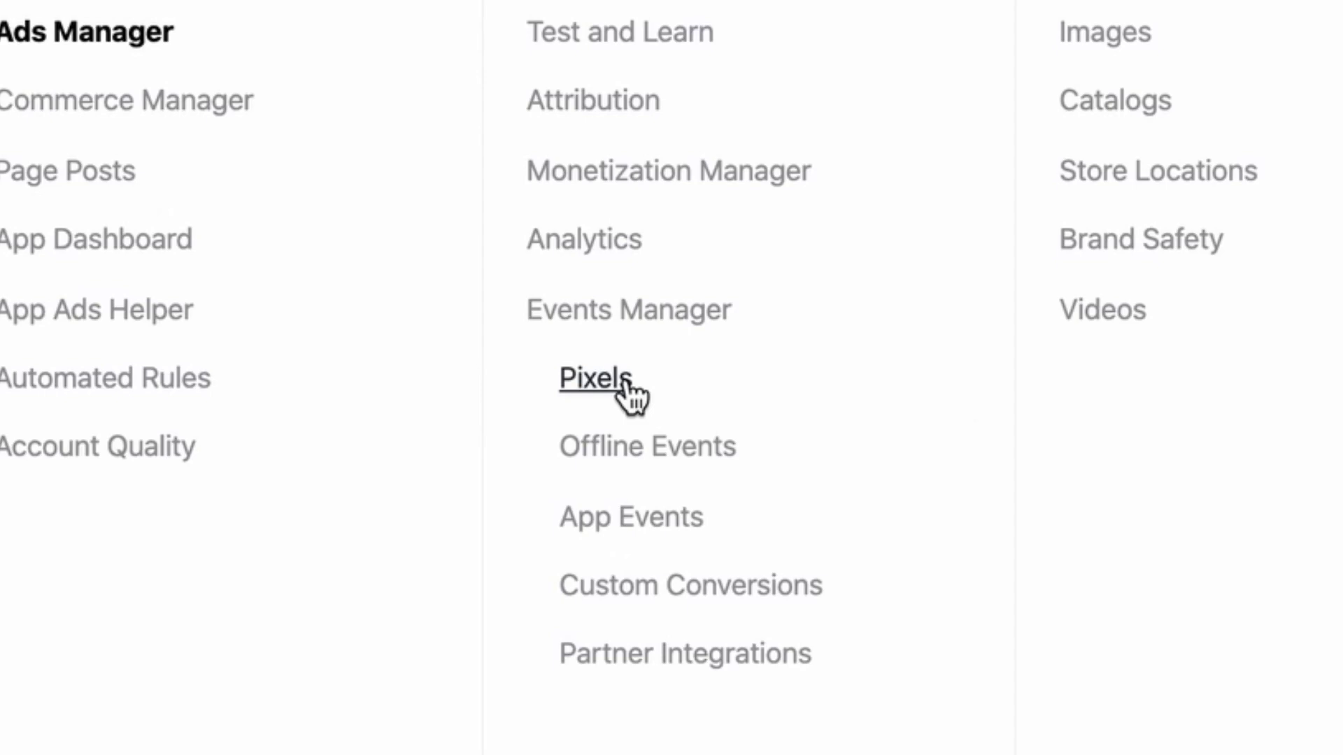
left_click(622, 379)
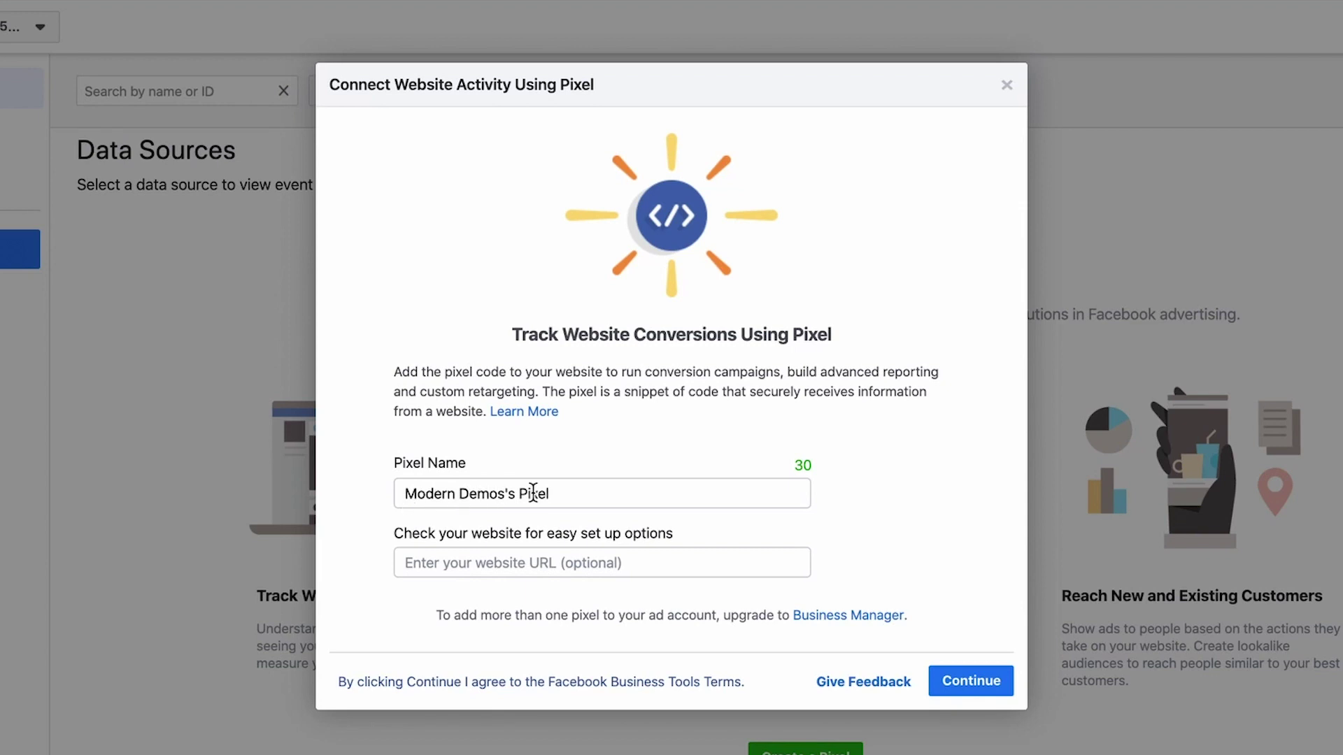
left_click(457, 565)
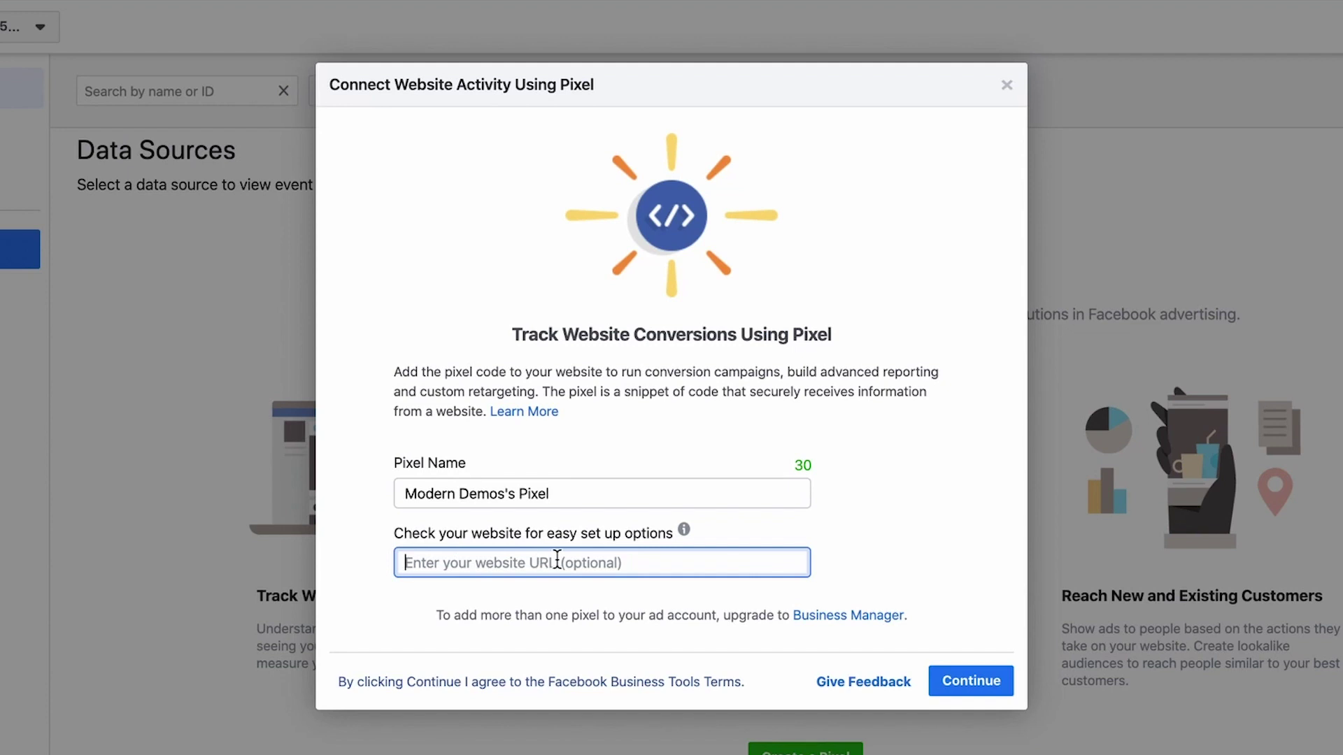
type("modern-demos.myshopify.com")
left_click(971, 671)
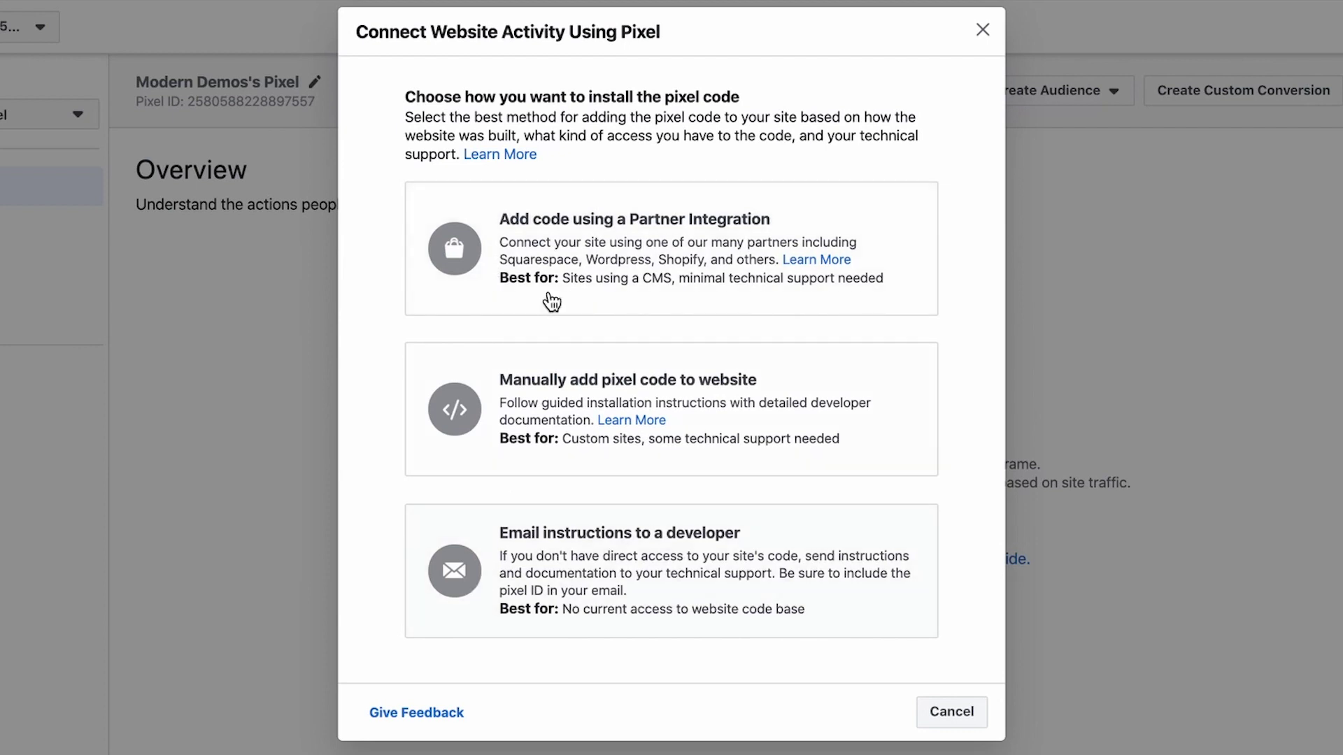
Install the pixel via Partner Integration with Shopify and advance to the pixel ID step
left_click(652, 216)
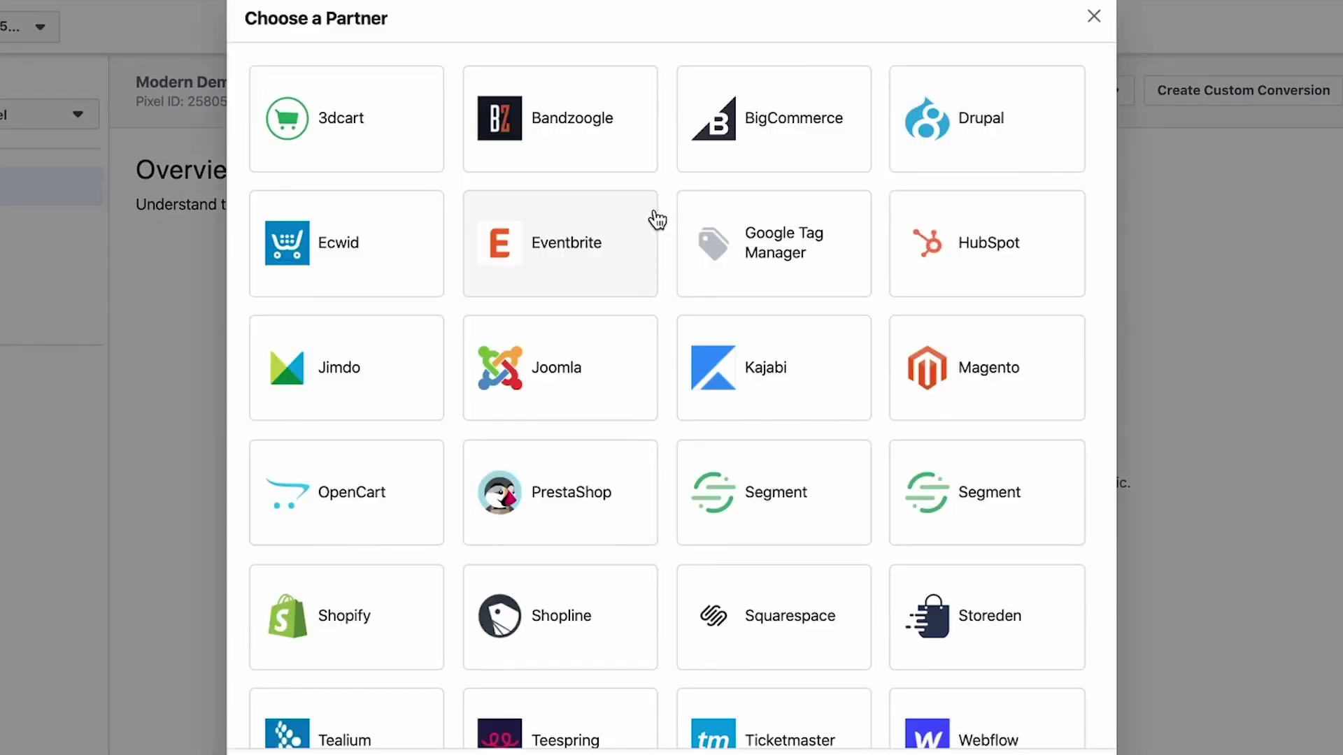
left_click(376, 616)
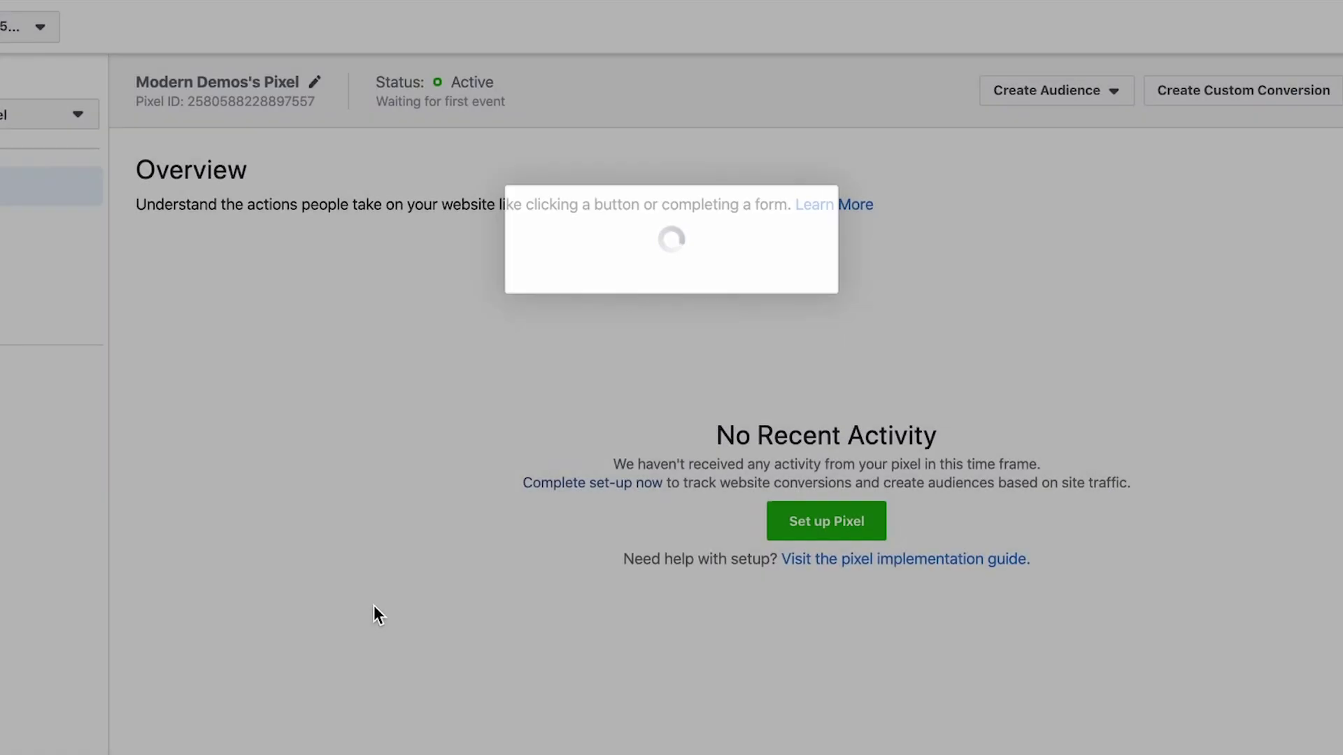
left_click(1062, 537)
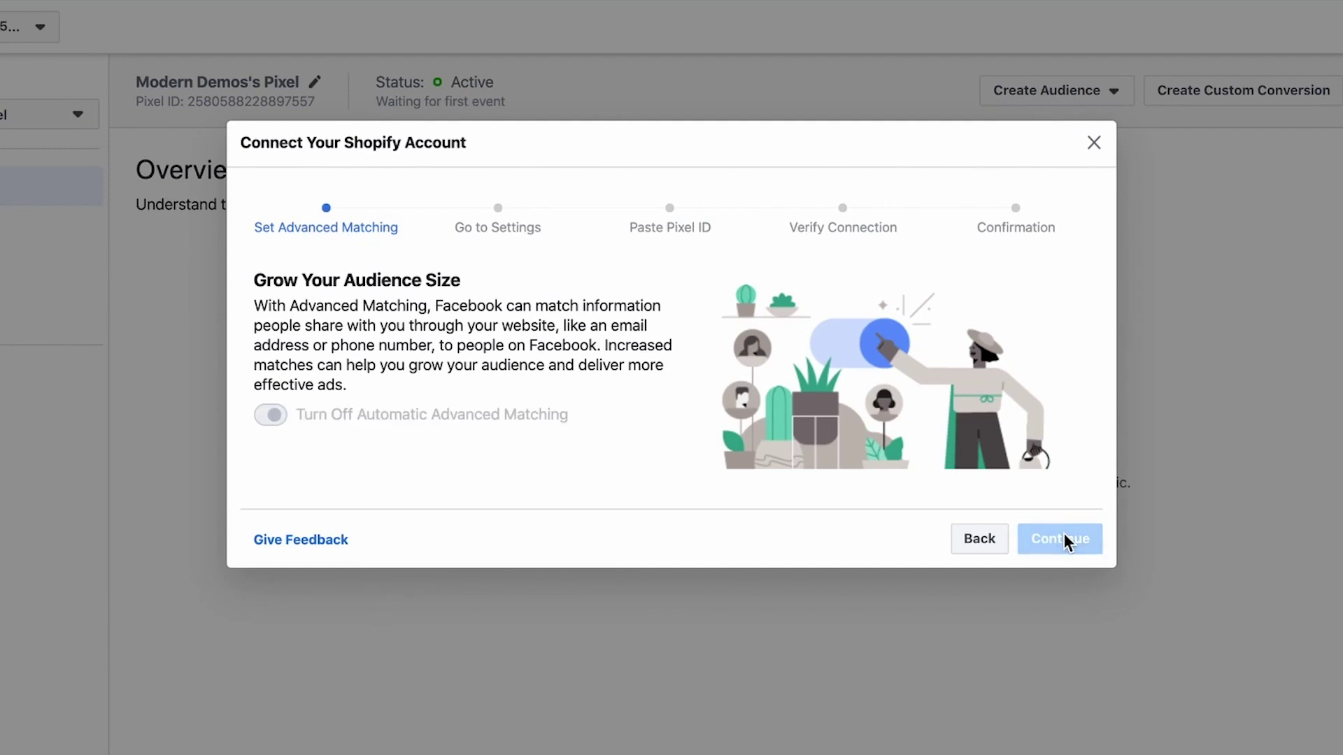
scroll(258, 486, "down", 5)
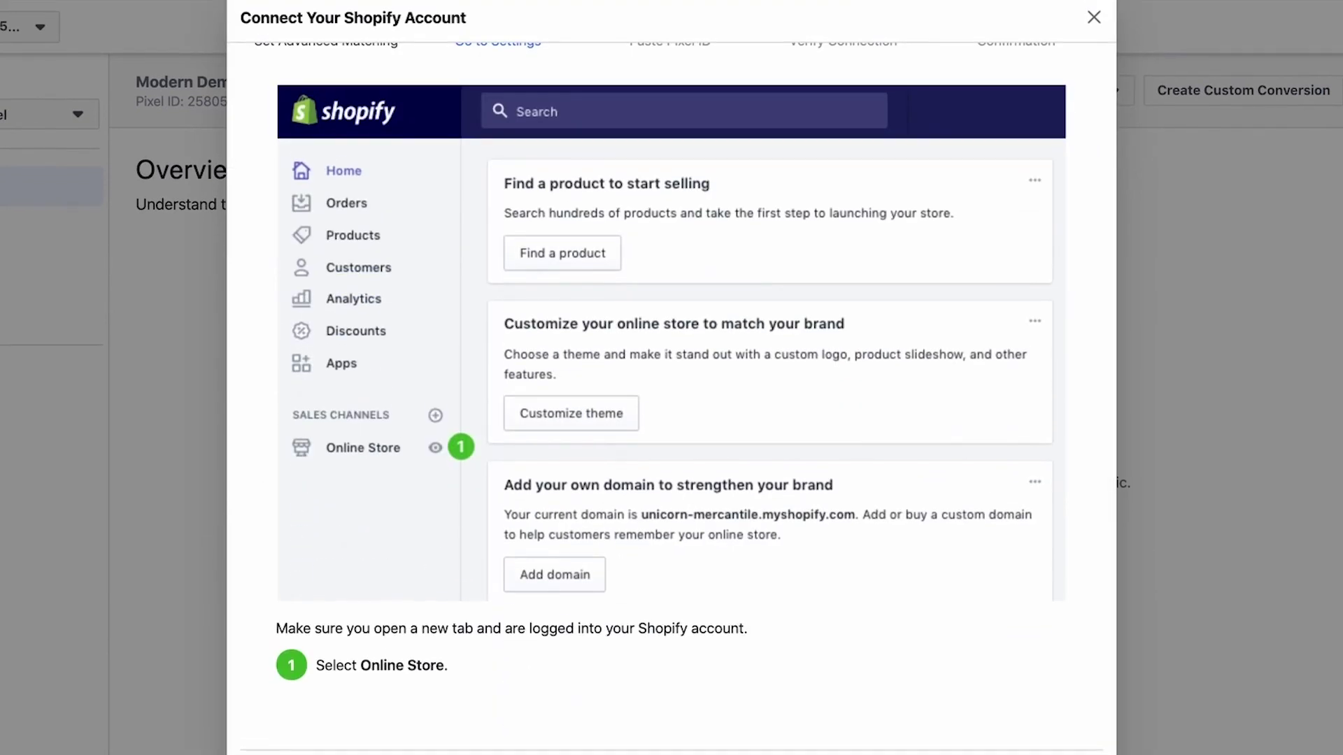
left_click(1041, 702)
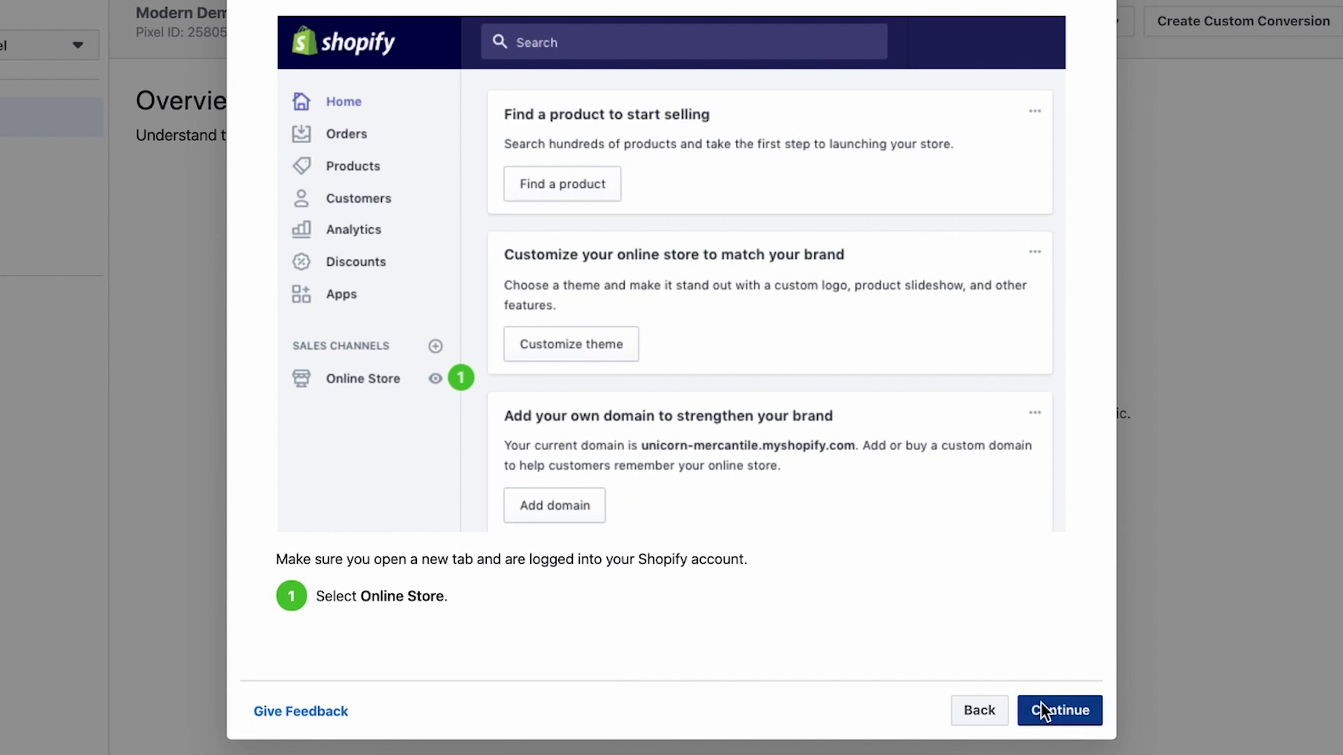
Copy the pixel ID from the setup instructions for the Shopify store settings
scroll(259, 391, "down", 3)
scroll(260, 389, "down", 2)
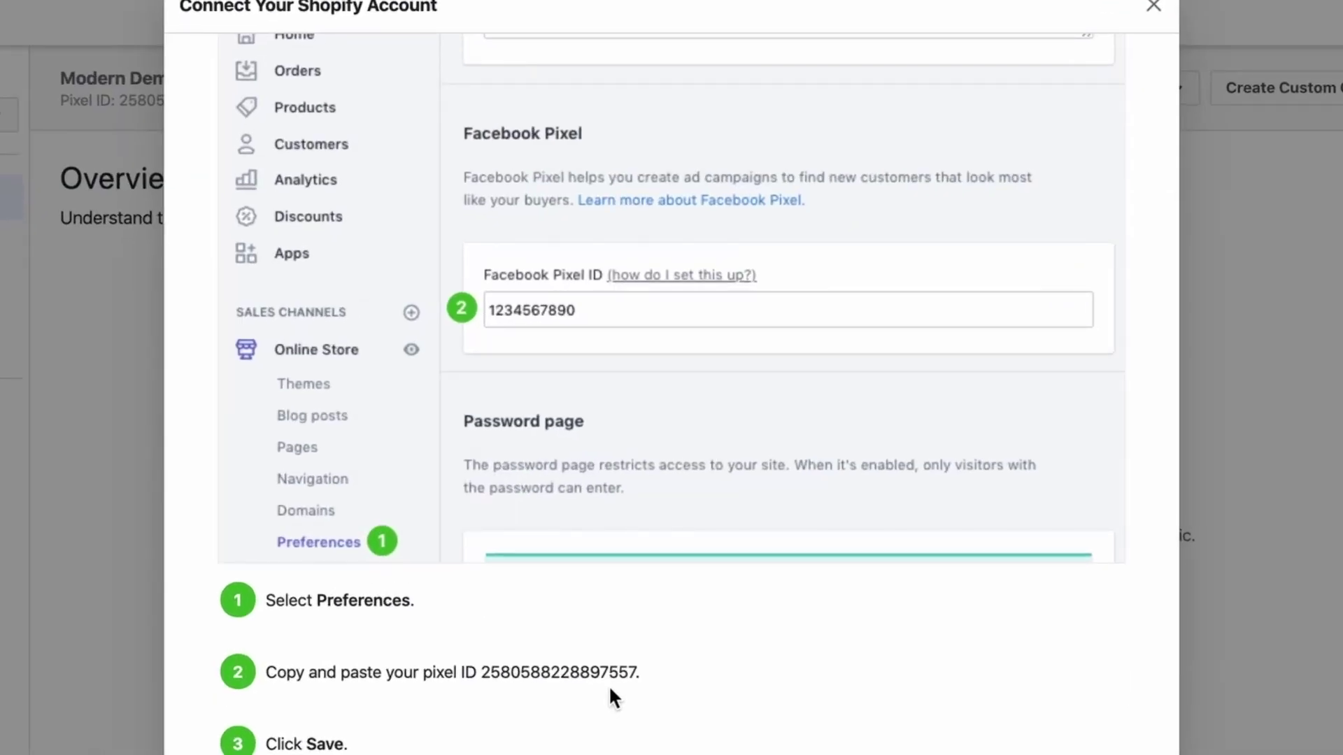
left_click_drag(640, 673, 482, 673)
right_click(510, 668)
left_click(553, 730)
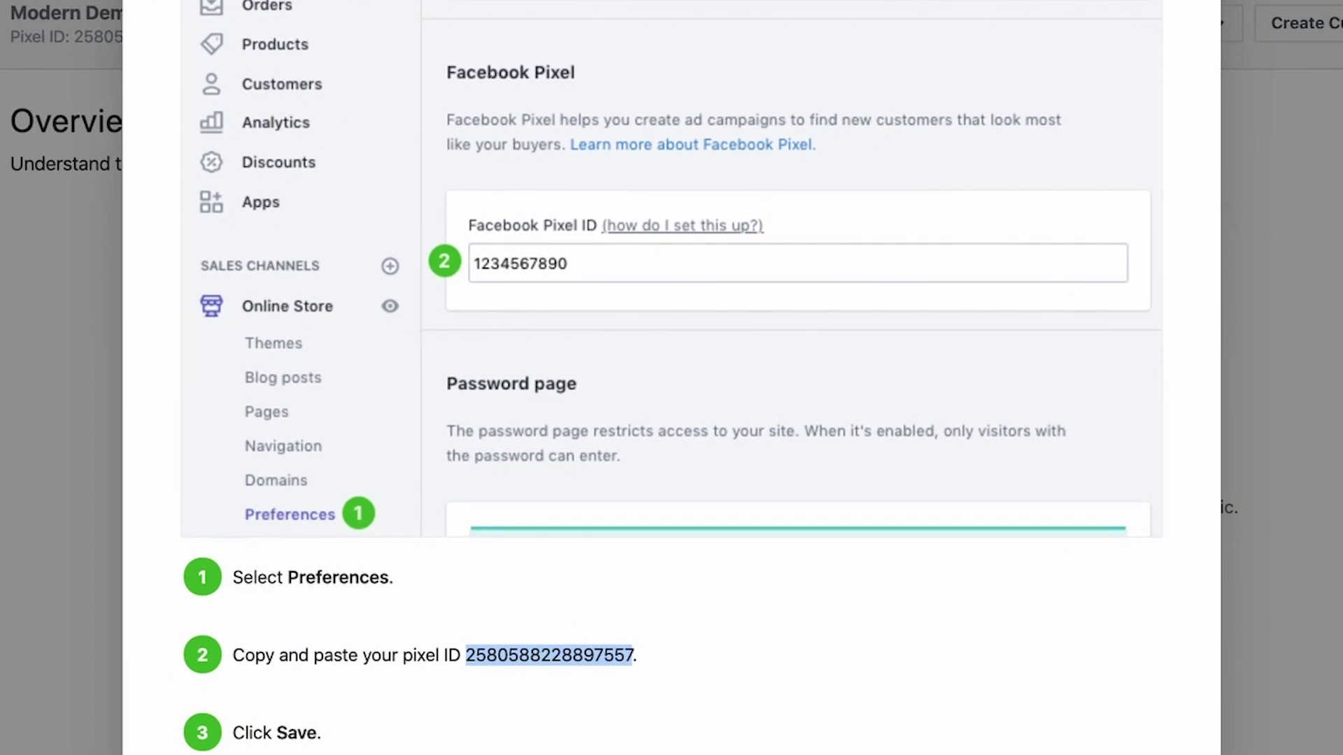
scroll(671, 377, "up", 1)
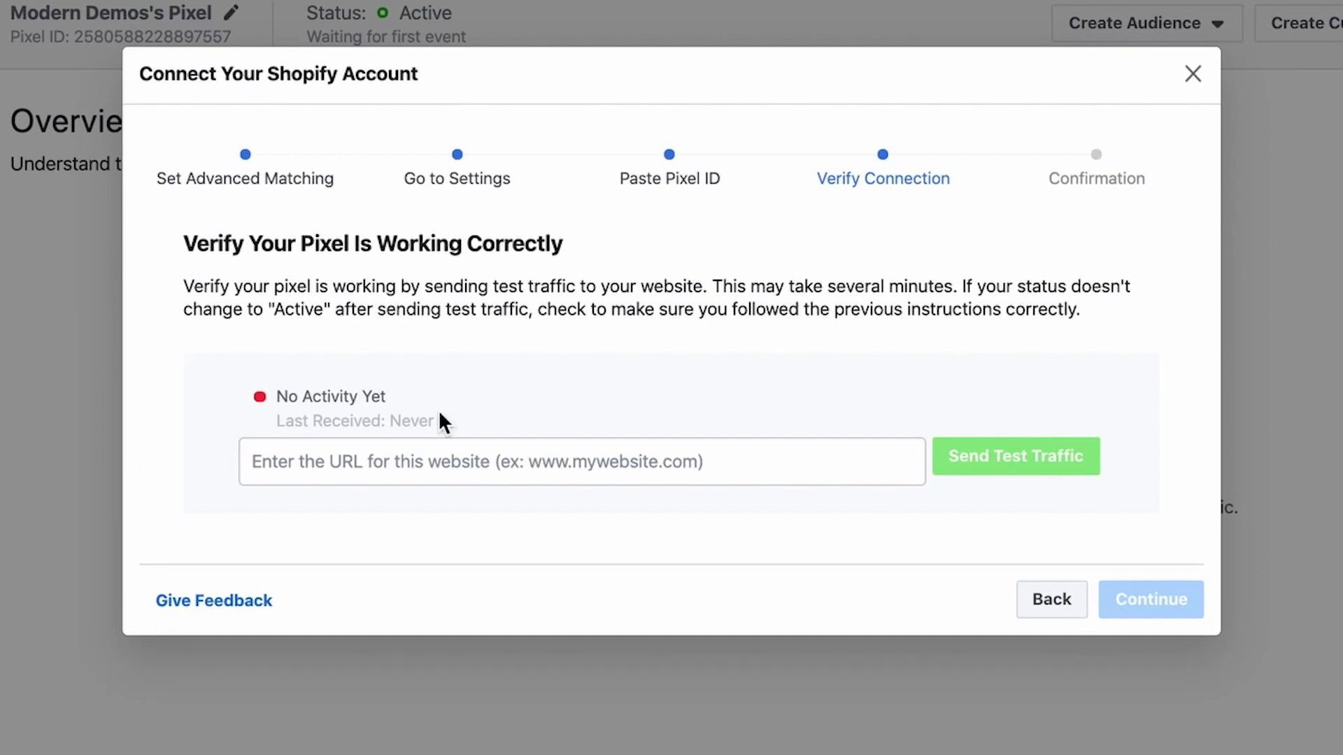
Send test traffic to modern-demos.myshopify.com, confirm the pixel shows Active, and finish setup
left_click(355, 455)
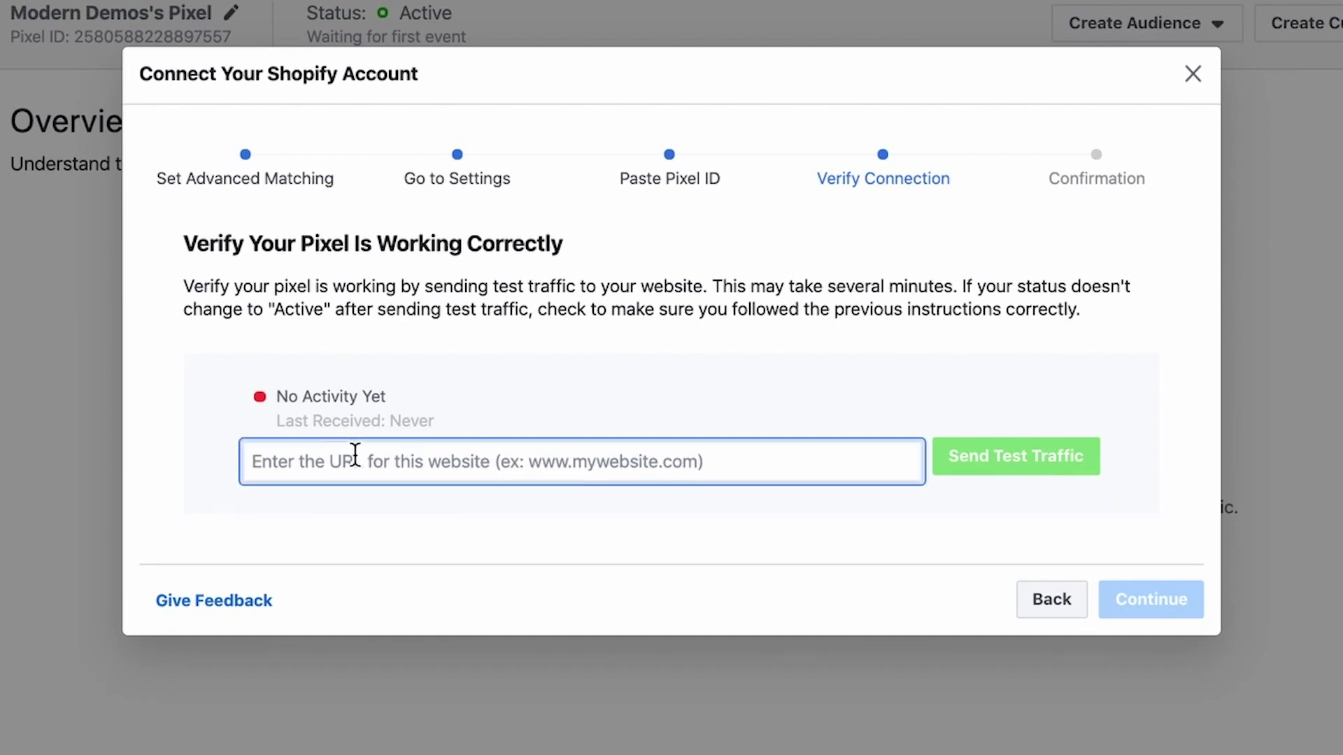
type("modern-demos.myshopify.com")
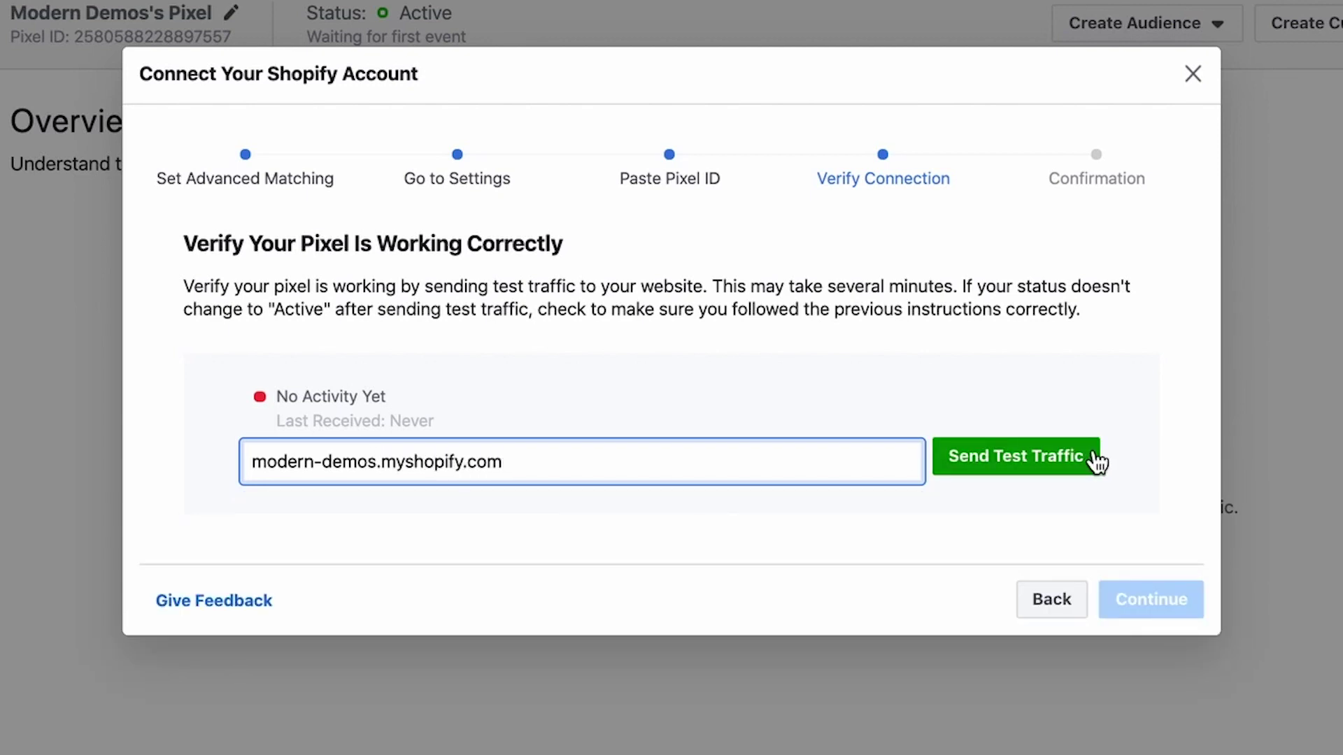
left_click(1096, 462)
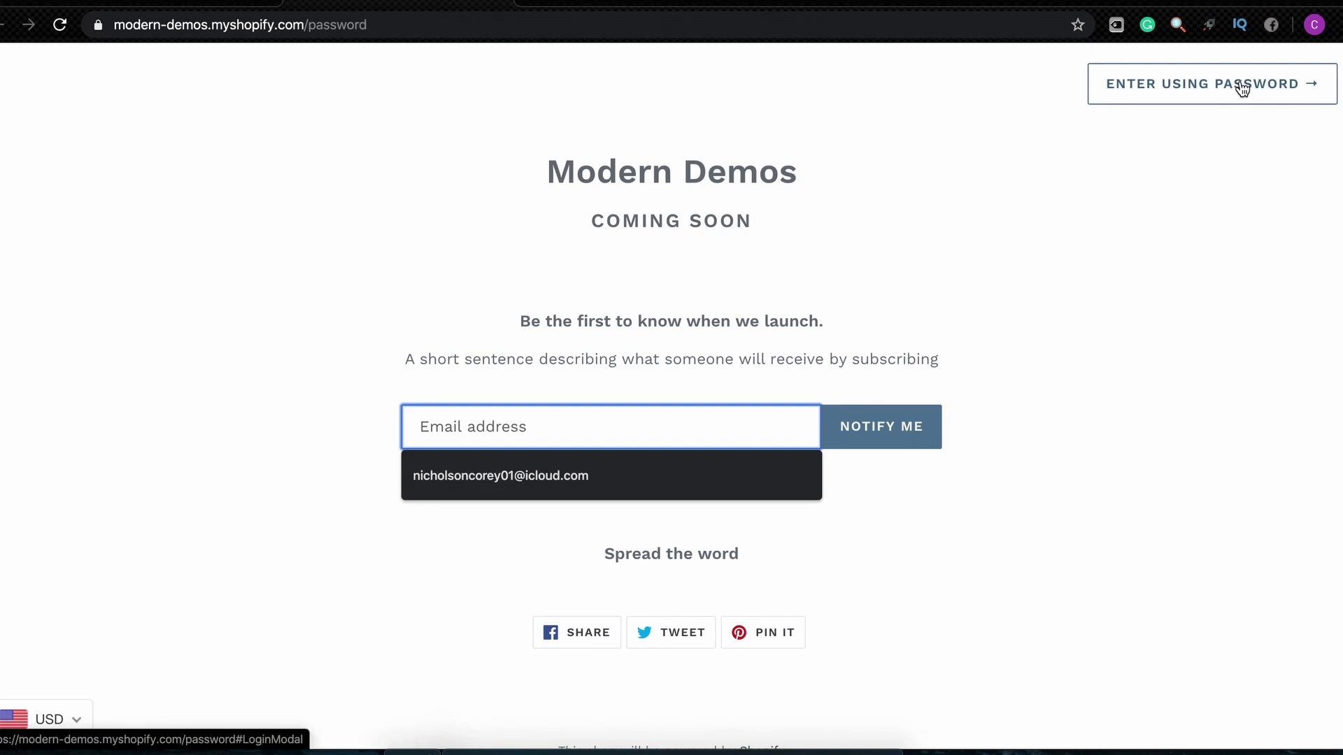
left_click(1242, 88)
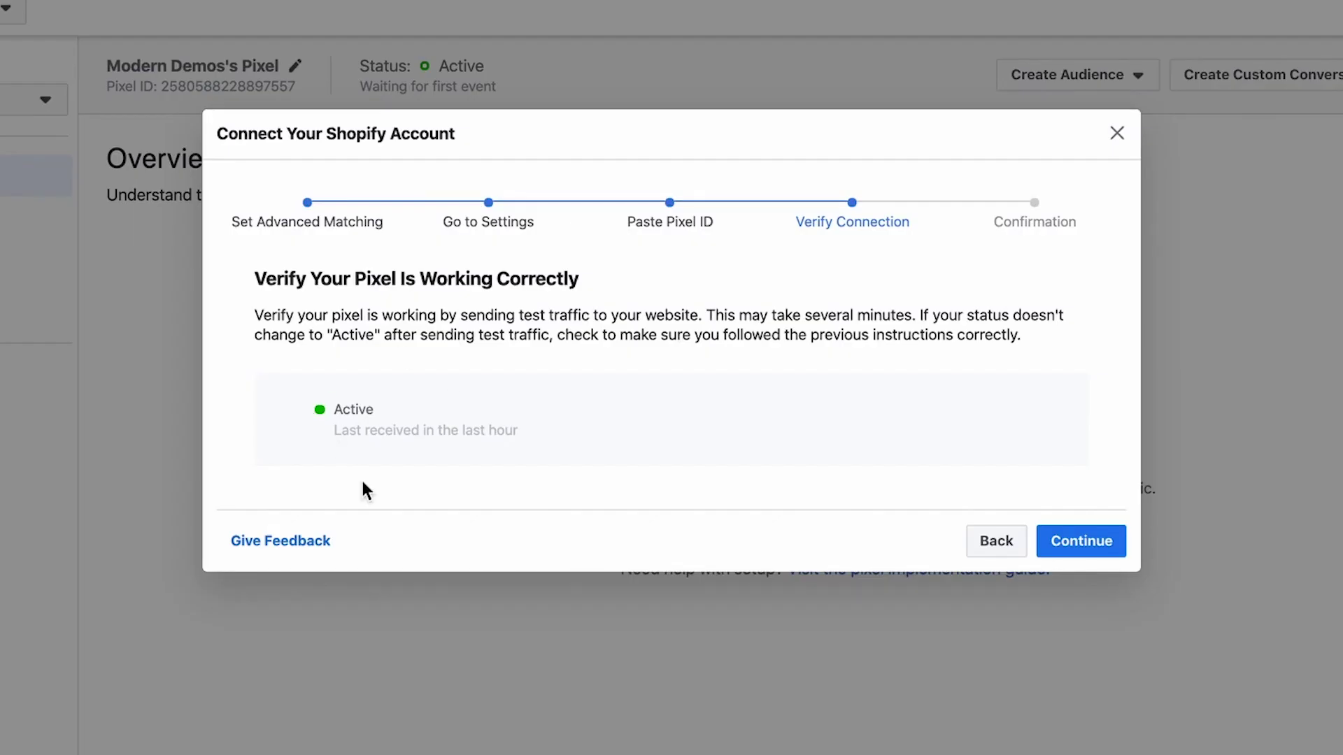
left_click(1112, 543)
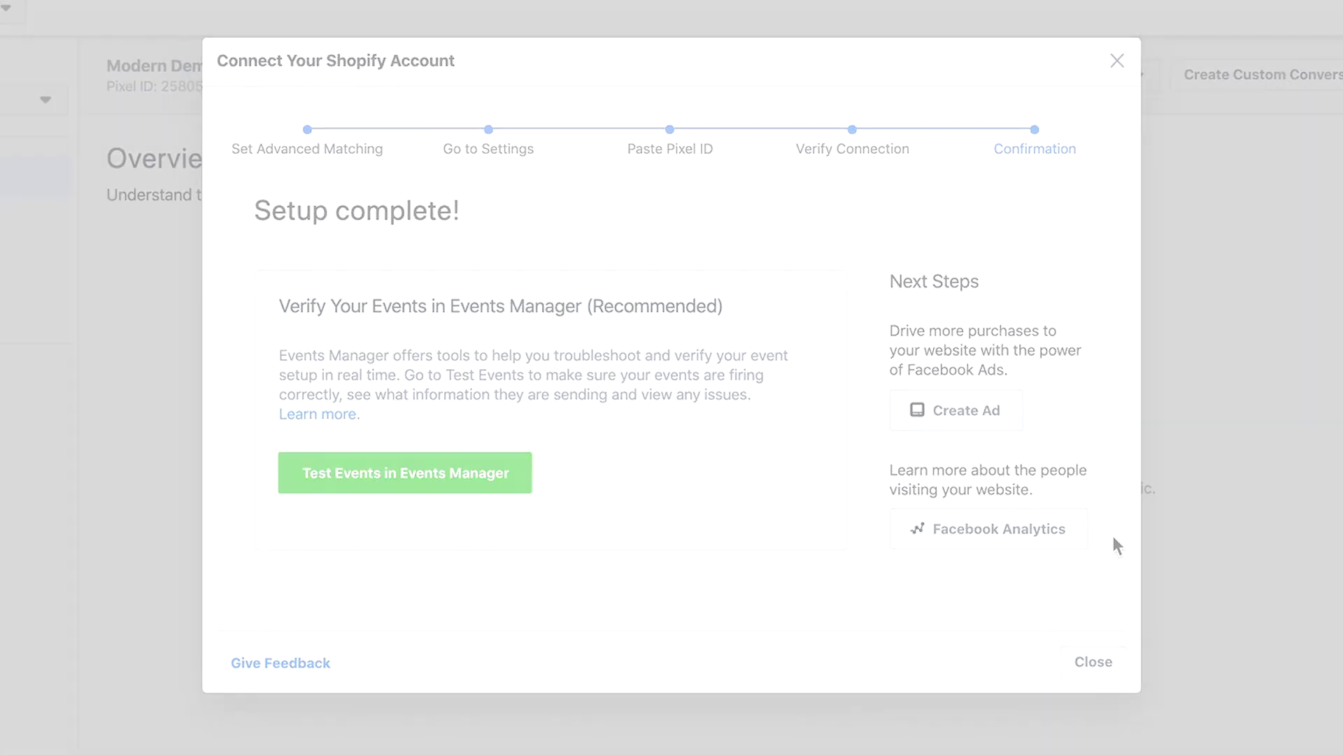